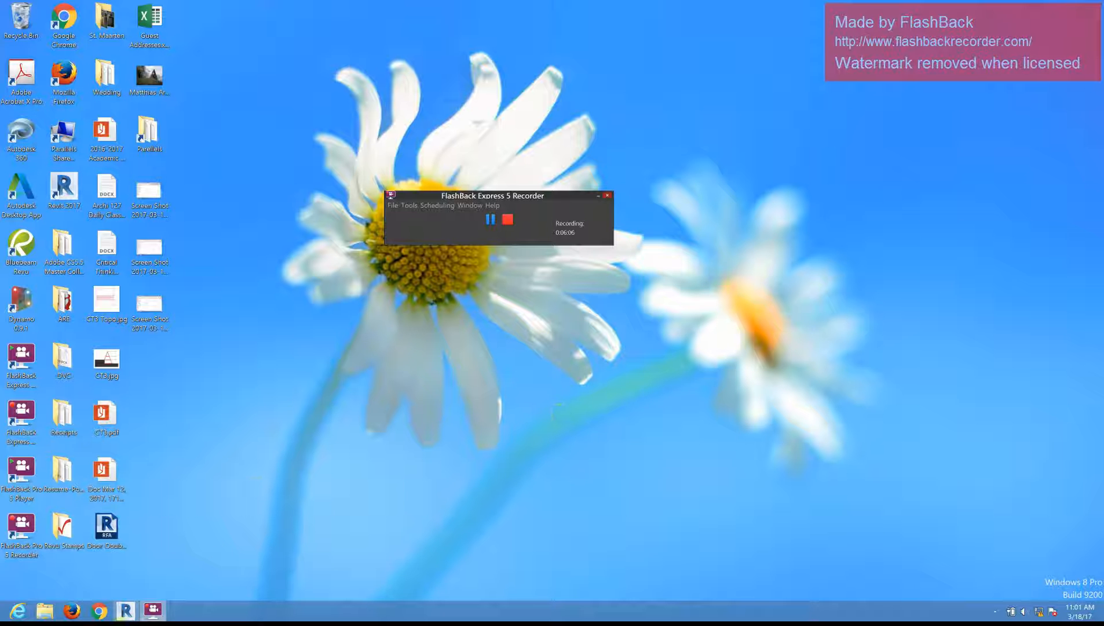
Step: Switch to Autodesk Revit and bring up the 3D view of the house project
click(125, 610)
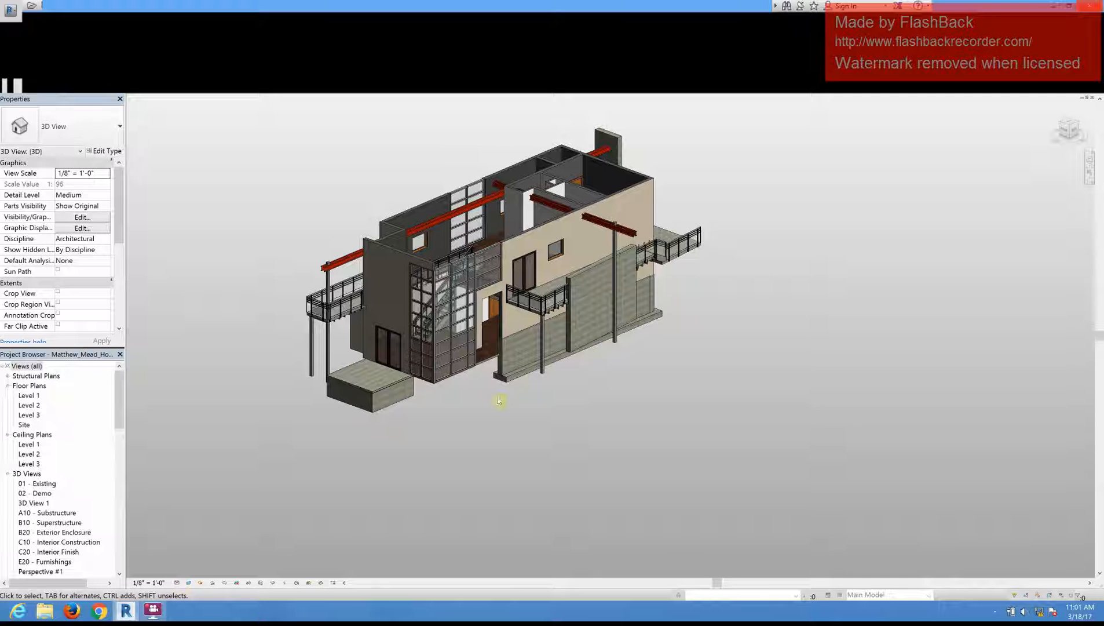
scroll(495, 229, up, 3)
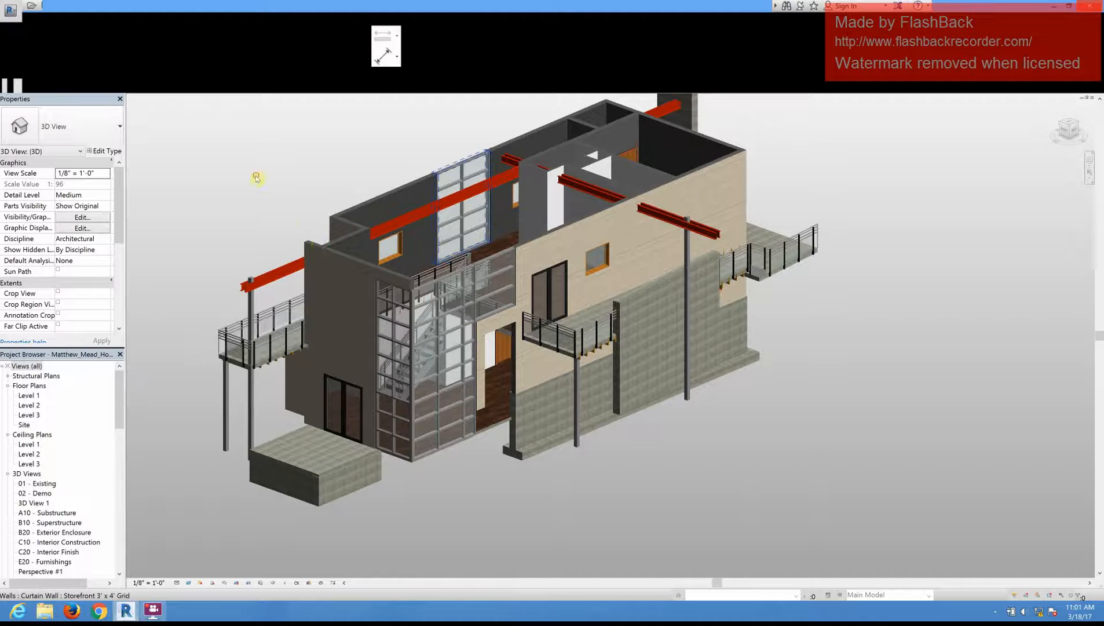
scroll(301, 325, down, 2)
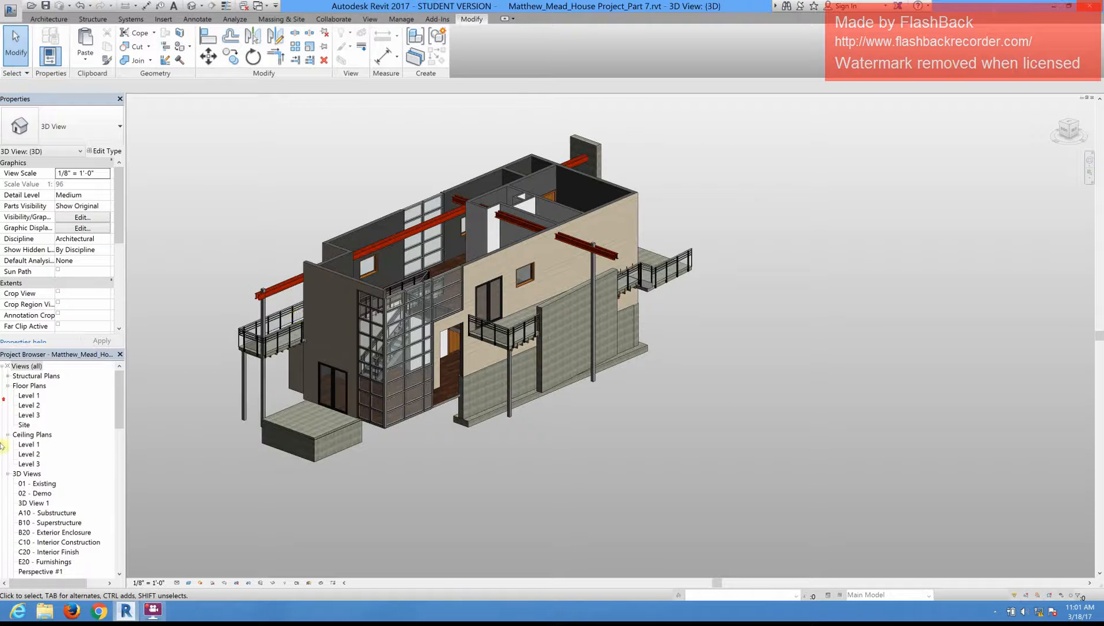
scroll(298, 315, up, 1)
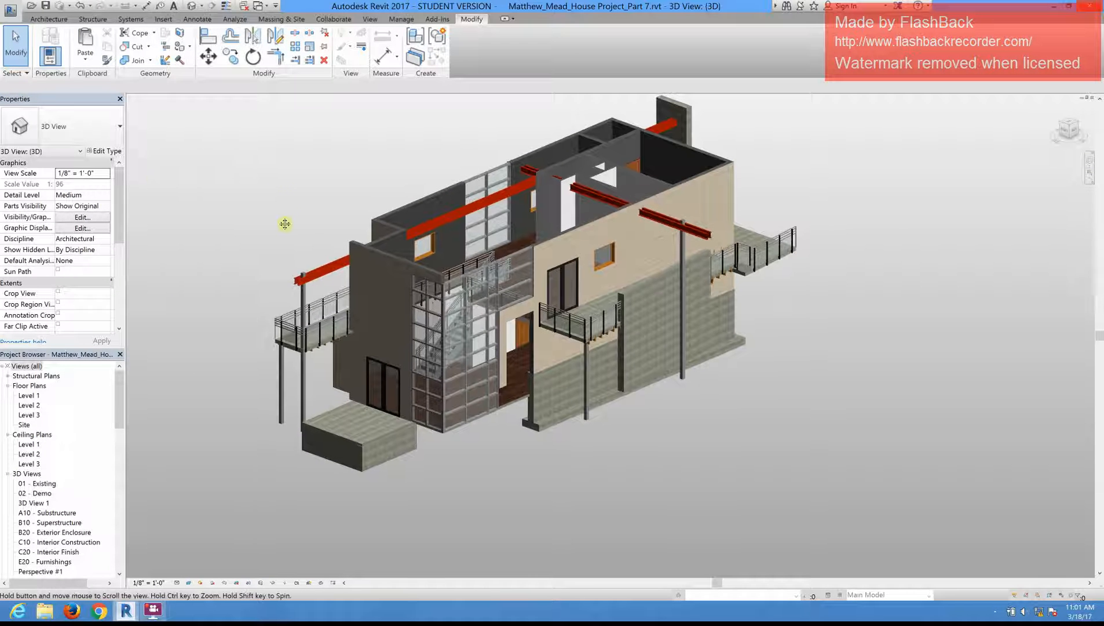
middle_drag(284, 222, 285, 250)
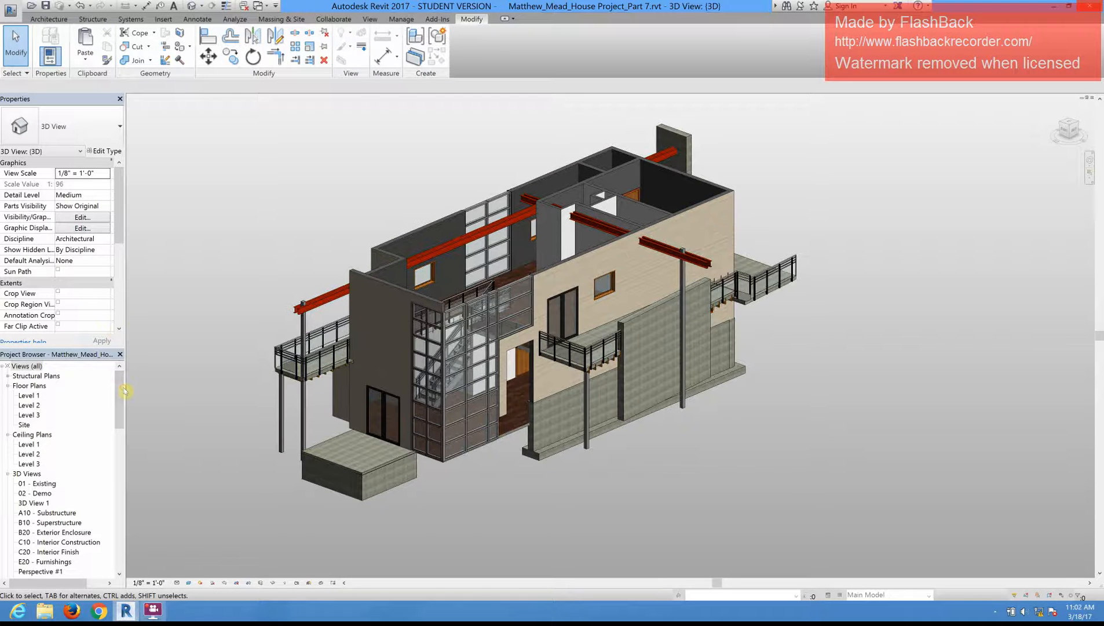
Step: Open the Level 2 floor plan of the house project
drag(121, 391, 124, 395)
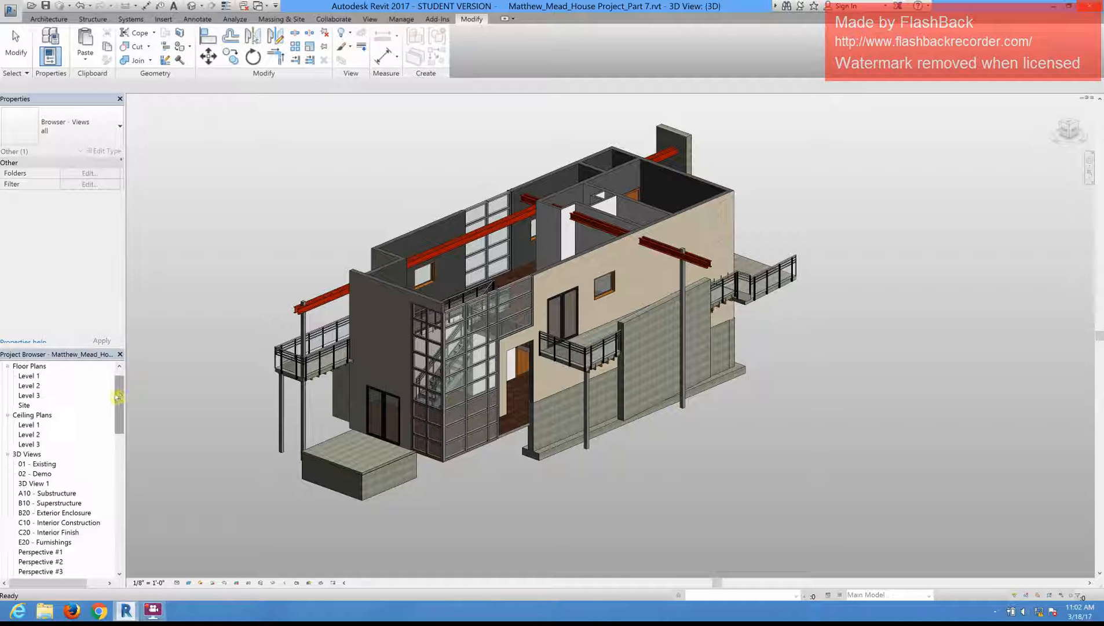
drag(117, 394, 117, 391)
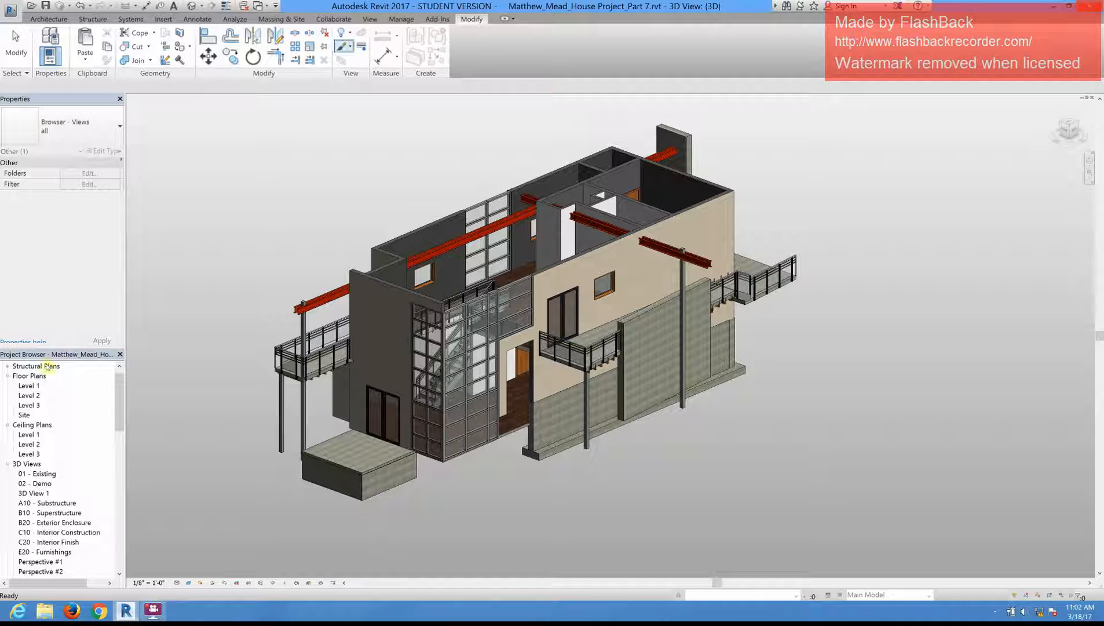
click(35, 406)
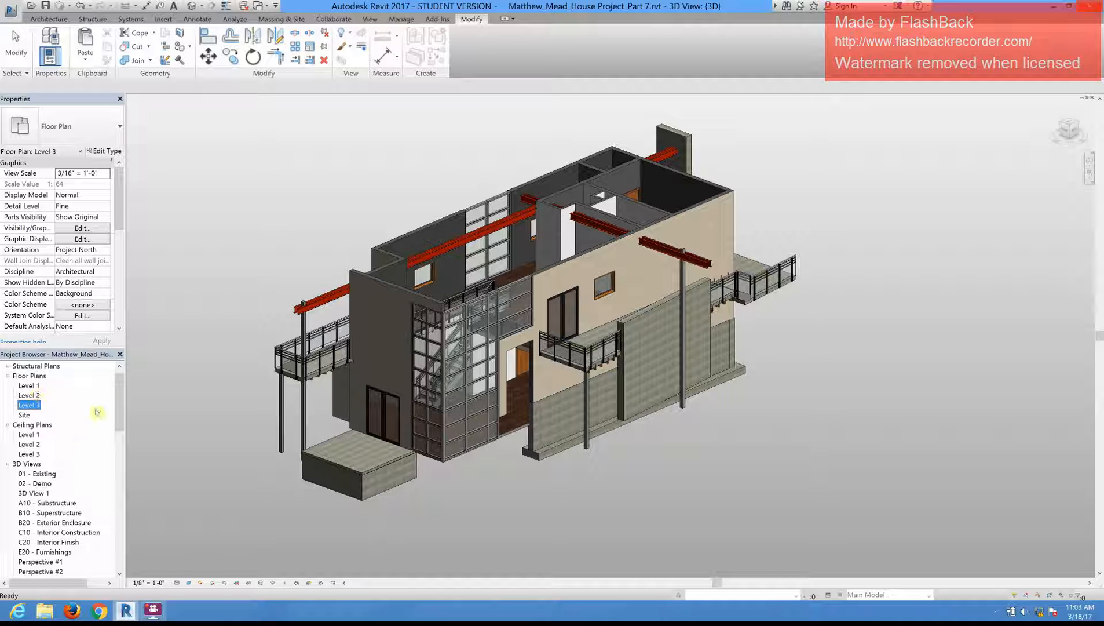
click(28, 397)
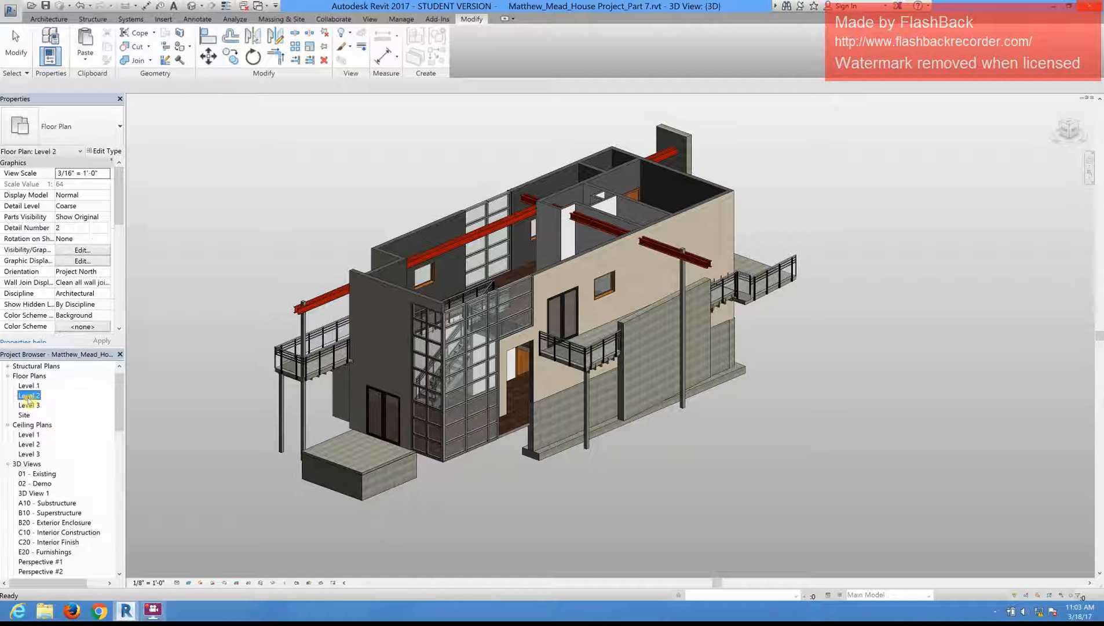
double_click(28, 396)
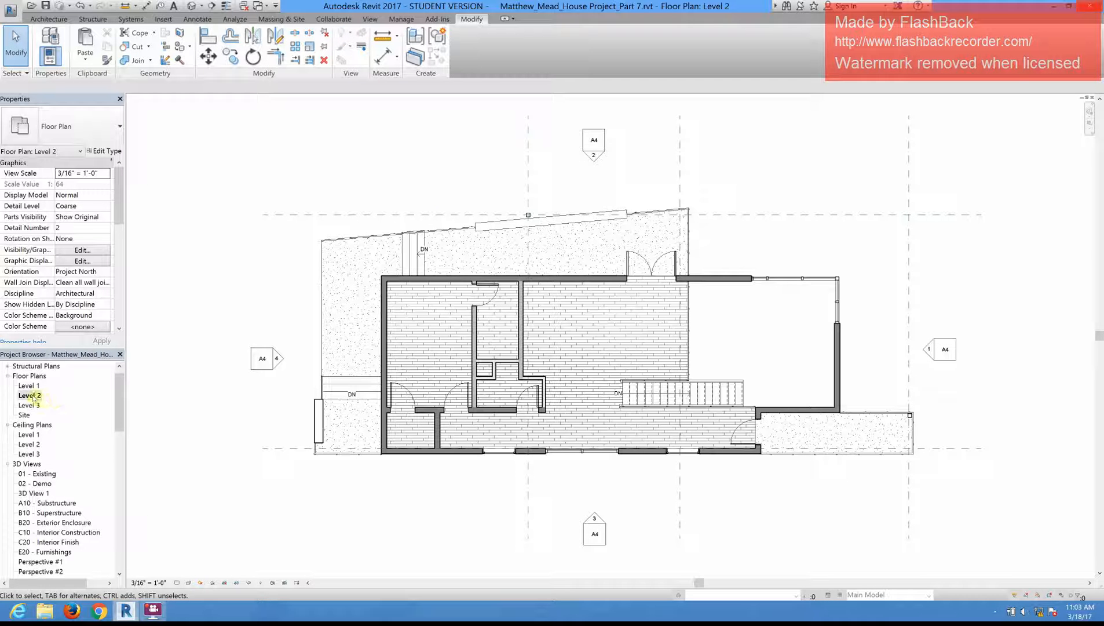
click(33, 397)
right_click(34, 396)
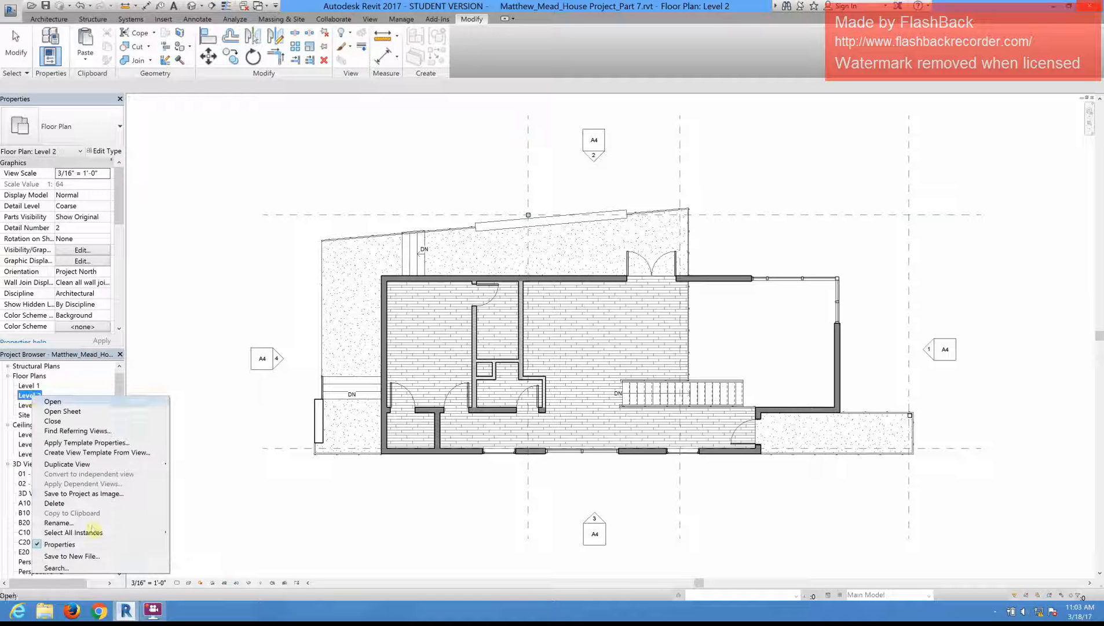
mouse_move(83, 465)
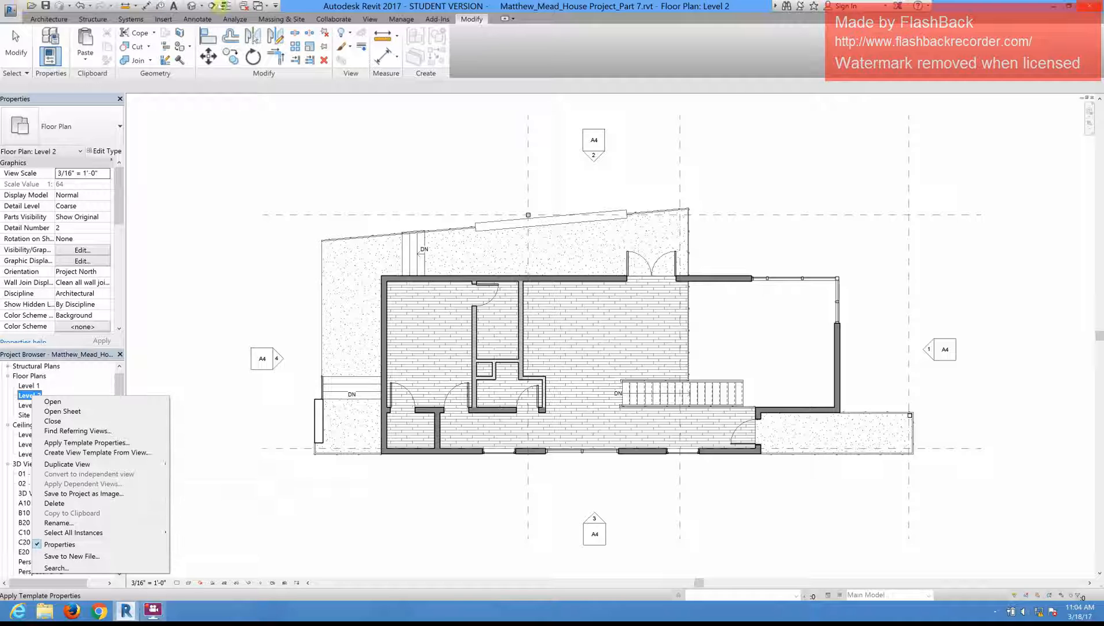
click(191, 19)
Step: Place a text note reading TEST above the building's upper-left area in the Level 2 floor plan
click(191, 19)
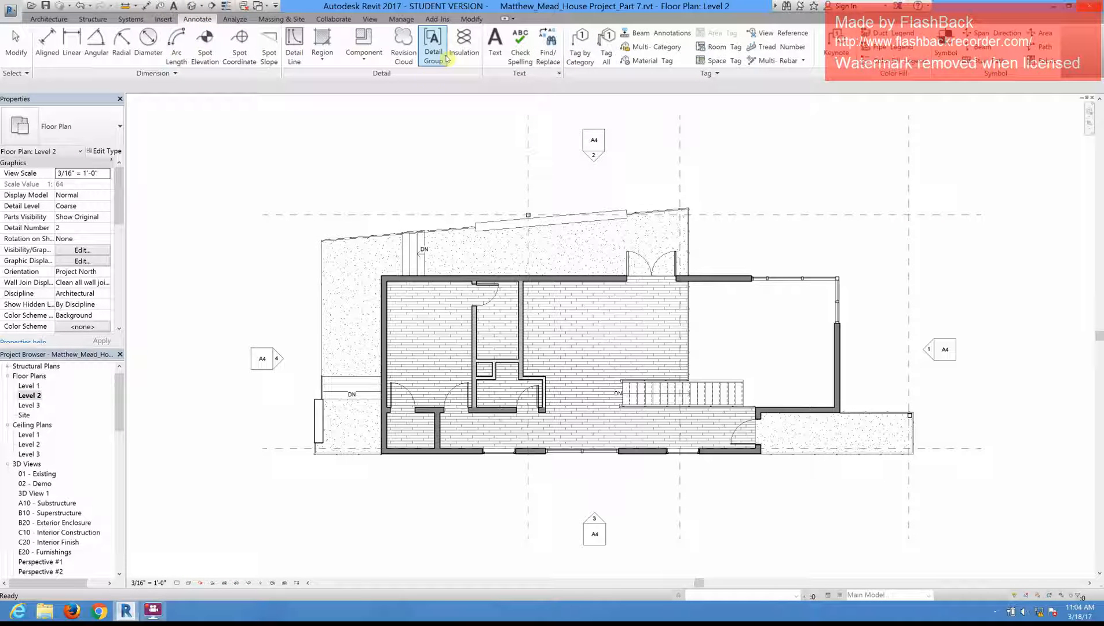
click(495, 46)
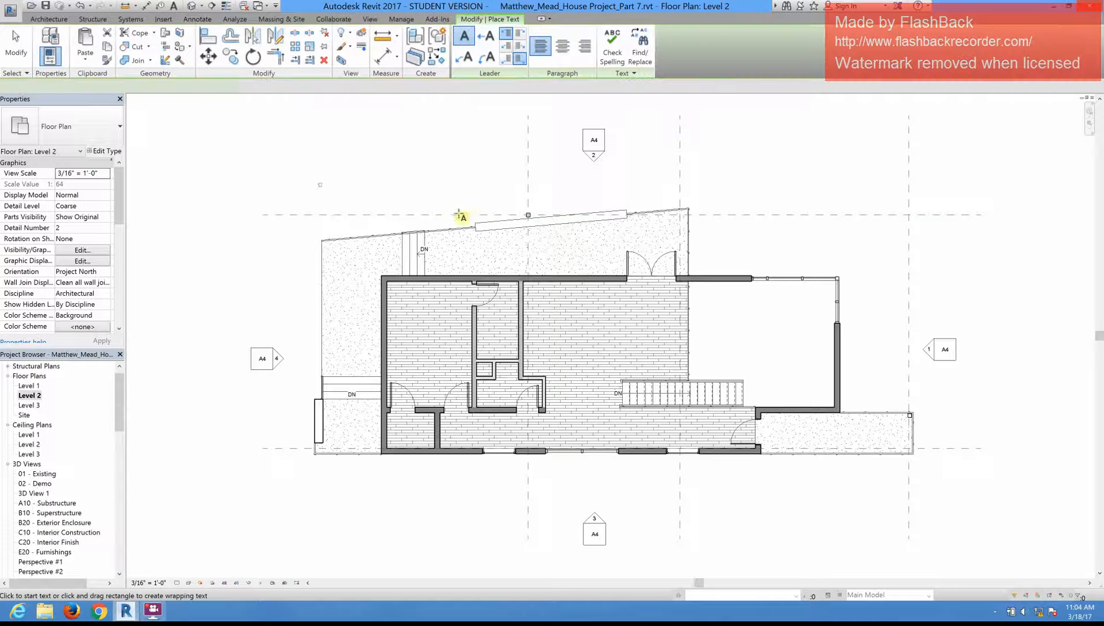
drag(482, 218, 317, 182)
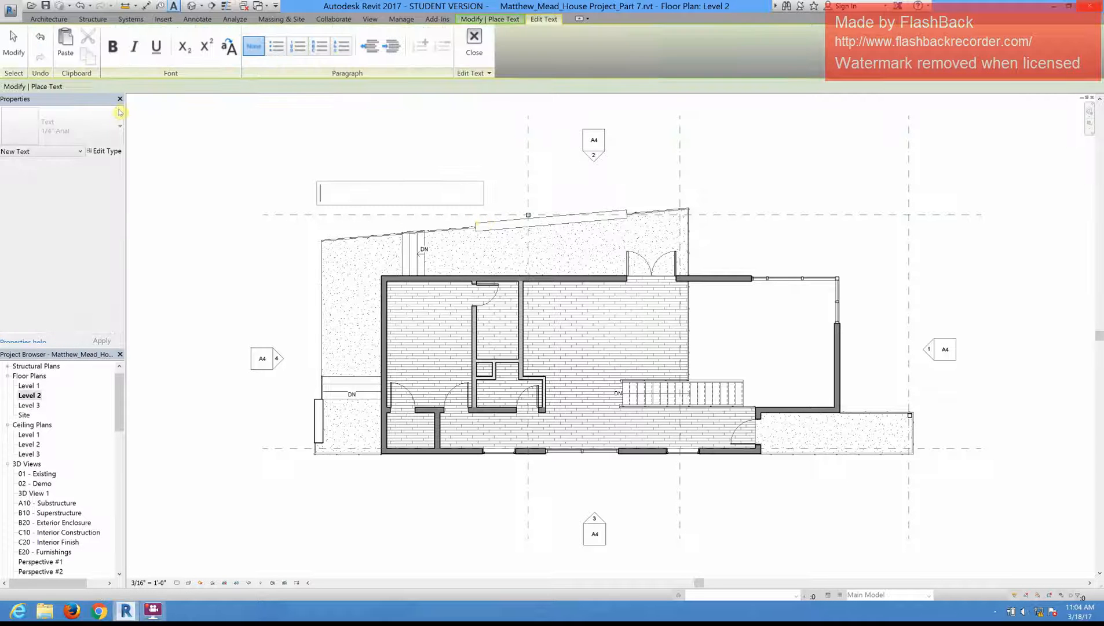
text(TEST)
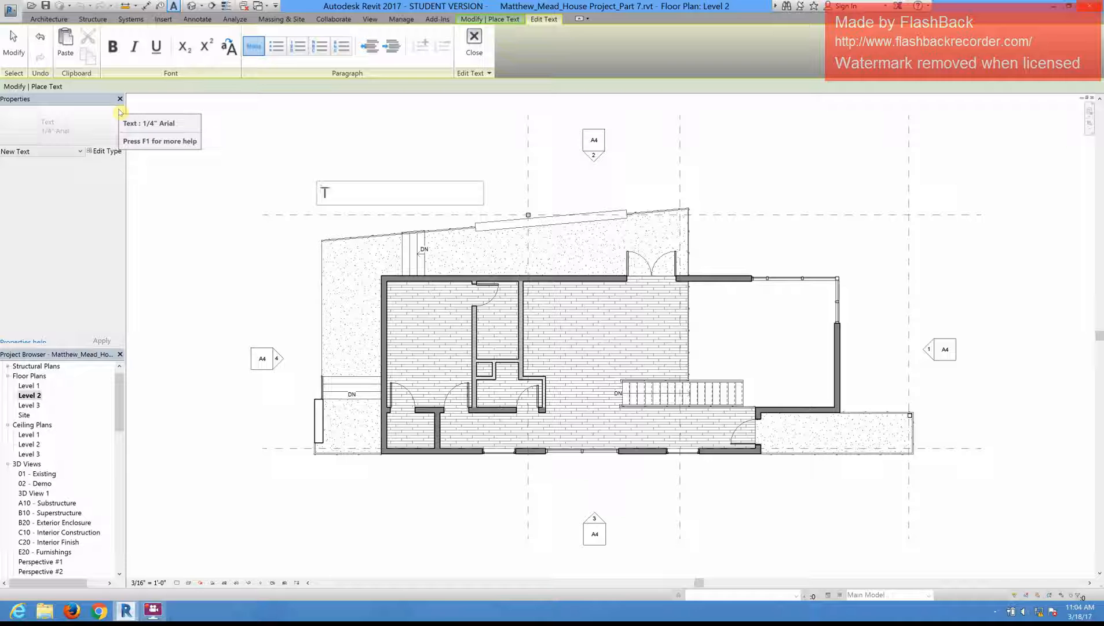
click(186, 203)
key(Escape)
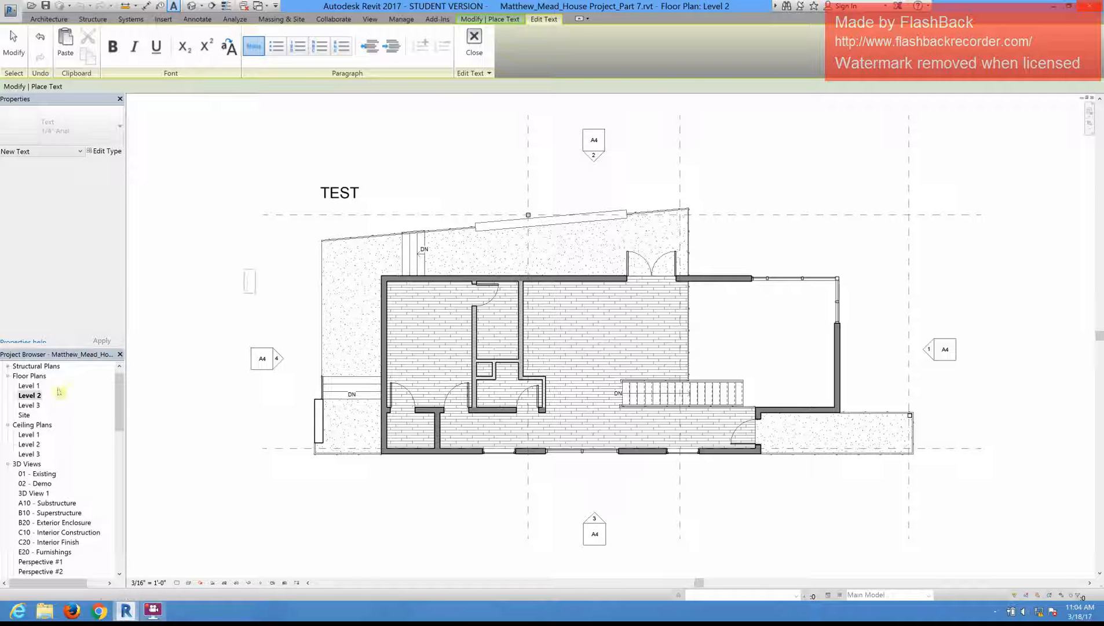
Step: Duplicate the Level 2 floor plan view without its detailing
click(29, 395)
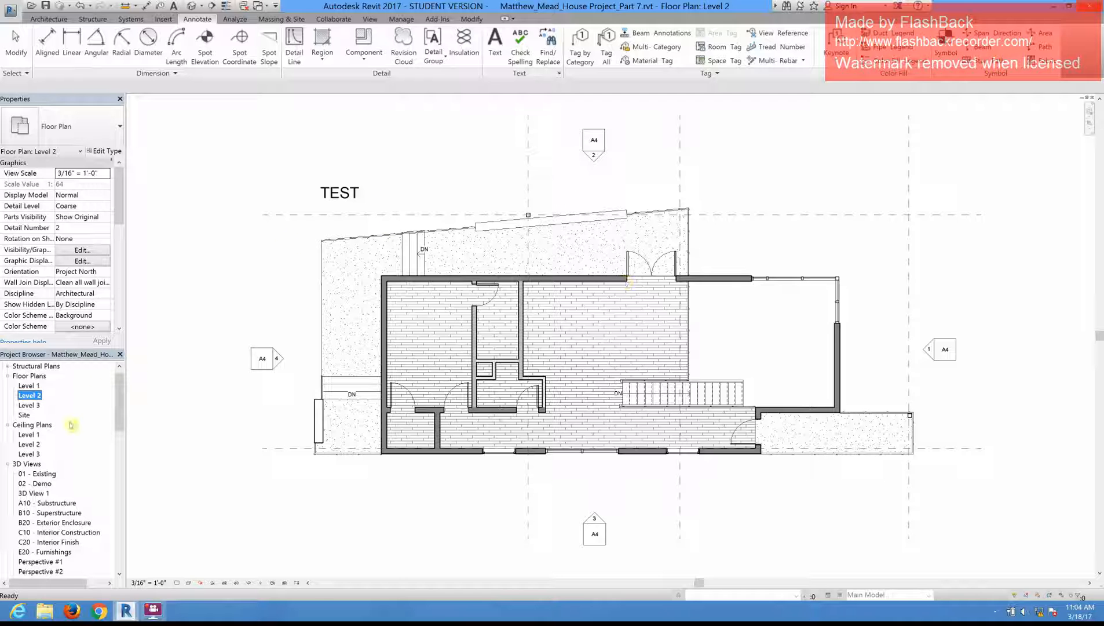
right_click(30, 398)
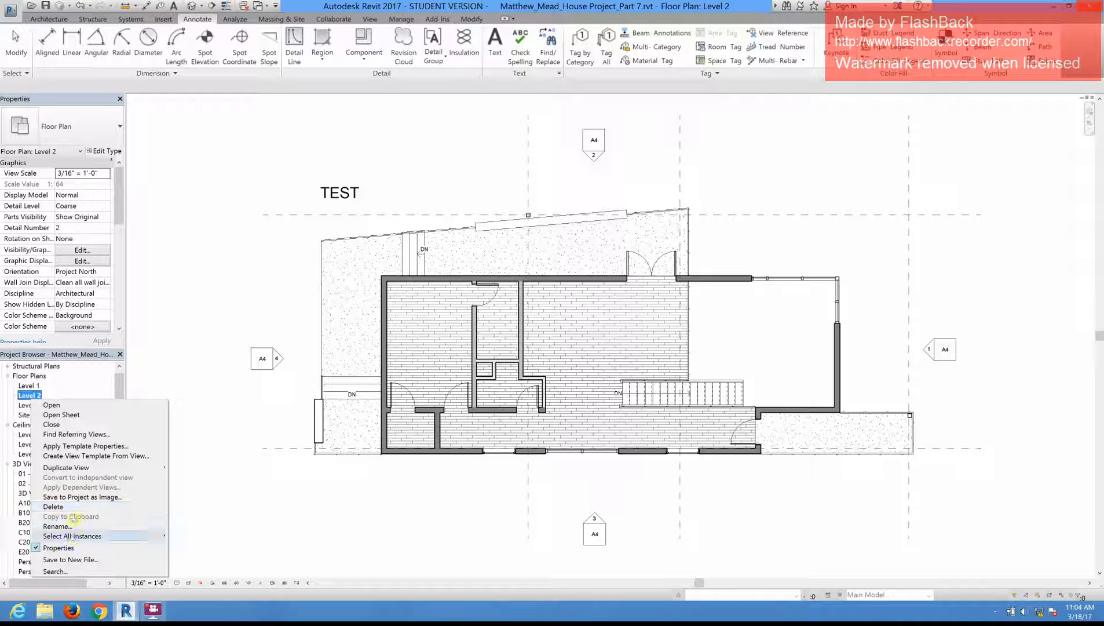
mouse_move(118, 465)
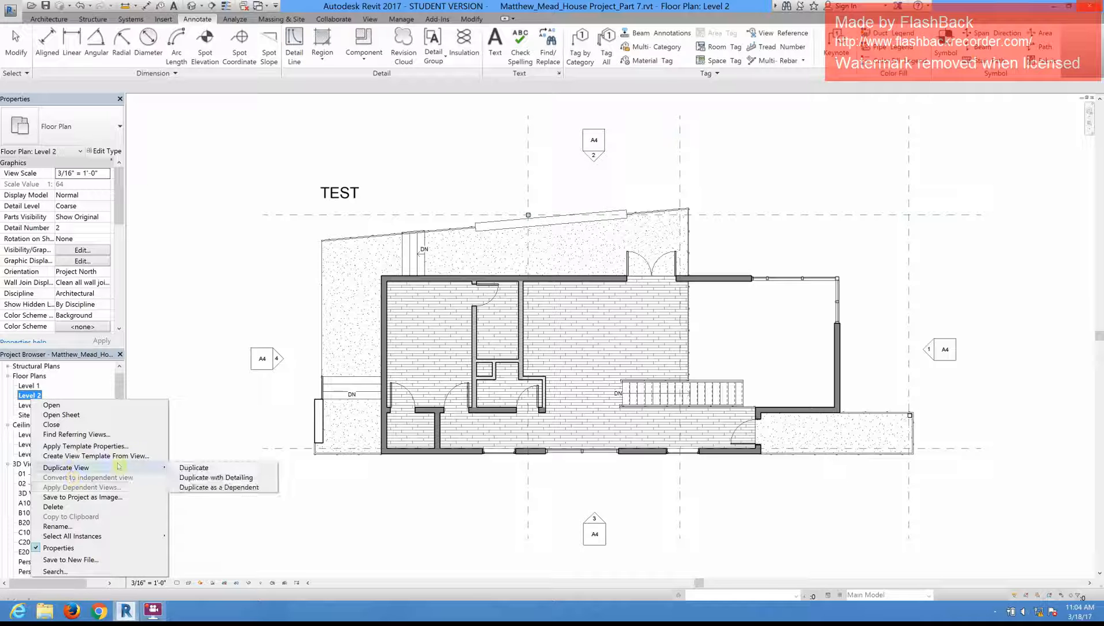
click(180, 467)
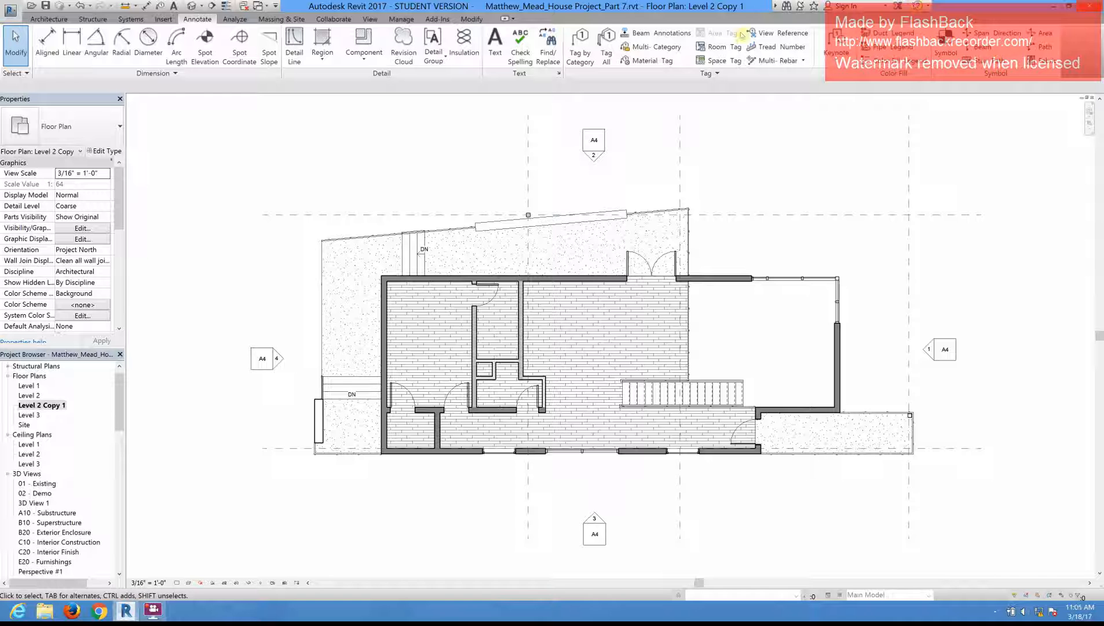
Step: Delete the duplicated Level 2 floor plan and select the original Level 2 view
right_click(51, 405)
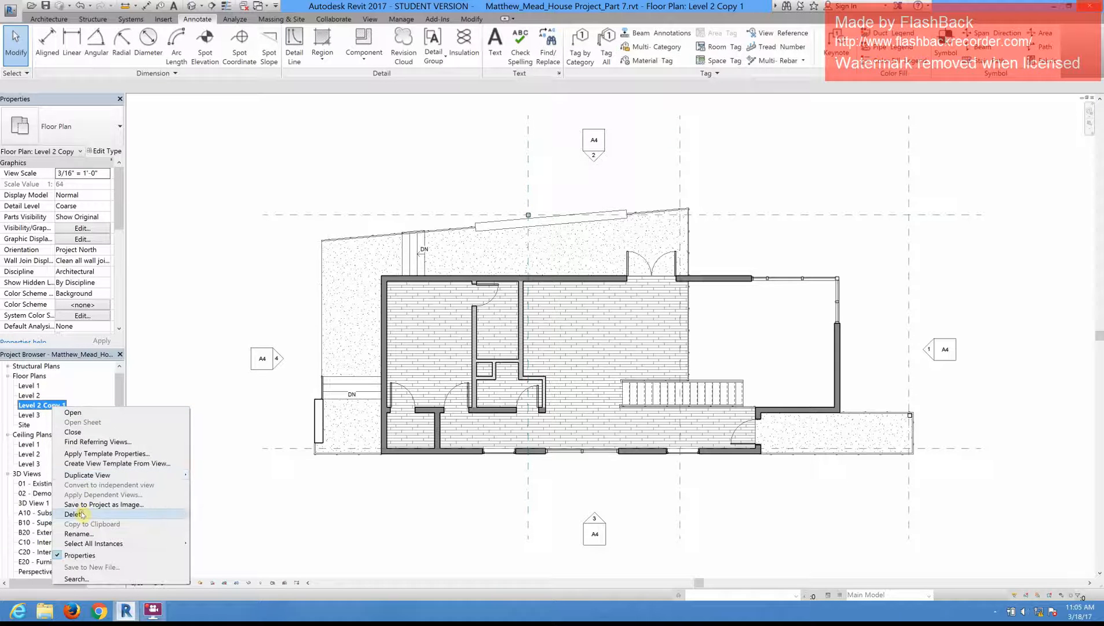
click(76, 514)
click(32, 395)
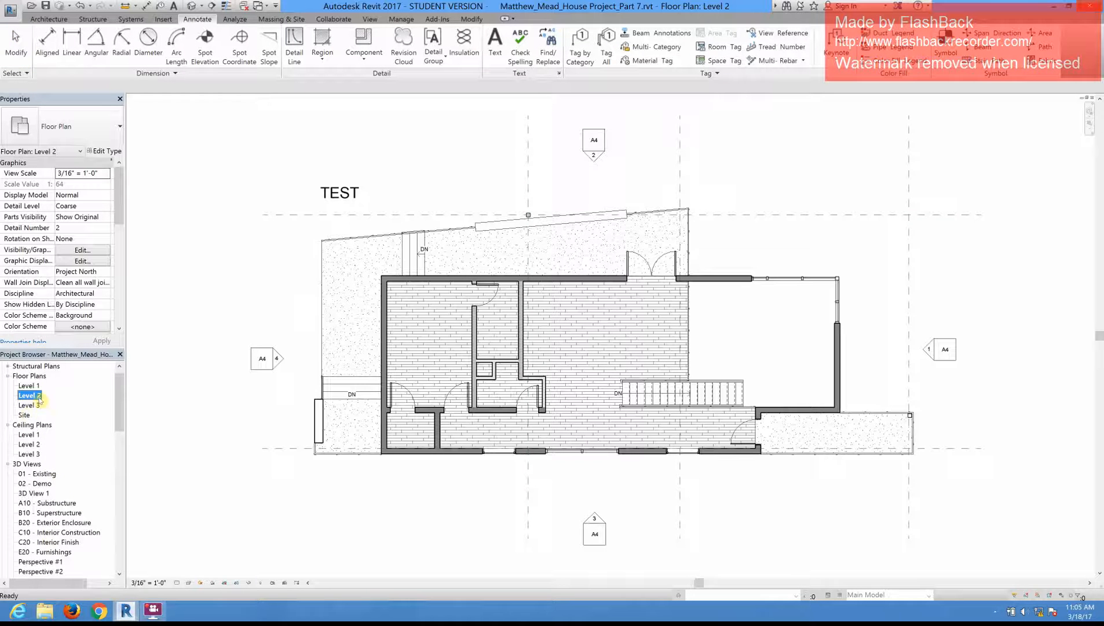
Step: Duplicate the Level 2 floor plan view with detailing so that the TEST note is copied too
right_click(39, 398)
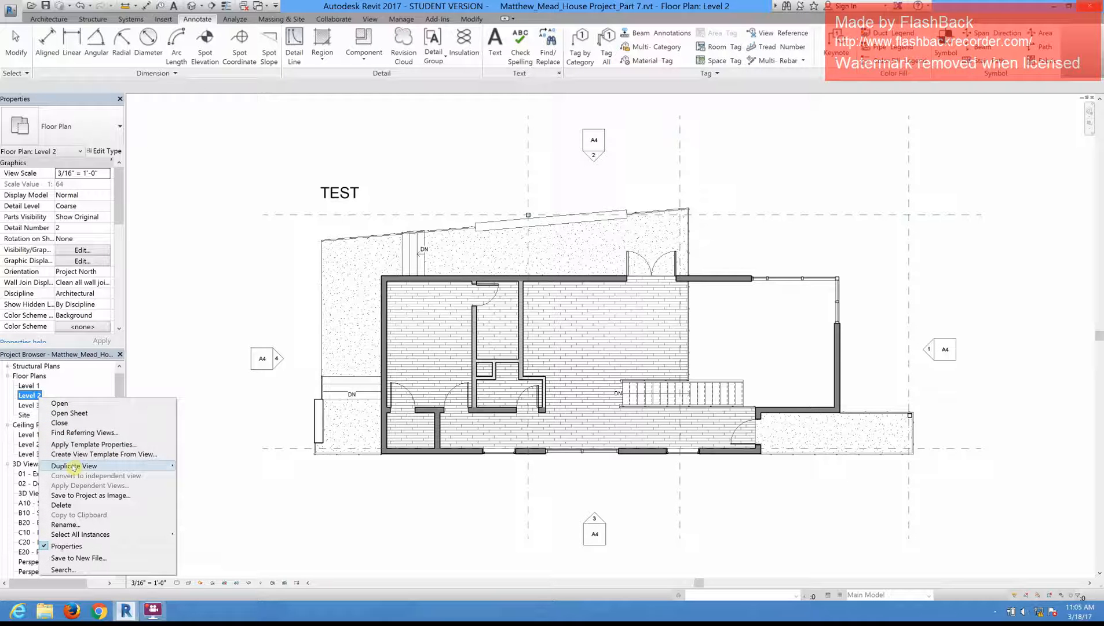
mouse_move(73, 467)
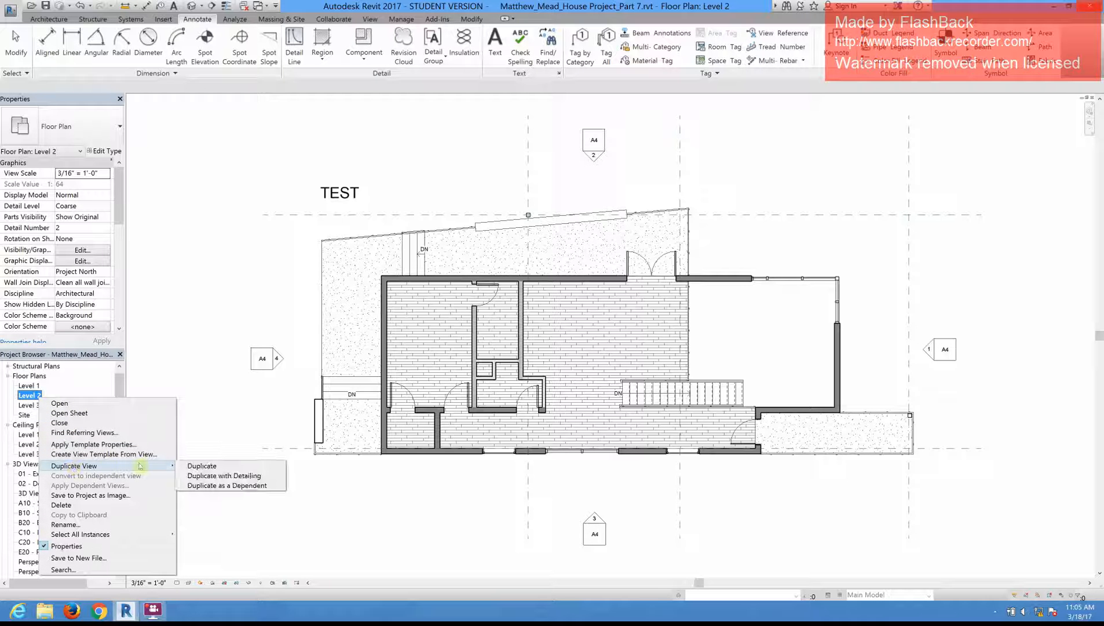
click(200, 476)
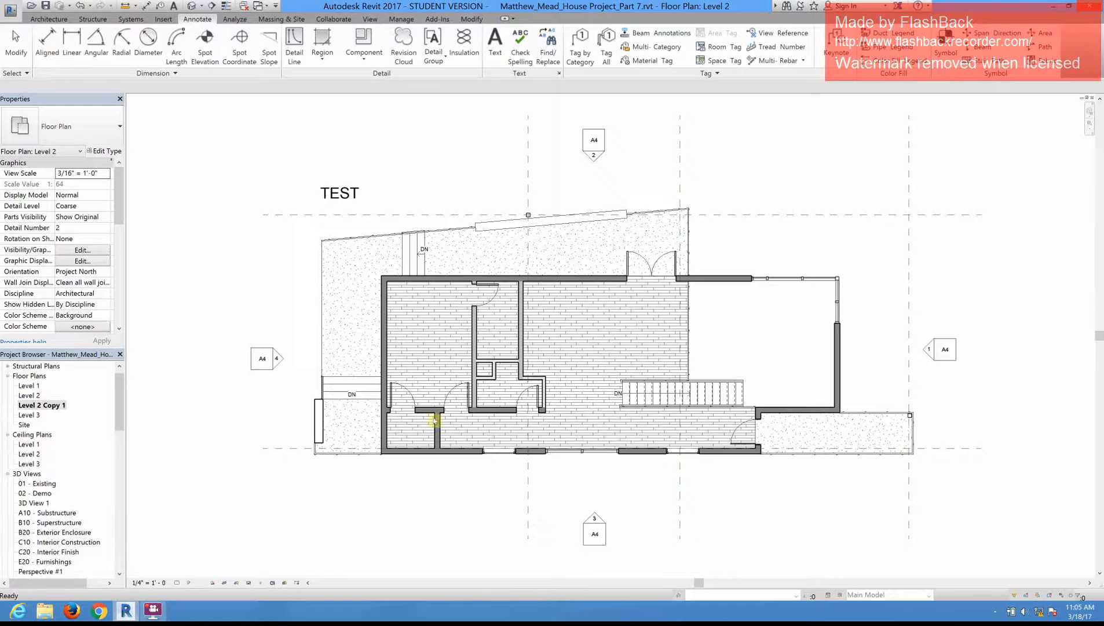
click(349, 191)
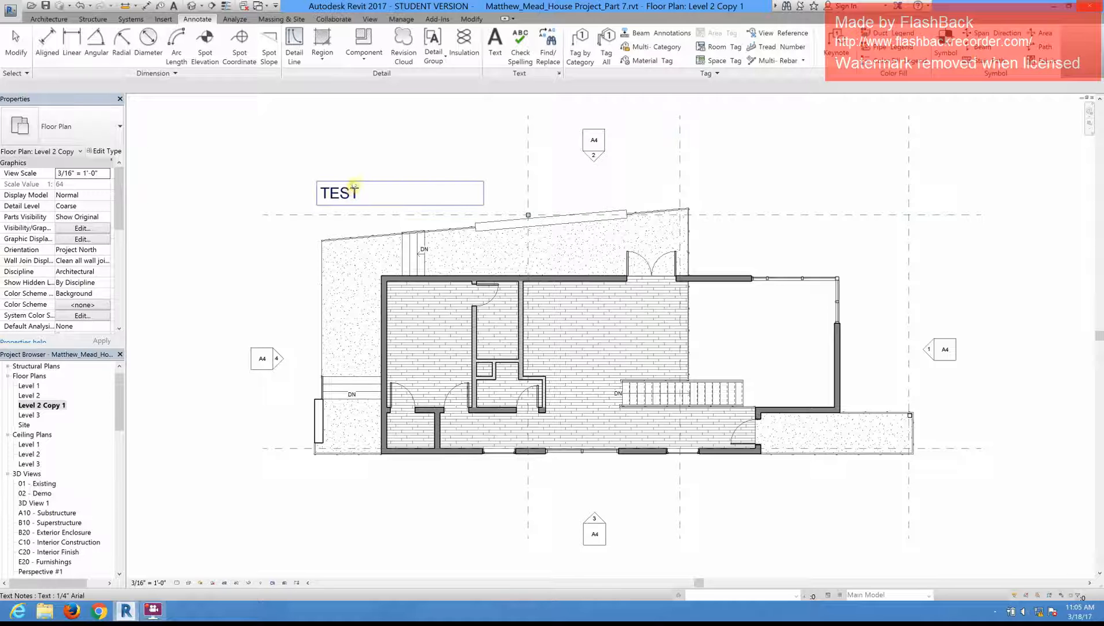
key(Escape)
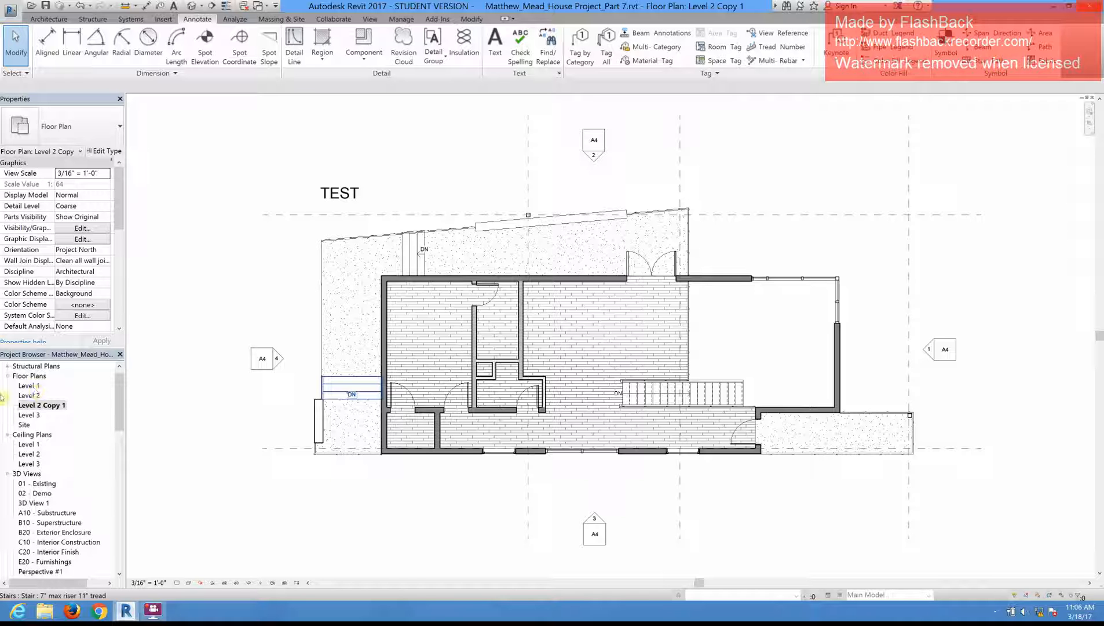
Step: Delete the copy of the Level 2 floor plan that was made with detailing
right_click(62, 407)
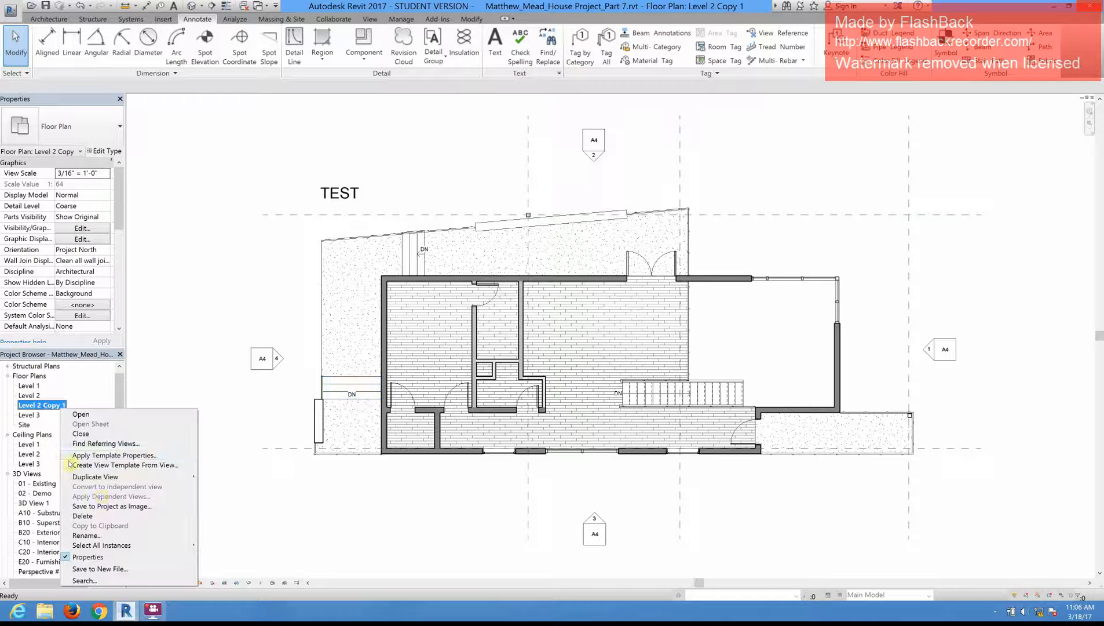
click(87, 516)
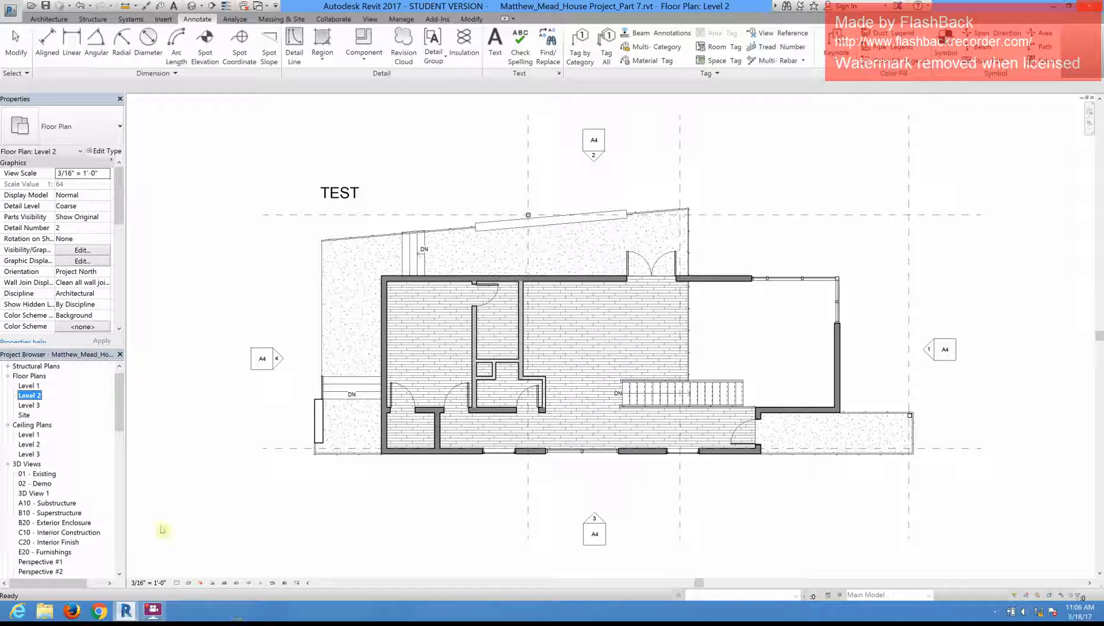
click(425, 284)
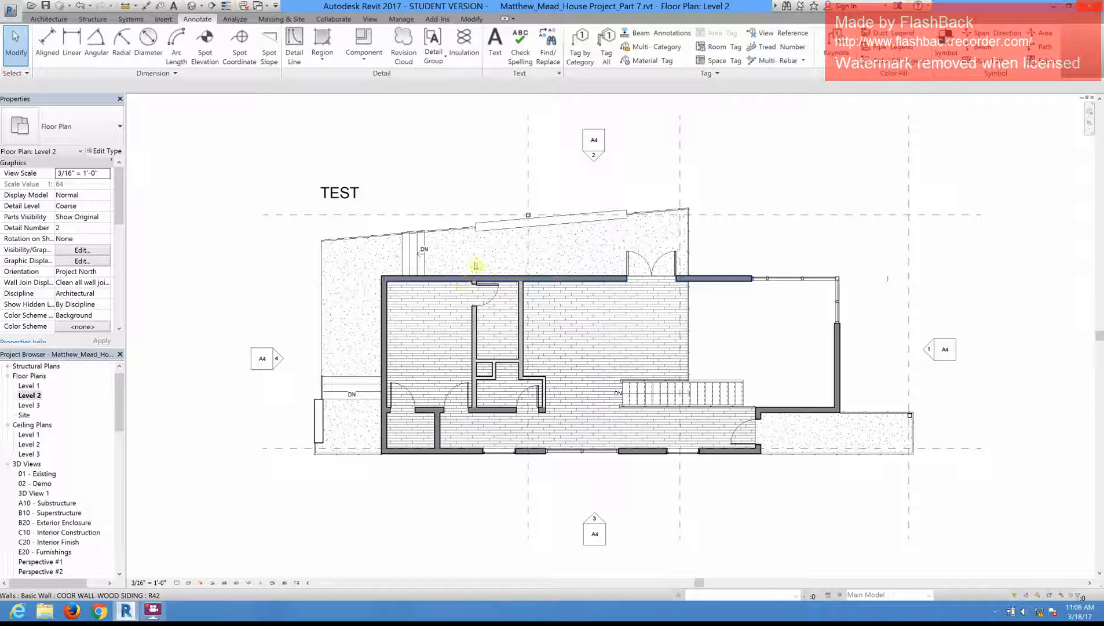
Step: Remove one letter from the TEST note in the Level 2 plan, and delete the whole note
click(352, 195)
click(352, 195)
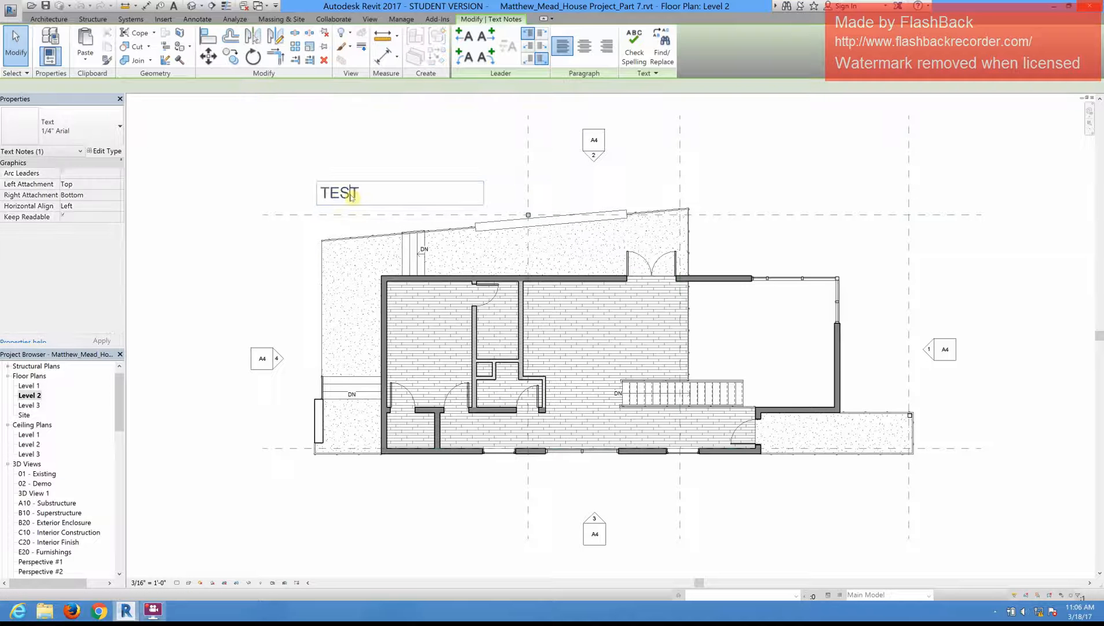
key(BackSpace)
click(292, 210)
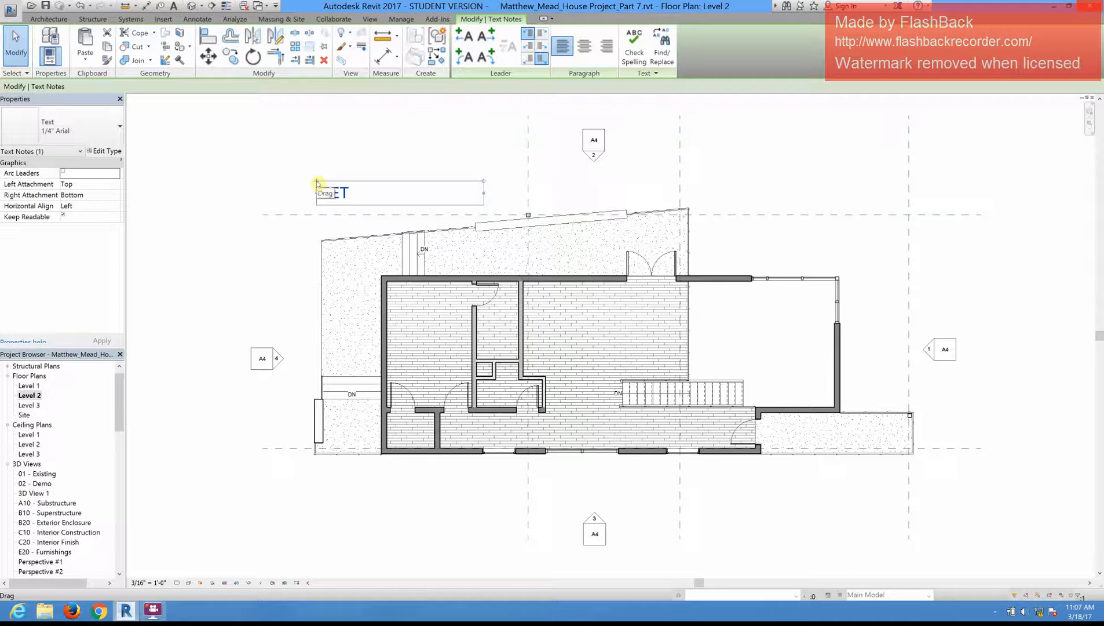
key(Delete)
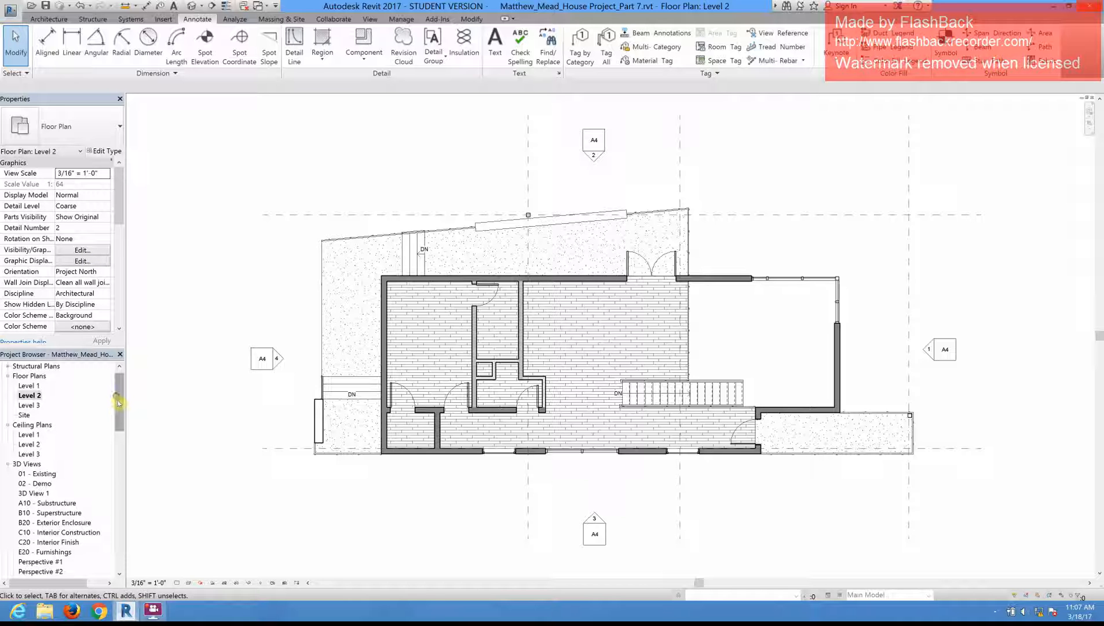
drag(117, 401, 119, 395)
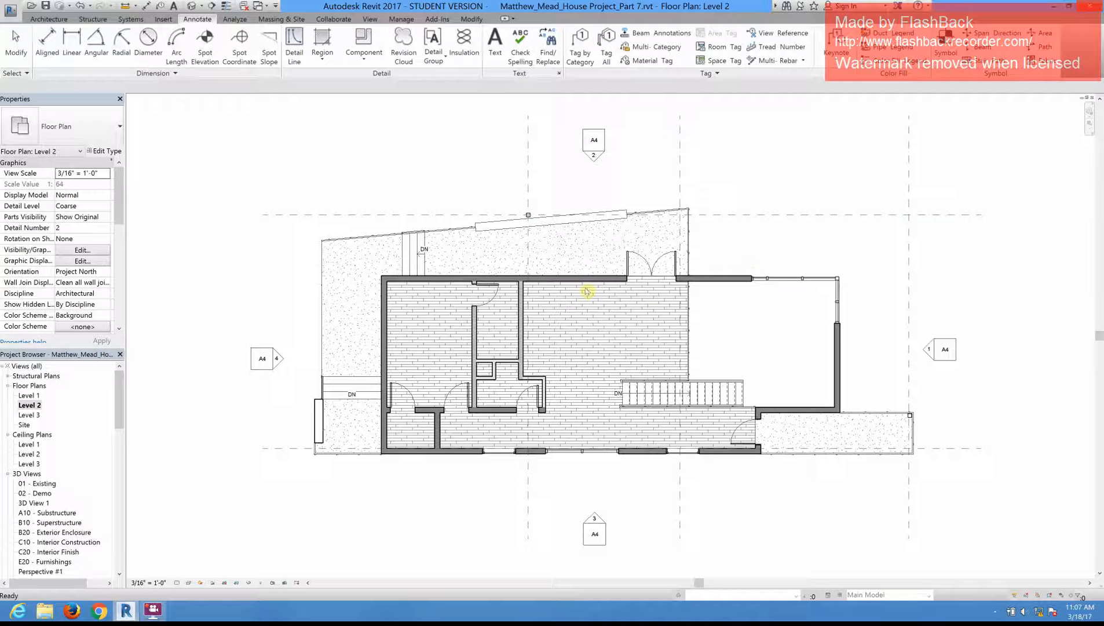
Step: Hide the Elevations annotation category in the Level 2 floor plan through its visibility/graphic overrides
scroll(509, 249, down, 1)
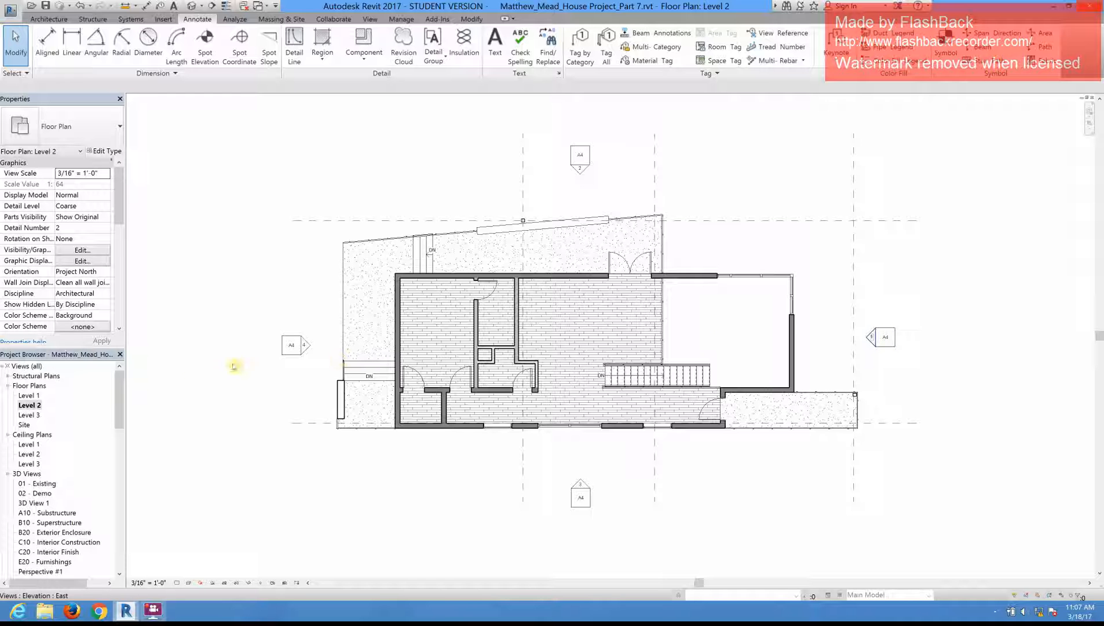
click(83, 250)
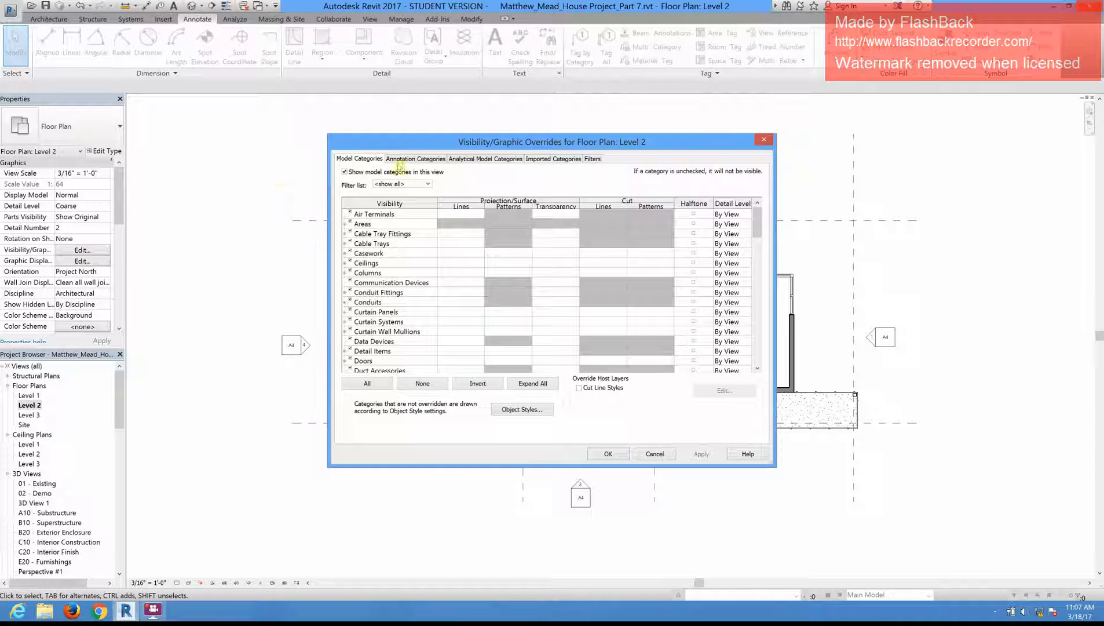
click(407, 162)
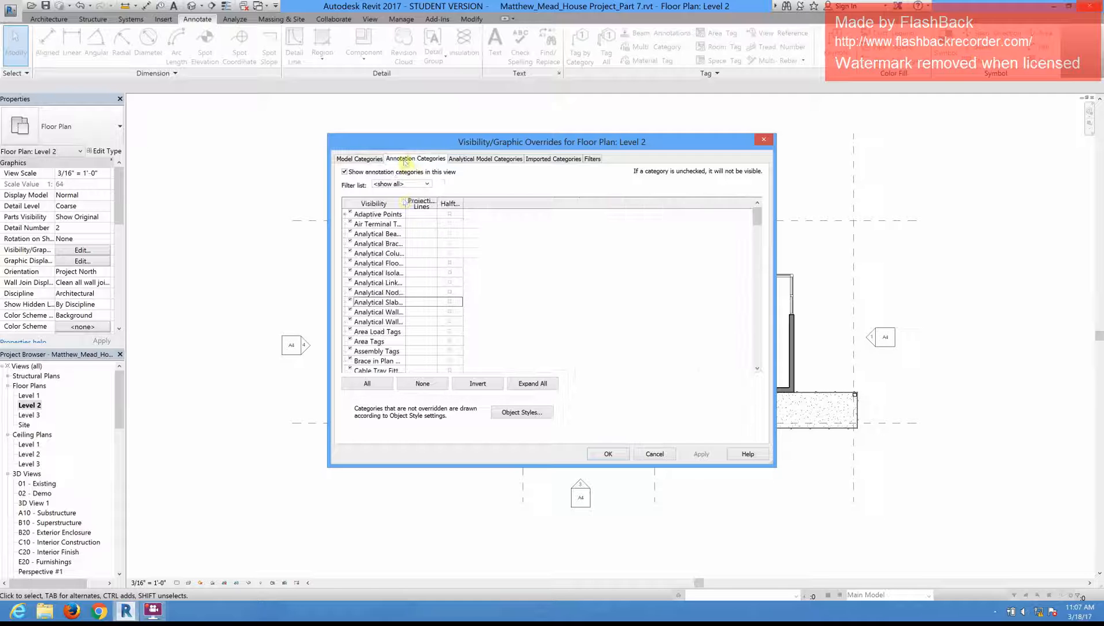
scroll(388, 261, down, 9)
scroll(388, 261, down, 10)
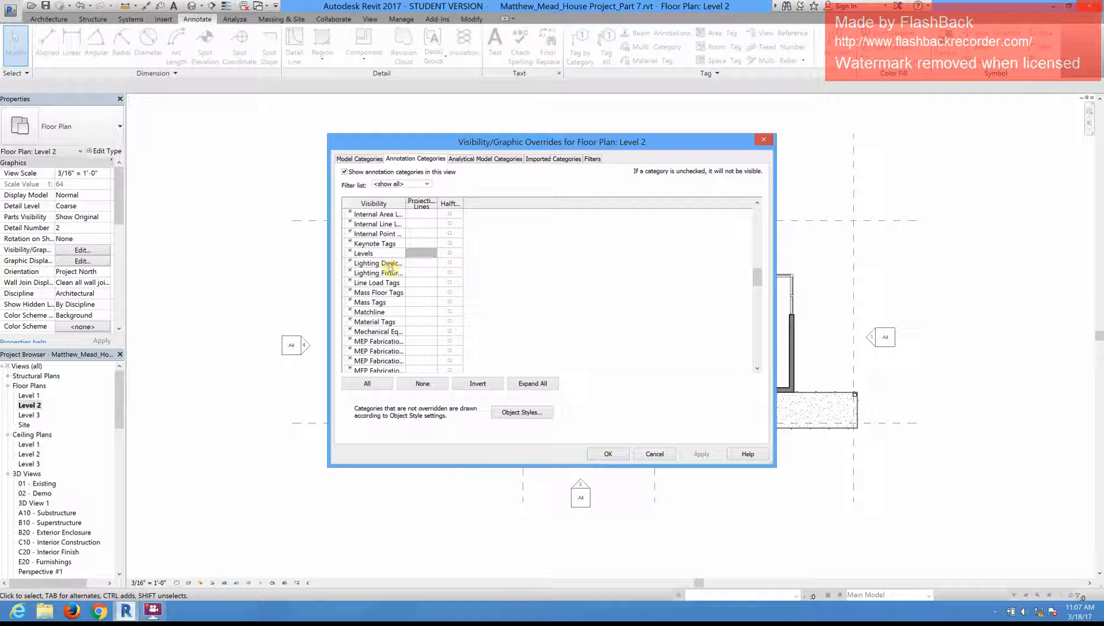
scroll(389, 267, up, 2)
scroll(393, 269, up, 1)
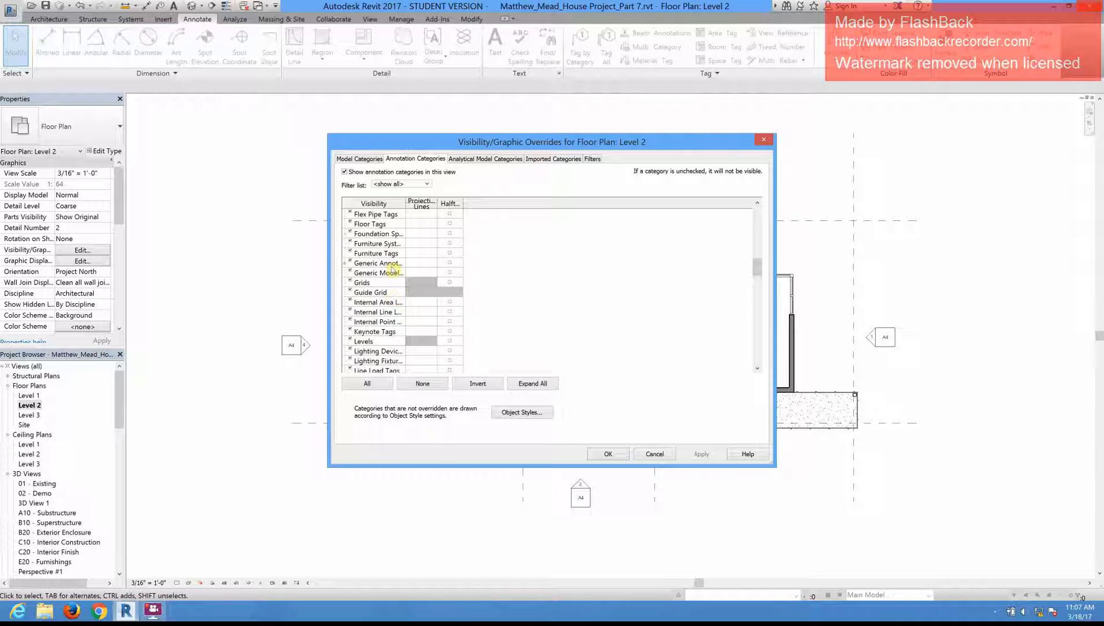
scroll(382, 268, up, 3)
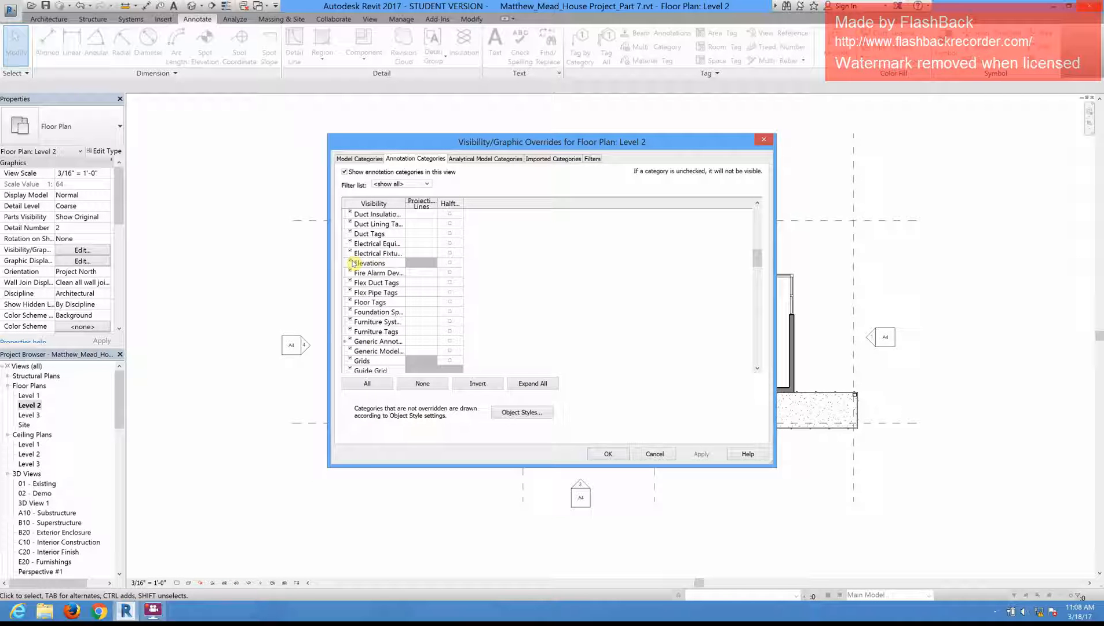
click(350, 263)
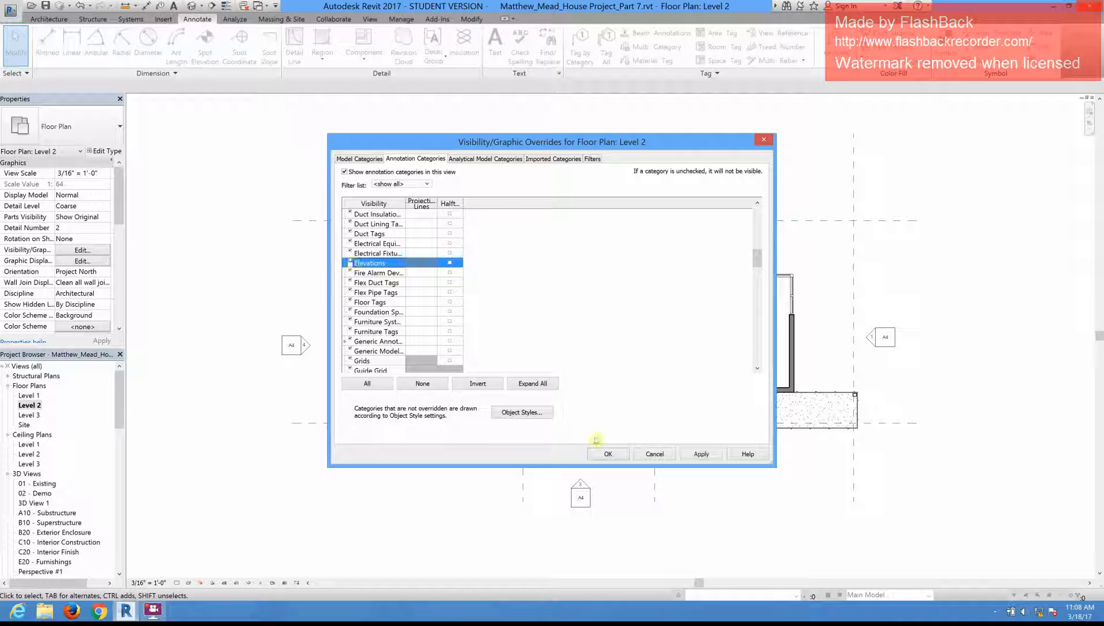
click(607, 455)
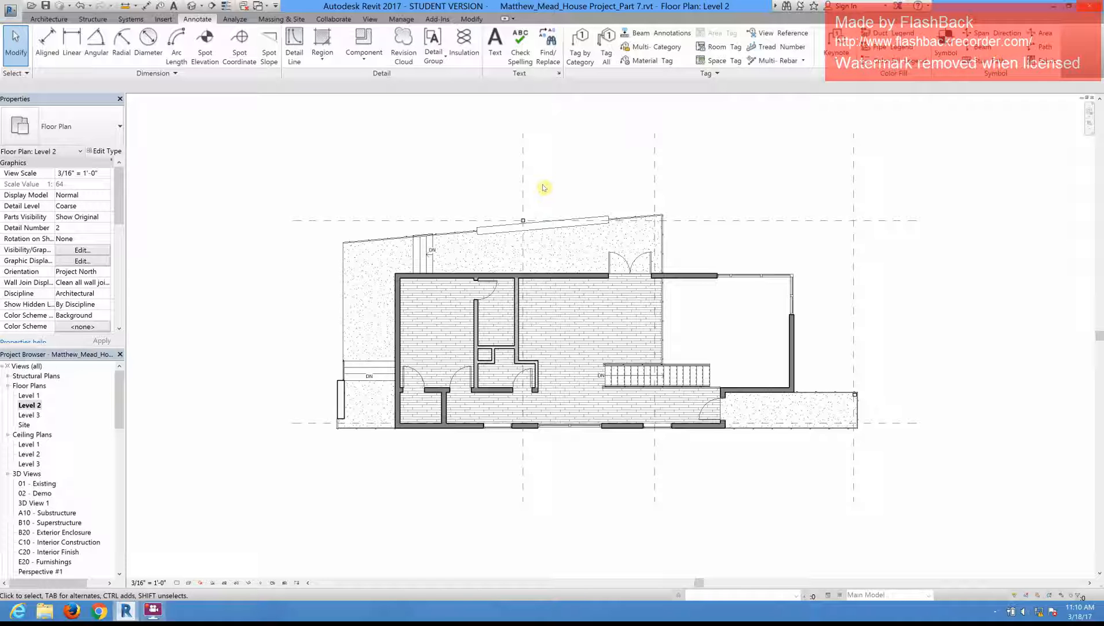
Step: Open the Level 2 visibility/graphic overrides again and look through the annotation categories
scroll(525, 156, up, 1)
scroll(651, 394, up, 1)
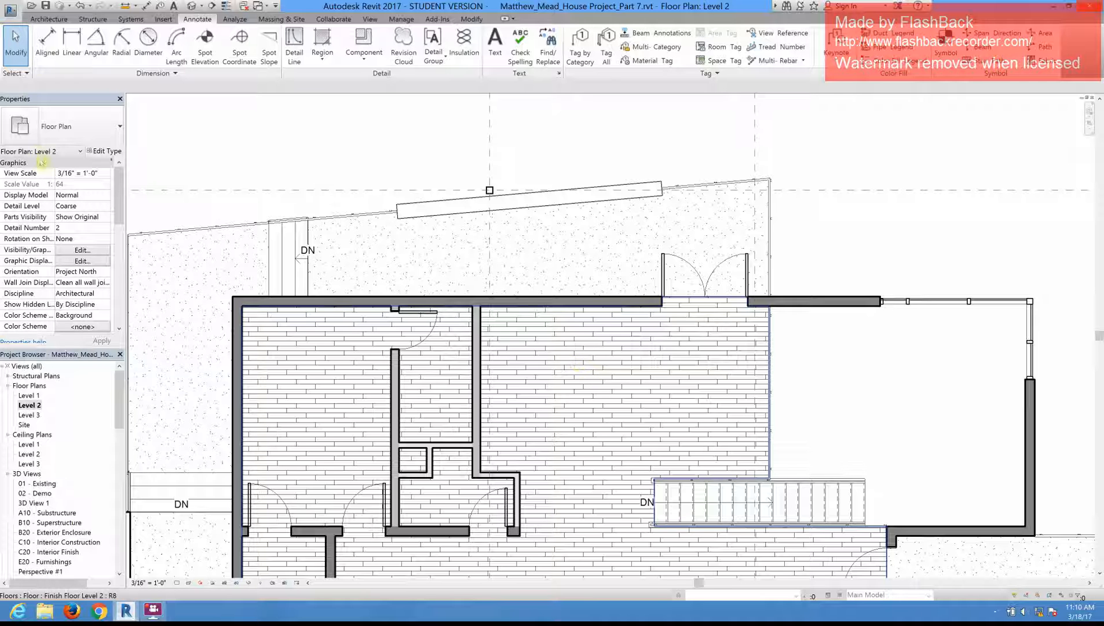
click(97, 252)
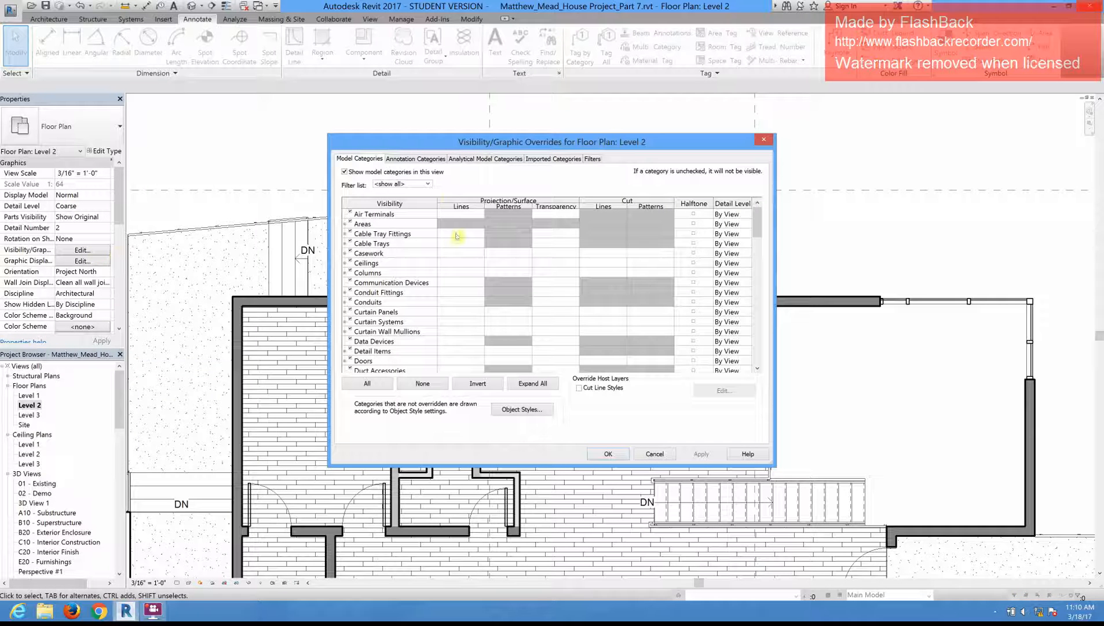
click(410, 158)
scroll(416, 279, down, 12)
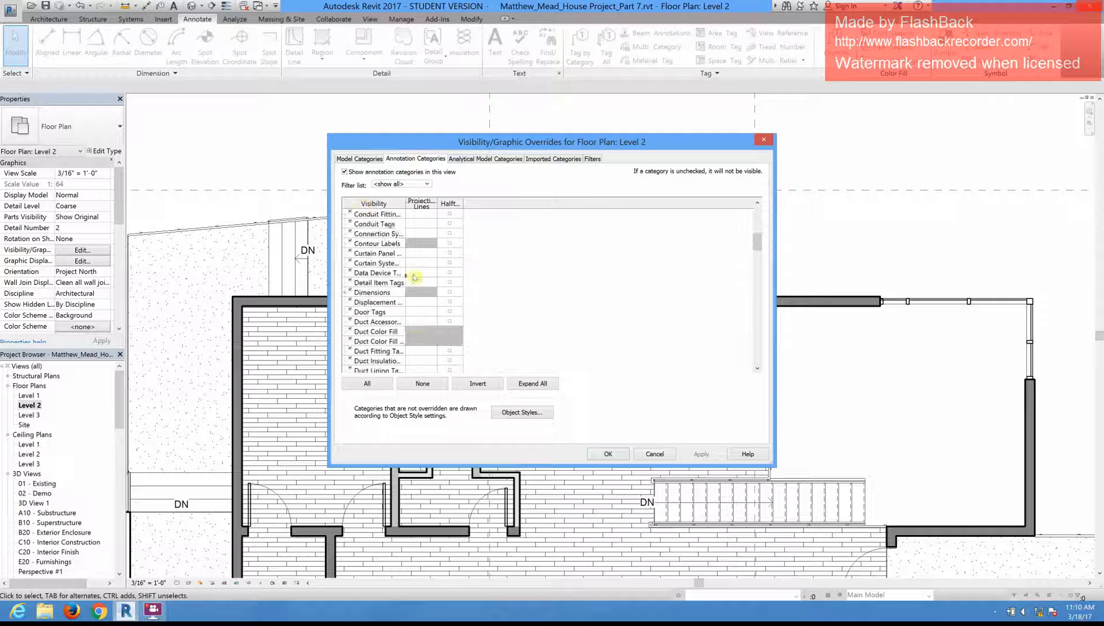
scroll(416, 279, down, 5)
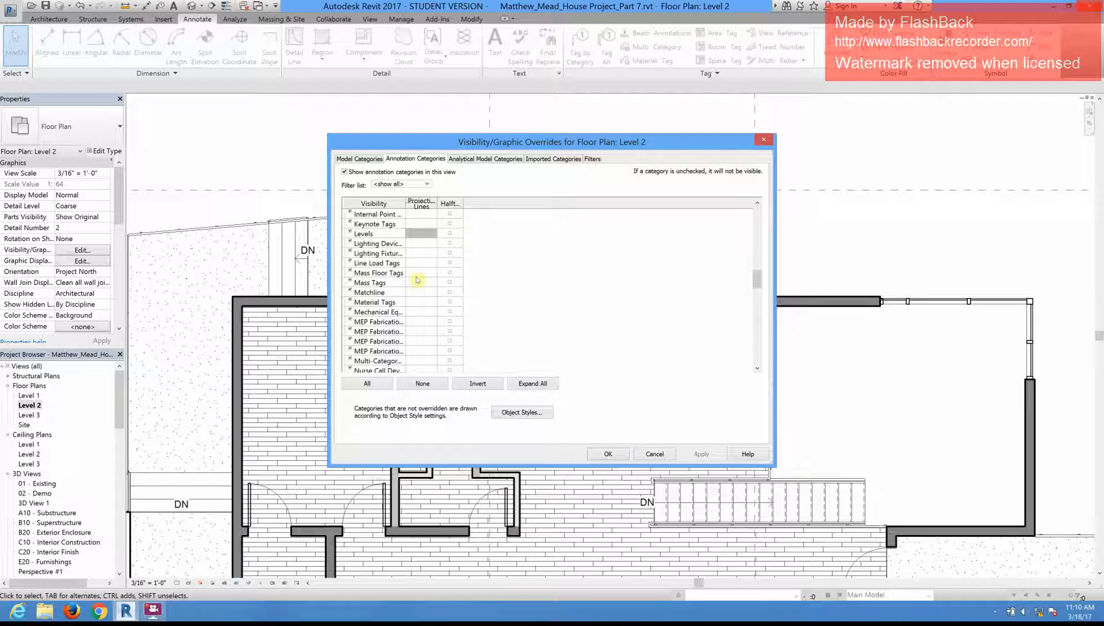
scroll(419, 278, down, 4)
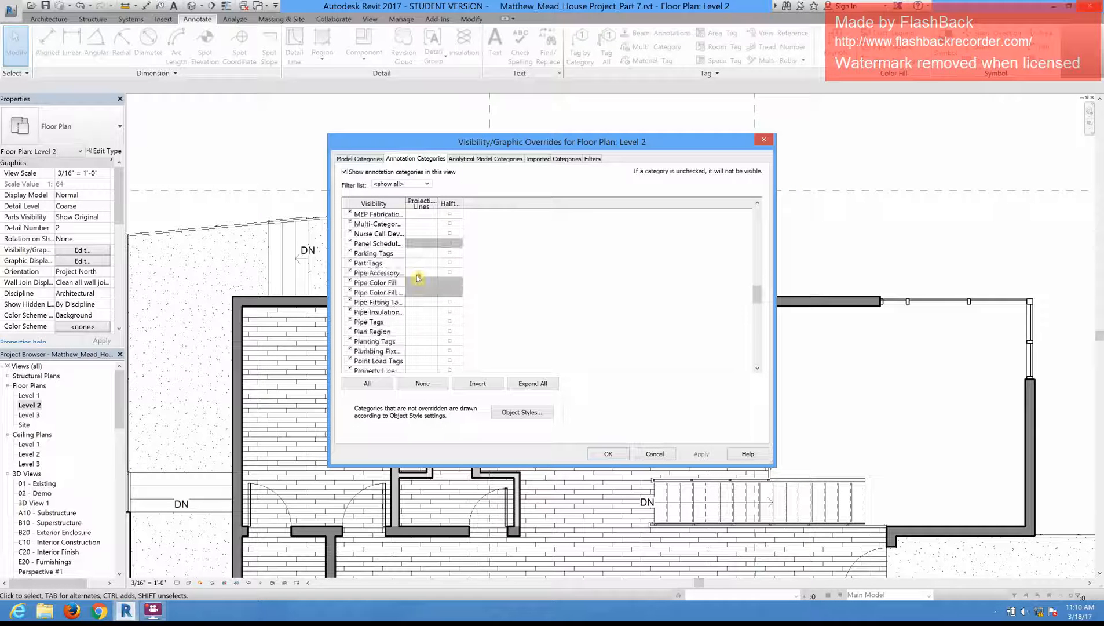
scroll(418, 278, up, 6)
scroll(419, 277, up, 2)
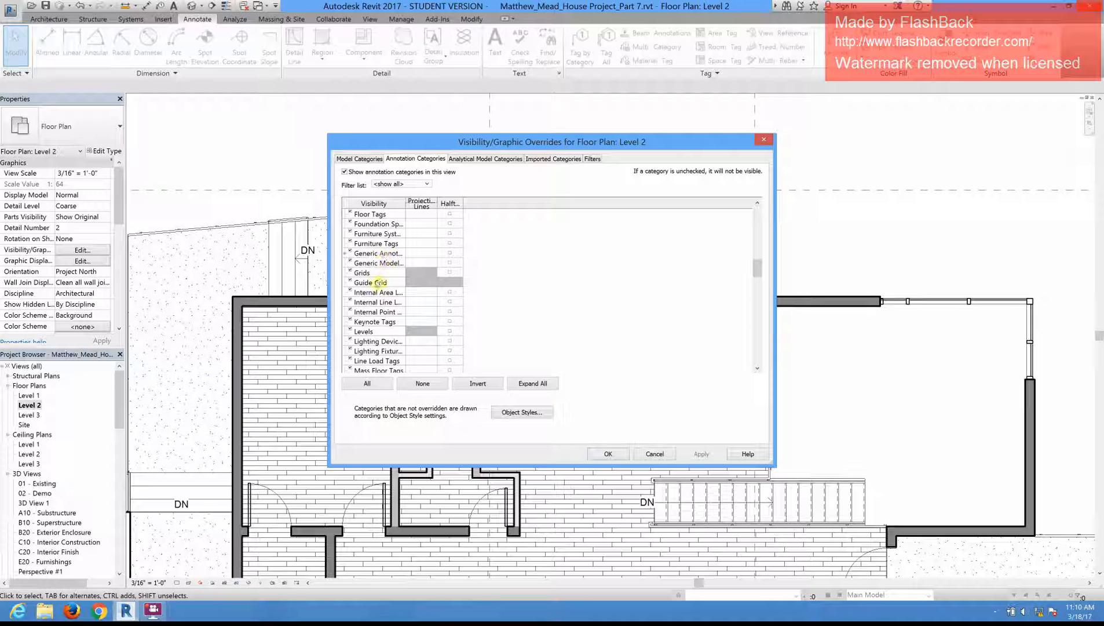
Step: Find the Floors category among the model categories of the Level 2 overrides and select it
click(356, 160)
scroll(406, 292, down, 12)
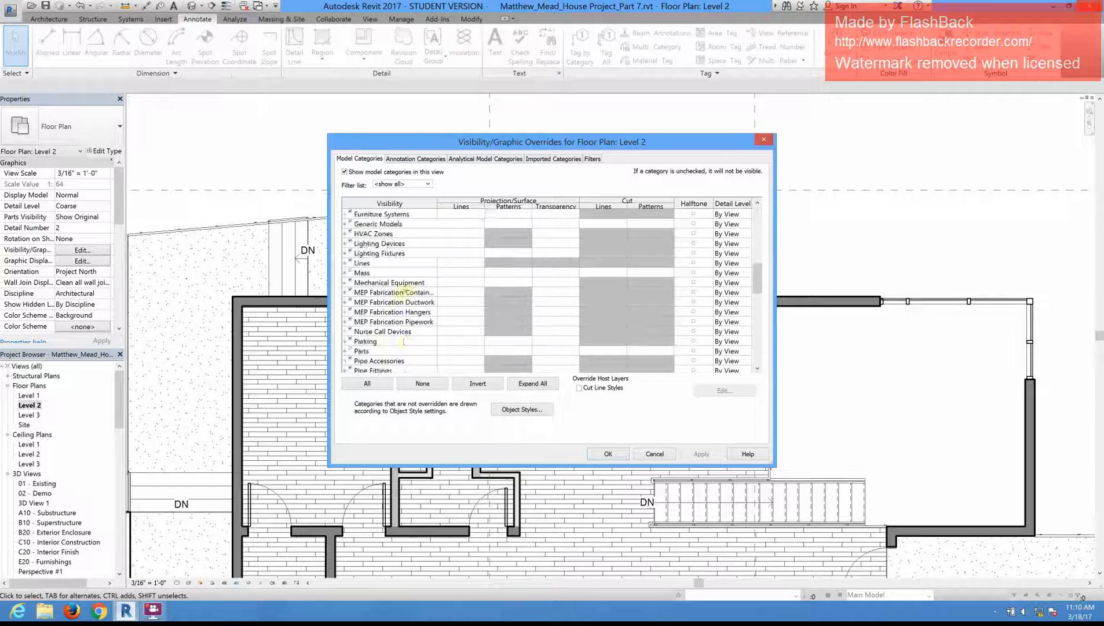
scroll(405, 292, down, 4)
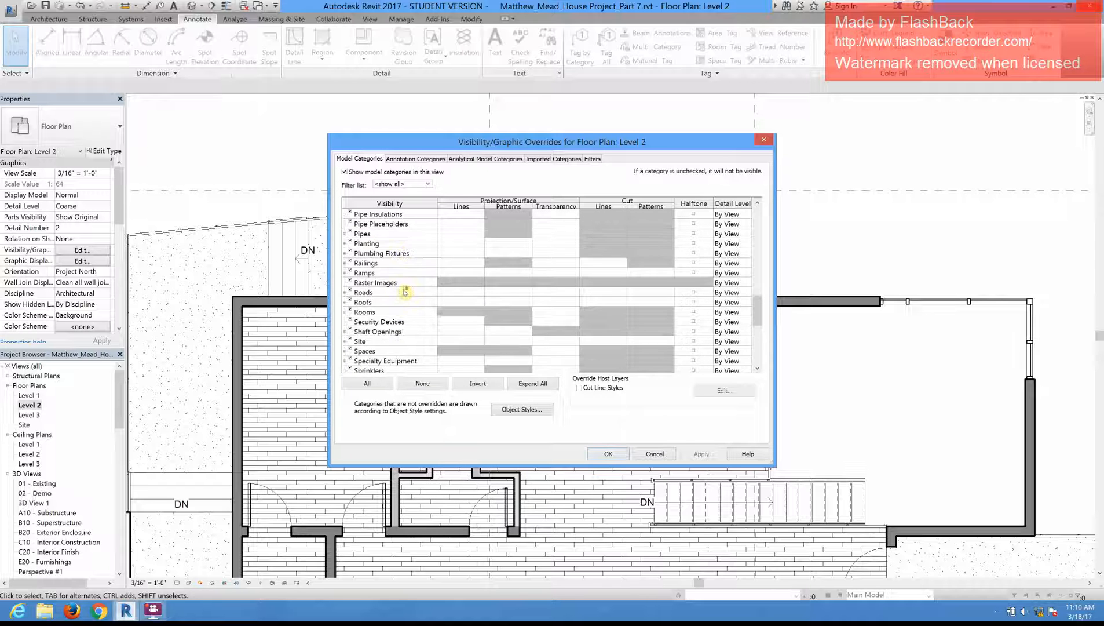
scroll(406, 293, up, 8)
scroll(405, 293, up, 4)
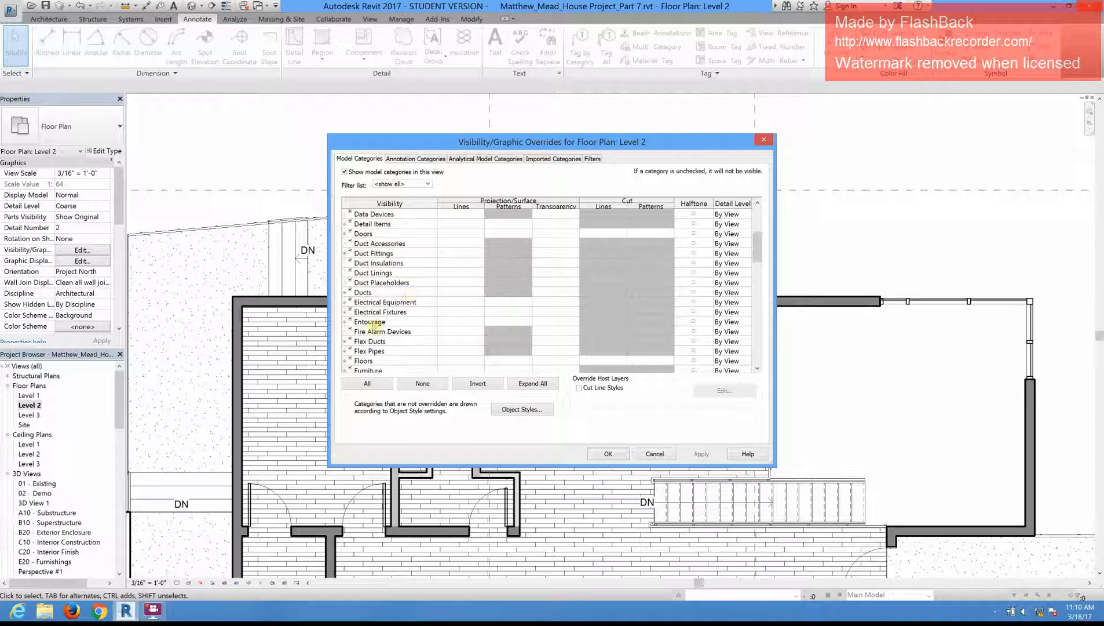
scroll(380, 329, down, 2)
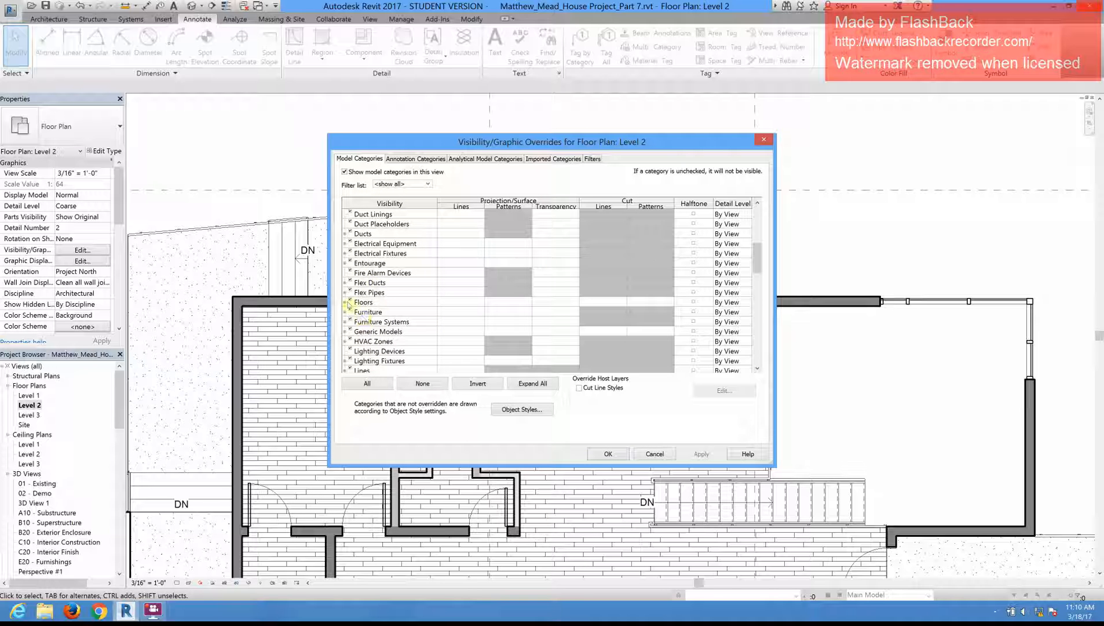
click(347, 304)
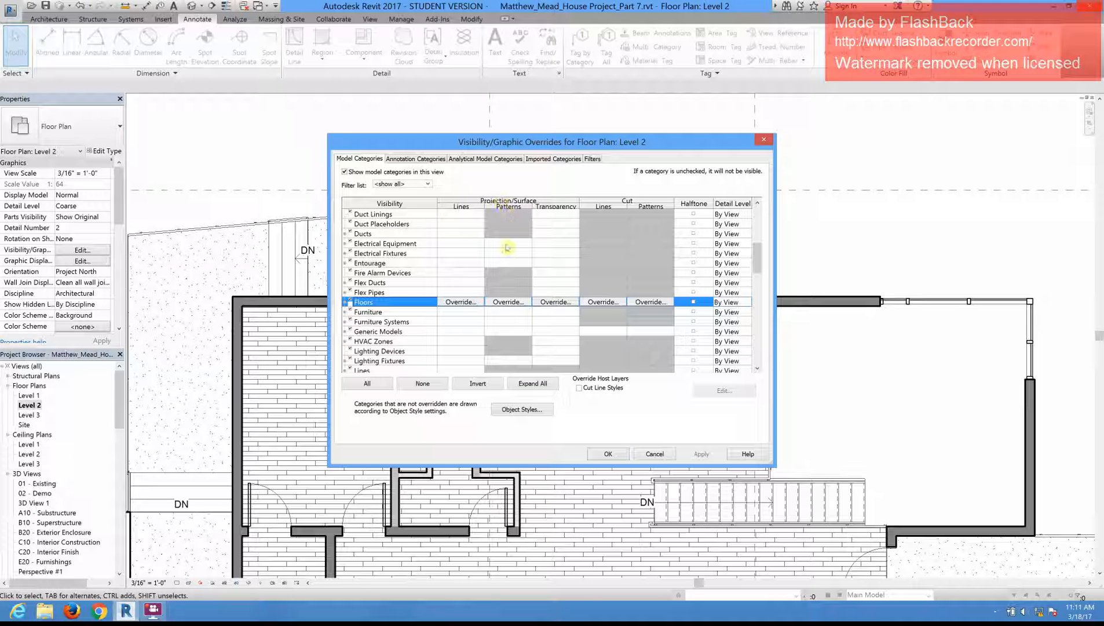
Step: Look through the fill patterns offered for the Floors surface pattern override, keeping No Override
click(508, 302)
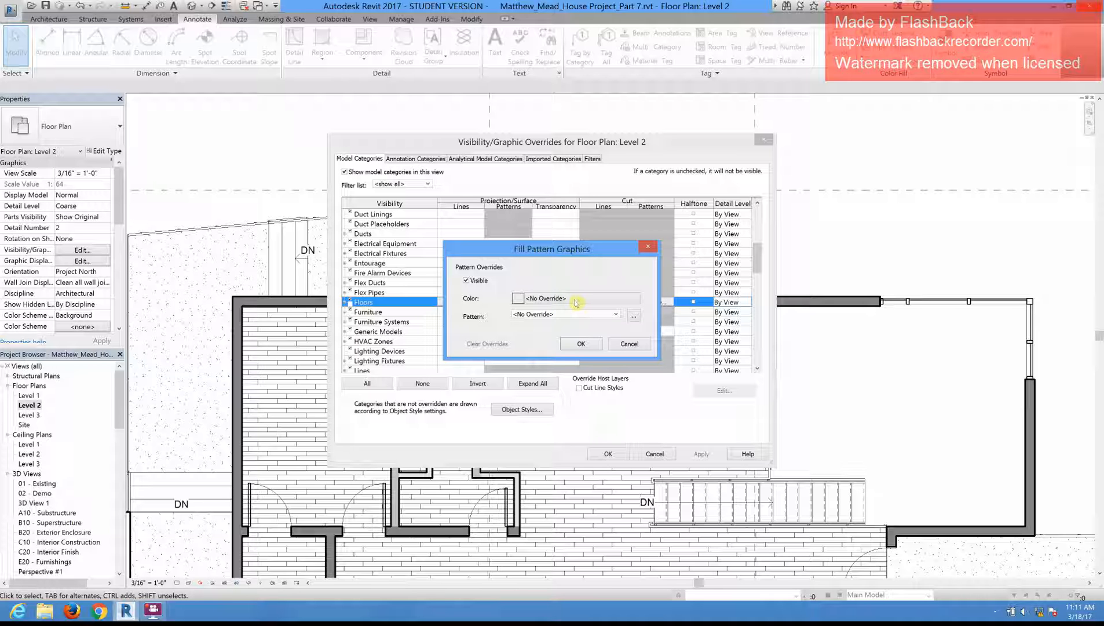
click(615, 314)
drag(623, 347, 626, 375)
scroll(625, 375, up, 2)
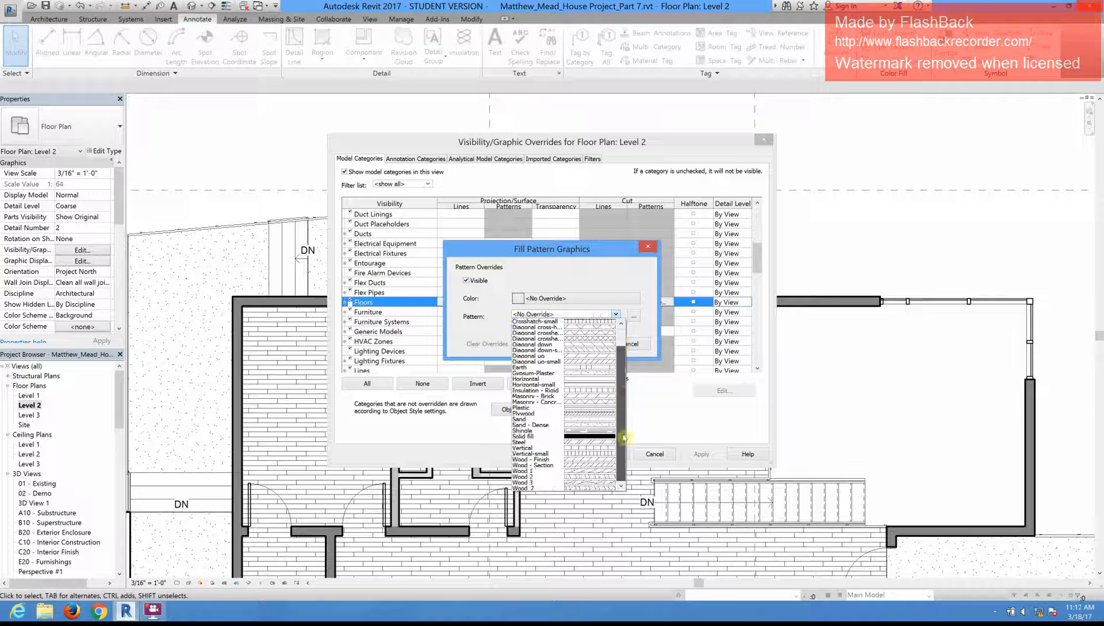
scroll(555, 477, down, 2)
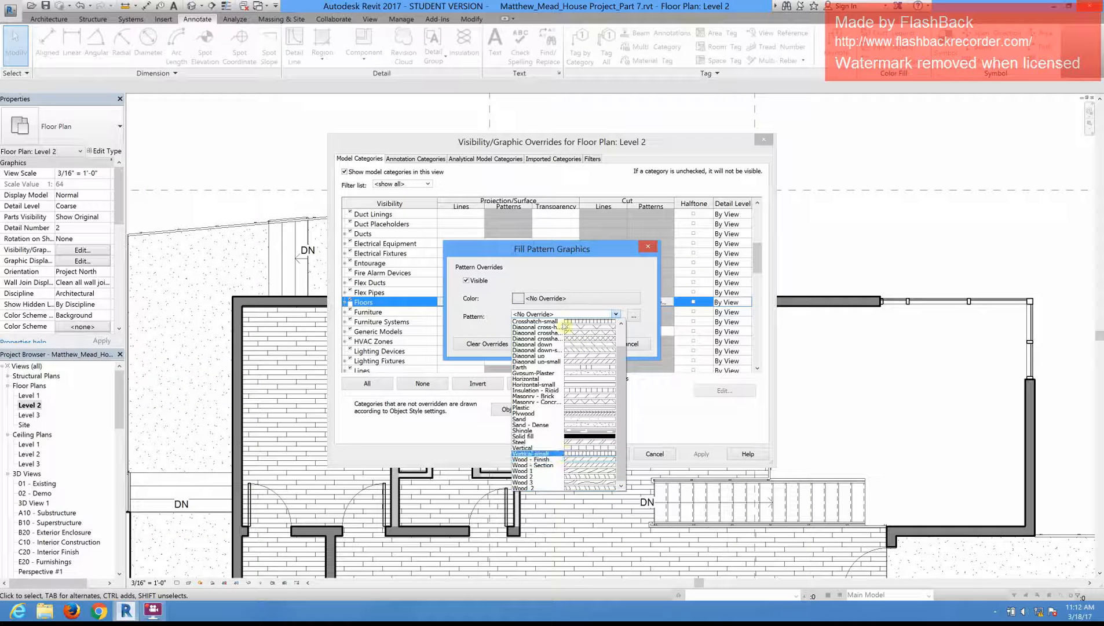
click(498, 322)
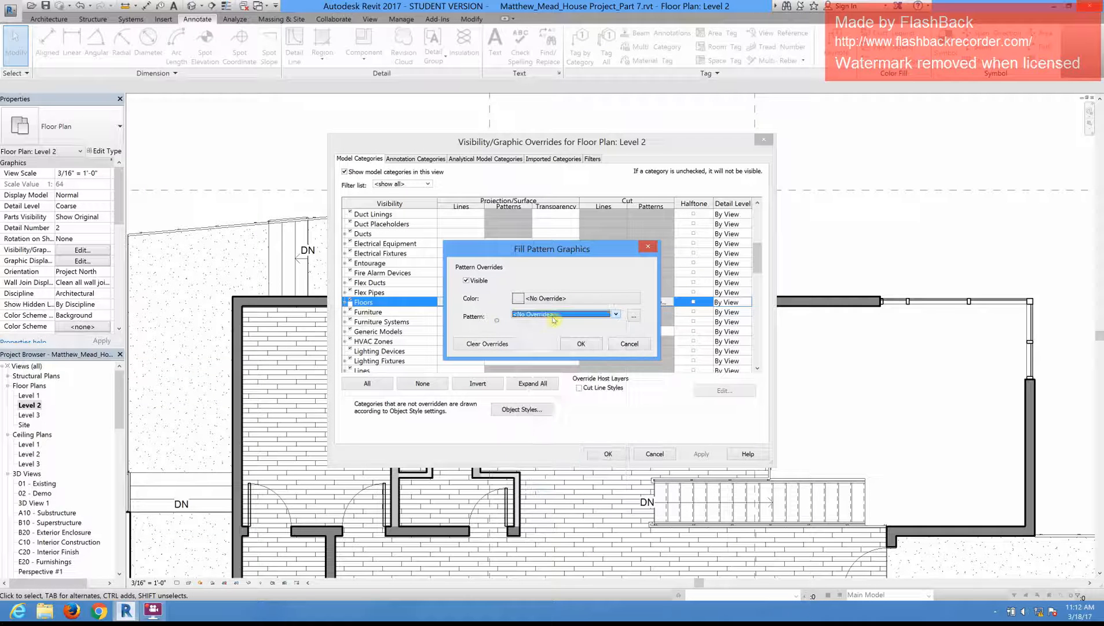
Step: Examine the drafting patterns in the Fill Patterns library, and cancel the Floors surface pattern override
click(633, 316)
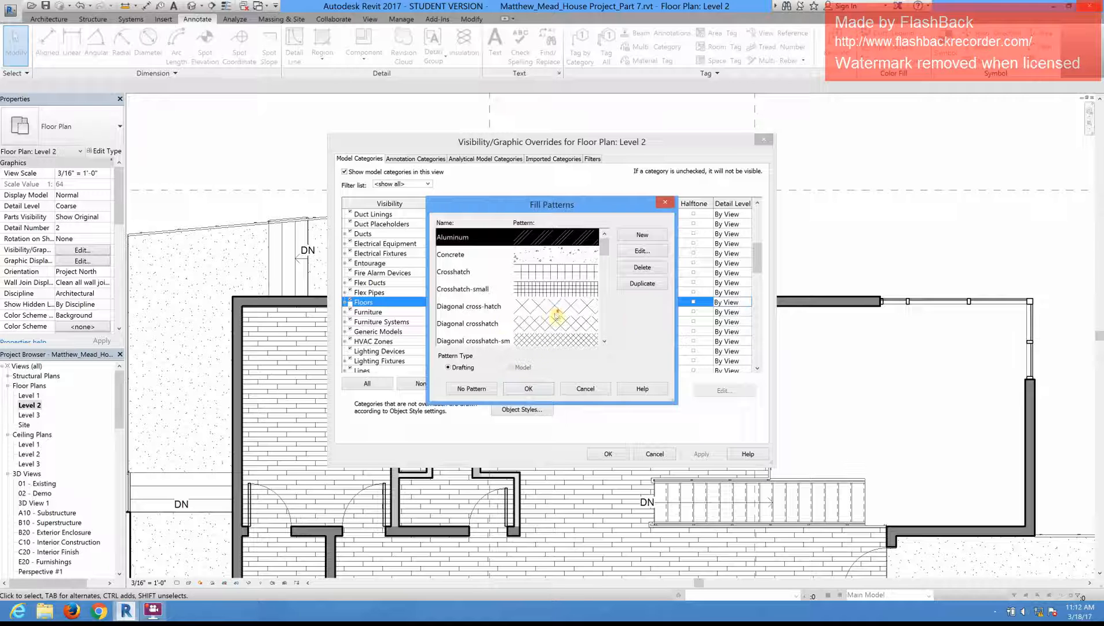
scroll(557, 315, down, 10)
scroll(581, 316, up, 6)
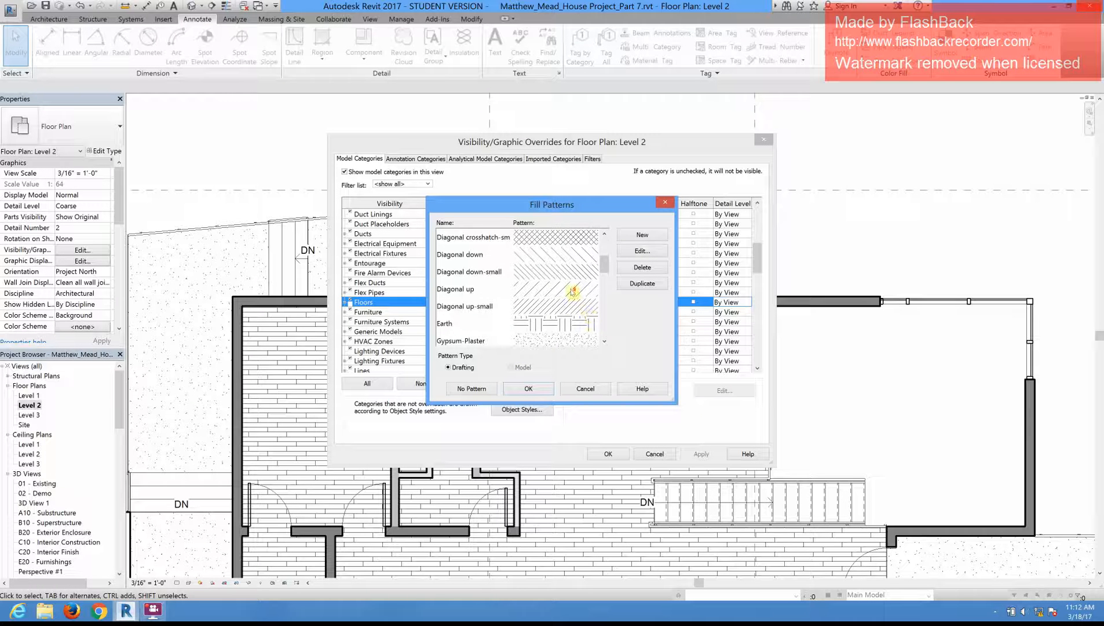
scroll(574, 293, up, 3)
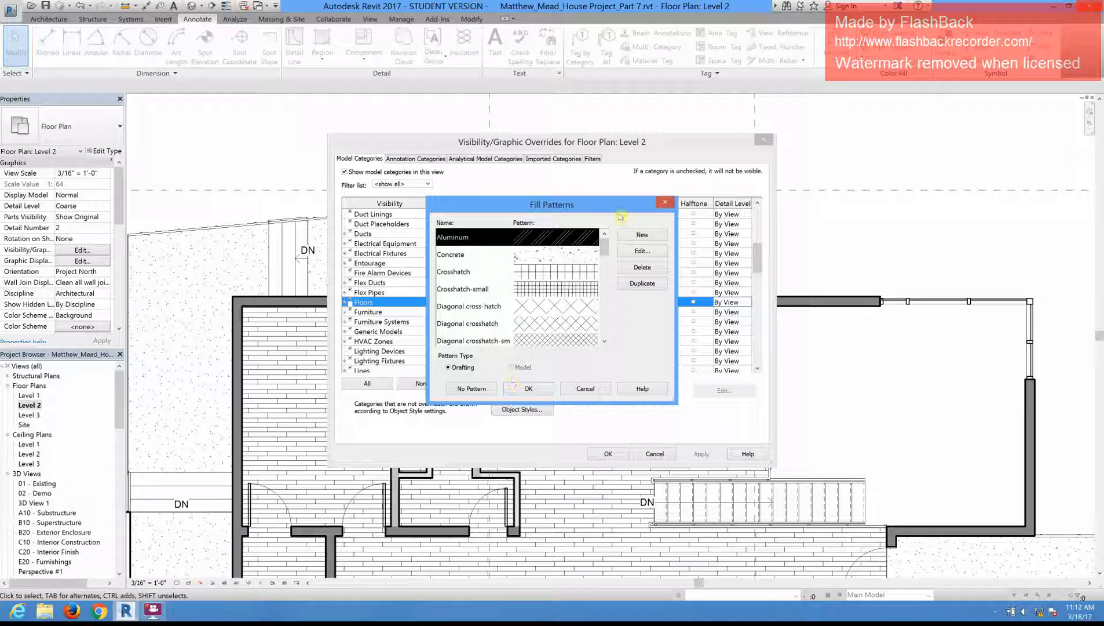
drag(643, 204, 647, 313)
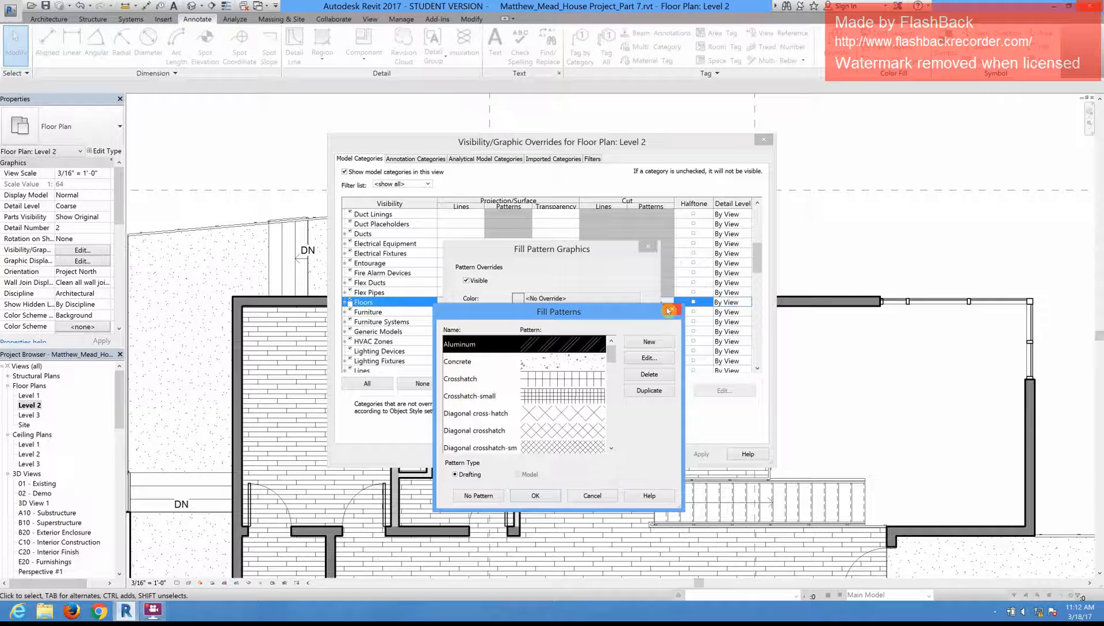
click(669, 311)
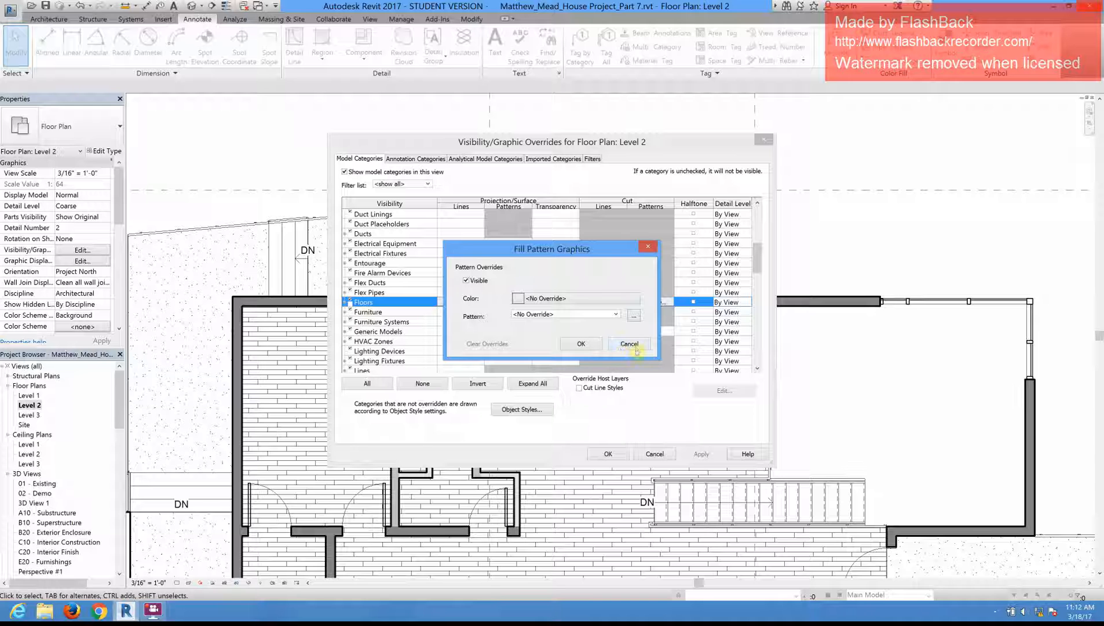
click(630, 344)
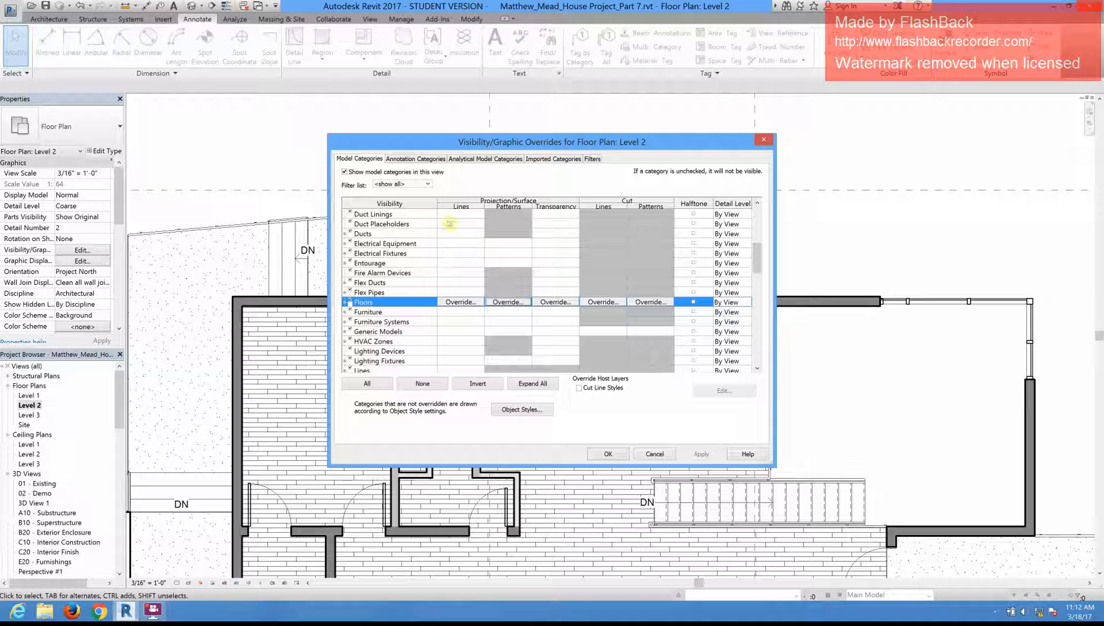
Step: Override the projection lines of Floors with line weight 1 and the Solid pattern
click(461, 302)
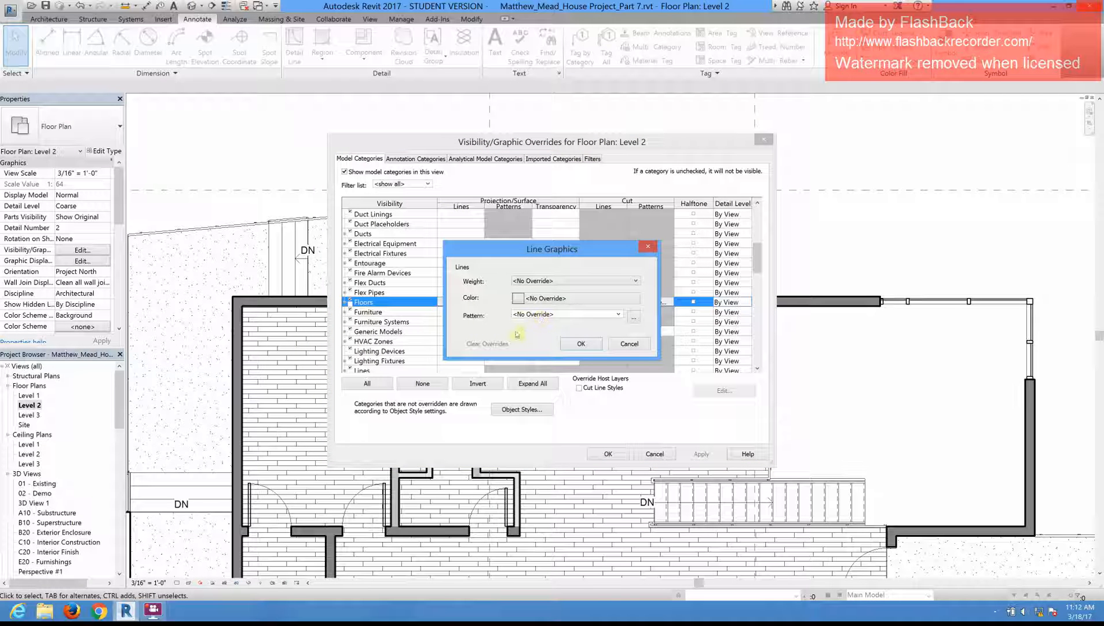
click(567, 281)
click(578, 299)
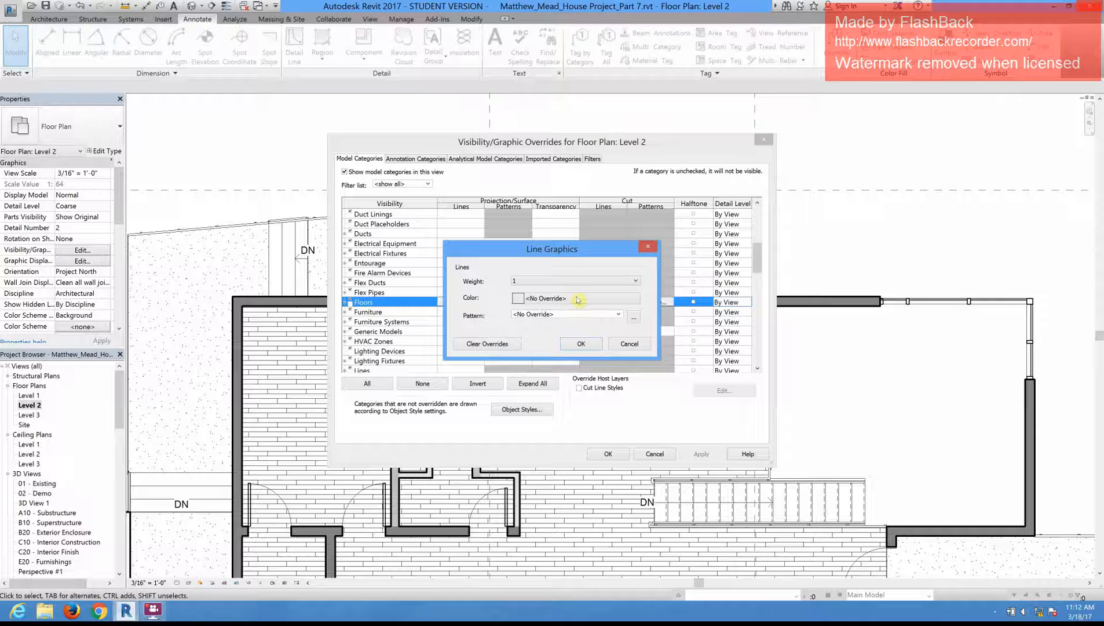
click(577, 317)
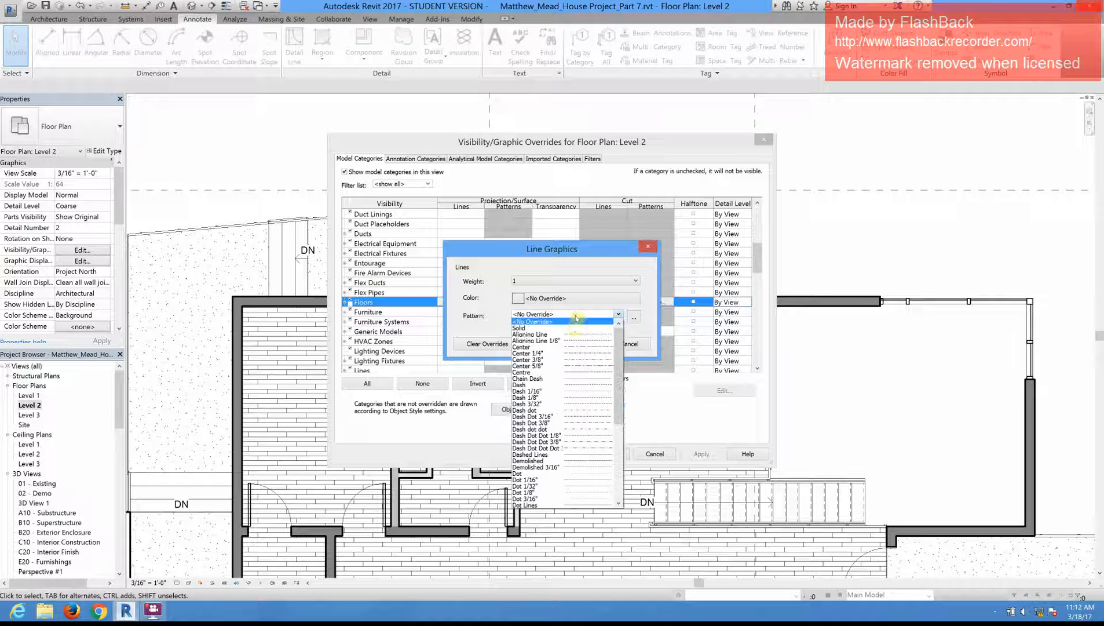
click(573, 328)
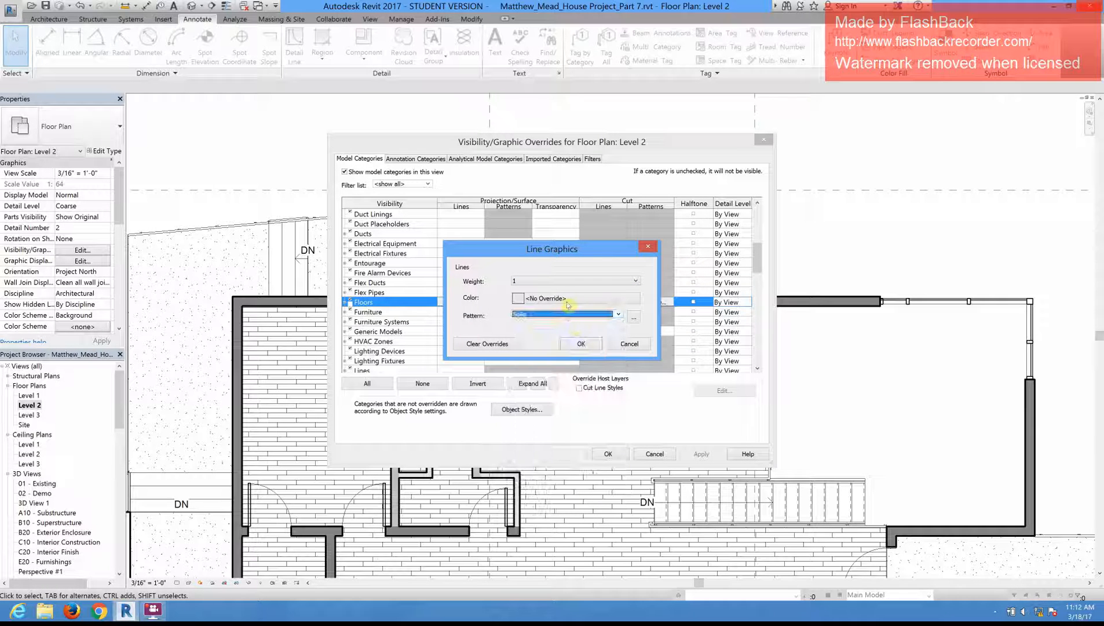
Step: Set the Floors projection line color to RGB 159-159-159 and apply the overrides to the Level 2 plan
click(570, 299)
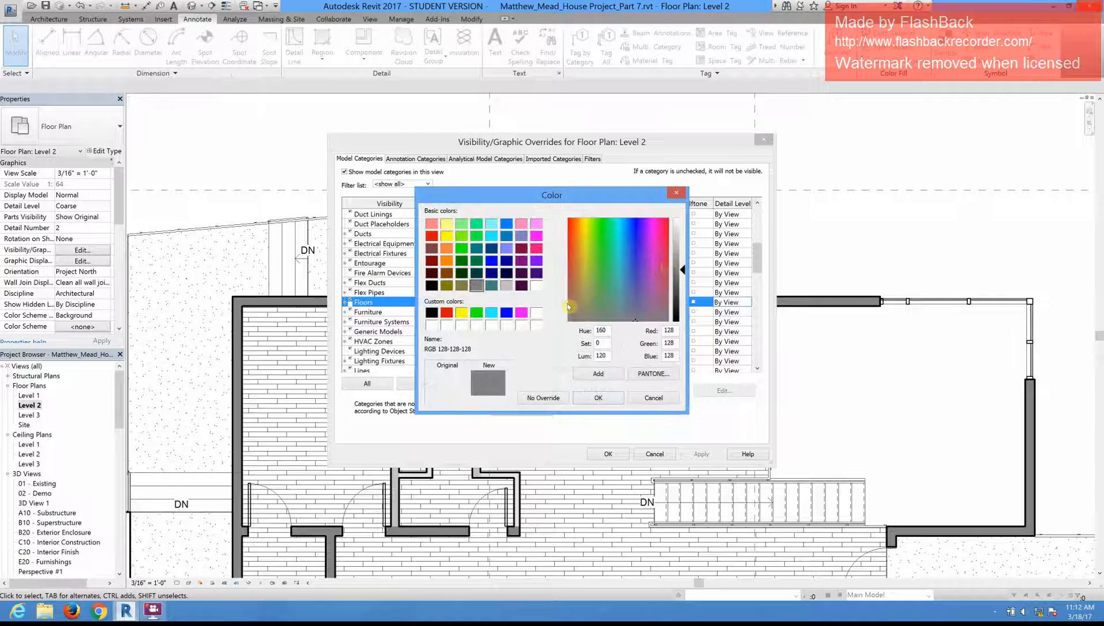
click(676, 262)
click(678, 256)
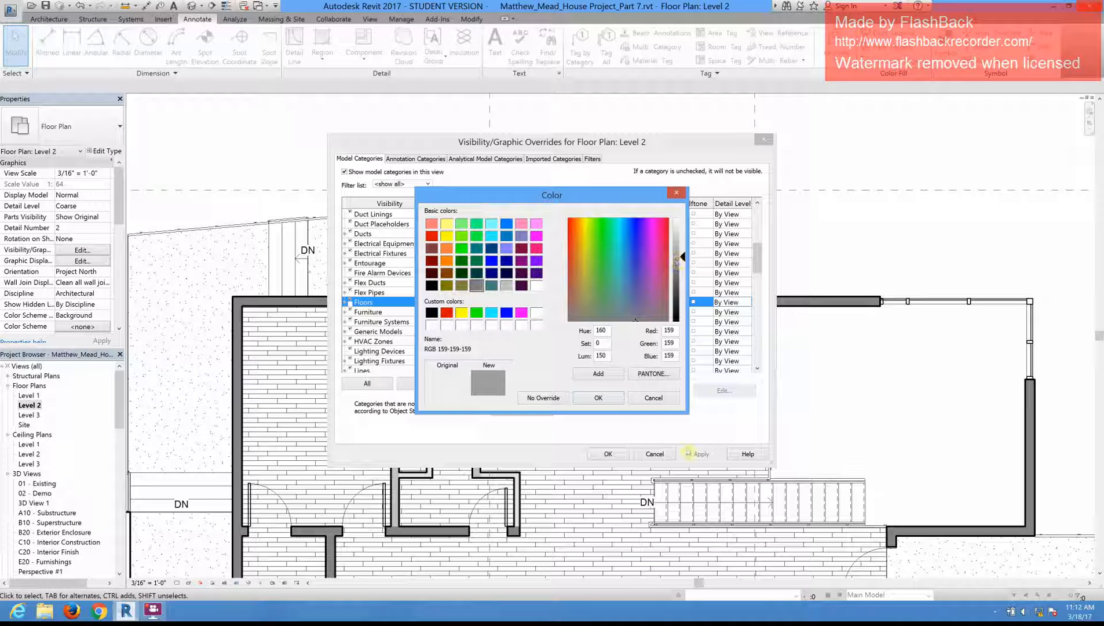
click(599, 397)
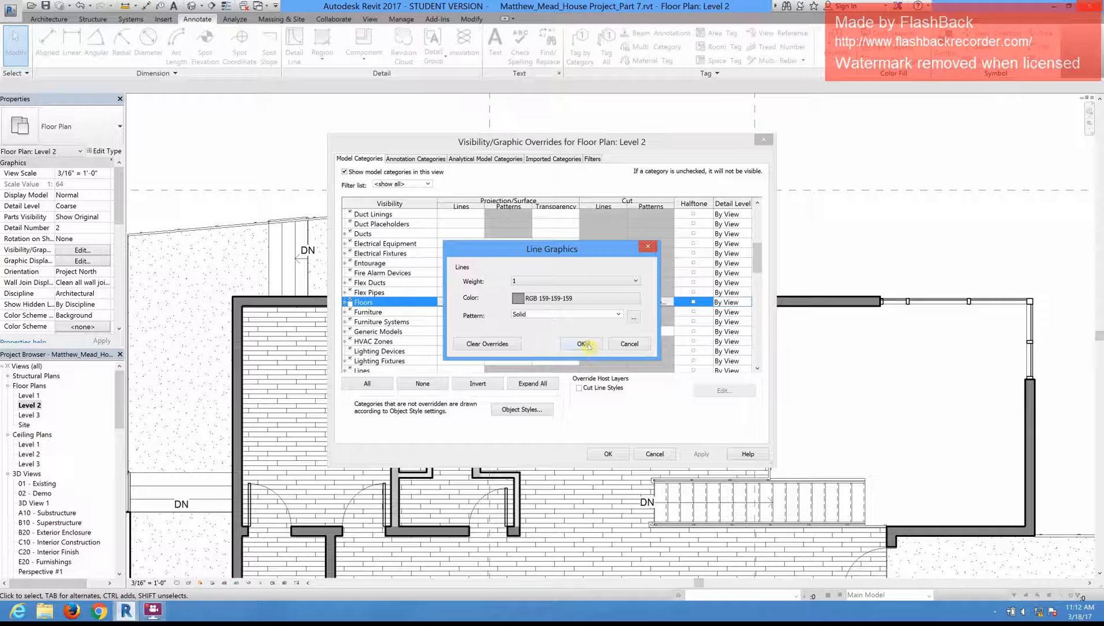
click(582, 344)
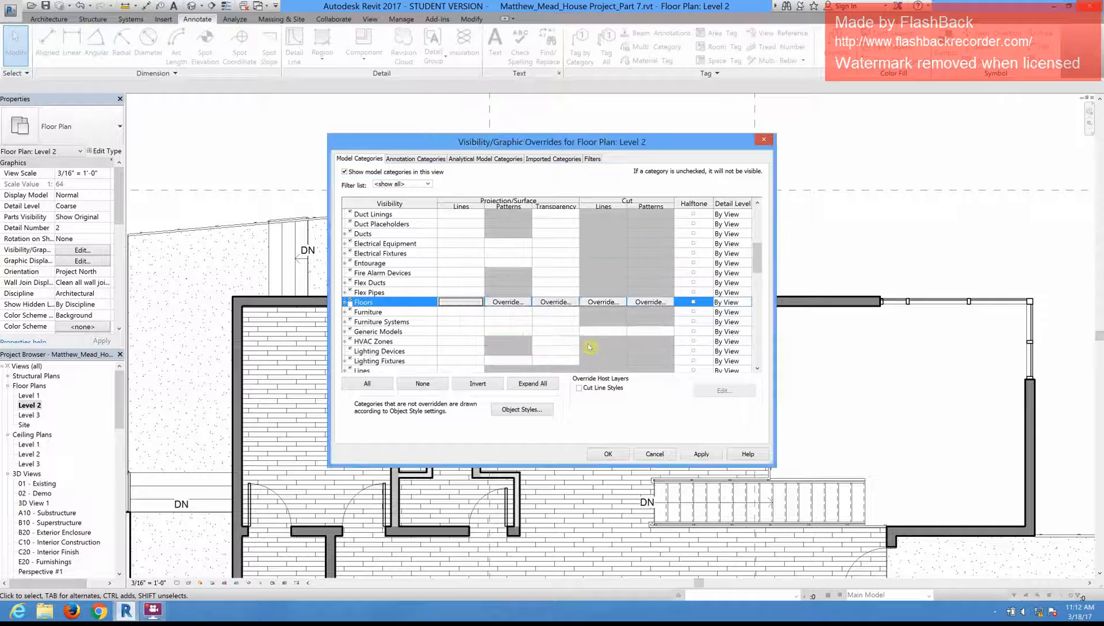
click(620, 454)
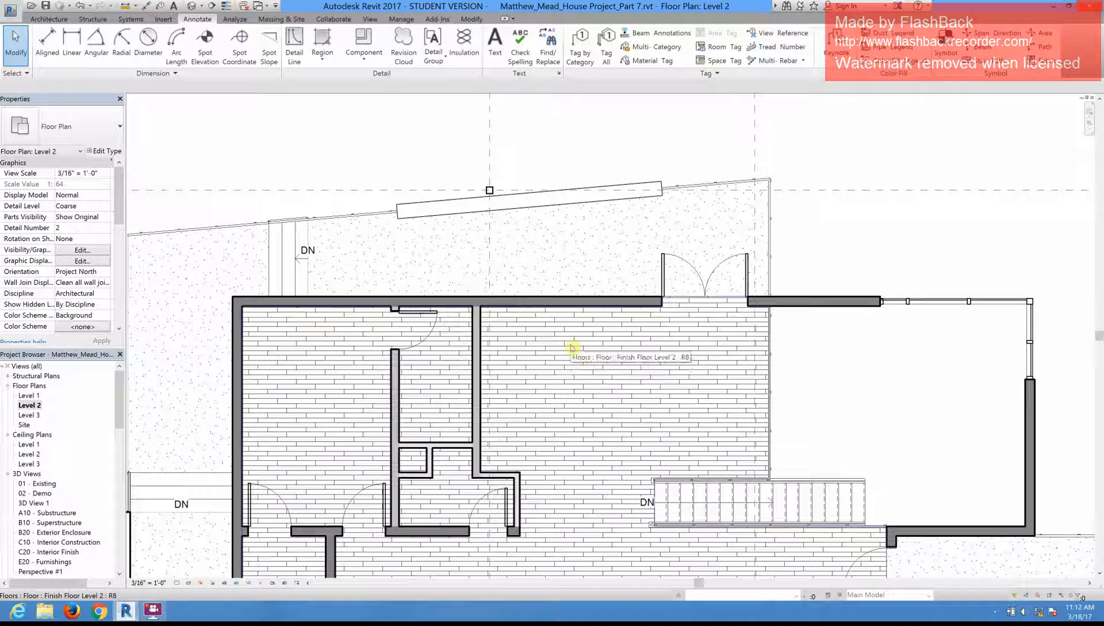
Step: Reopen the Level 2 graphic overrides and set the Floors projection line color to RGB 218-218-218
click(83, 253)
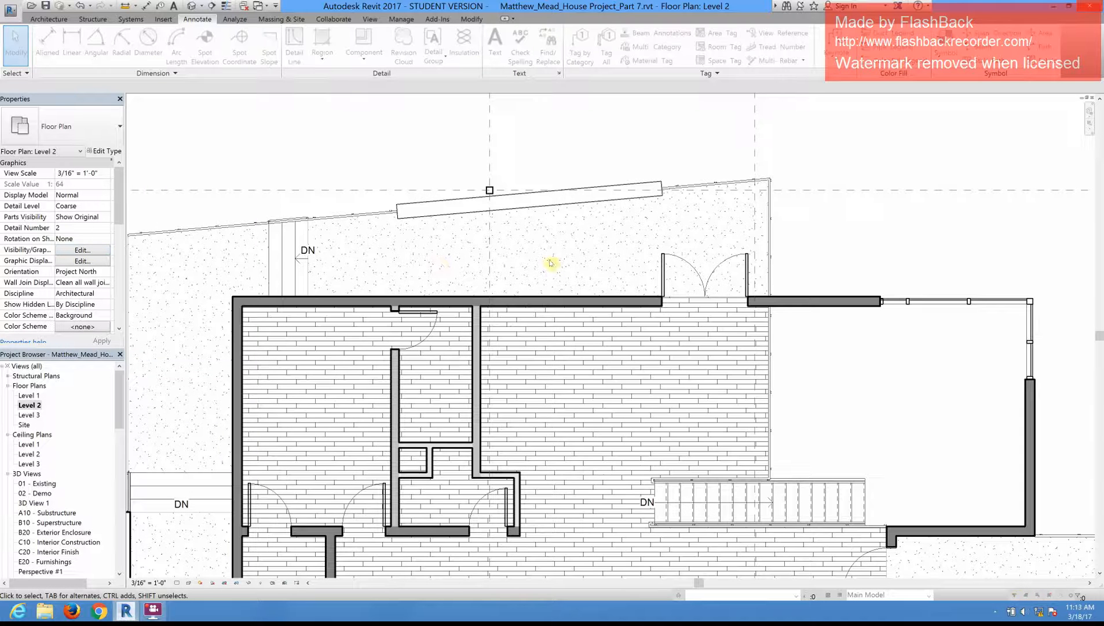
scroll(383, 325, down, 3)
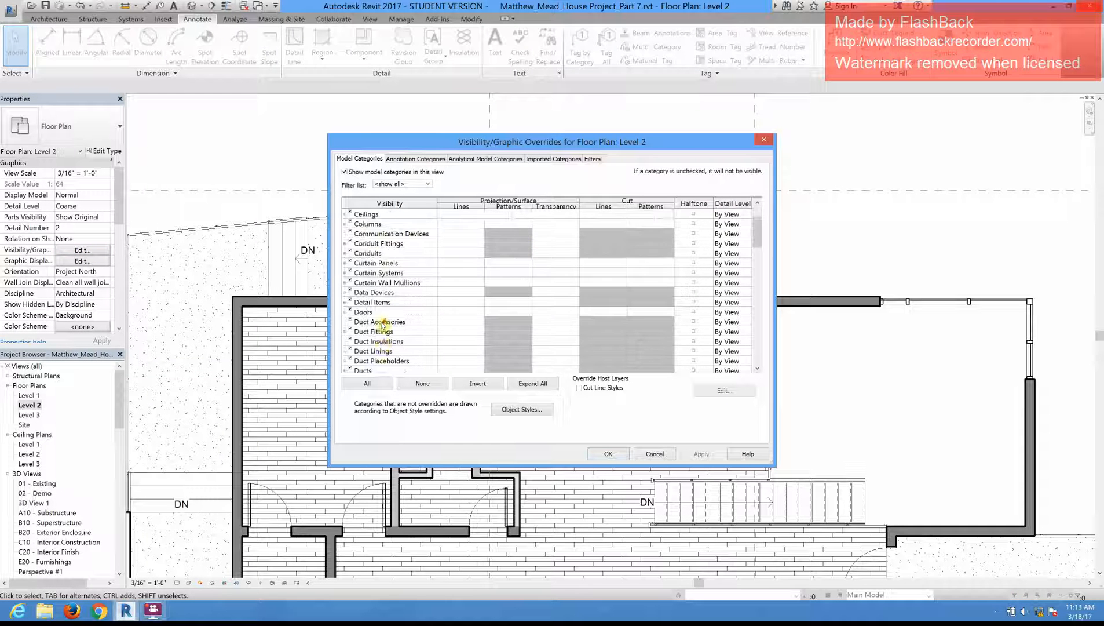
scroll(386, 315, down, 2)
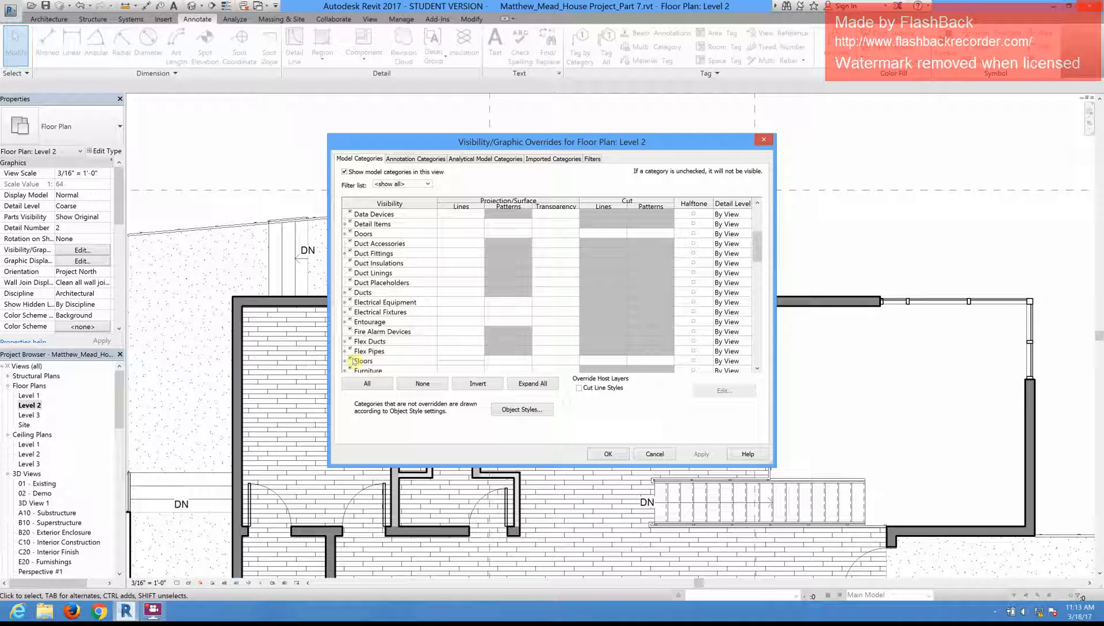
click(377, 362)
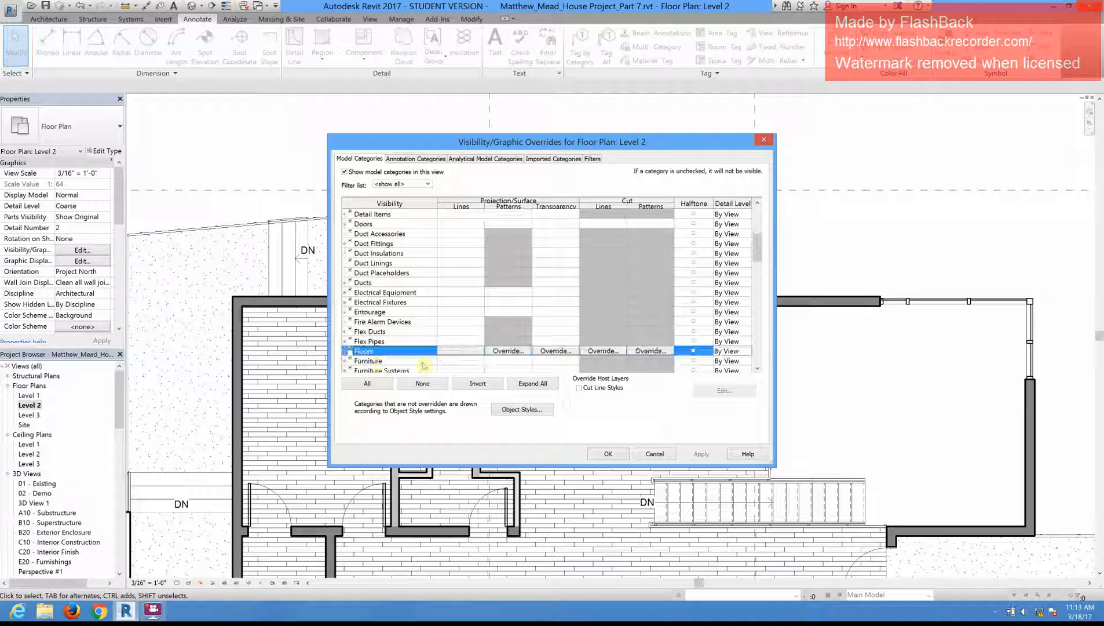
click(467, 354)
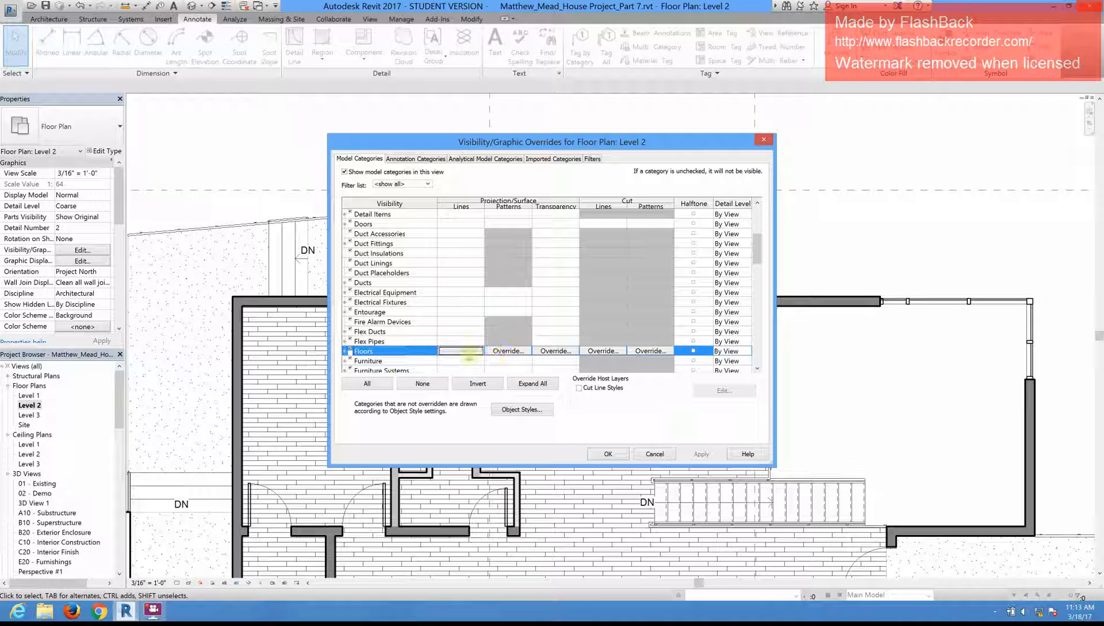
click(540, 301)
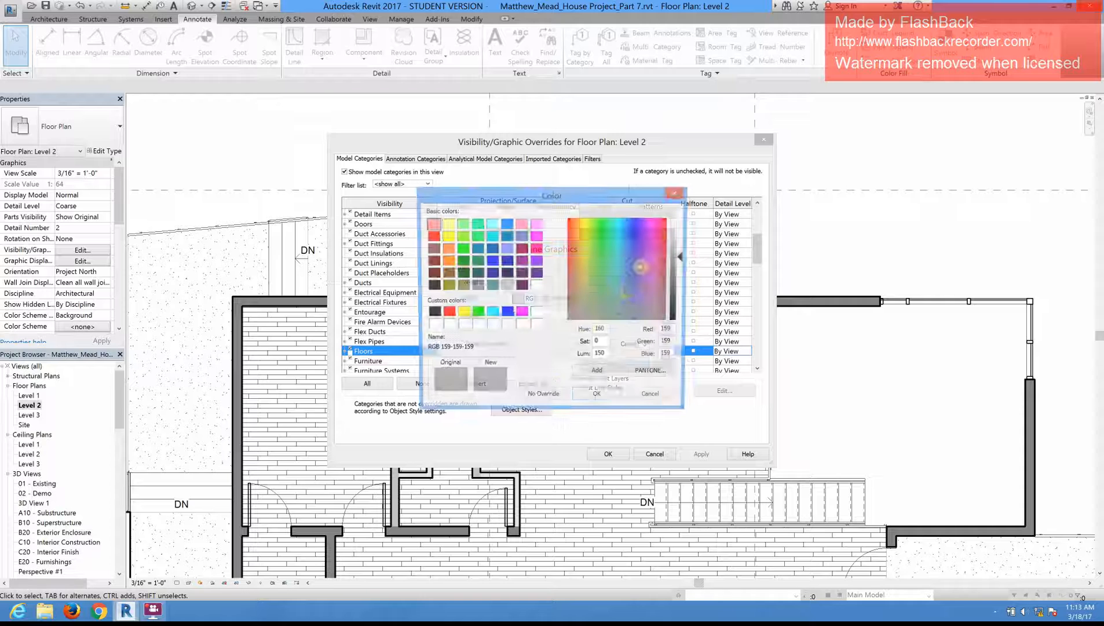
click(677, 233)
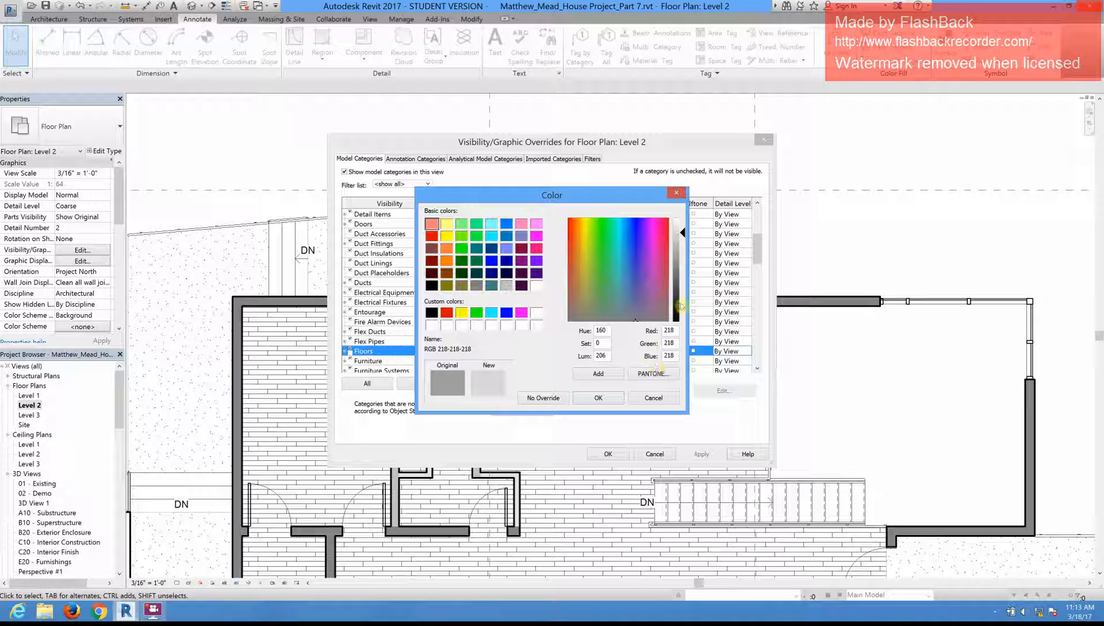
click(600, 398)
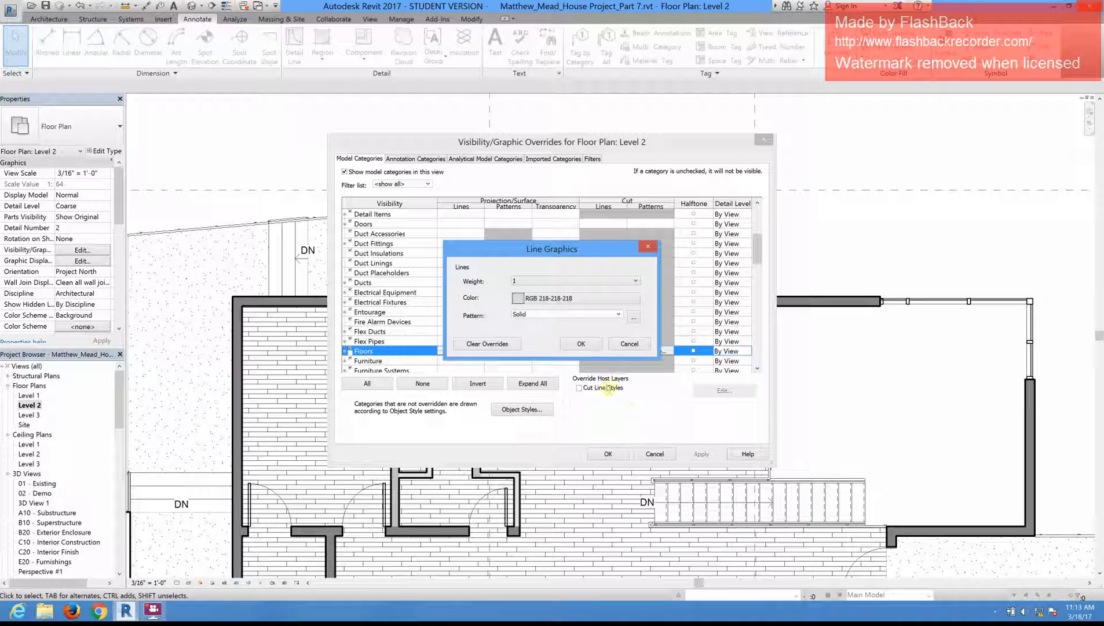
click(581, 344)
Step: Turn on halftone for the Floors category, apply it to the Level 2 plan and check the floor lines
click(694, 352)
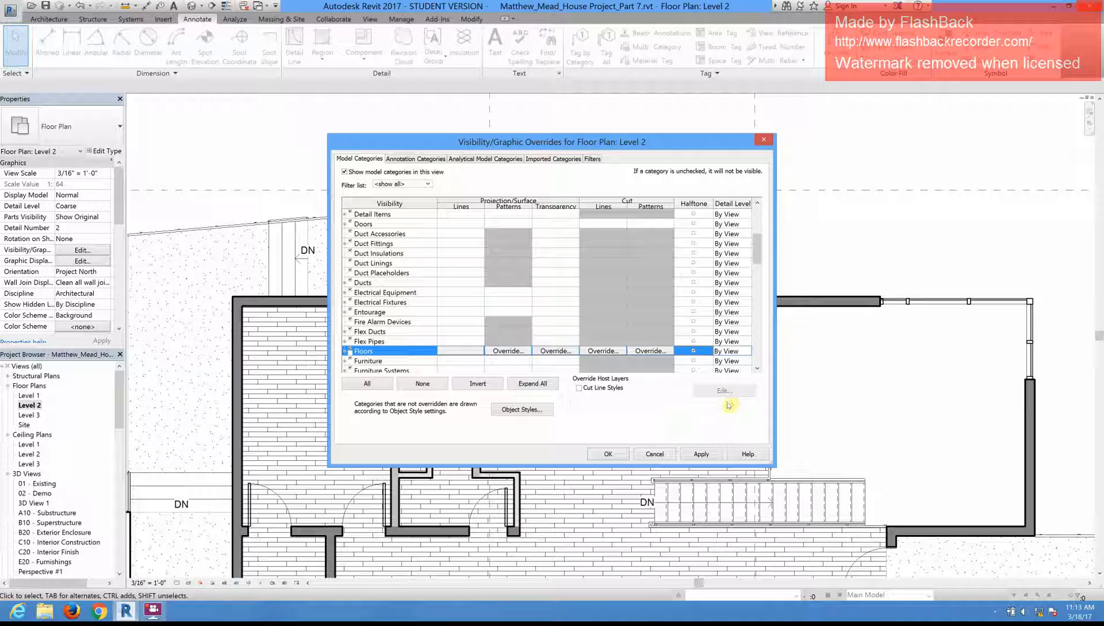
click(609, 454)
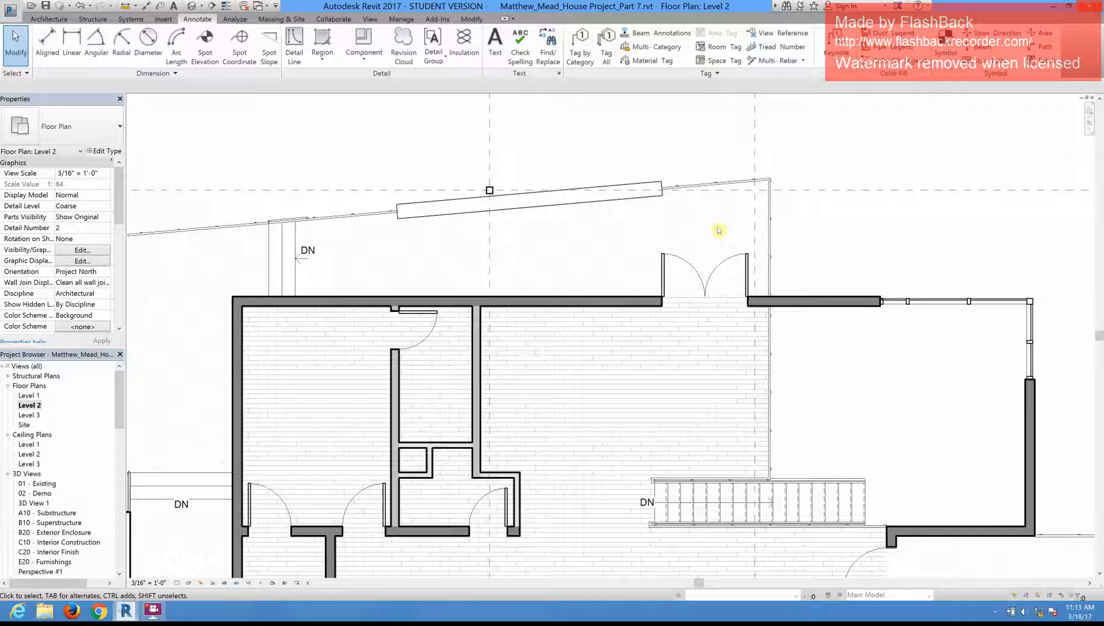
scroll(587, 177, down, 1)
scroll(586, 176, down, 1)
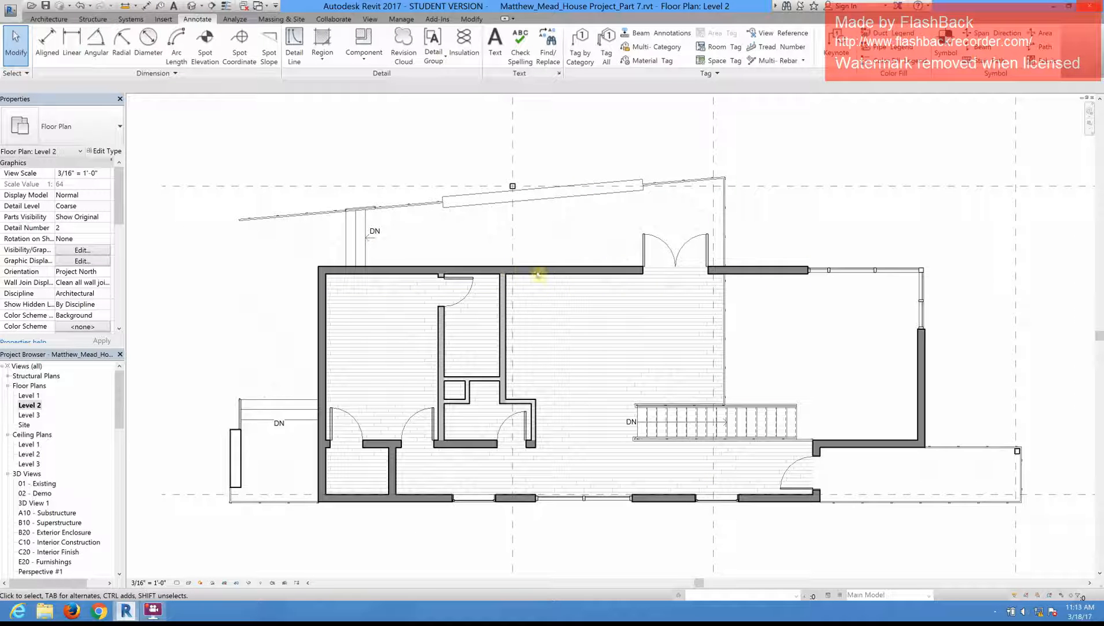
scroll(277, 328, up, 1)
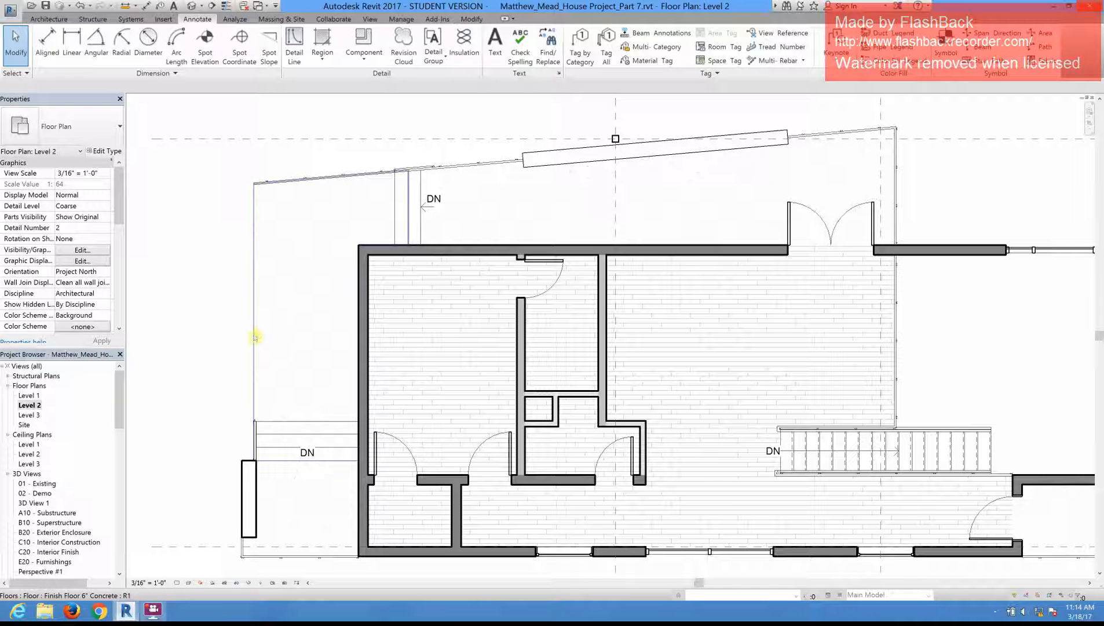
Step: Clear all projection line overrides of the Floors category in the Level 2 plan and apply the change
click(82, 251)
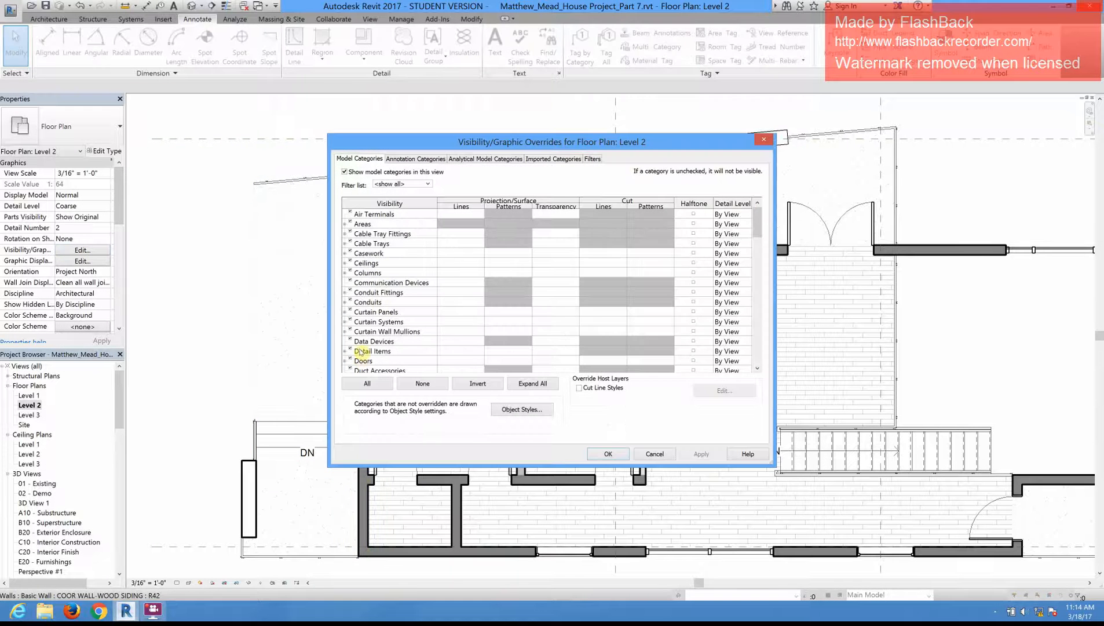
scroll(378, 352, down, 2)
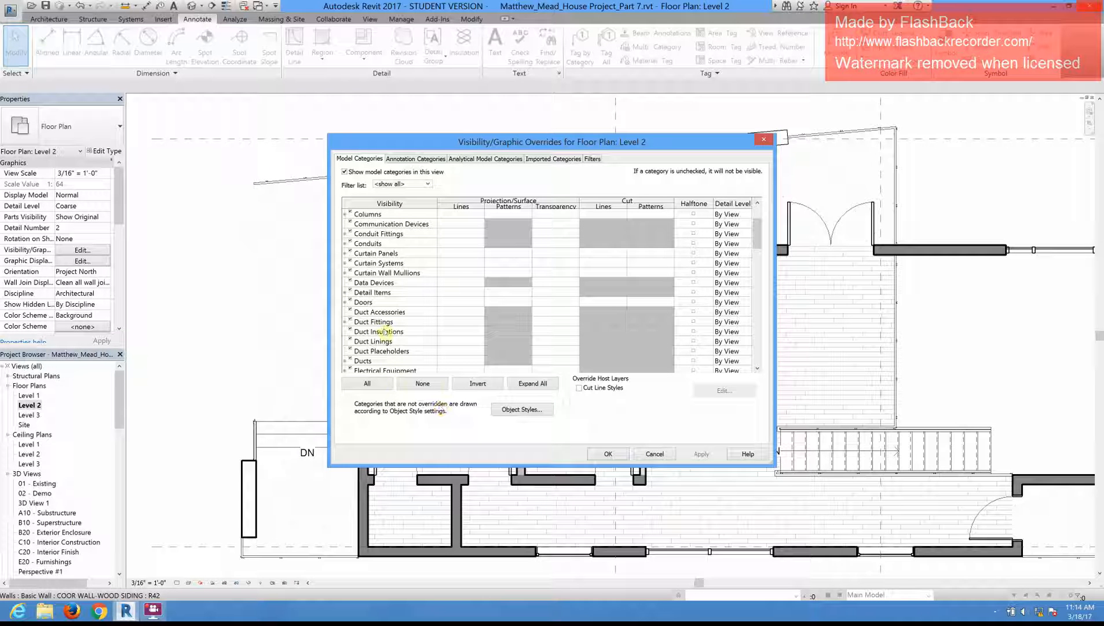
scroll(372, 348, down, 4)
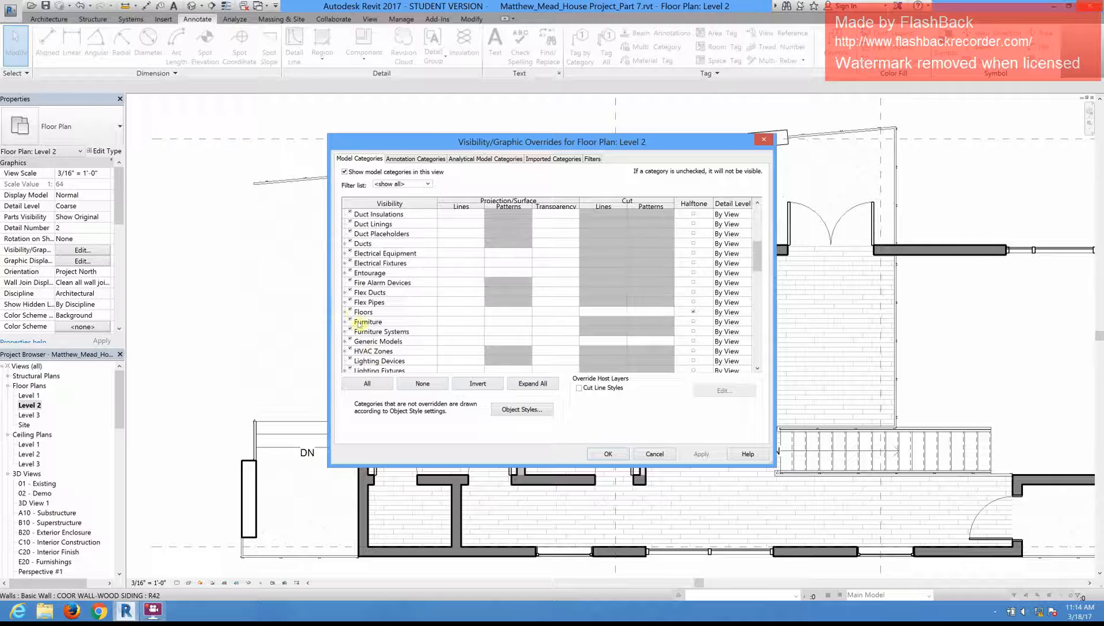
click(382, 313)
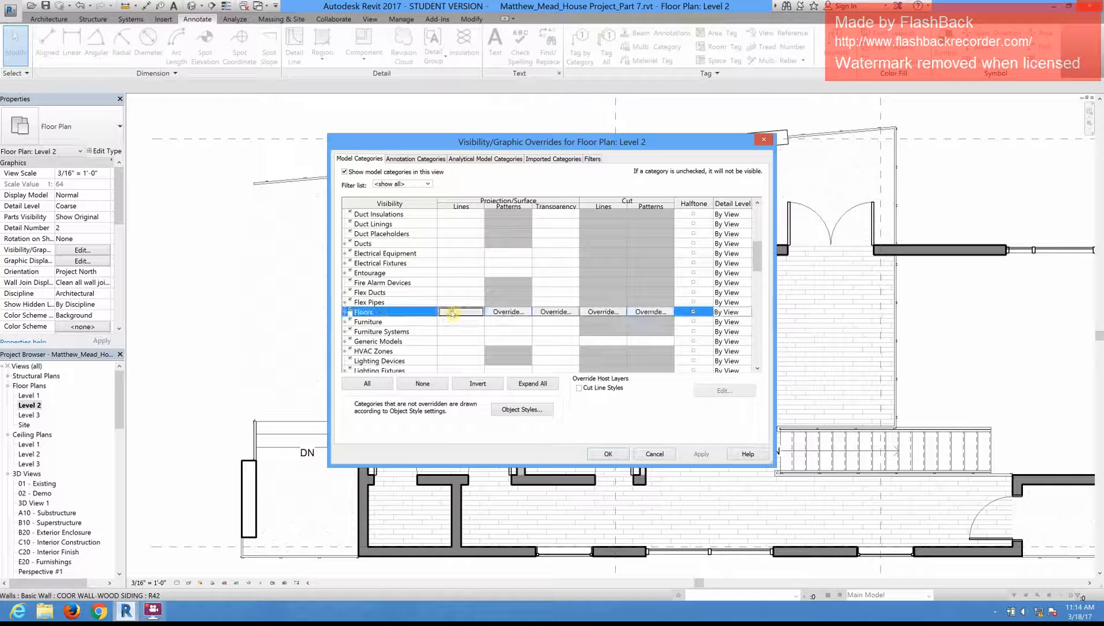
click(456, 314)
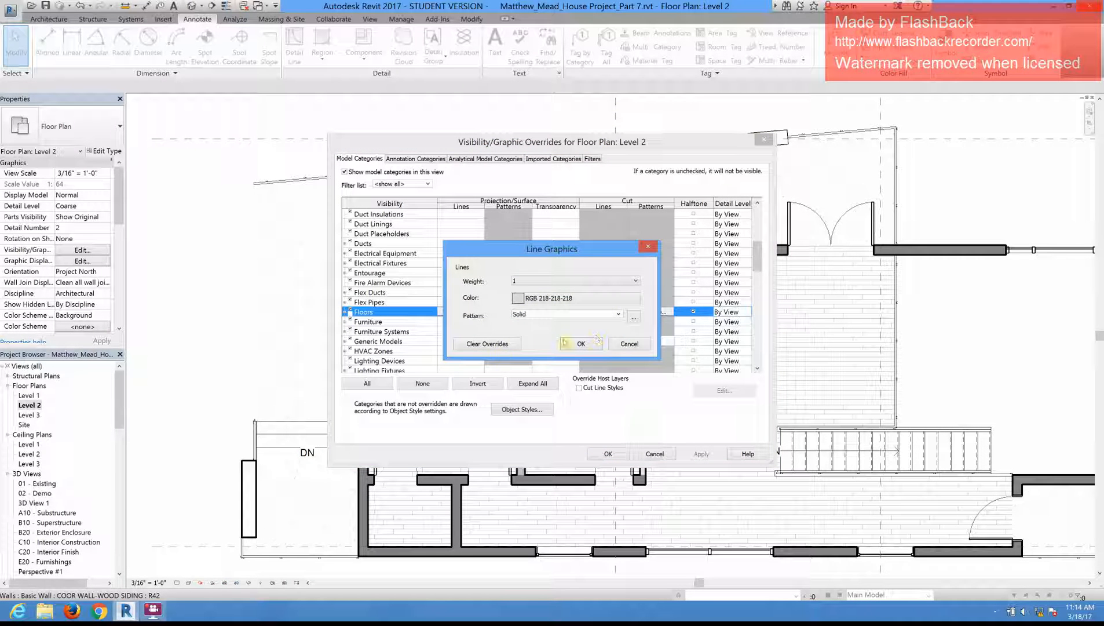
click(489, 344)
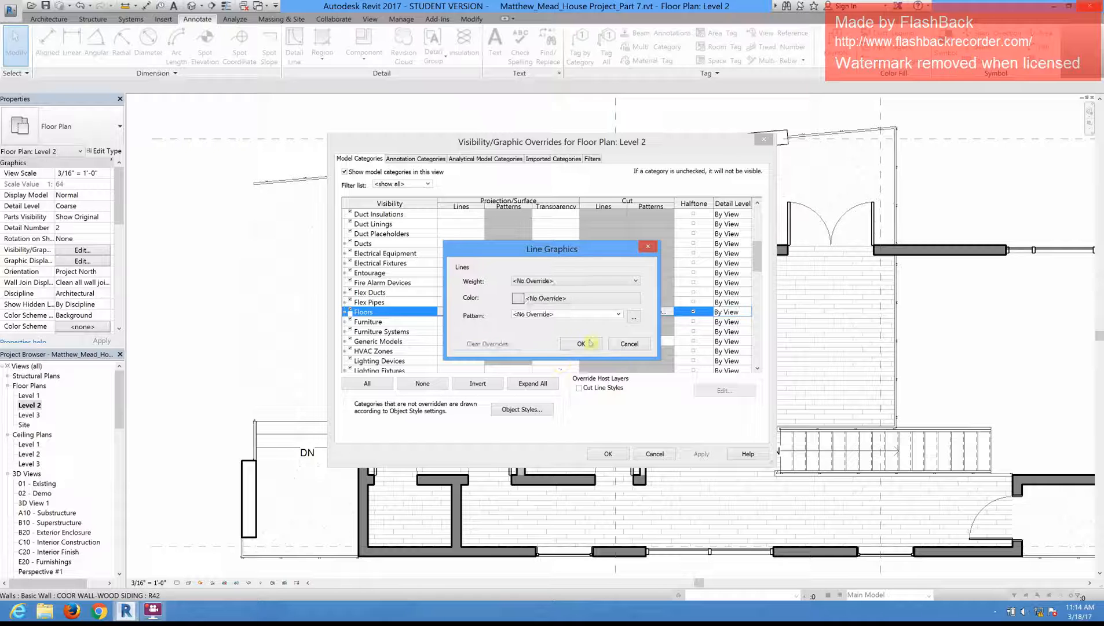
click(581, 345)
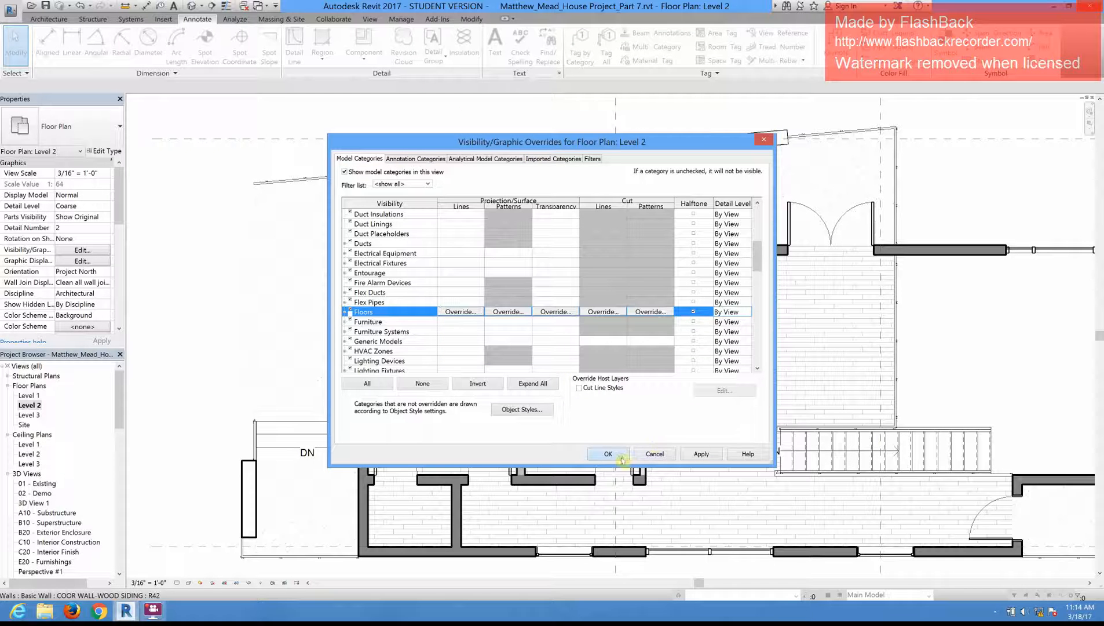
key(Return)
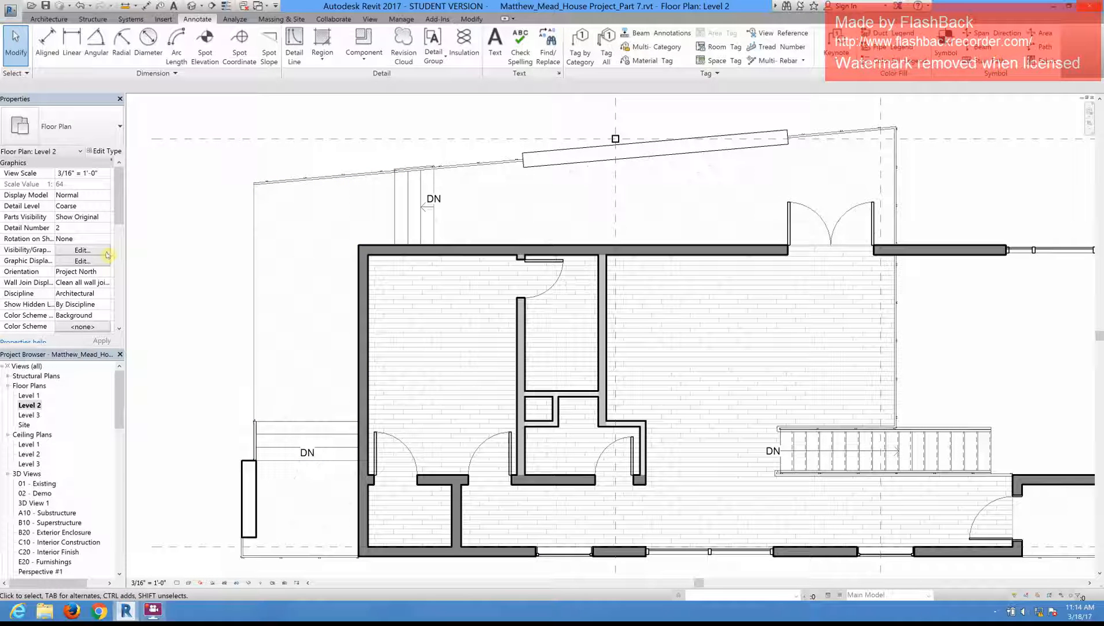
Step: Look at the view-specific graphic override options for the exterior concrete floor element, and close them without changes
click(255, 280)
right_click(267, 276)
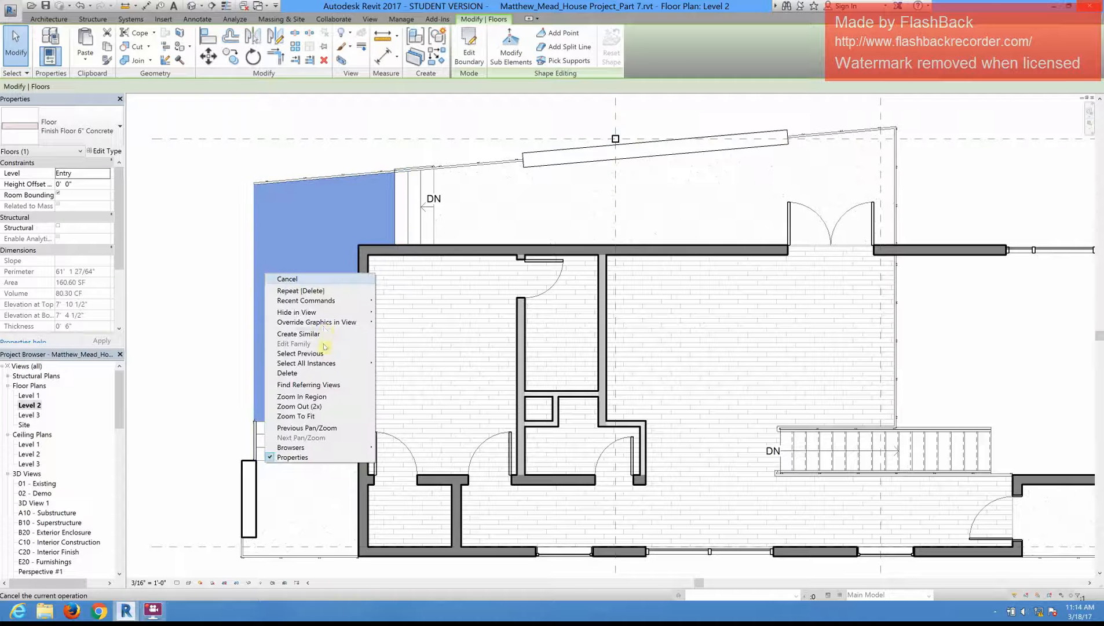
mouse_move(325, 325)
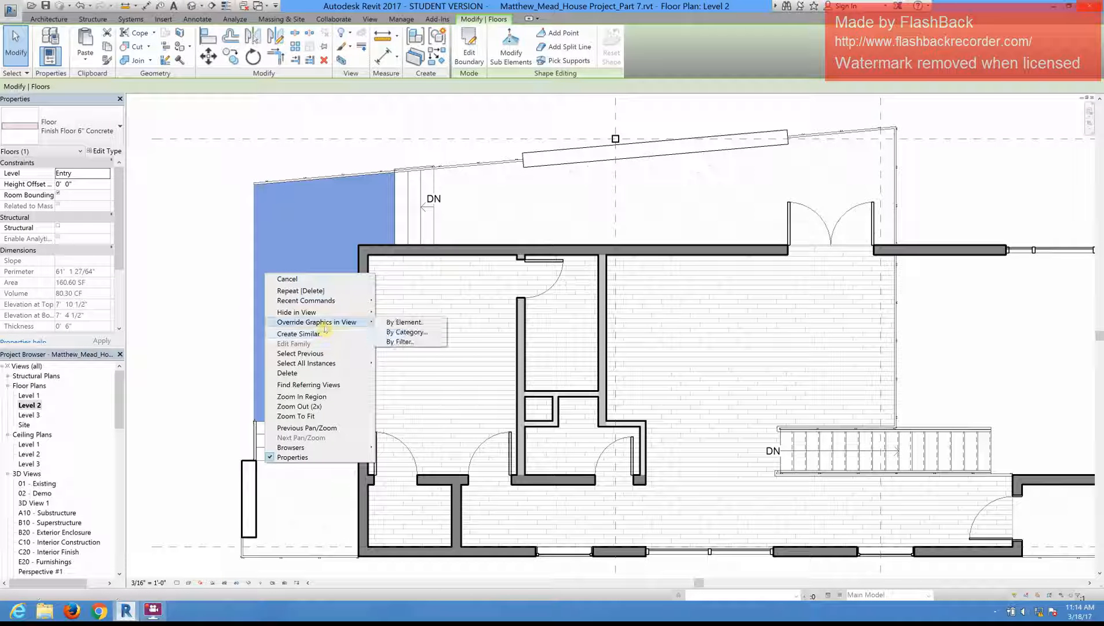
click(394, 323)
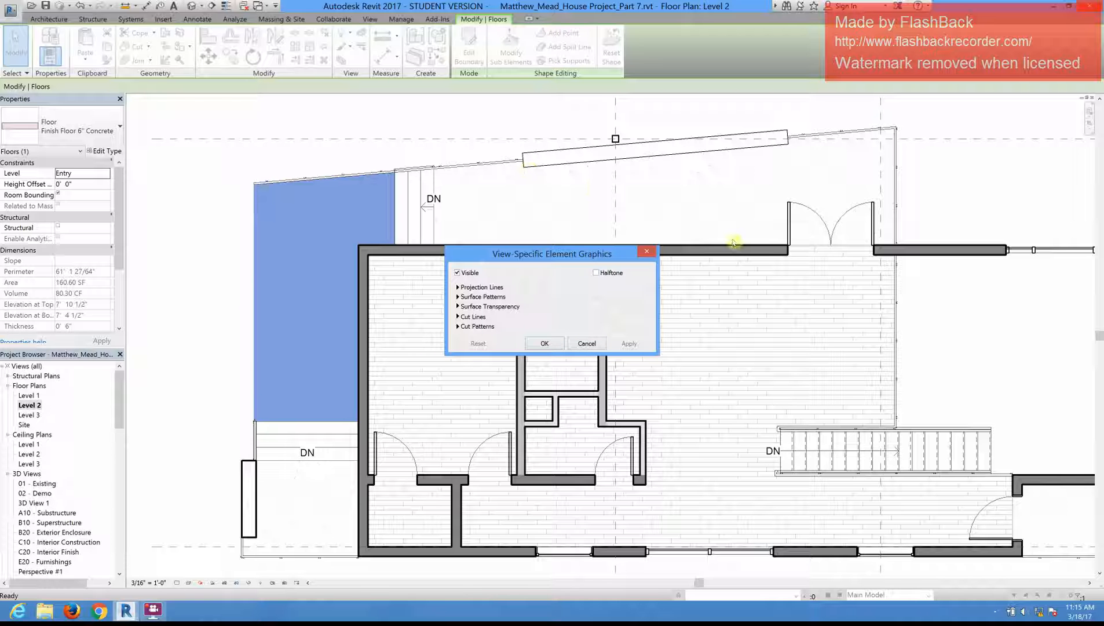
click(586, 344)
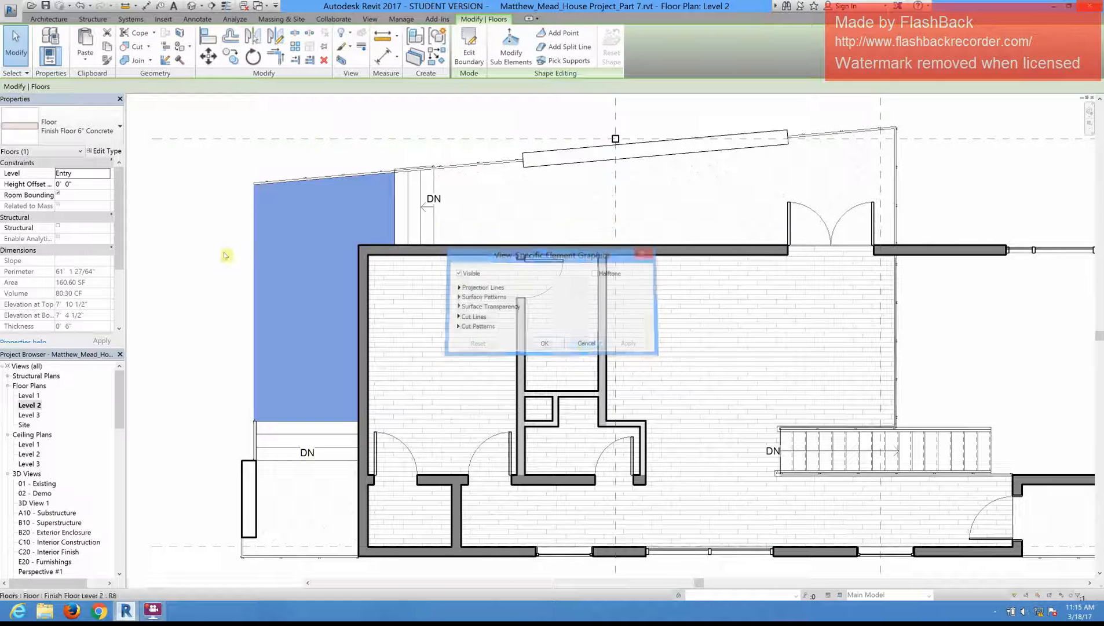
key(Escape)
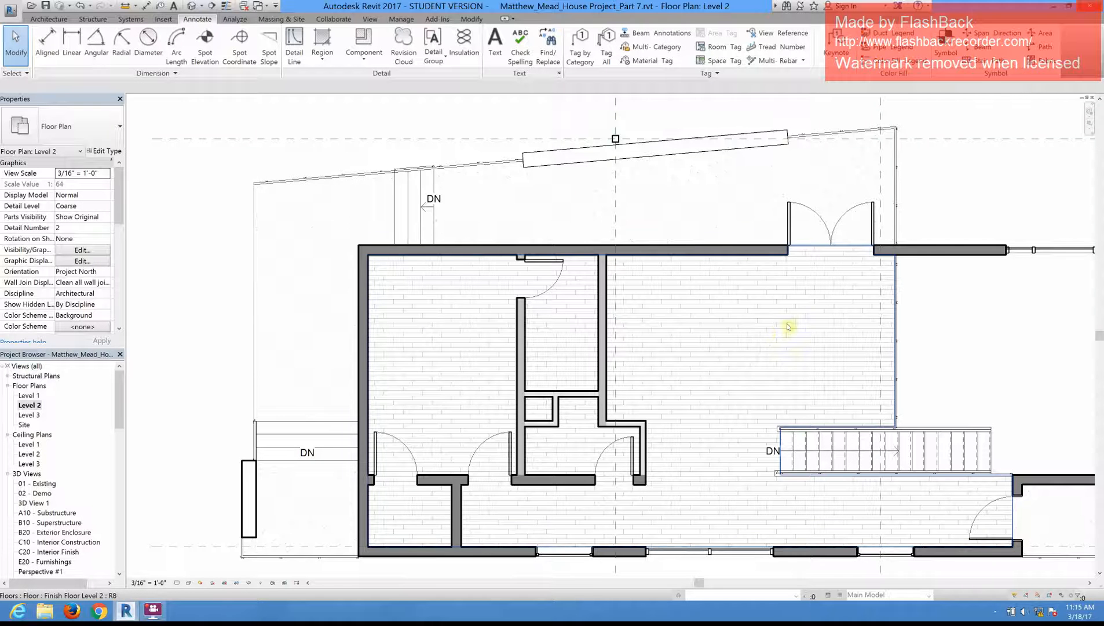
scroll(592, 182, up, 2)
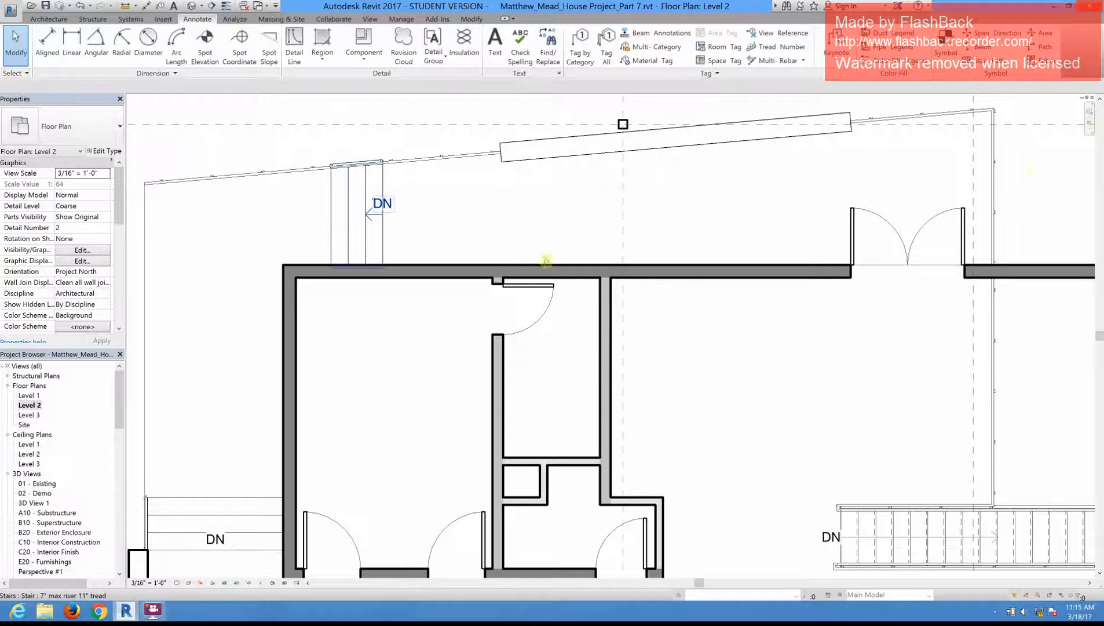
scroll(934, 118, down, 1)
middle_drag(222, 219, 209, 253)
scroll(209, 254, down, 1)
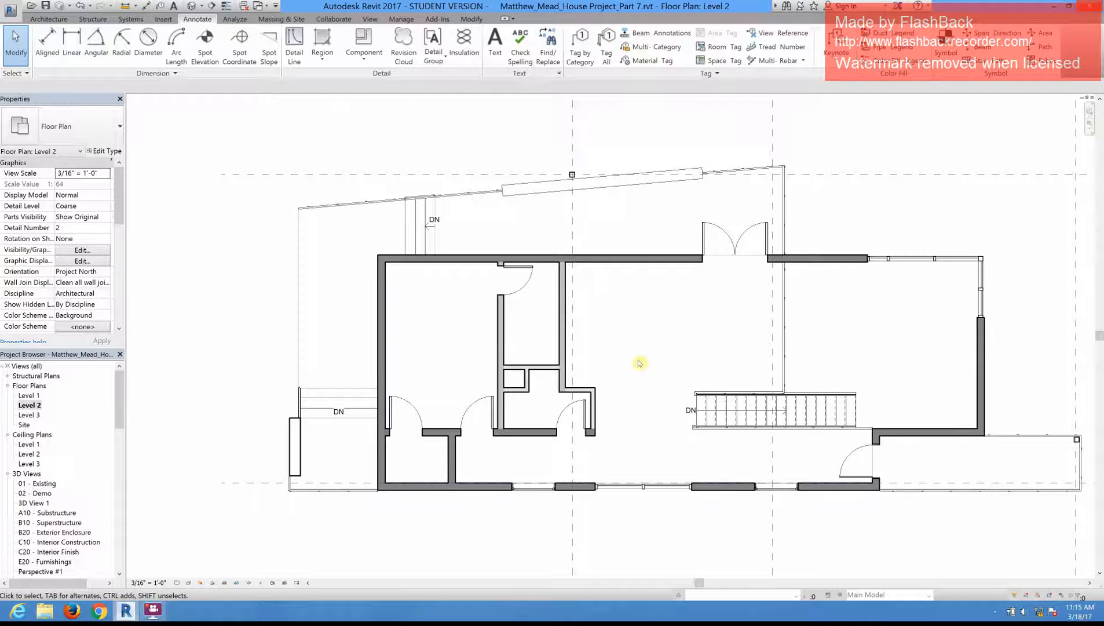
scroll(701, 356, up, 1)
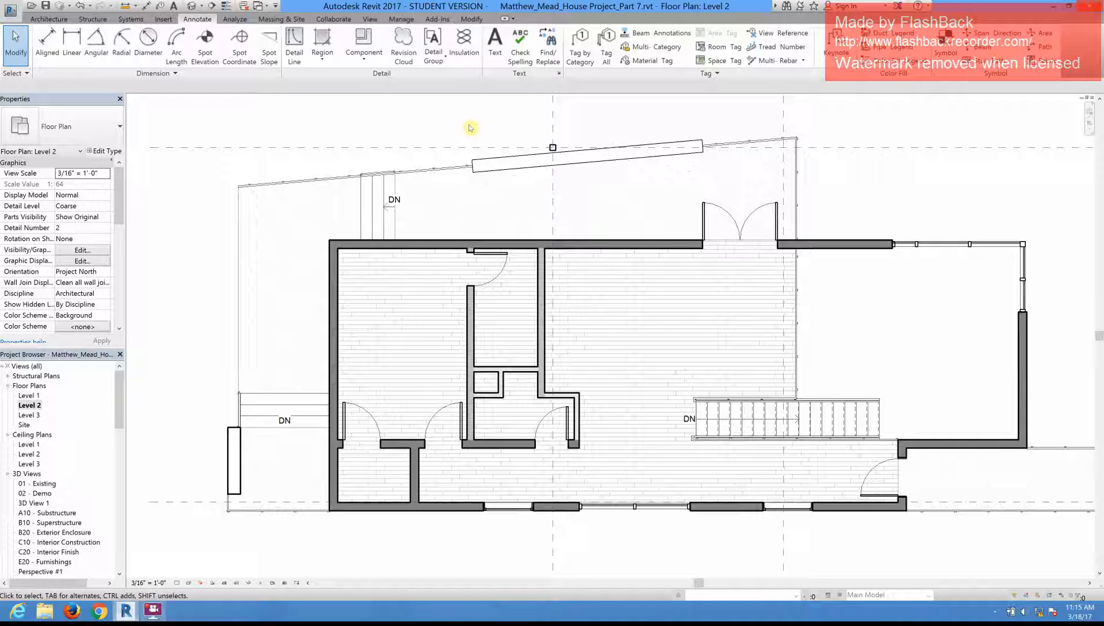
click(401, 19)
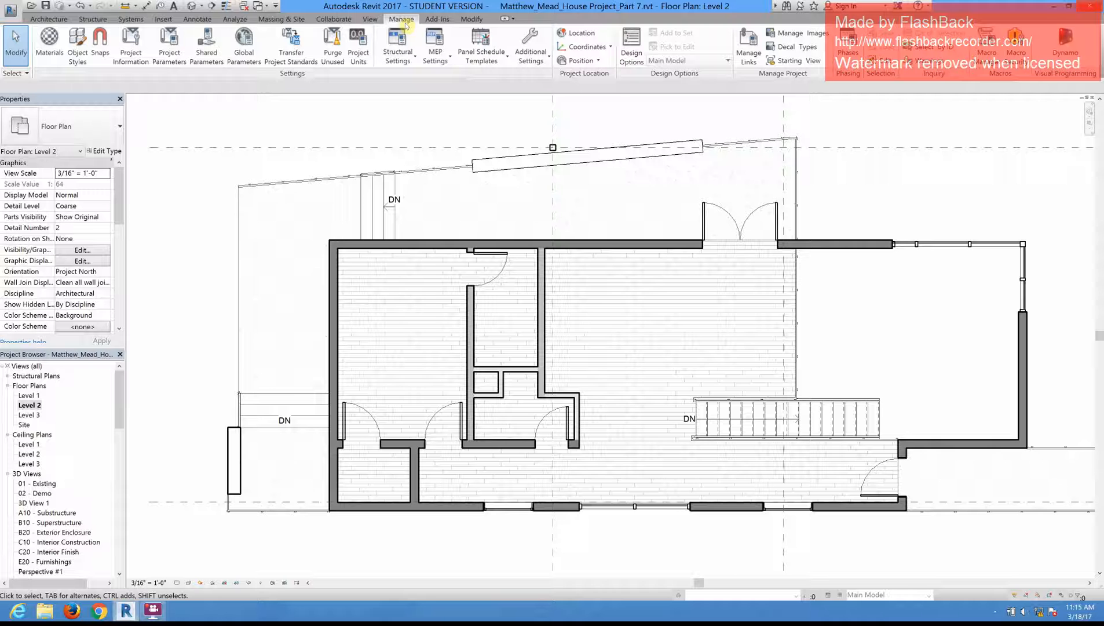
click(370, 20)
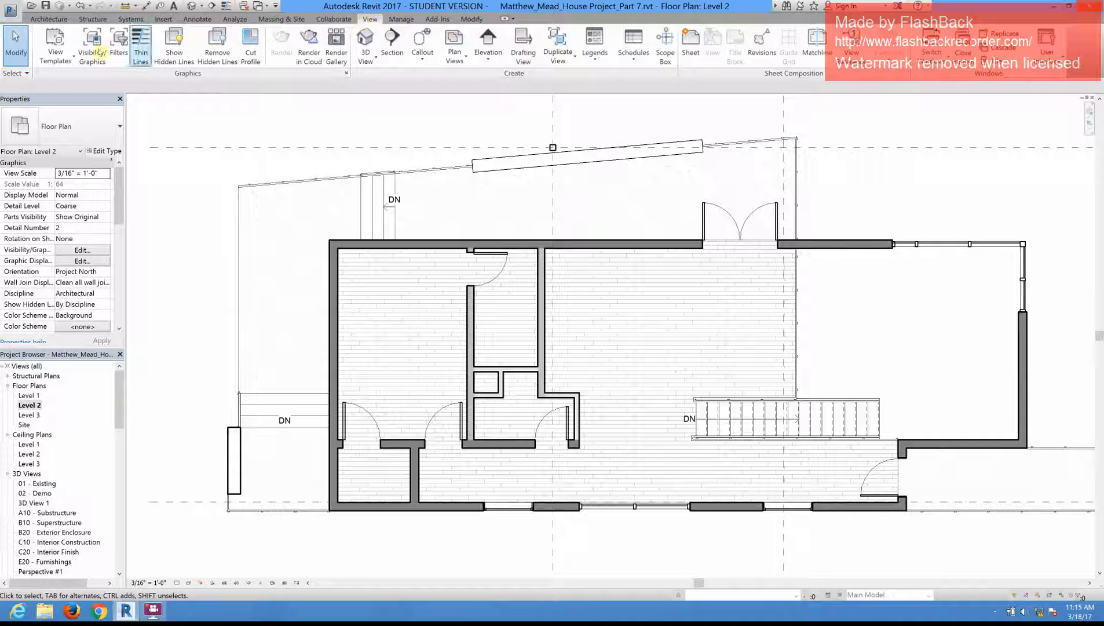
Step: Create a view template named Floor Plan Template from the current Level 2 plan and save it
click(72, 60)
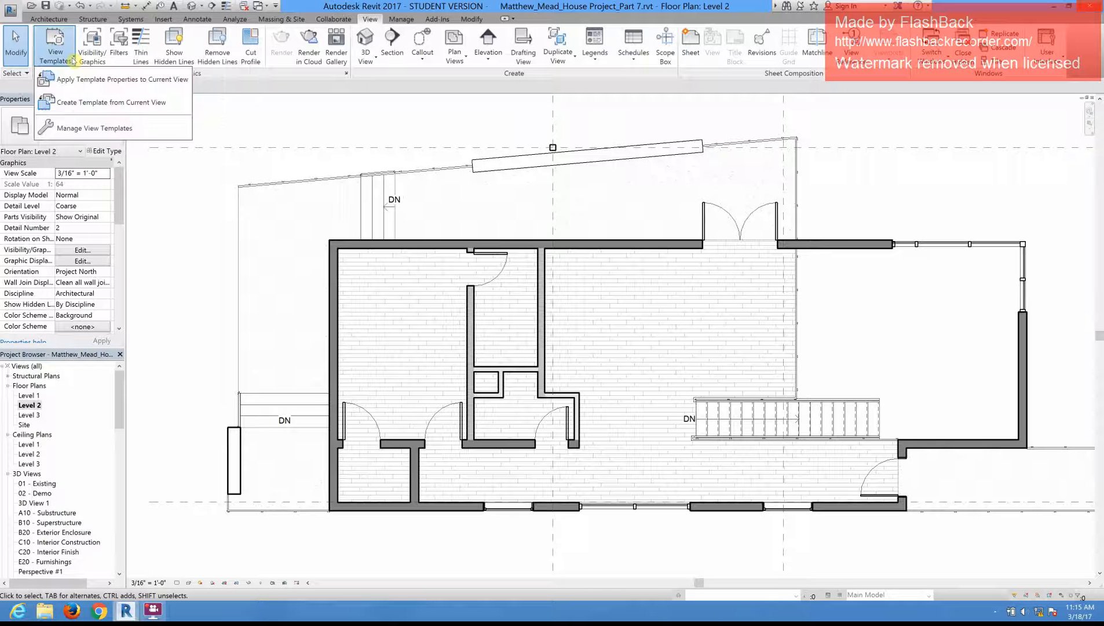
click(84, 103)
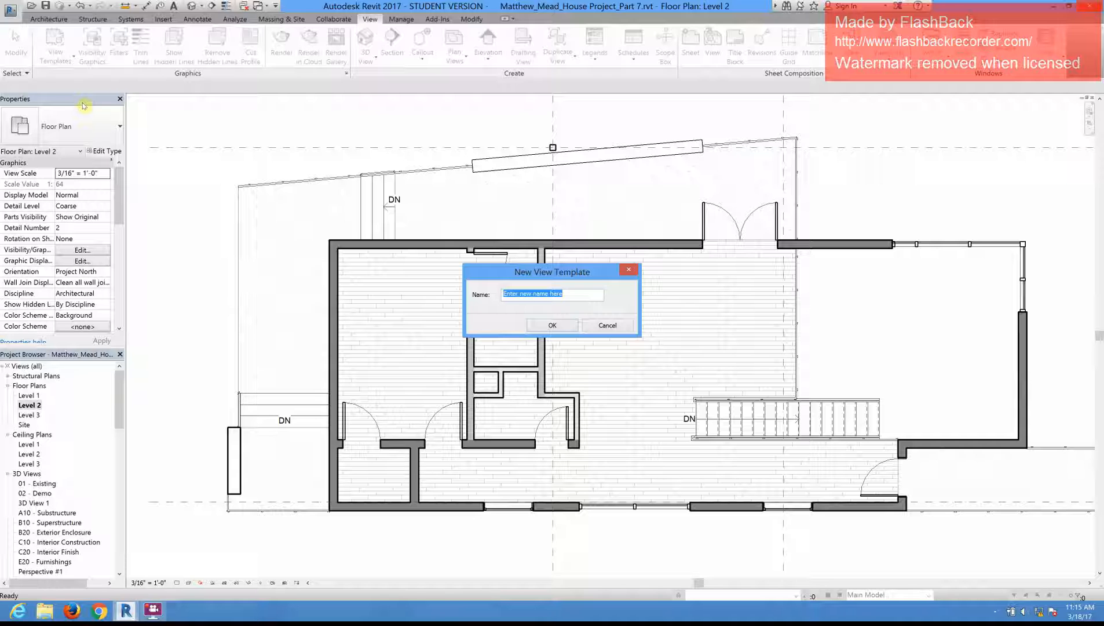
text(Floor P)
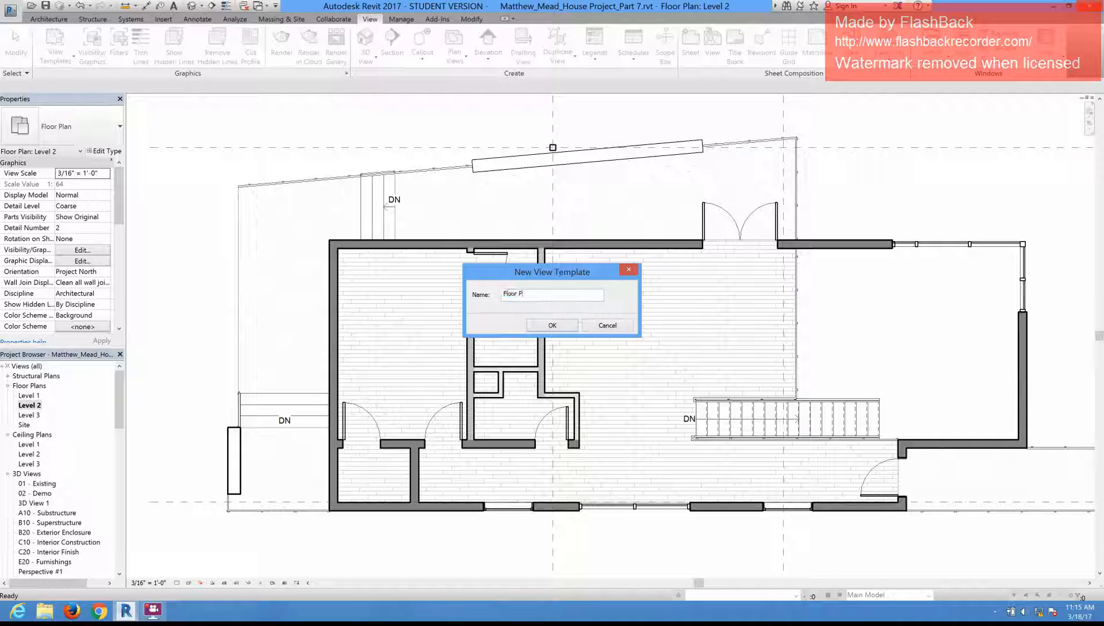
text(lan Template)
click(553, 325)
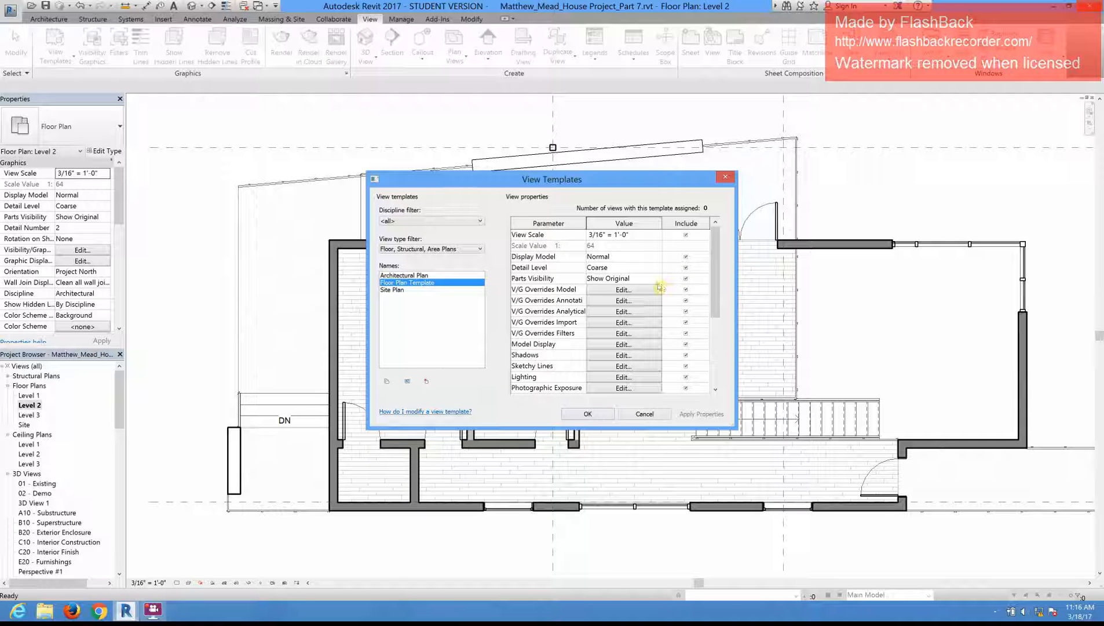
click(601, 415)
Step: Open the Level 1 floor plan, assign the Floor Plan Template view template to it and check the plan graphics
double_click(28, 396)
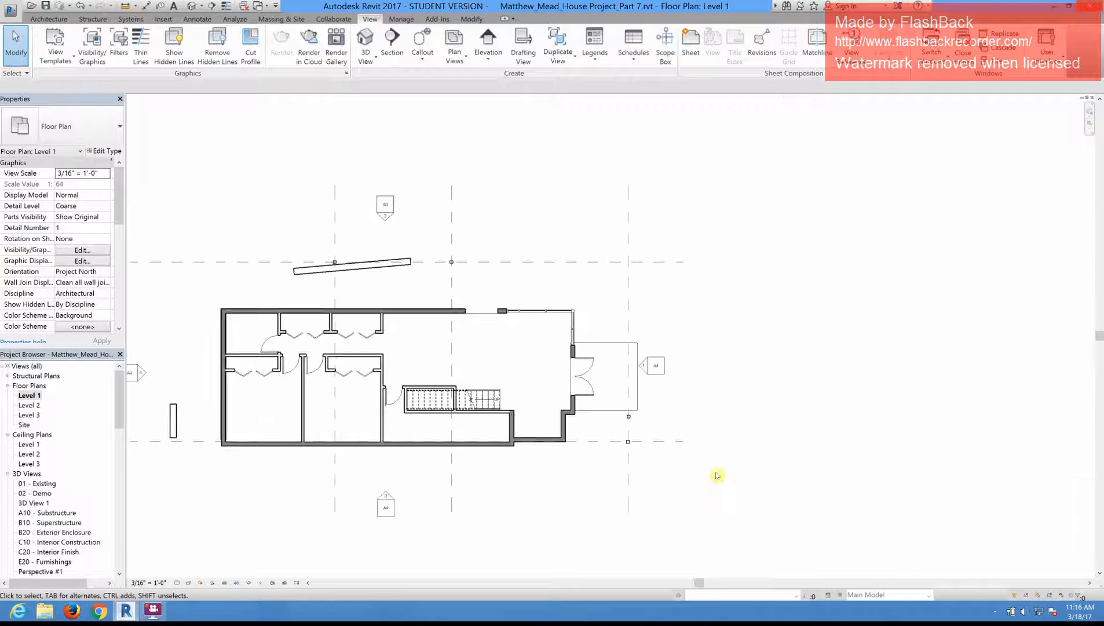
scroll(319, 416, up, 2)
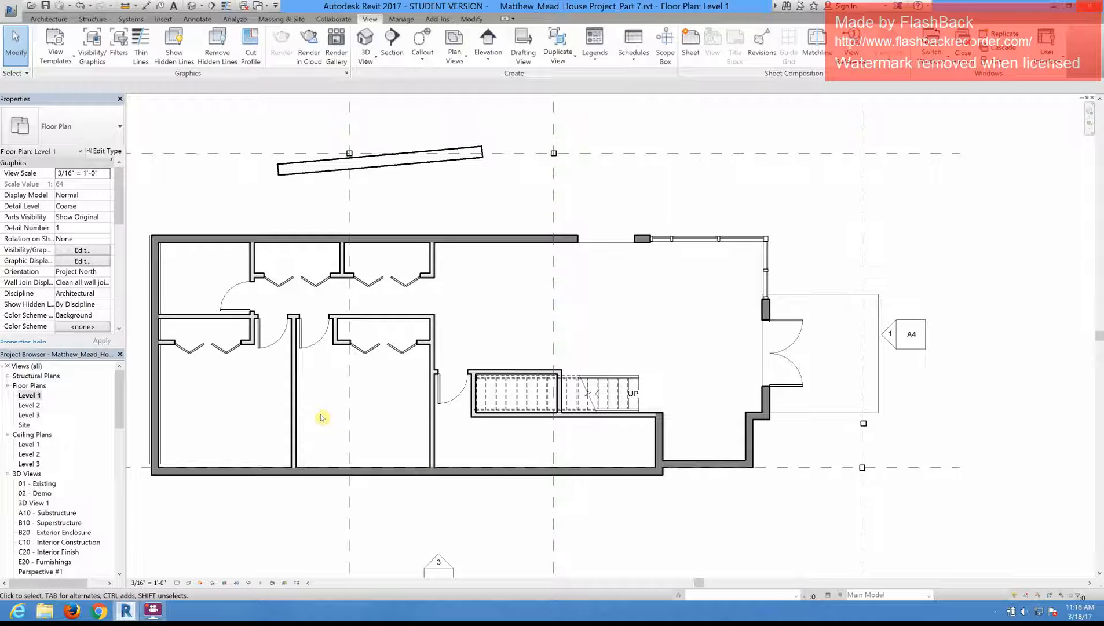
scroll(386, 396, up, 1)
middle_drag(493, 541, 499, 533)
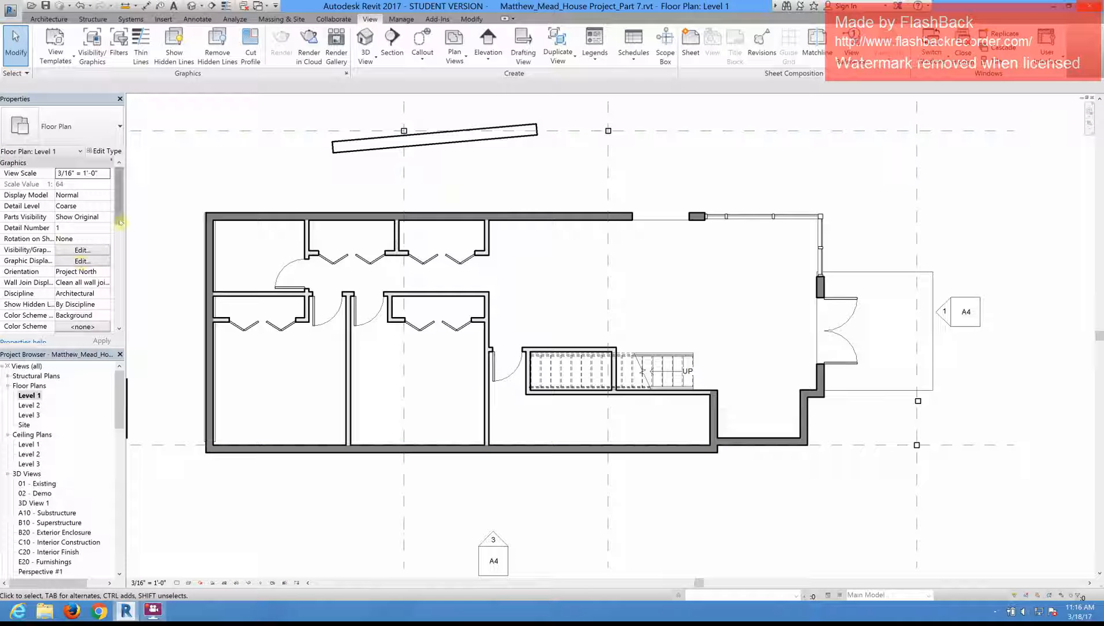
drag(120, 222, 122, 282)
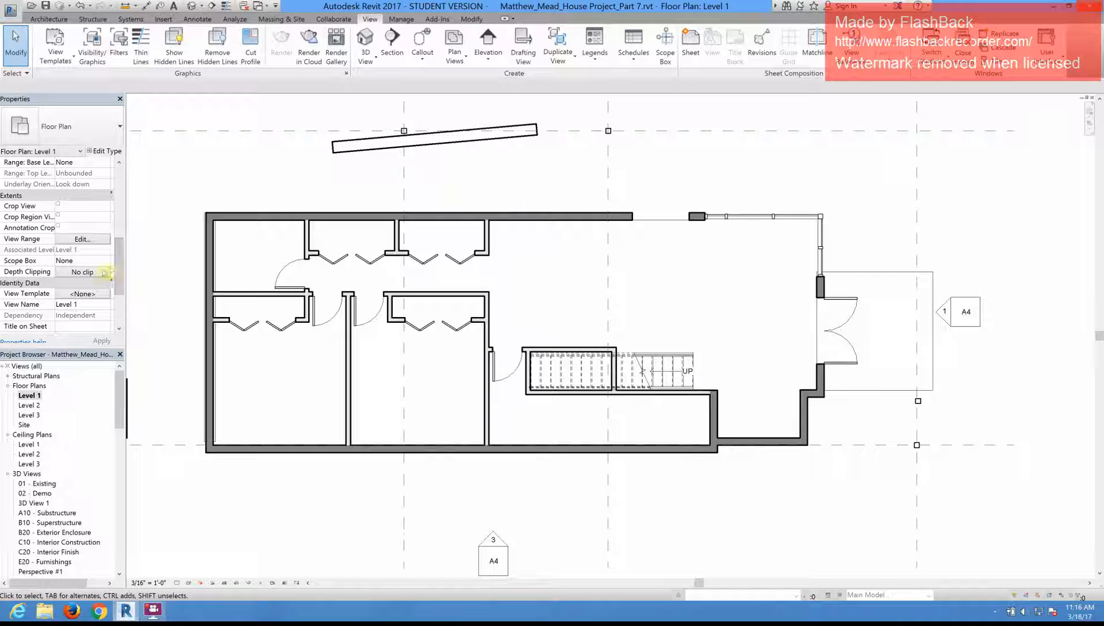
click(81, 294)
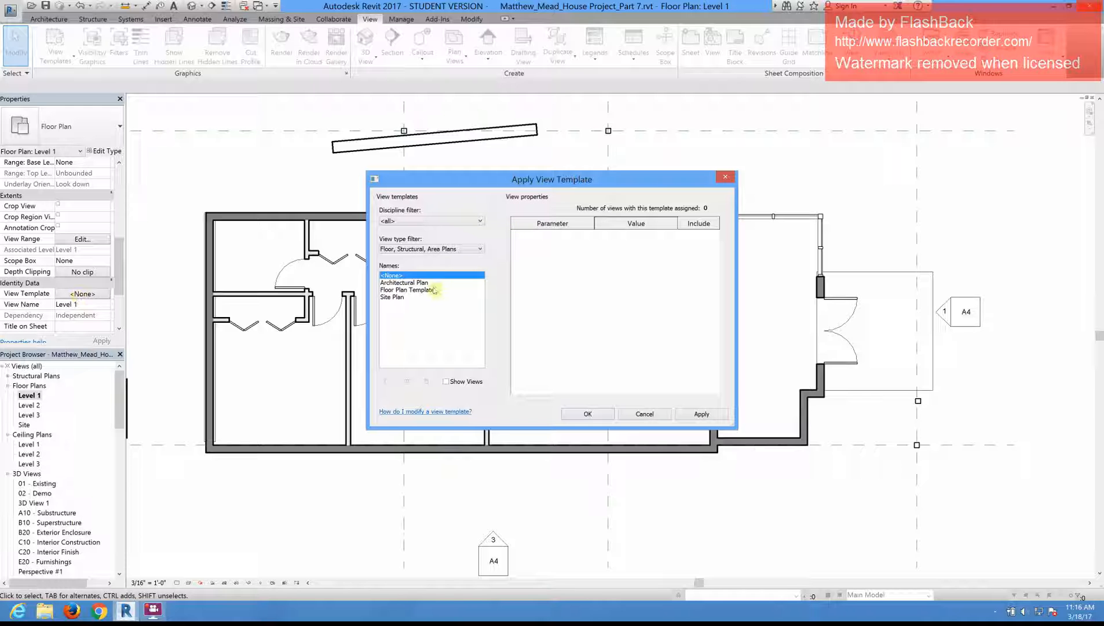
click(433, 290)
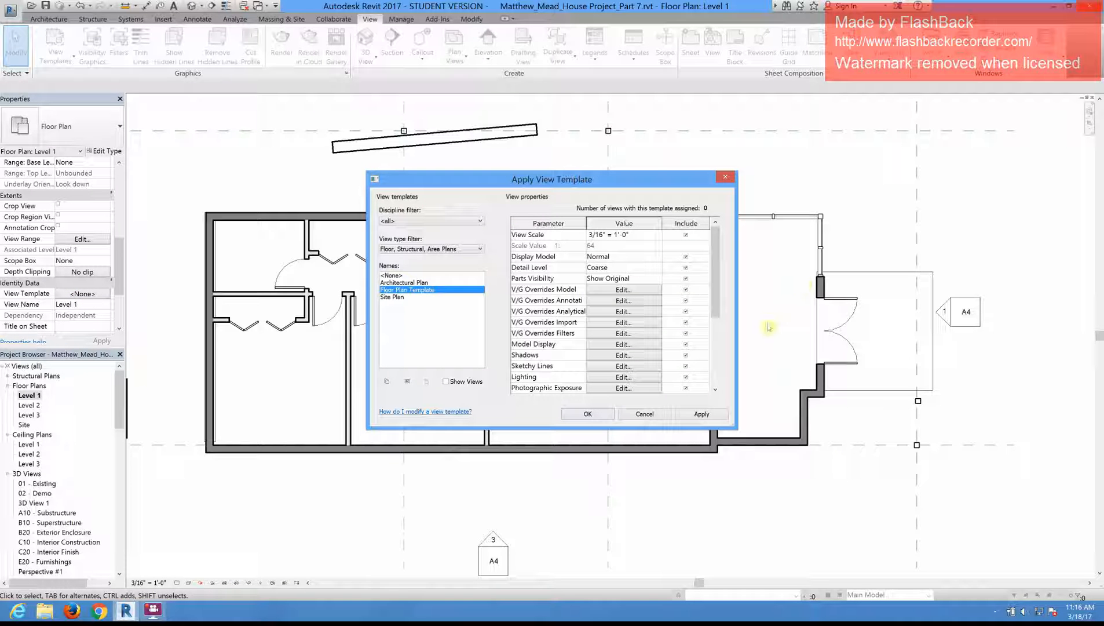
click(588, 414)
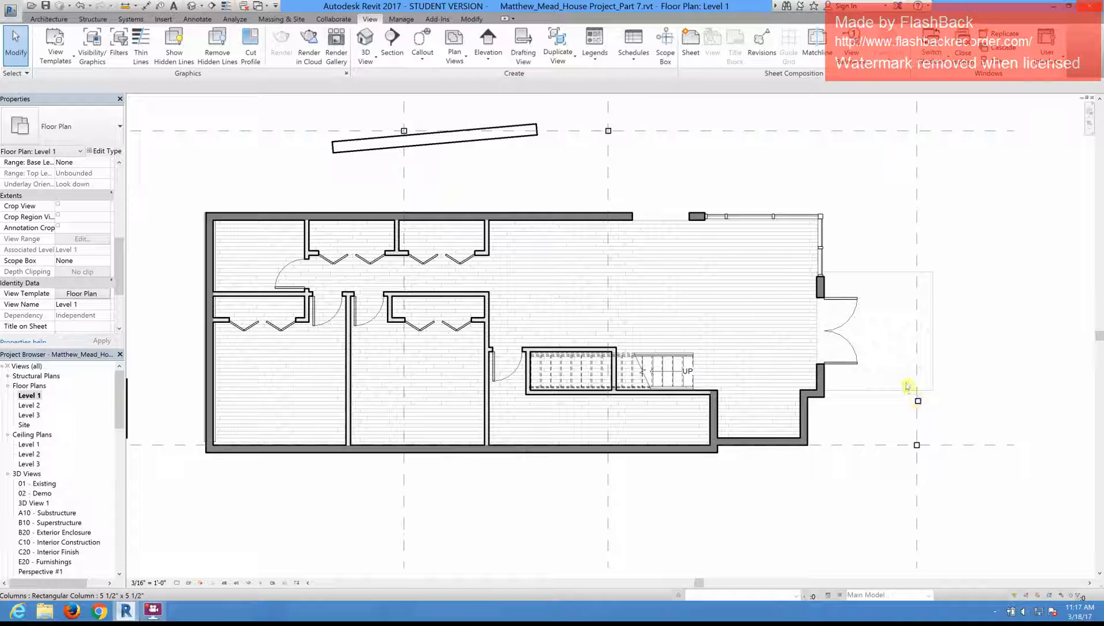
scroll(902, 388, down, 1)
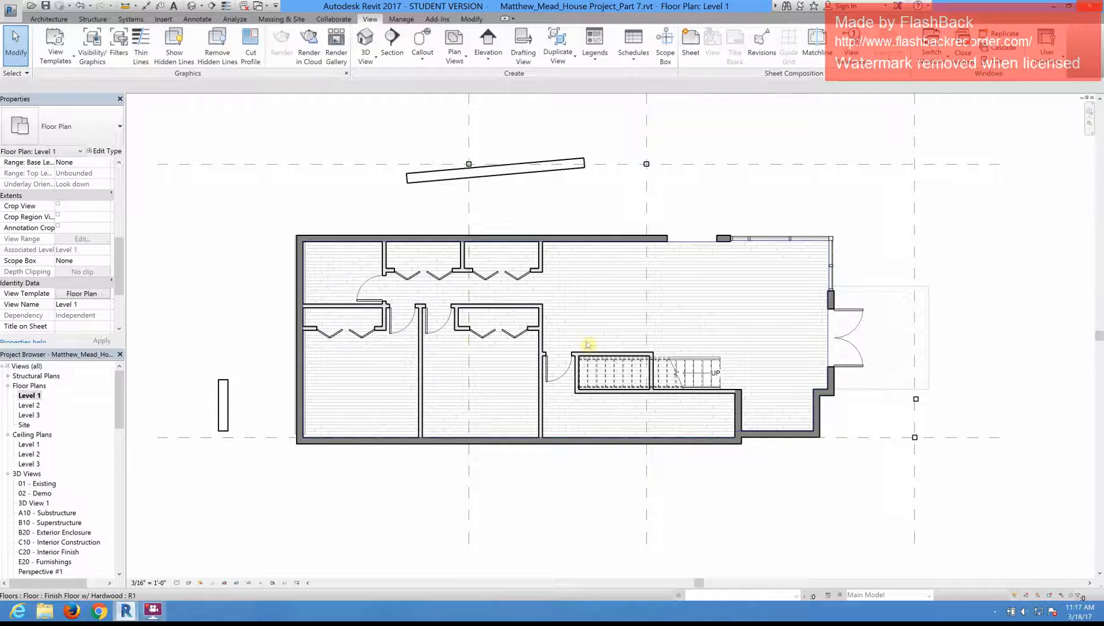
scroll(590, 342, up, 1)
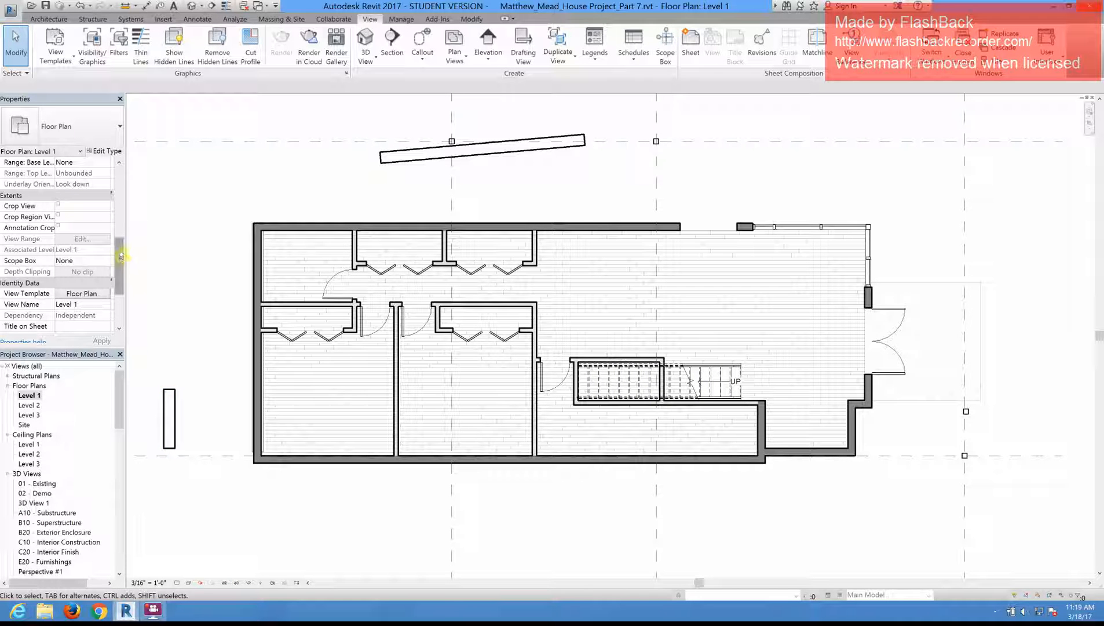
Step: Look at whether the Level 1 visibility and graphic overrides can be edited under the assigned template, and close them without changes
drag(121, 248, 120, 178)
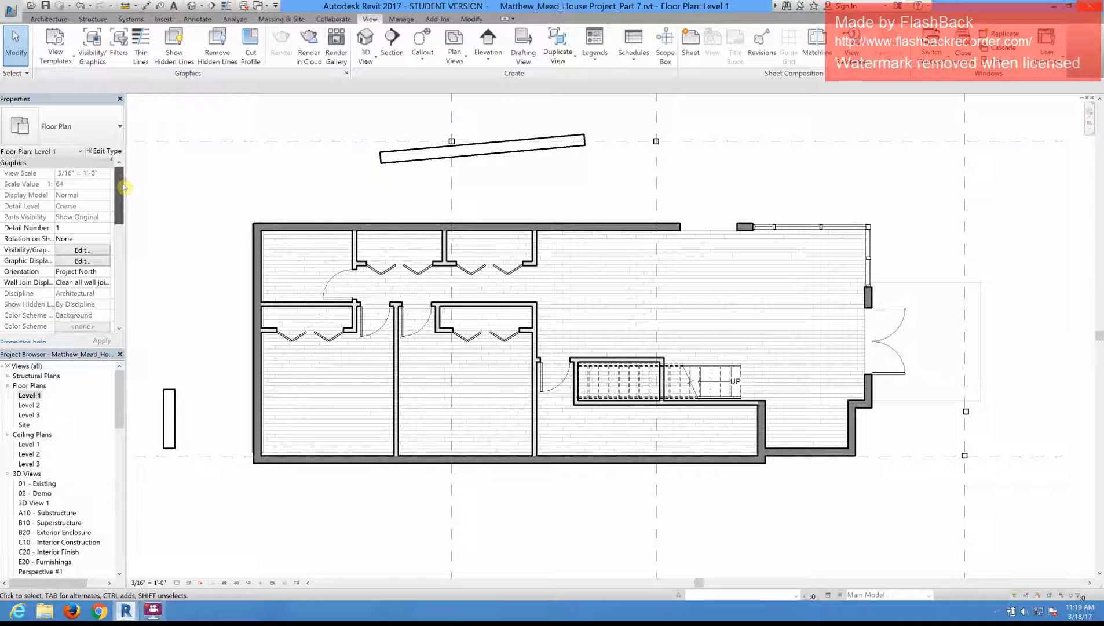
click(90, 250)
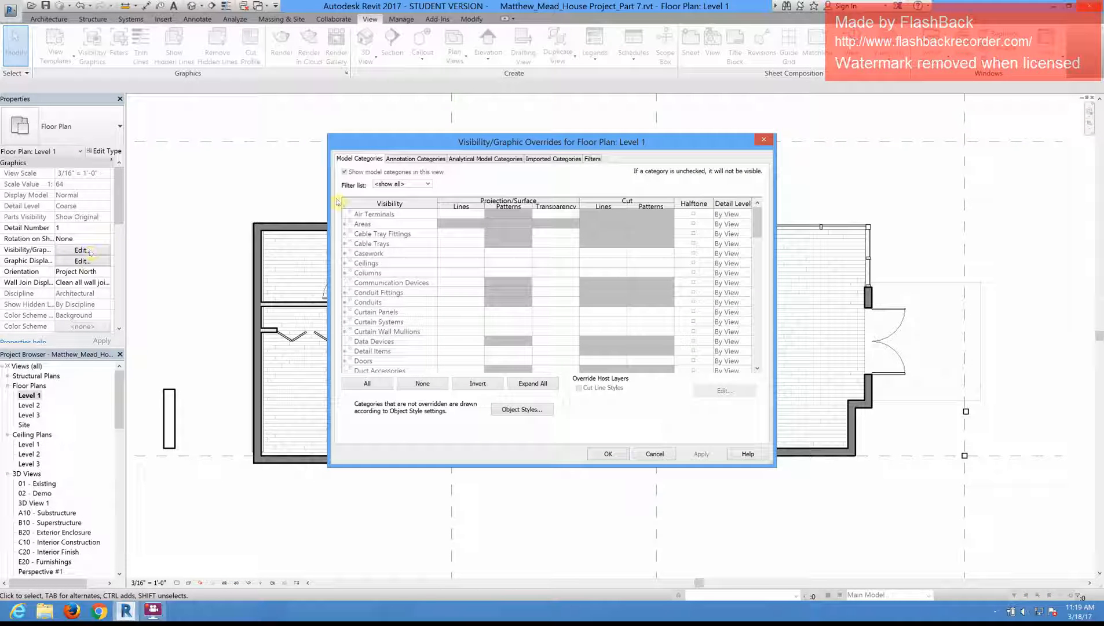
click(404, 159)
click(375, 159)
click(417, 284)
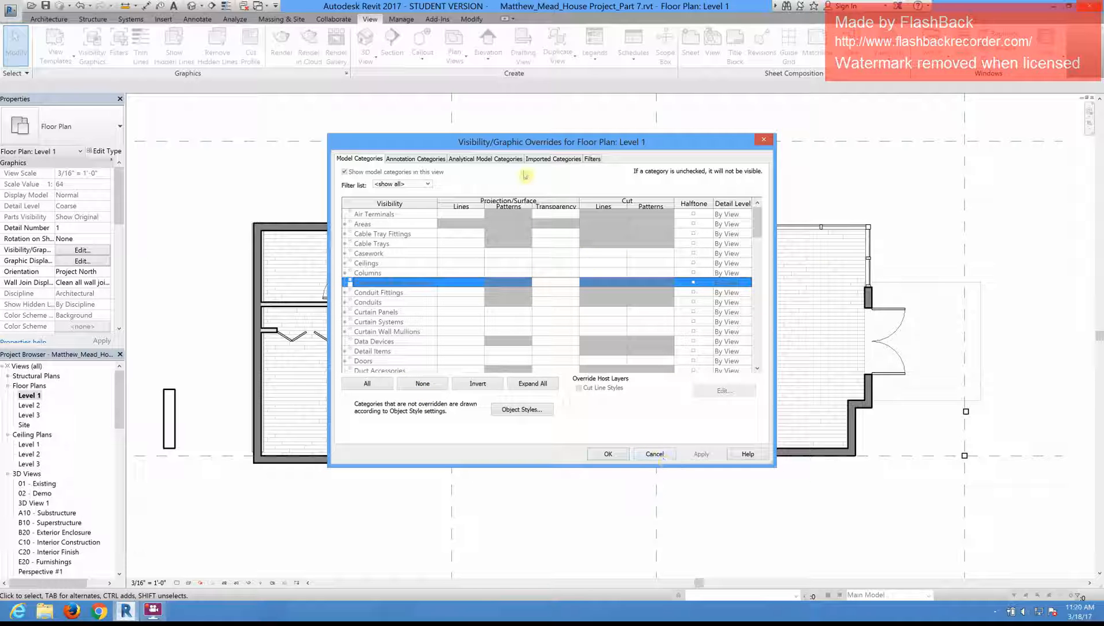
click(766, 141)
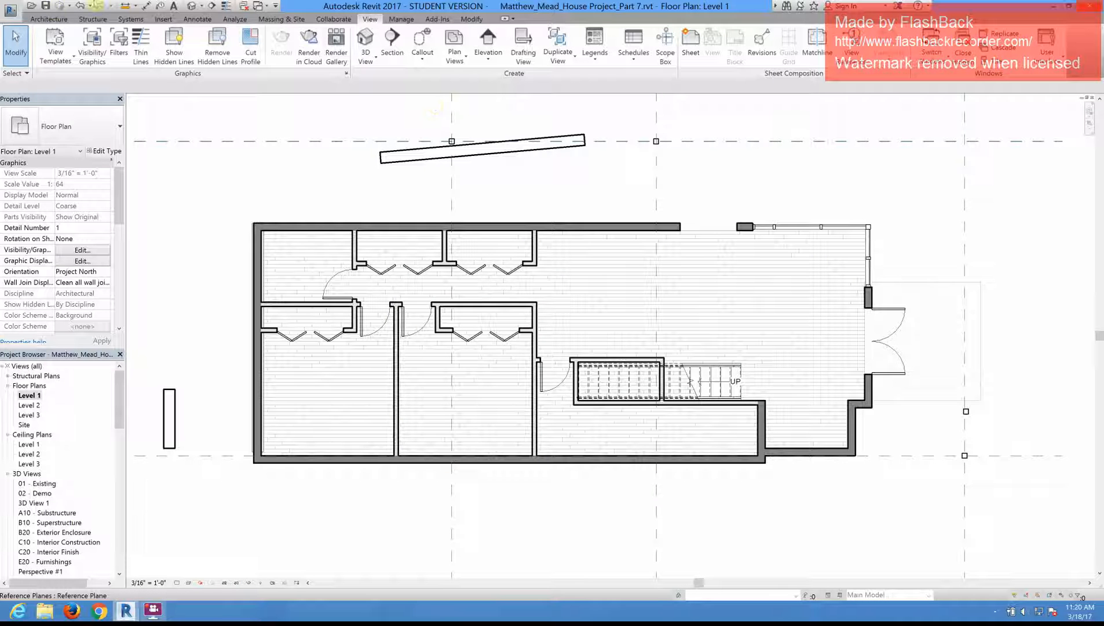
Step: Review the properties of Floor Plan Template in the view template manager with the dialog widened, and exit without changes
click(64, 62)
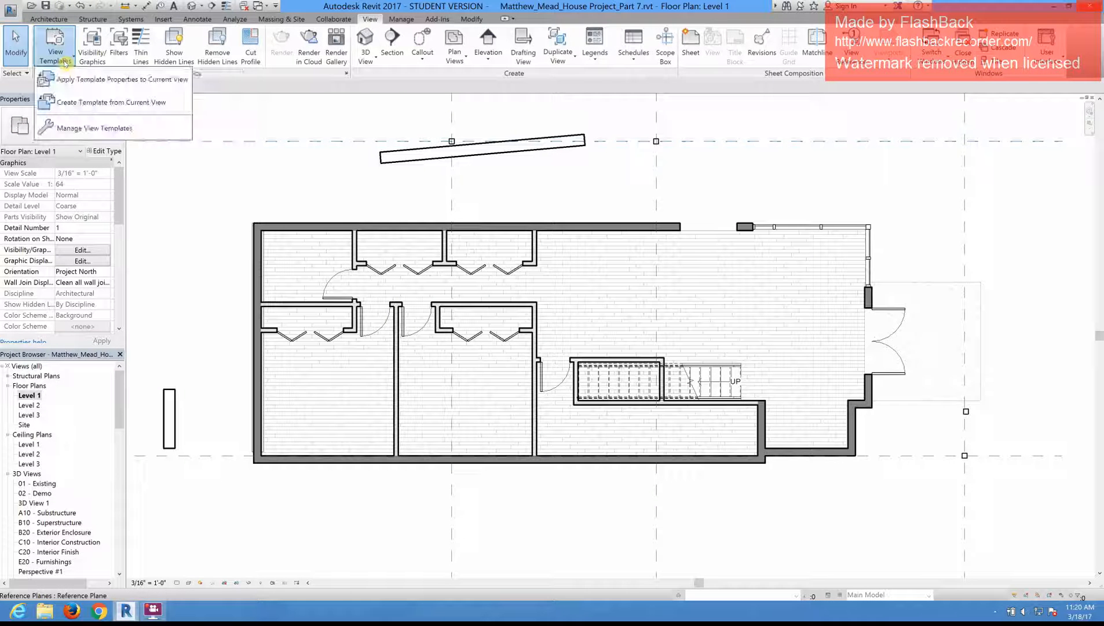
click(85, 129)
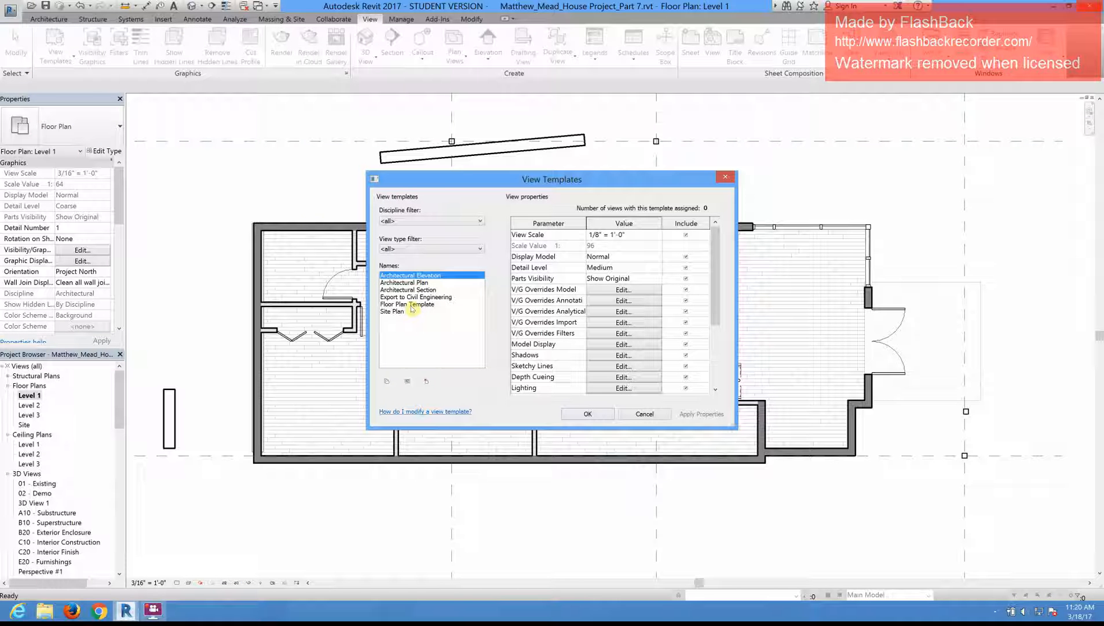
click(411, 305)
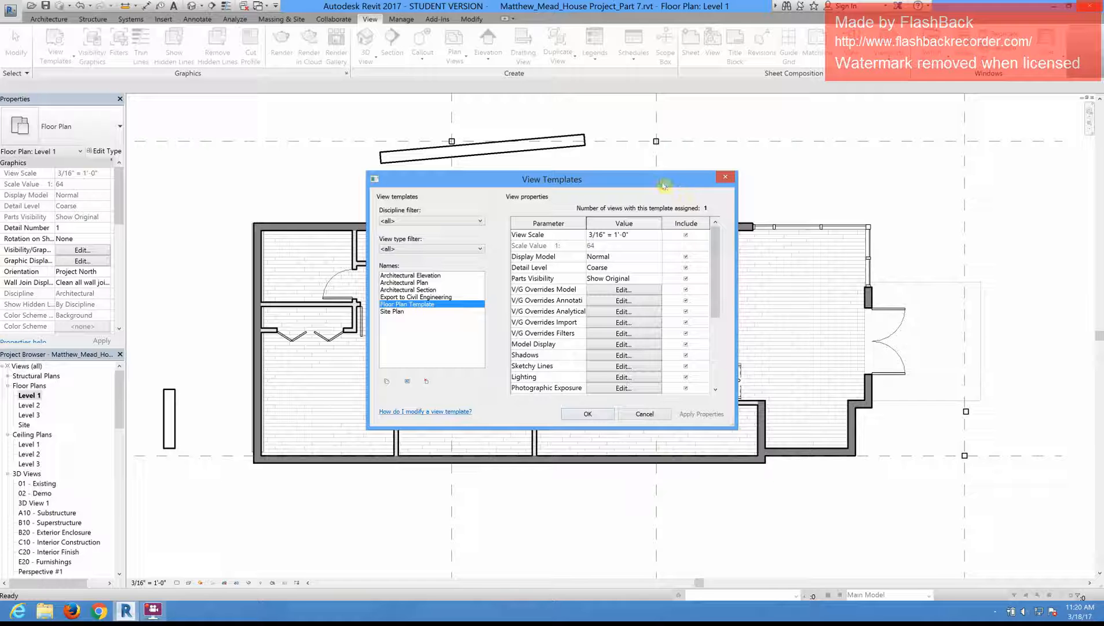
drag(573, 179, 512, 159)
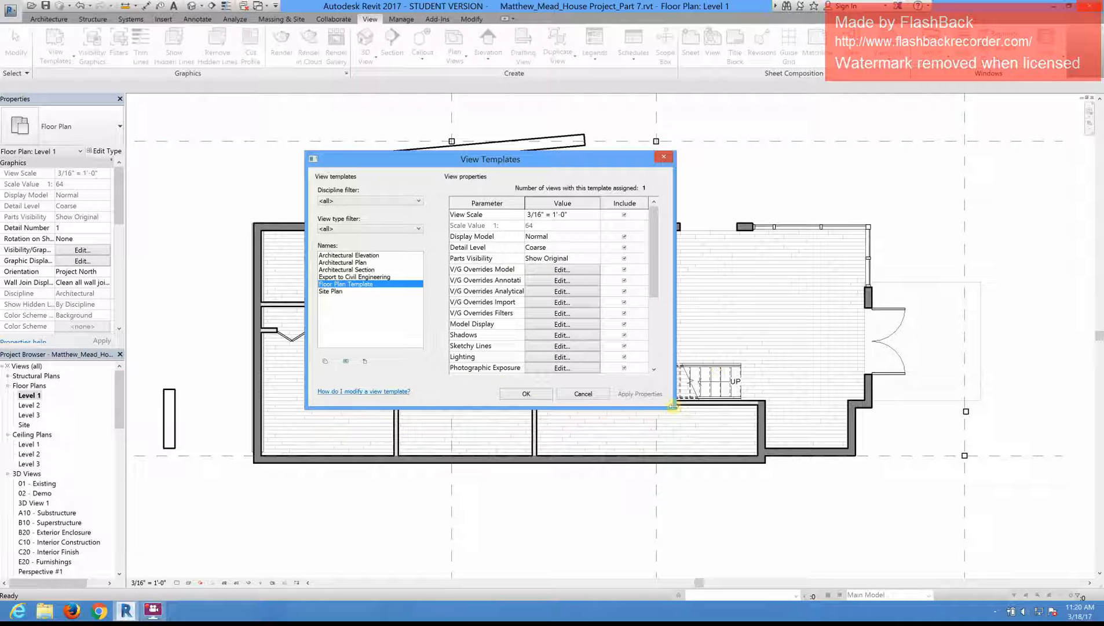
drag(675, 408, 907, 410)
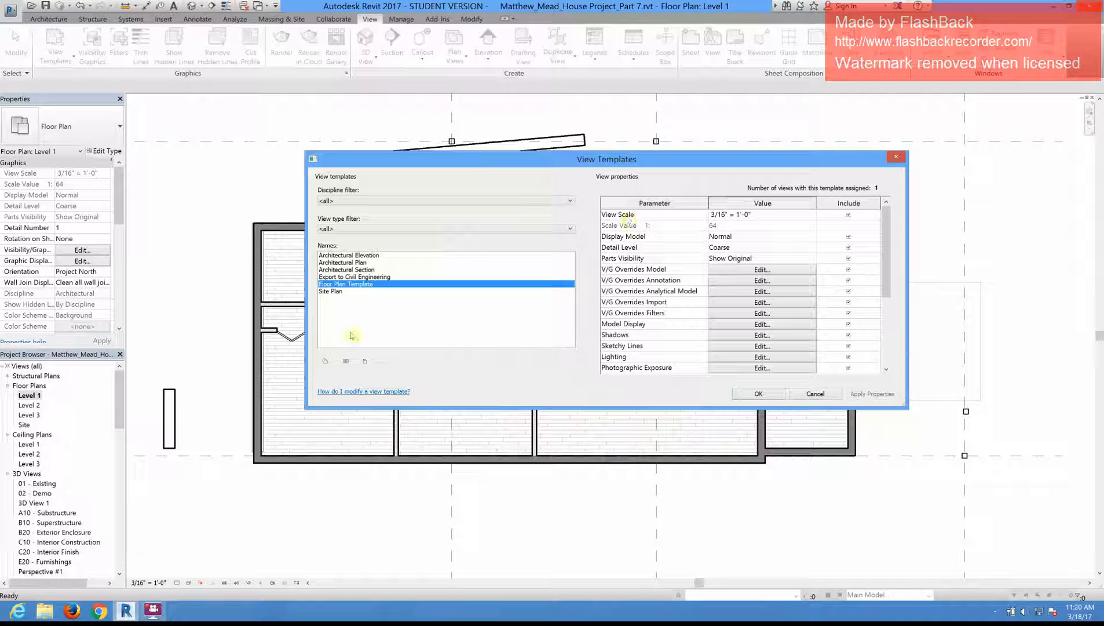
click(815, 394)
Step: Remove the assigned view template from the Level 1 plan by setting it to <None>
drag(121, 205, 126, 276)
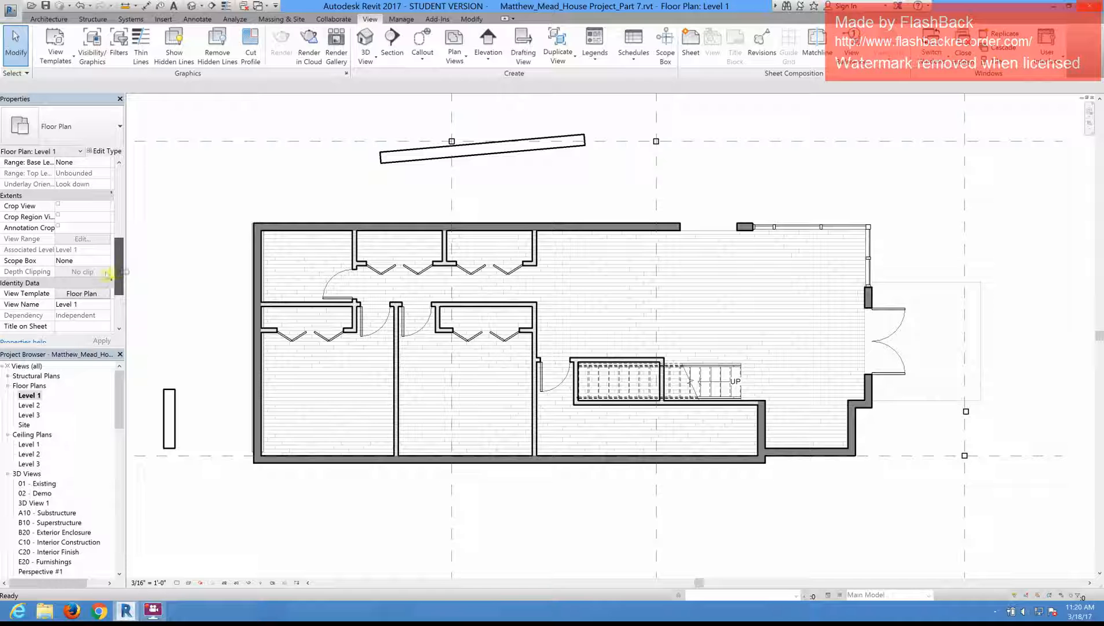
click(94, 294)
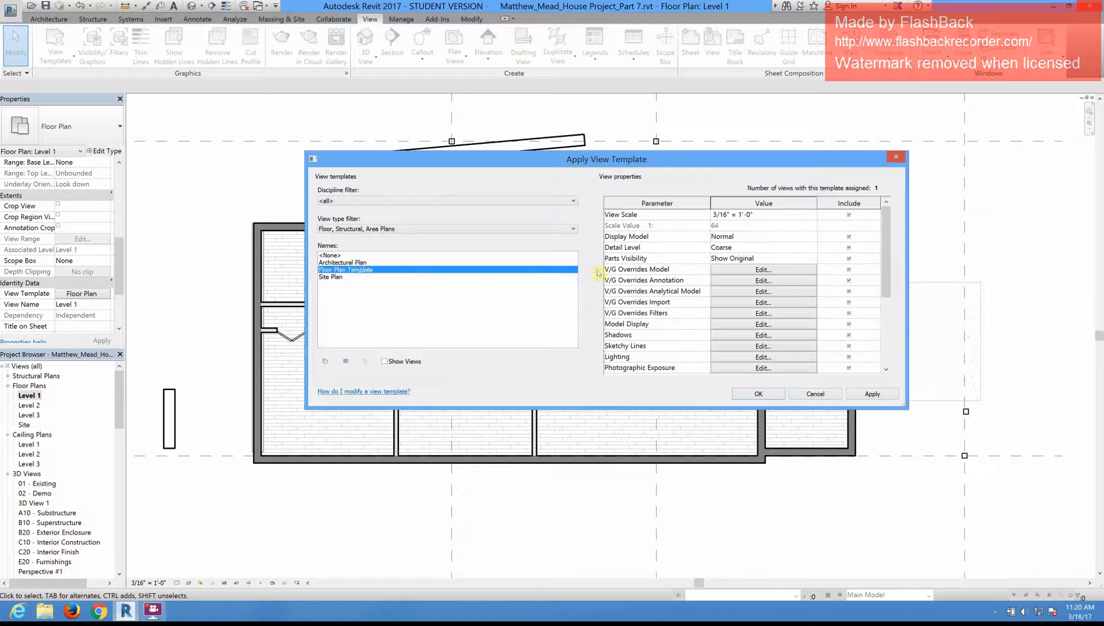
click(345, 255)
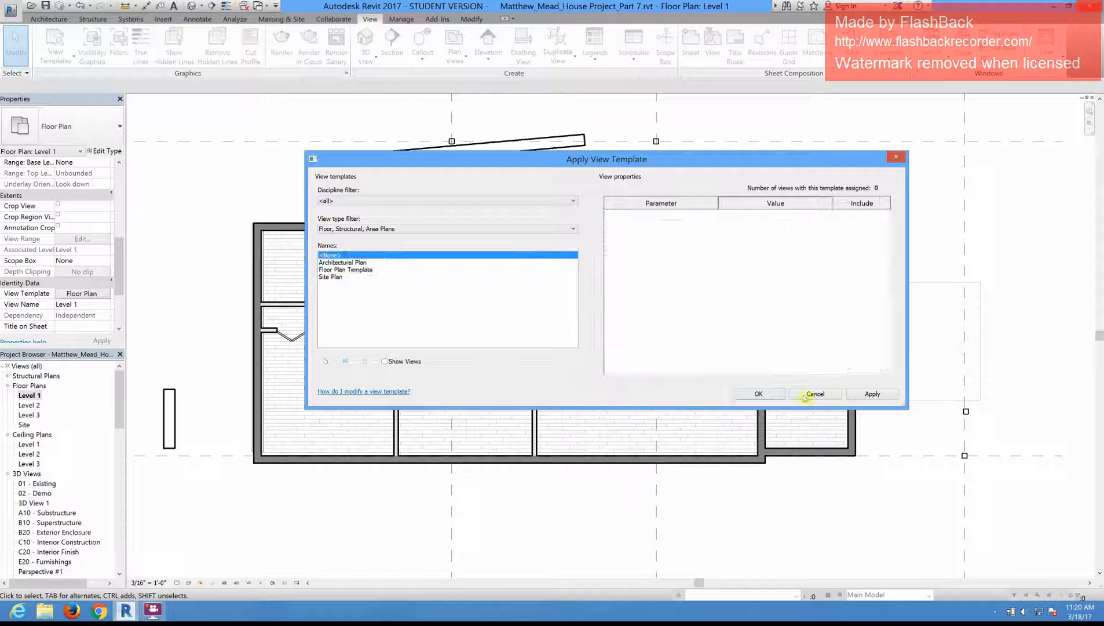
click(781, 395)
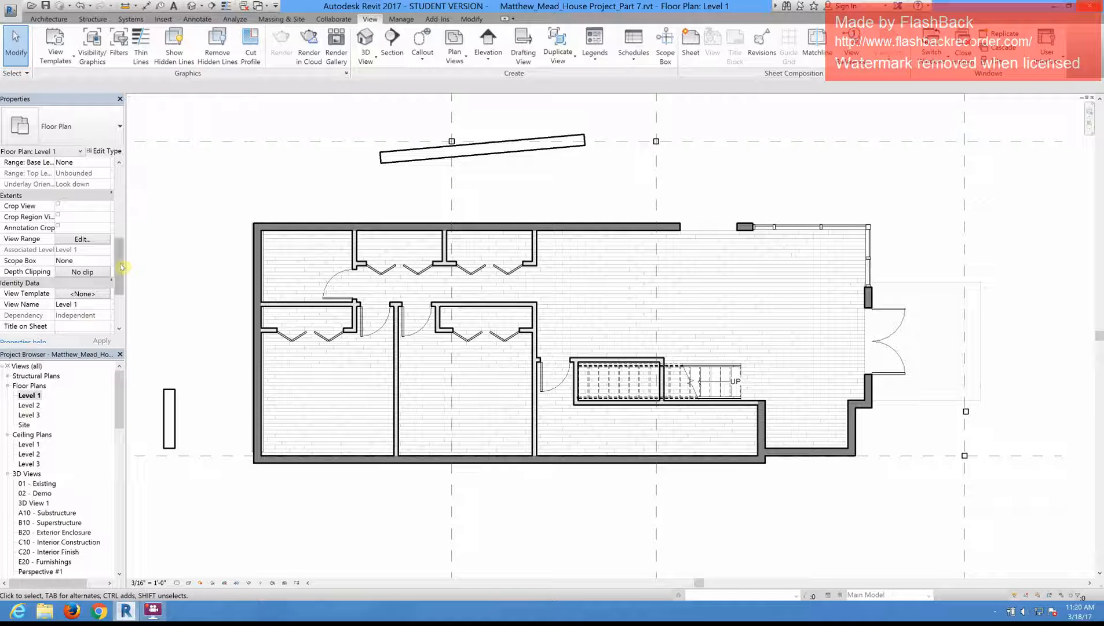
Step: Look through the annotation and imported categories in Level 1's visibility and graphic overrides, and close them without changes
scroll(122, 259, up, 2)
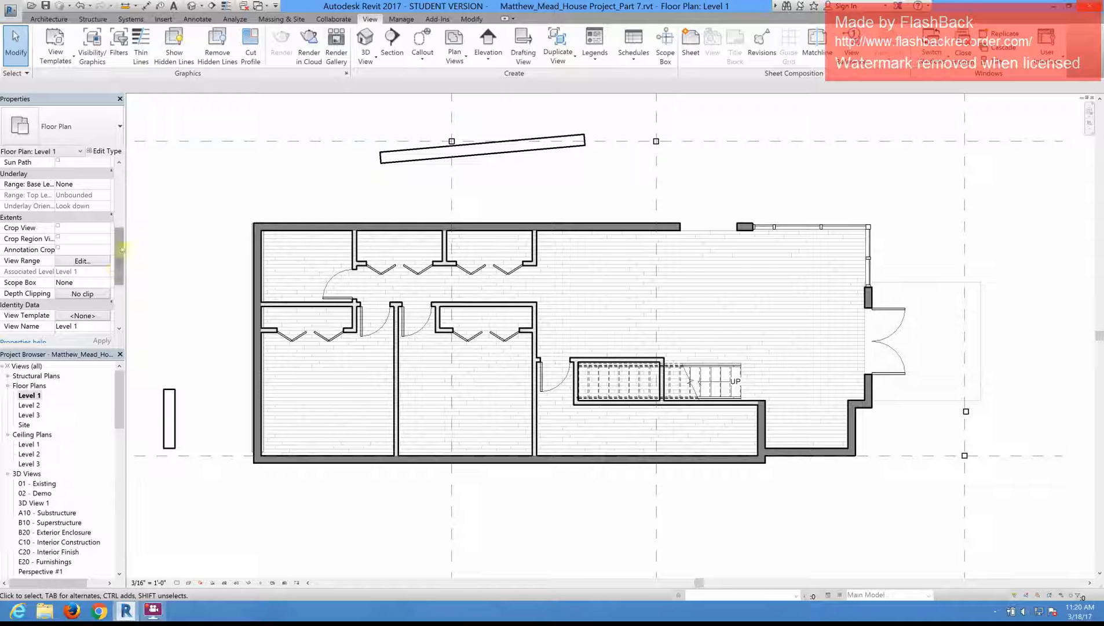
scroll(121, 248, down, 2)
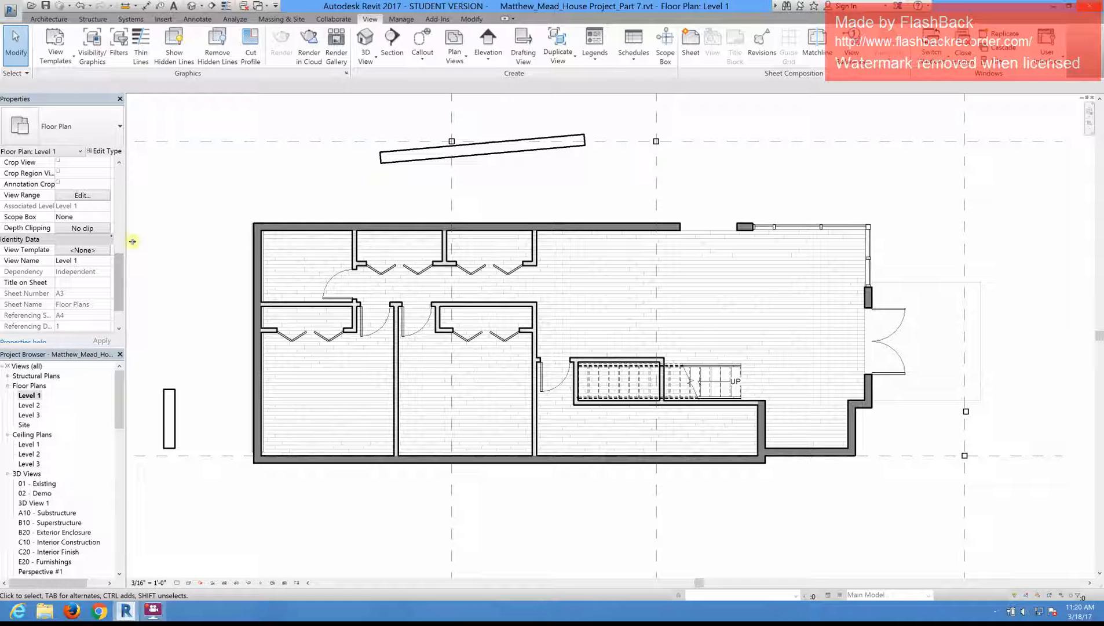
drag(116, 255, 115, 185)
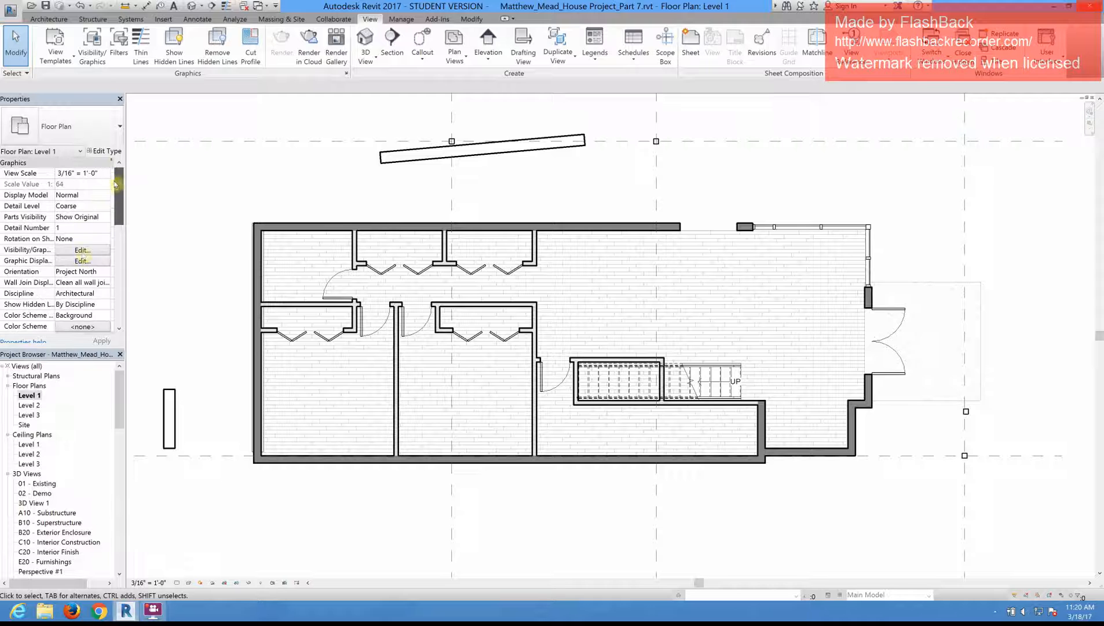
click(83, 251)
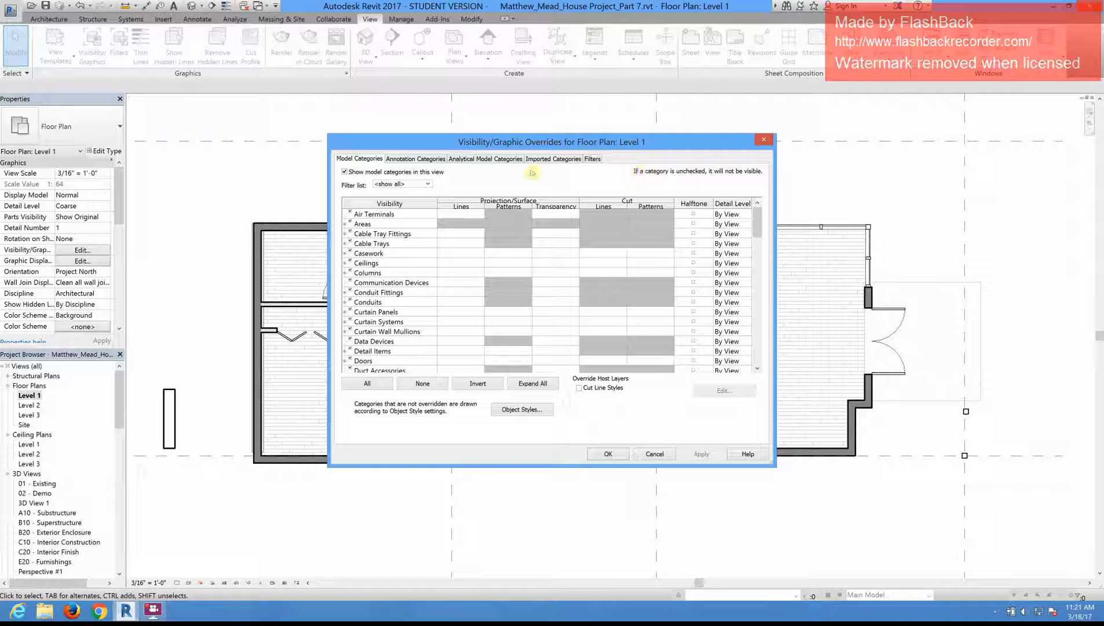
click(415, 159)
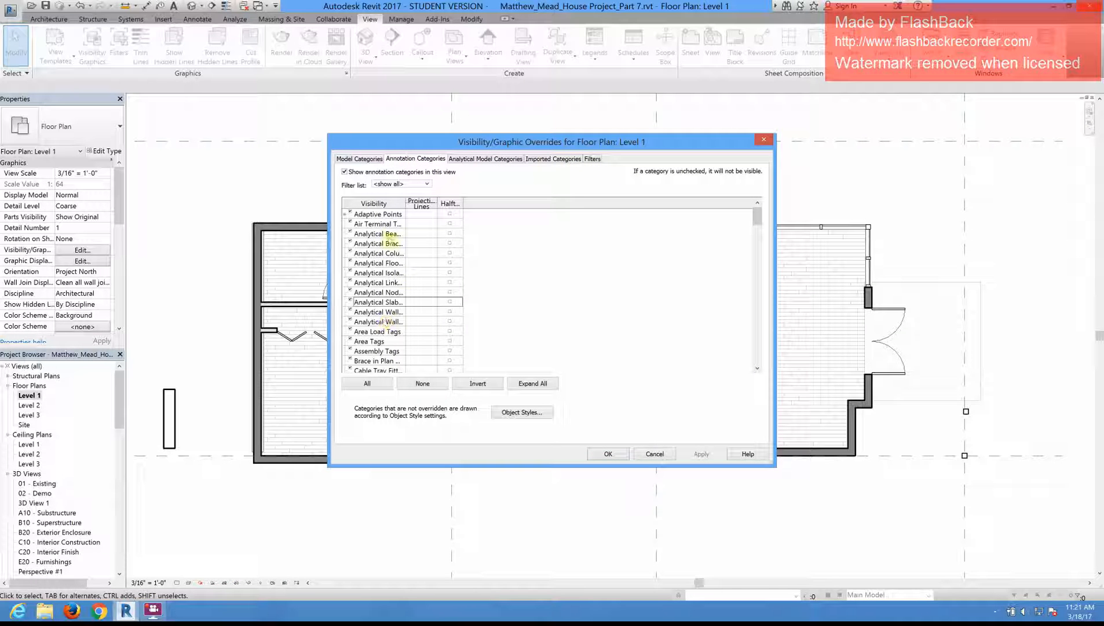
scroll(392, 245, down, 2)
scroll(392, 246, down, 4)
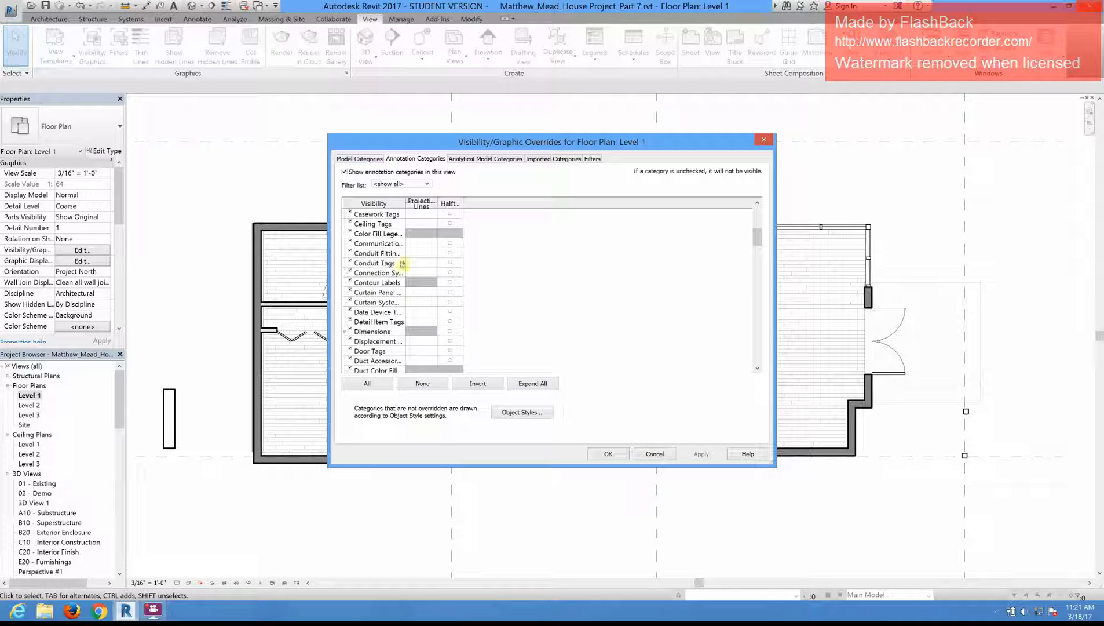
scroll(399, 261, up, 2)
scroll(398, 261, up, 1)
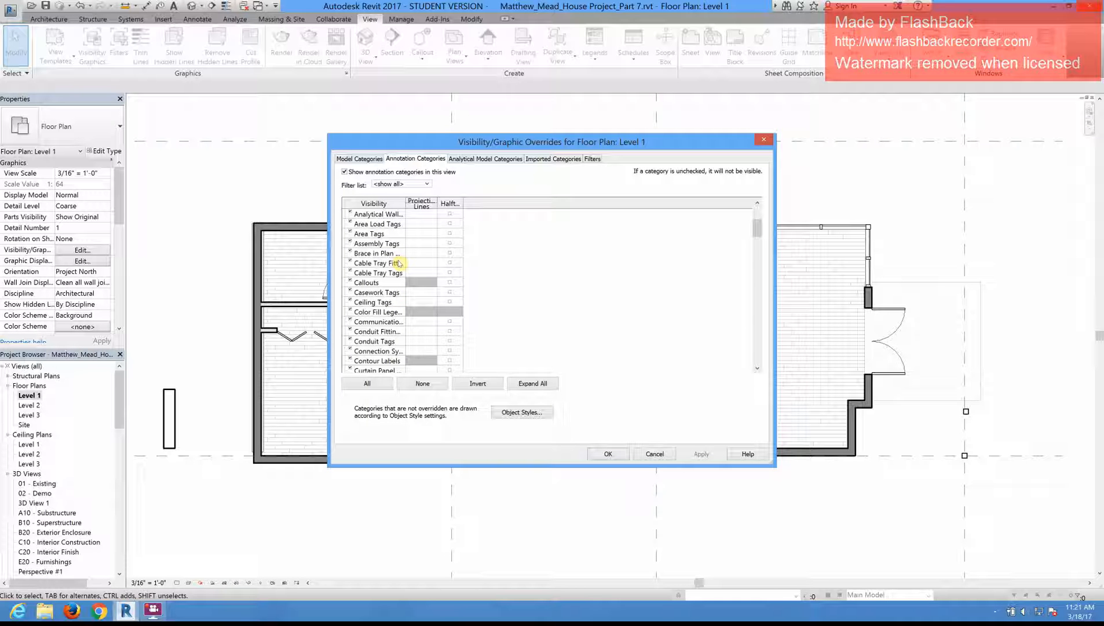
click(558, 159)
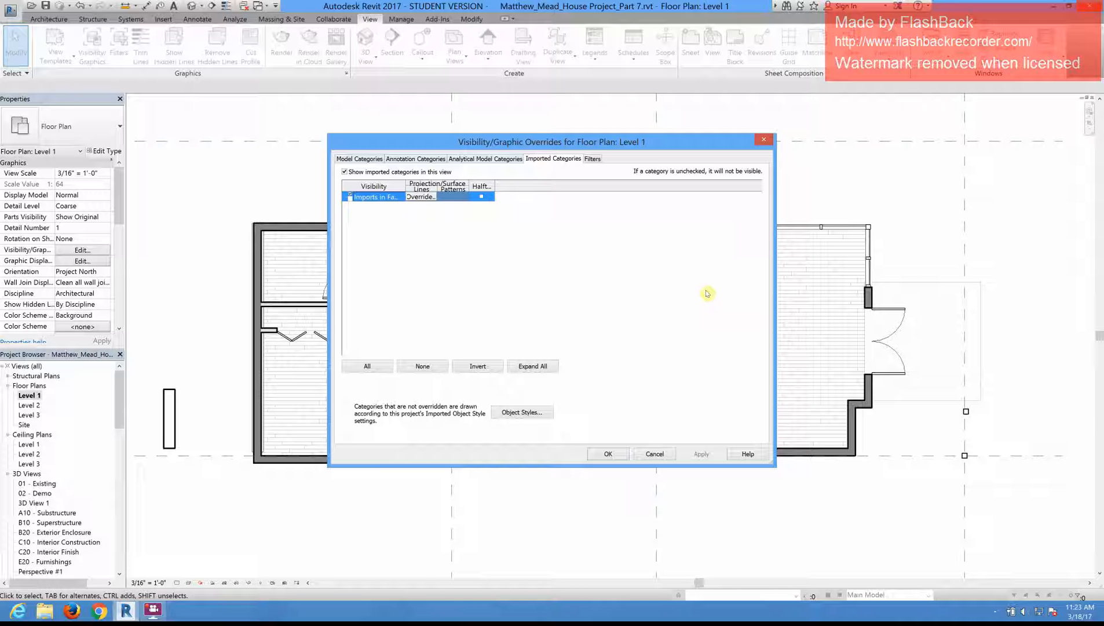
click(657, 454)
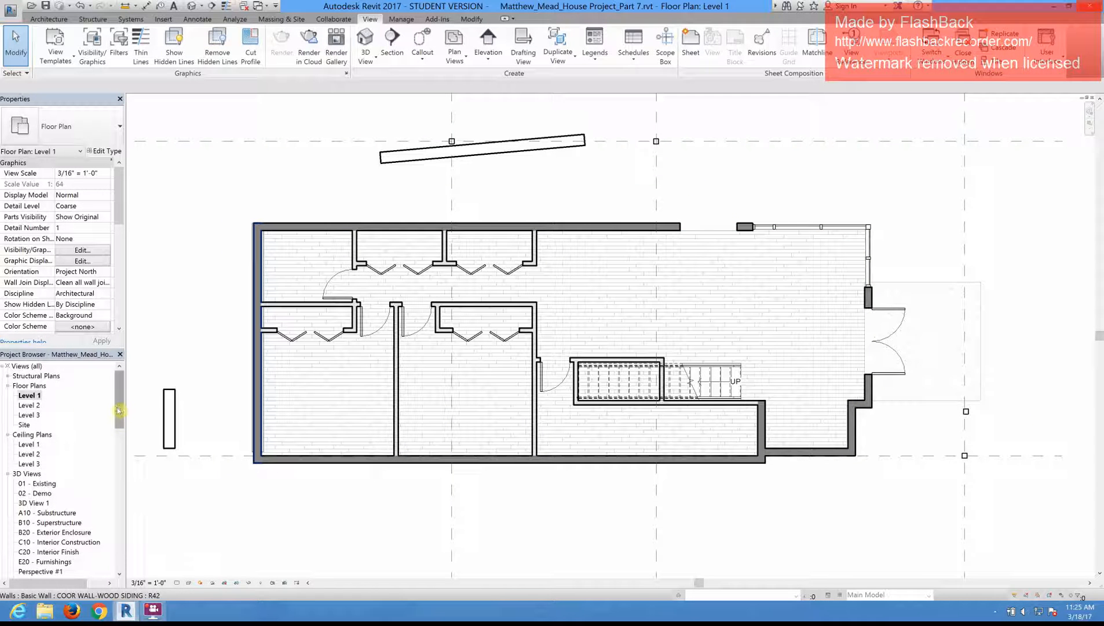
Step: Look at the North and South building elevations, ending in the North elevation view
drag(120, 419, 120, 451)
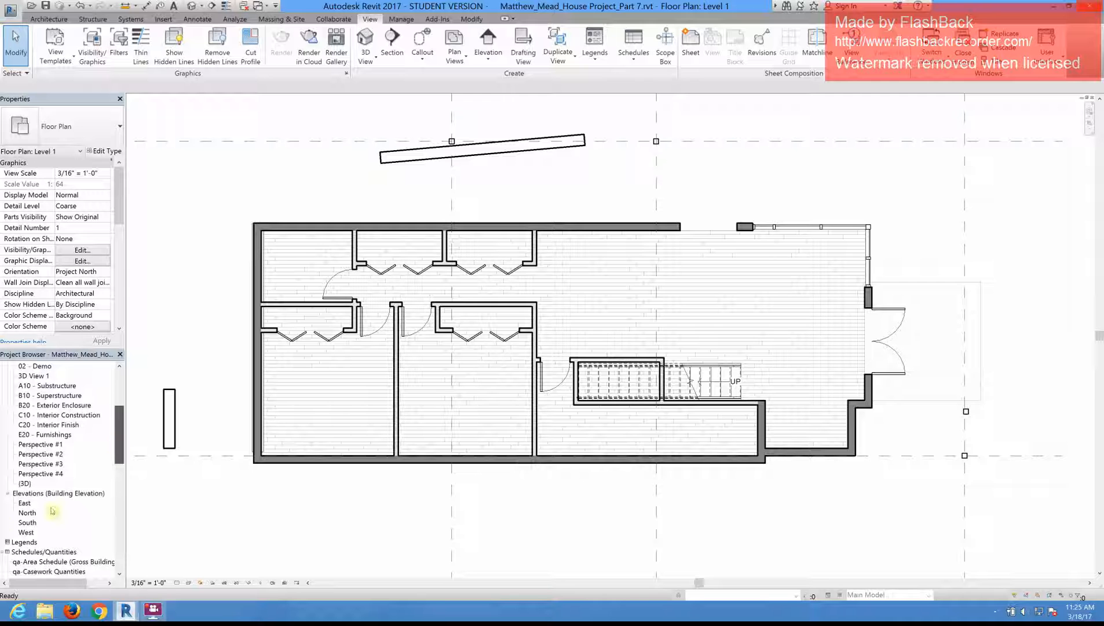
double_click(29, 512)
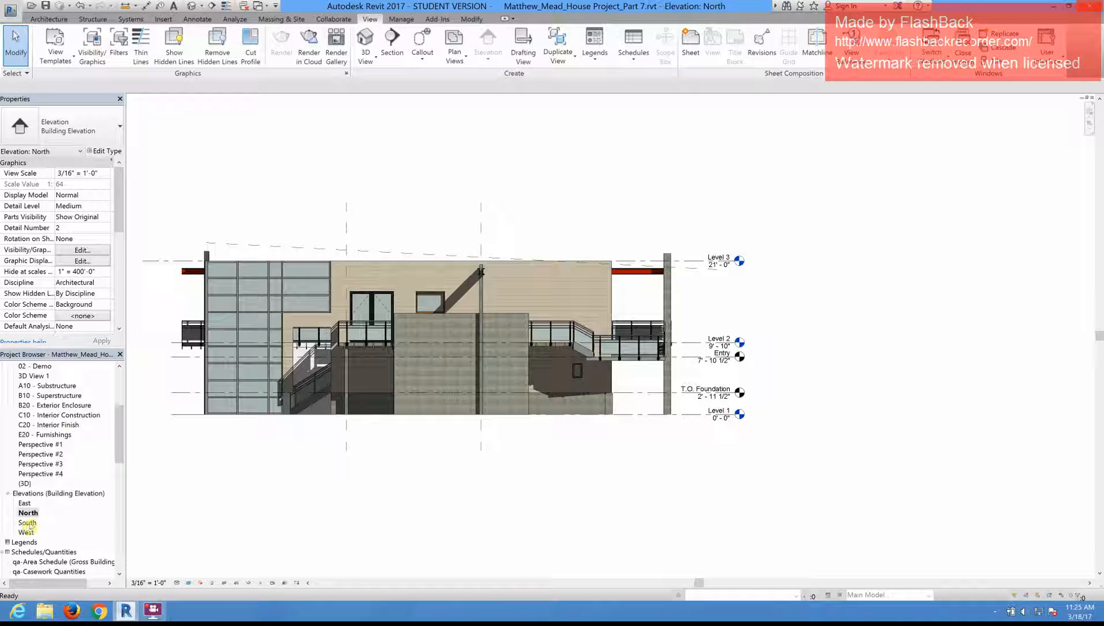
double_click(27, 523)
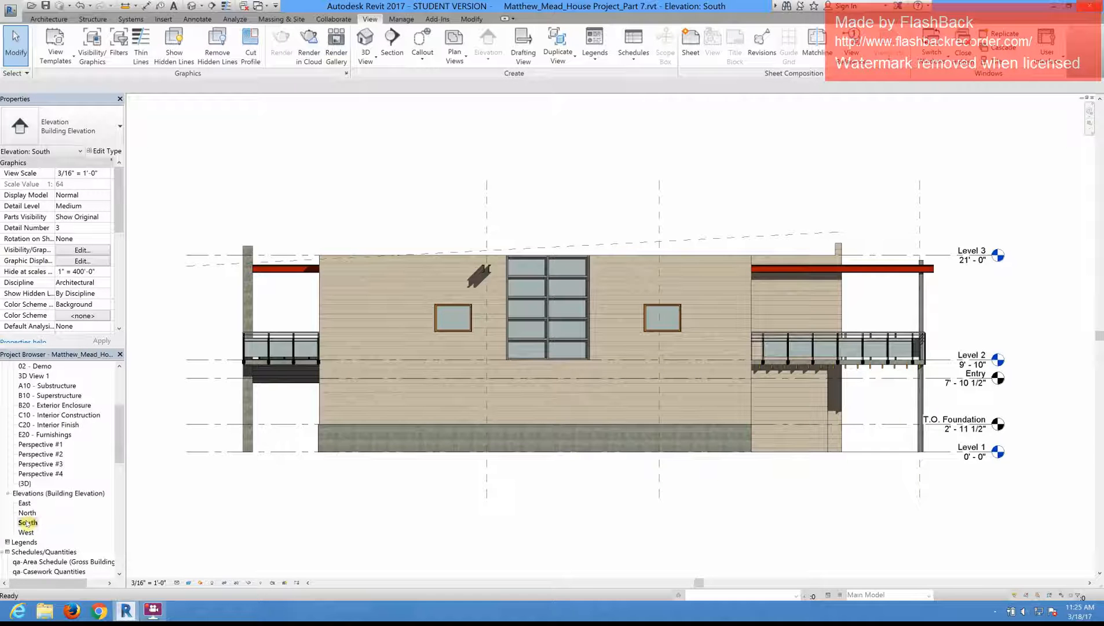
double_click(28, 513)
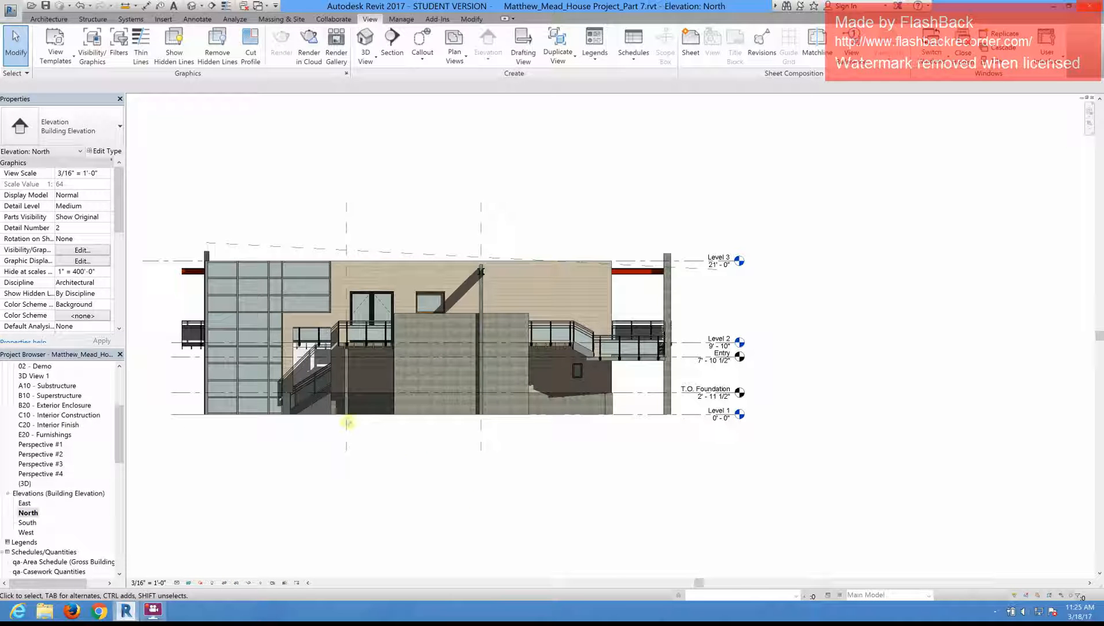
Step: Duplicate the North elevation without detailing and rename the copy North- Working
right_click(27, 514)
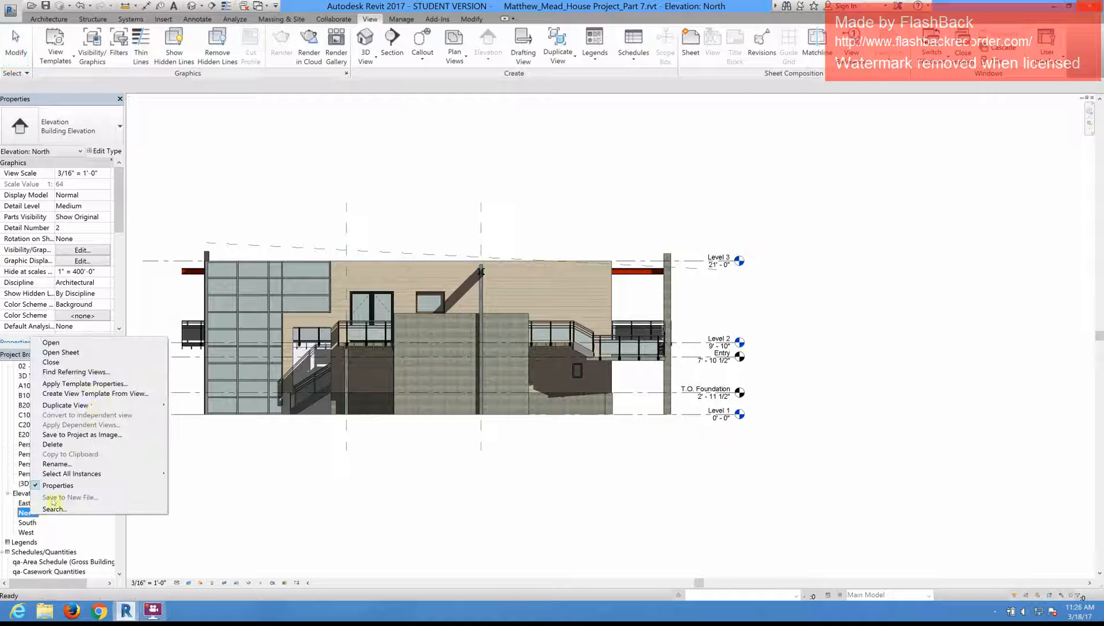
mouse_move(94, 408)
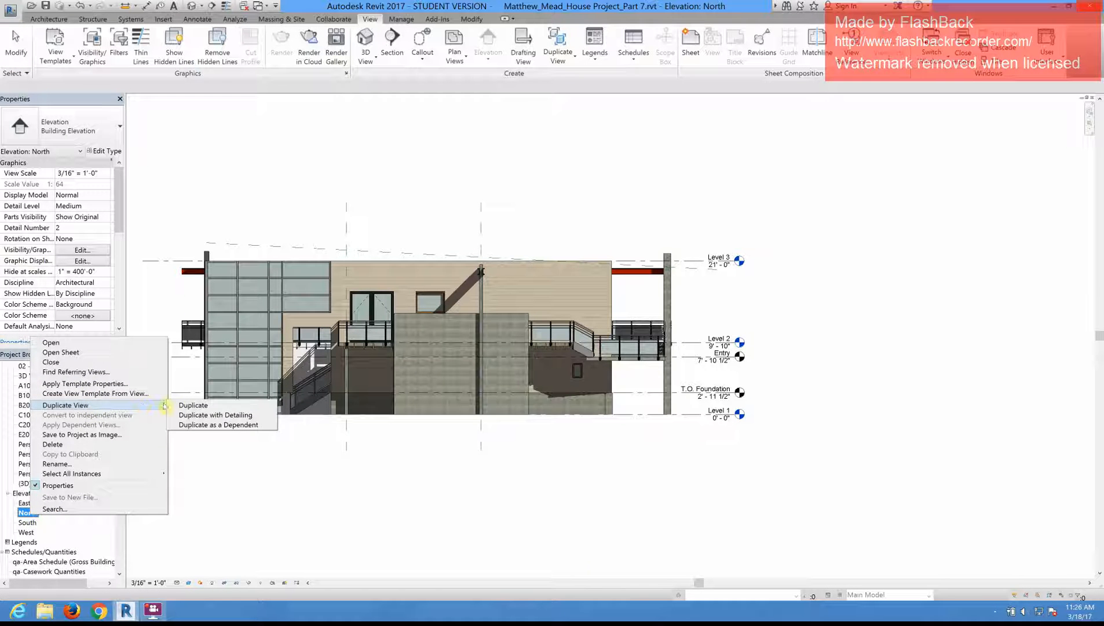
click(193, 405)
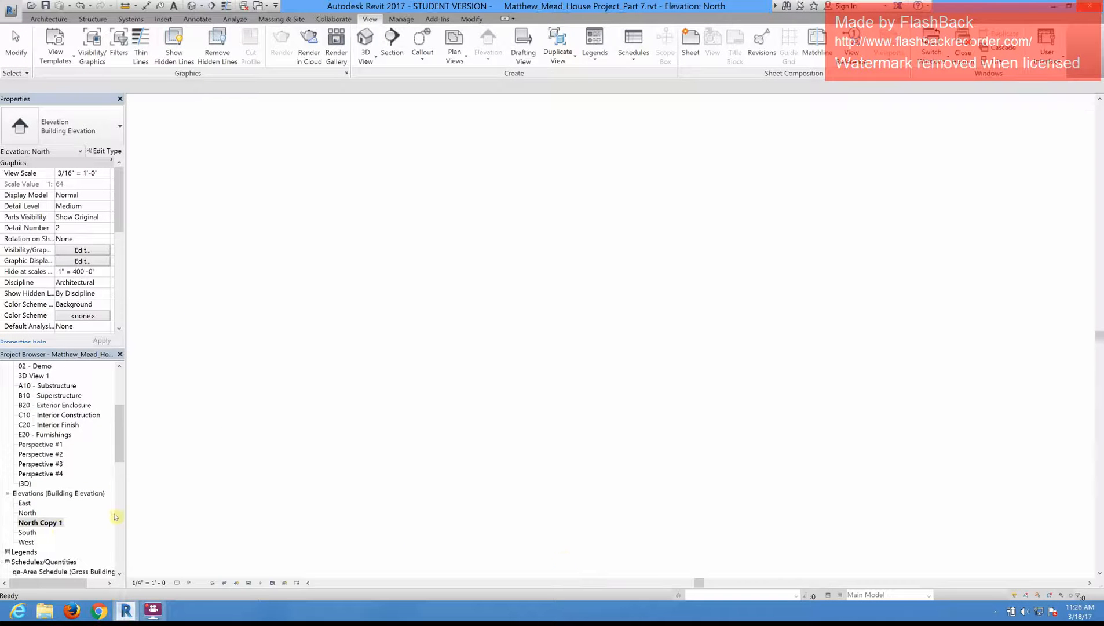
click(56, 524)
right_click(56, 523)
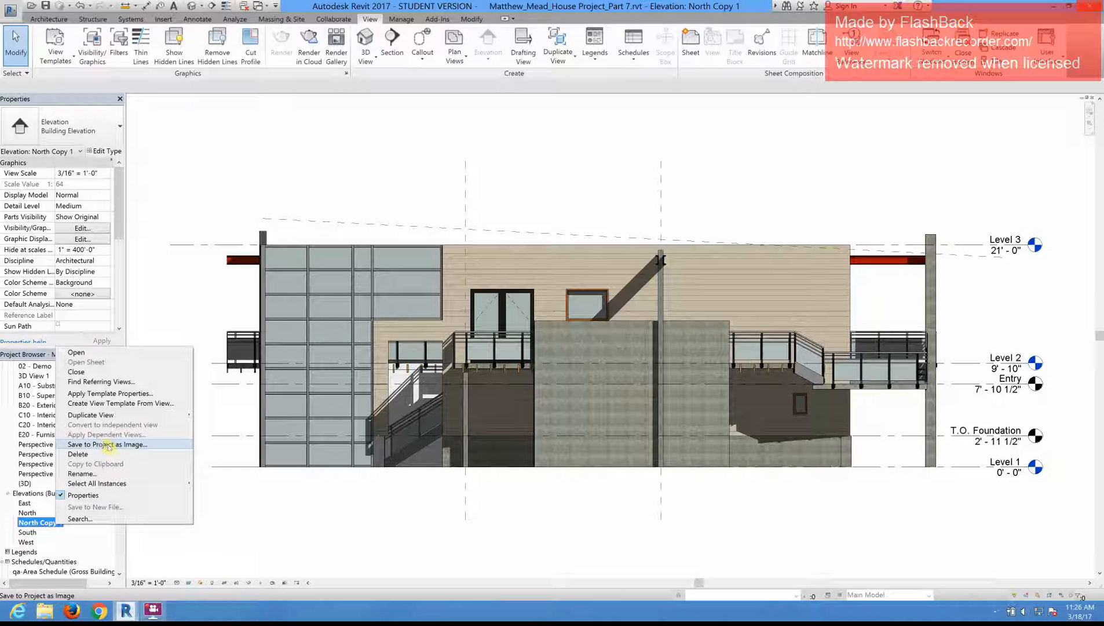
click(92, 475)
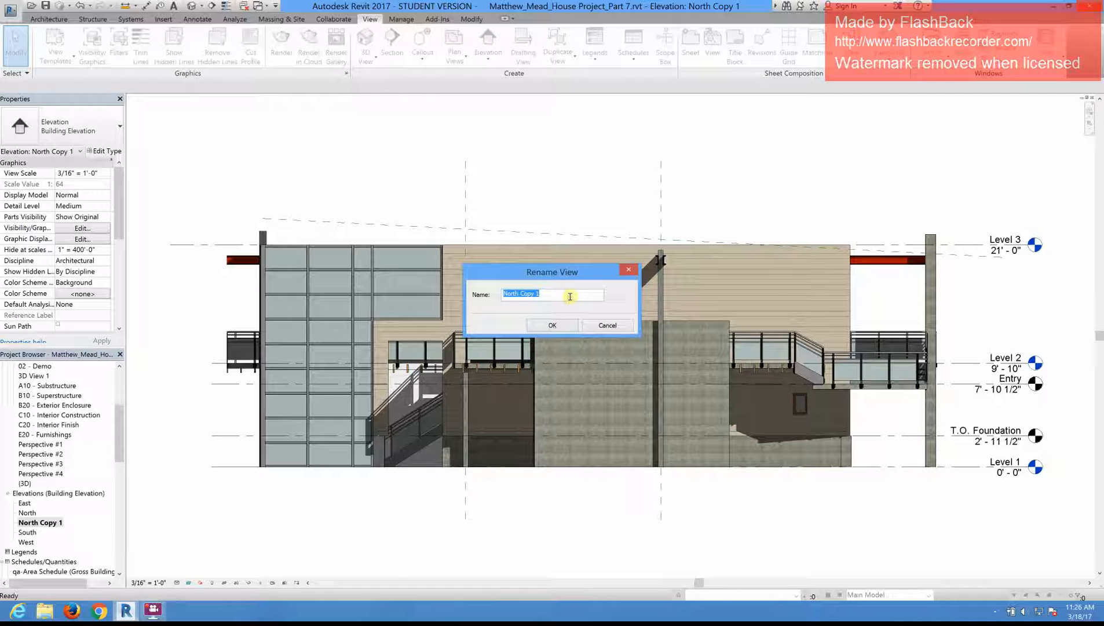
click(570, 296)
click(553, 326)
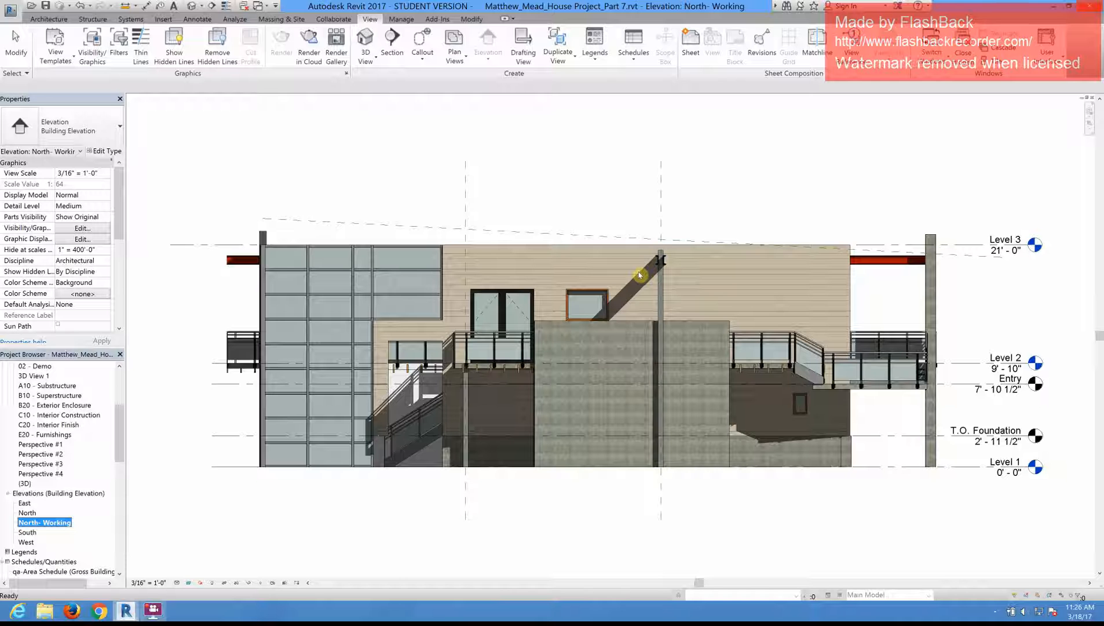
Step: Delete the sloped reference plane named Roof Plane from the North- Working elevation
click(485, 189)
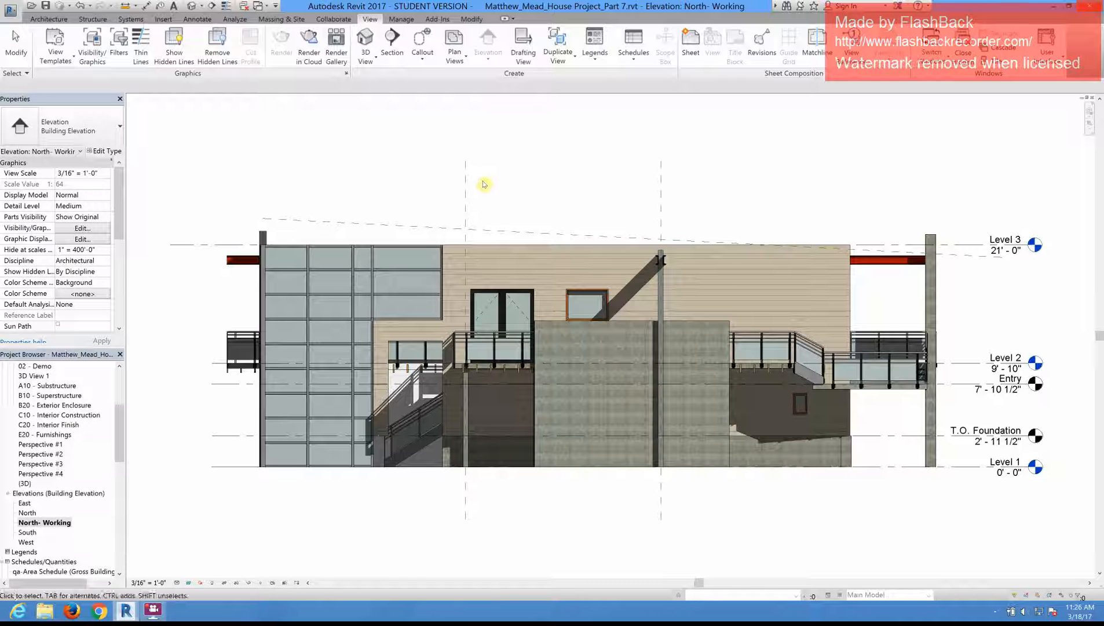
click(486, 231)
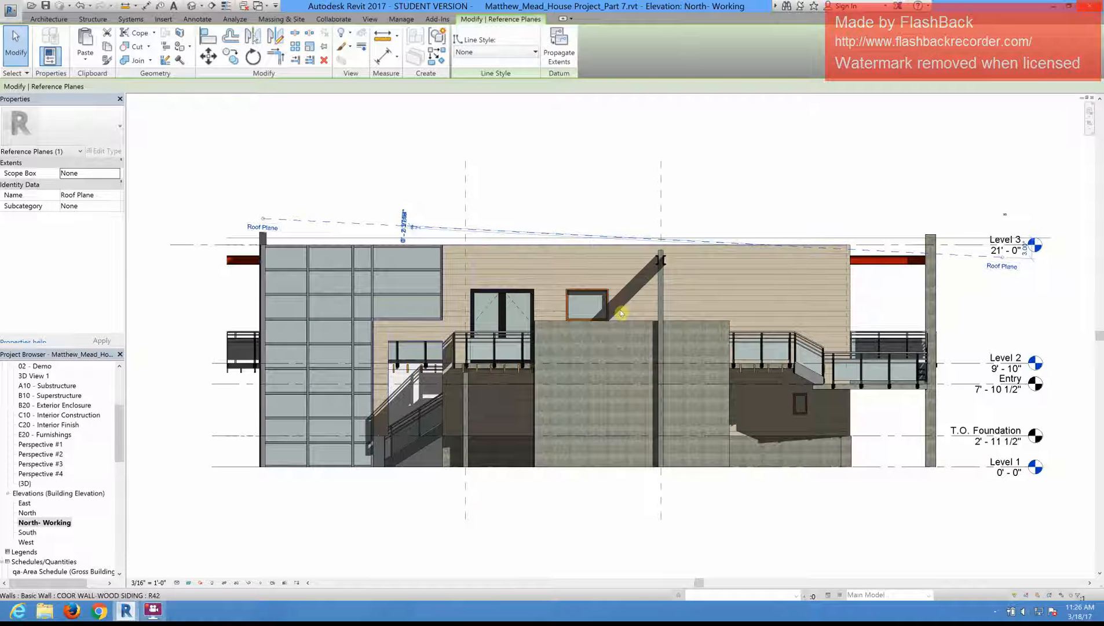
key(Escape)
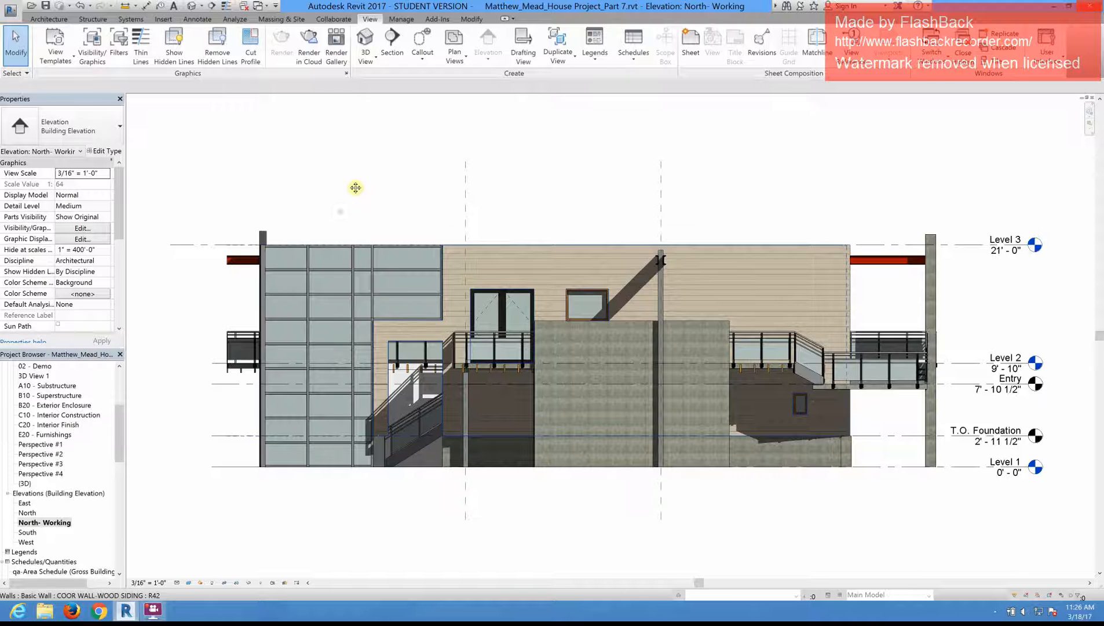
mouse_move(355, 187)
middle_down()
mouse_move(345, 206)
mouse_move(337, 200)
middle_up()
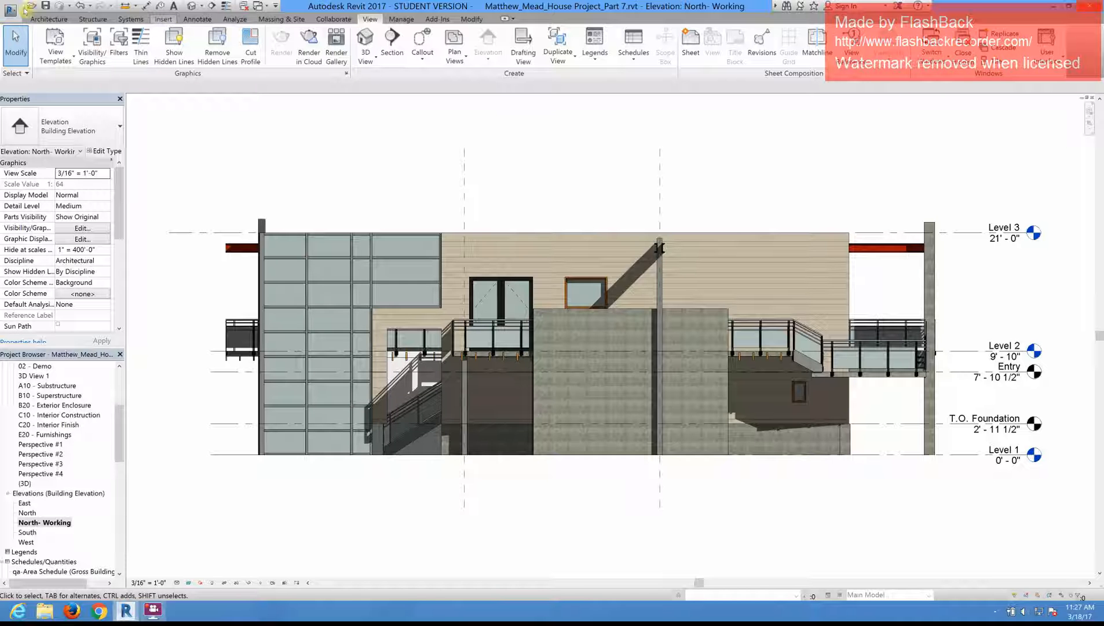
Step: Save the project and draw a horizontal reference plane along the Level 3 line, extending past both sides of the building
click(36, 21)
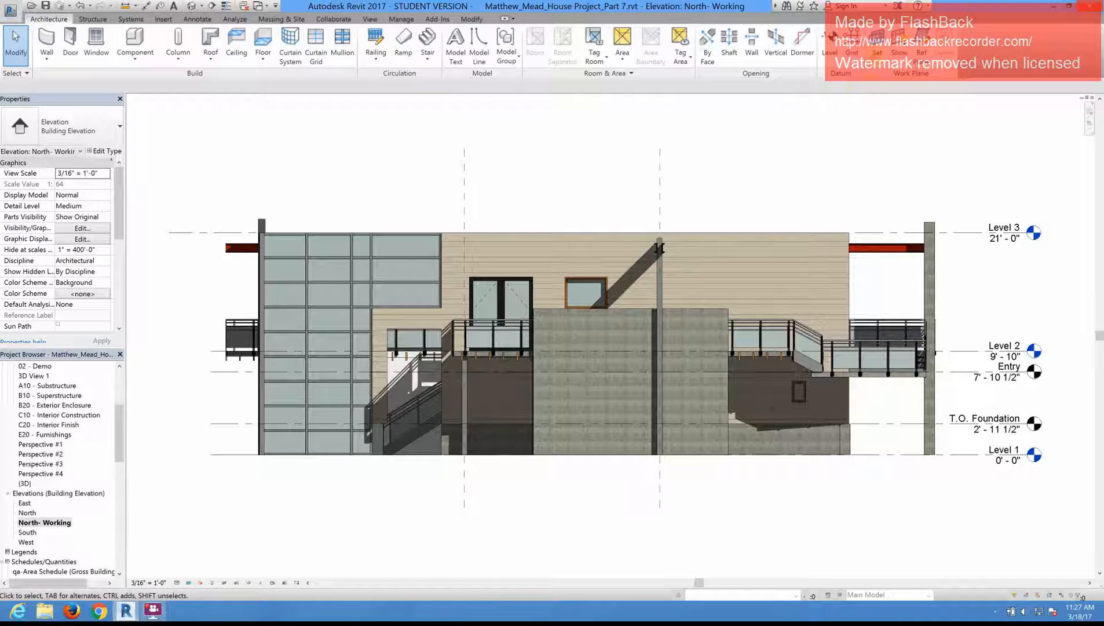
click(923, 52)
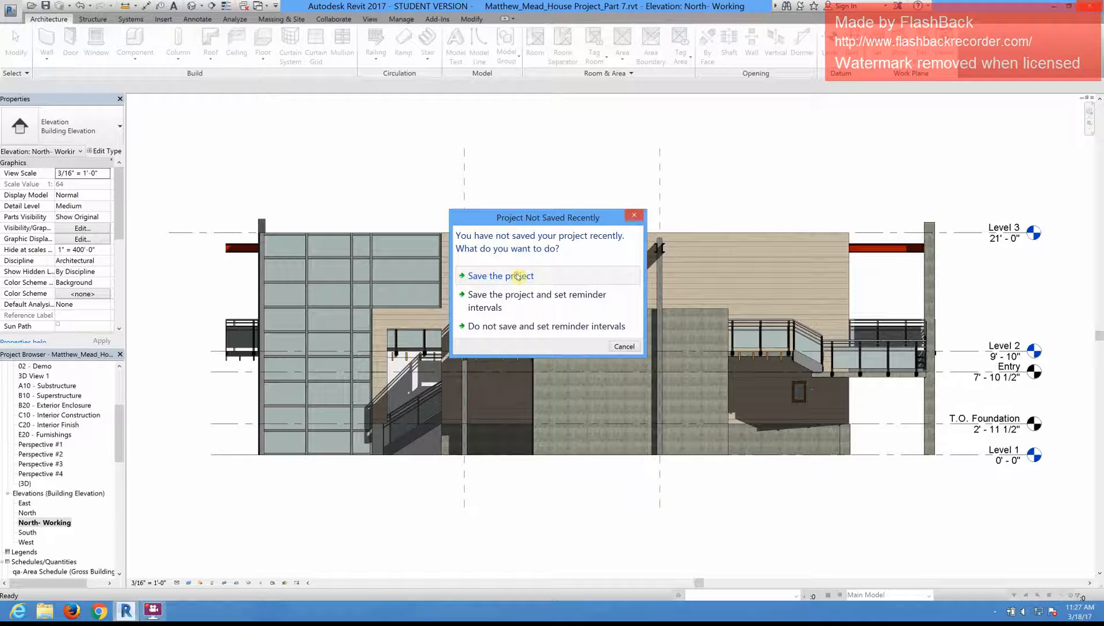
click(519, 277)
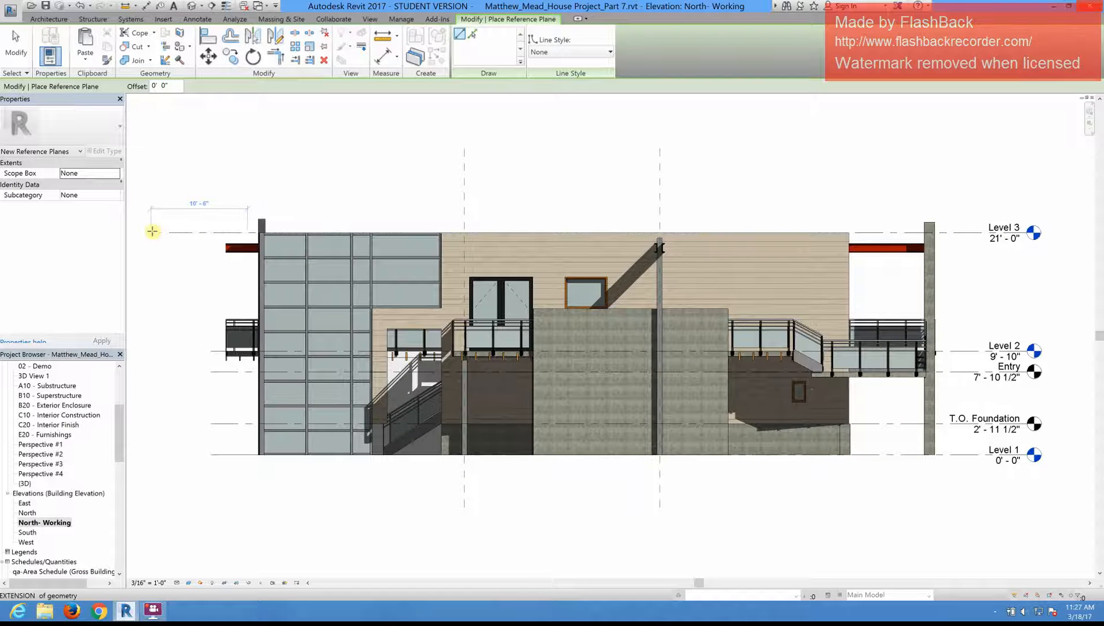
scroll(152, 231, down, 1)
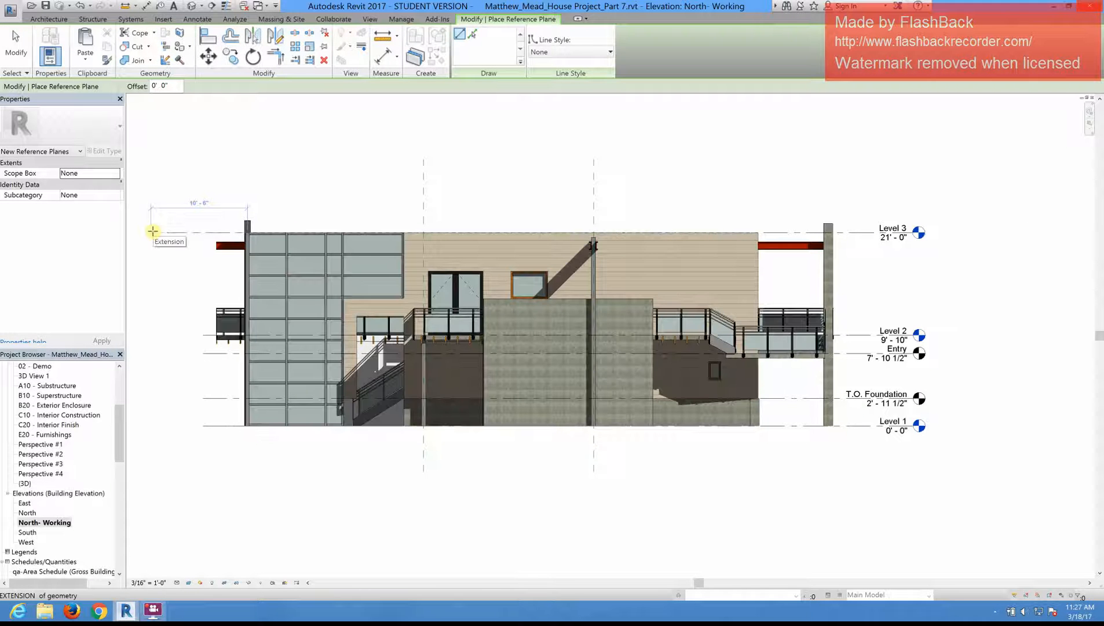
click(152, 231)
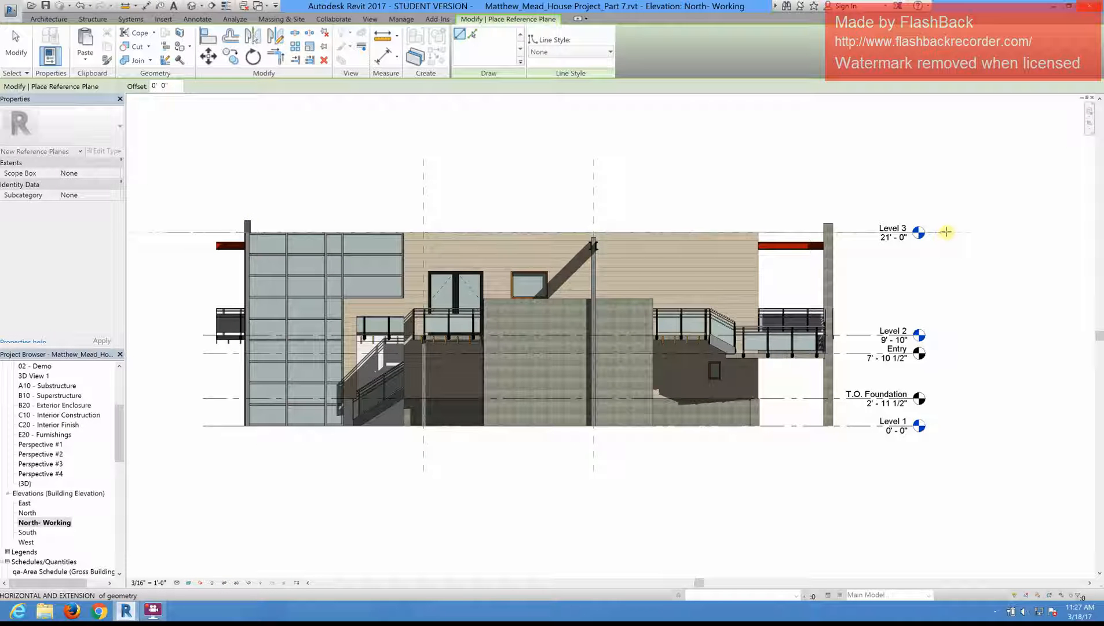
click(946, 231)
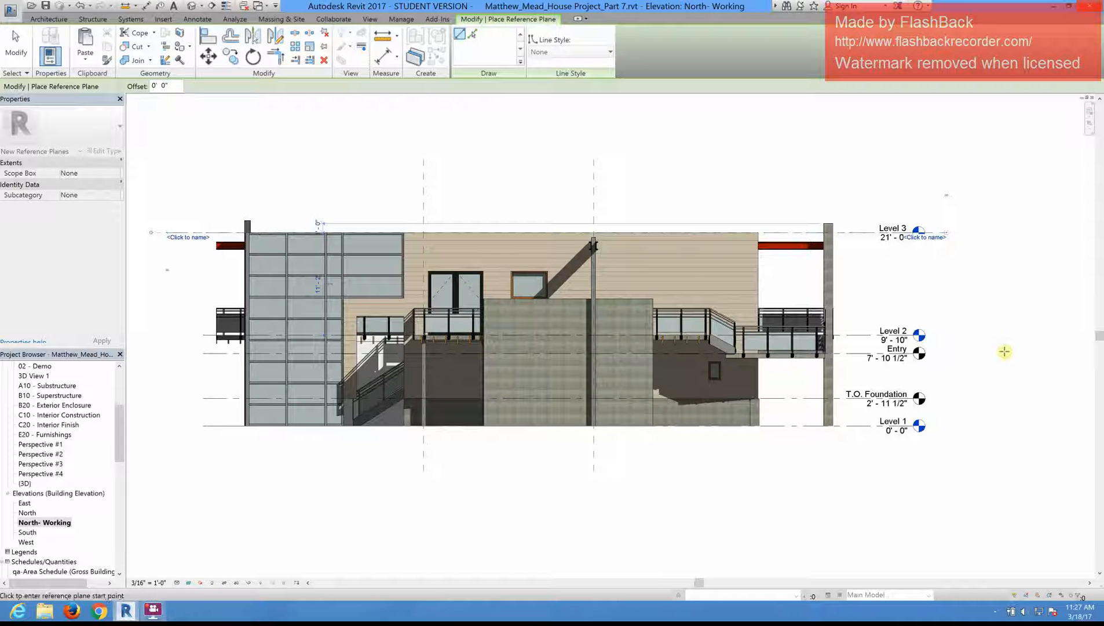
key(Escape)
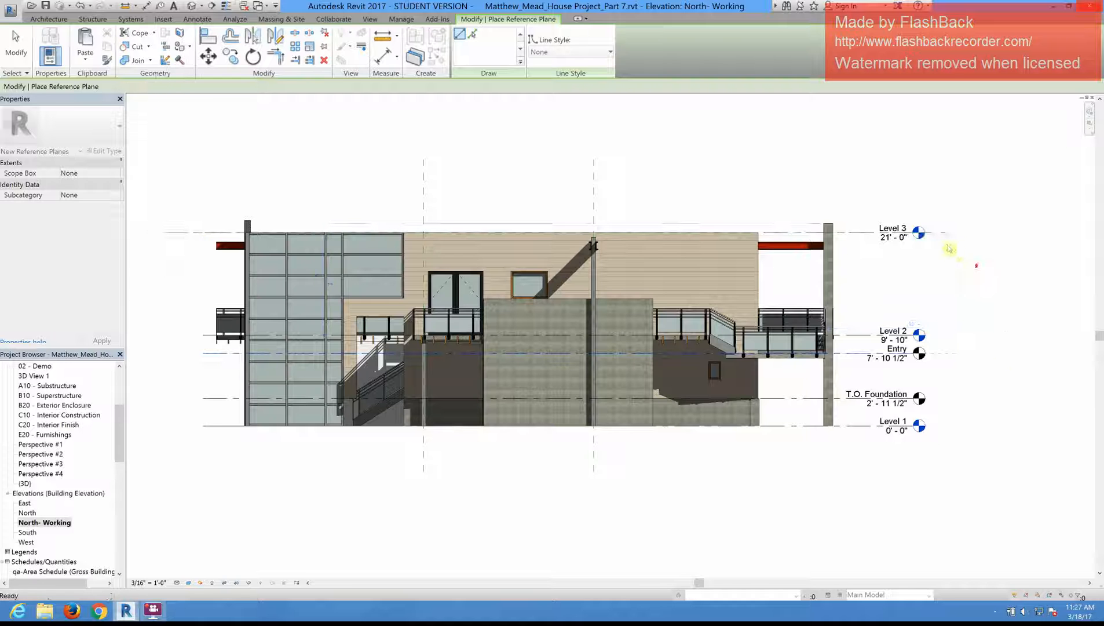
scroll(937, 231, up, 5)
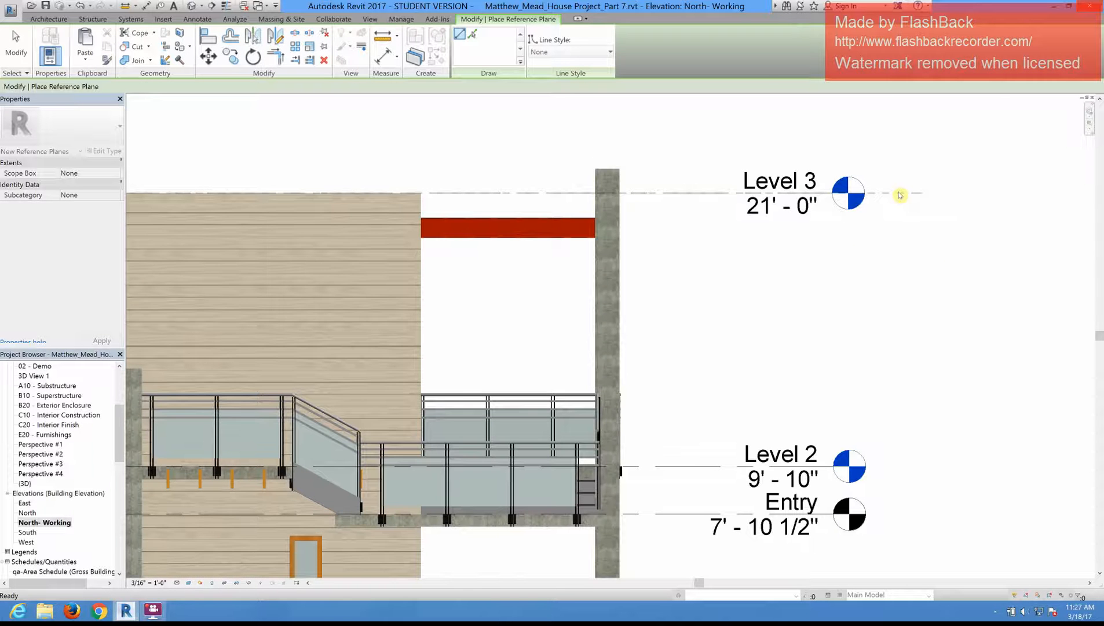
key(Escape)
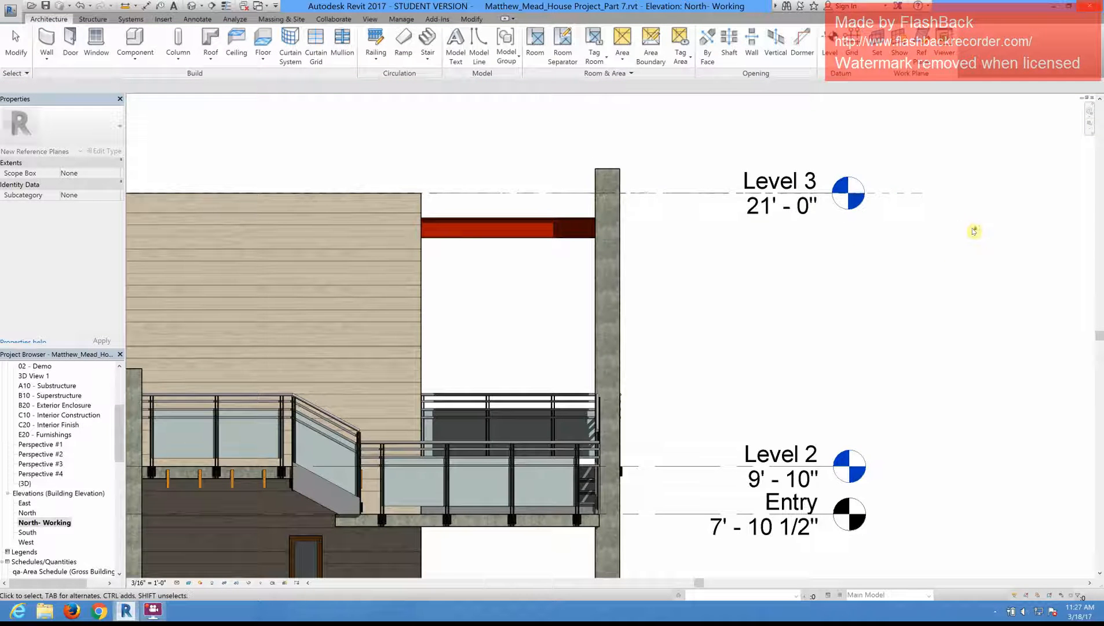
scroll(971, 229, down, 10)
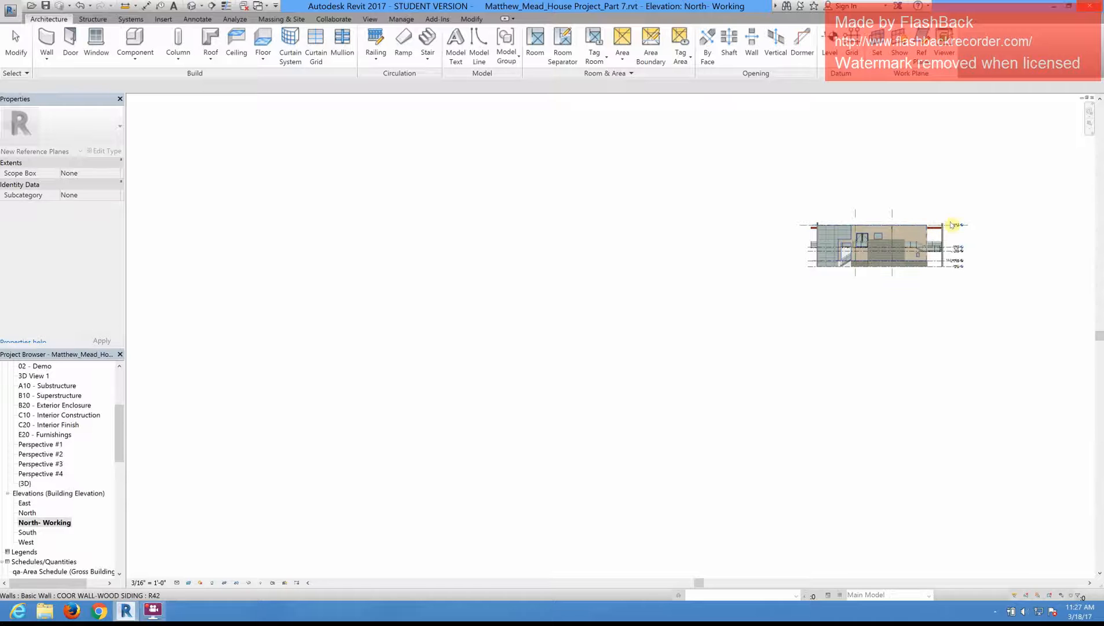
scroll(951, 225, up, 8)
scroll(952, 221, down, 3)
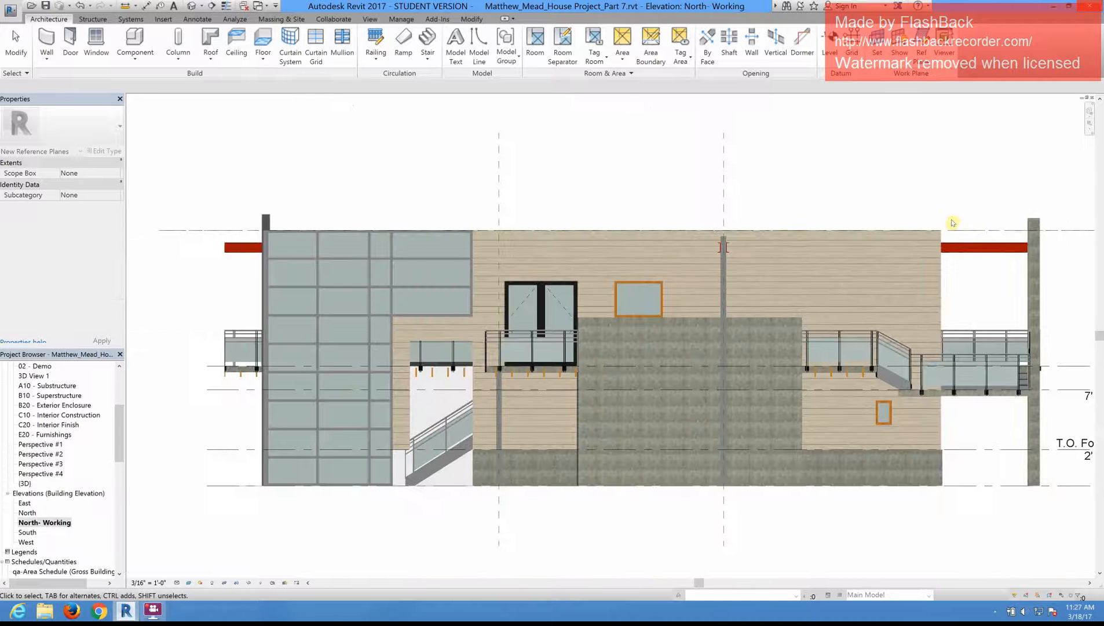
click(477, 126)
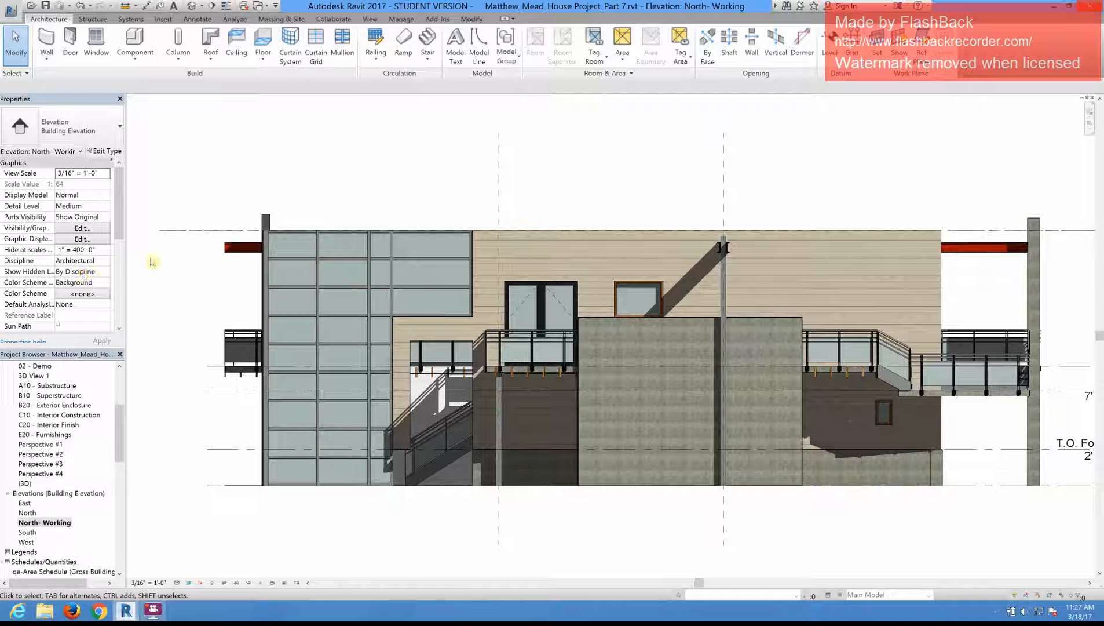
Step: Try to rotate the Level 3 line clockwise by 3.58 degrees in the North- Working elevation
click(169, 231)
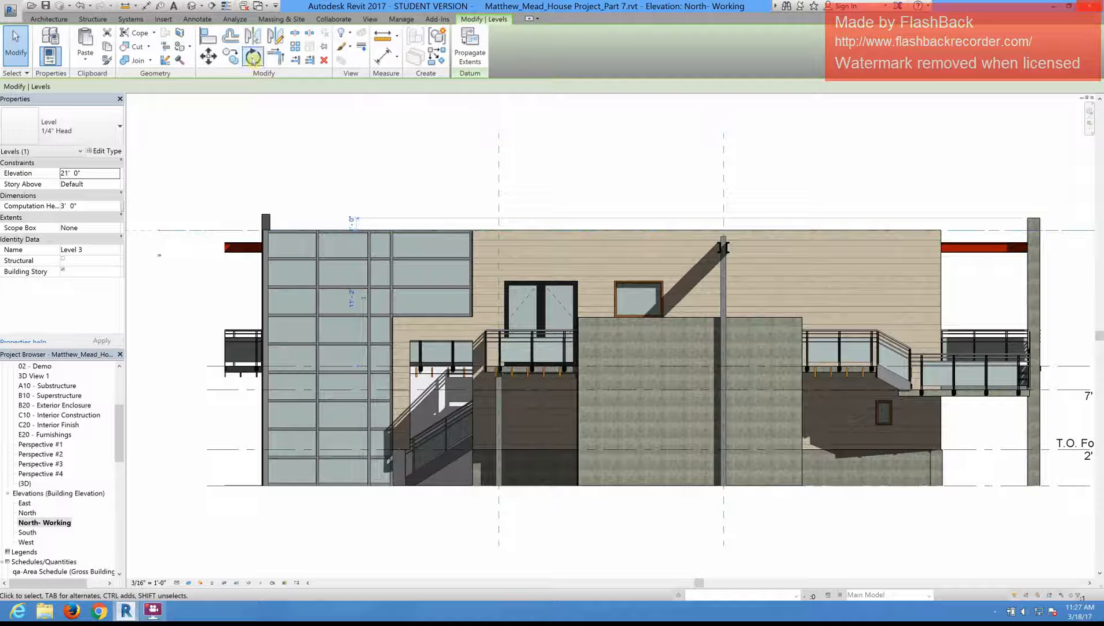
click(252, 58)
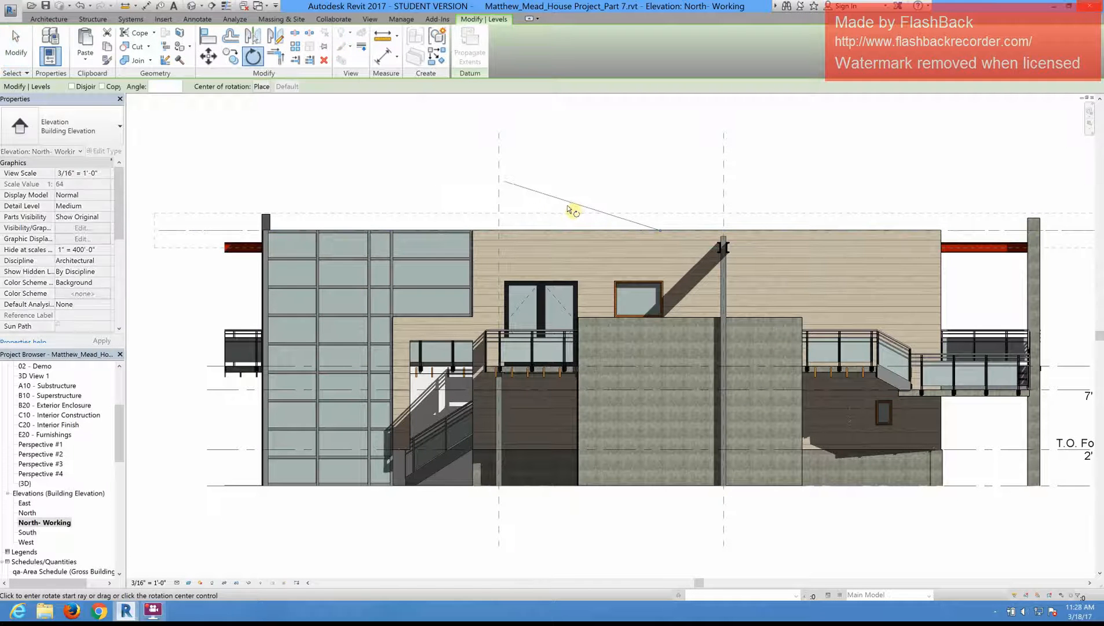
click(568, 203)
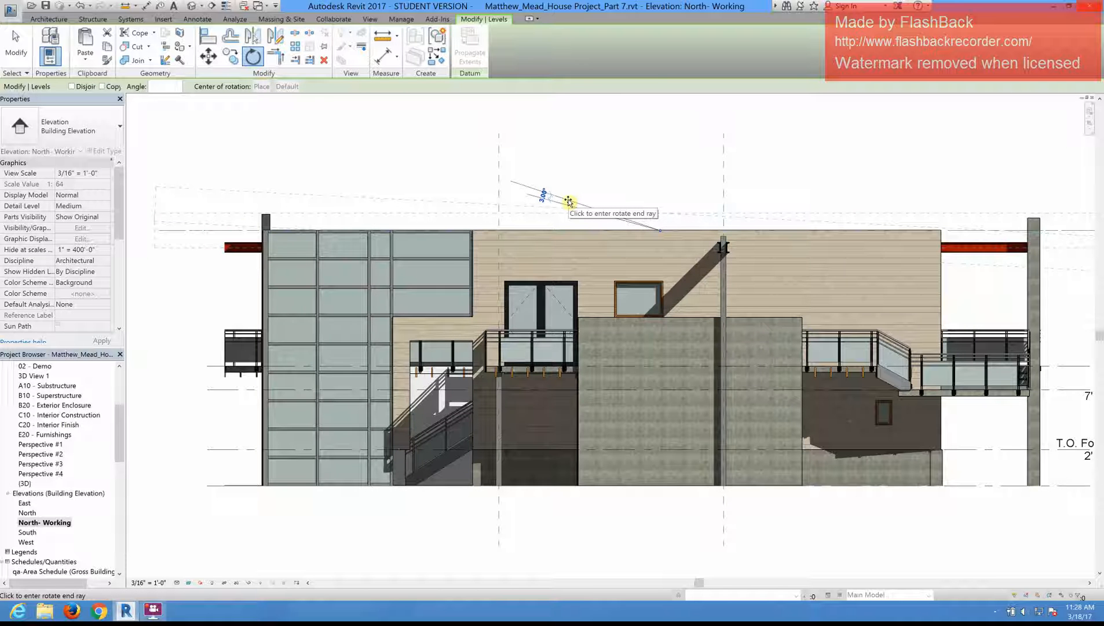
text(3.58)
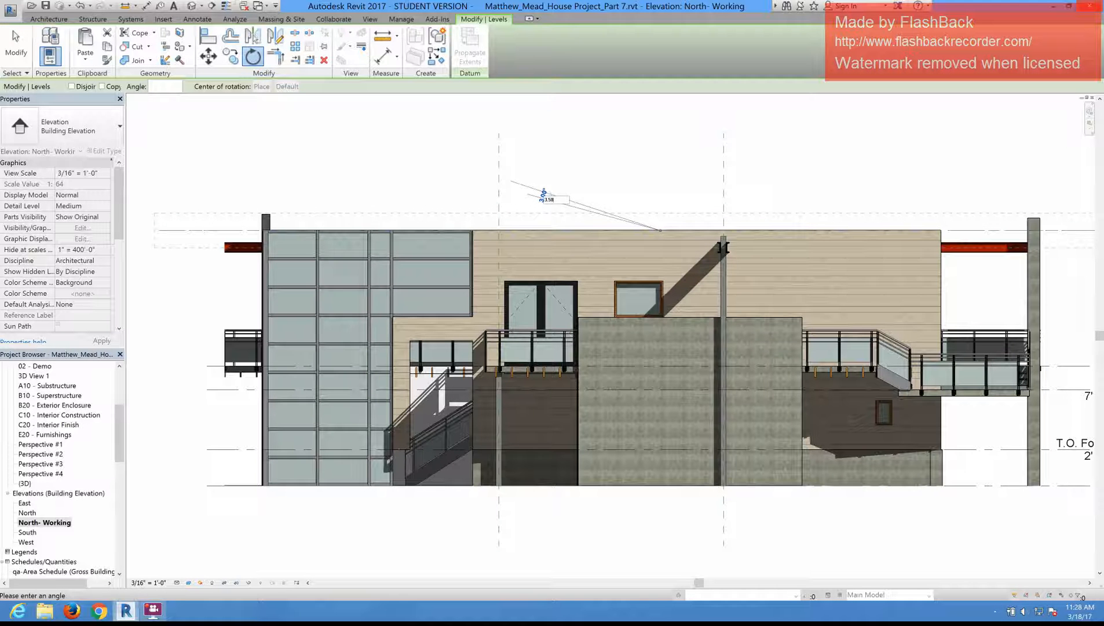
key(Return)
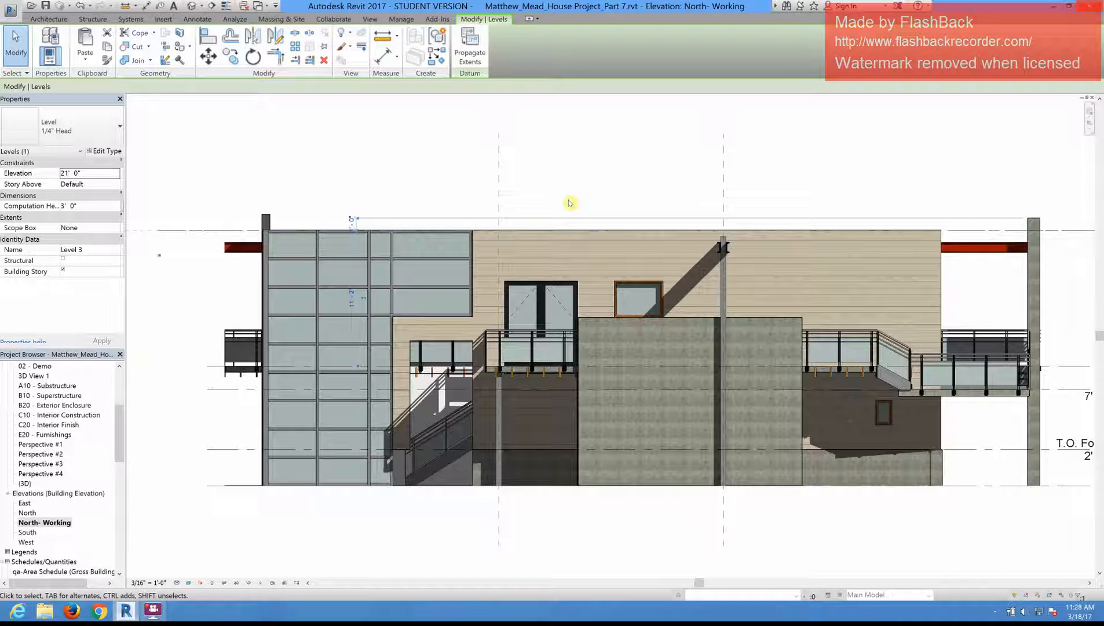
scroll(590, 196, down, 2)
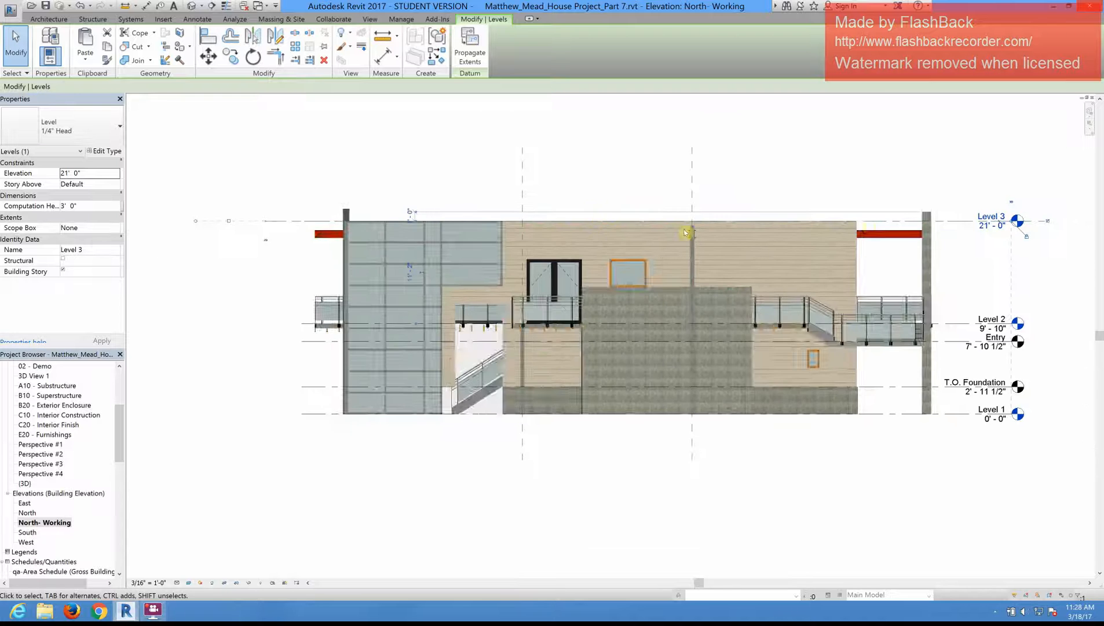
scroll(251, 246, up, 1)
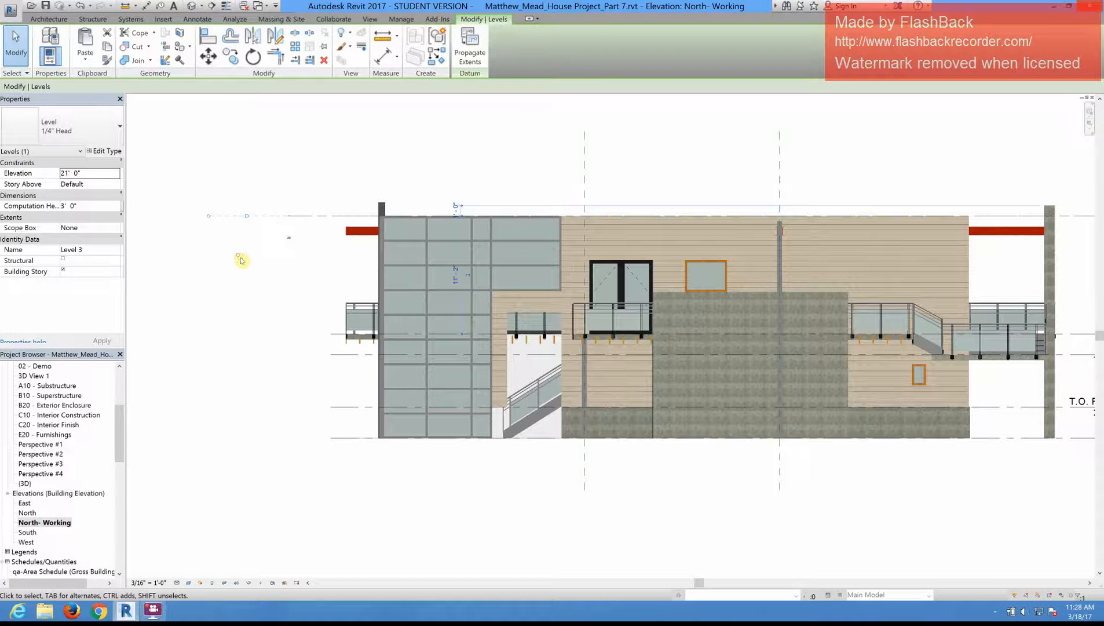
click(326, 295)
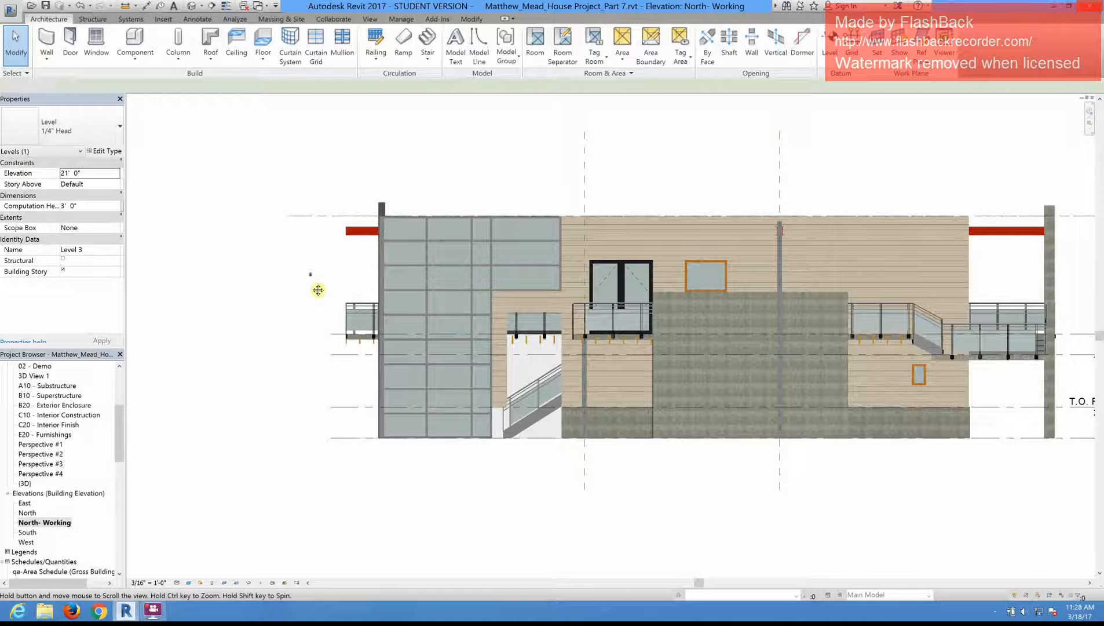
Step: Rotate the horizontal reference plane overlapping the Level 3 line 3.58 degrees clockwise about its midpoint
middle_drag(316, 291, 275, 298)
scroll(261, 231, up, 1)
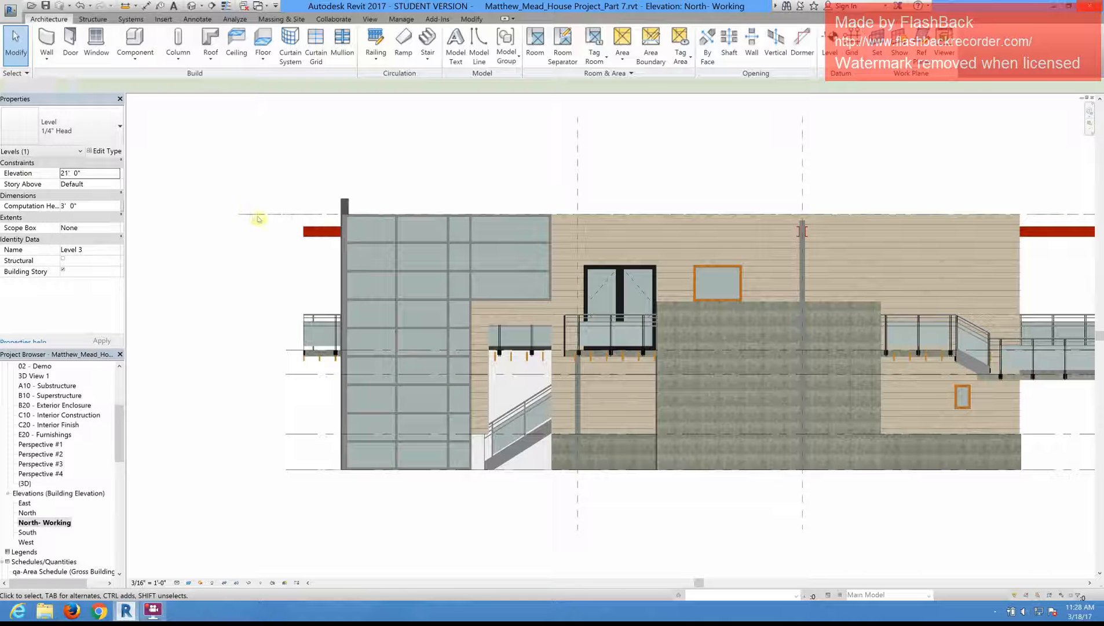
scroll(252, 220, up, 1)
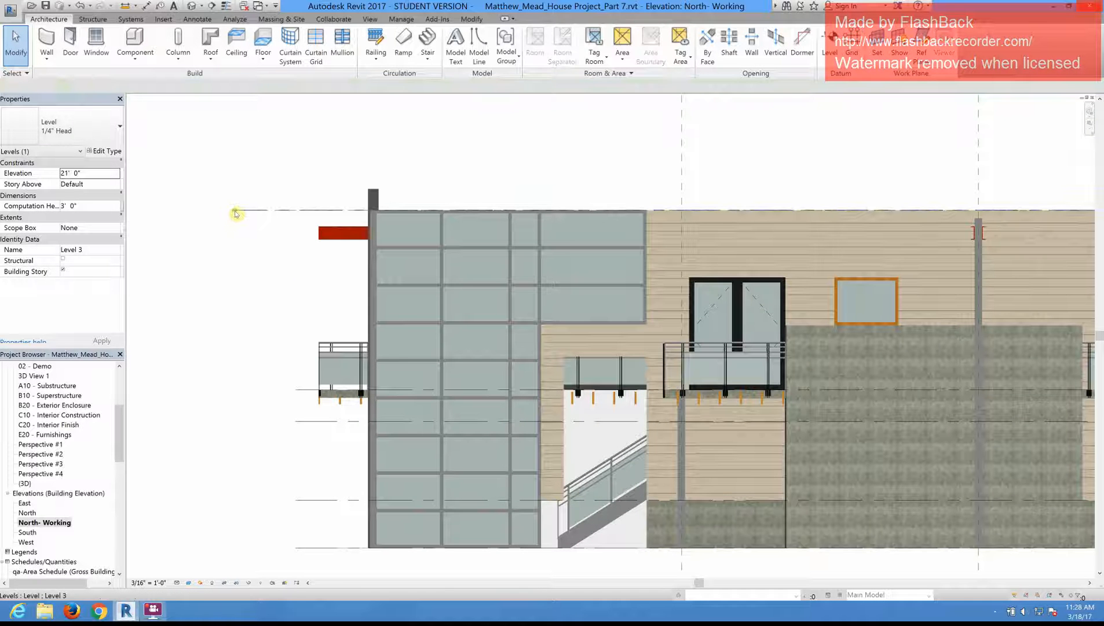
click(236, 213)
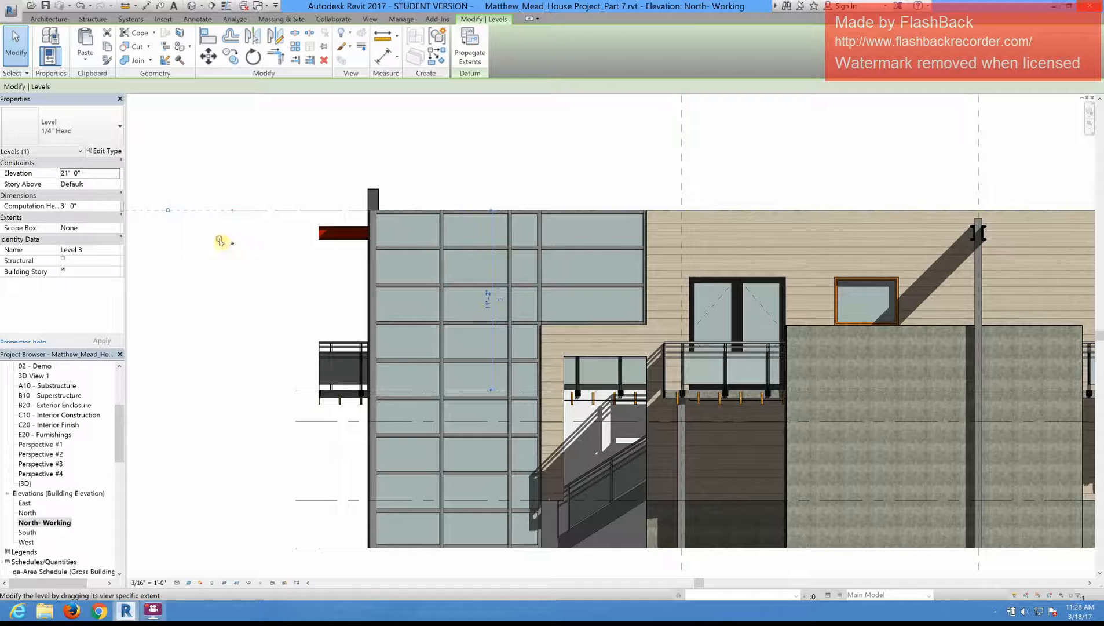
click(248, 221)
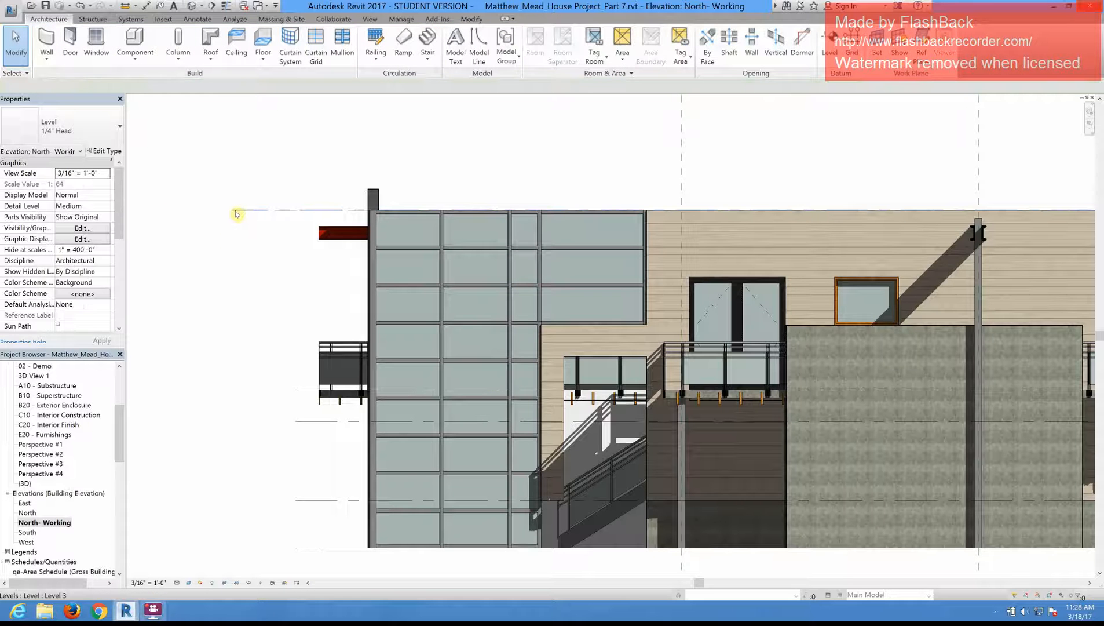
click(238, 212)
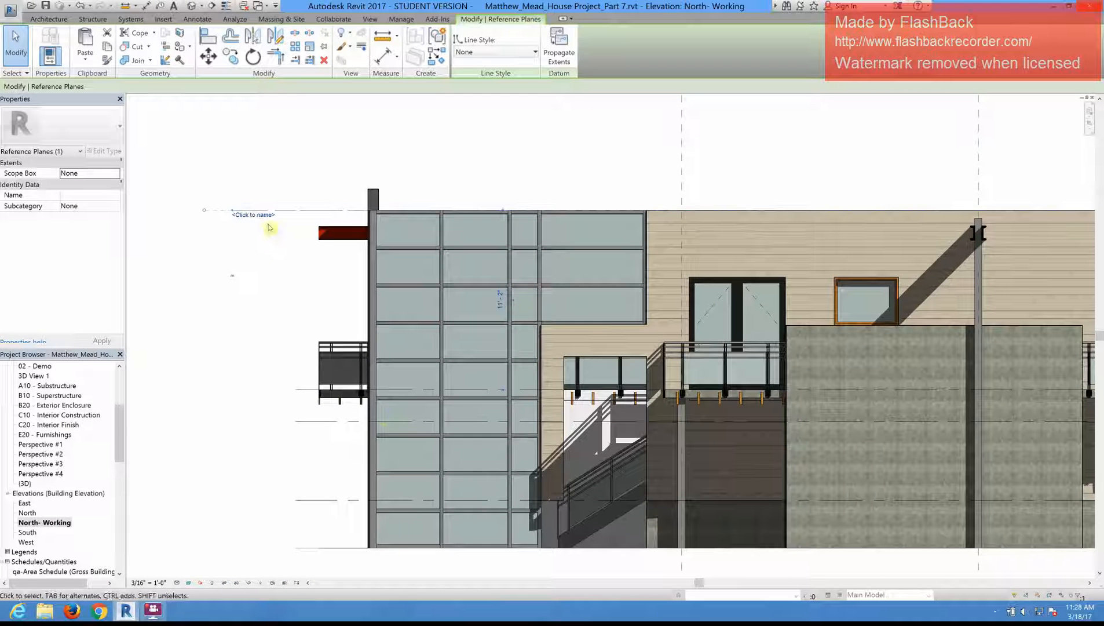
scroll(283, 234, down, 3)
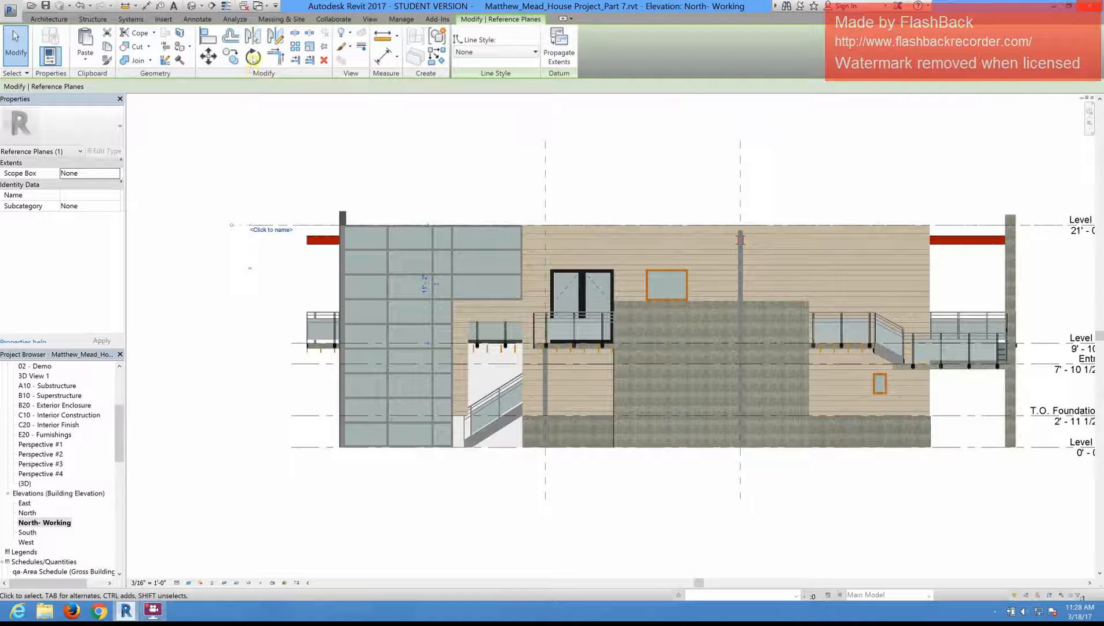
key(r)
key(o)
click(377, 174)
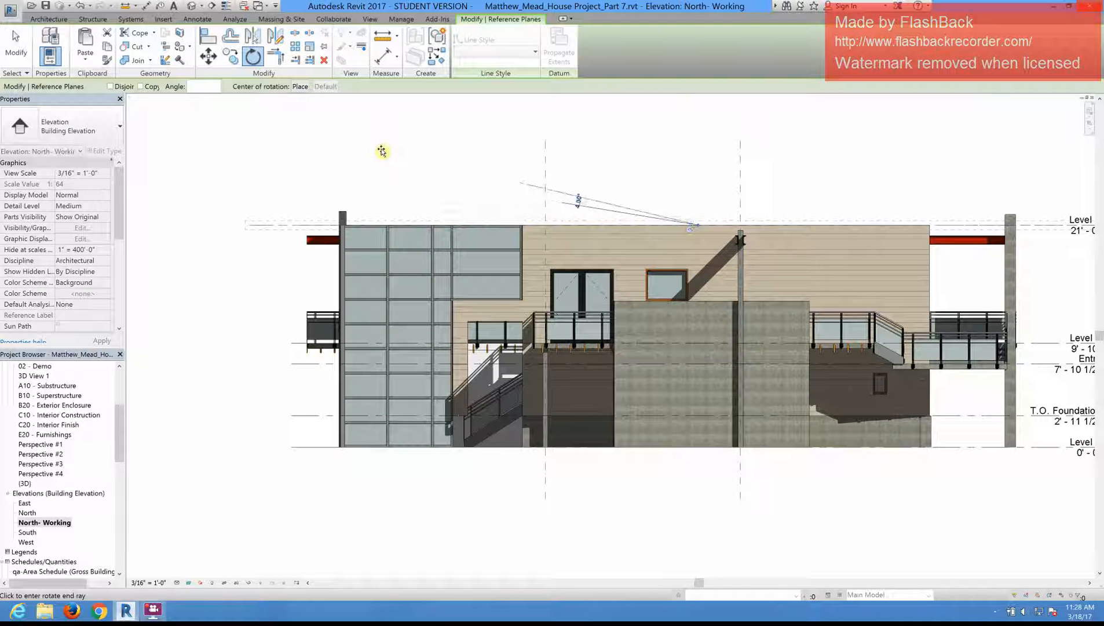
text(3.58)
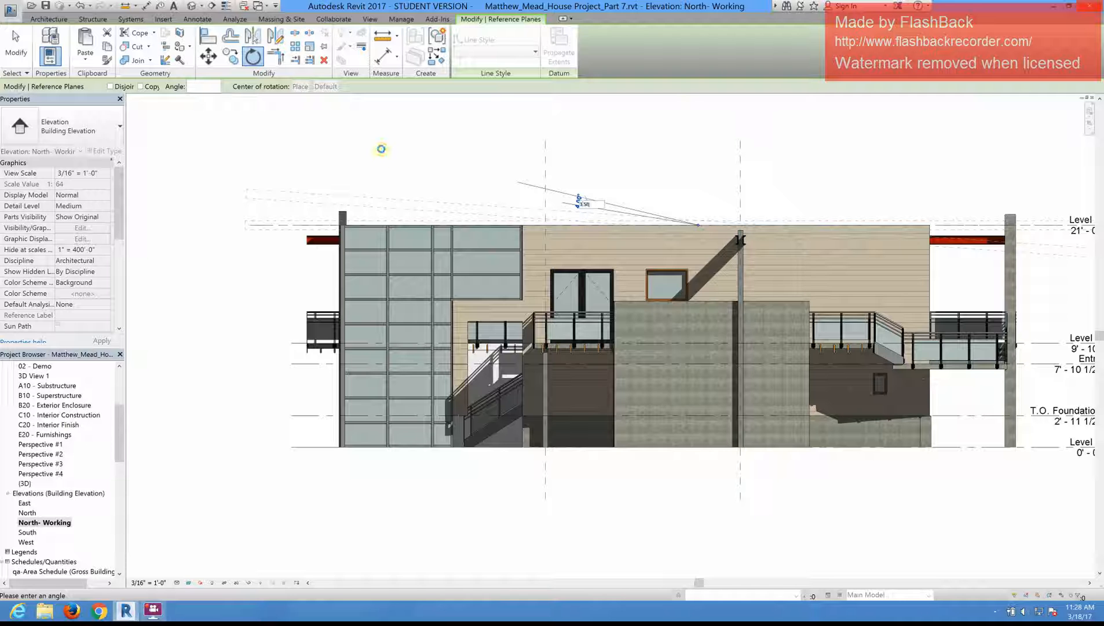
key(Return)
click(227, 295)
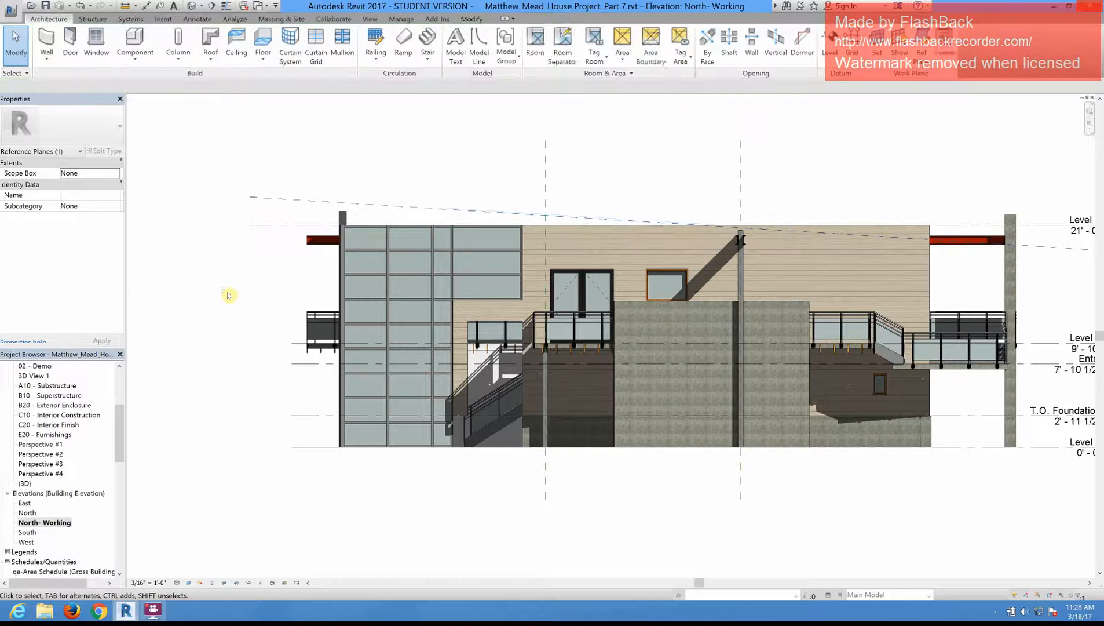
Step: Name the sloped reference plane Lower Roof Plane
scroll(298, 210, down, 1)
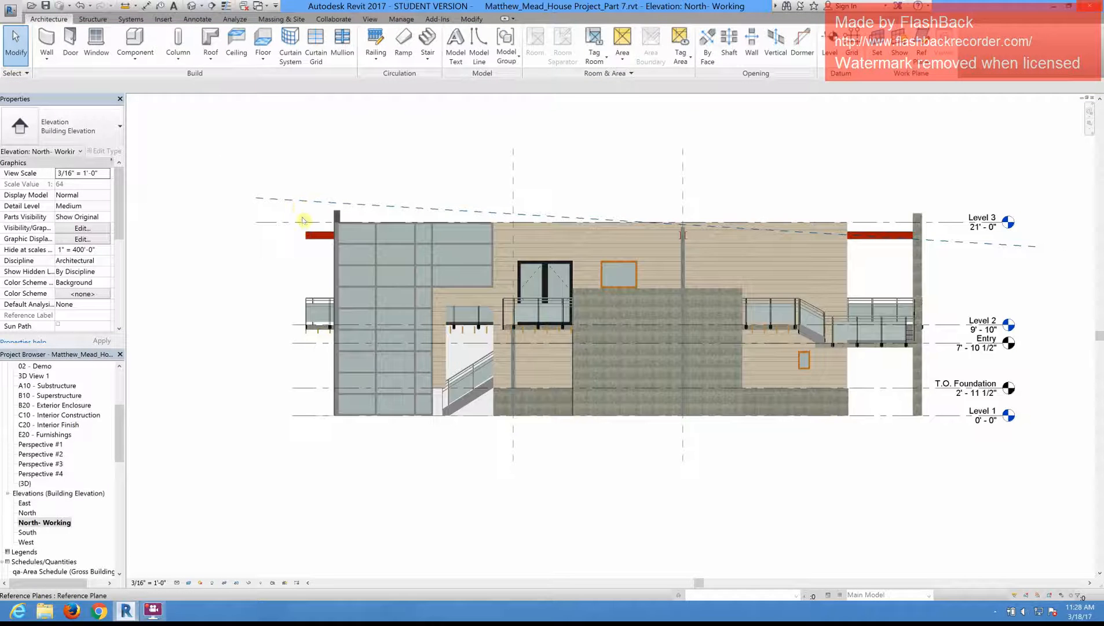
click(303, 220)
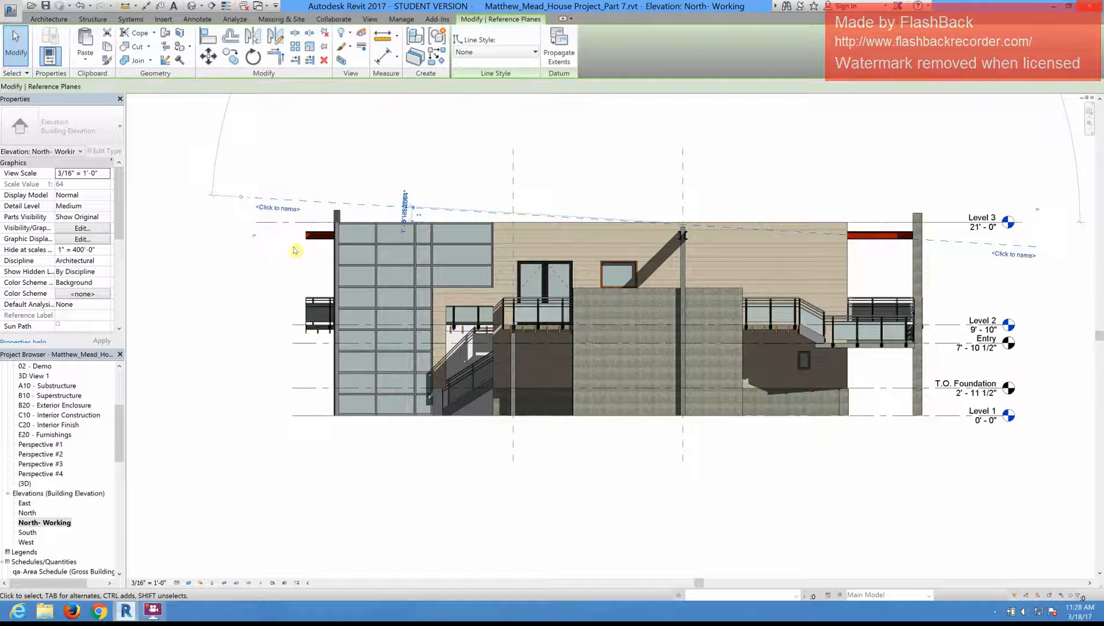
scroll(283, 236, up, 3)
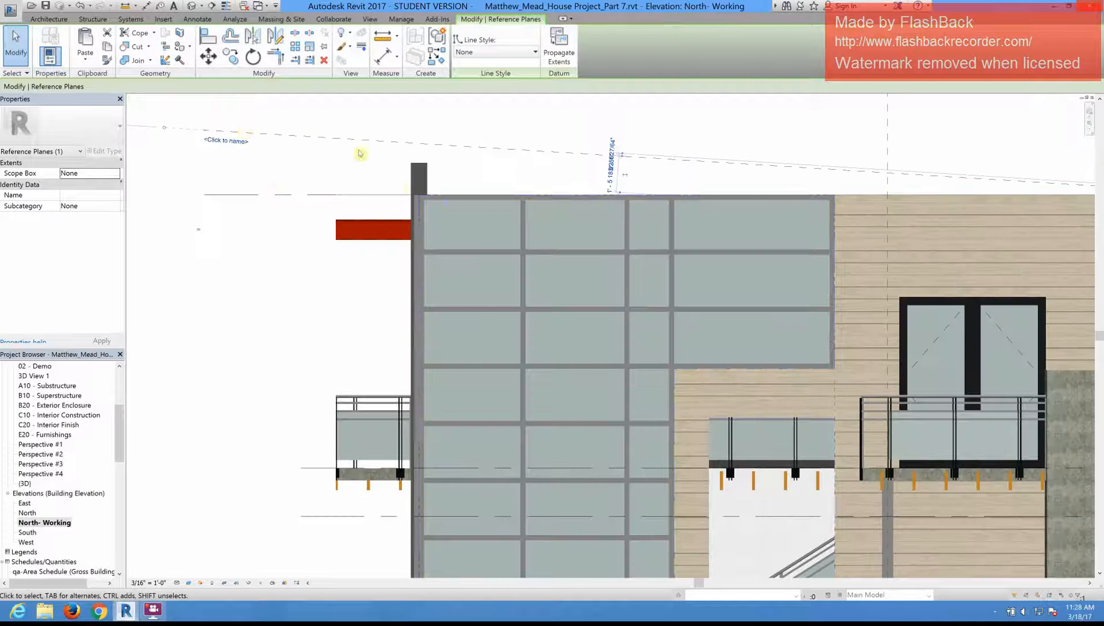
click(225, 144)
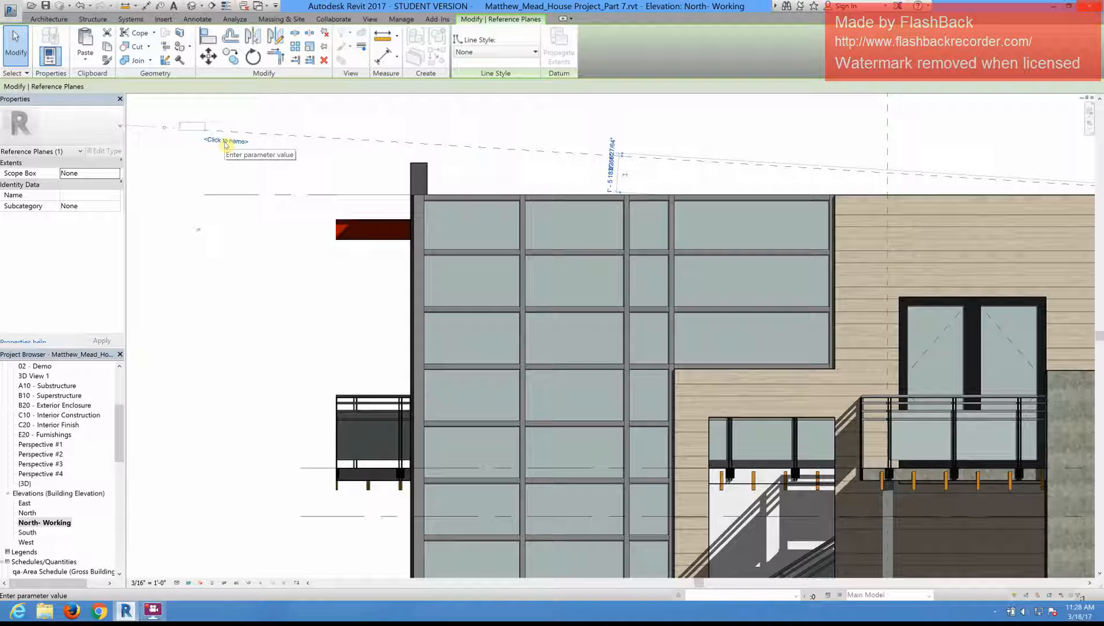
text(Lower)
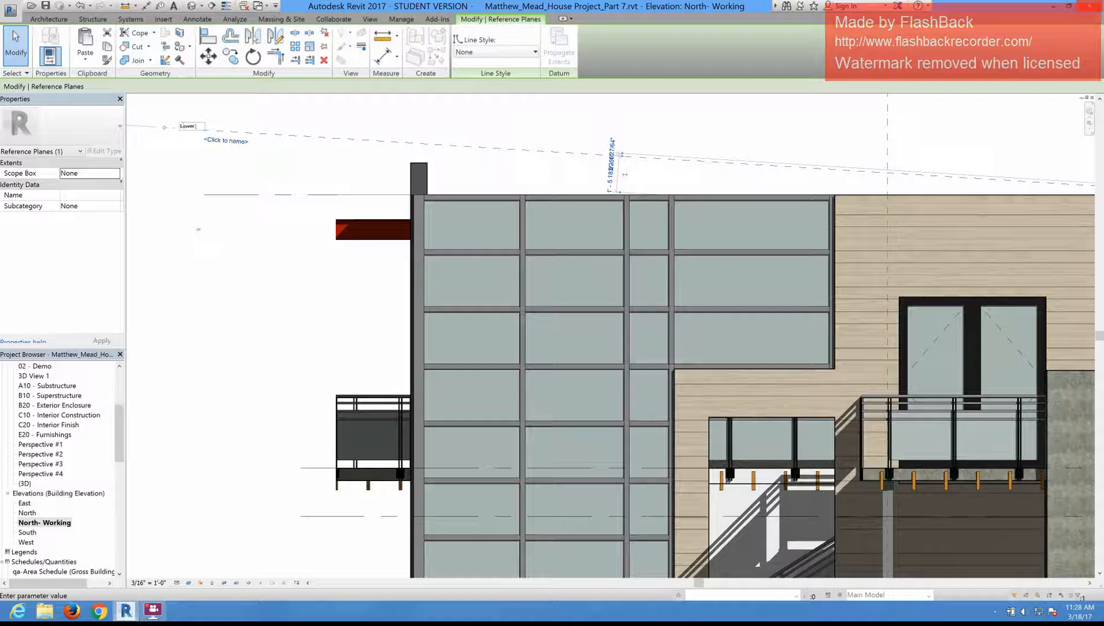
text( Re)
key(Return)
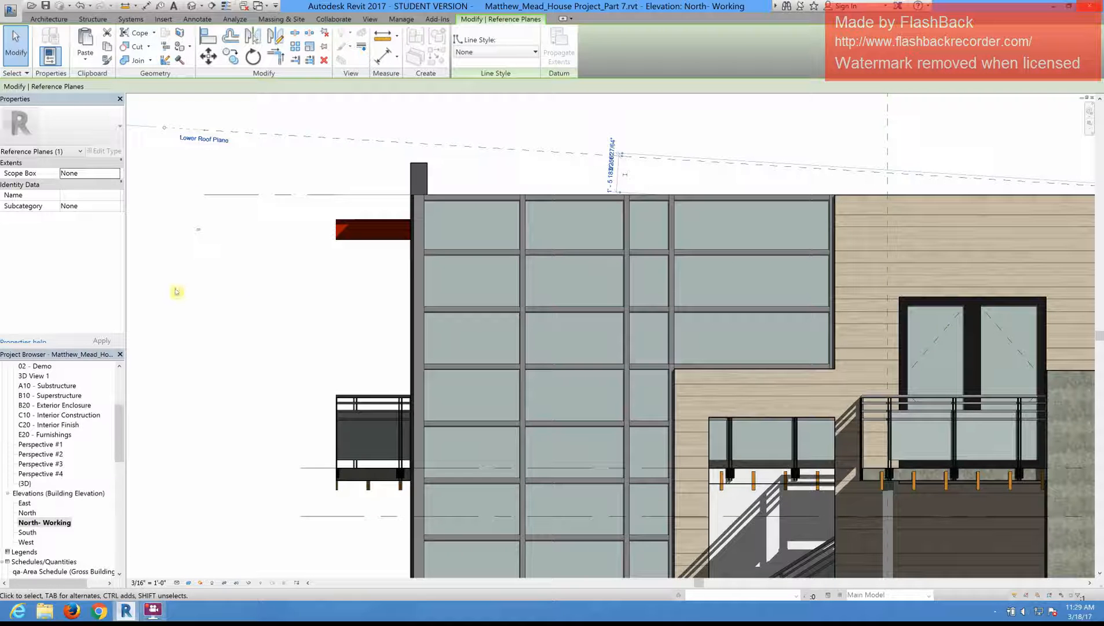
click(564, 115)
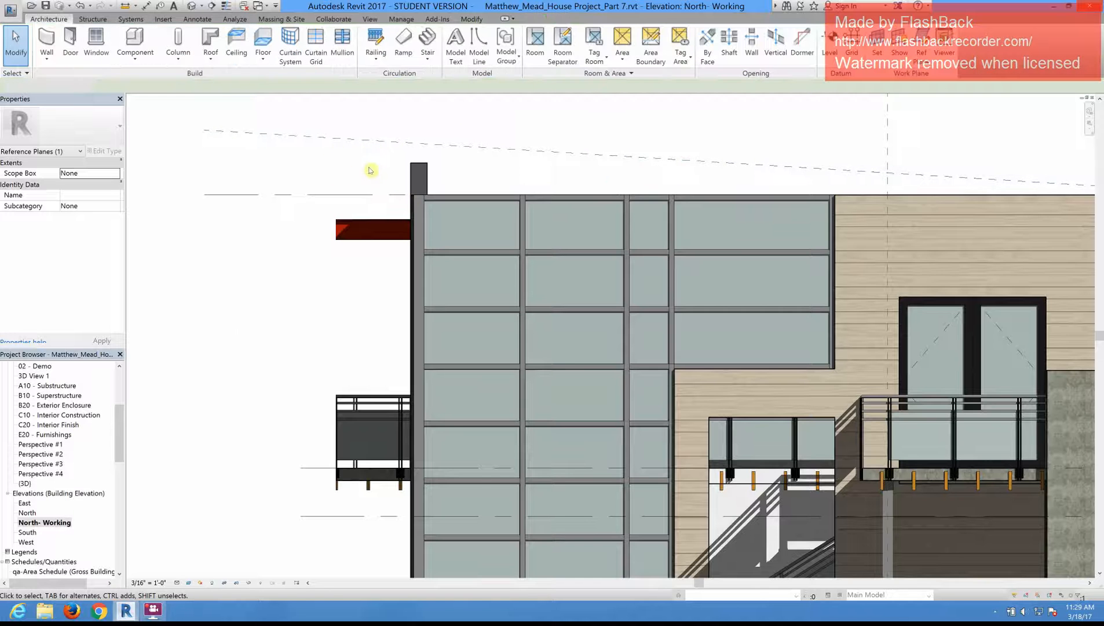
Step: Add an angular dimension between the sloped reference plane and the Level 3 line, placed just outside the curtain wall end of the building
scroll(331, 119, down, 2)
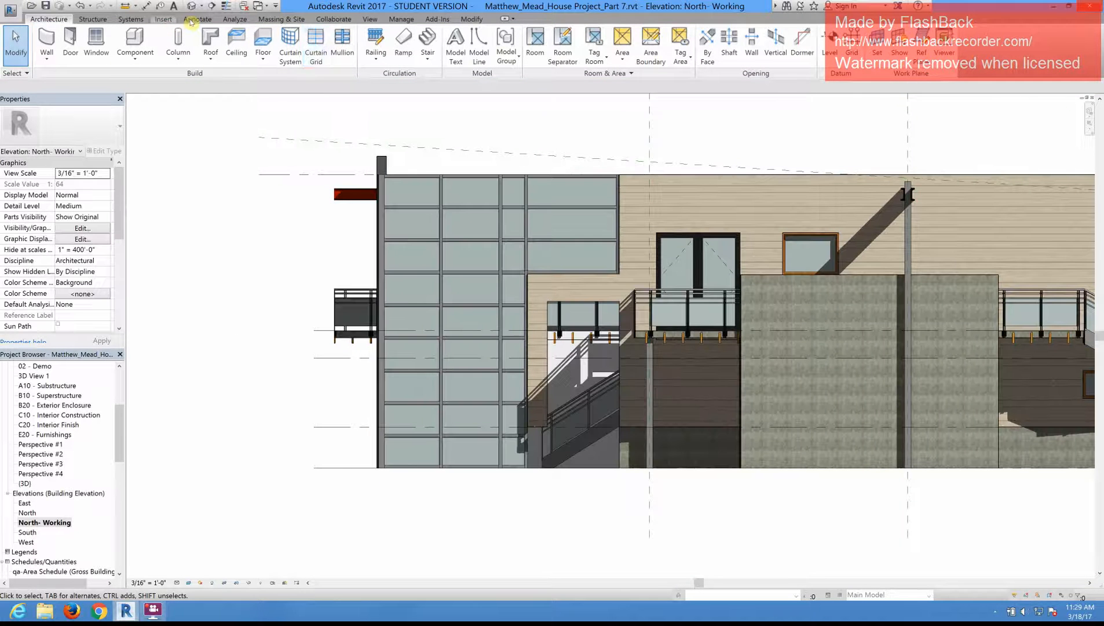
click(197, 19)
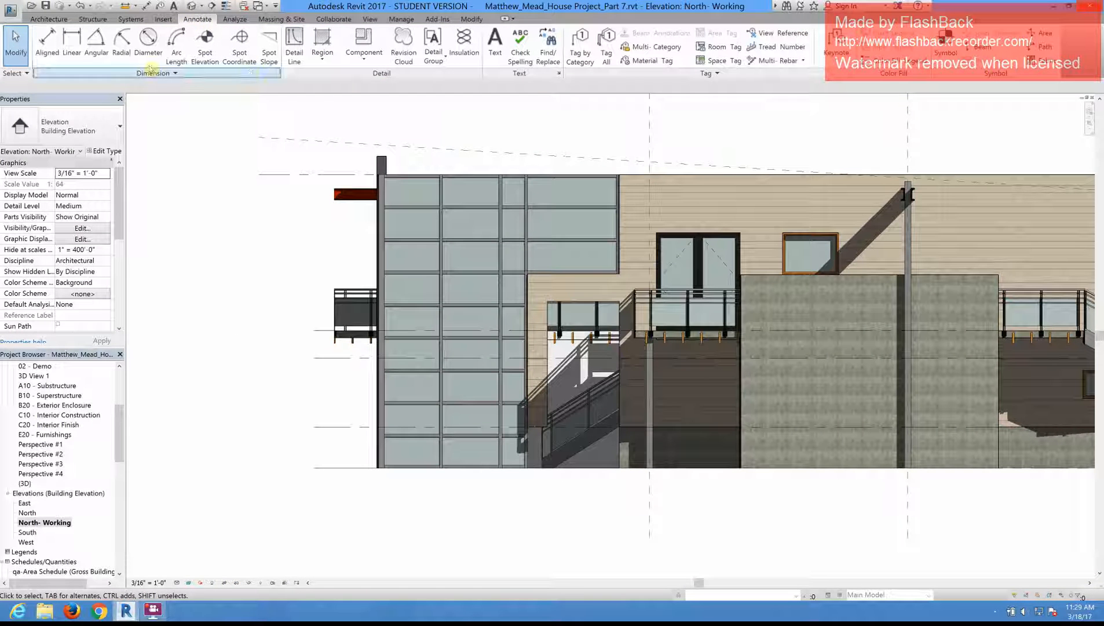
click(96, 44)
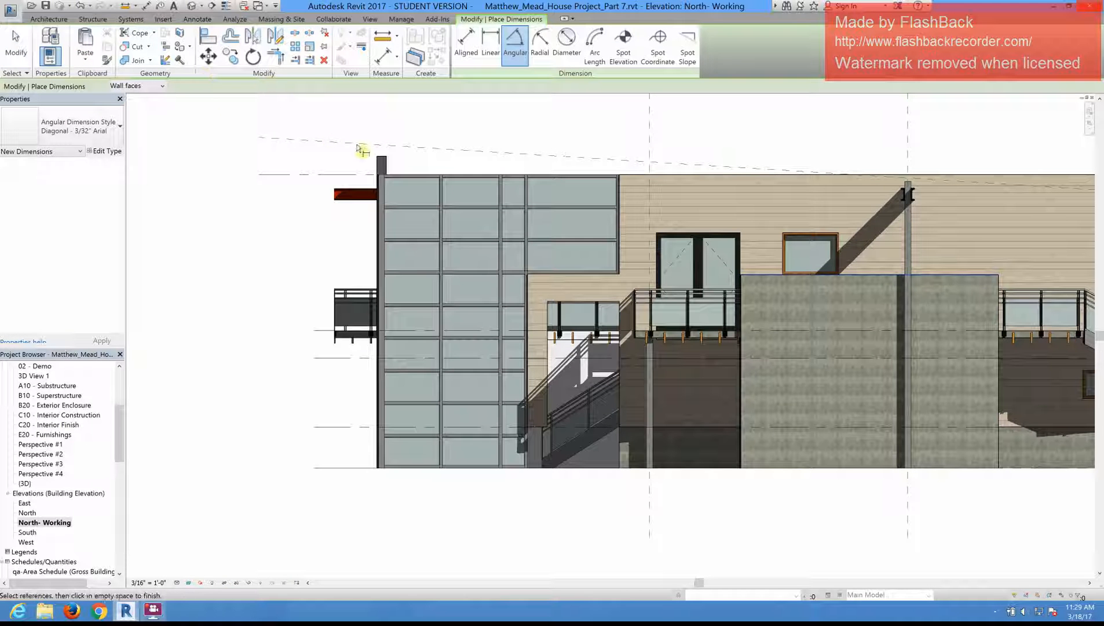
scroll(360, 150, up, 2)
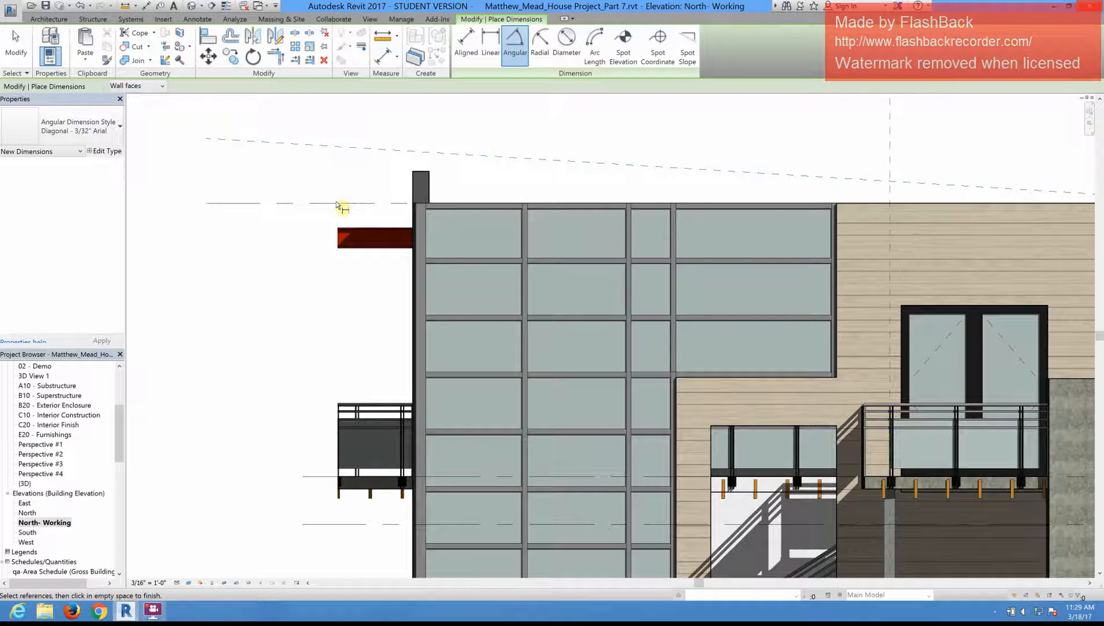
click(336, 204)
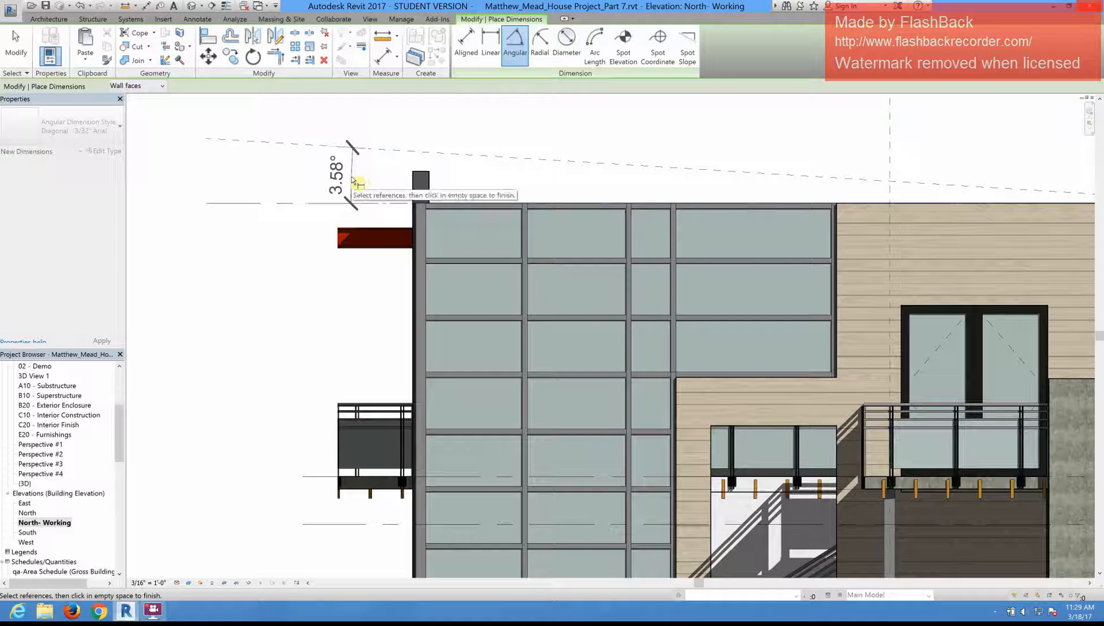
click(354, 177)
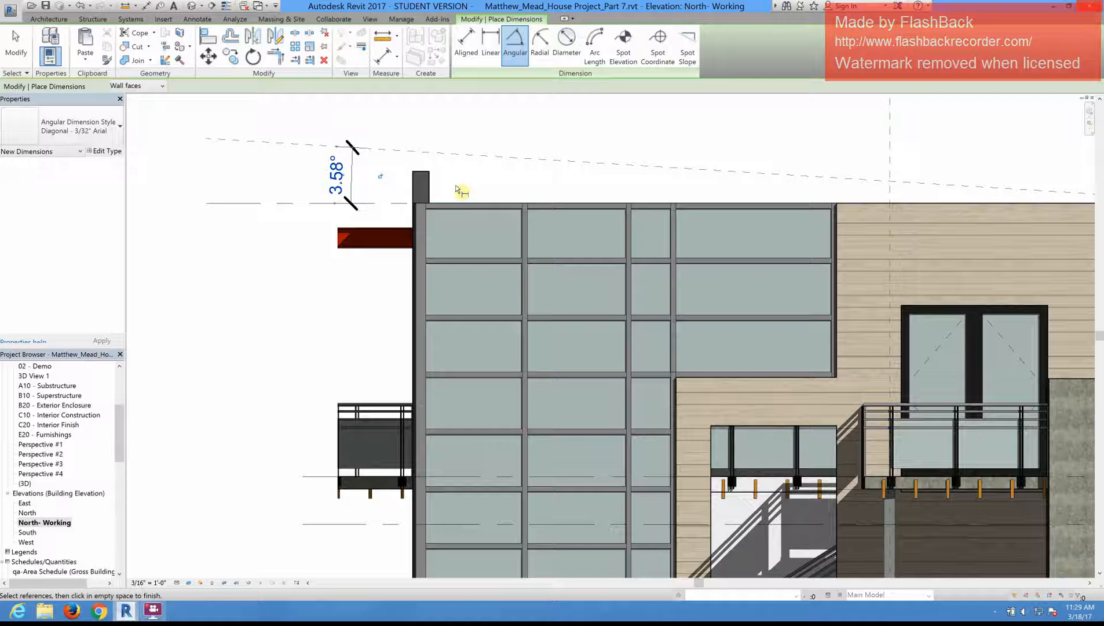
scroll(282, 204, down, 2)
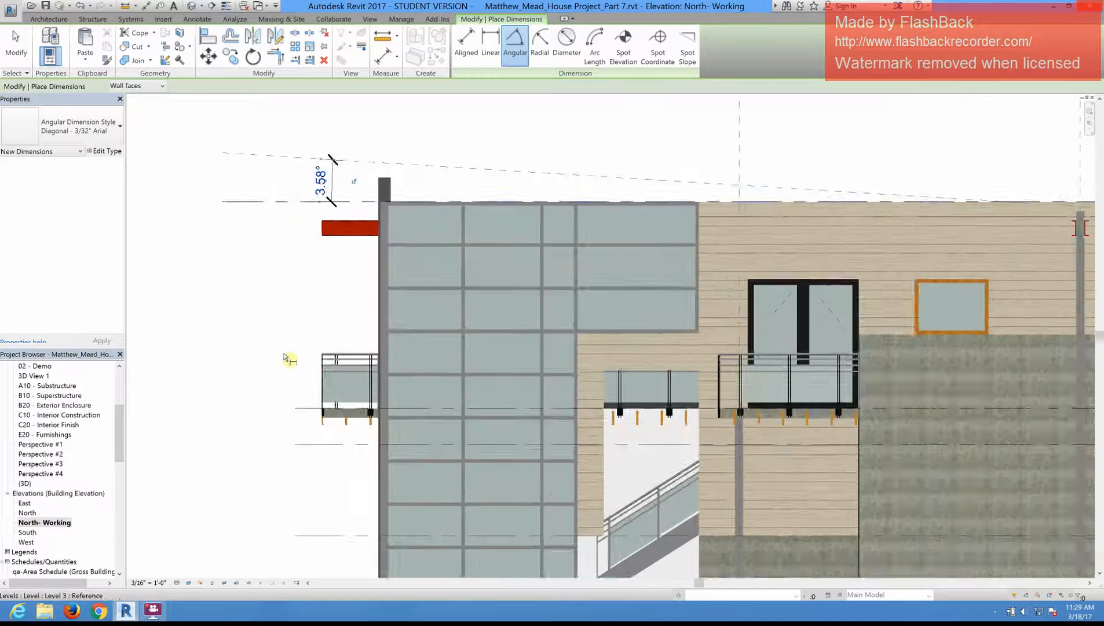
scroll(292, 356, down, 1)
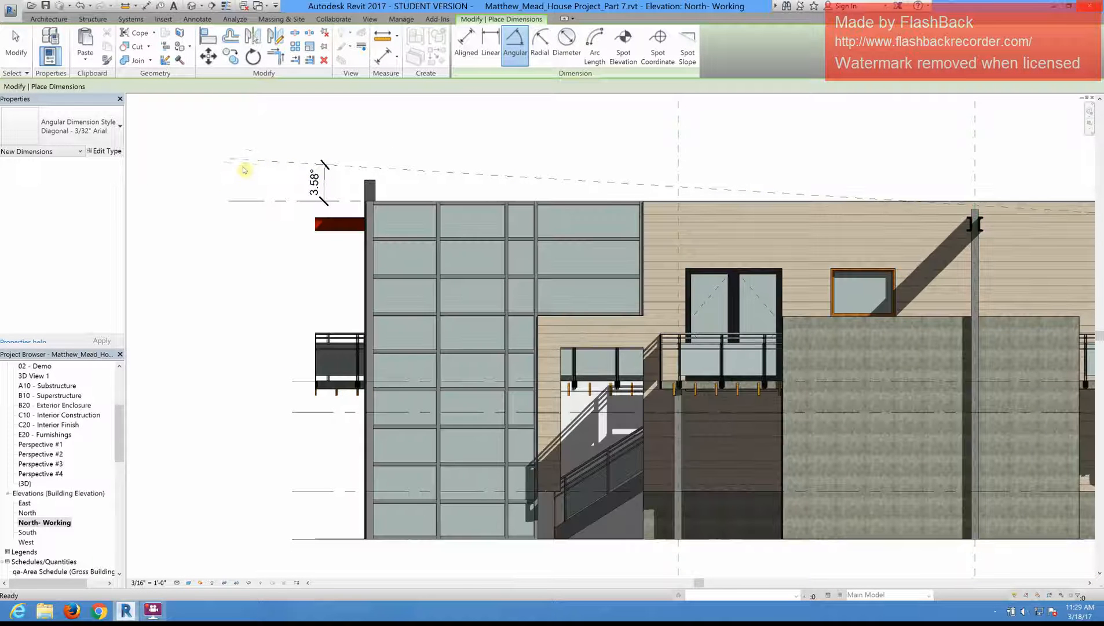
key(Escape)
Step: Create a second sloped reference plane by picking the Lower Roof Plane with an offset of 10 inches above it
click(249, 161)
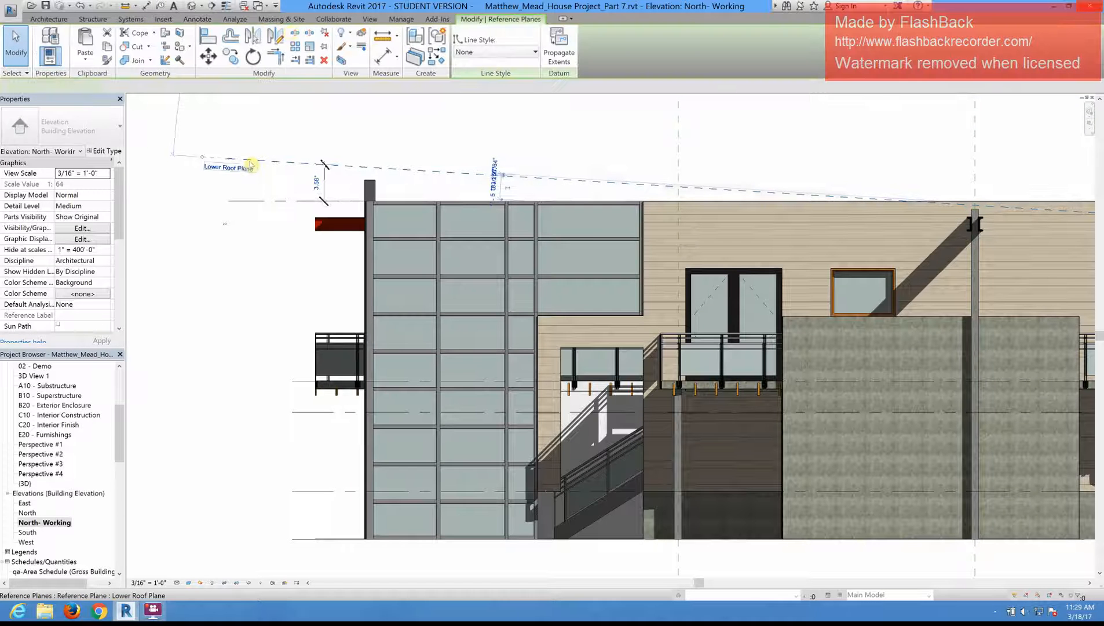
click(49, 18)
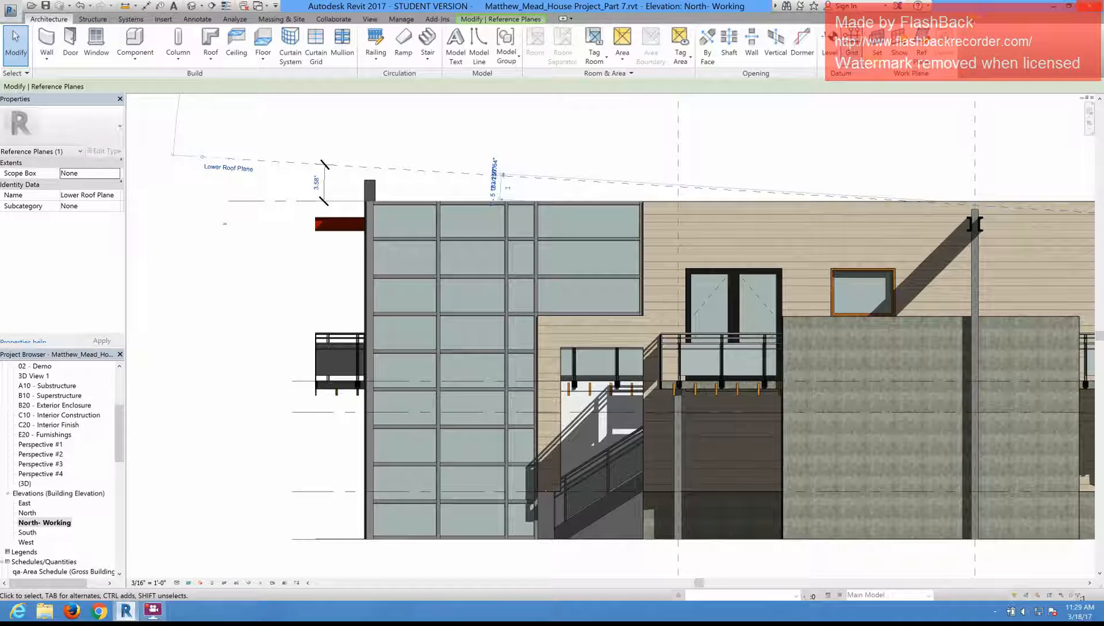
click(922, 45)
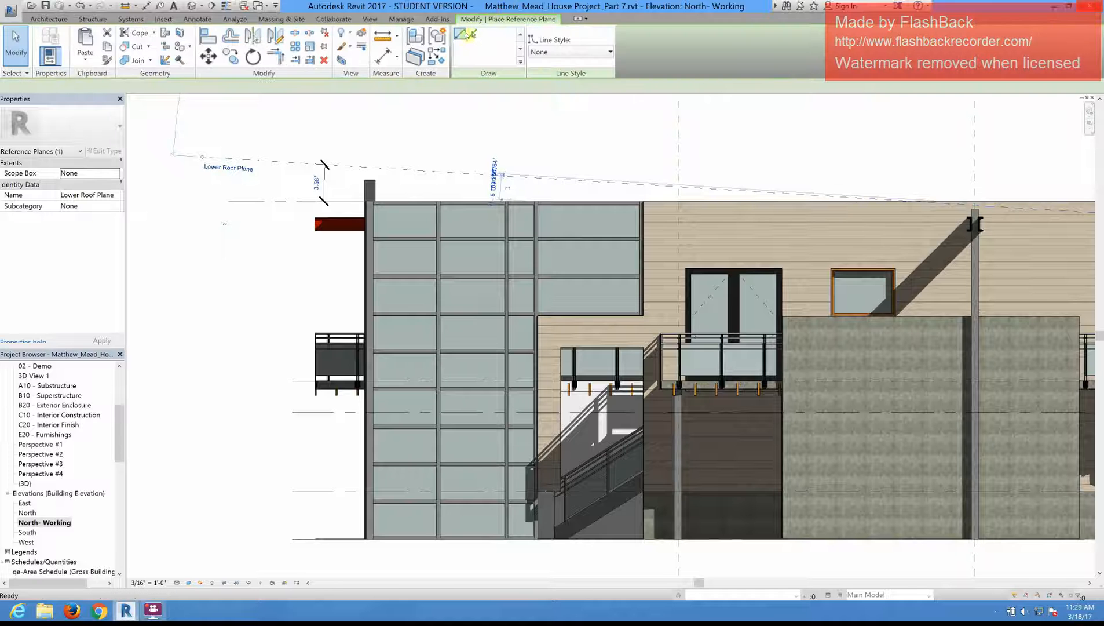
click(474, 35)
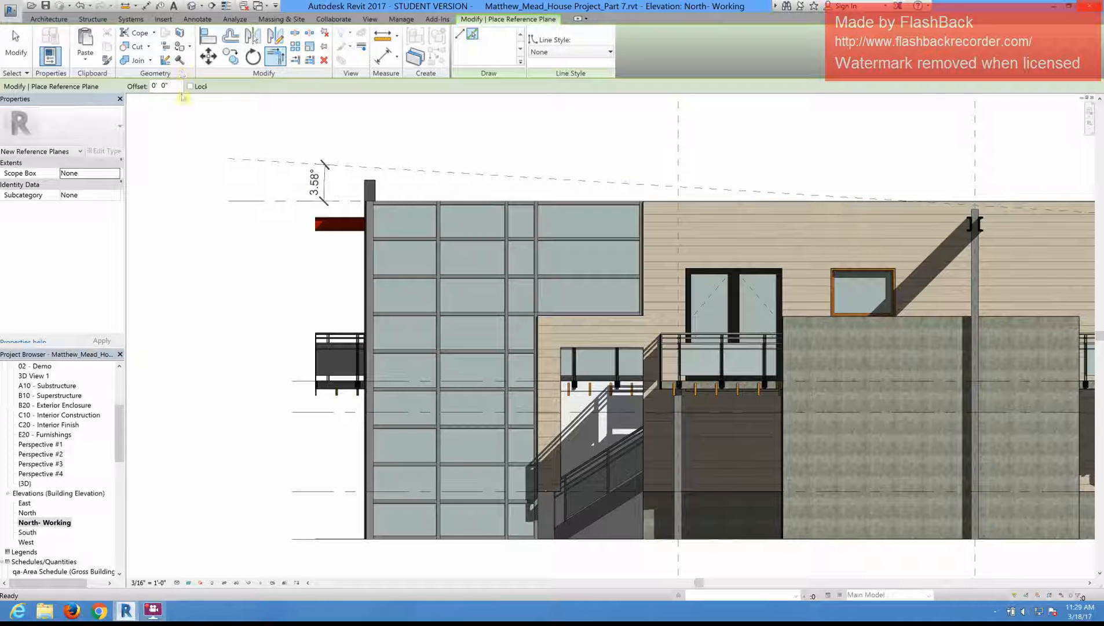
click(142, 88)
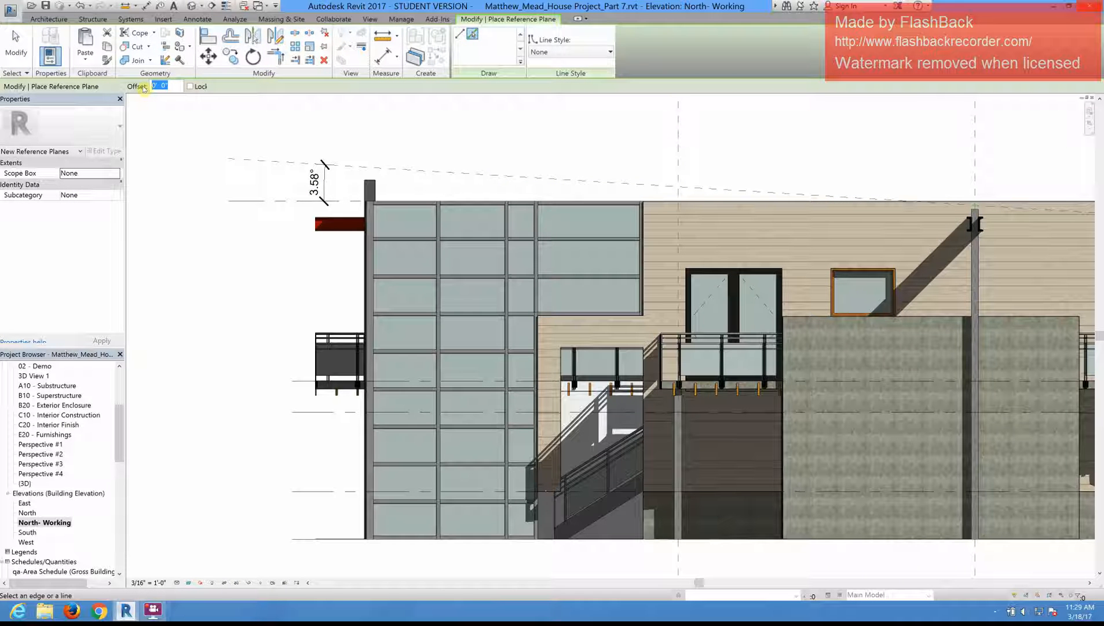
text(10')
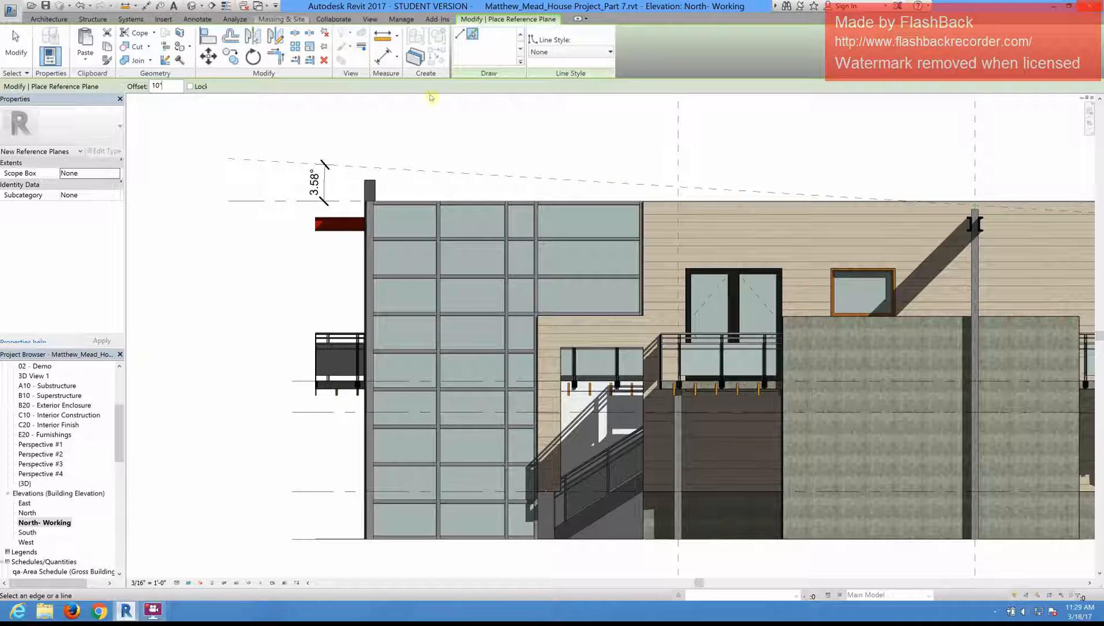
click(474, 34)
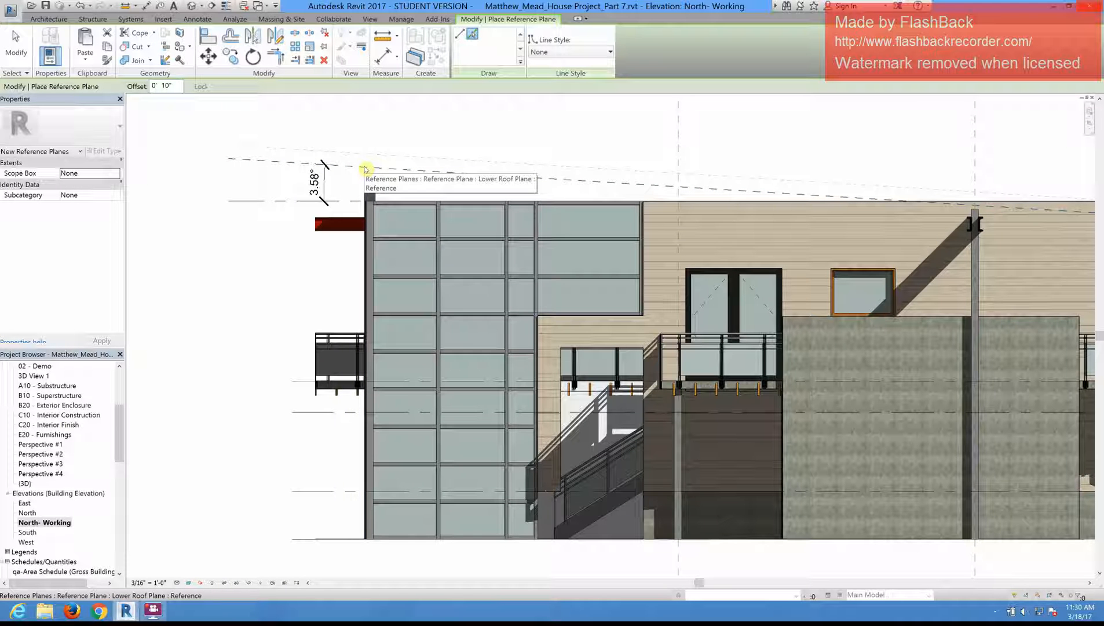
click(364, 168)
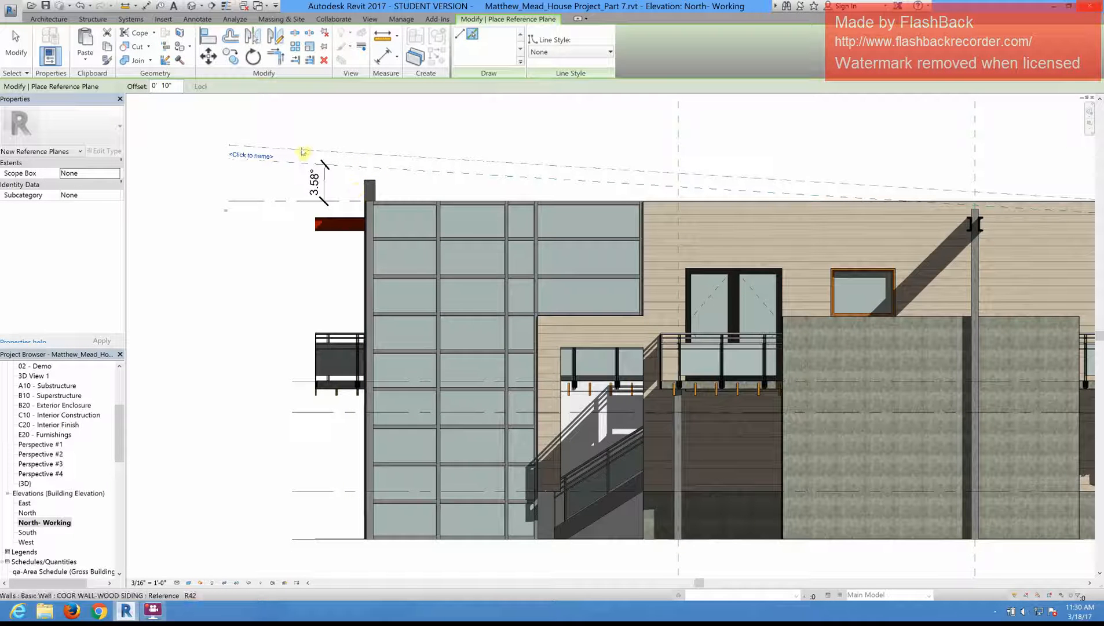
key(Escape)
key(Escape)
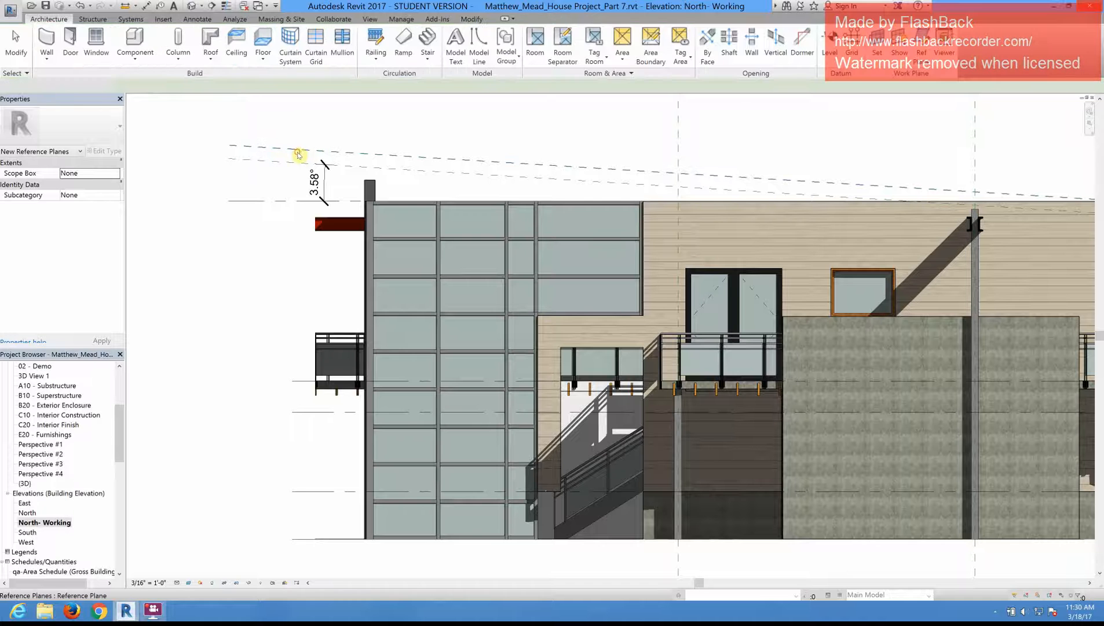
Step: Name the new offset reference plane above the Lower Roof Plane Upper Roof Plane
click(296, 152)
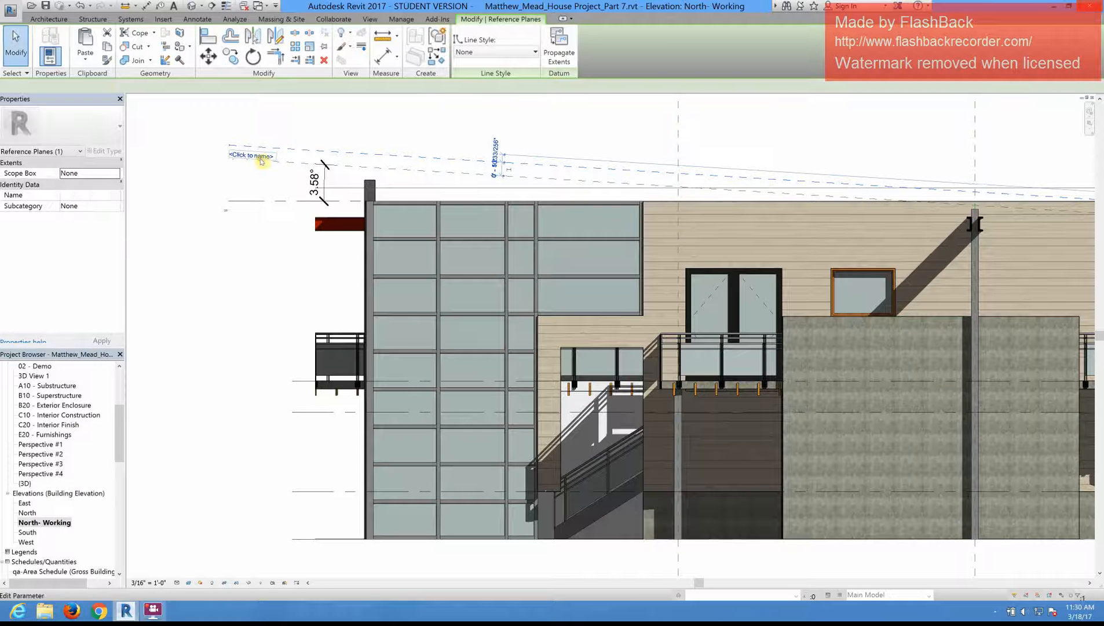
click(261, 158)
text(u)
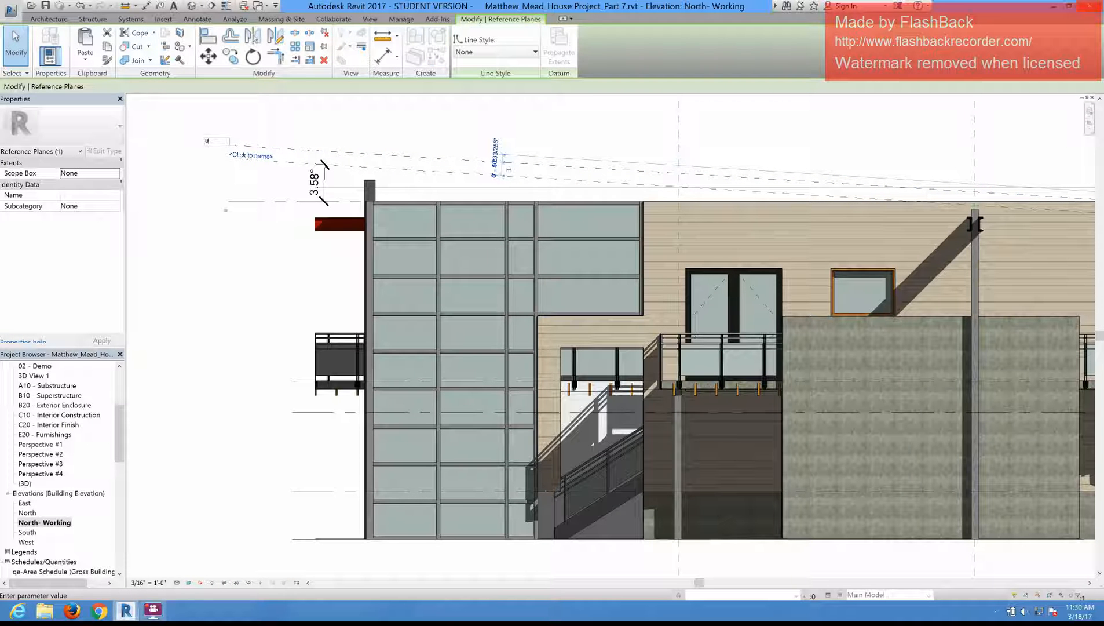
text(pper Roof Plan)
text(e)
key(Return)
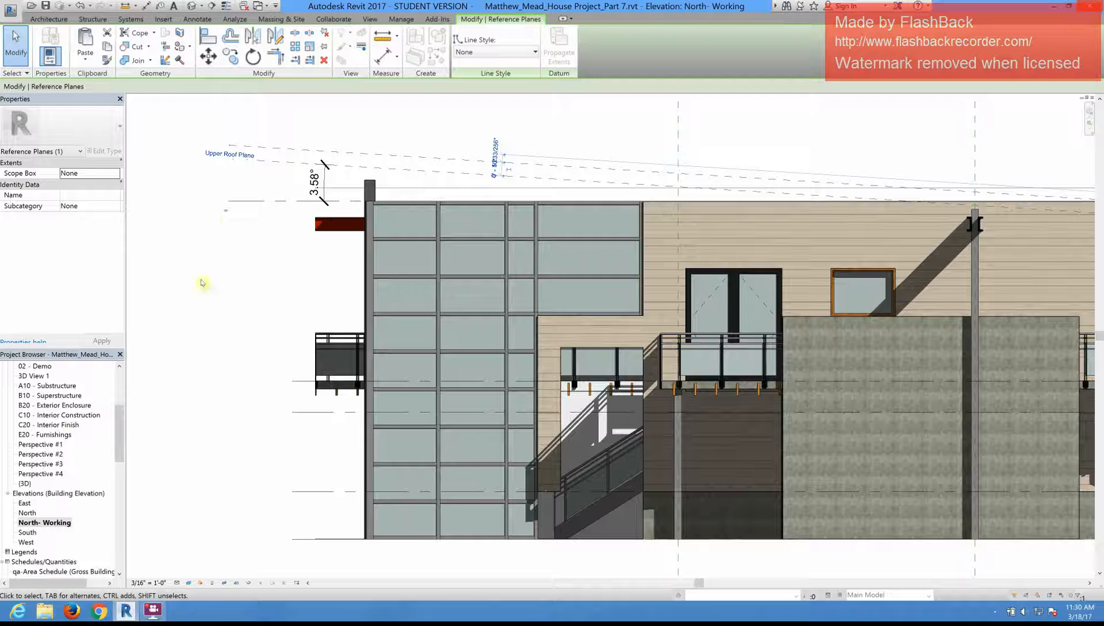
click(194, 303)
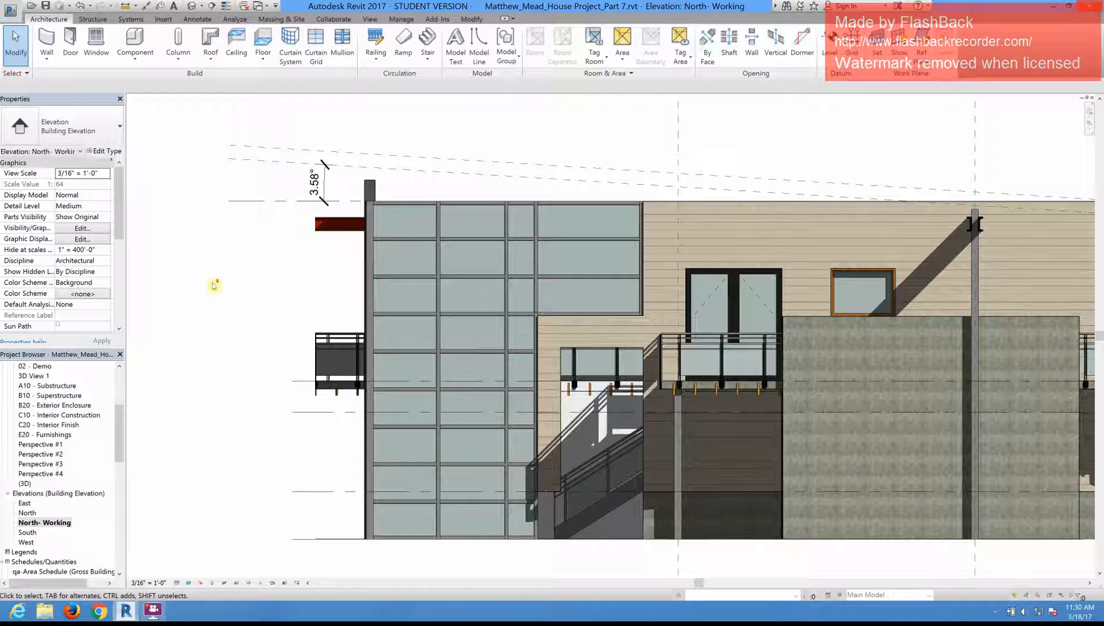
scroll(217, 287, down, 2)
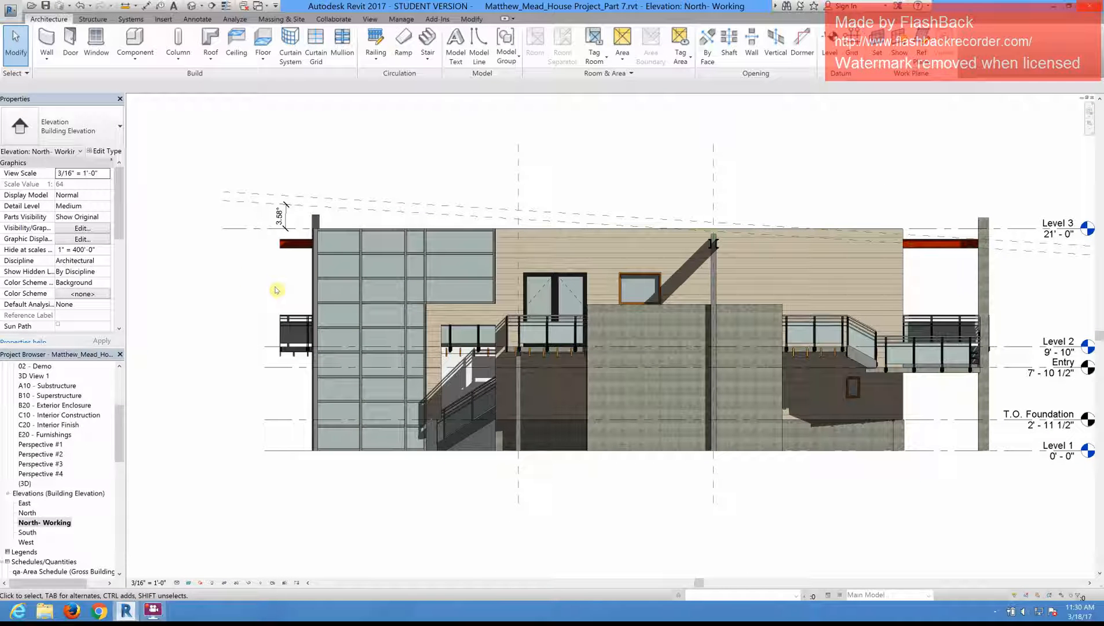
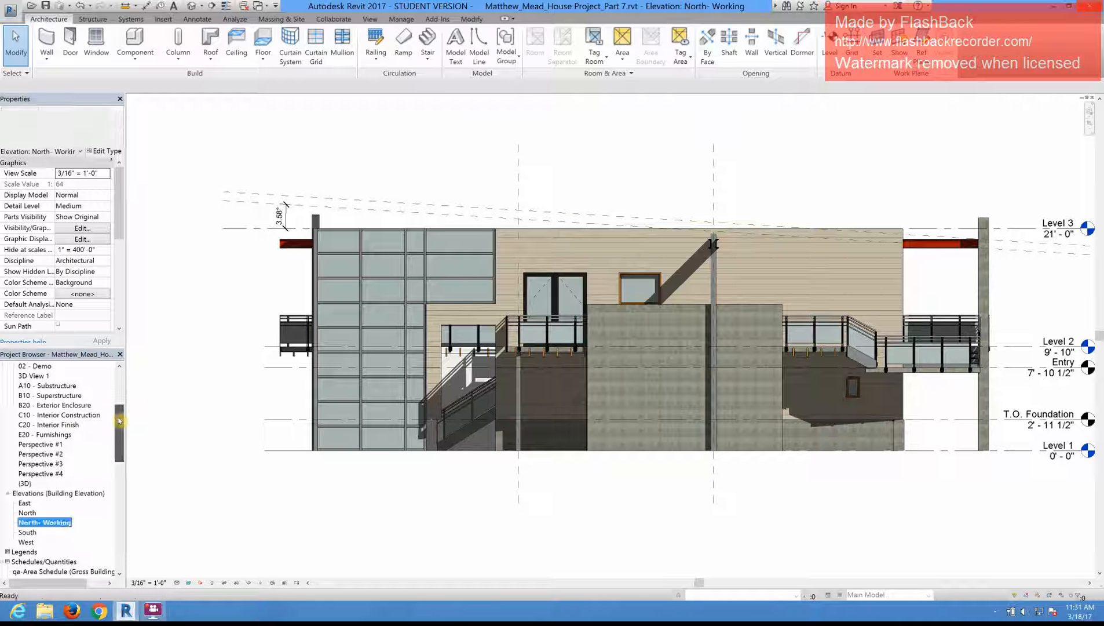
Step: Open the Level 3 floor plan and start a sketched structural beam system
drag(119, 427, 118, 401)
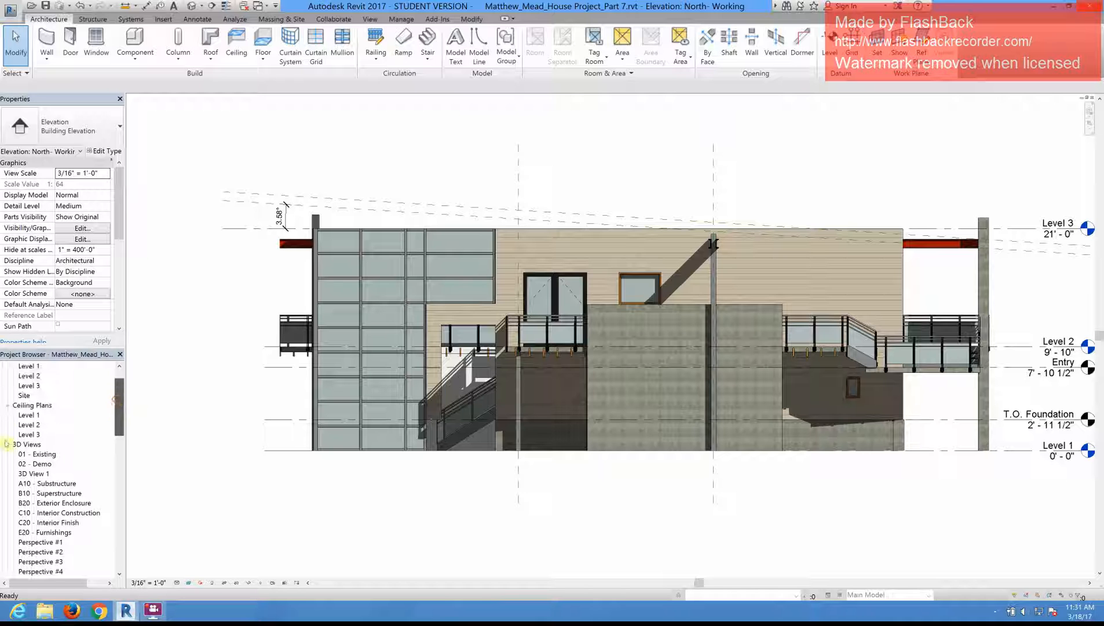
double_click(29, 385)
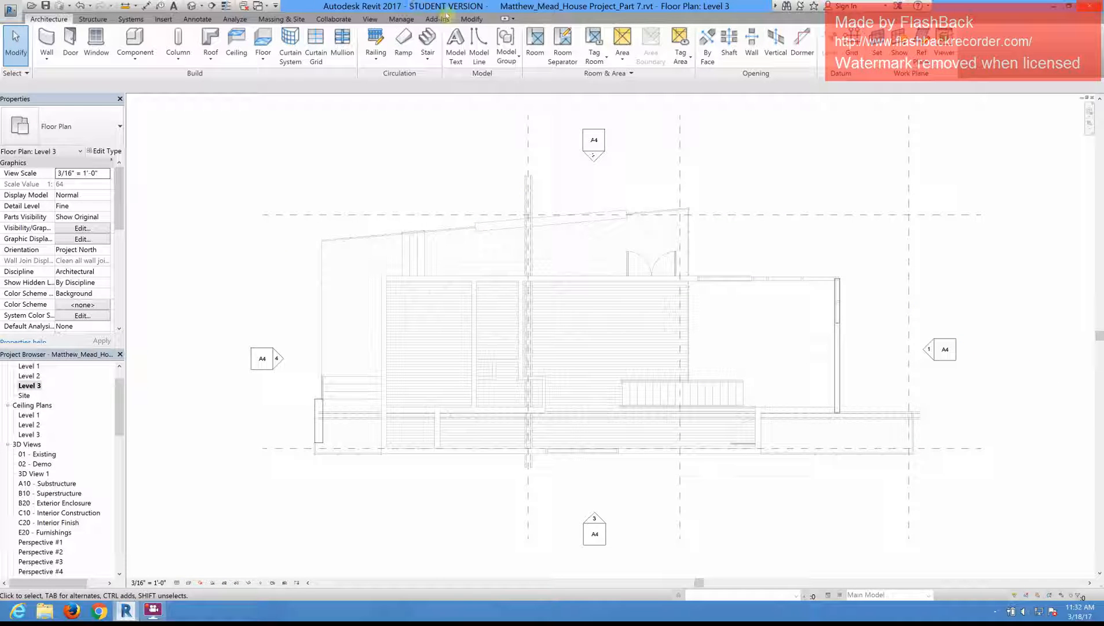
click(91, 20)
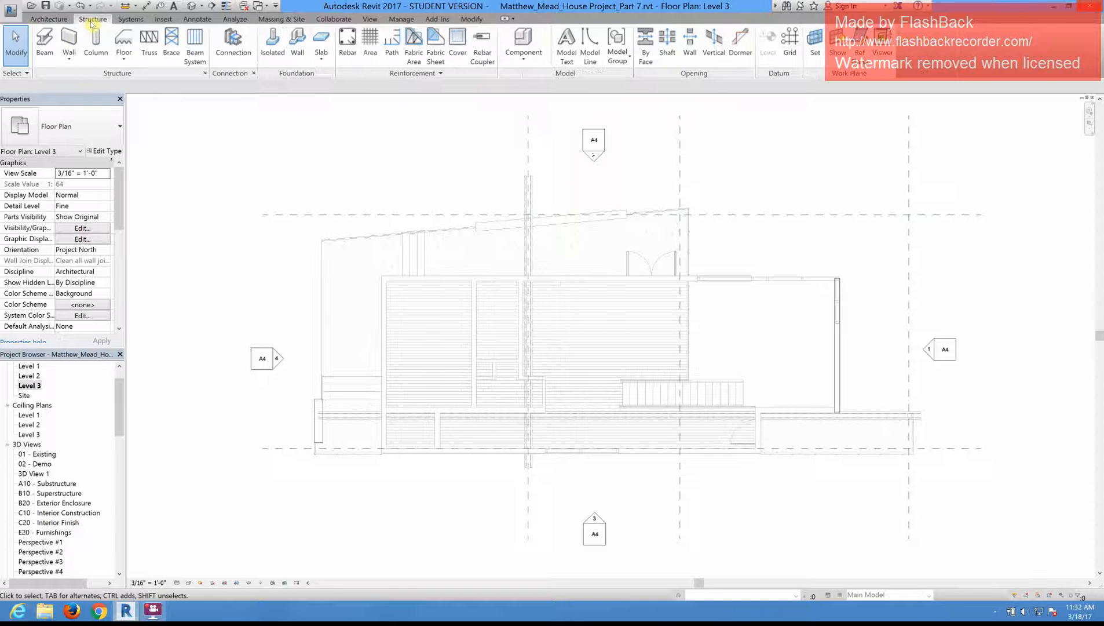
click(194, 48)
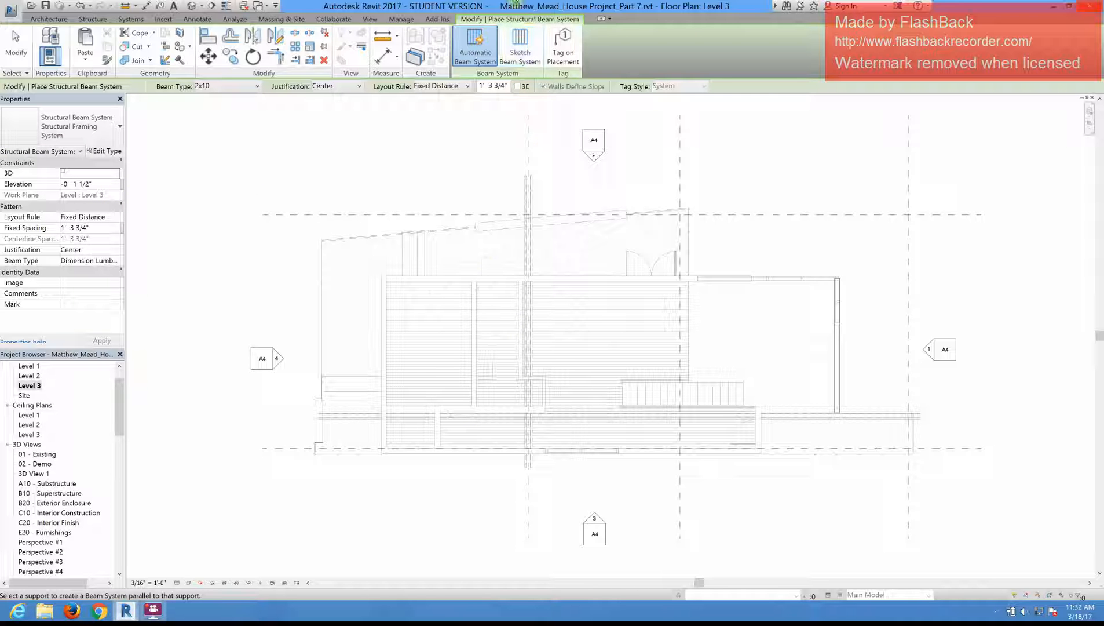
click(526, 45)
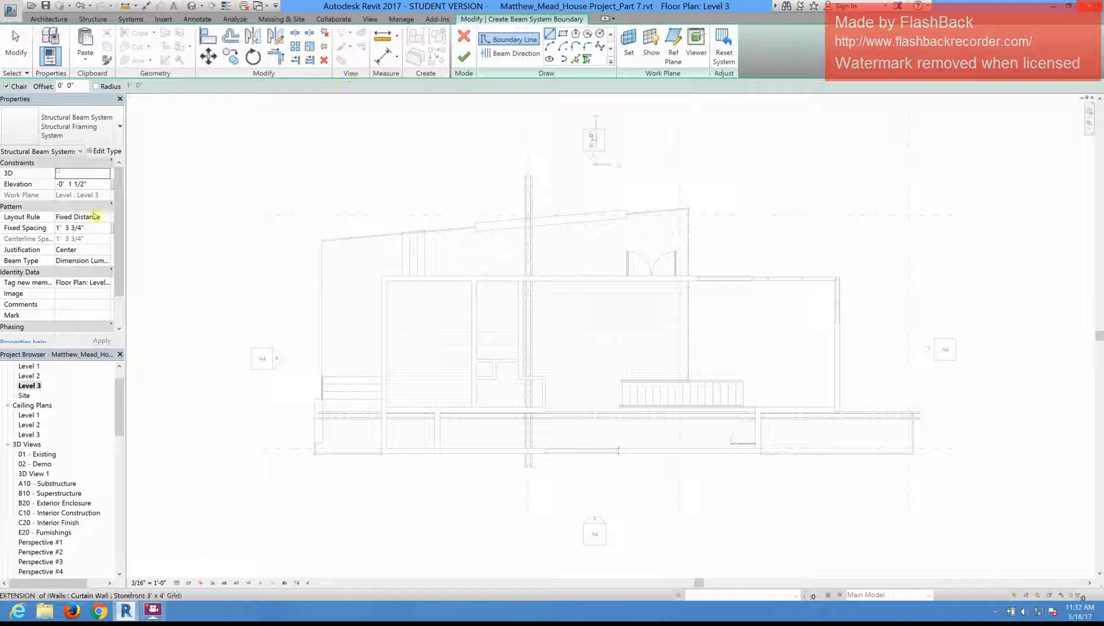
Step: Set the beam system's layout rule to Maximum Spacing of 10' 0" with Dimension Lumber : 2x10 as the beam type
click(102, 217)
click(108, 217)
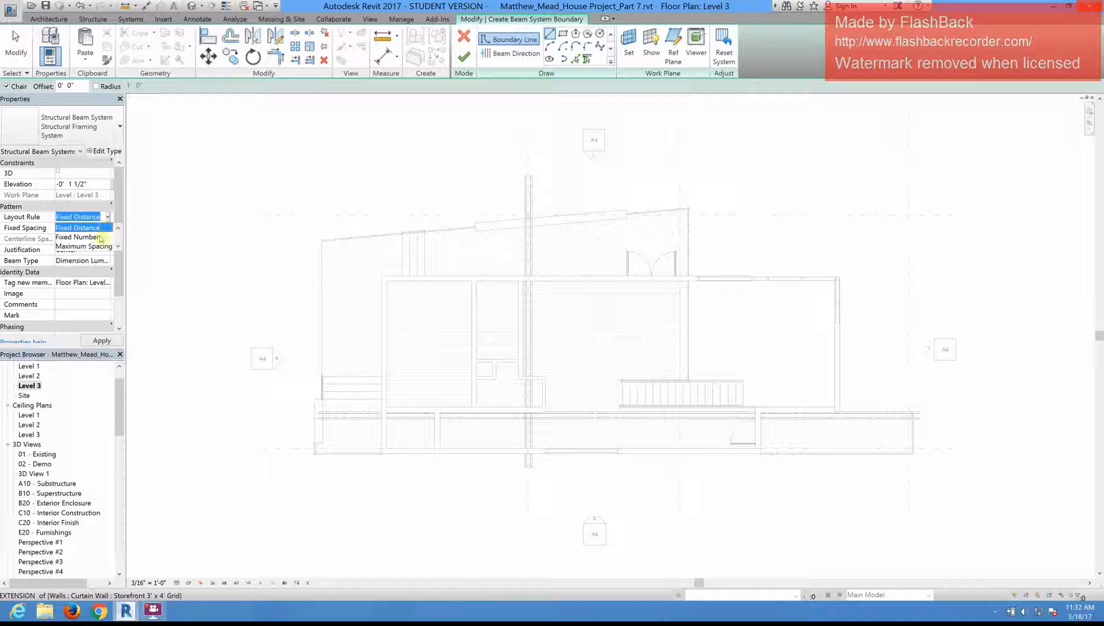
click(93, 246)
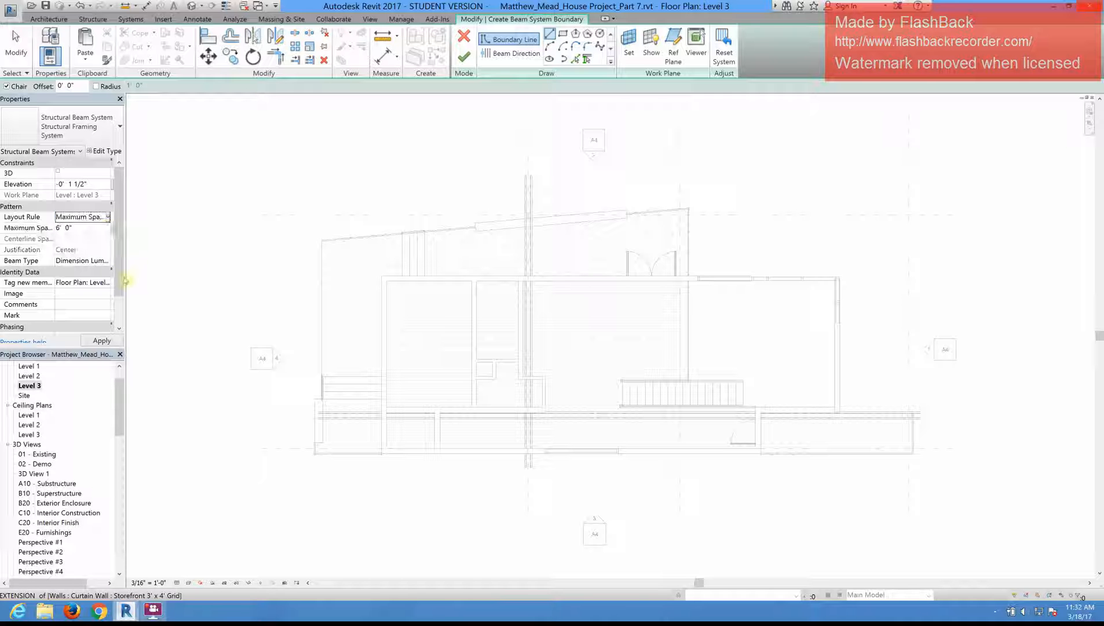
click(80, 227)
text(10)
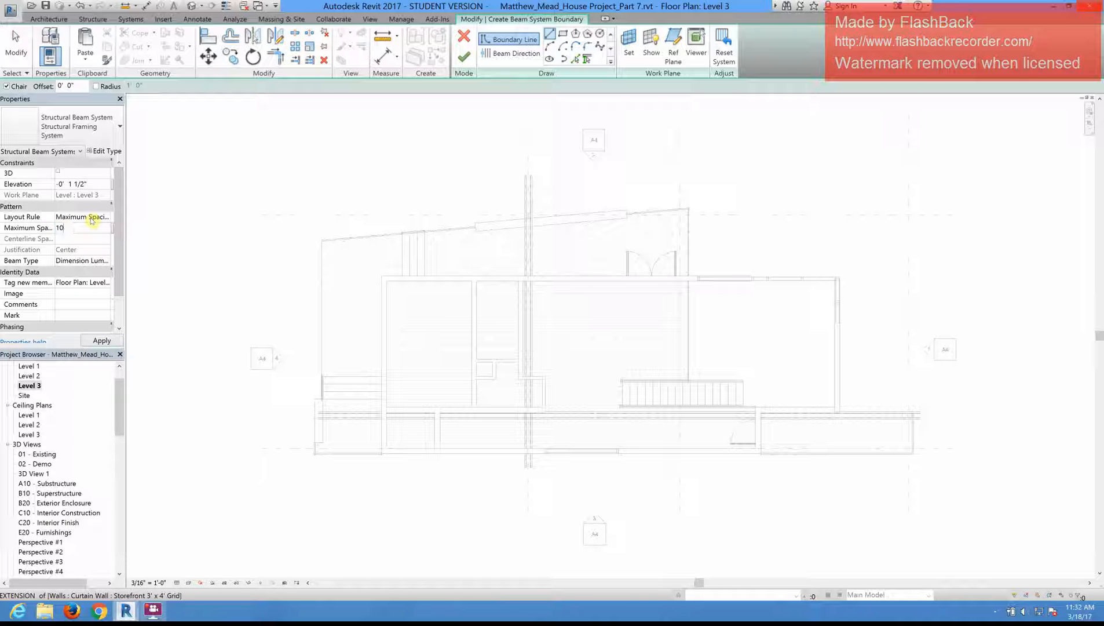
key(Return)
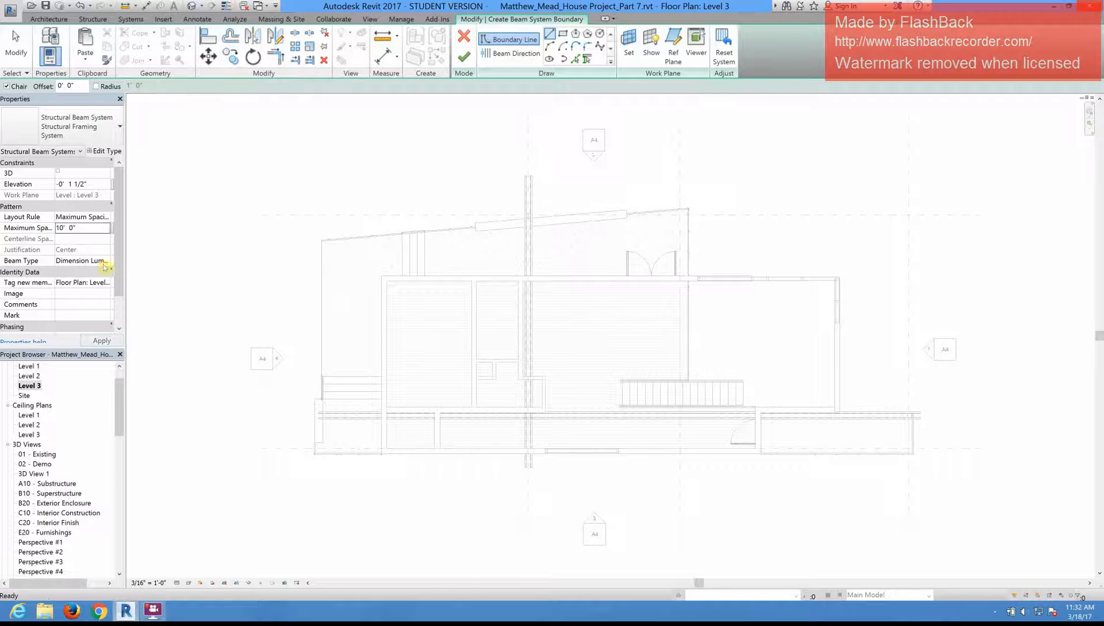
click(108, 261)
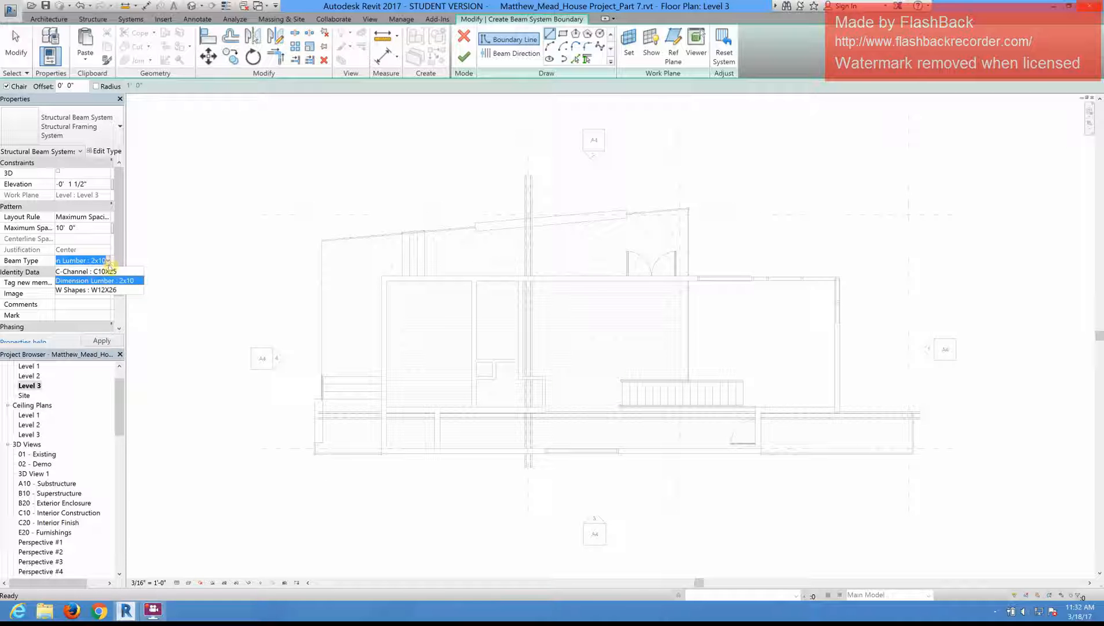
click(107, 280)
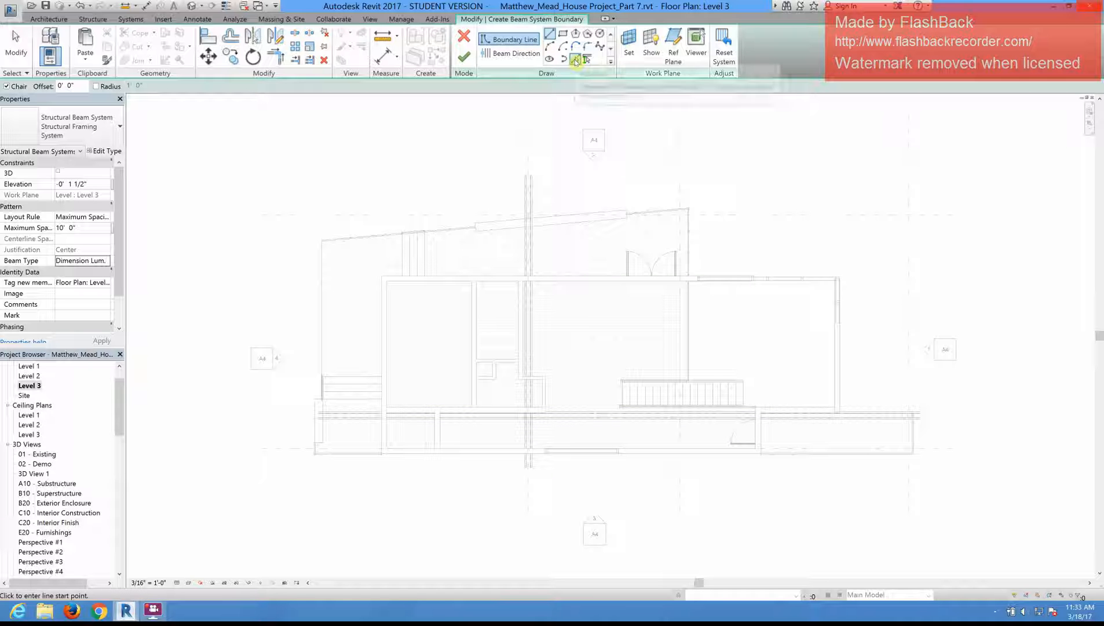
Step: Create the beam system boundary by picking the outer faces of the exterior walls with a 1' 0" outward offset
click(575, 60)
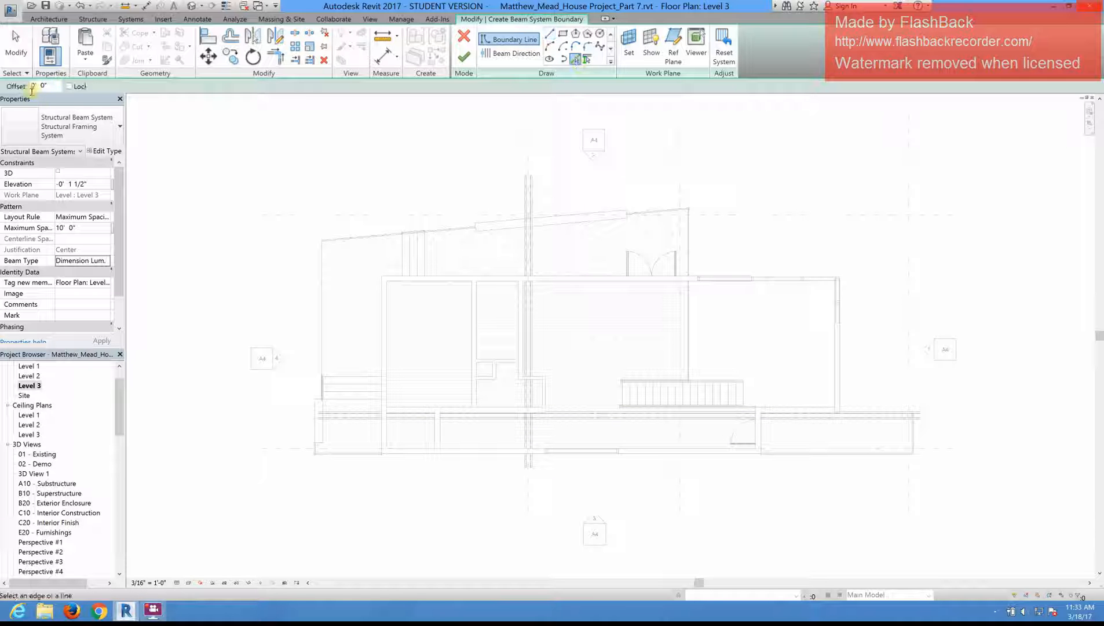
text(1)
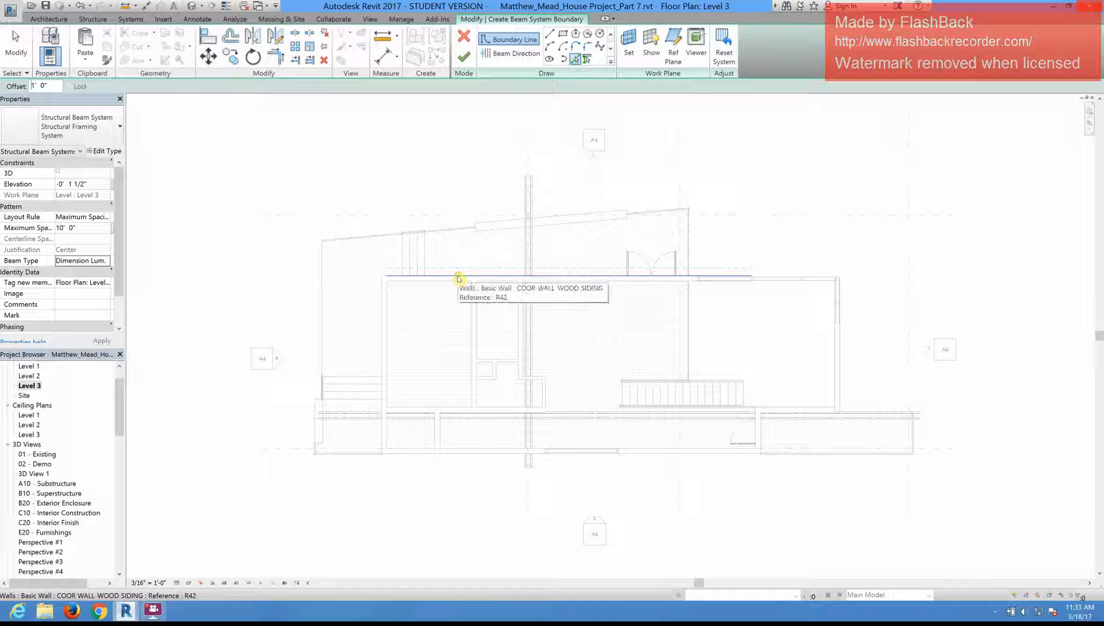
scroll(458, 278, up, 2)
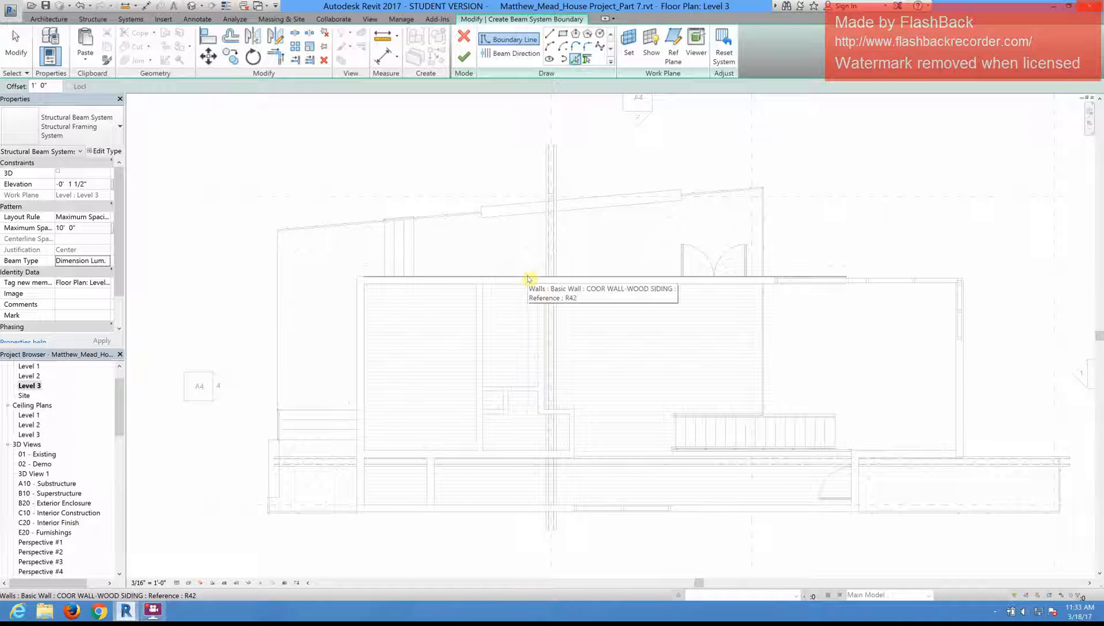
click(409, 278)
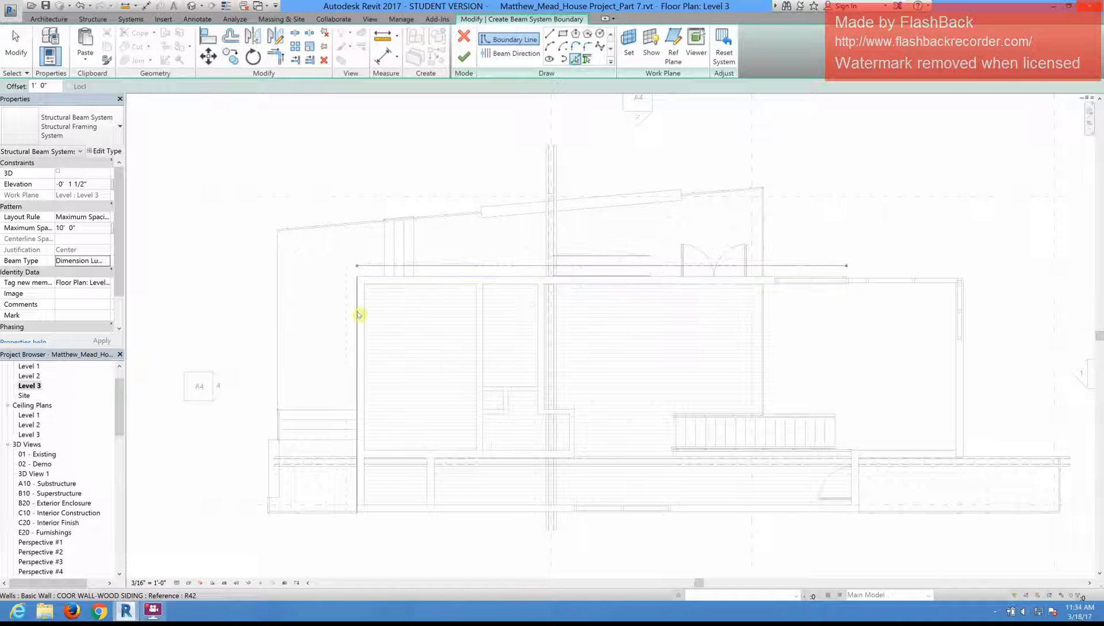
click(357, 314)
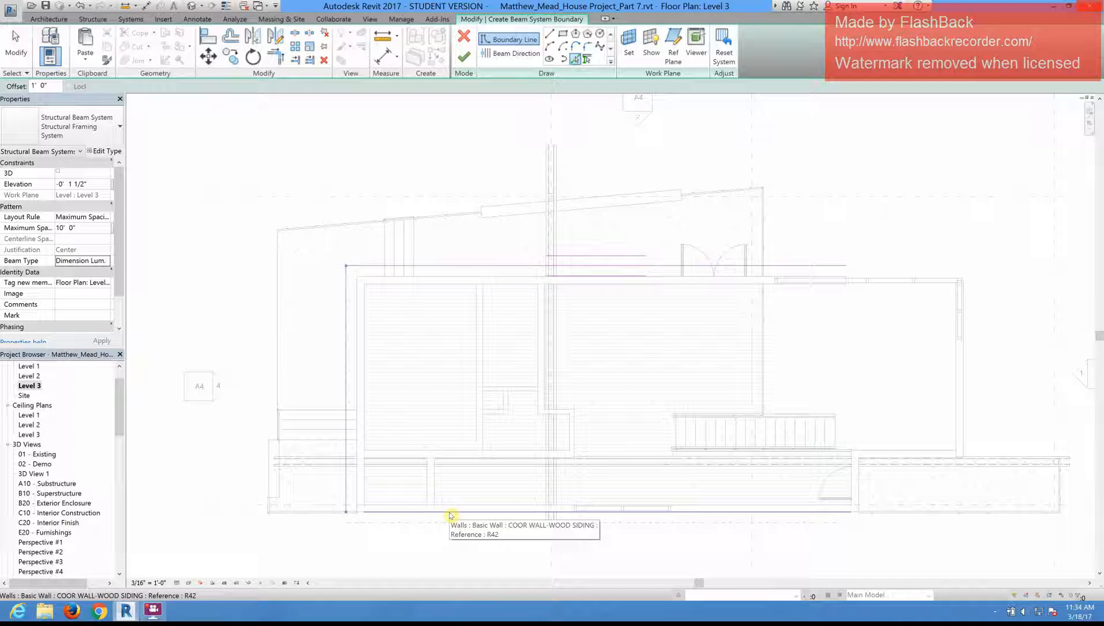
click(451, 515)
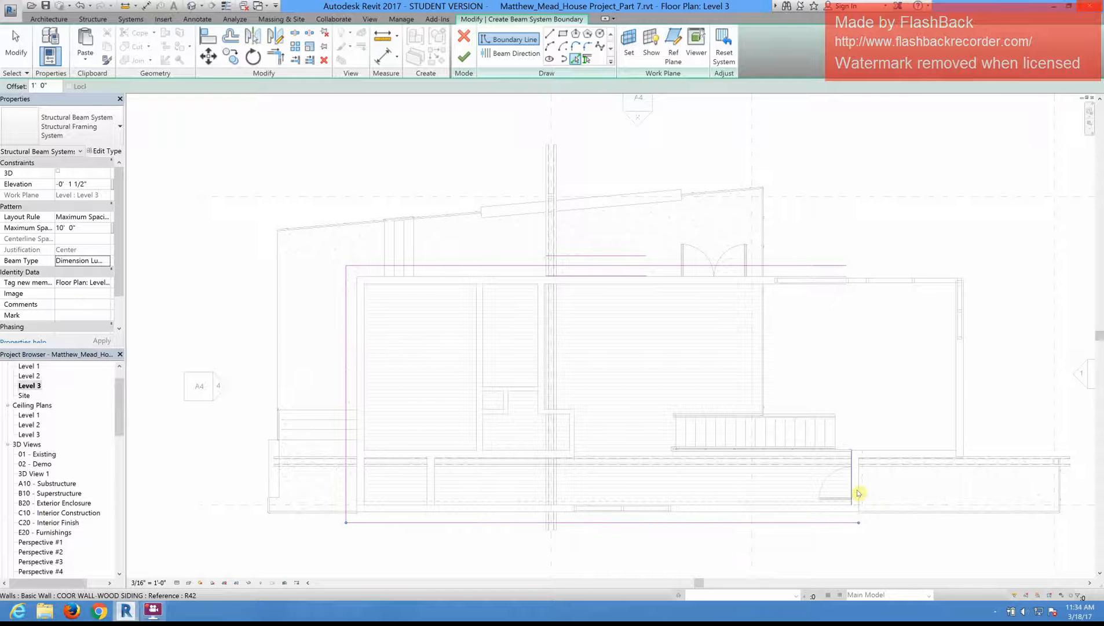
click(863, 485)
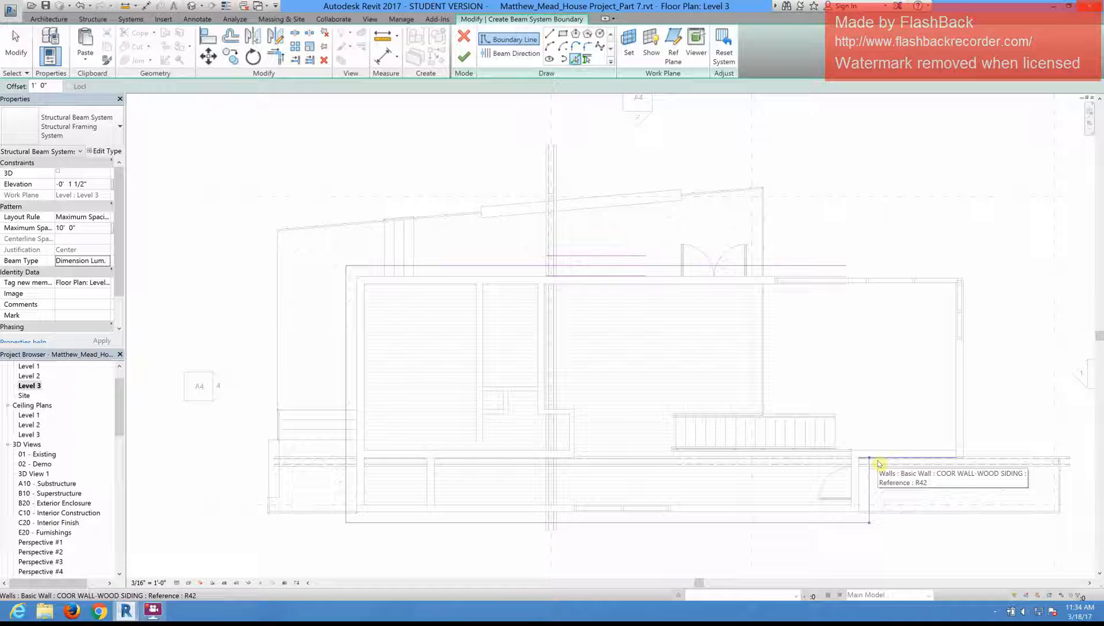
click(879, 463)
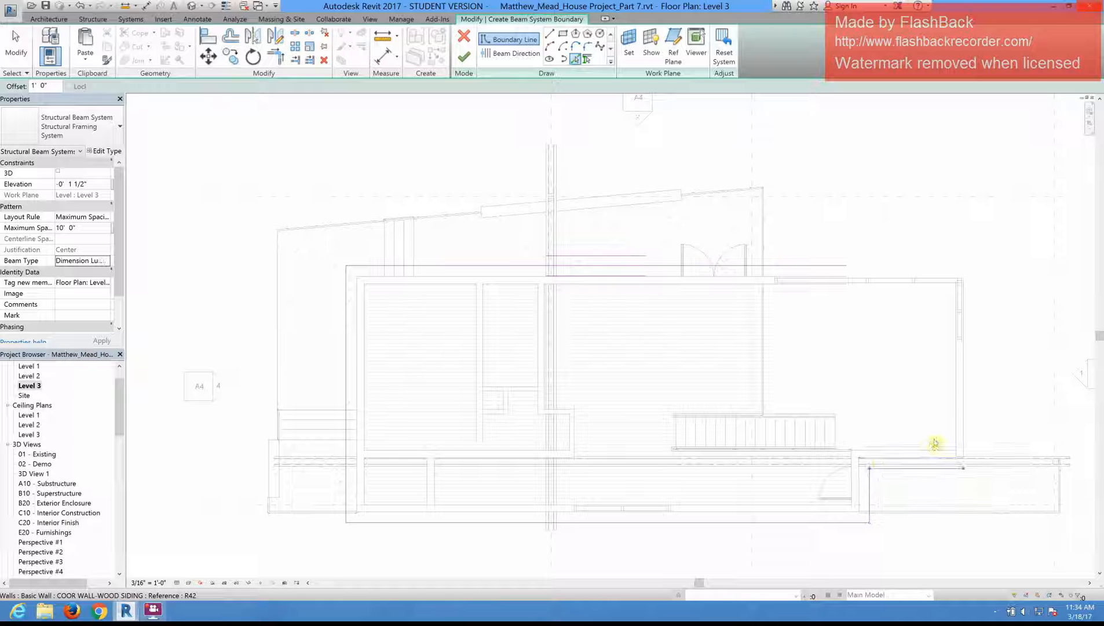
click(964, 400)
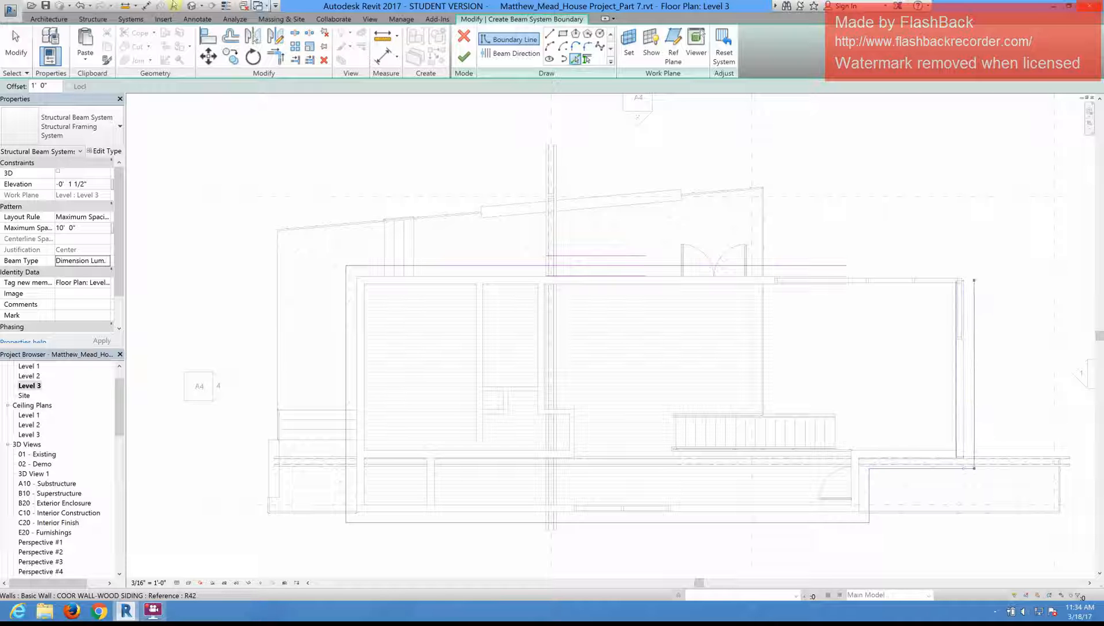
Step: Trim/extend the long upper boundary line and the right-hand boundary line to a corner, closing the beam system outline
click(270, 52)
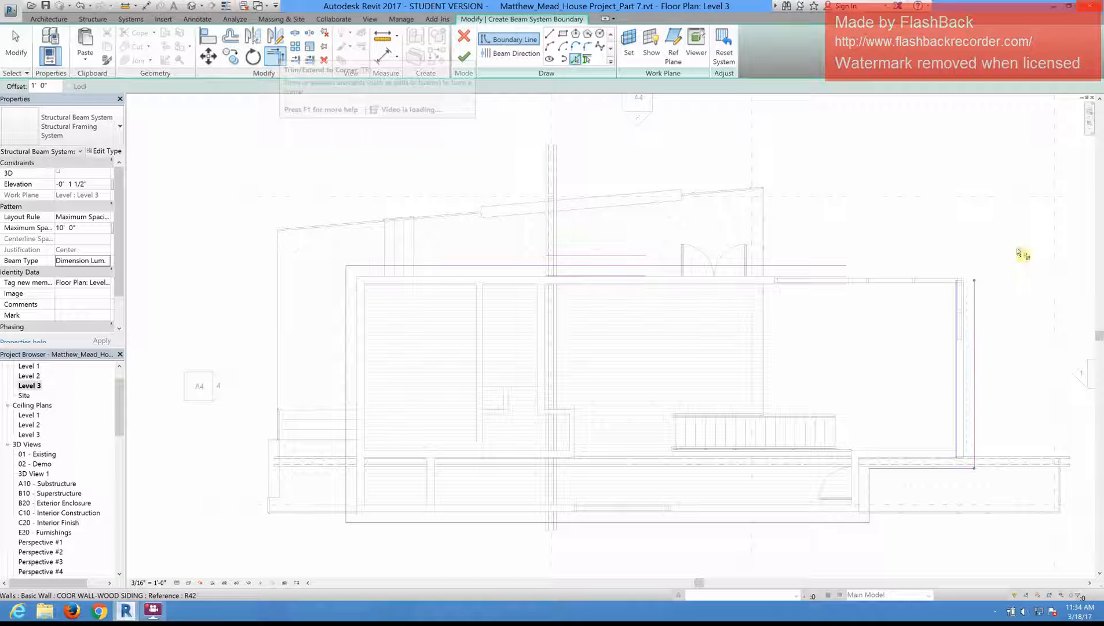
click(974, 301)
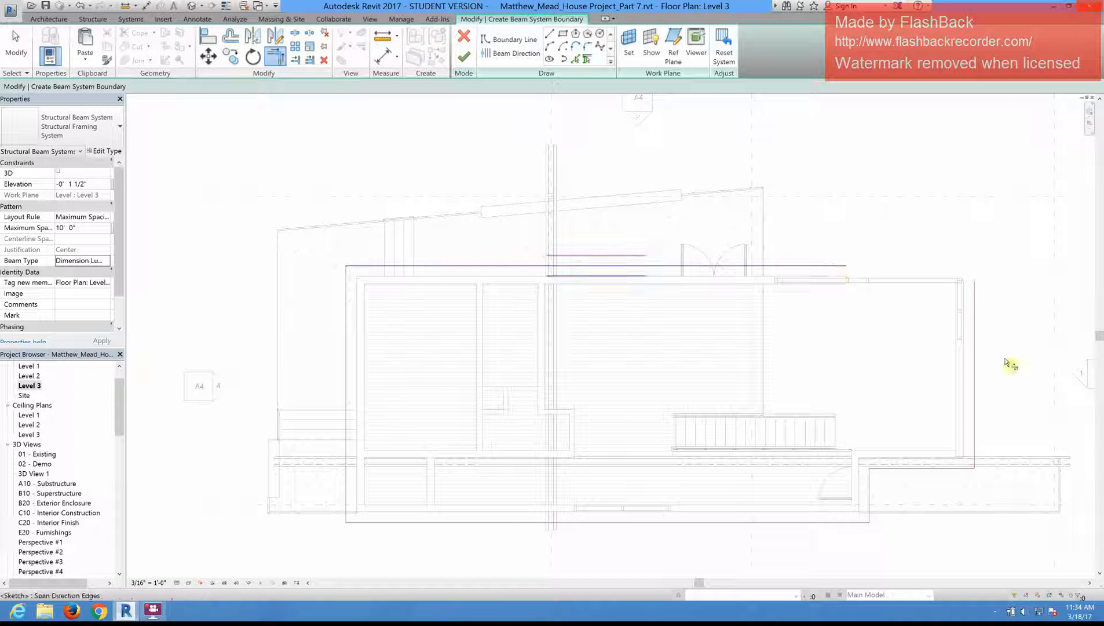
click(975, 322)
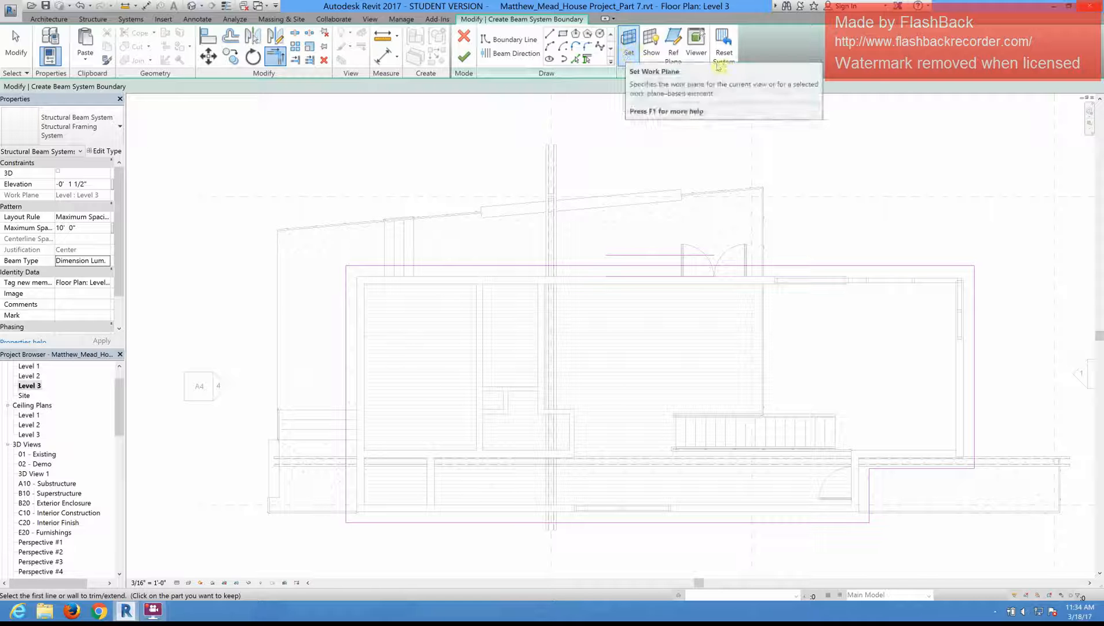
Step: Examine the named work planes offered for the beam system sketch, then accept Level : Level 3 by name
click(631, 43)
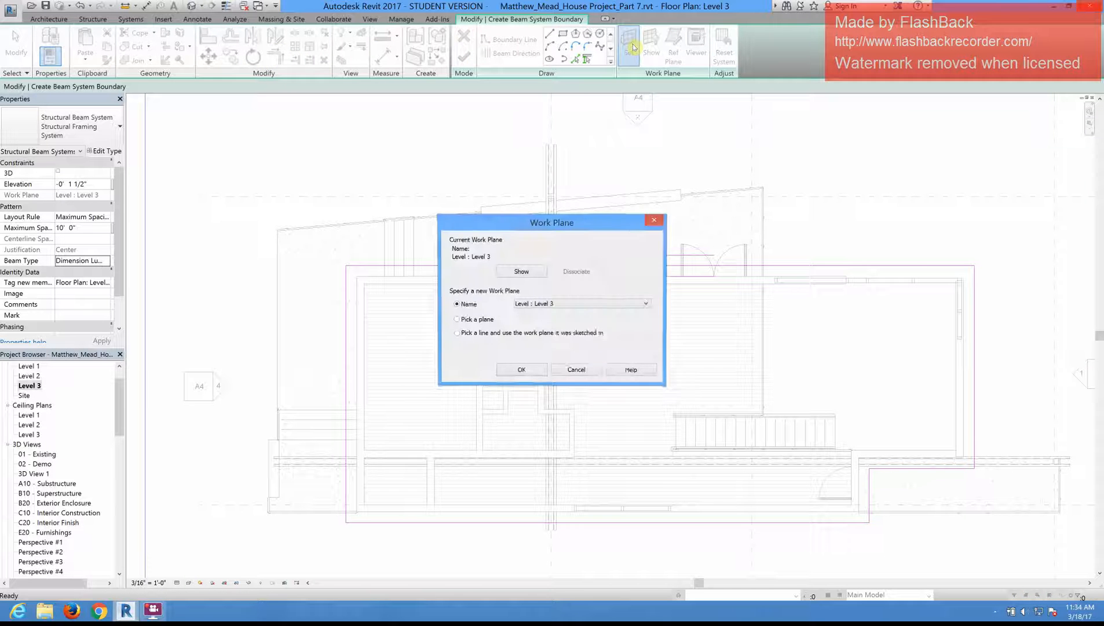
click(584, 305)
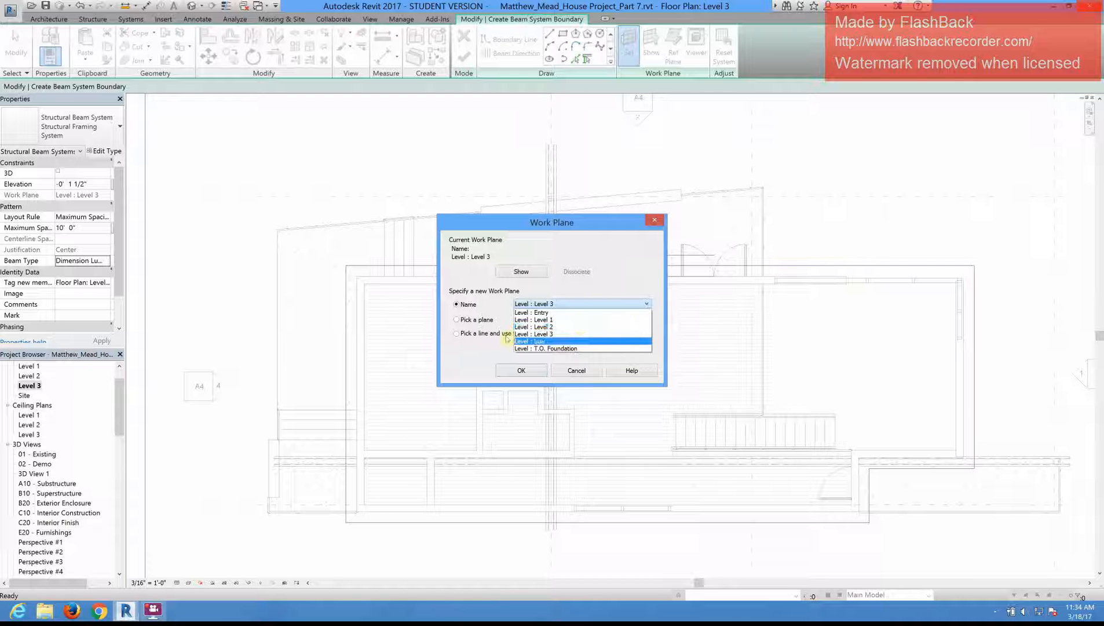
click(468, 352)
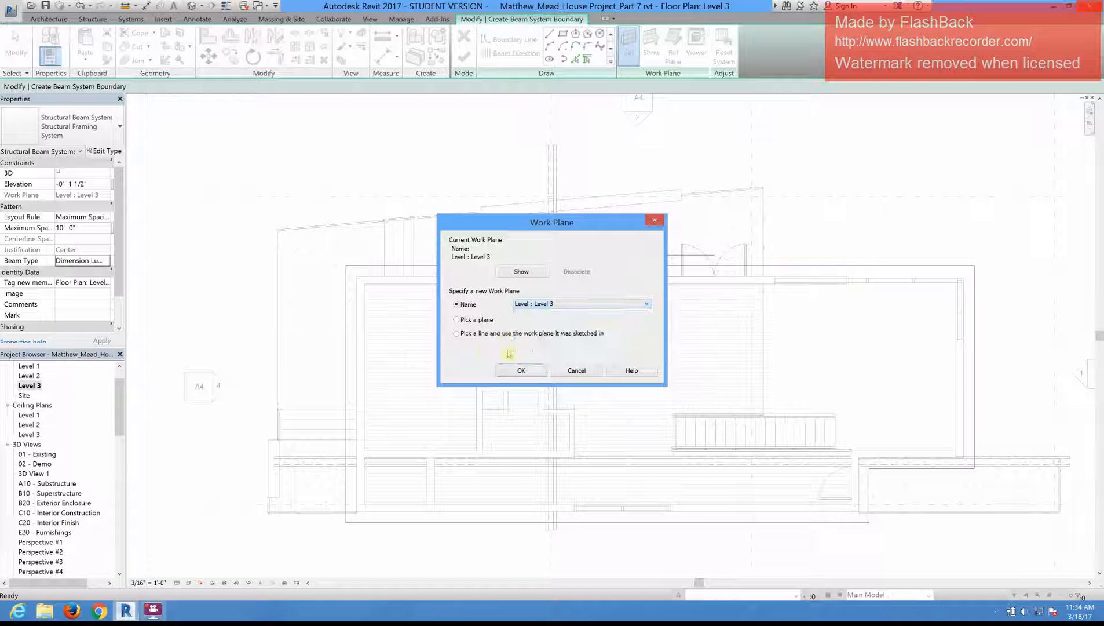
click(611, 305)
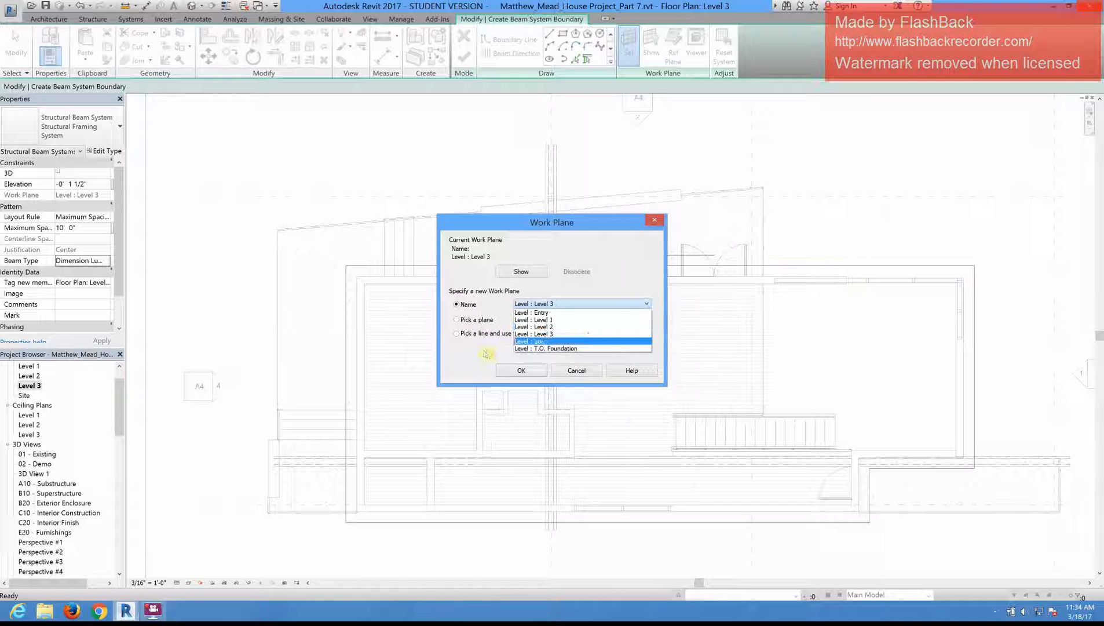
click(458, 322)
click(458, 321)
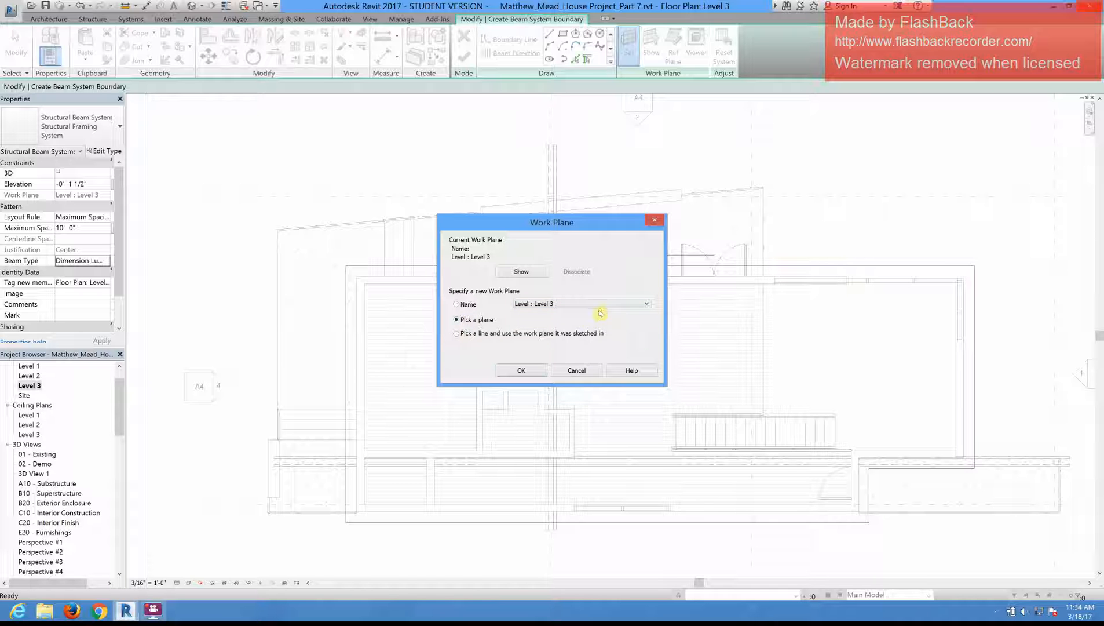
click(599, 307)
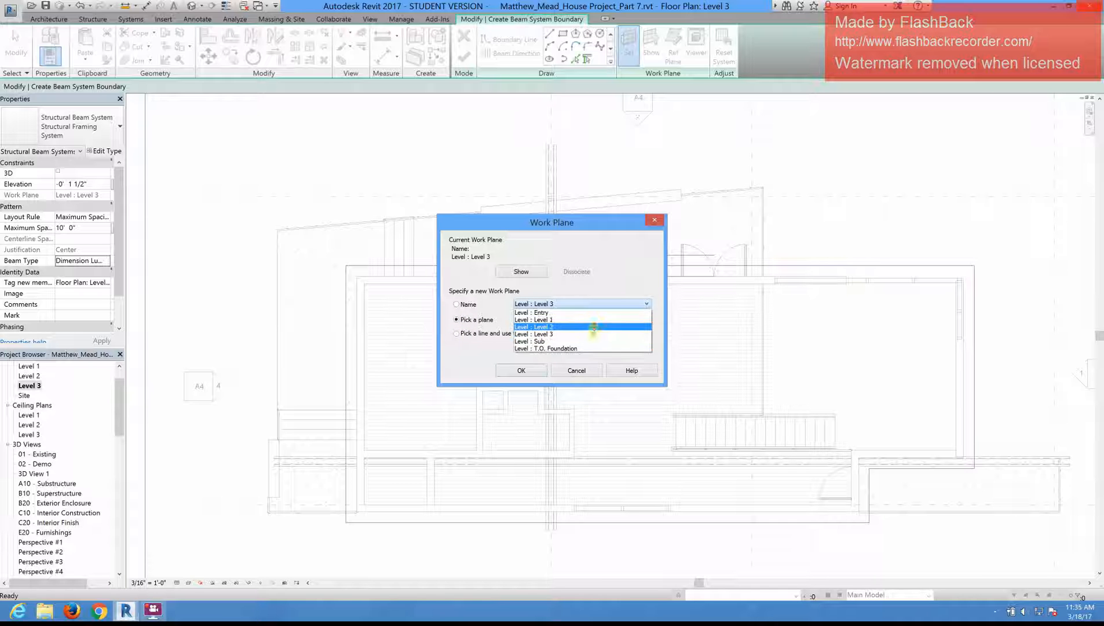
click(466, 355)
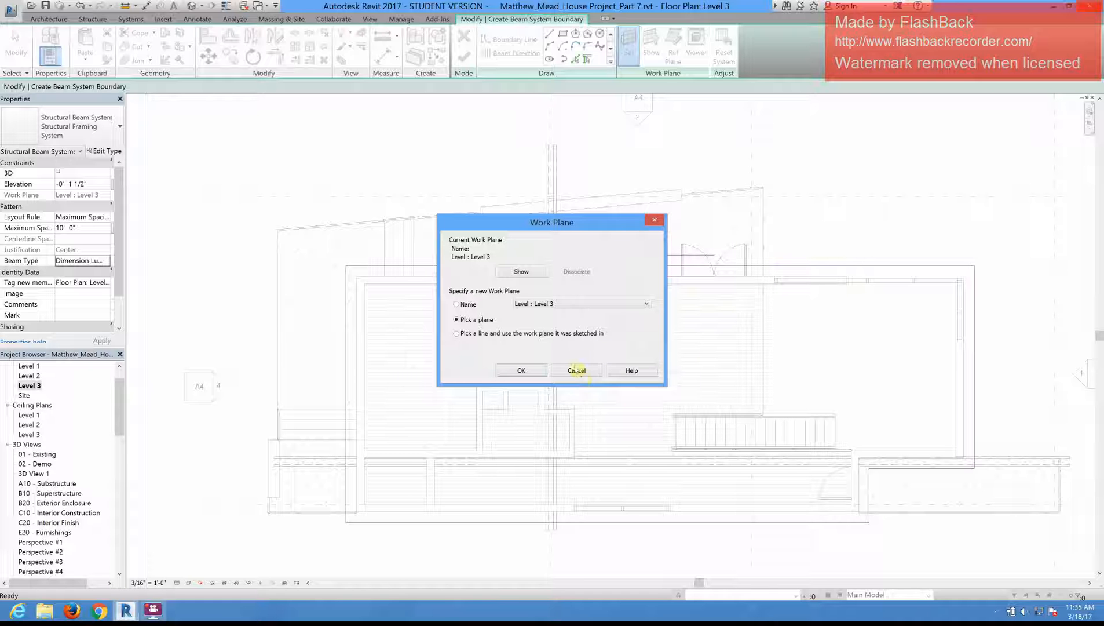
click(457, 304)
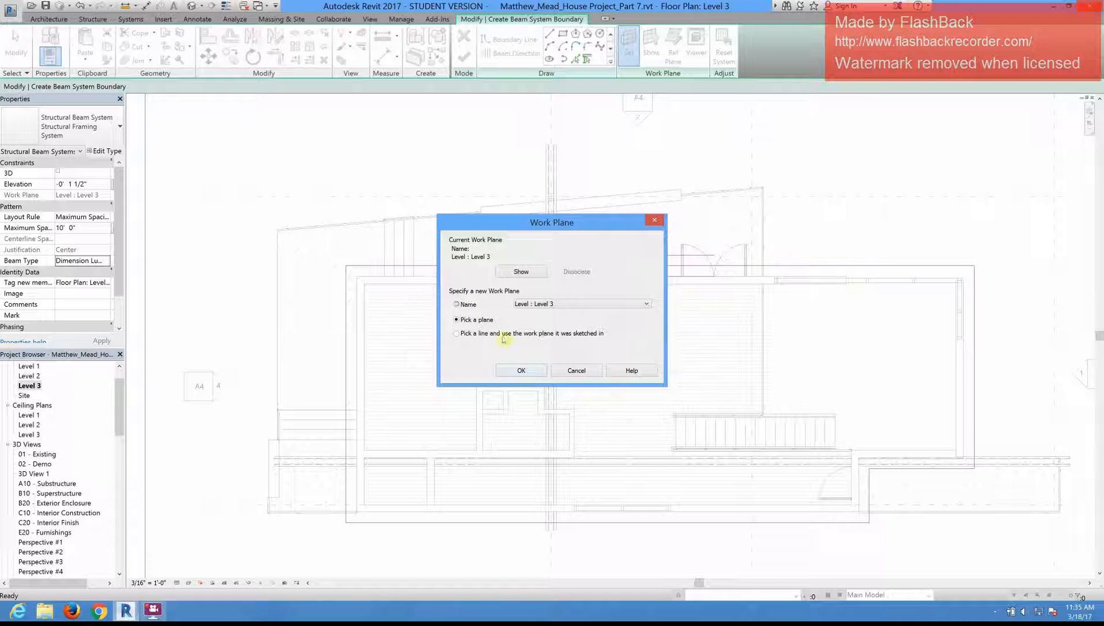
click(544, 370)
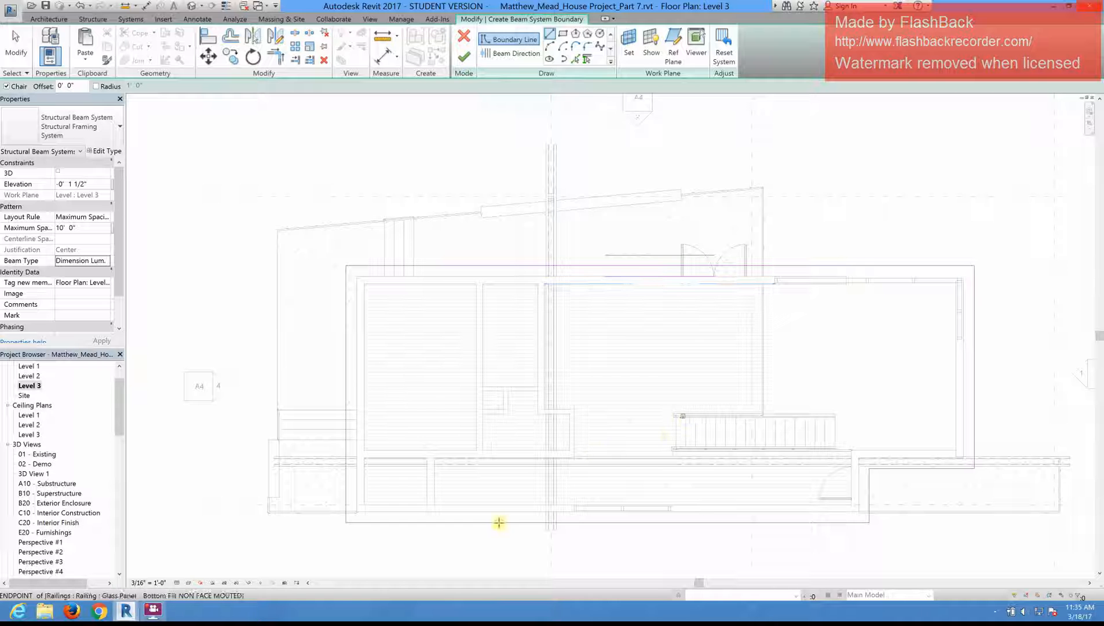
Step: Draw the beam direction as a vertical line about 23' 8" long between the two long boundary lines, and finish the beam system sketch
click(510, 53)
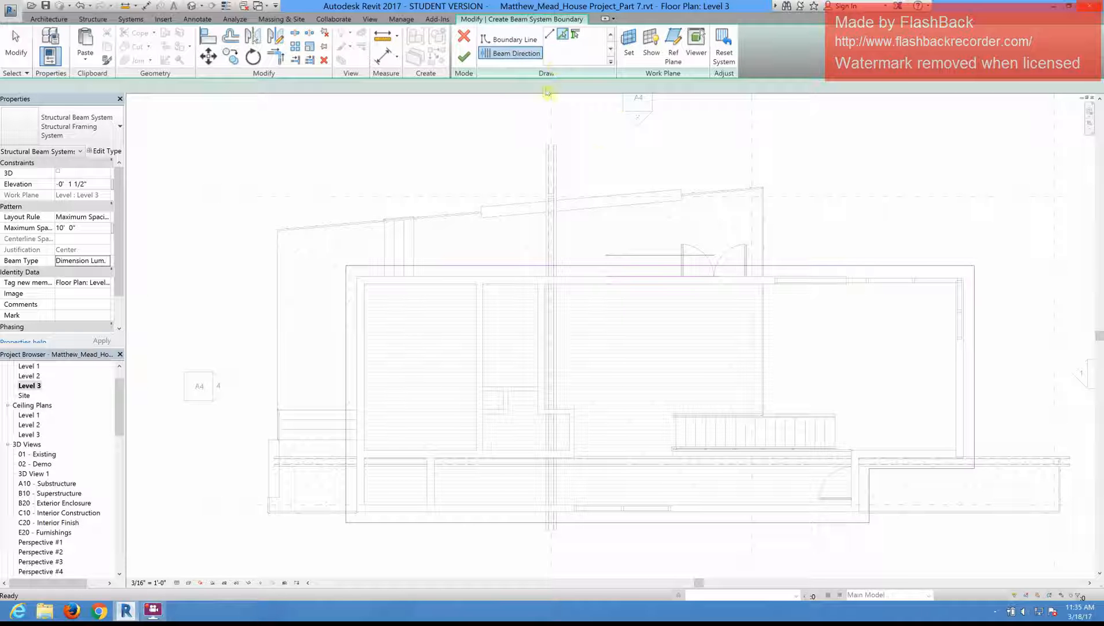
click(637, 520)
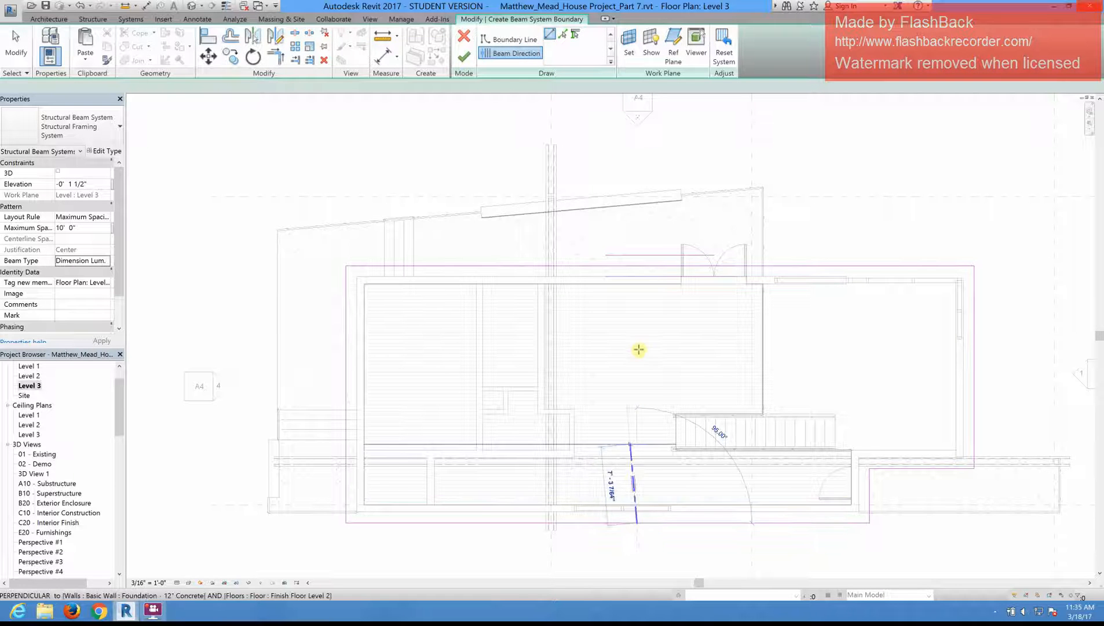
click(638, 271)
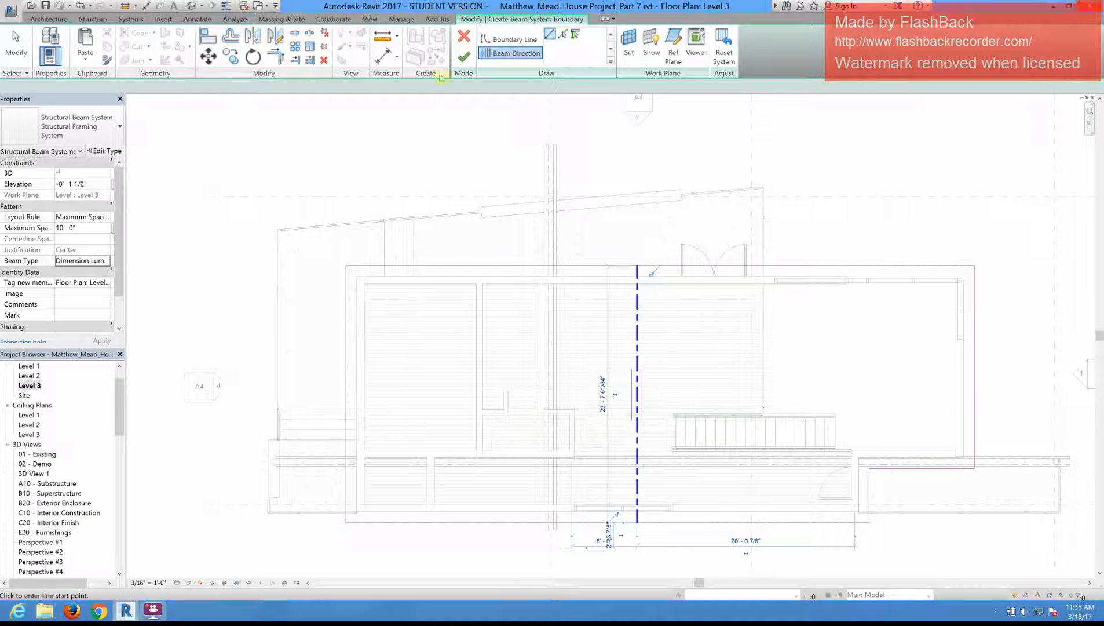
click(464, 56)
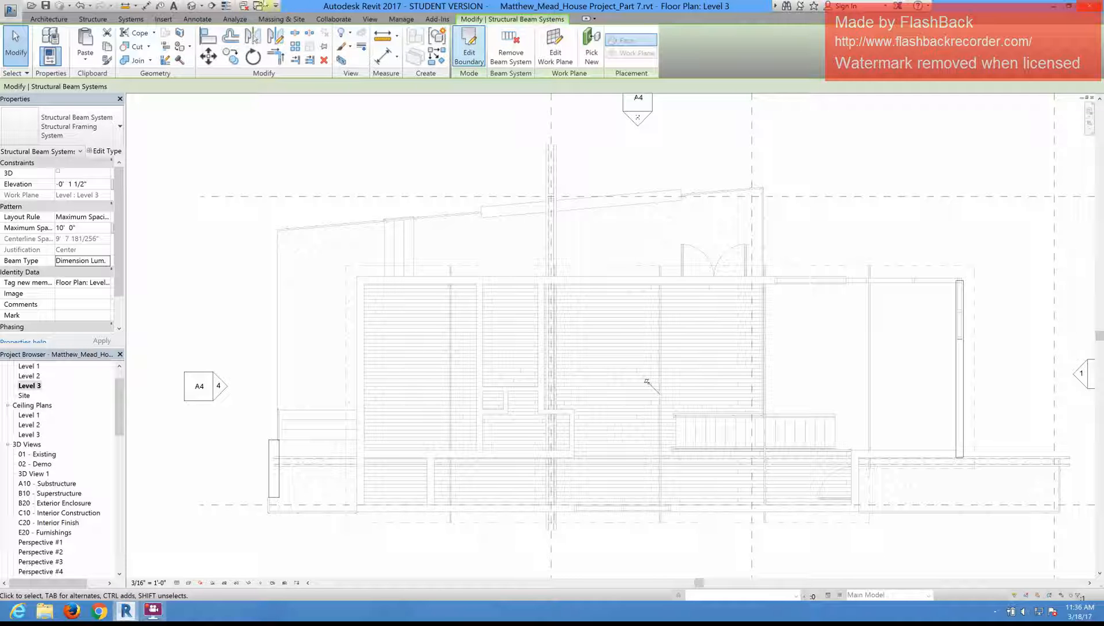
Step: Open the default 3D view and examine the new beams where they overhang the exterior walls
click(196, 5)
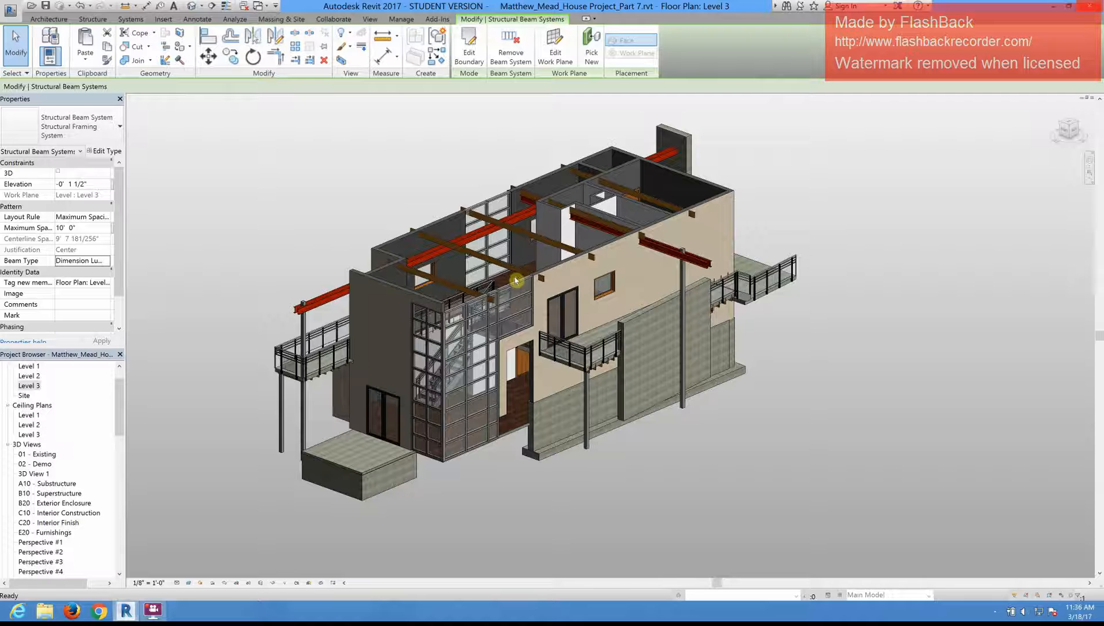
scroll(518, 271, up, 5)
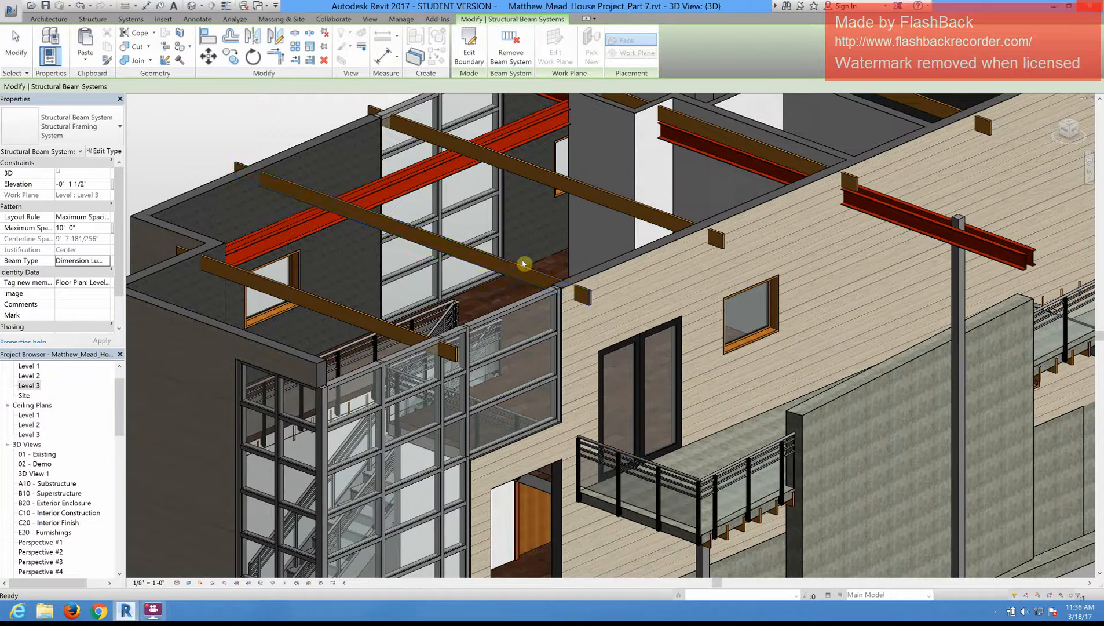
key(Escape)
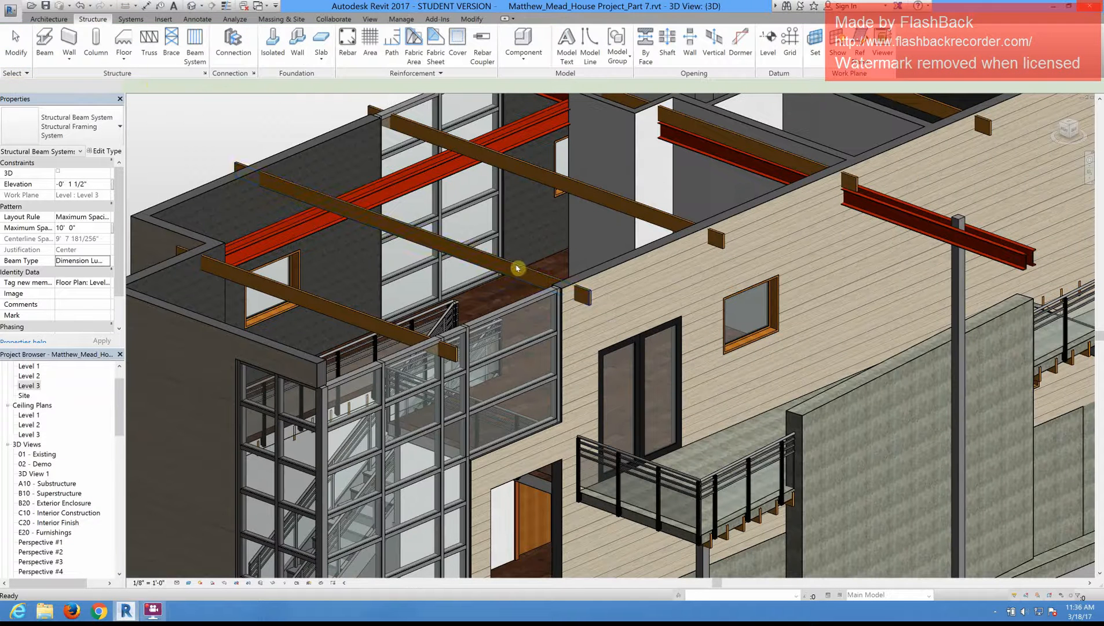
click(237, 166)
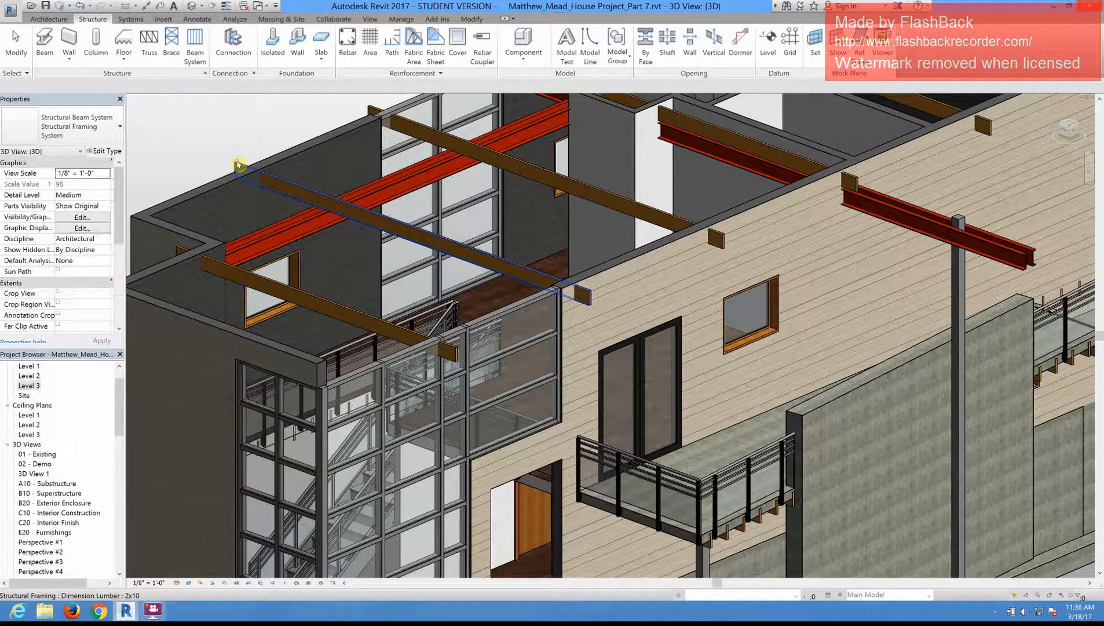
click(638, 307)
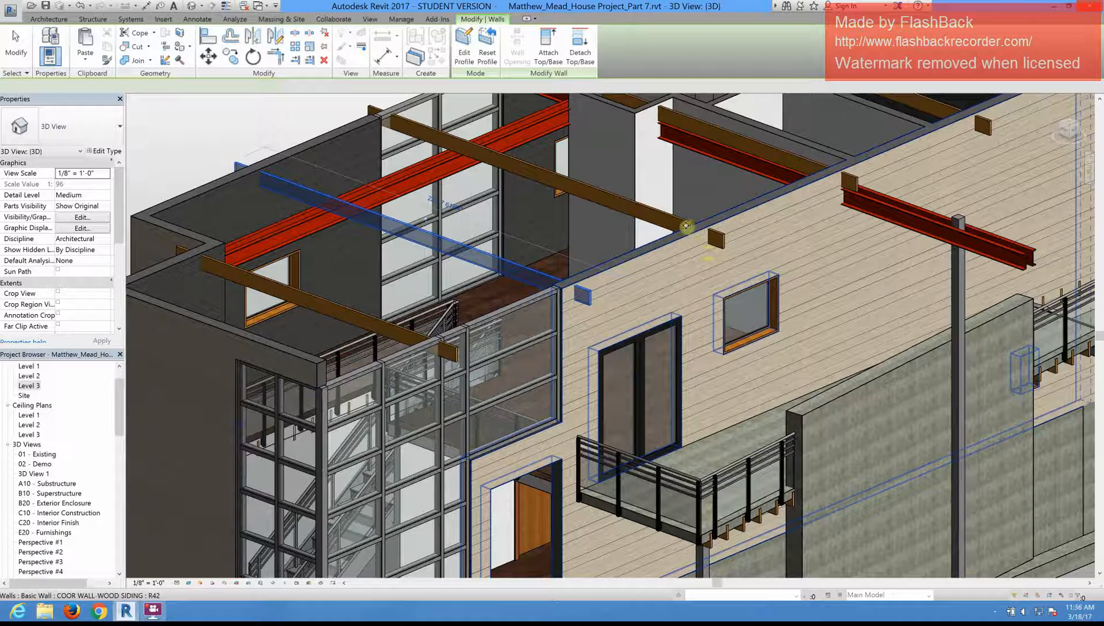
key(Escape)
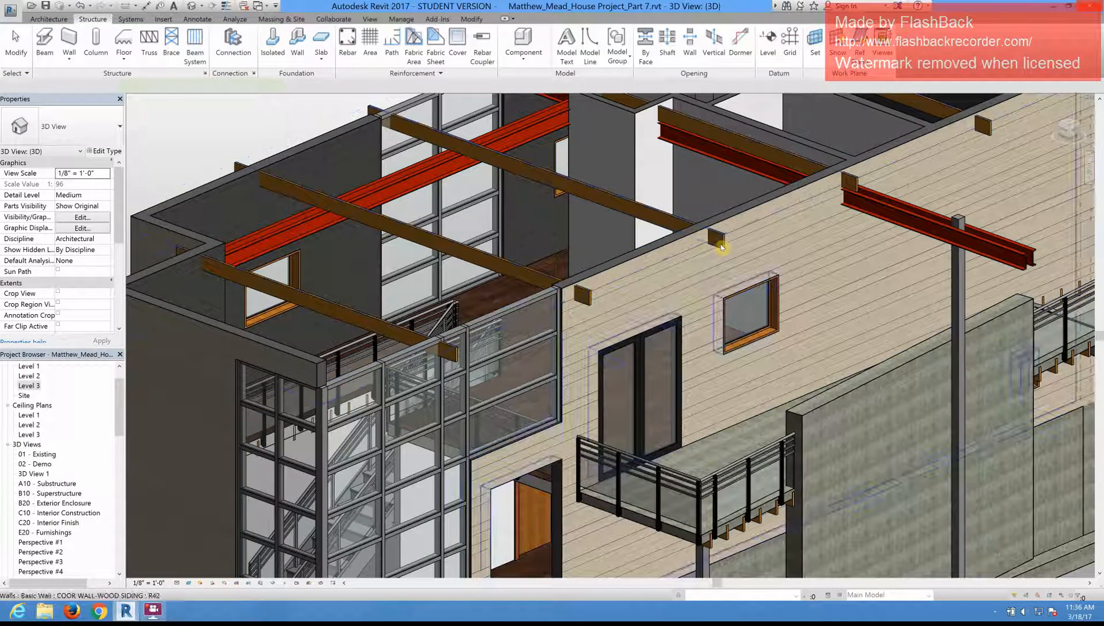
Step: Select the roof beam system and examine the named work planes it can be reassigned to, leaving its work plane as is
click(722, 241)
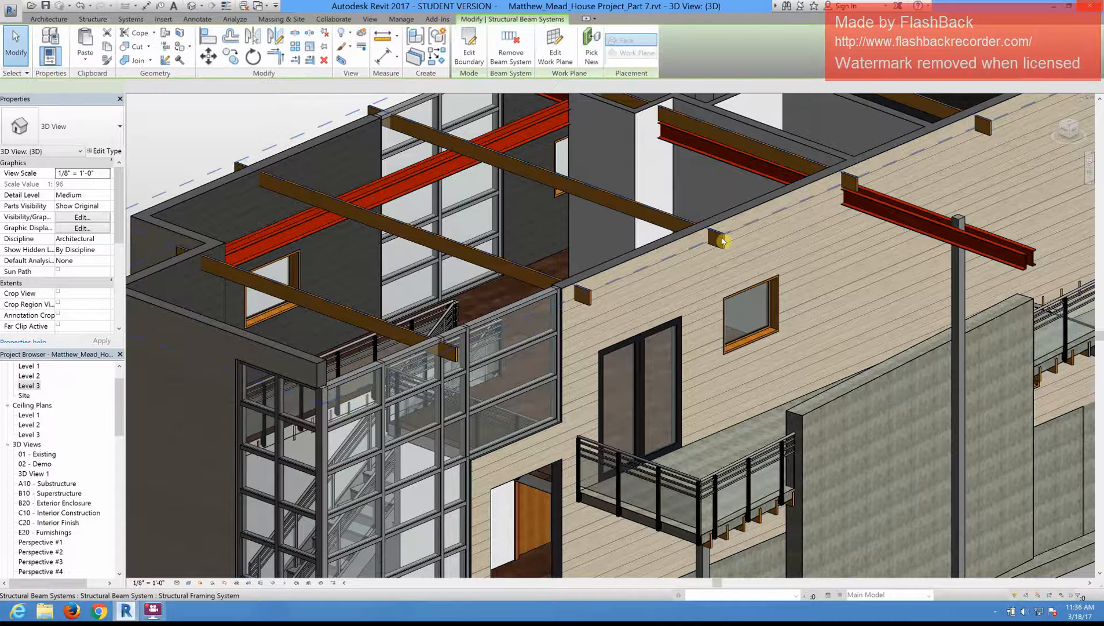
click(555, 50)
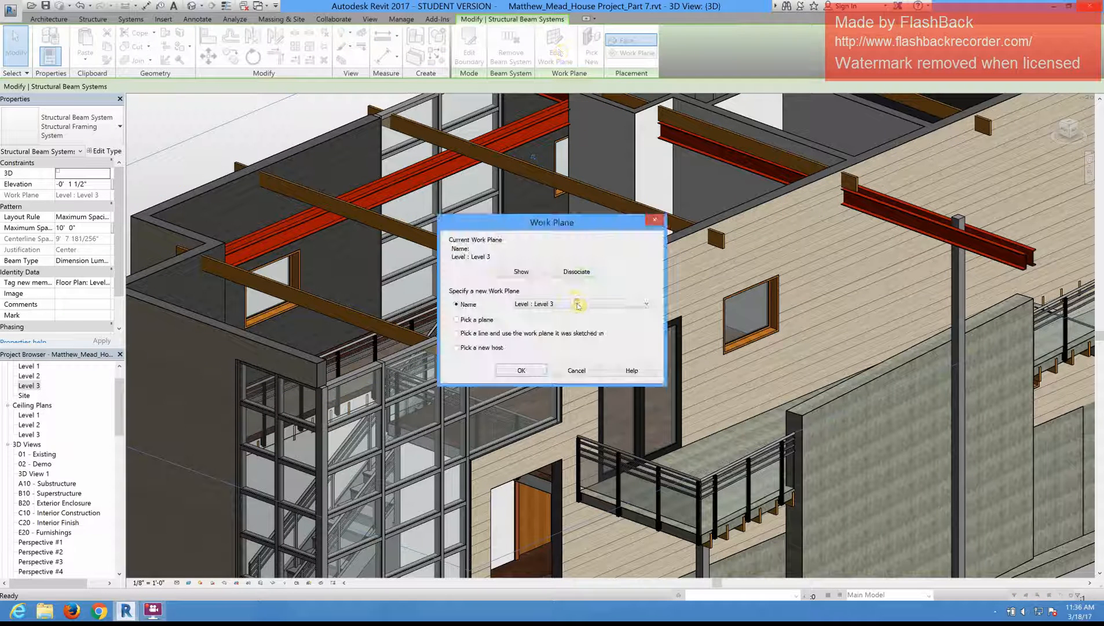
click(578, 304)
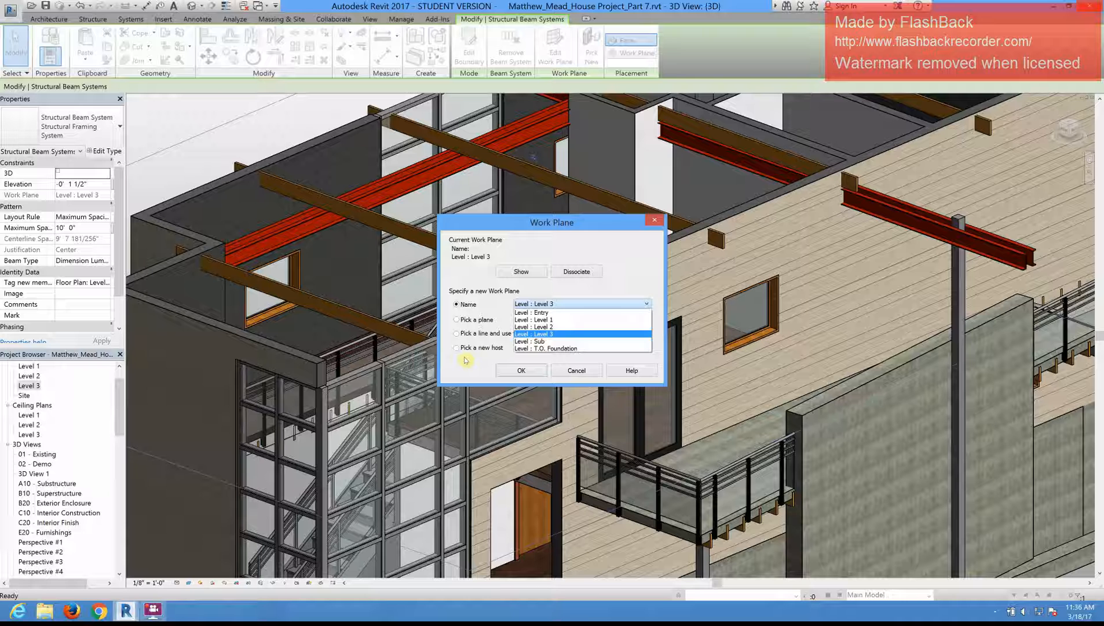
click(582, 374)
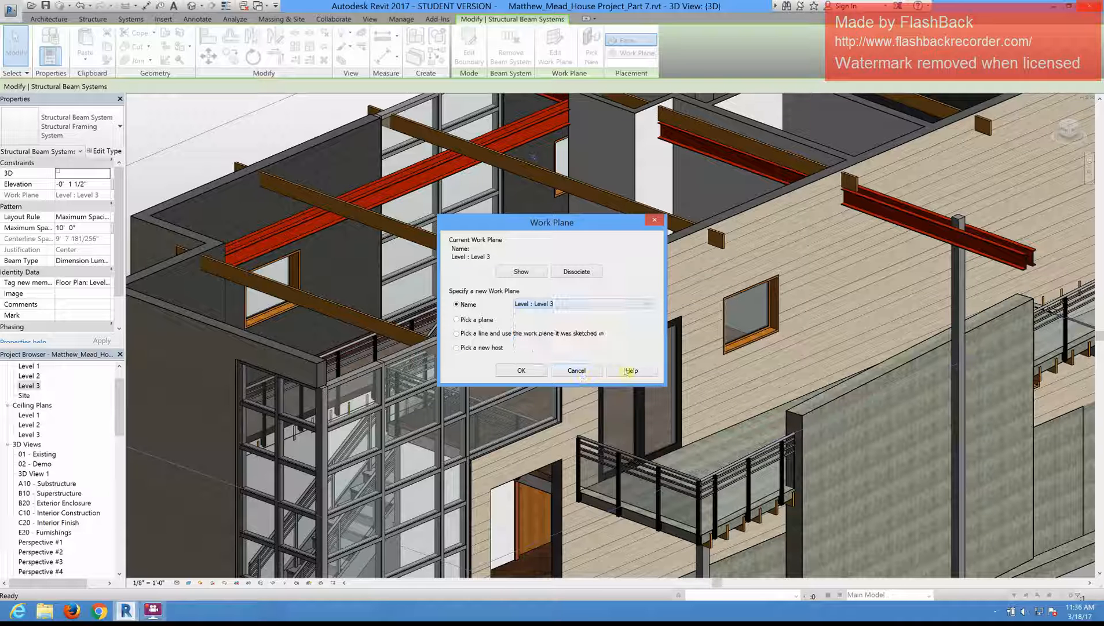
click(577, 303)
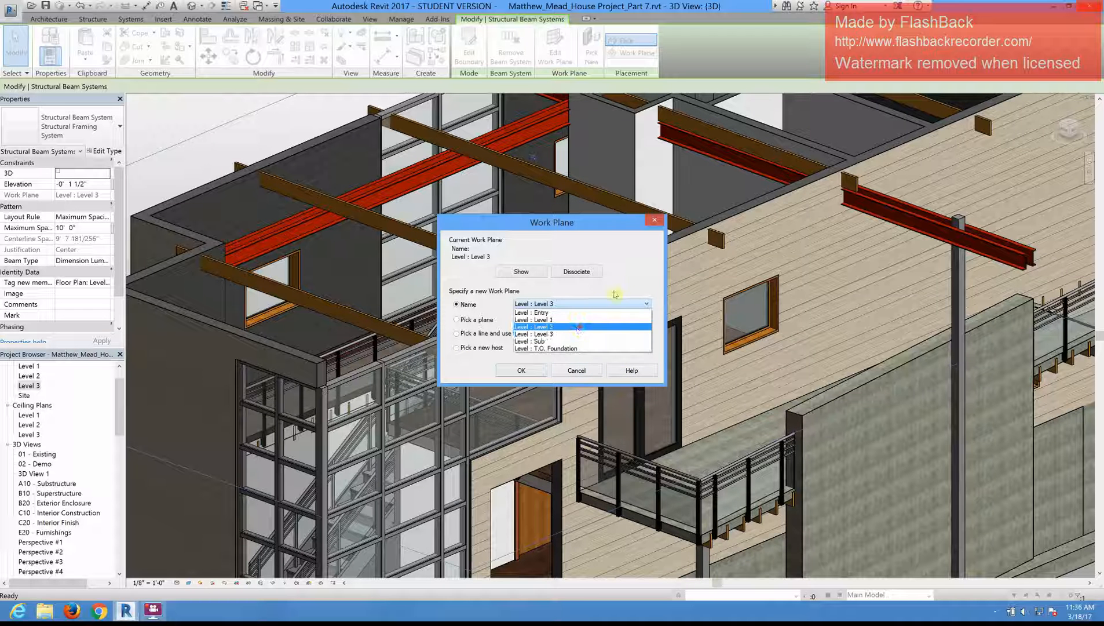
click(633, 271)
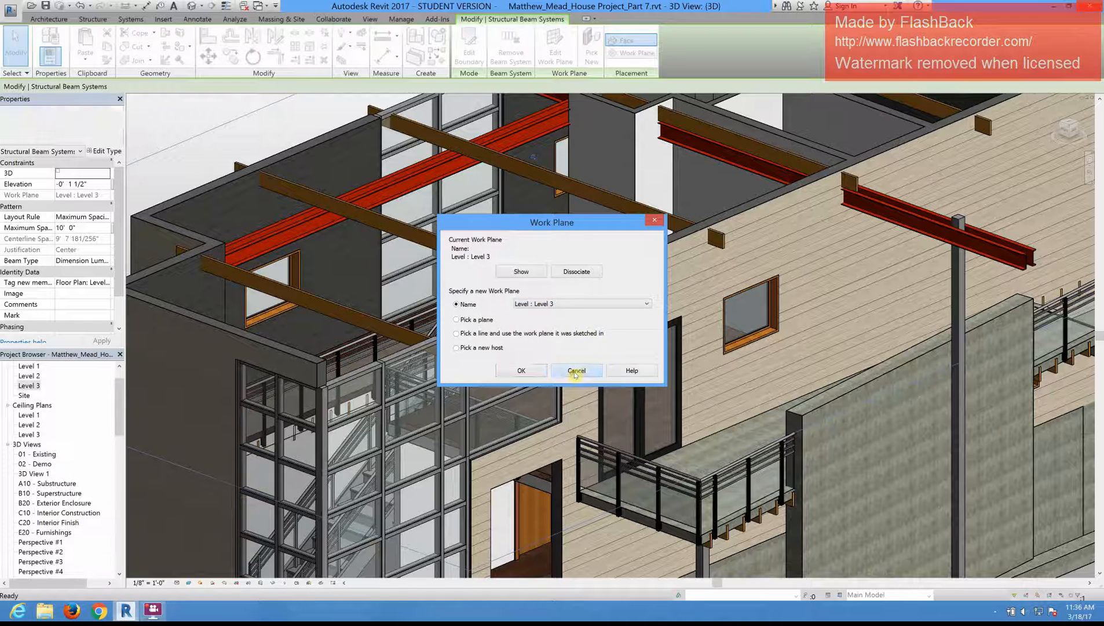
click(577, 371)
key(Escape)
key(Escape)
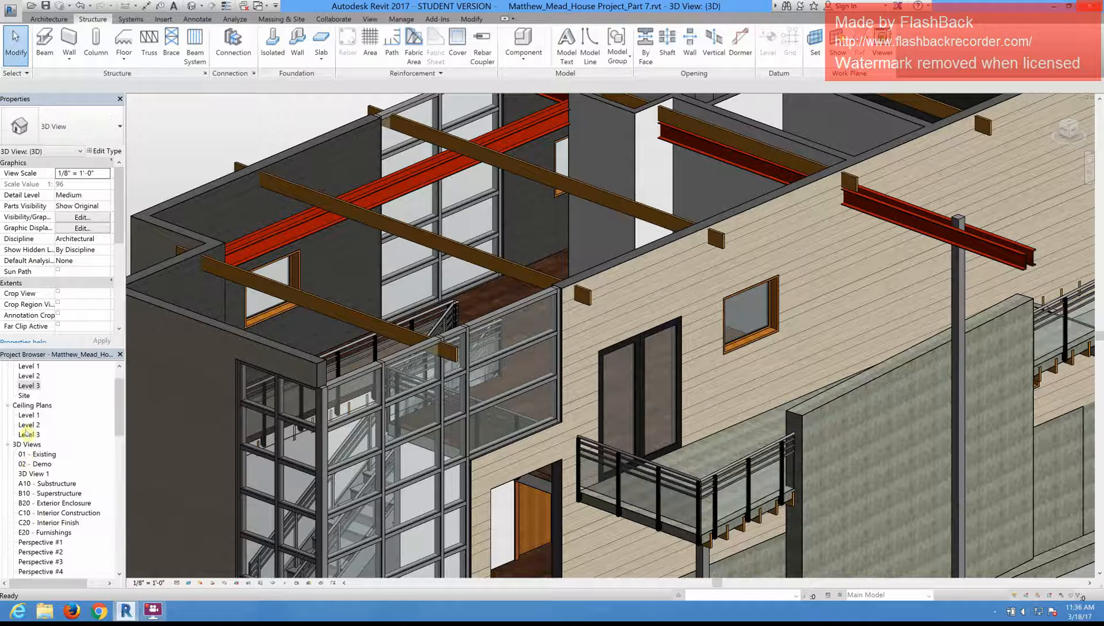
Step: Open the North- Working elevation and check the Lower Roof Plane reference plane and one of the 2x10 joists against it
drag(118, 405, 119, 440)
click(43, 522)
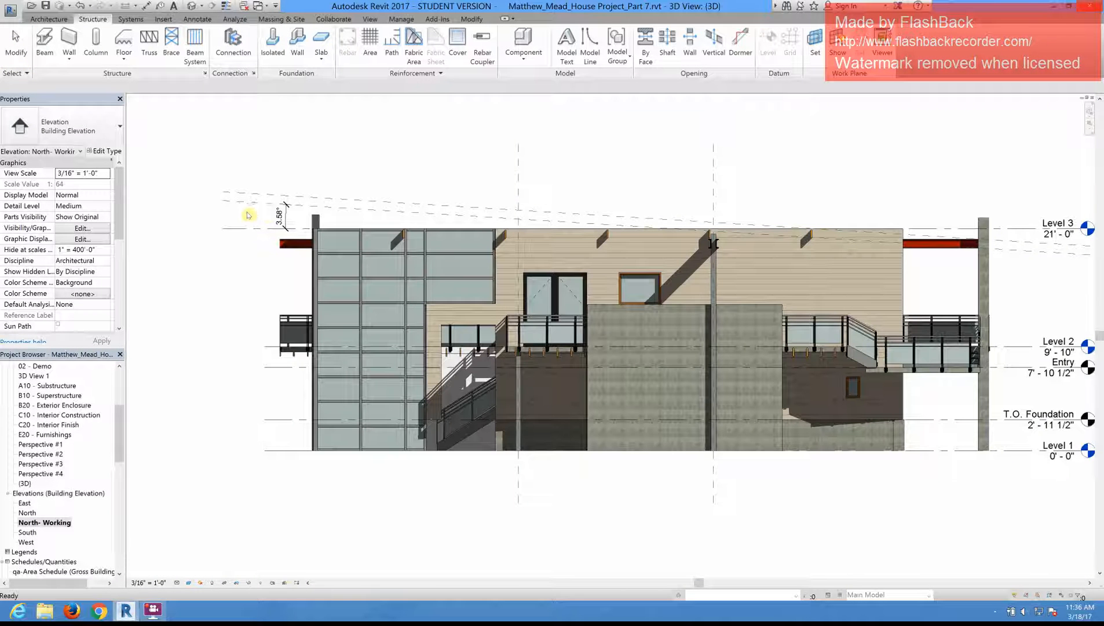
scroll(268, 207, up, 2)
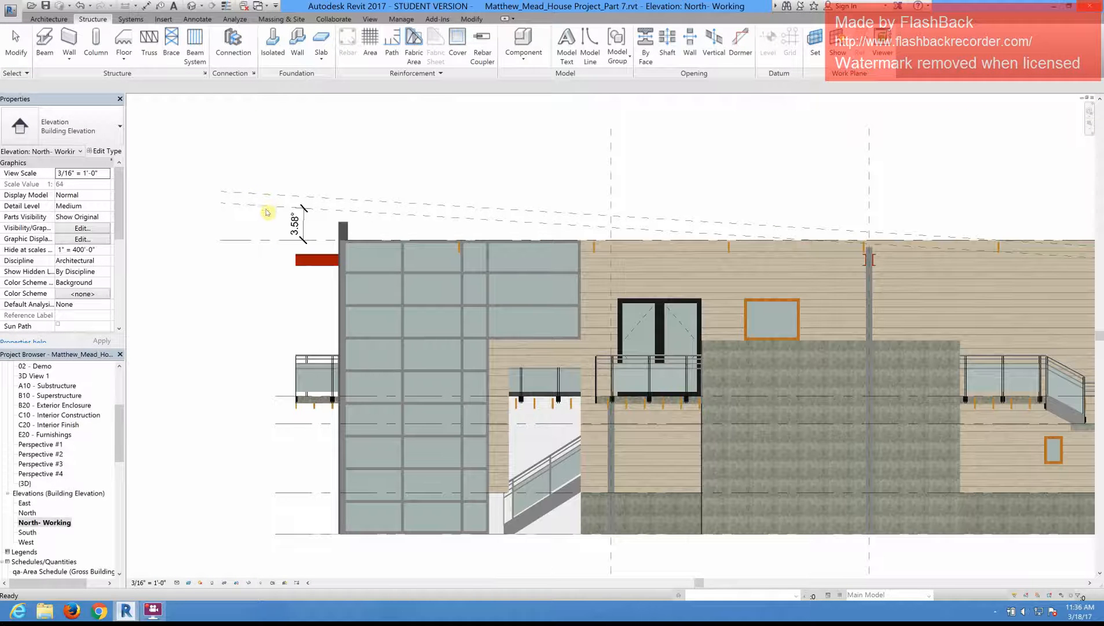
click(484, 219)
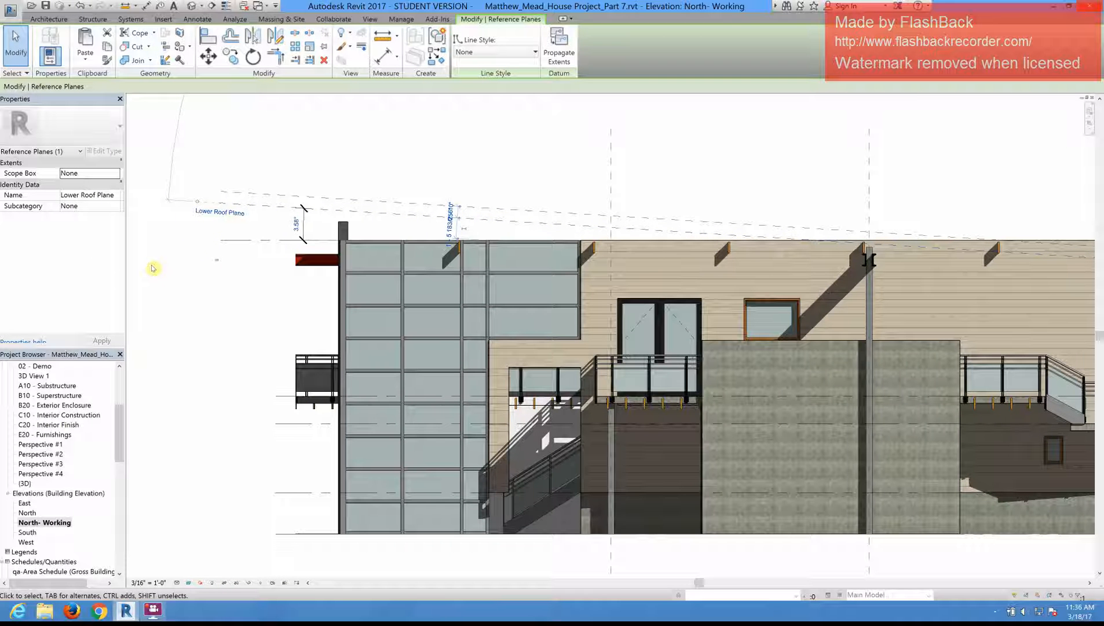
click(548, 139)
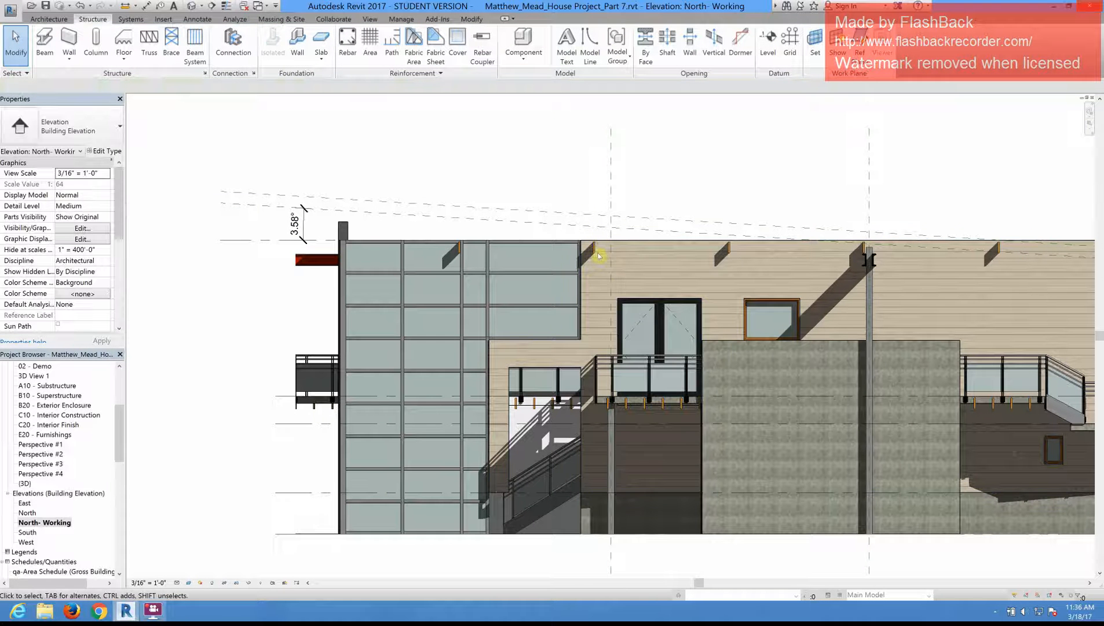
click(595, 249)
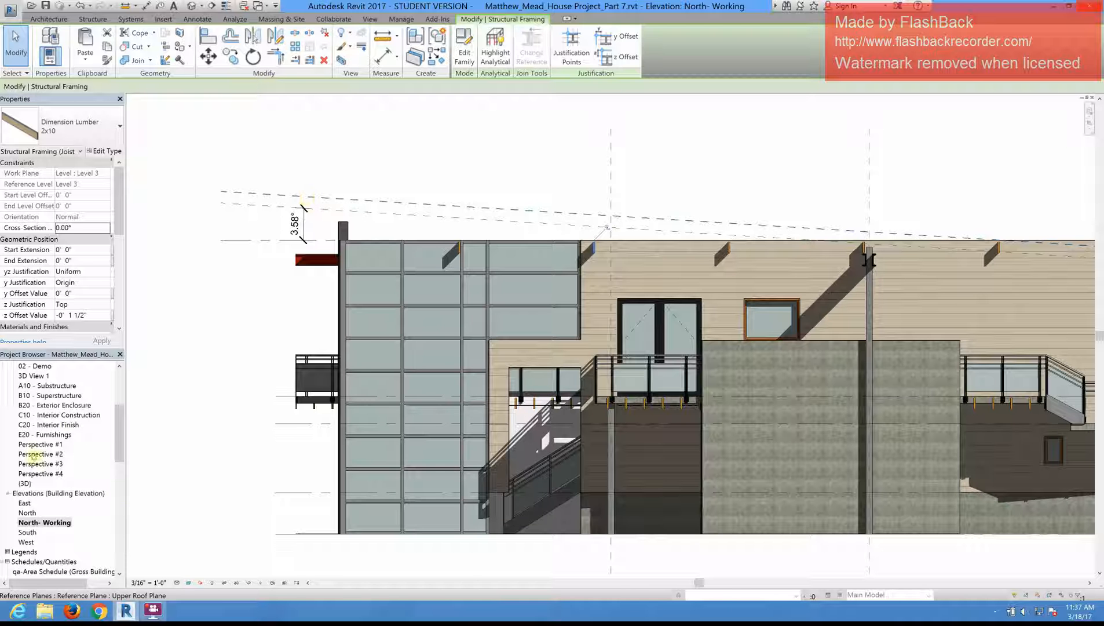
Step: Open the Level 3 floor plan and view the beam layout with nothing selected
drag(120, 427, 122, 386)
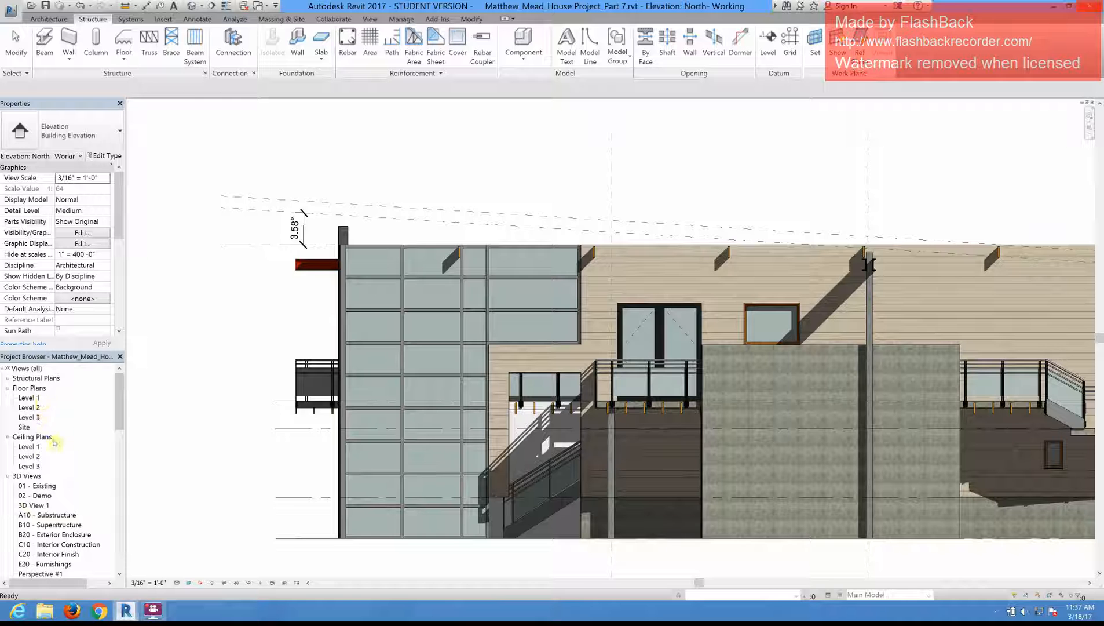
double_click(38, 419)
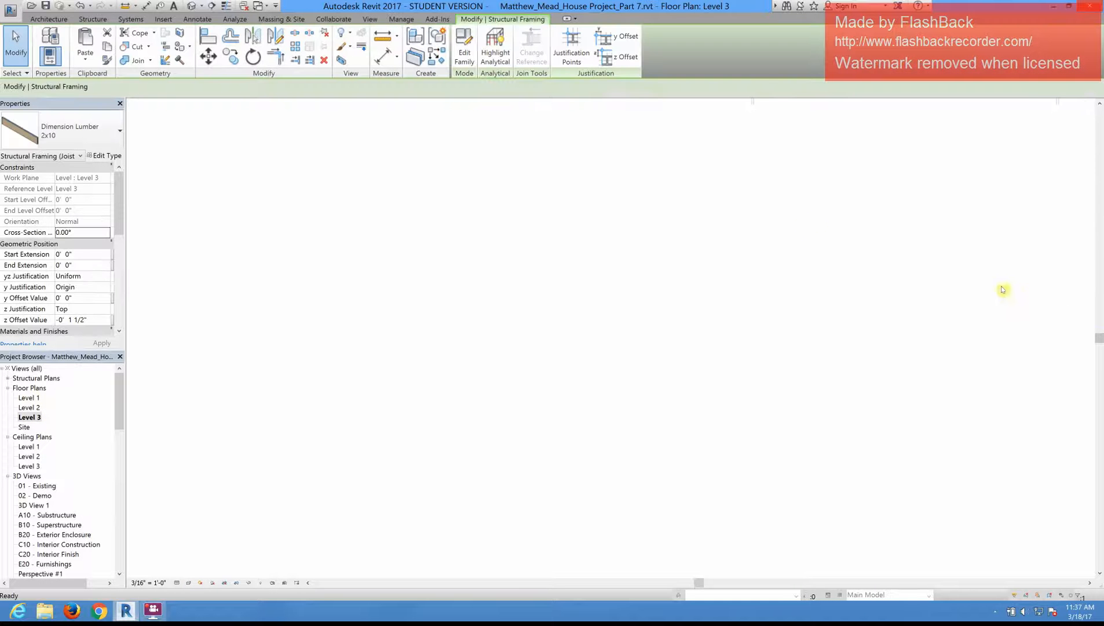
click(904, 258)
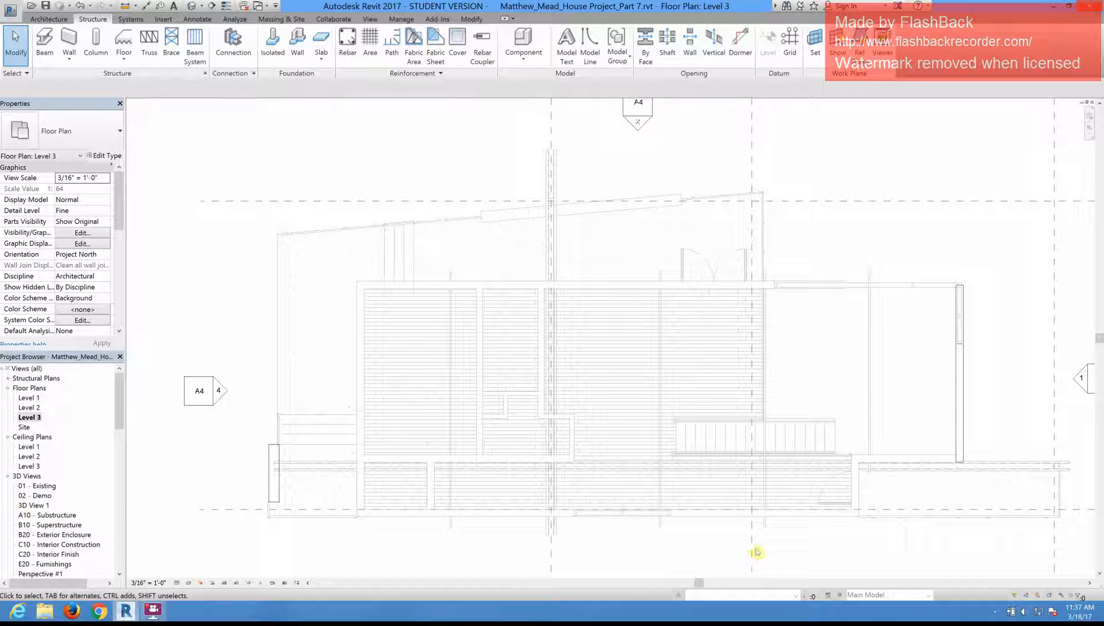
Step: Return to the default 3D view, select the whole roof beam system rather than a single joist, and open its boundary for editing
click(192, 6)
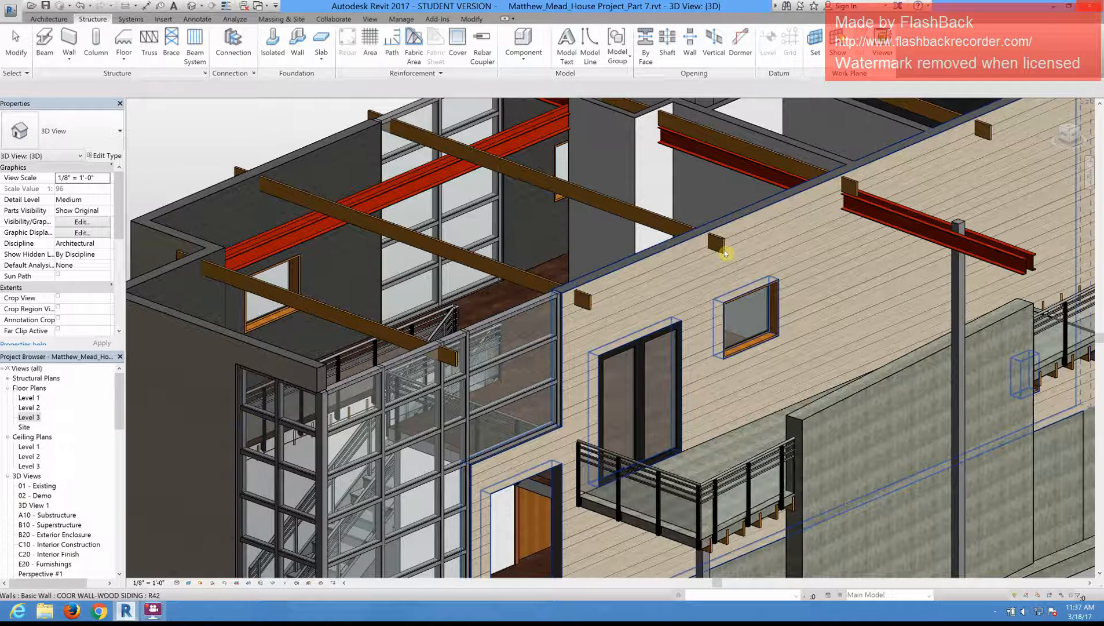
click(724, 252)
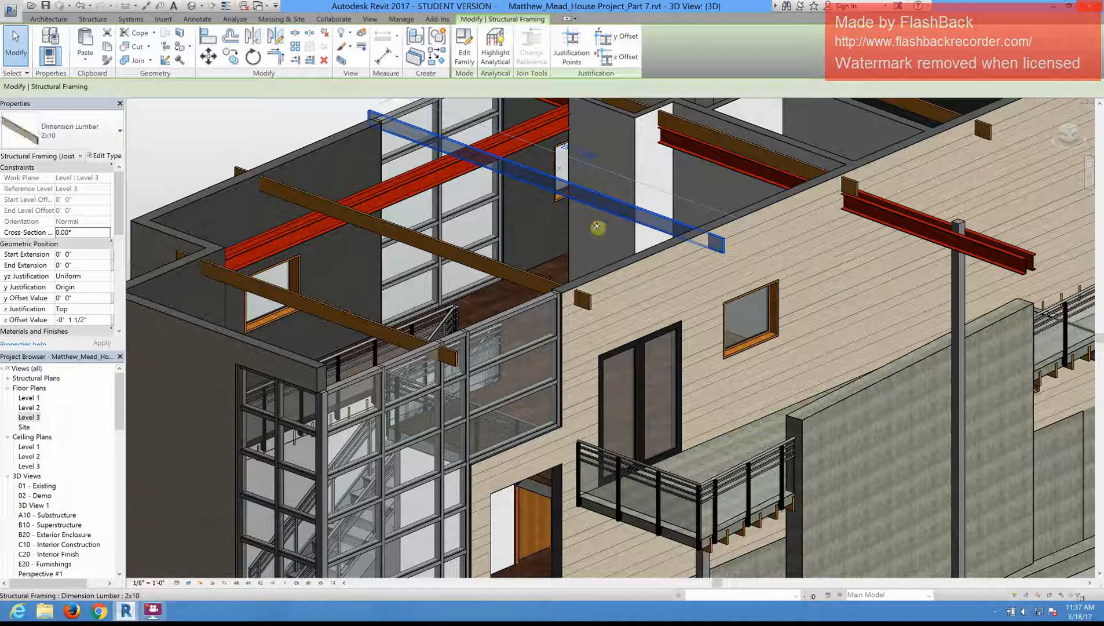
key(Escape)
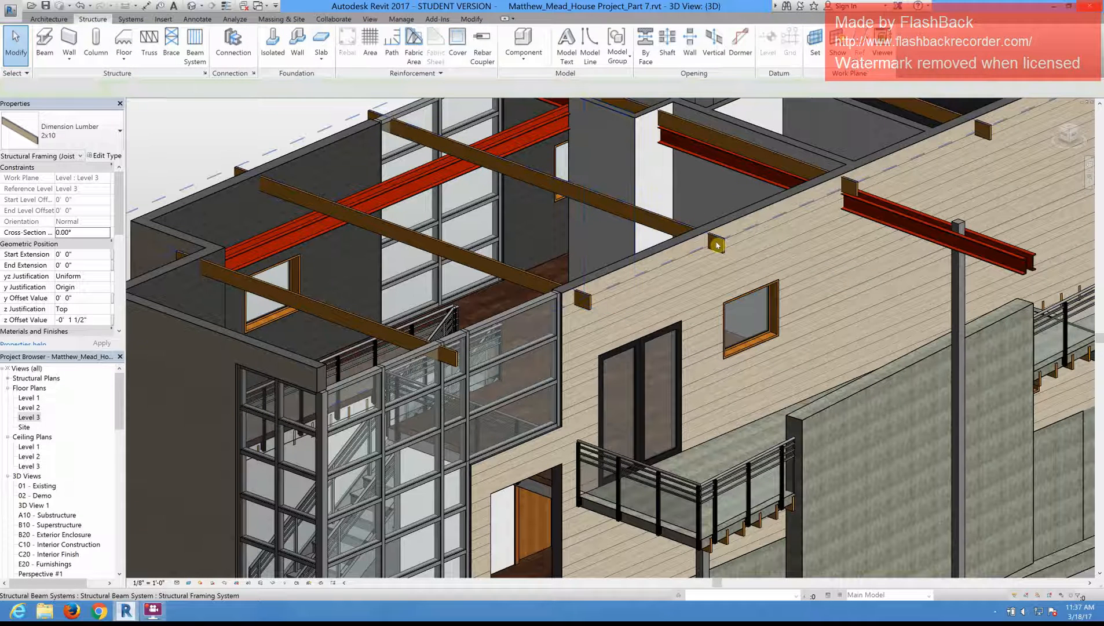
click(718, 246)
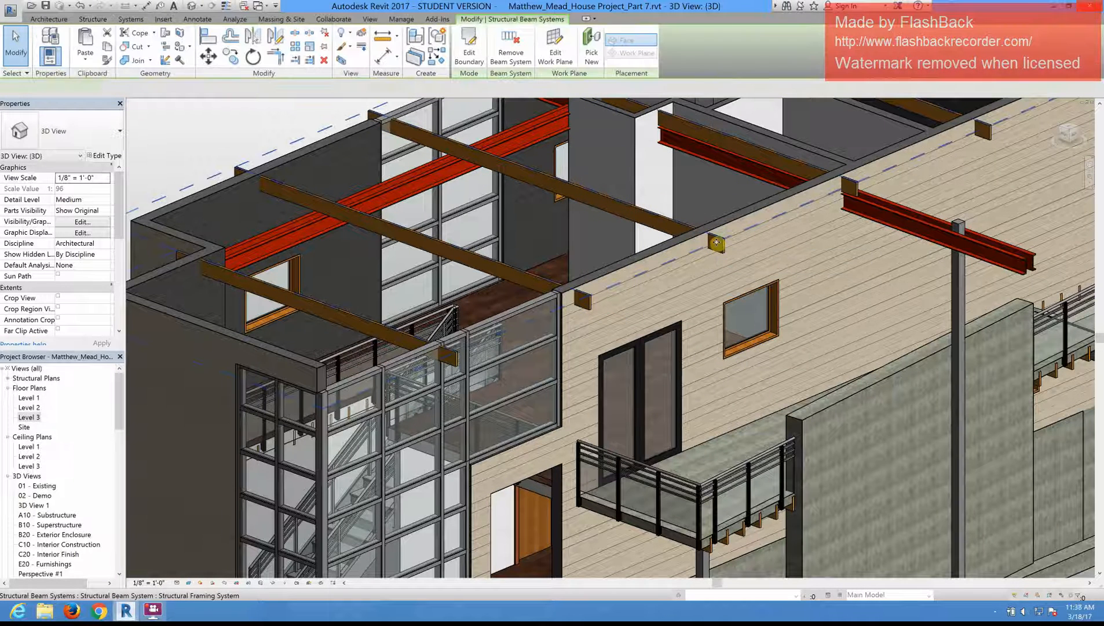
click(468, 54)
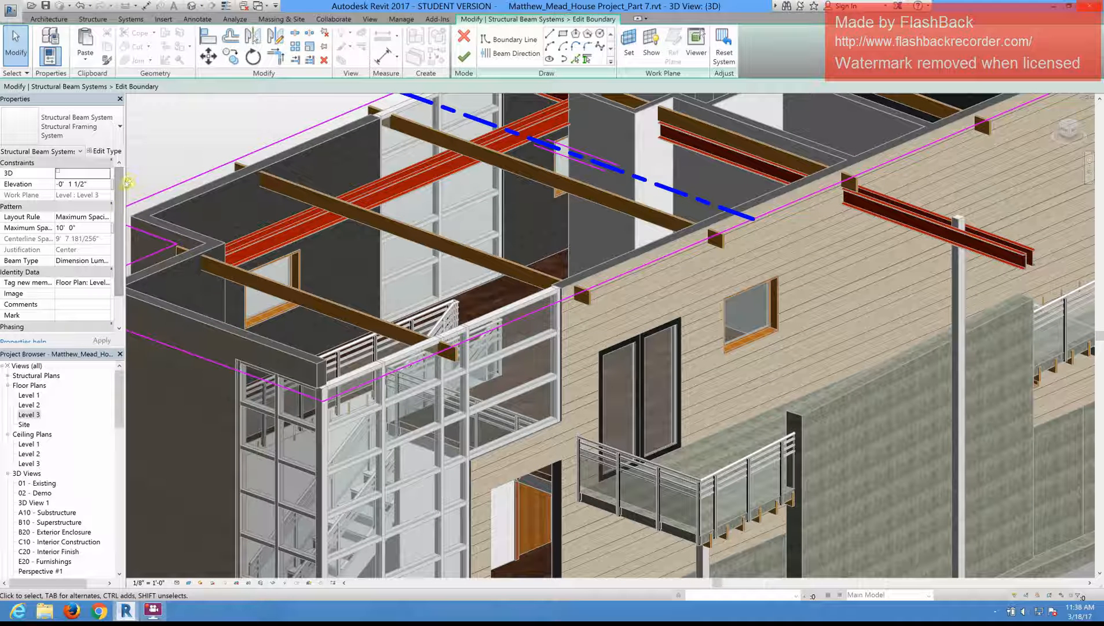
Step: Examine the beam system's instance properties and its Structural Framing System type properties without changing them
drag(125, 183, 164, 184)
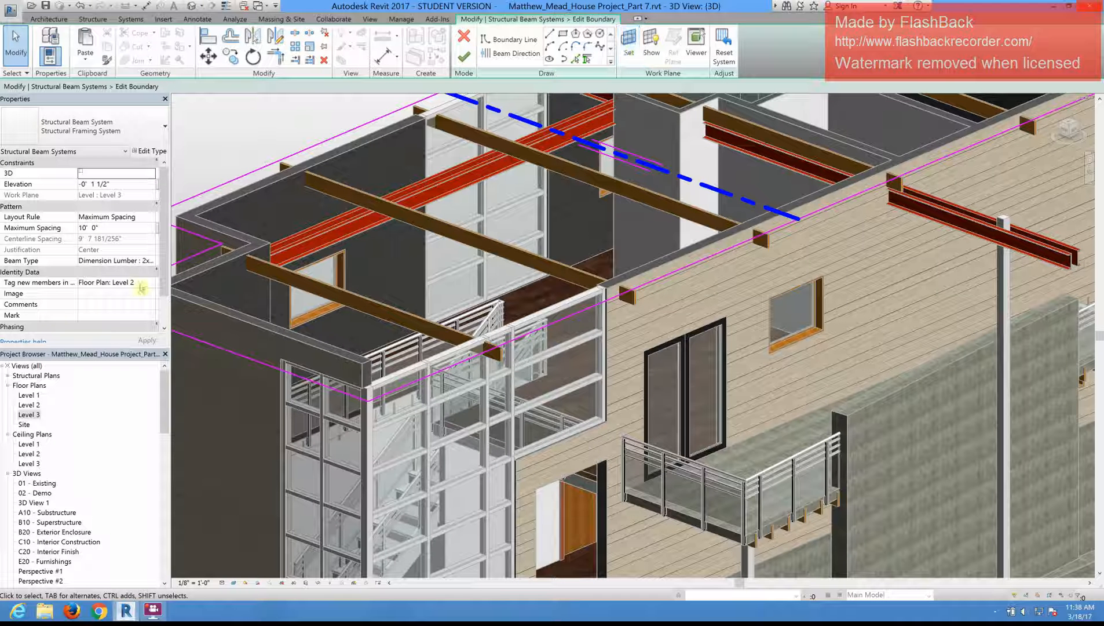
drag(163, 265, 174, 200)
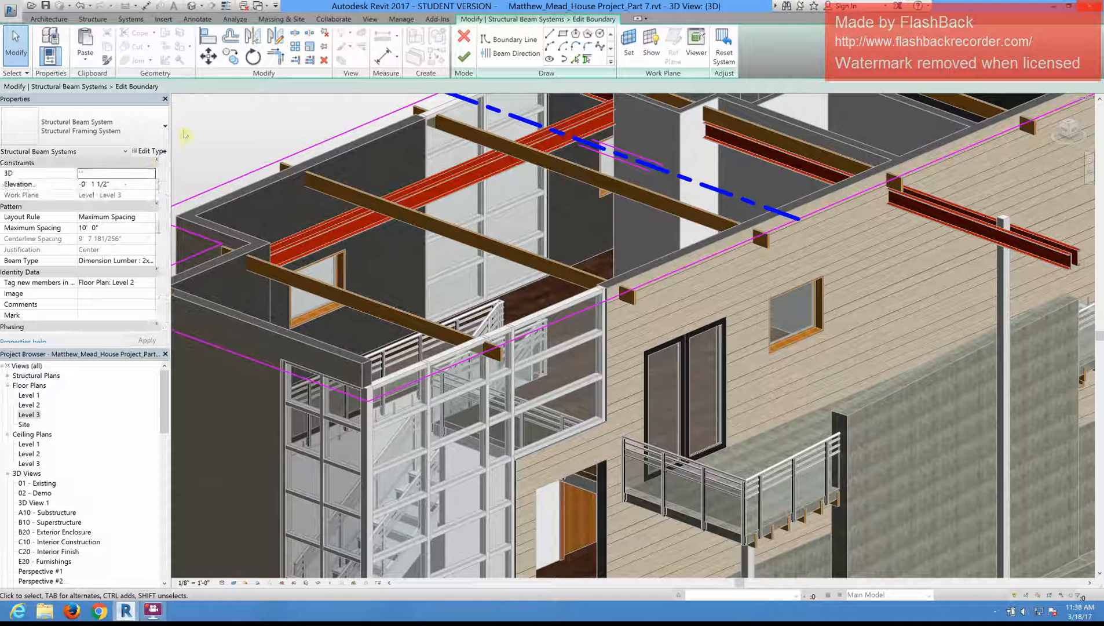
click(143, 152)
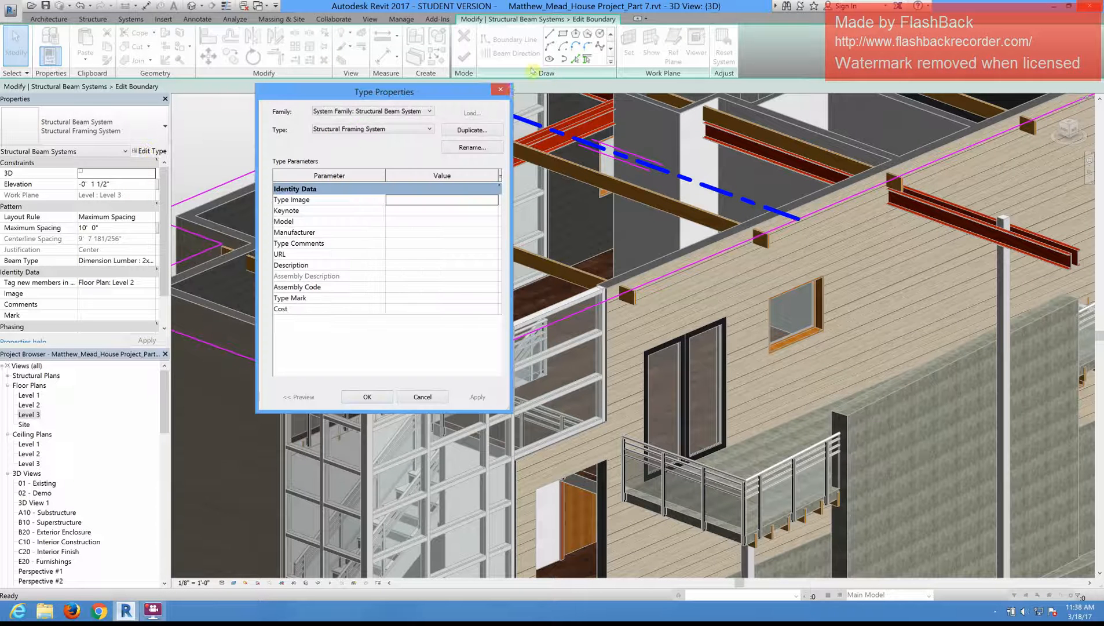
click(501, 91)
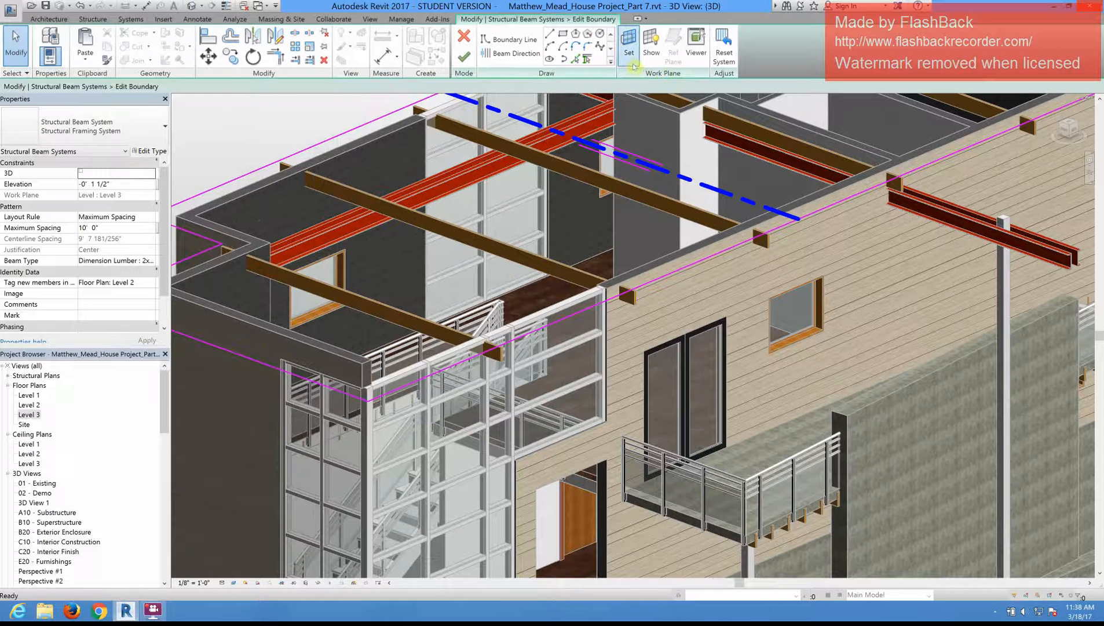
Step: Try to change the beam system's work plane, checking the named planes and picking a parallel plane in the 3D view
click(629, 55)
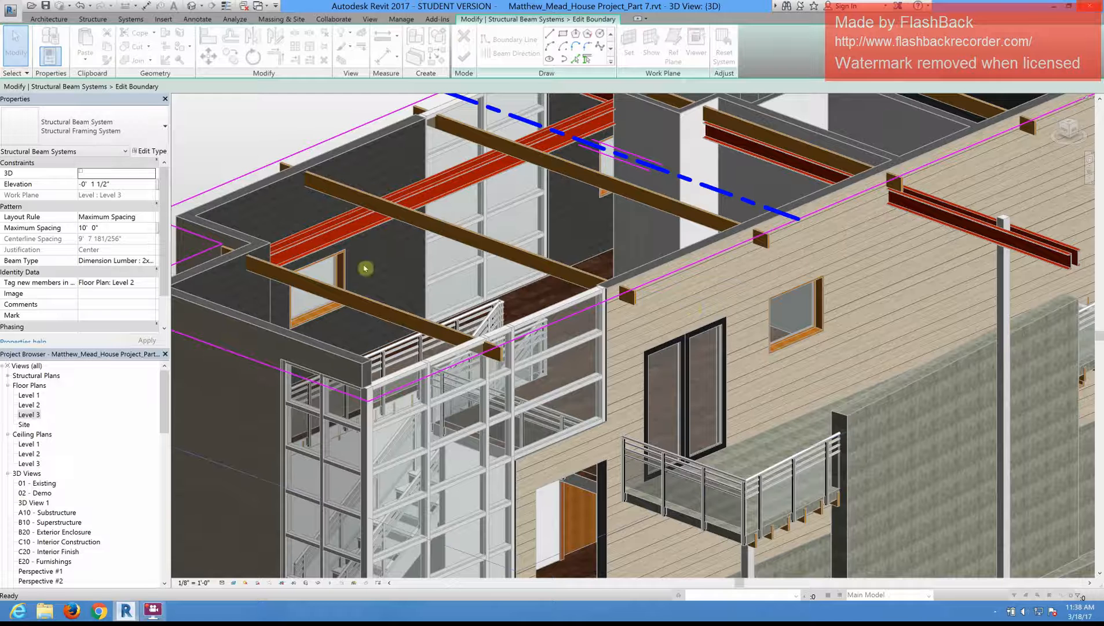
click(633, 304)
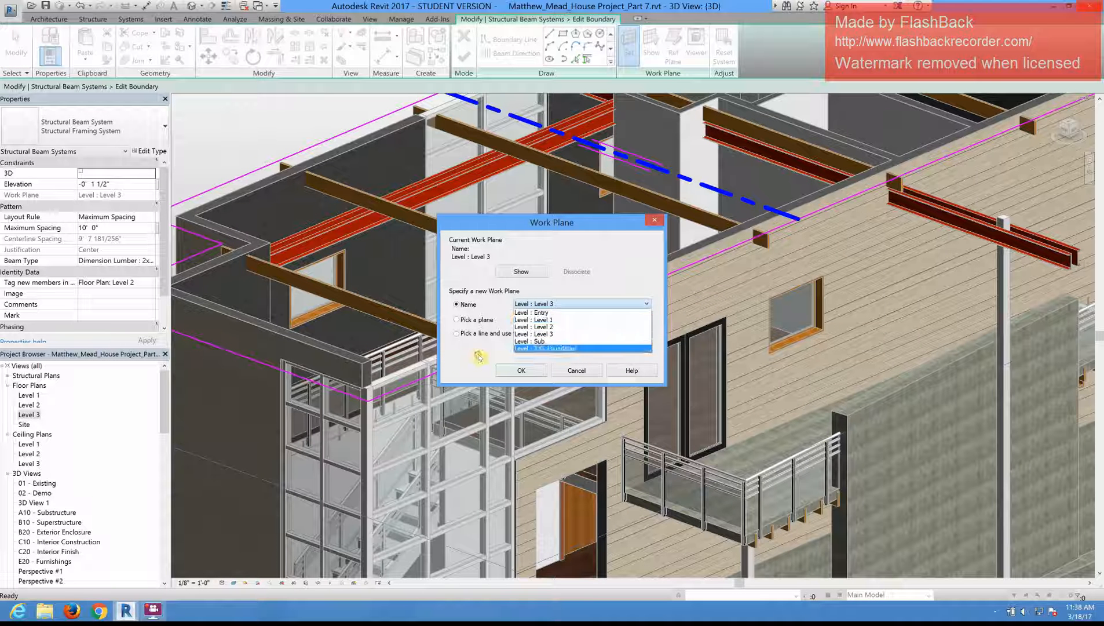
click(544, 383)
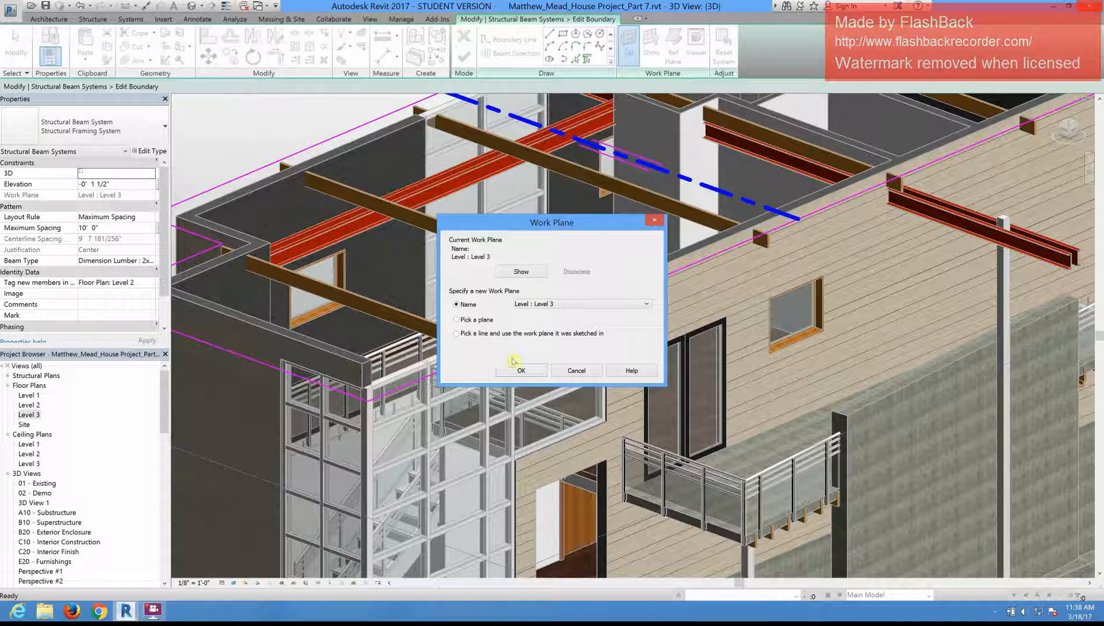
click(456, 320)
key(Return)
scroll(575, 243, down, 5)
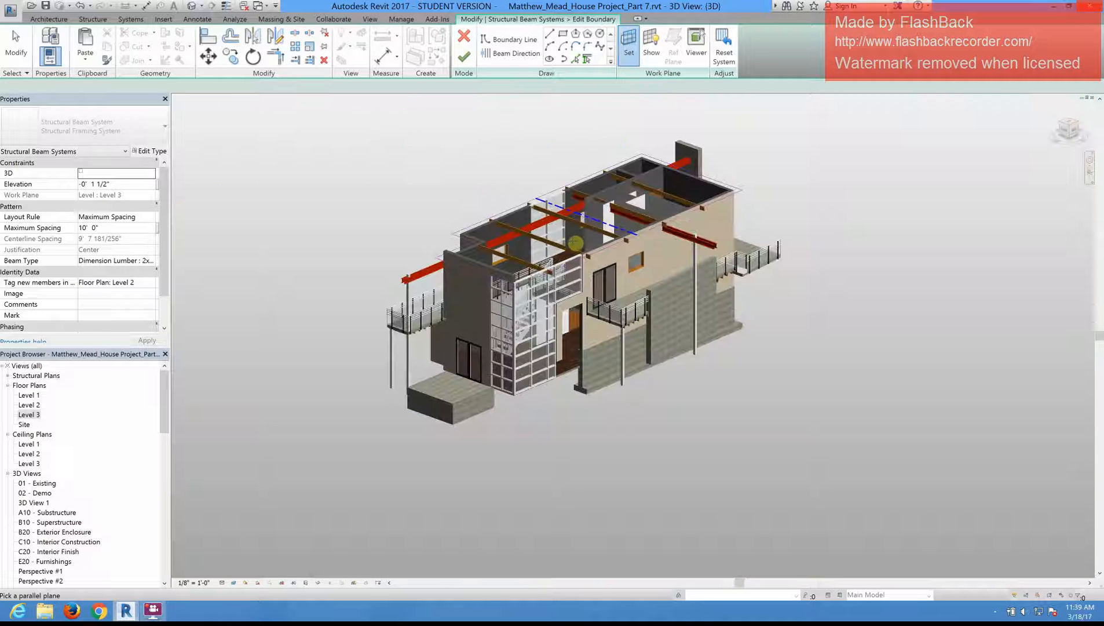
scroll(575, 243, down, 2)
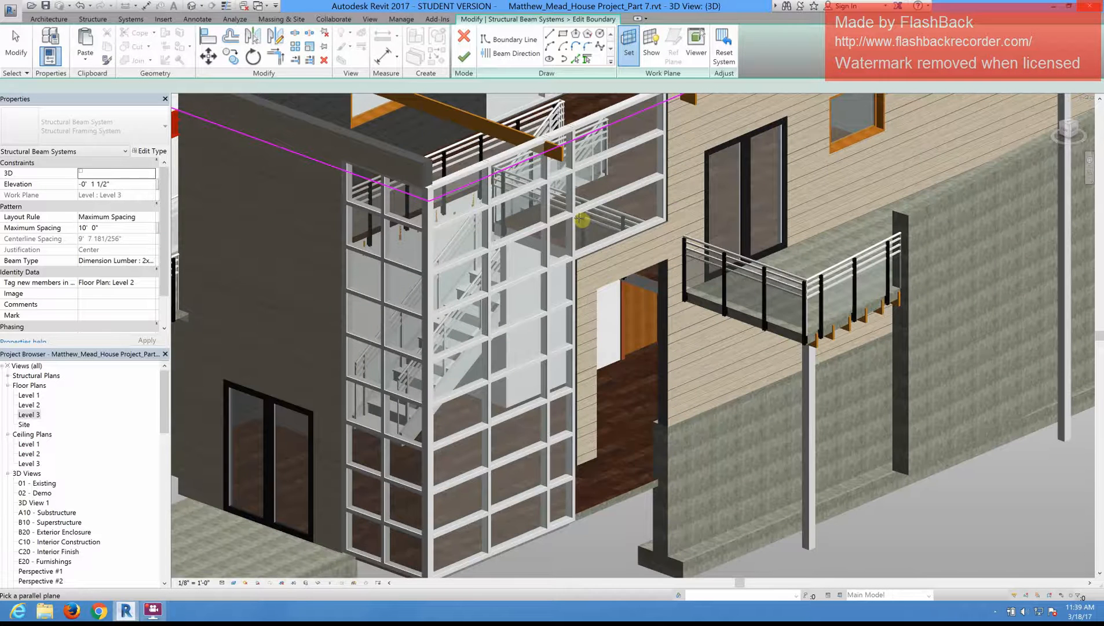
scroll(580, 219, up, 2)
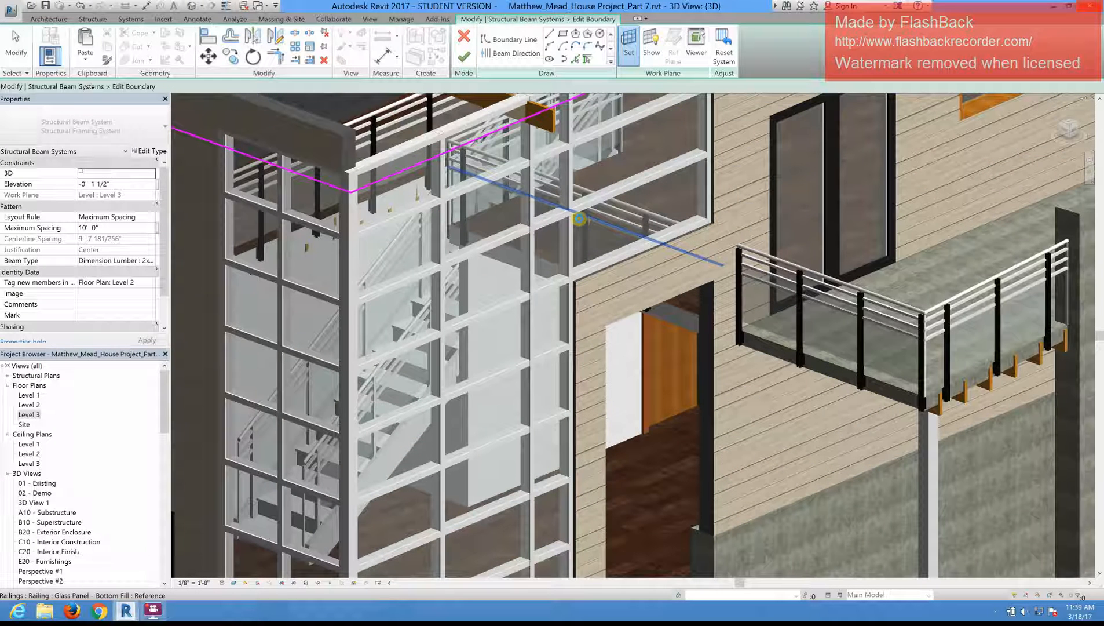
scroll(581, 220, down, 3)
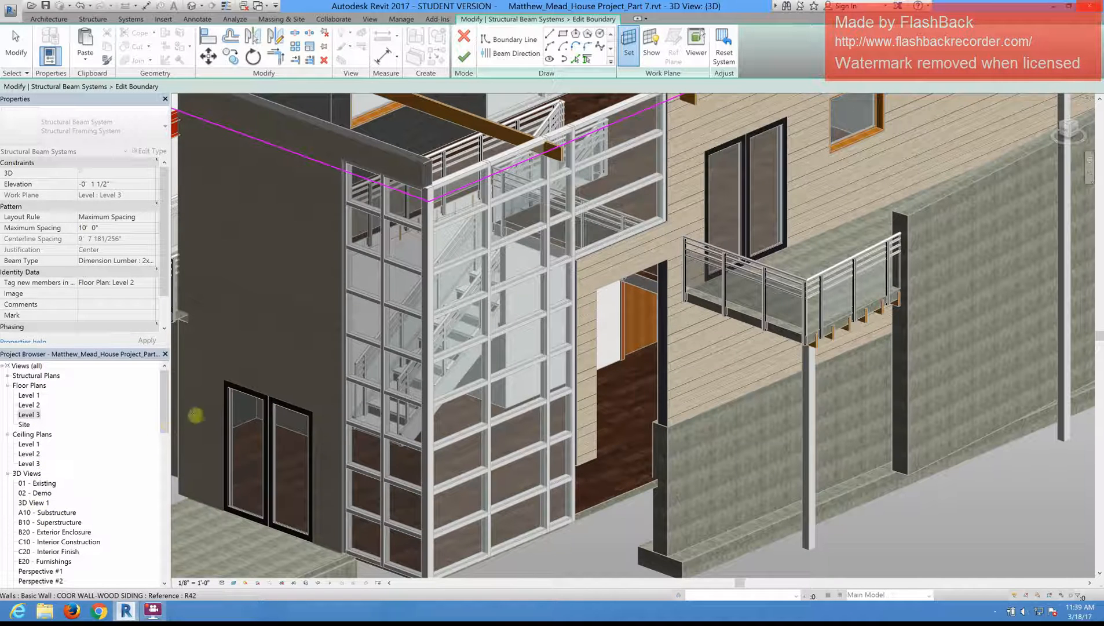
Step: Open the North- Working elevation, try to pick a plane there as the beam system's work plane, and finish the boundary edit
drag(166, 422, 167, 447)
double_click(44, 561)
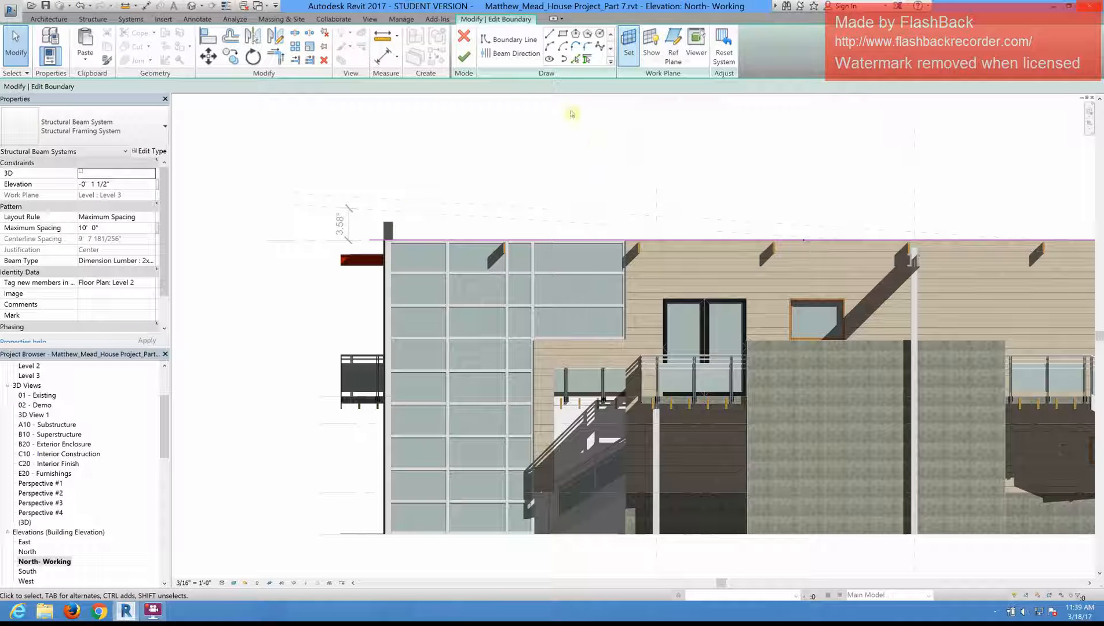
click(632, 52)
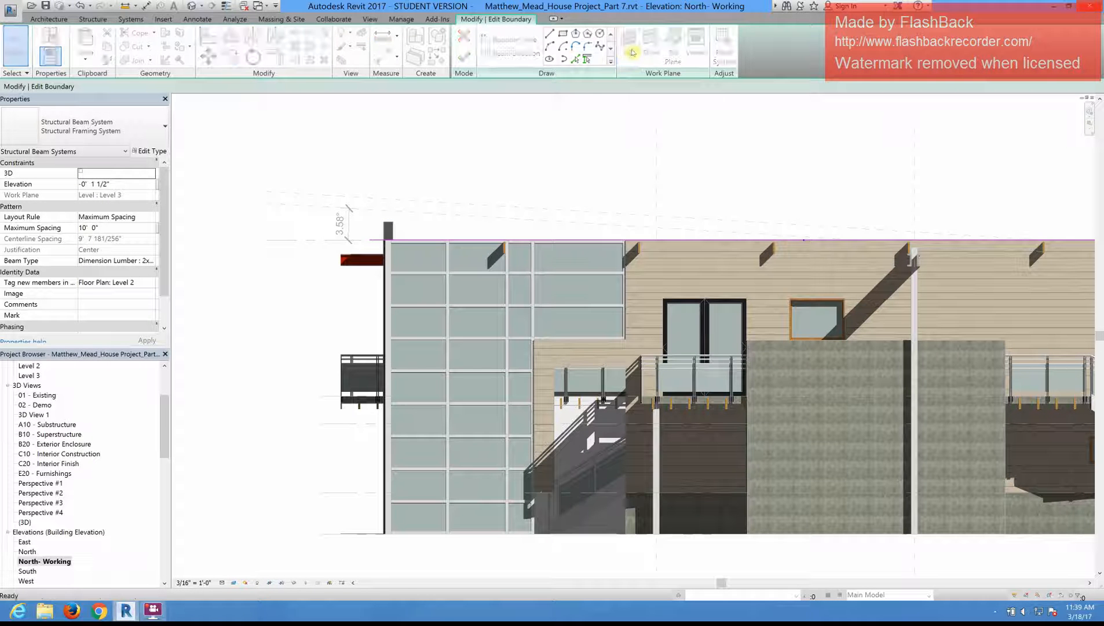
click(457, 319)
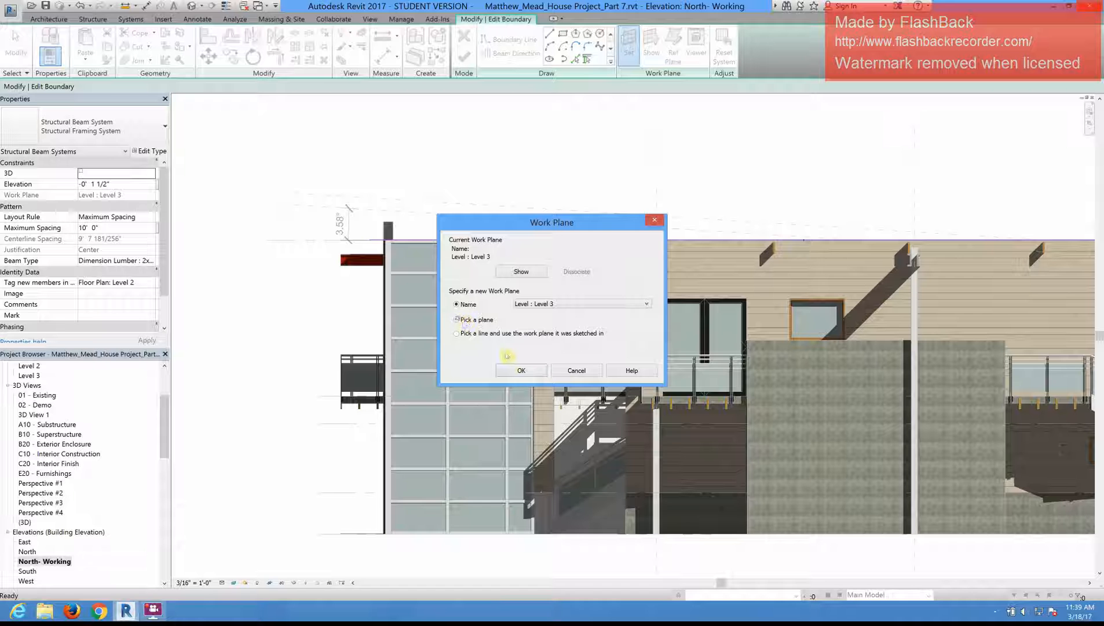
click(519, 370)
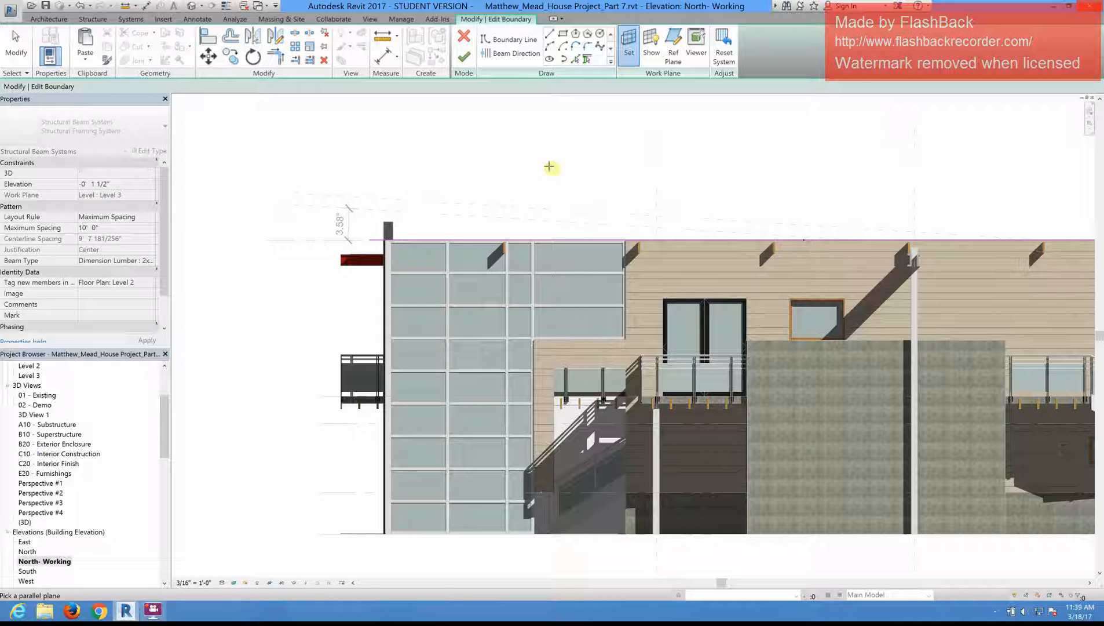
click(469, 58)
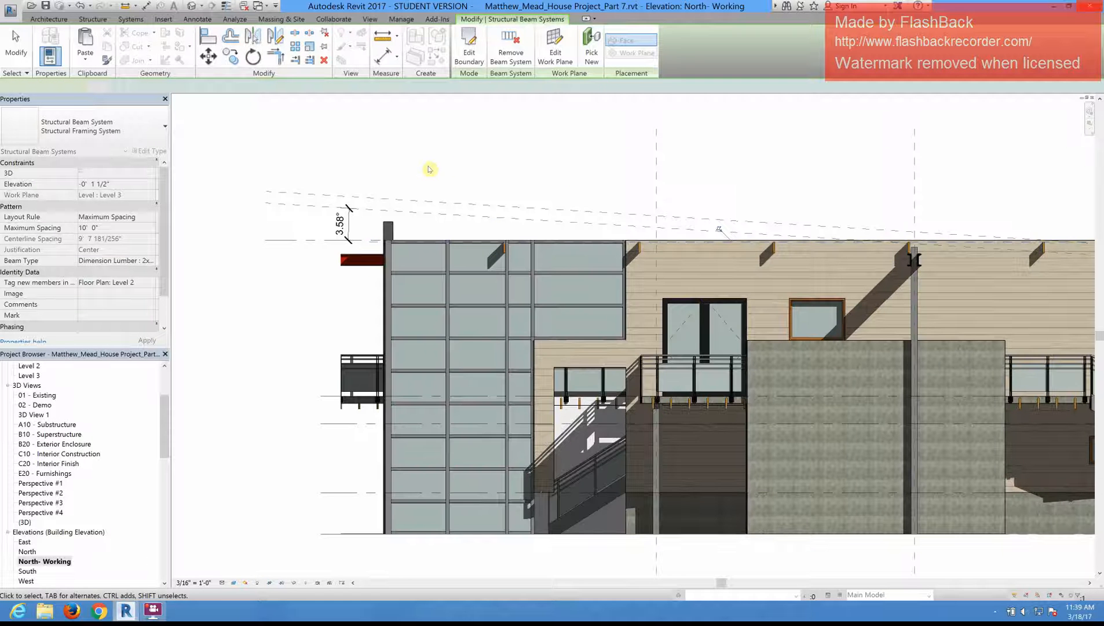
Step: Select the sloped Lower Roof Plane reference plane, check its name property, and clear the selection
scroll(373, 179, down, 2)
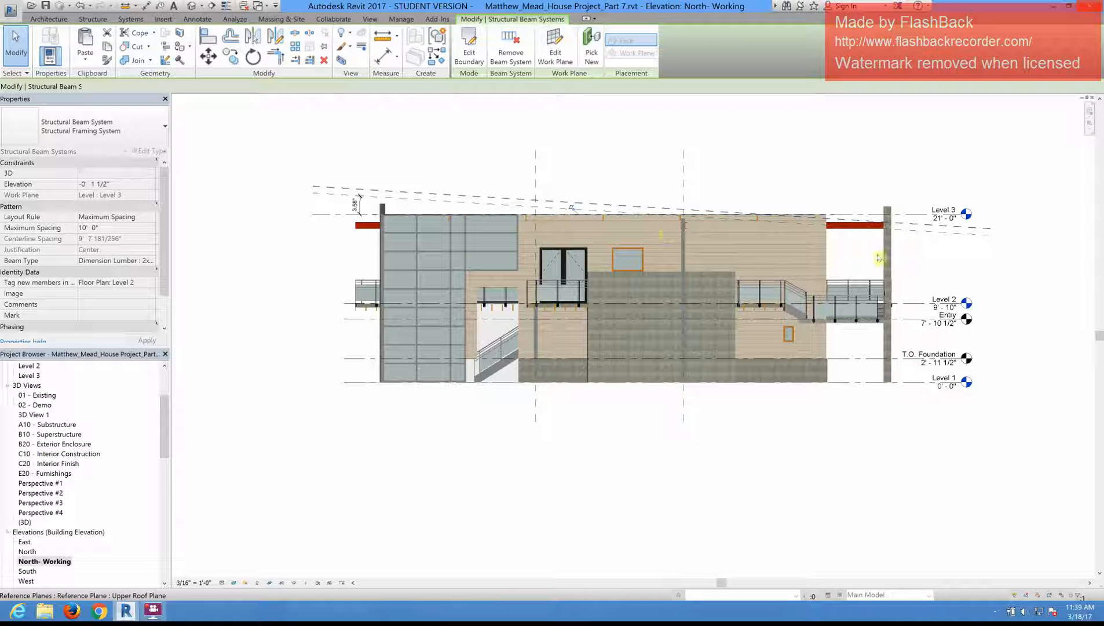
click(907, 234)
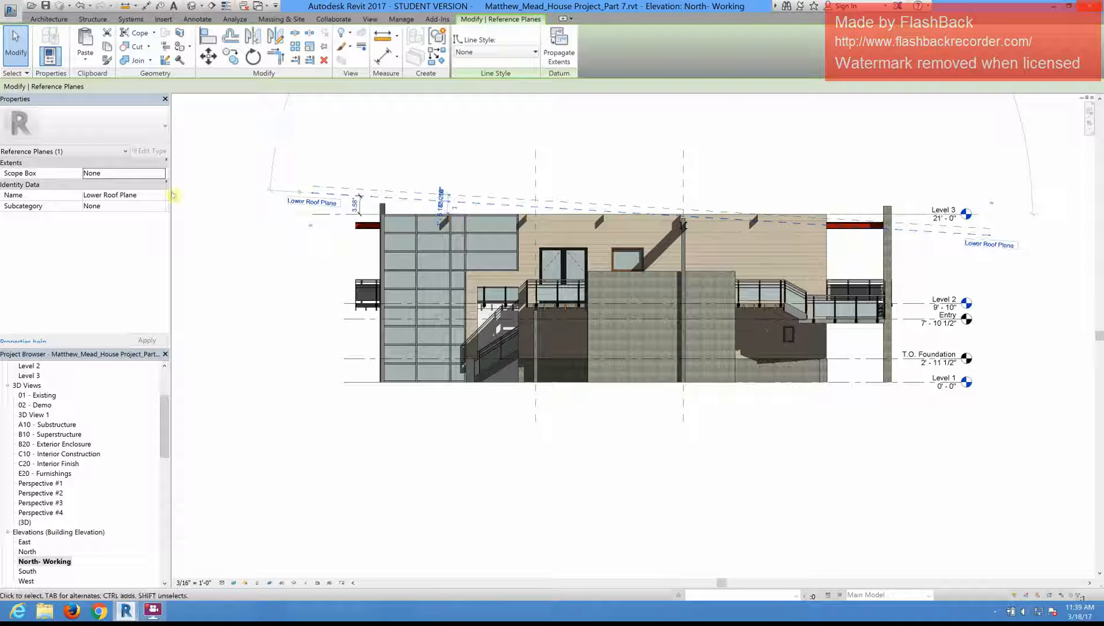
key(Escape)
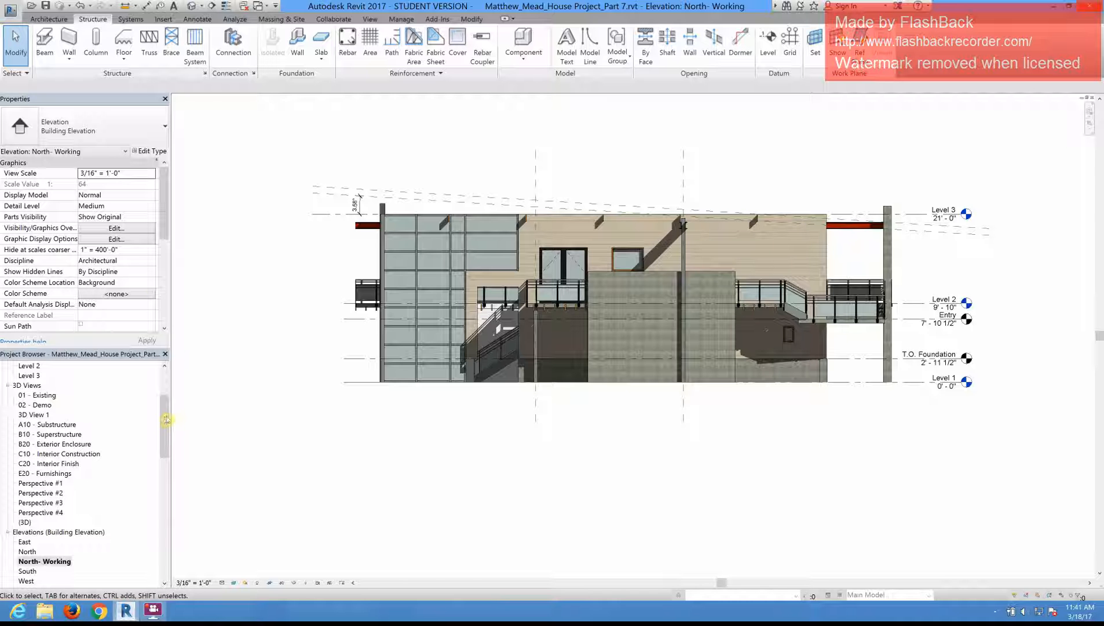
click(165, 389)
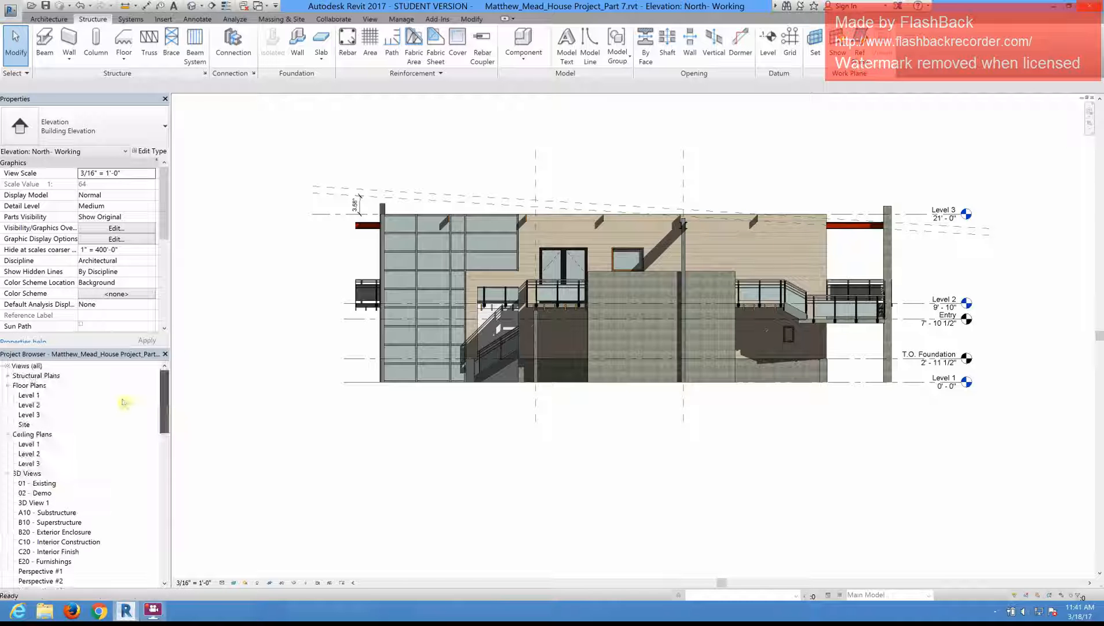
double_click(29, 415)
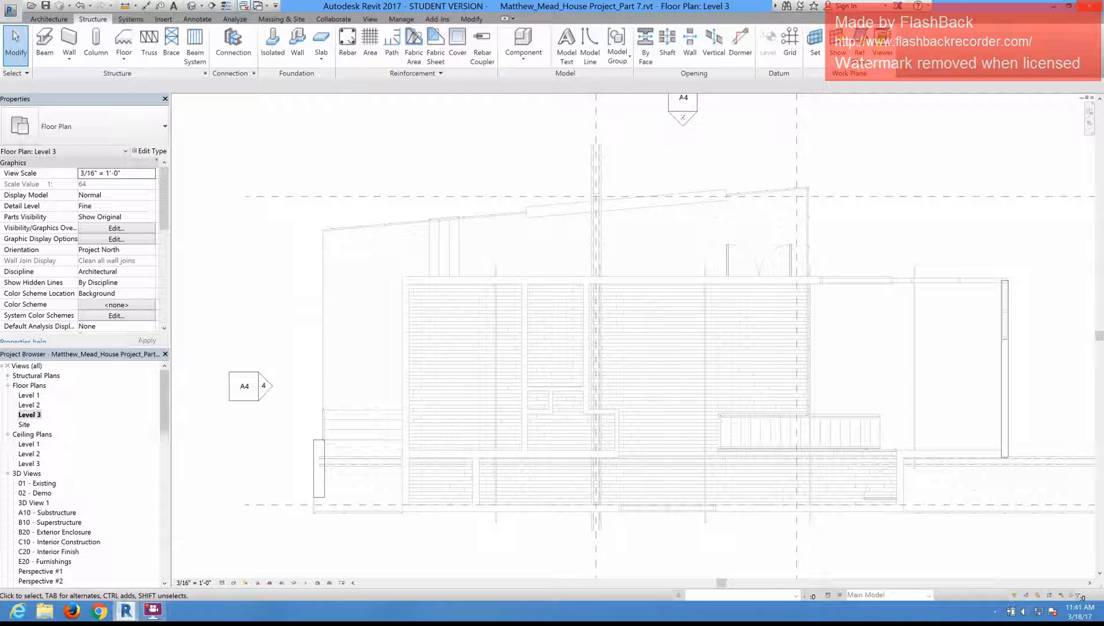
click(194, 46)
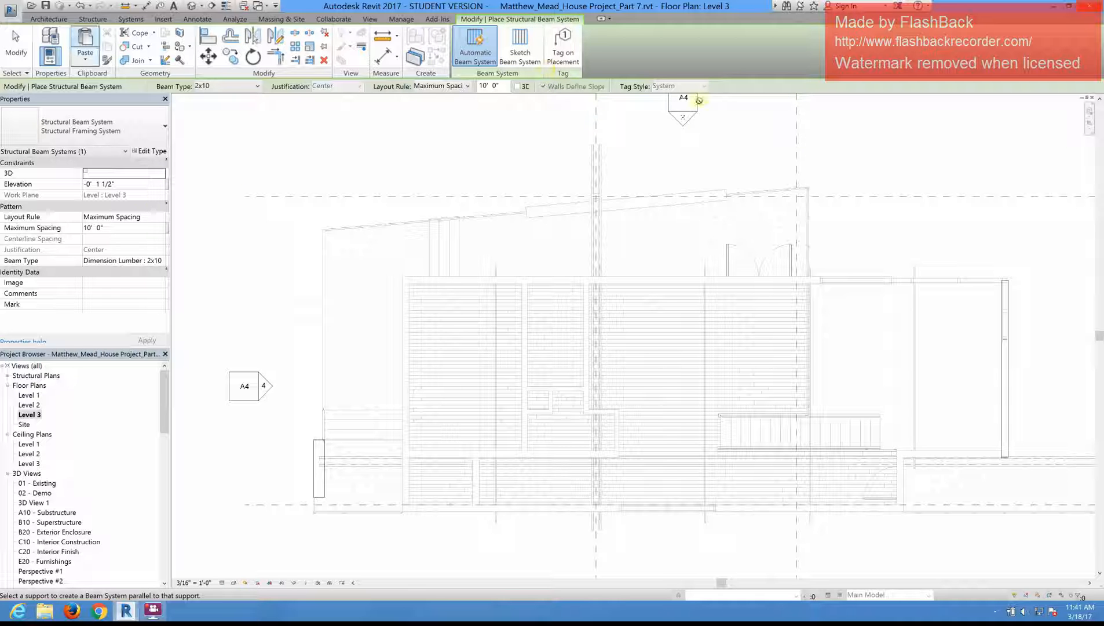
click(521, 54)
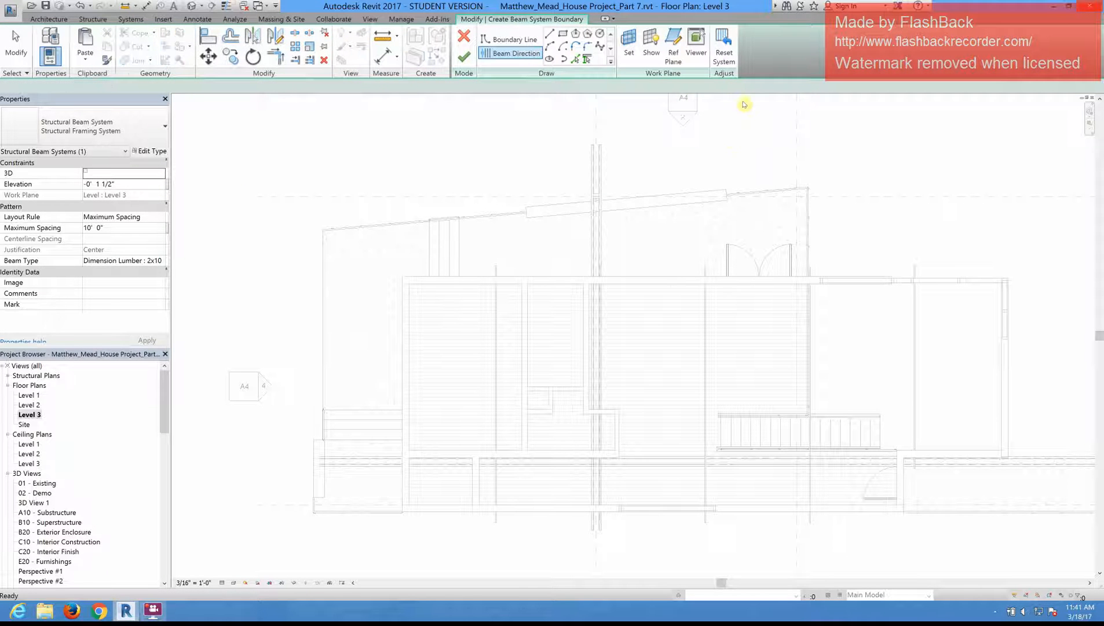
click(629, 52)
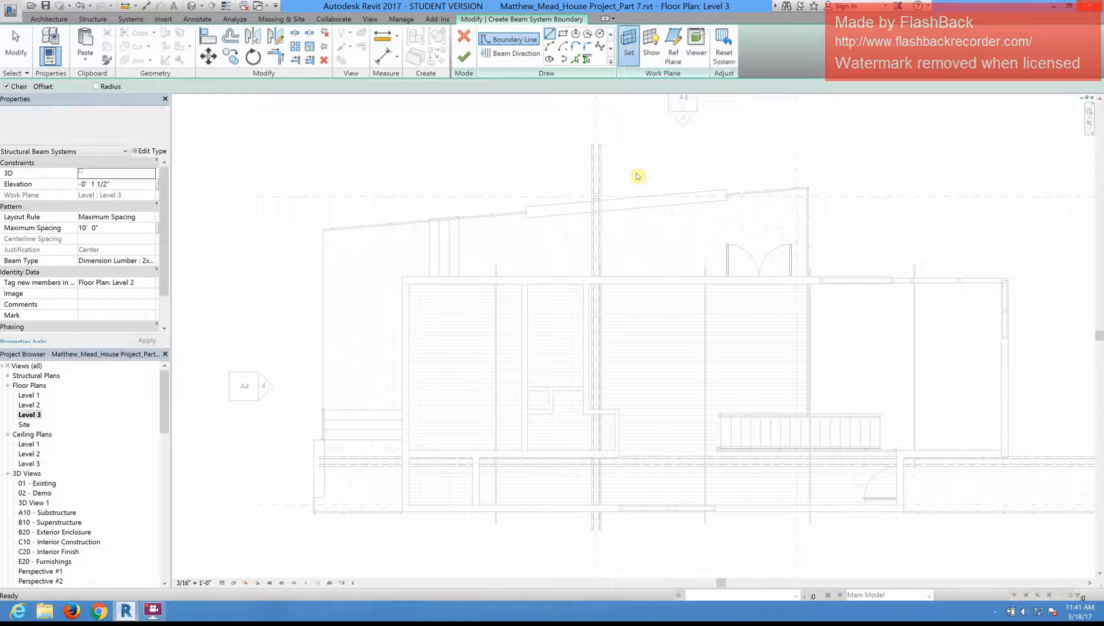
click(578, 305)
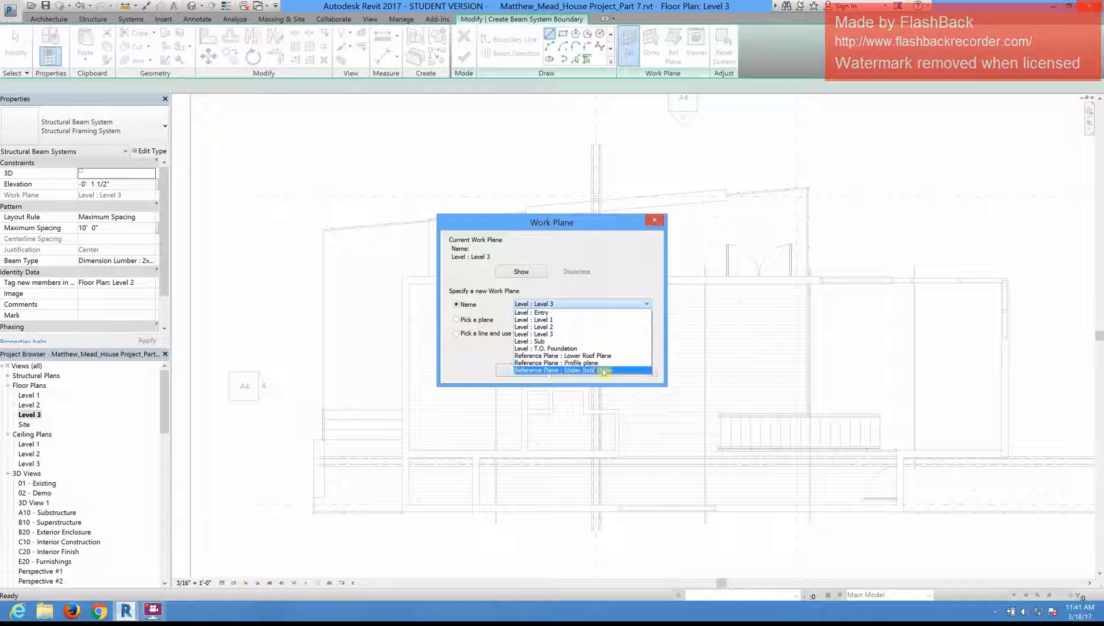
click(653, 224)
click(653, 223)
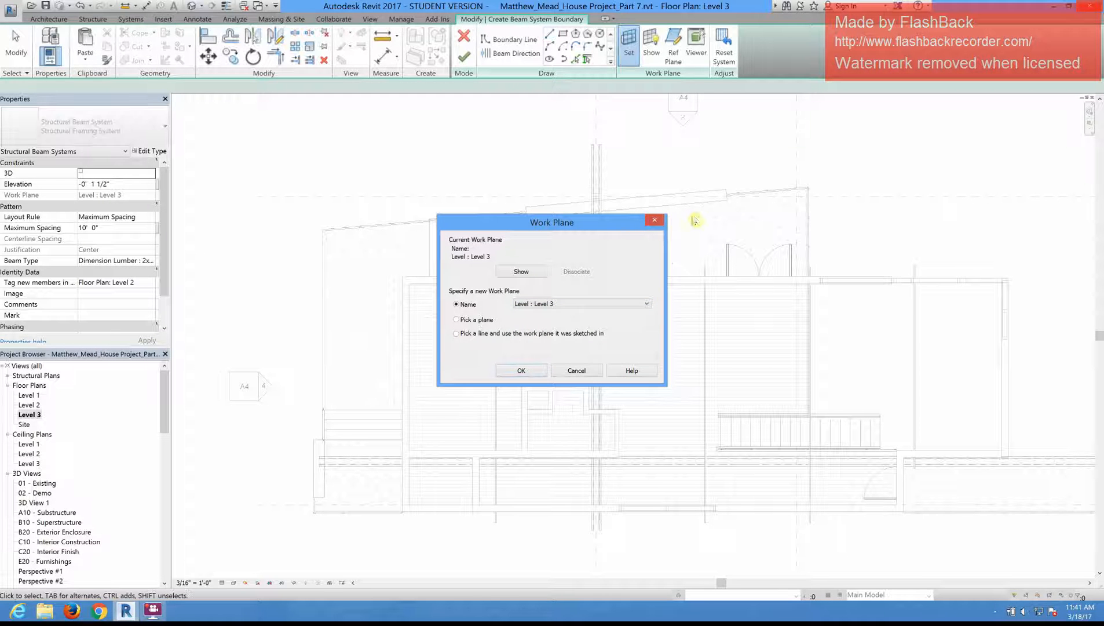
click(474, 43)
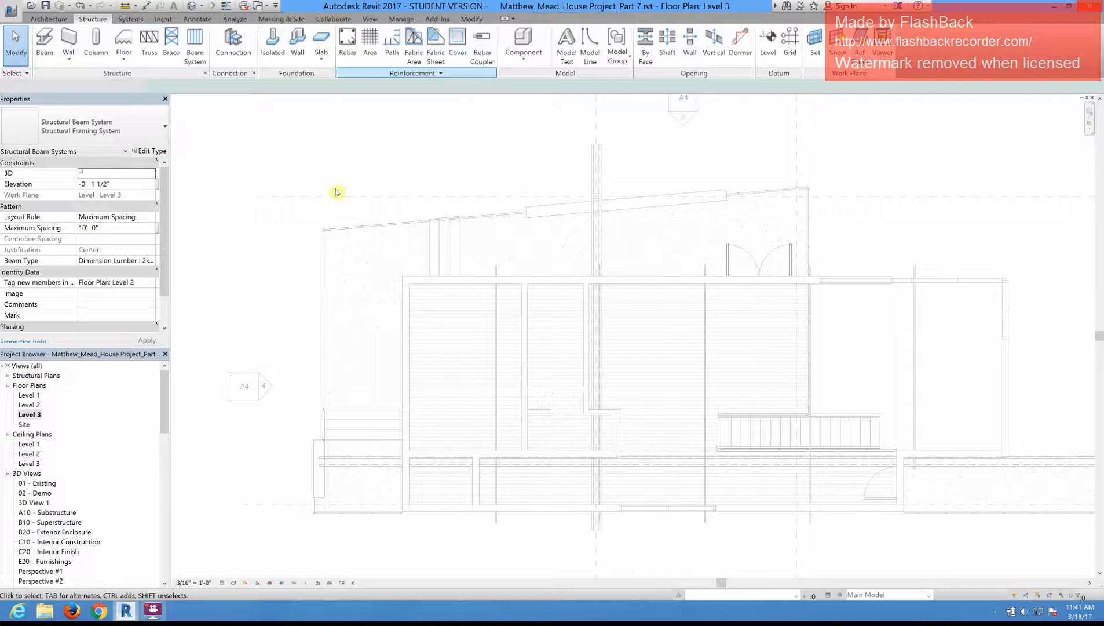
scroll(964, 359, down, 3)
middle_drag(938, 385, 675, 323)
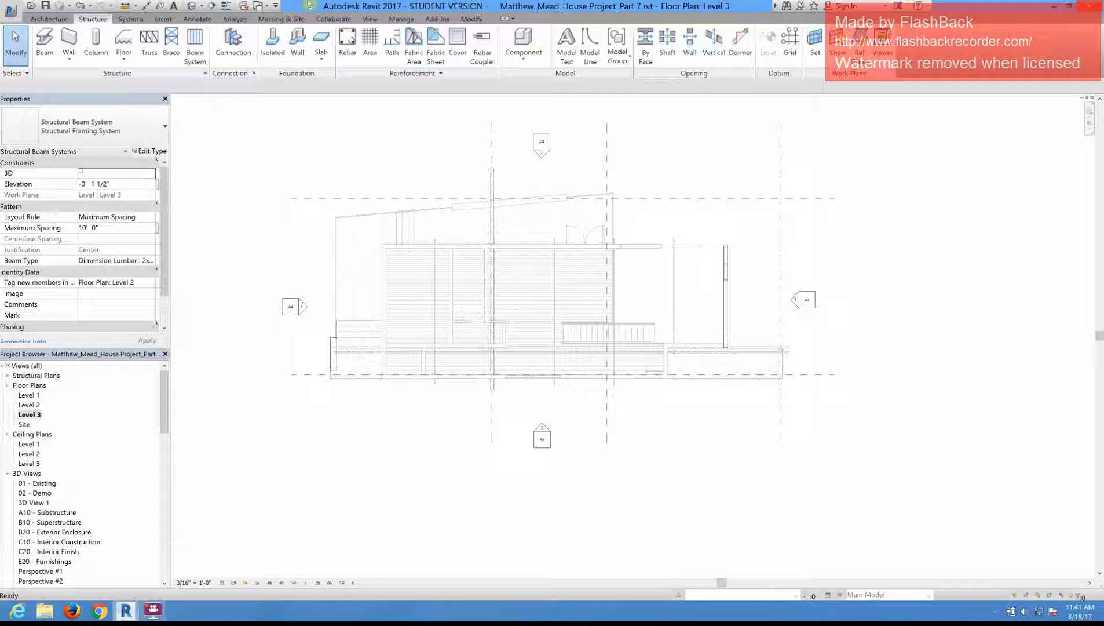
key(Escape)
Step: Return to the default 3D view and delete the whole Level 3 roof beam system
click(192, 5)
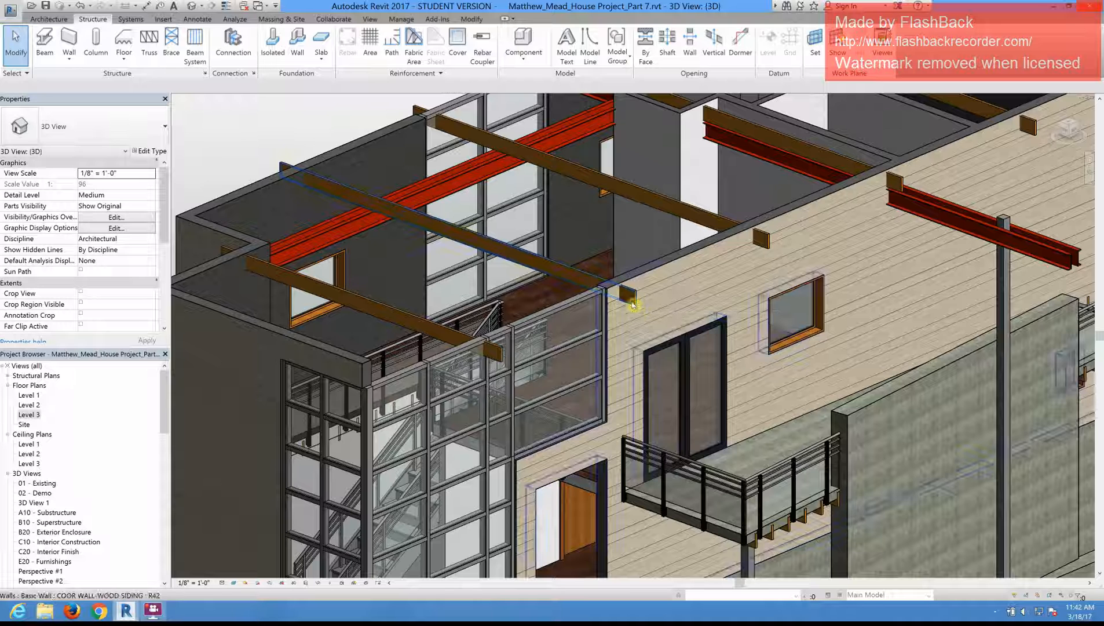
click(769, 244)
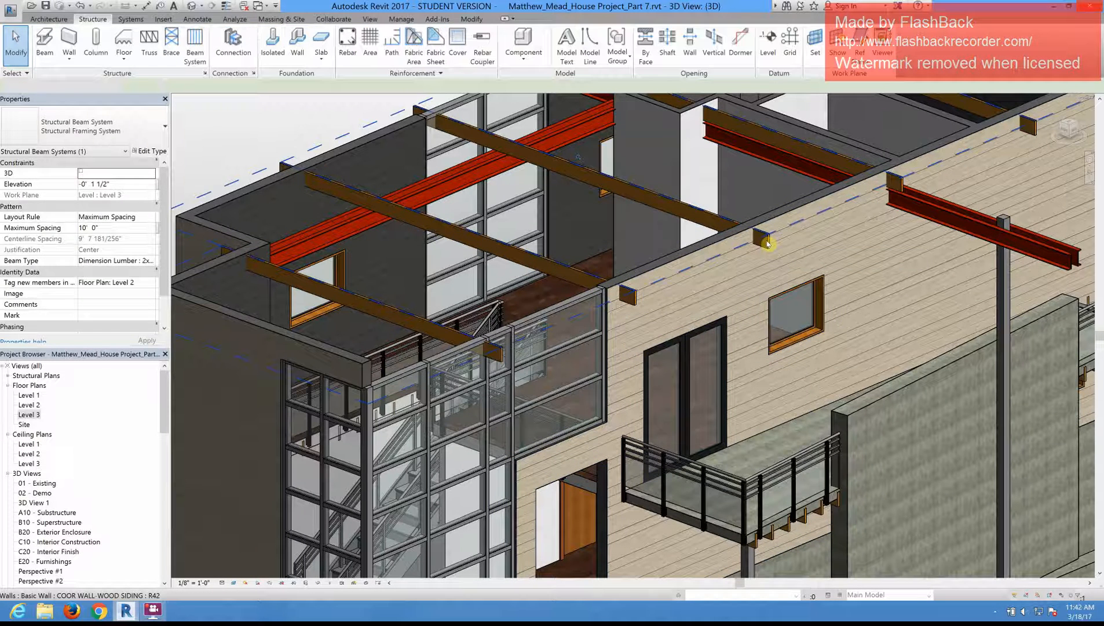
key(Delete)
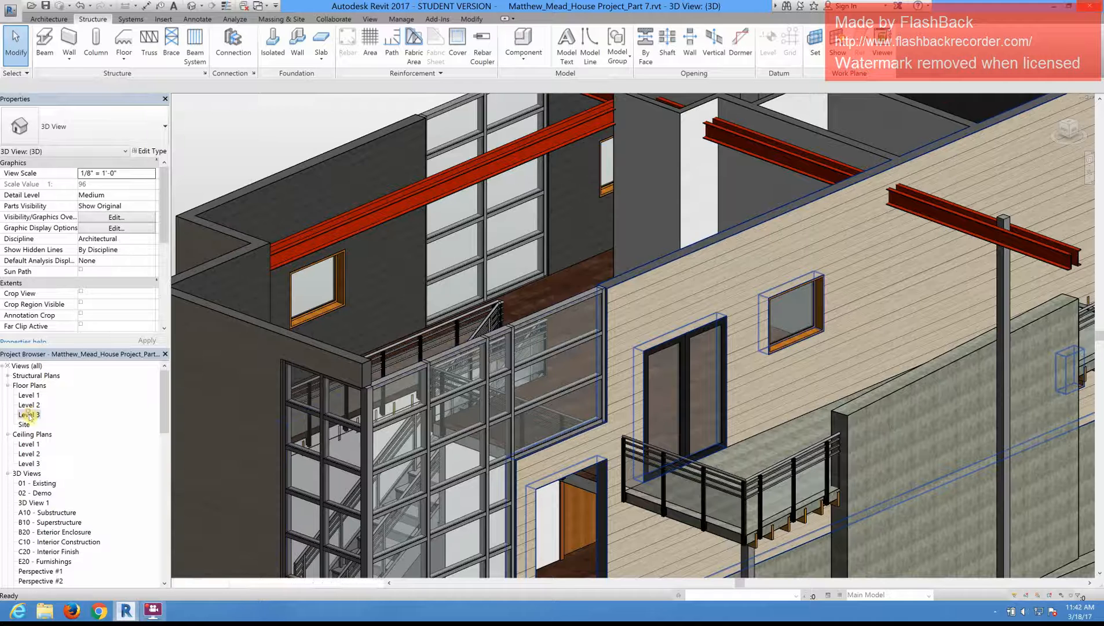
Step: Open the Level 3 floor plan and start a sketched beam system with its work plane set to Reference Plane : Lower Roof Plane
click(29, 414)
double_click(31, 415)
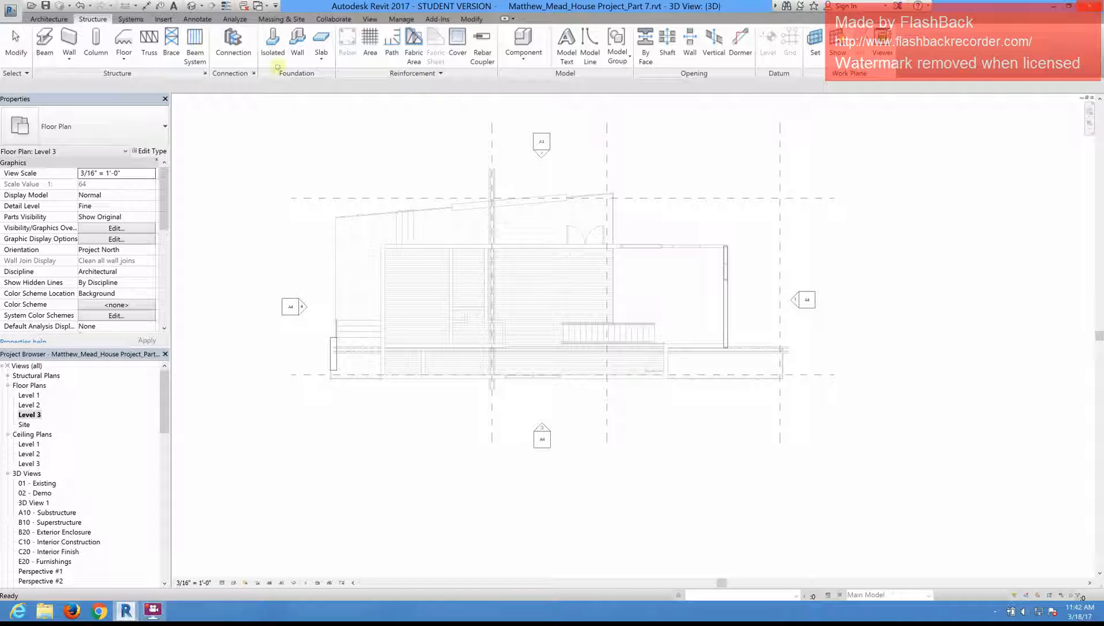
key(b)
key(s)
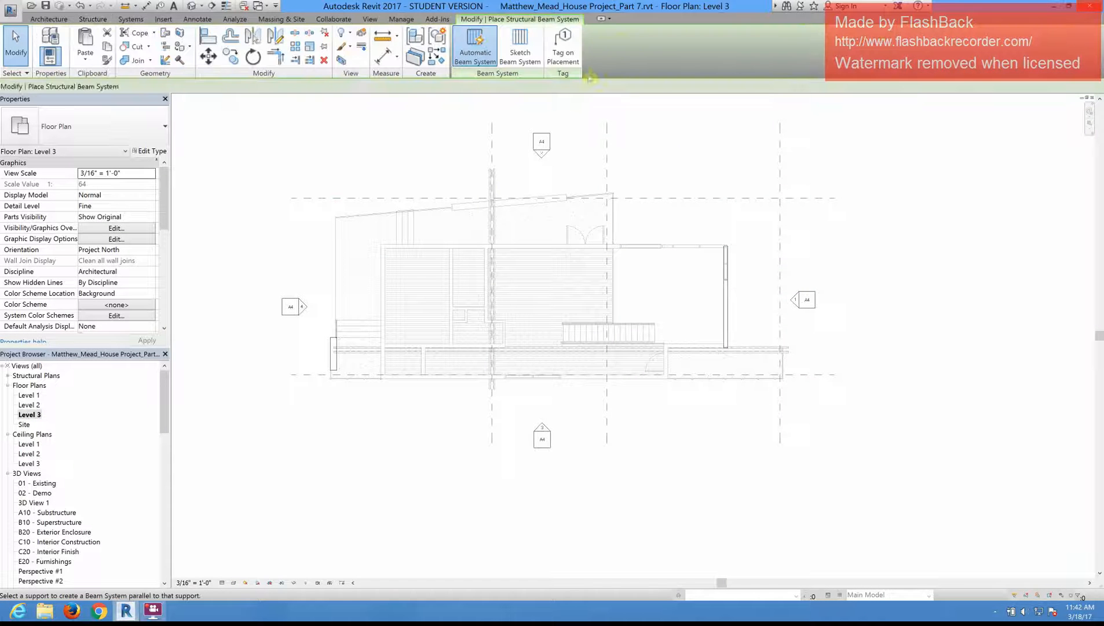
click(523, 52)
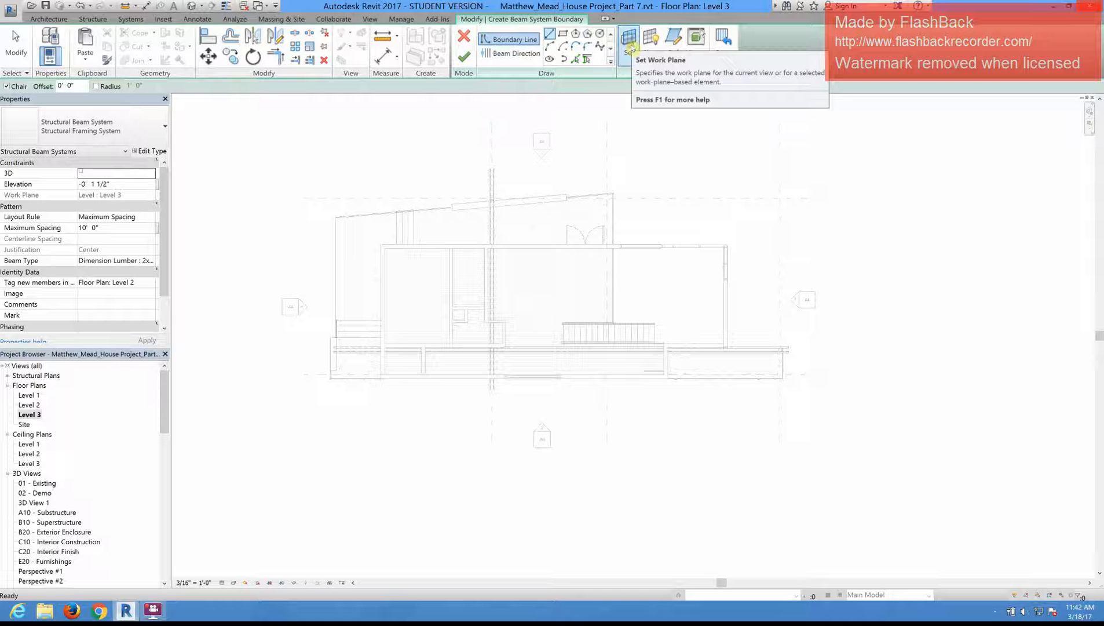
click(630, 45)
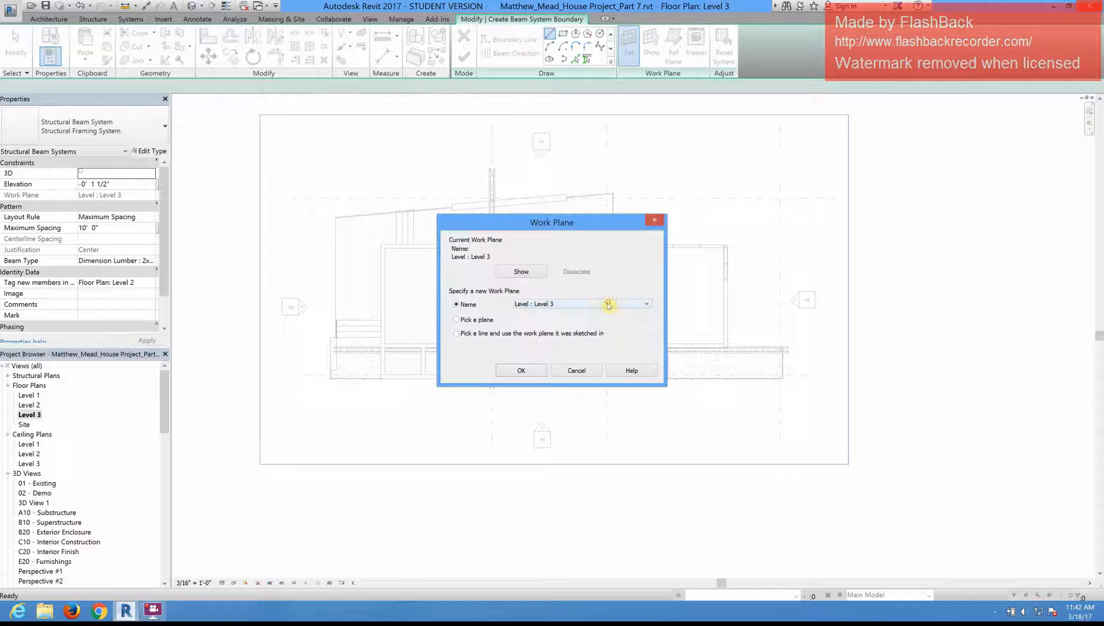
click(608, 305)
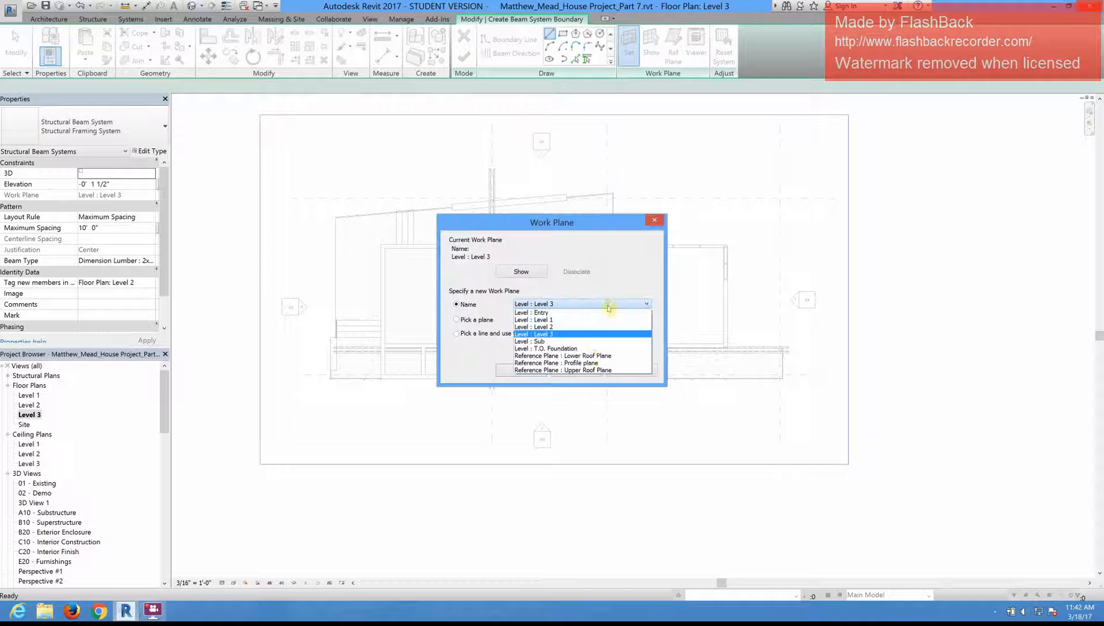
click(594, 357)
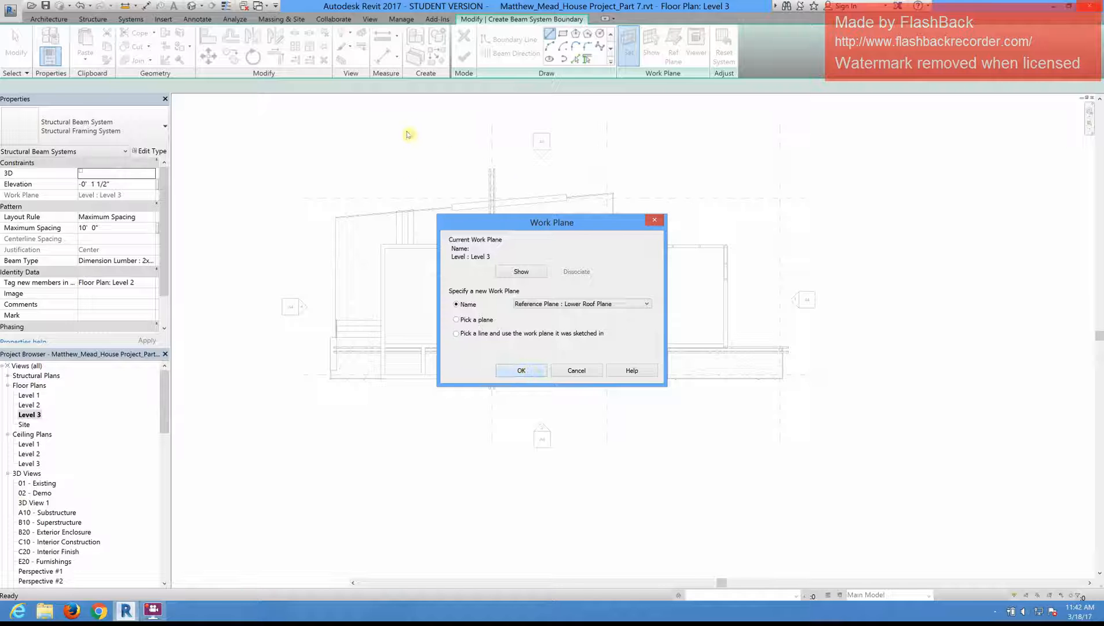
key(Return)
Step: Pick boundary lines offset 1' 0" outside the house's long upper wall, left wall and long lower wall on the Level 3 plan
click(574, 59)
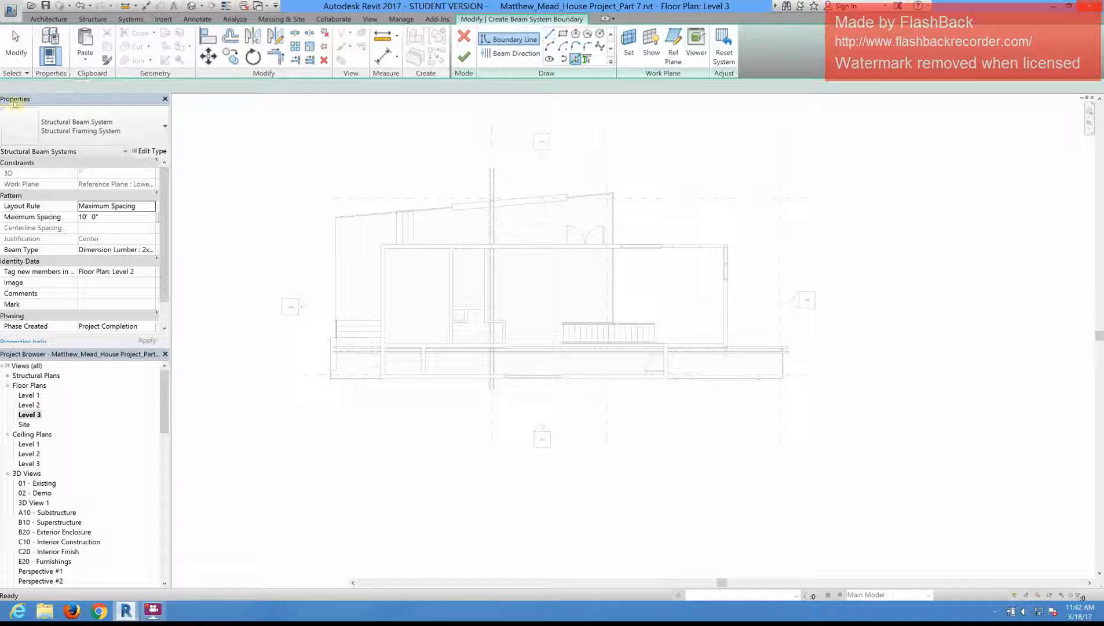
click(29, 87)
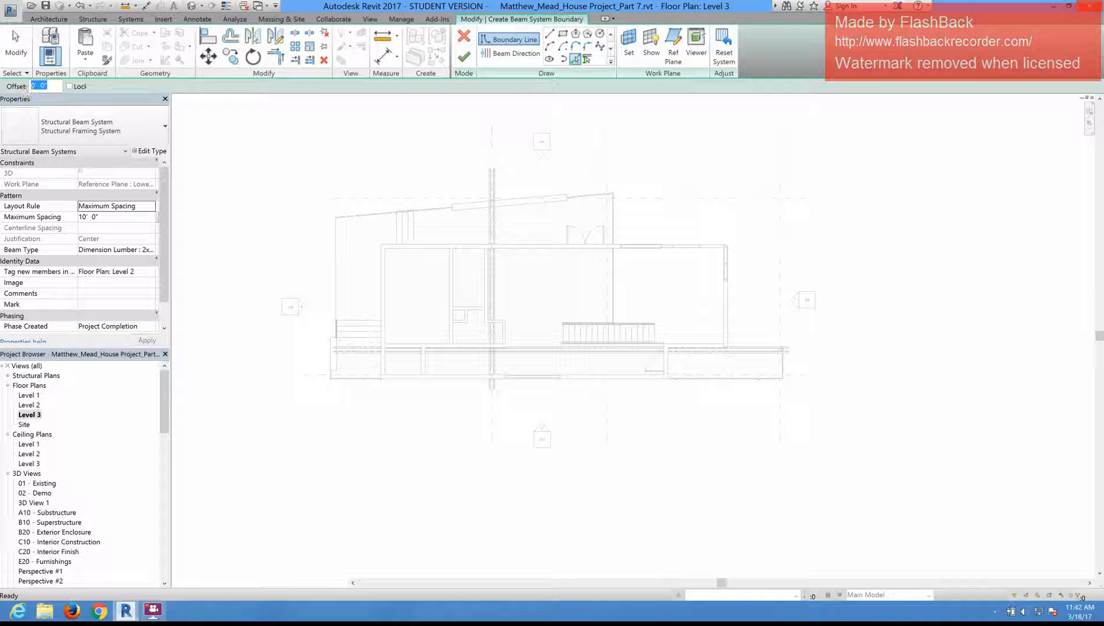
click(437, 242)
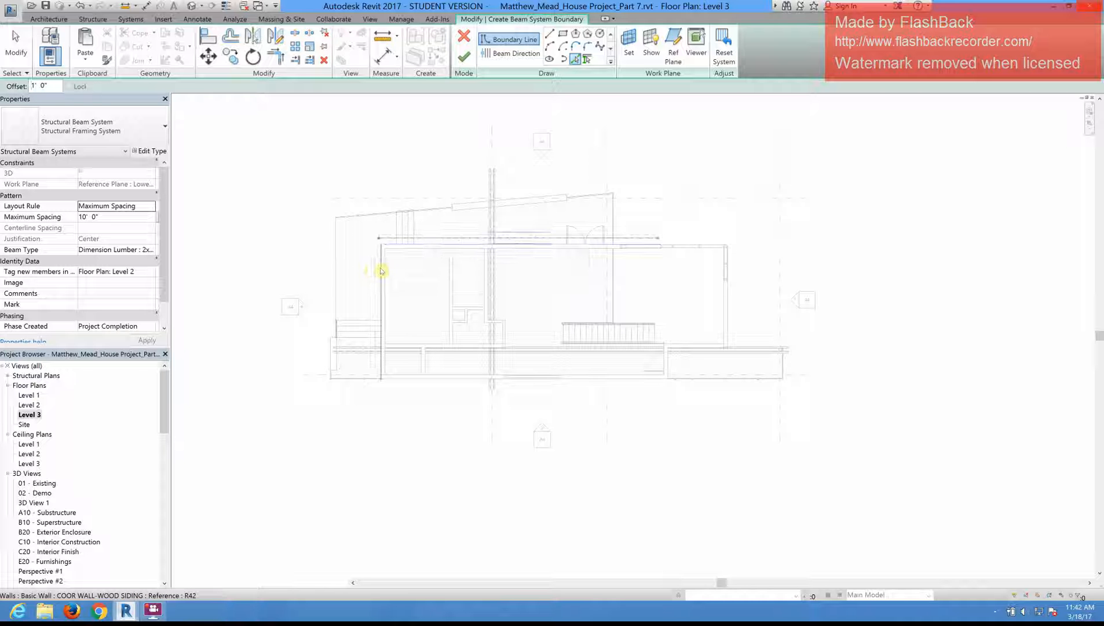
click(427, 366)
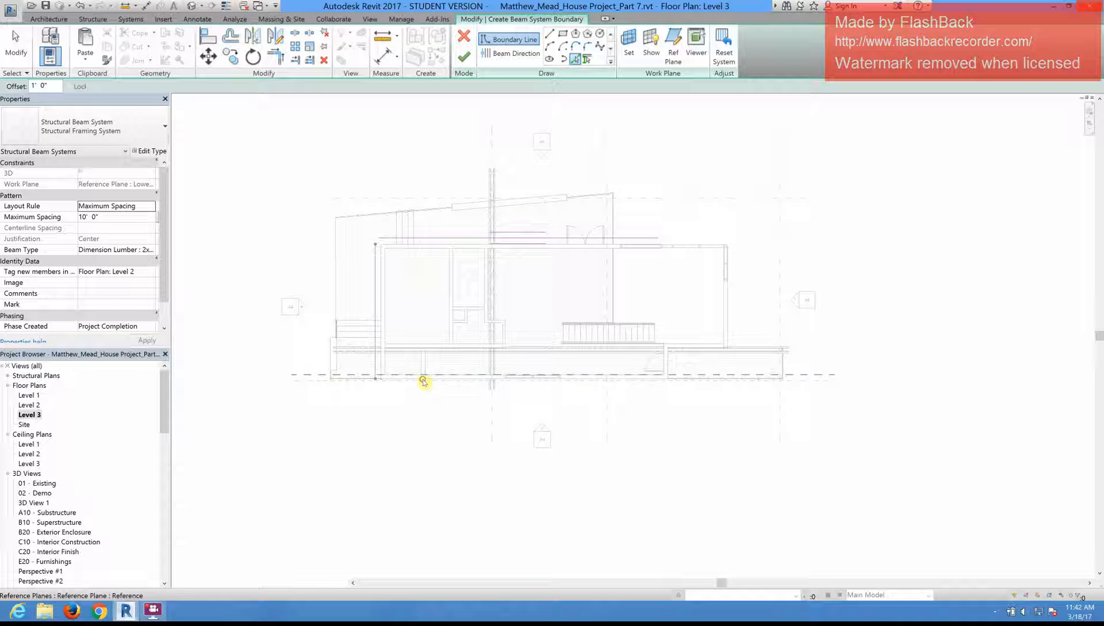
click(424, 380)
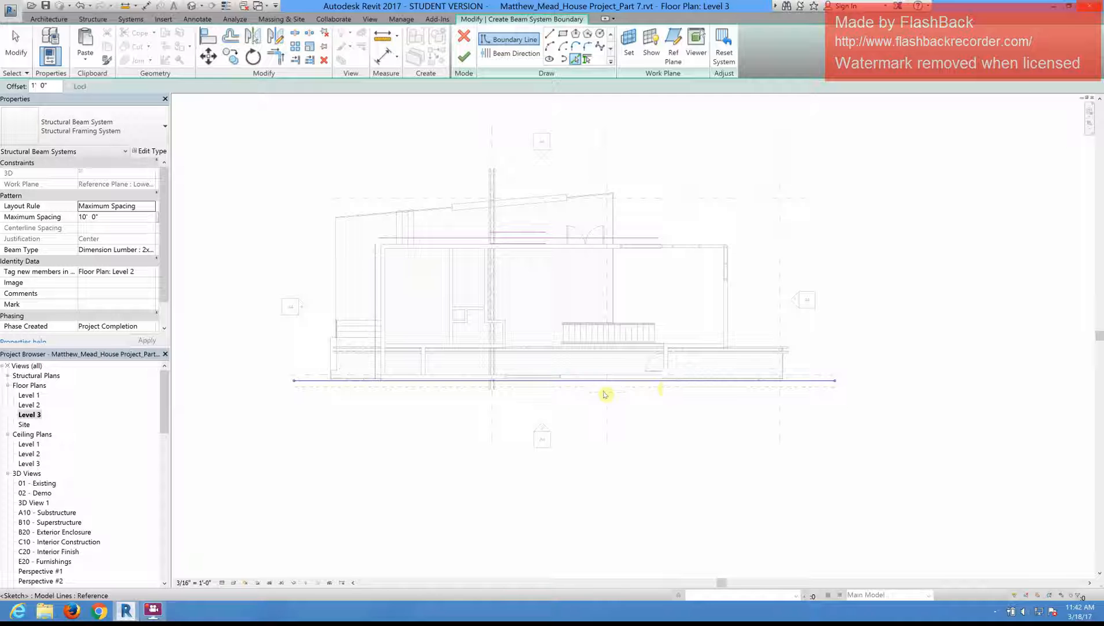
key(Escape)
key(Escape)
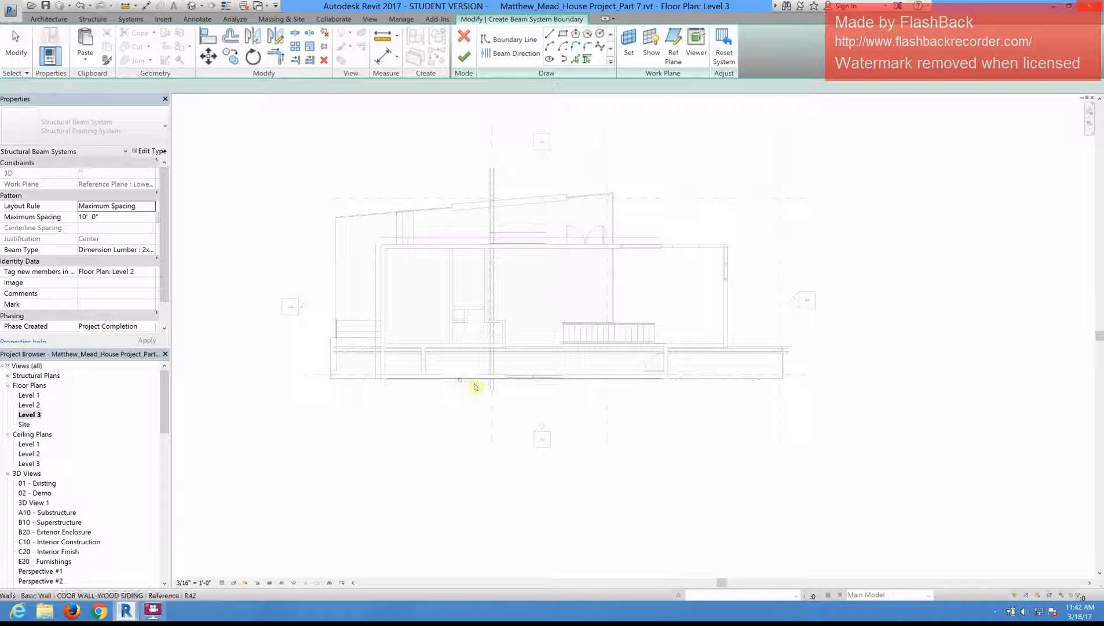
click(475, 386)
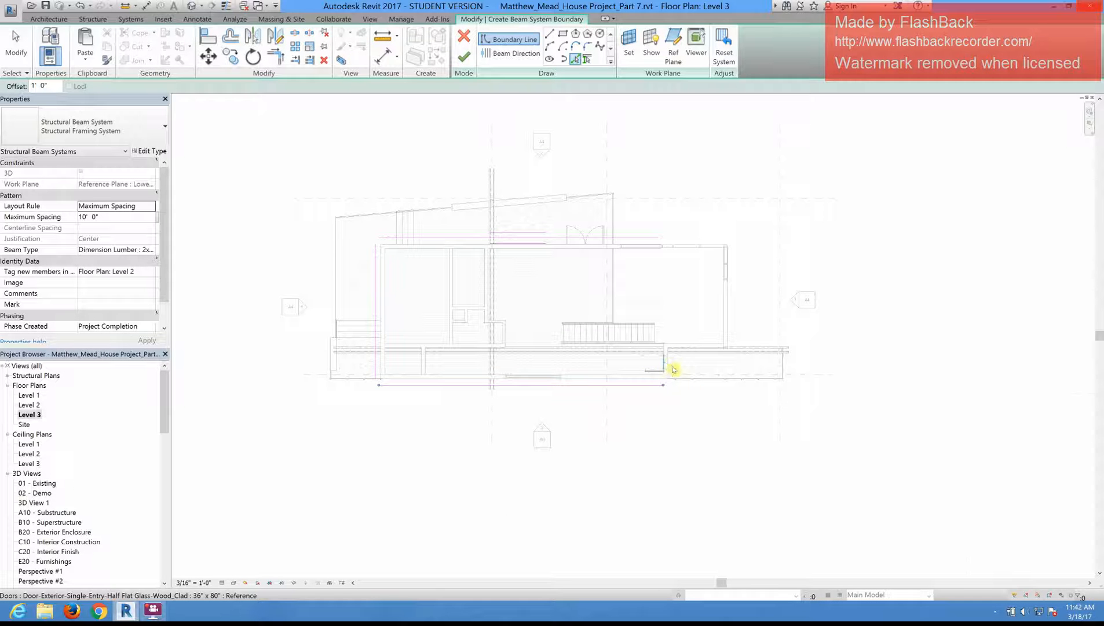
Step: Add boundary lines at the same 1' 0" offset outside the short return wall, the recessed lower-right wall and the right end wall
scroll(669, 366, up, 4)
click(669, 366)
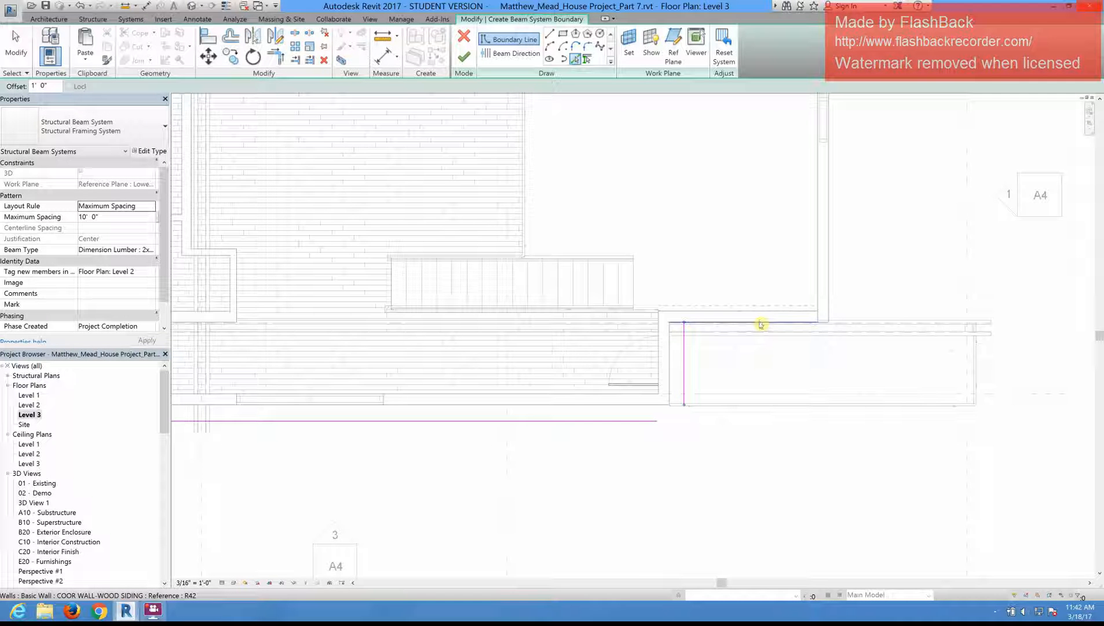
click(760, 326)
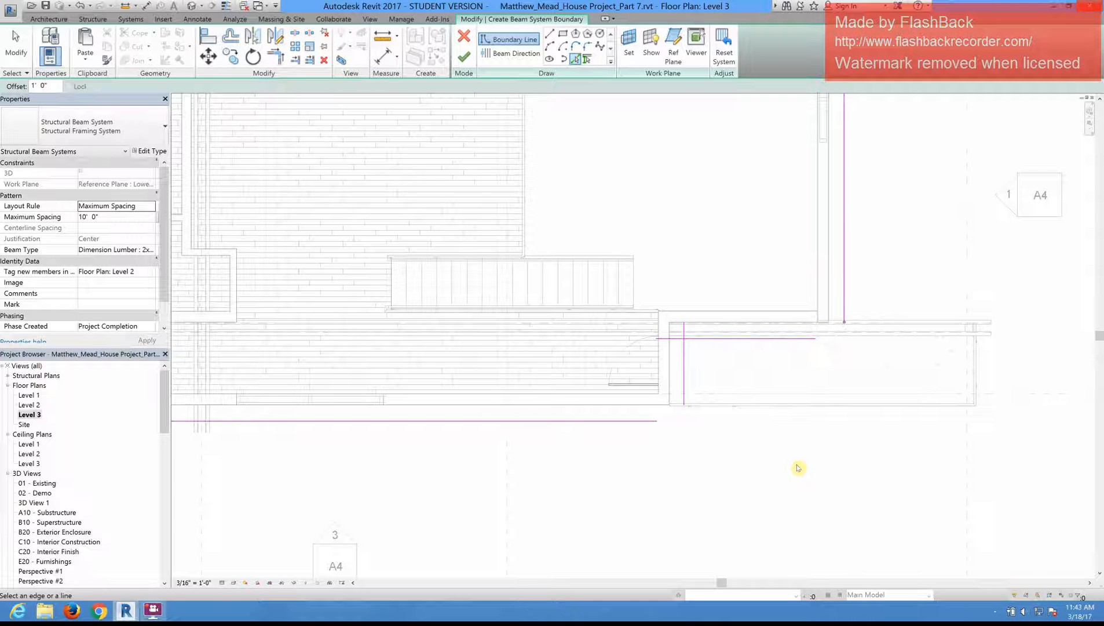
scroll(798, 468, down, 10)
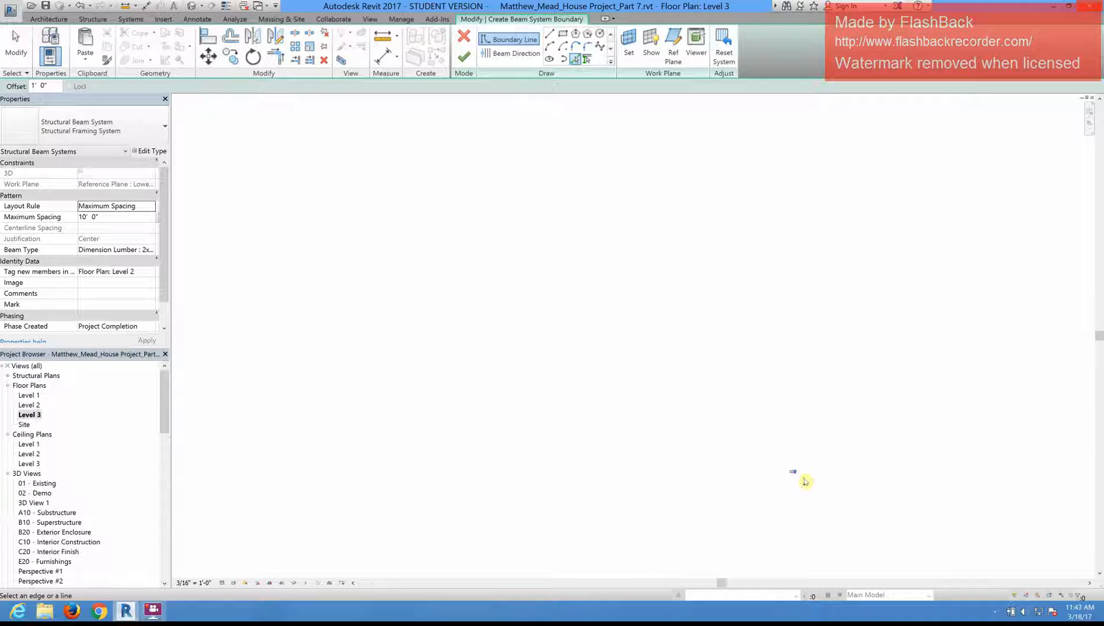
scroll(806, 480, up, 3)
scroll(773, 475, up, 4)
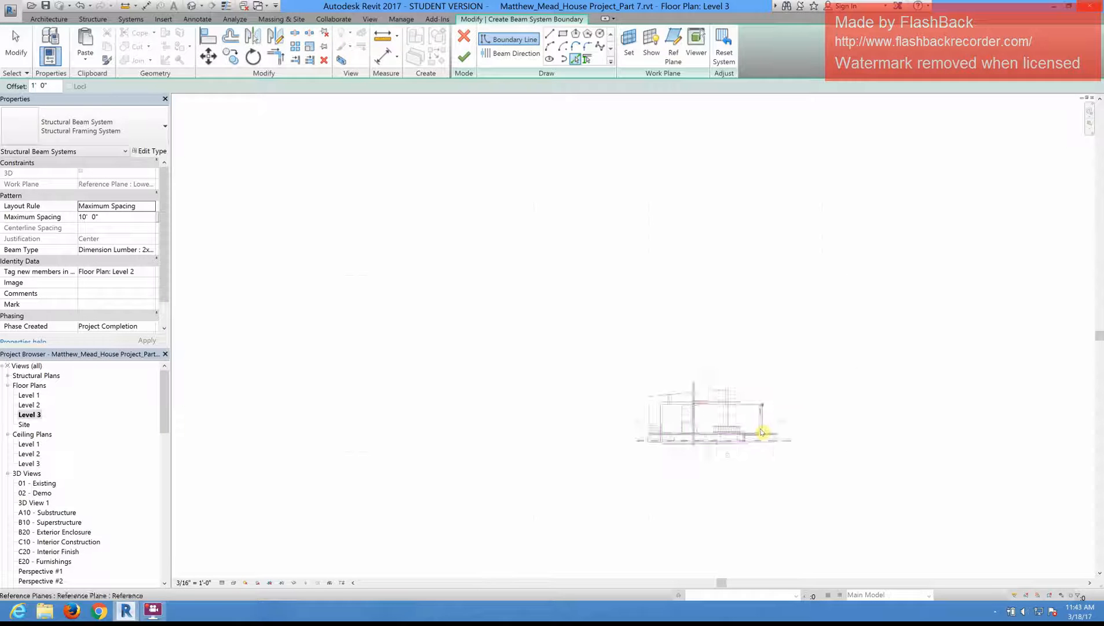
scroll(762, 432, up, 5)
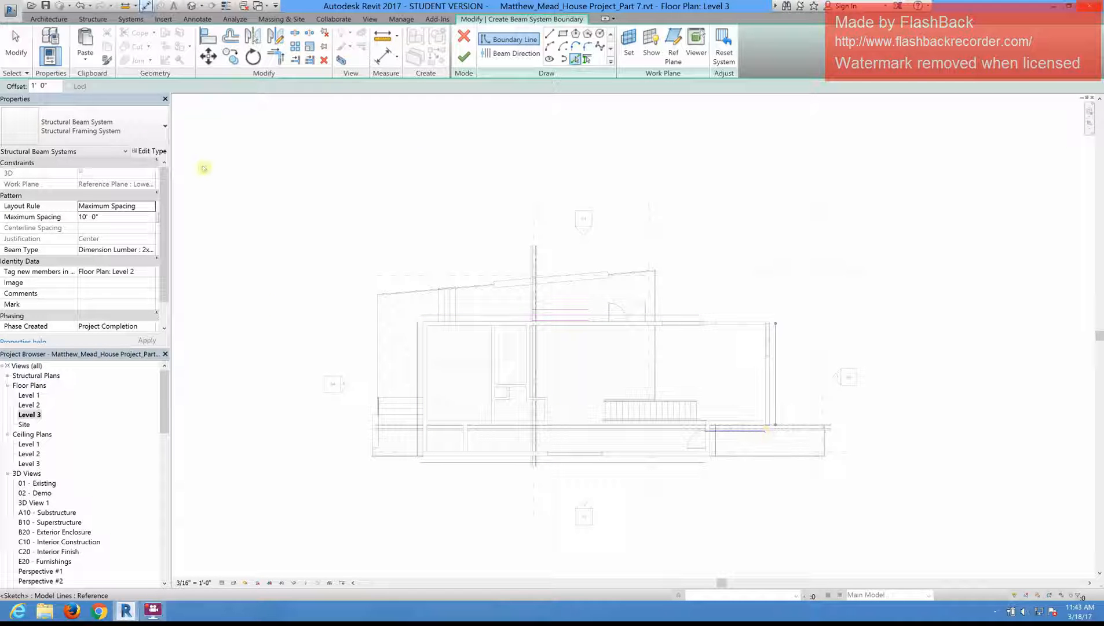
Step: Trim and extend the offset boundary lines into a closed L-shaped outline around the house, and finish the beam system sketch
click(276, 56)
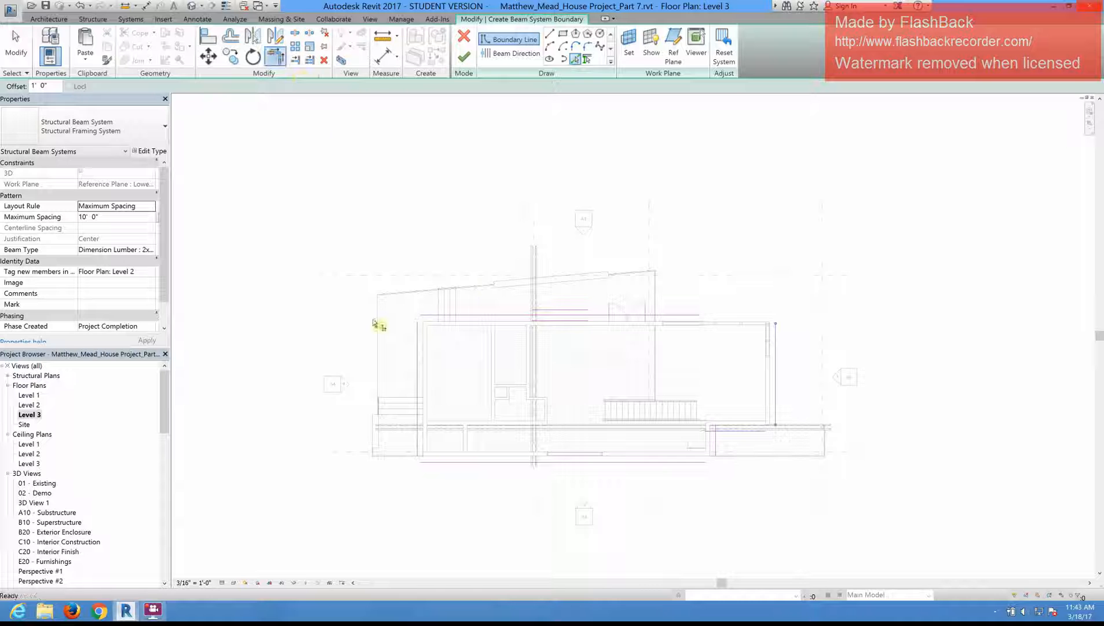
click(418, 339)
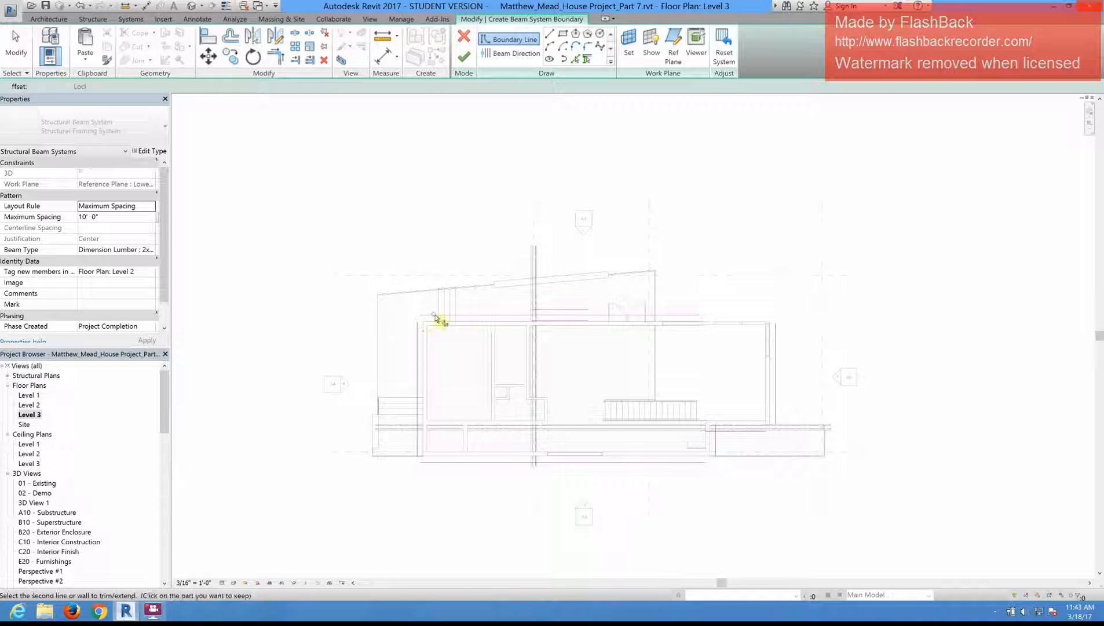
click(436, 317)
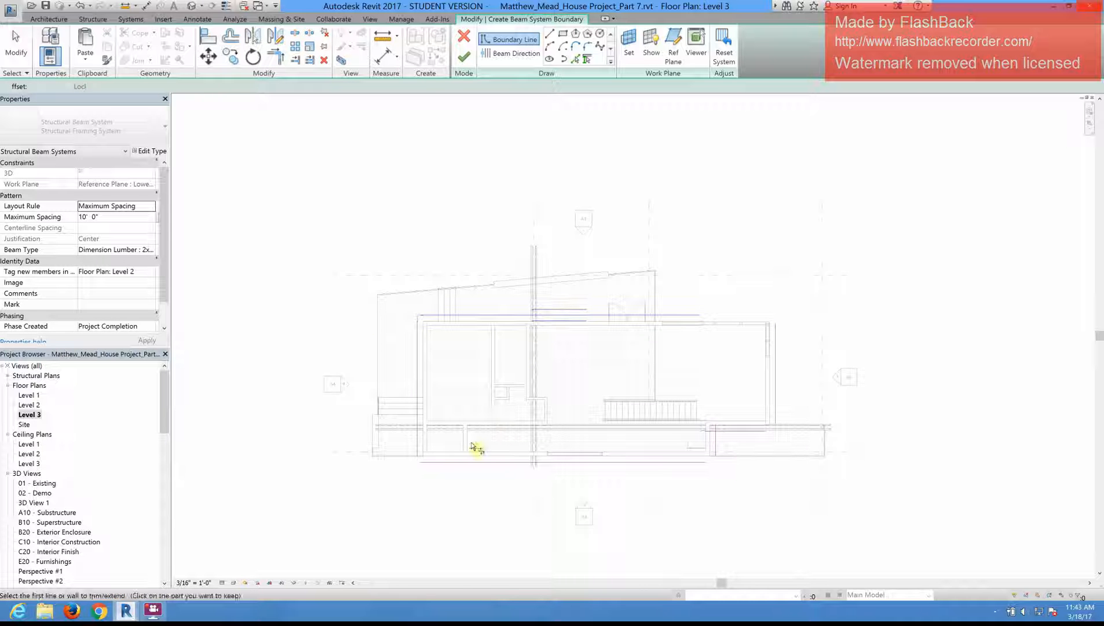
click(419, 446)
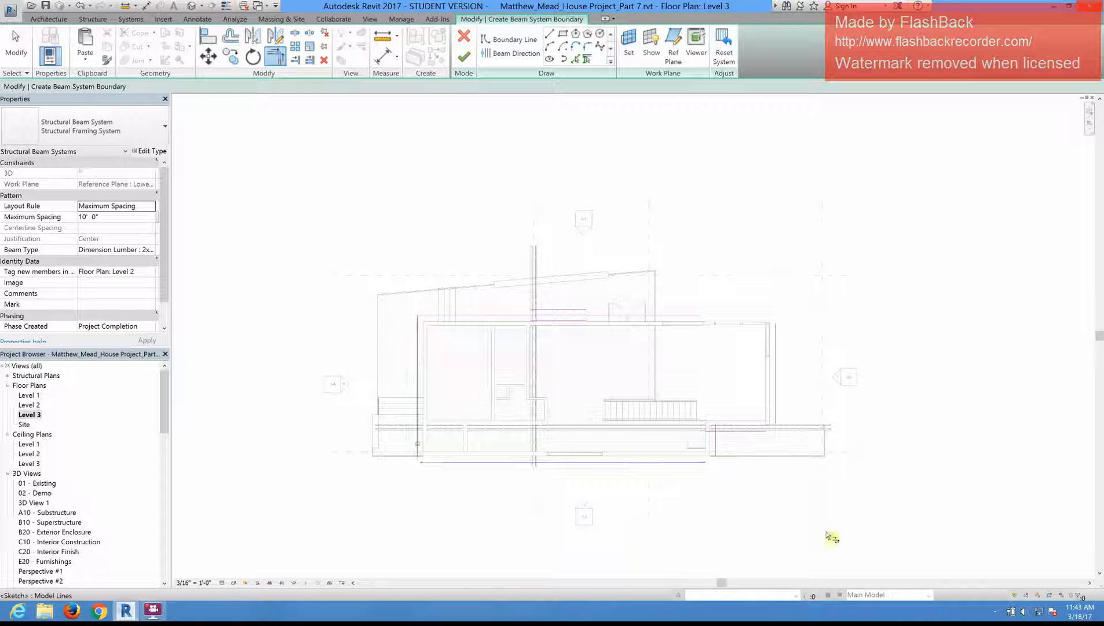
click(716, 448)
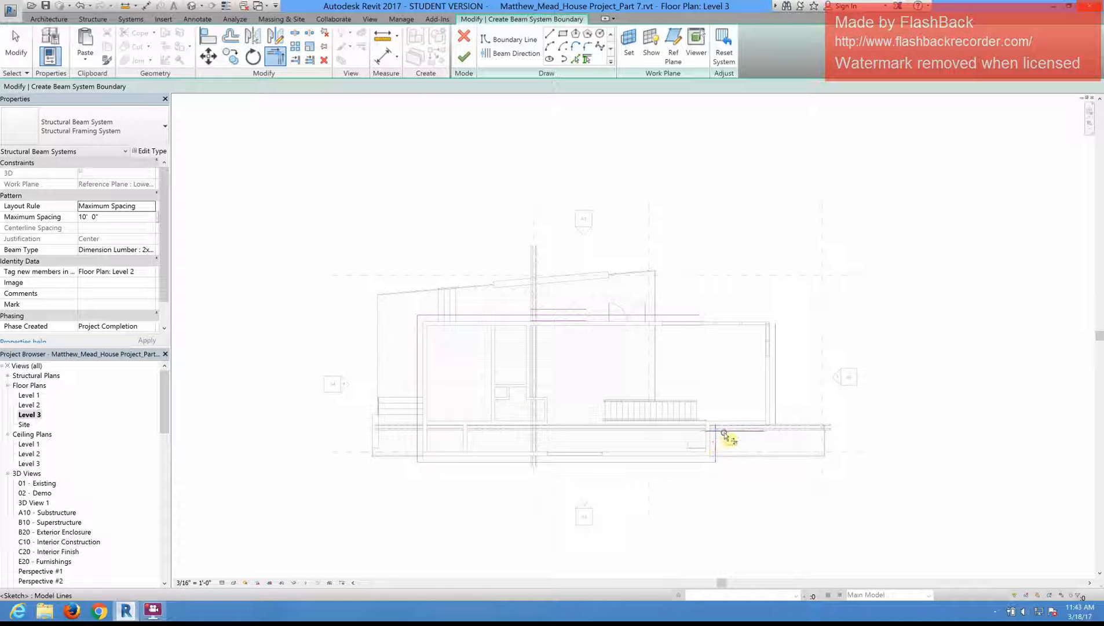
click(760, 432)
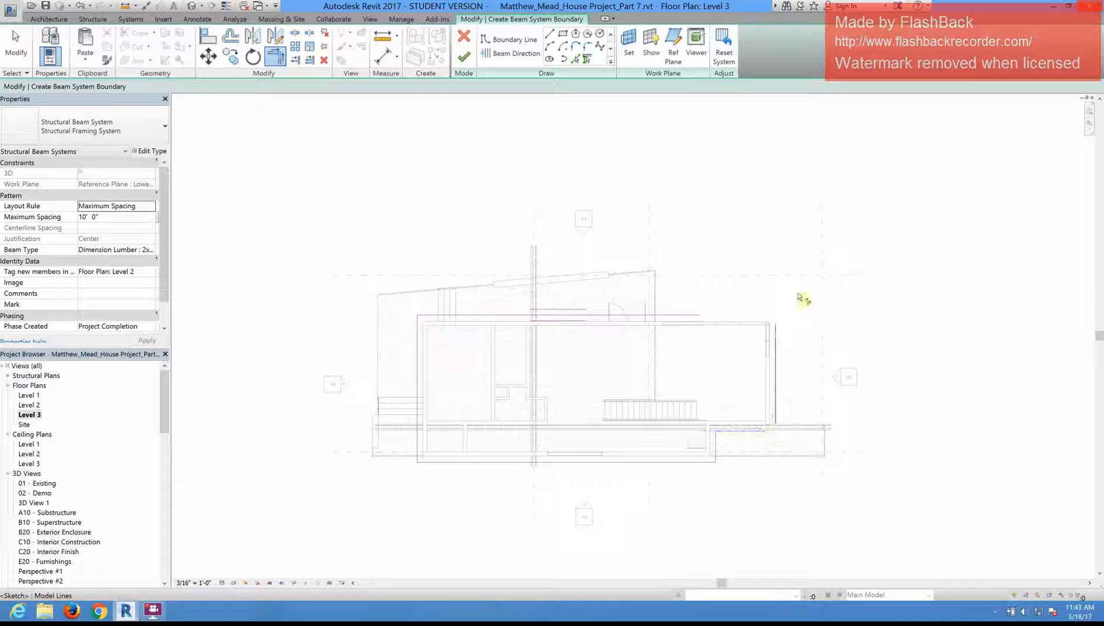
click(776, 342)
key(Escape)
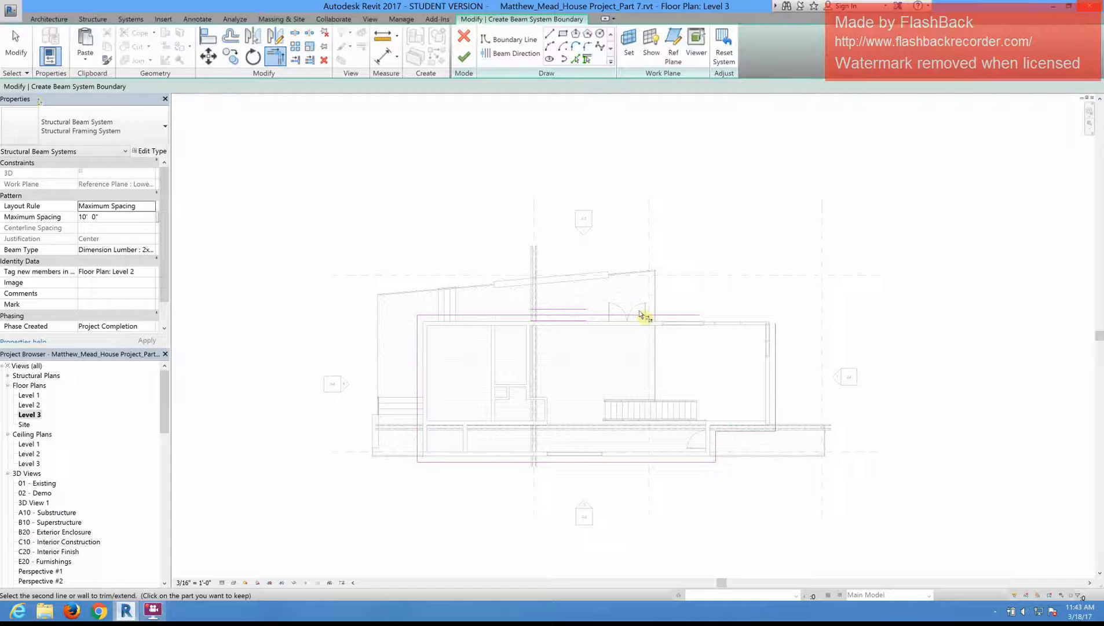
click(646, 315)
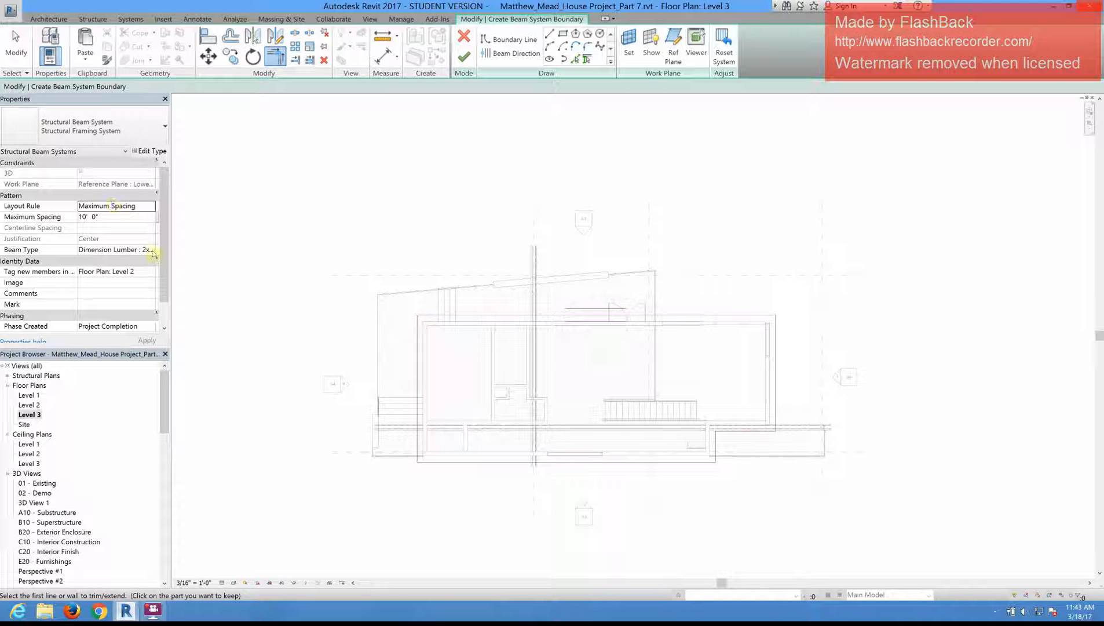
click(465, 56)
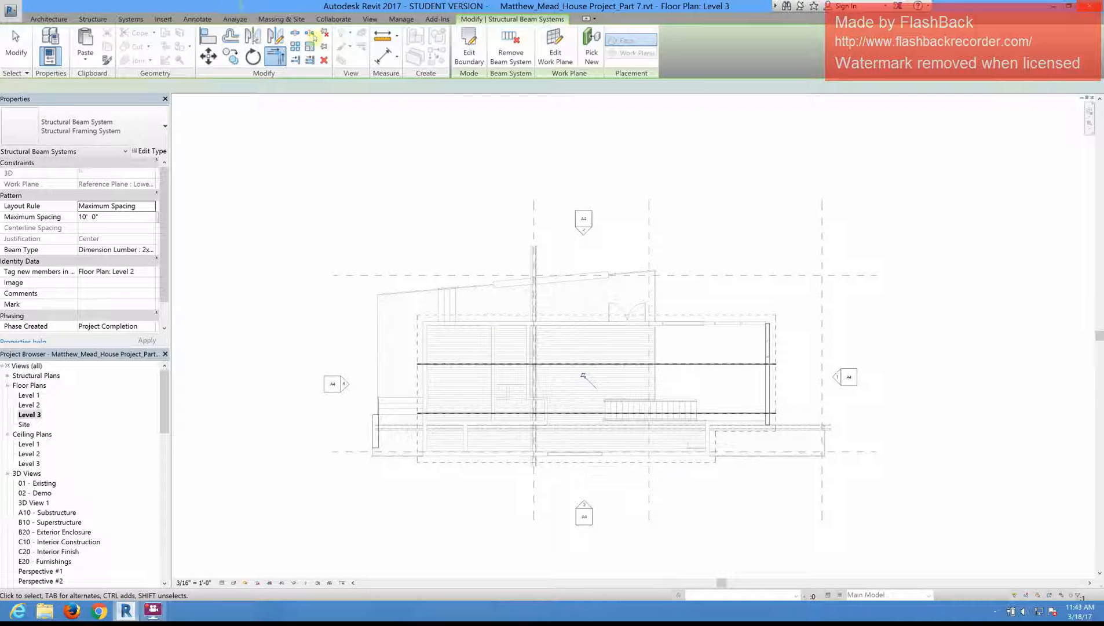
Step: Edit the lower roof beam system's boundary to run the beams vertically in plan with a drawn beam direction line, and finish the edit
click(468, 47)
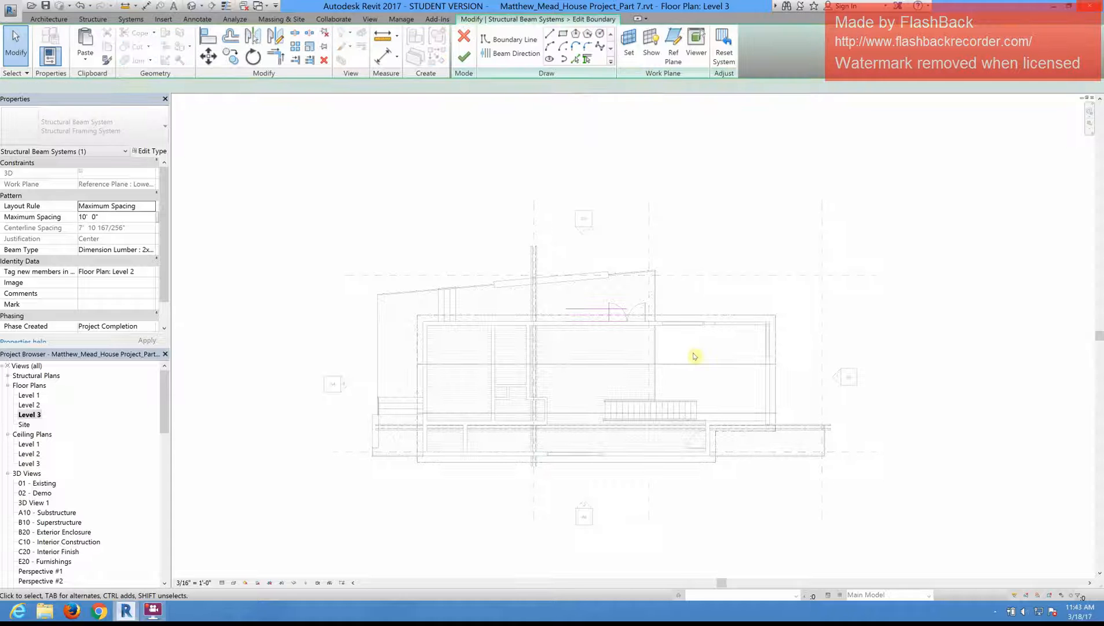
click(512, 53)
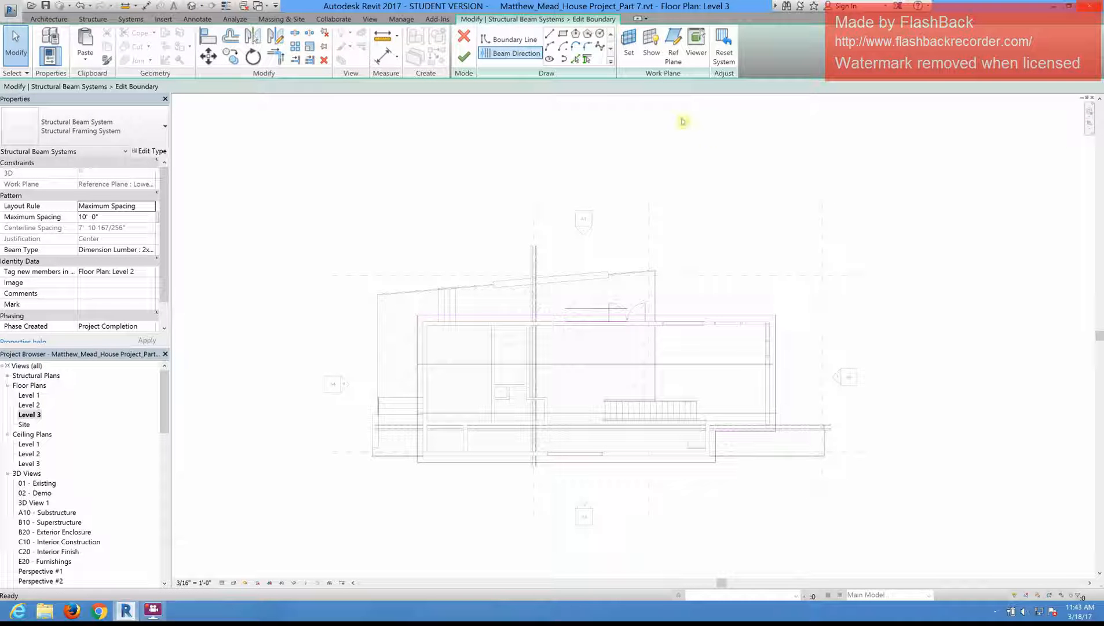
click(549, 34)
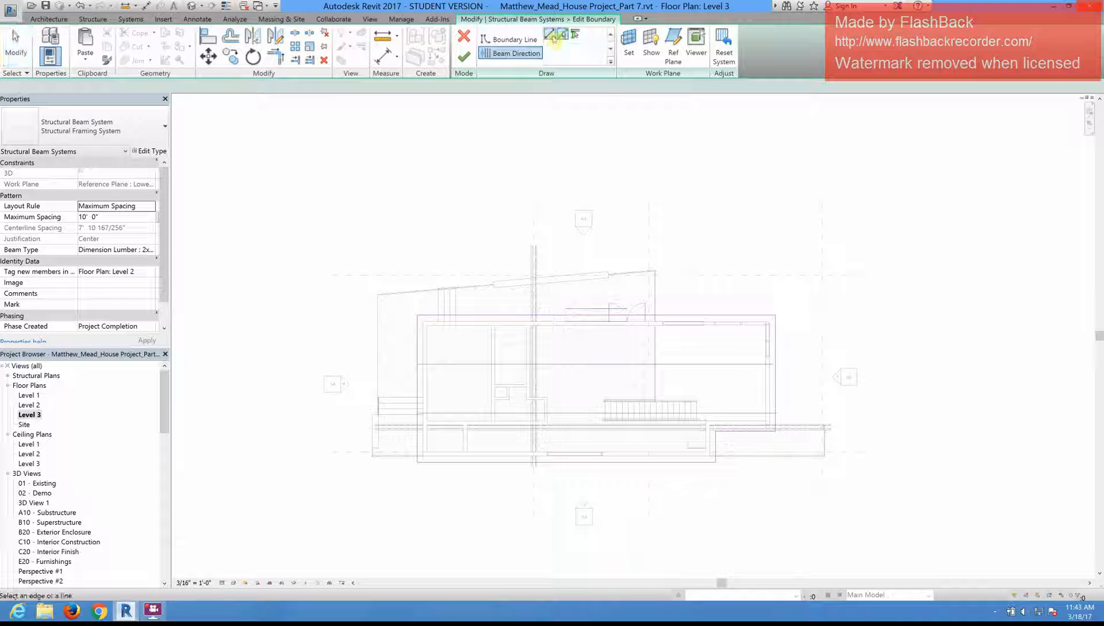
click(582, 463)
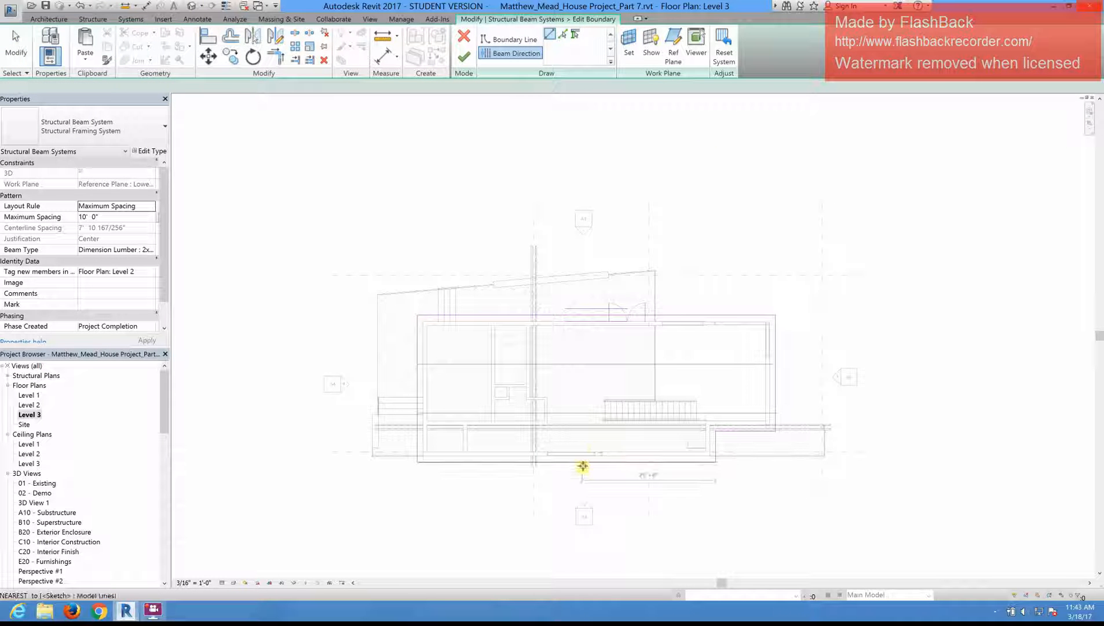
click(581, 317)
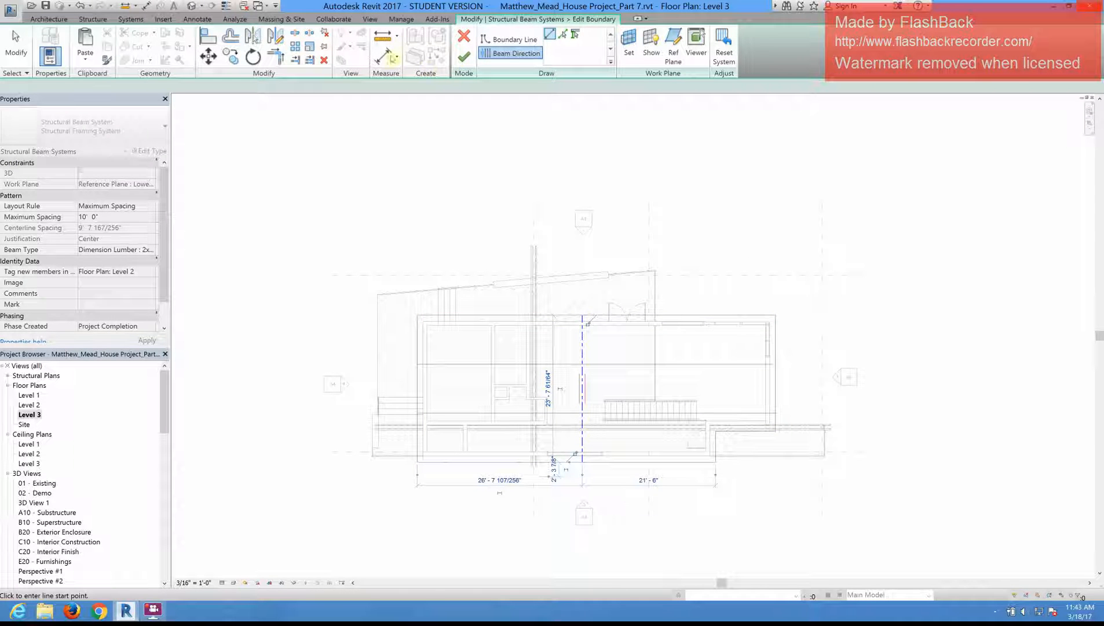
click(468, 57)
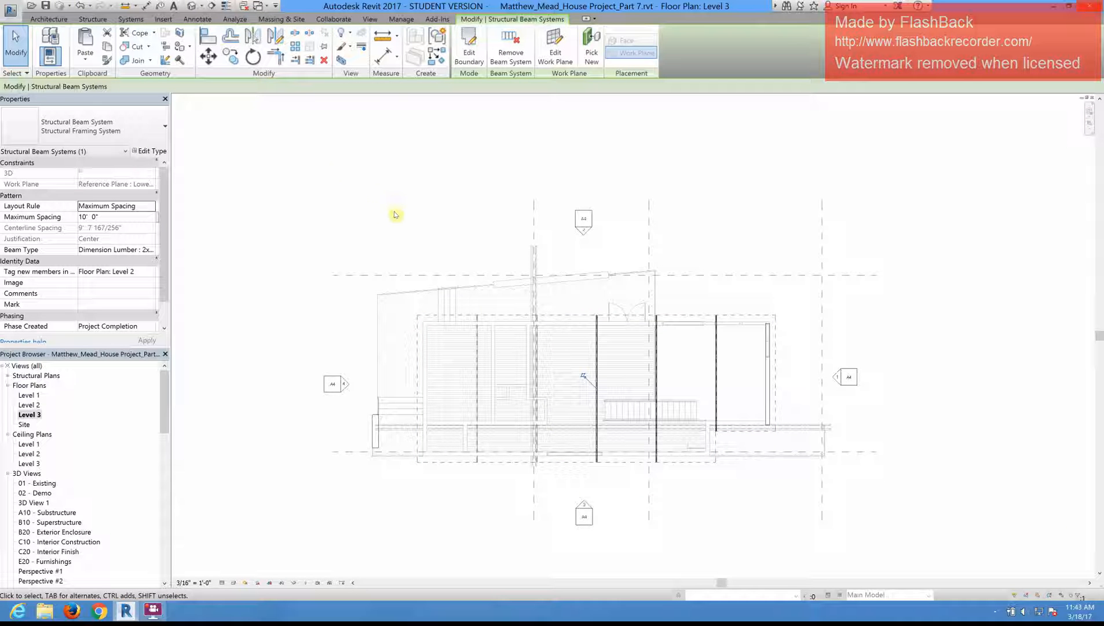
Step: Start a new sketched beam system on the Level 3 plan with its work plane set to Reference Plane : Upper Roof Plane
middle_drag(533, 316, 497, 295)
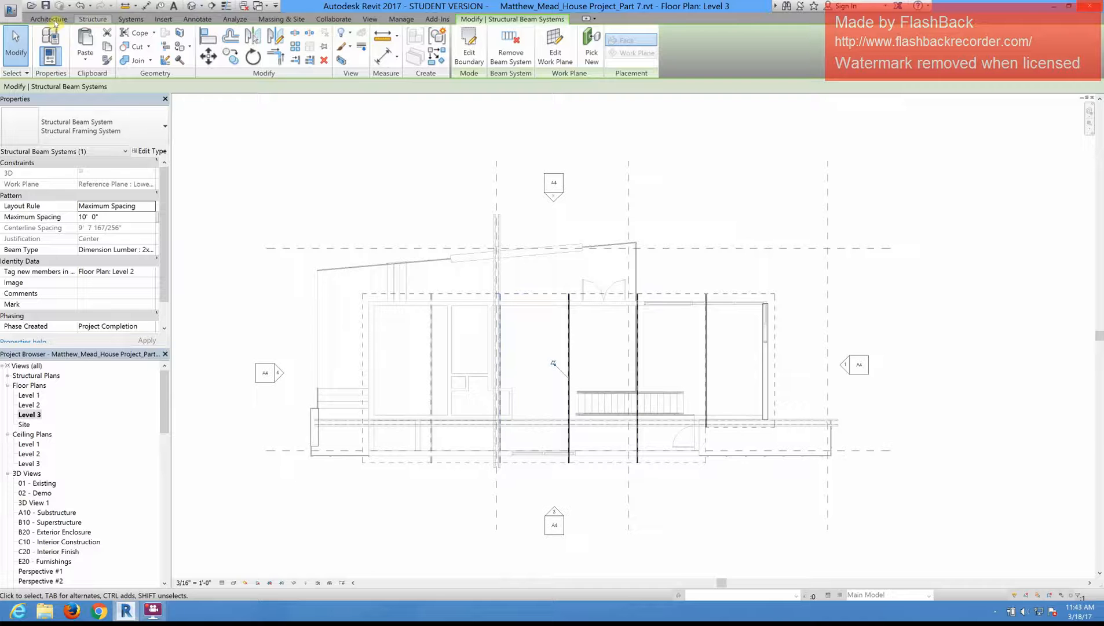
click(93, 19)
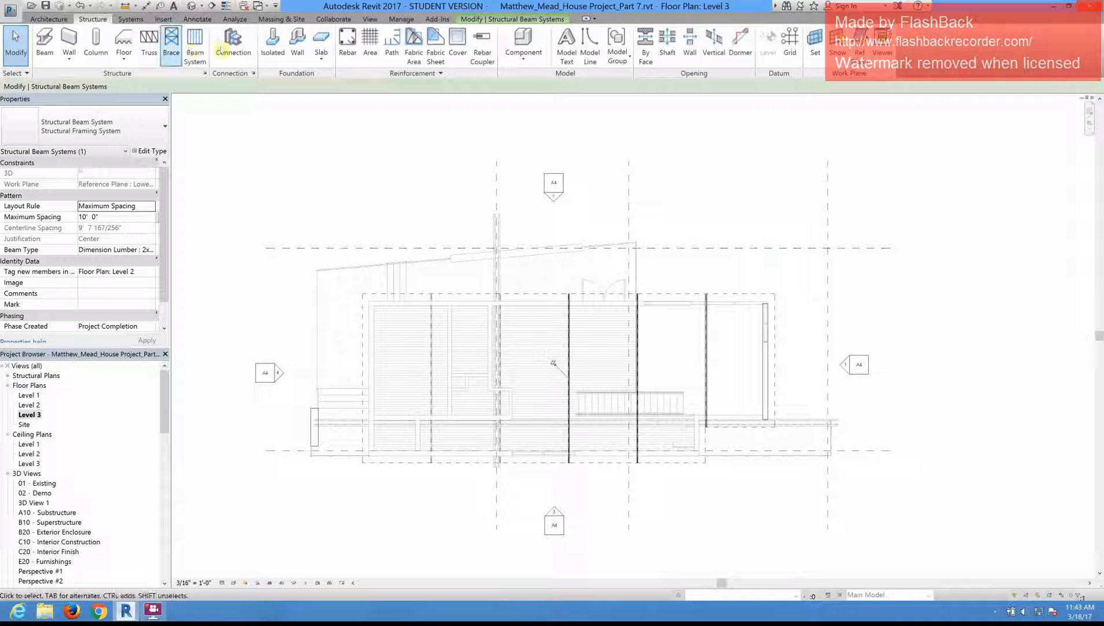
click(196, 55)
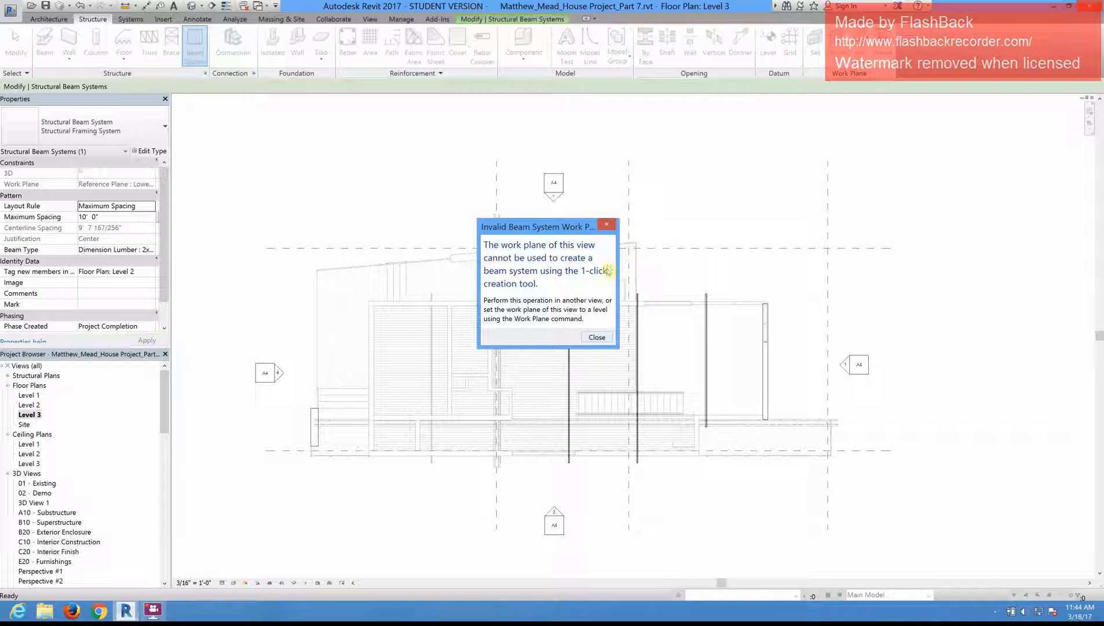
click(598, 338)
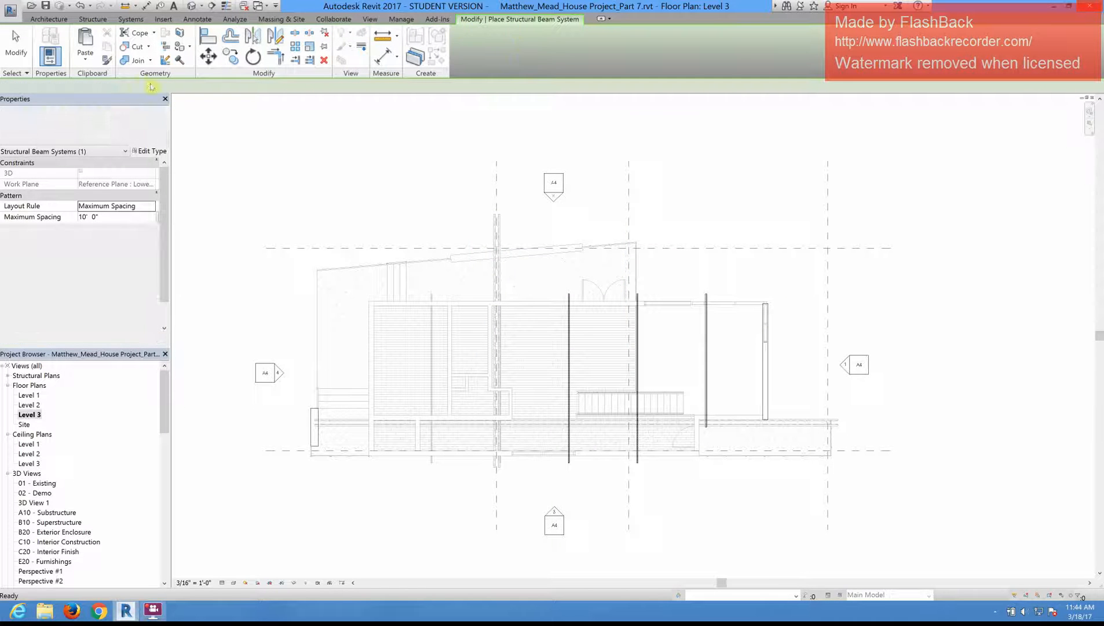
click(629, 45)
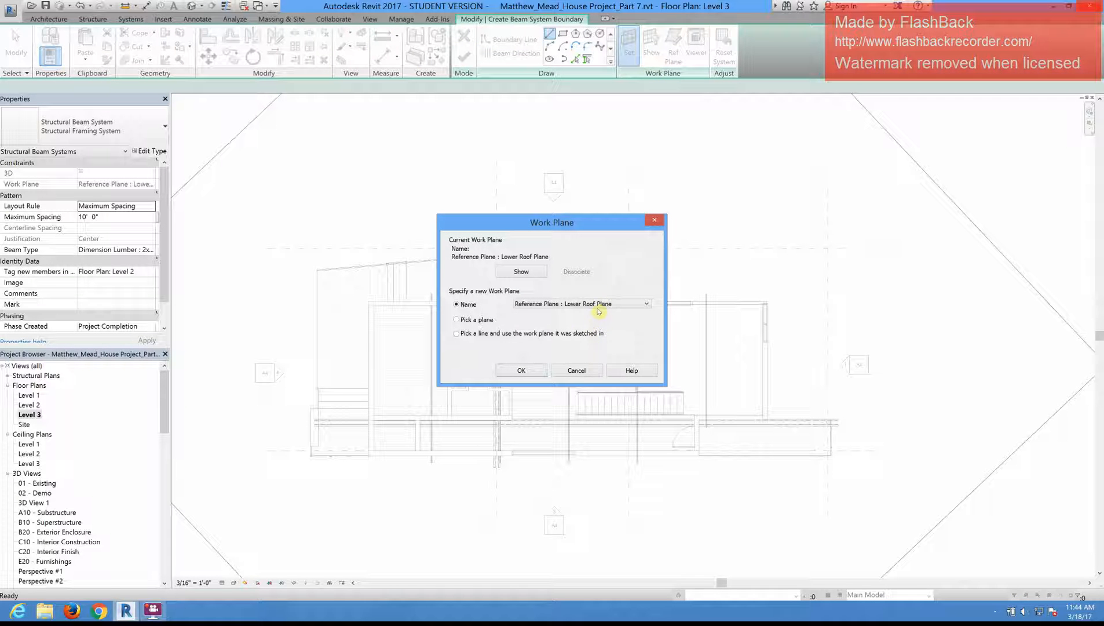
click(598, 305)
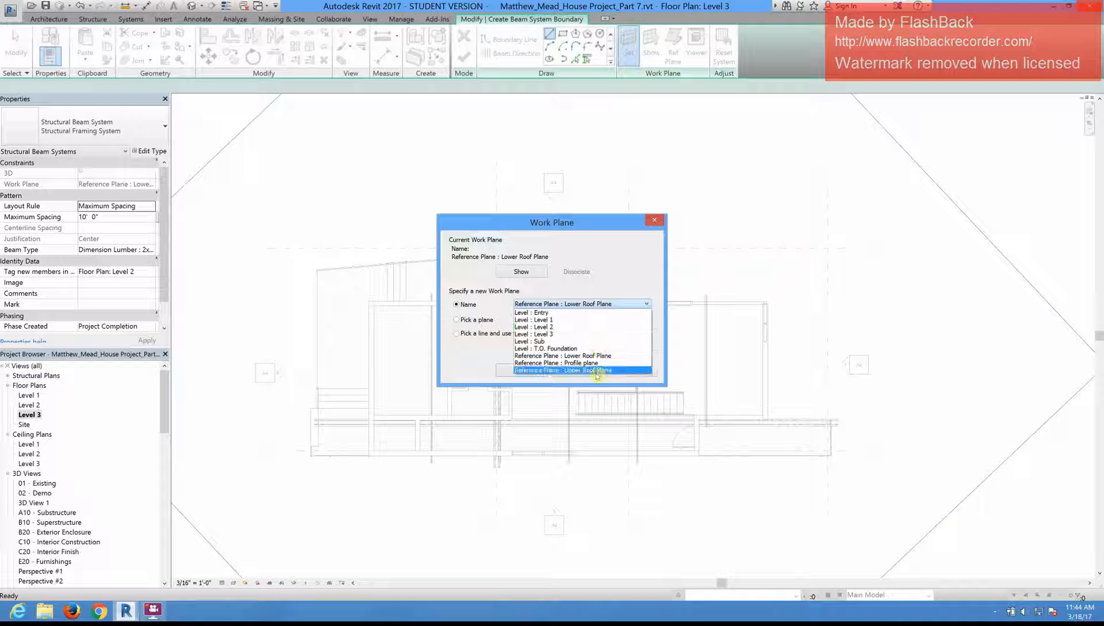
click(636, 370)
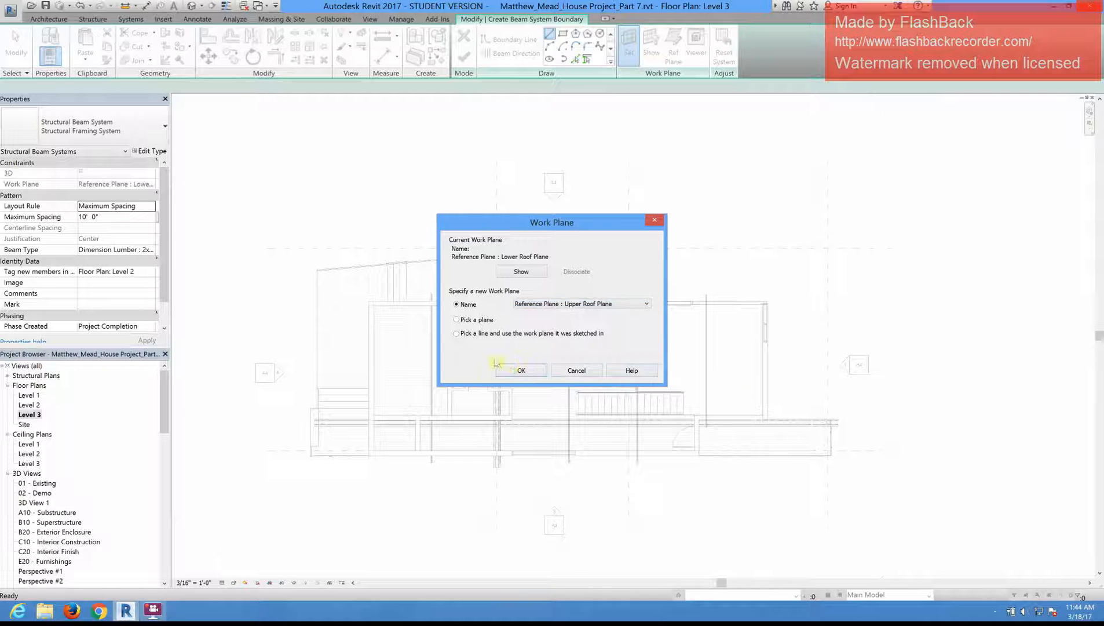
click(518, 371)
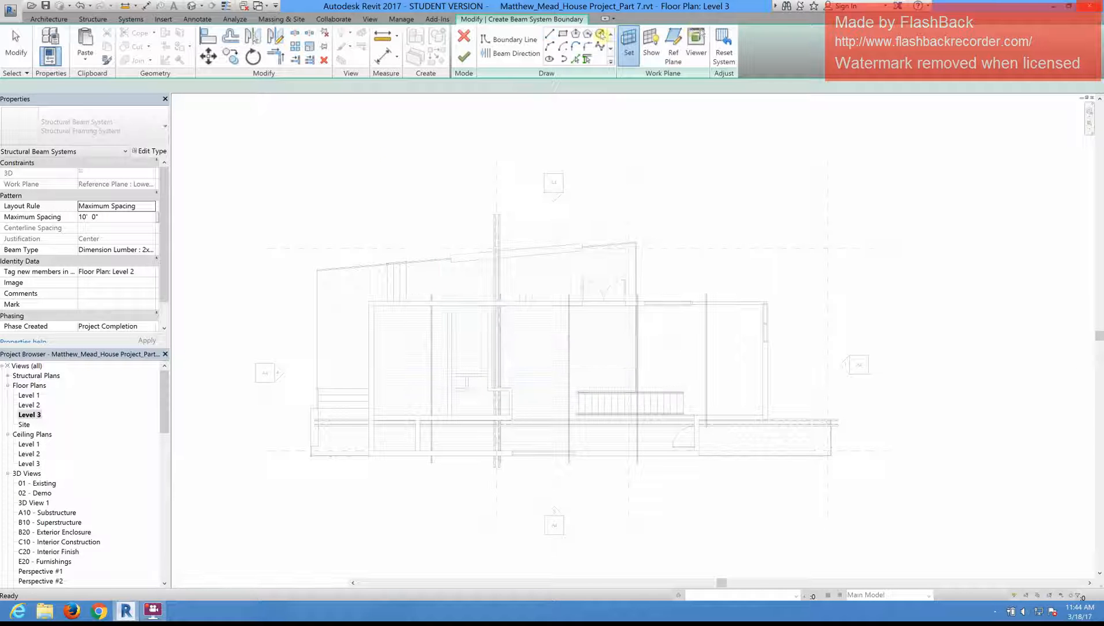
Step: Set the new beam system's maximum spacing to 2' 0"
click(117, 218)
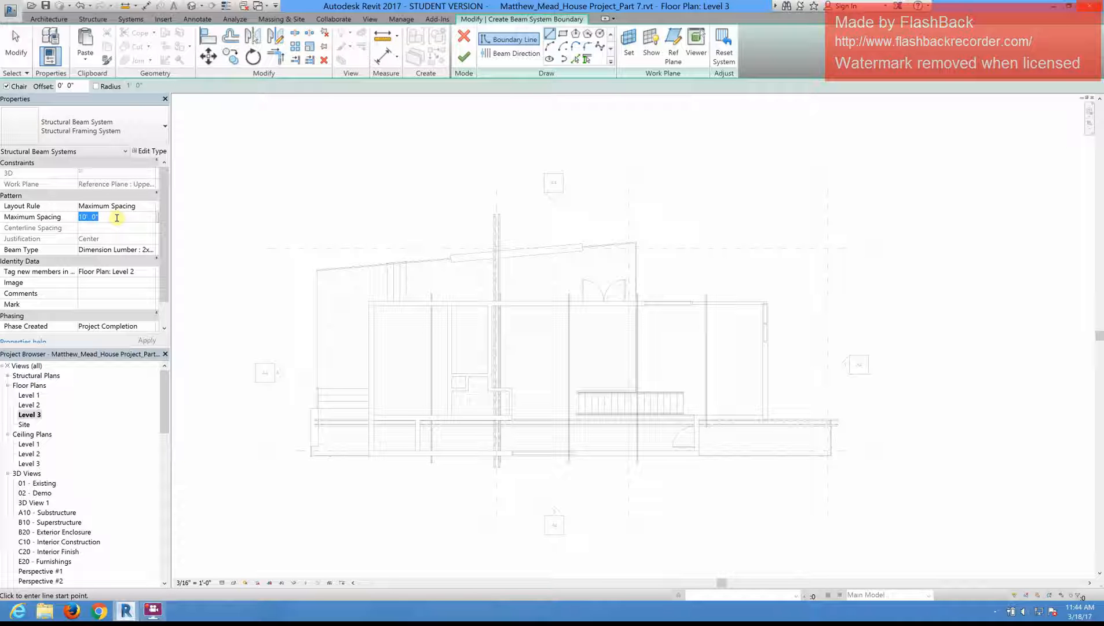
text(2)
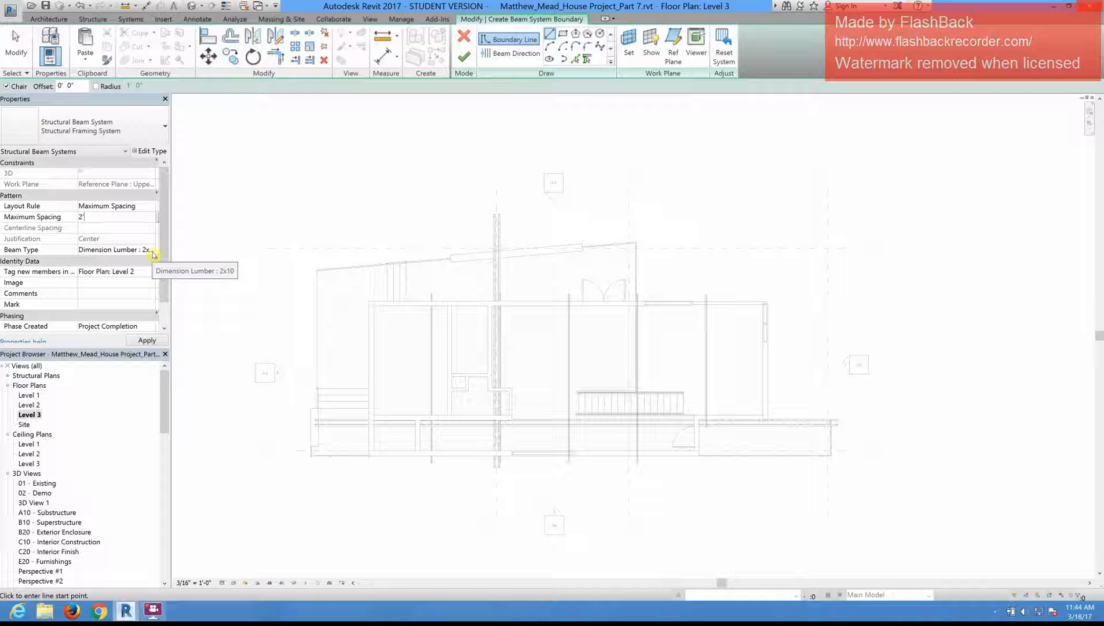
click(140, 205)
Step: Pick upper roof boundary lines offset 1' 0" outside the house's long upper wall, left wall and long lower wall
click(578, 59)
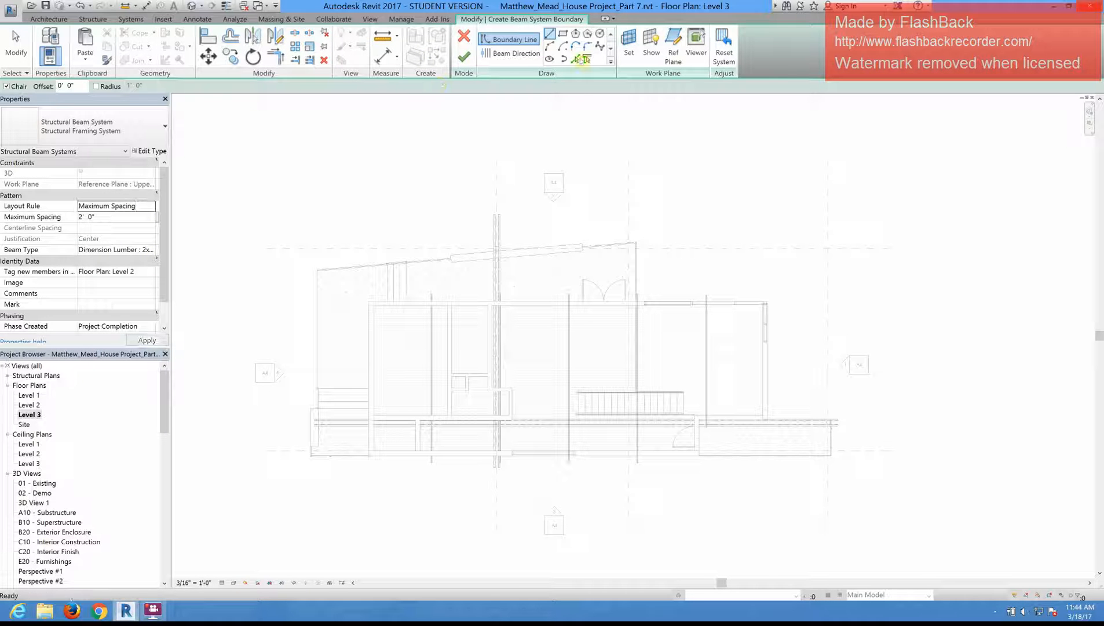
click(576, 60)
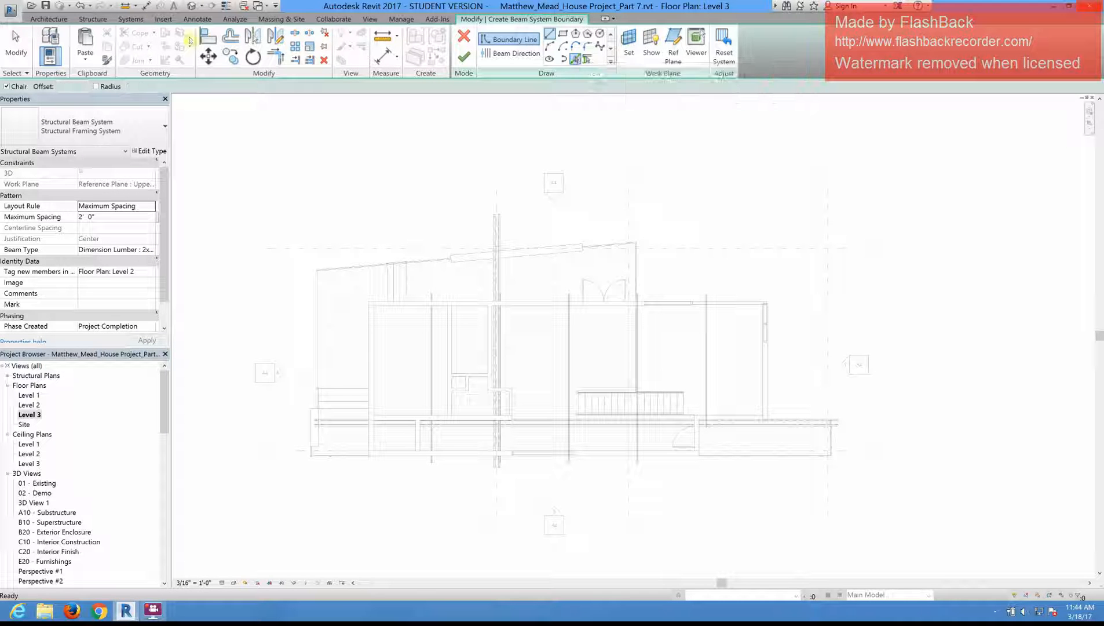
click(18, 87)
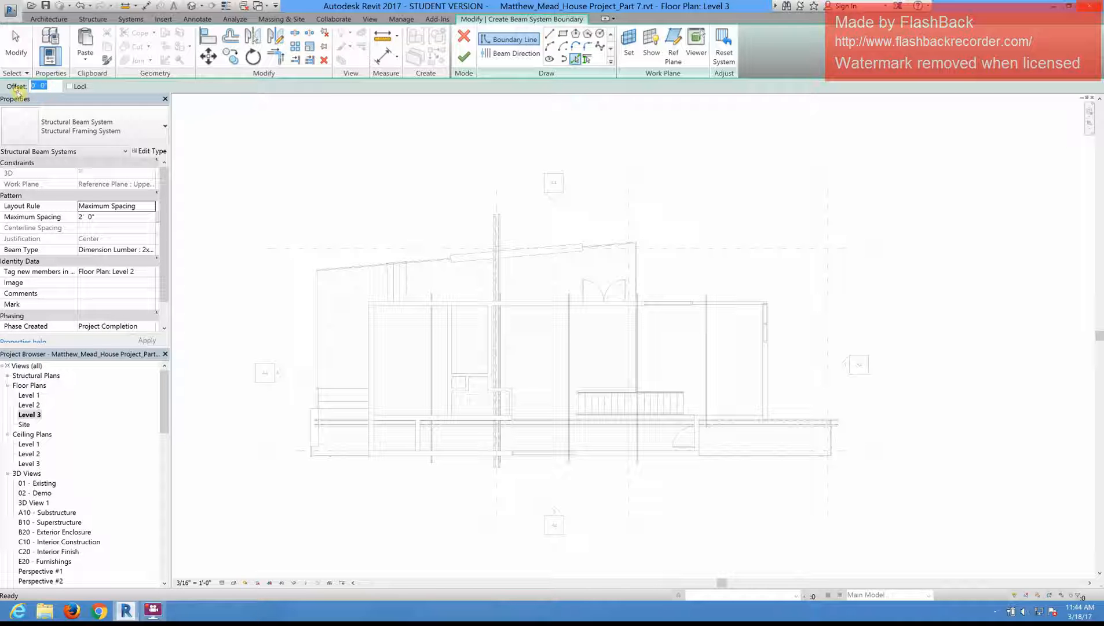
text(1)
key(Return)
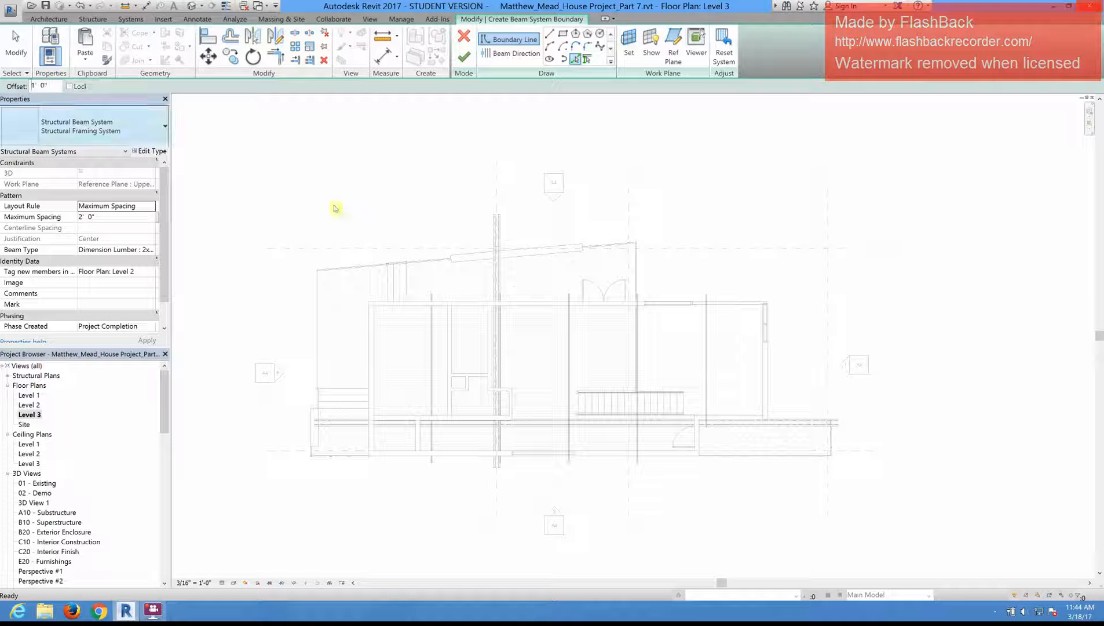
click(418, 301)
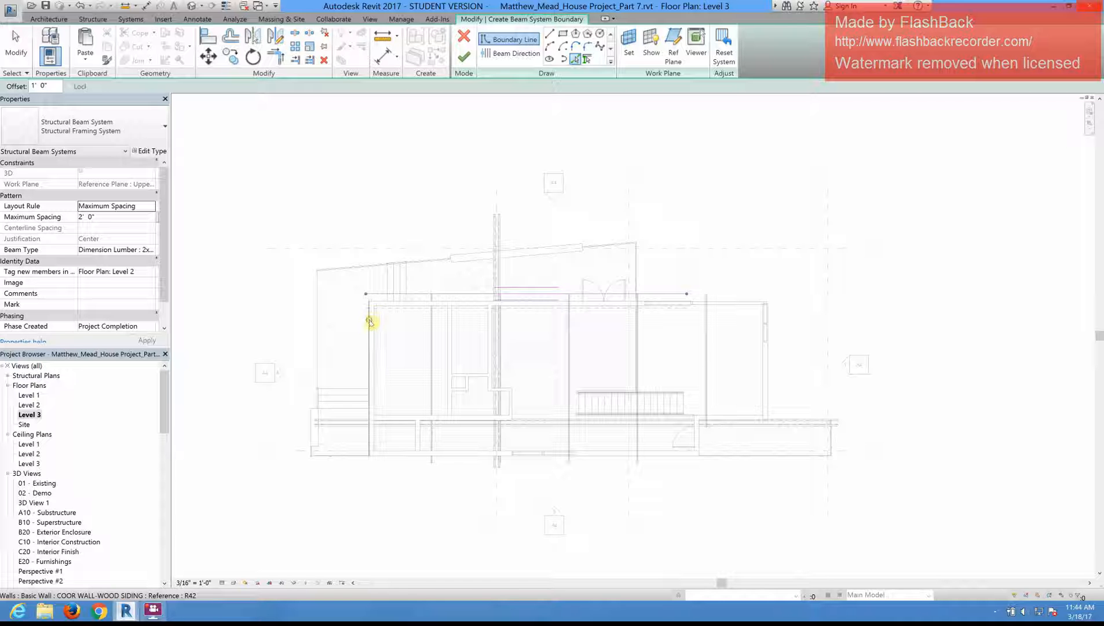
click(370, 320)
click(403, 455)
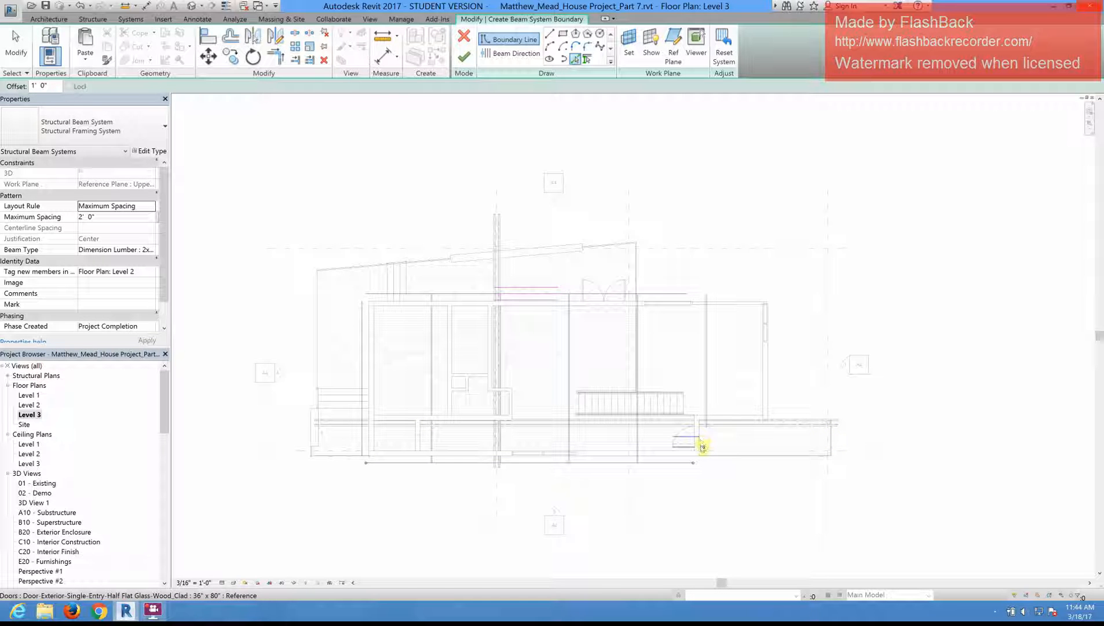
Step: Add boundary lines 1' 0" outside the short return wall and recessed lower-right wall, and 5' 0" outside the right end wall
scroll(703, 446, up, 1)
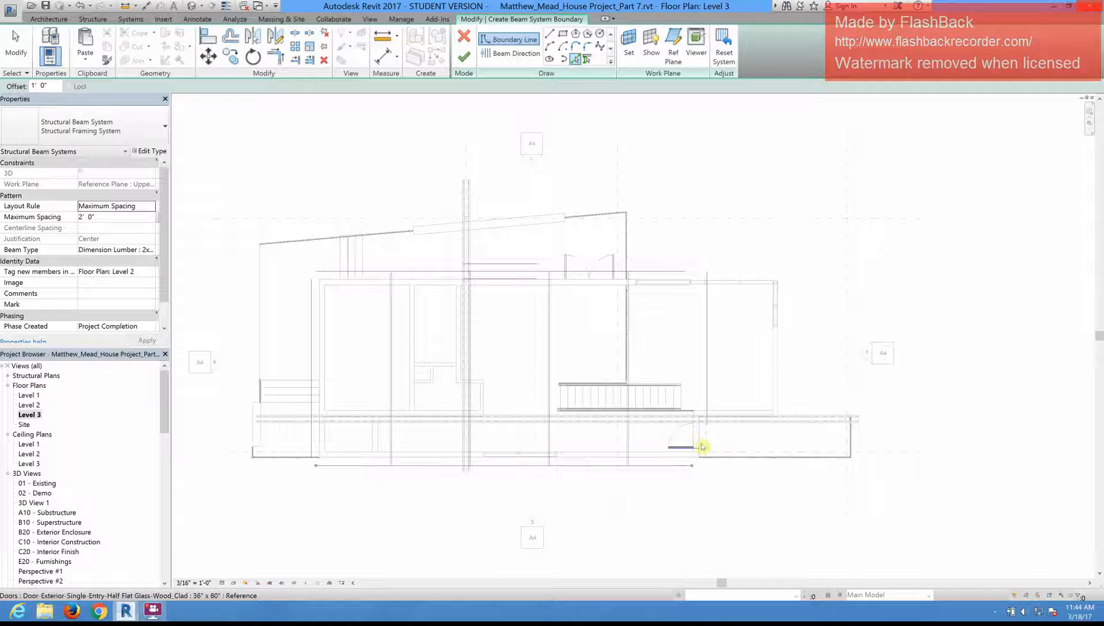
scroll(702, 446, up, 1)
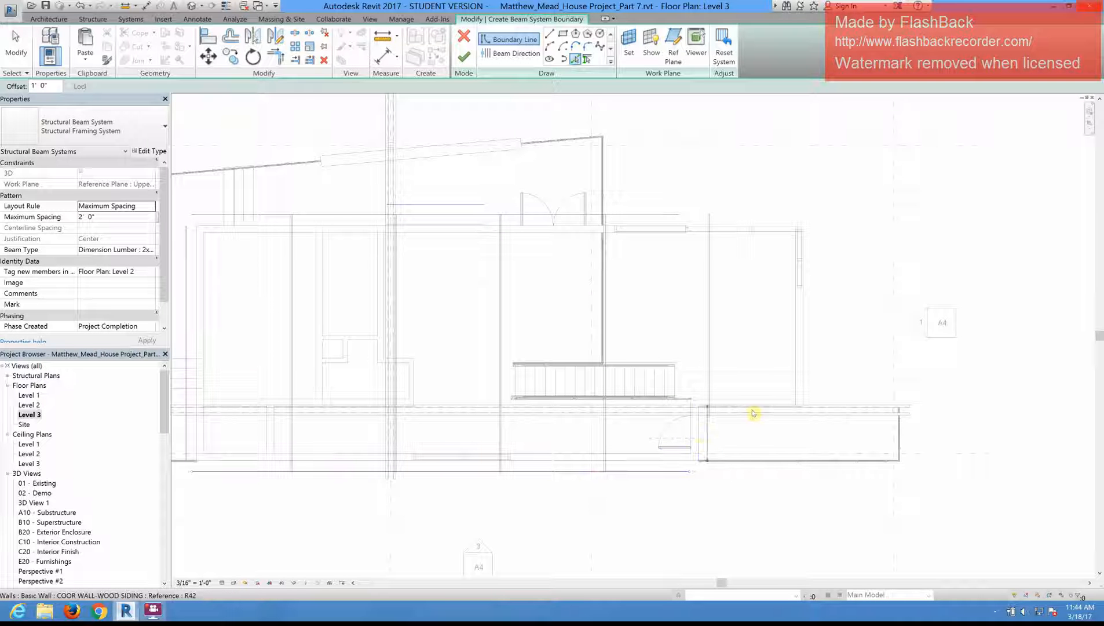
click(807, 415)
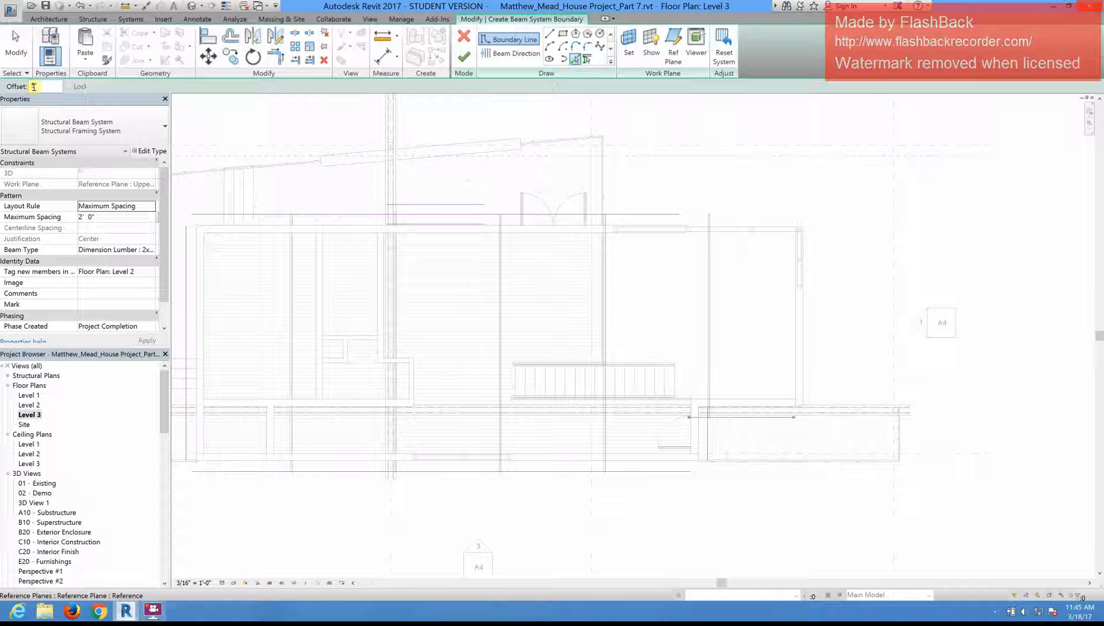
text(5' 0")
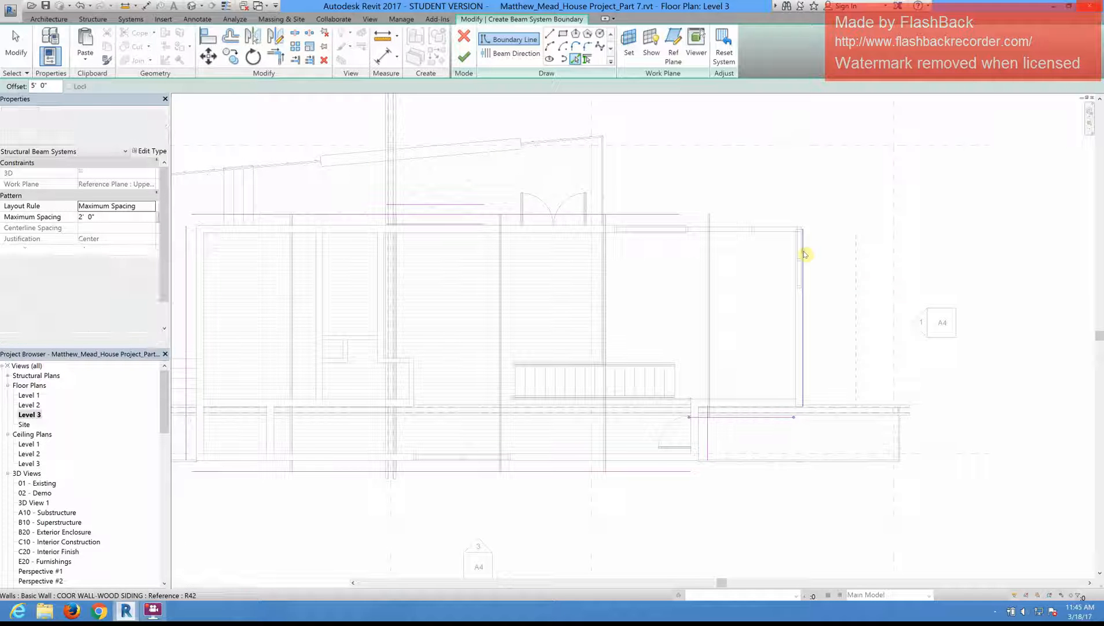
click(803, 247)
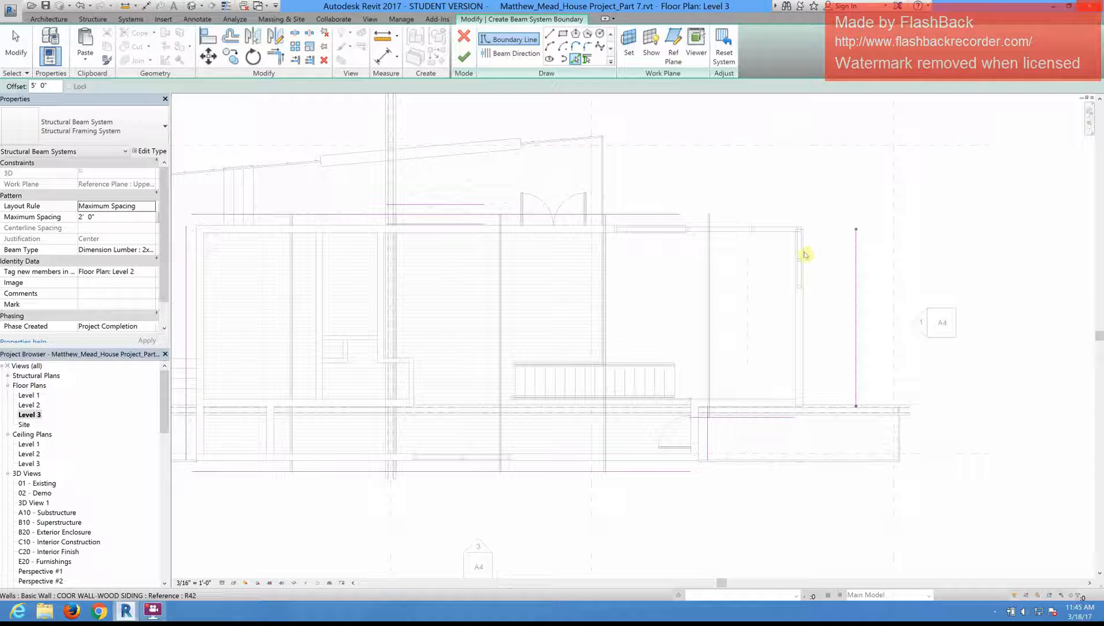
Step: Trim and extend the upper roof boundary lines to meet at every corner, forming a closed L-shaped outline
click(277, 56)
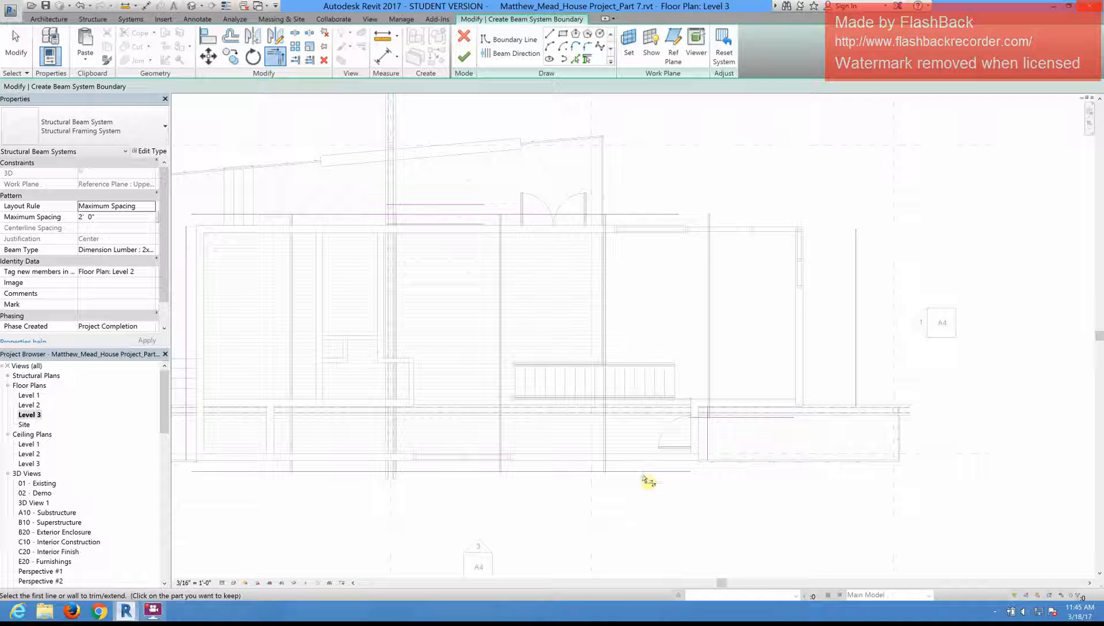
click(715, 436)
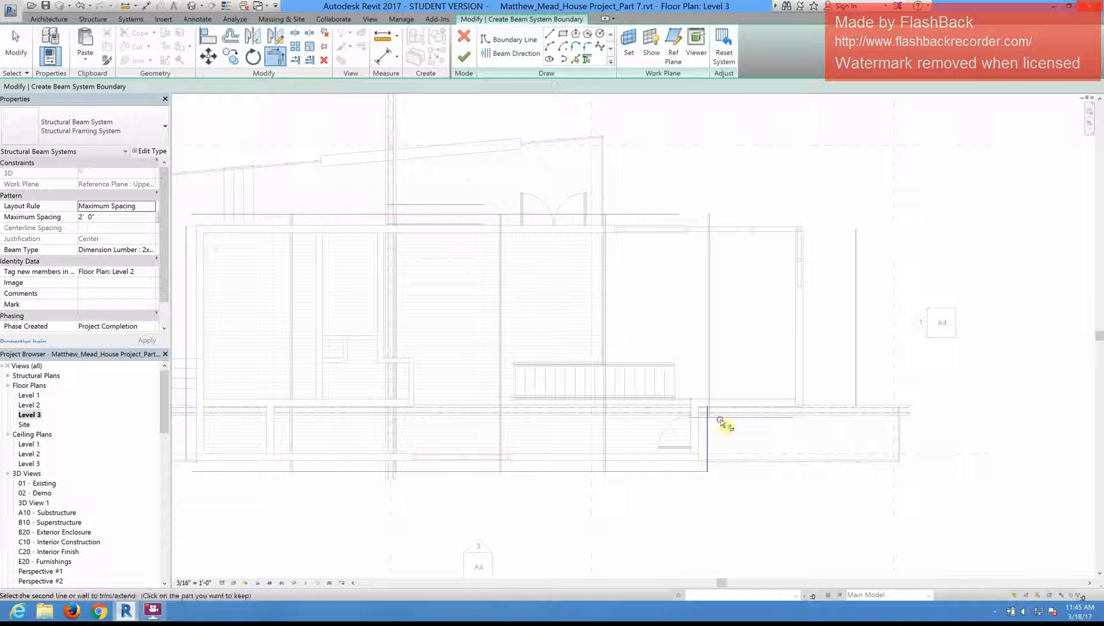
click(783, 417)
click(783, 417)
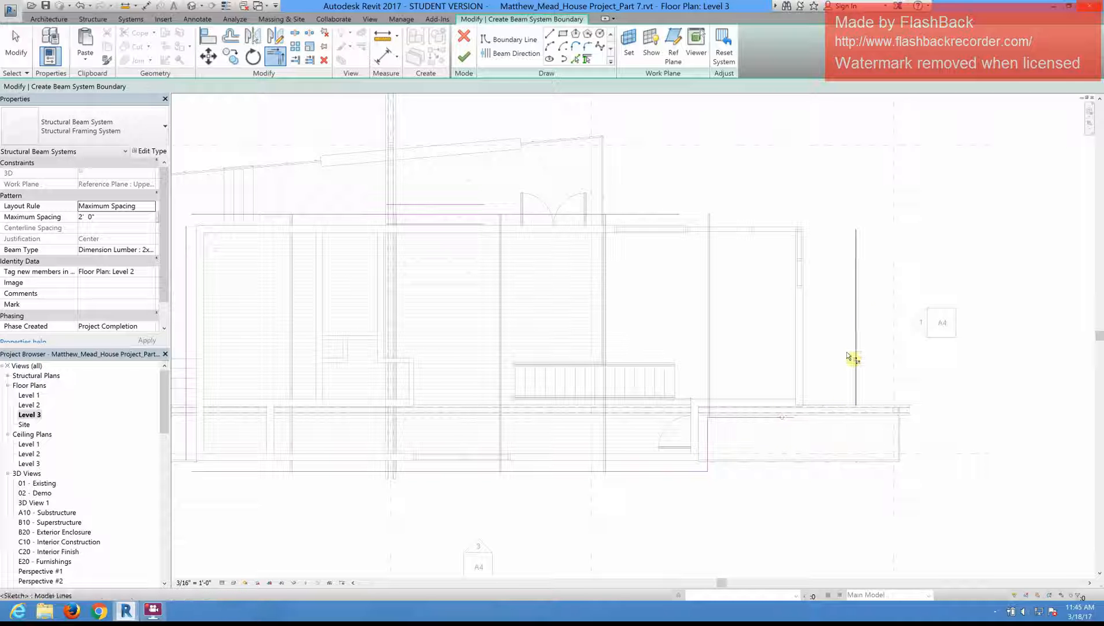
click(855, 360)
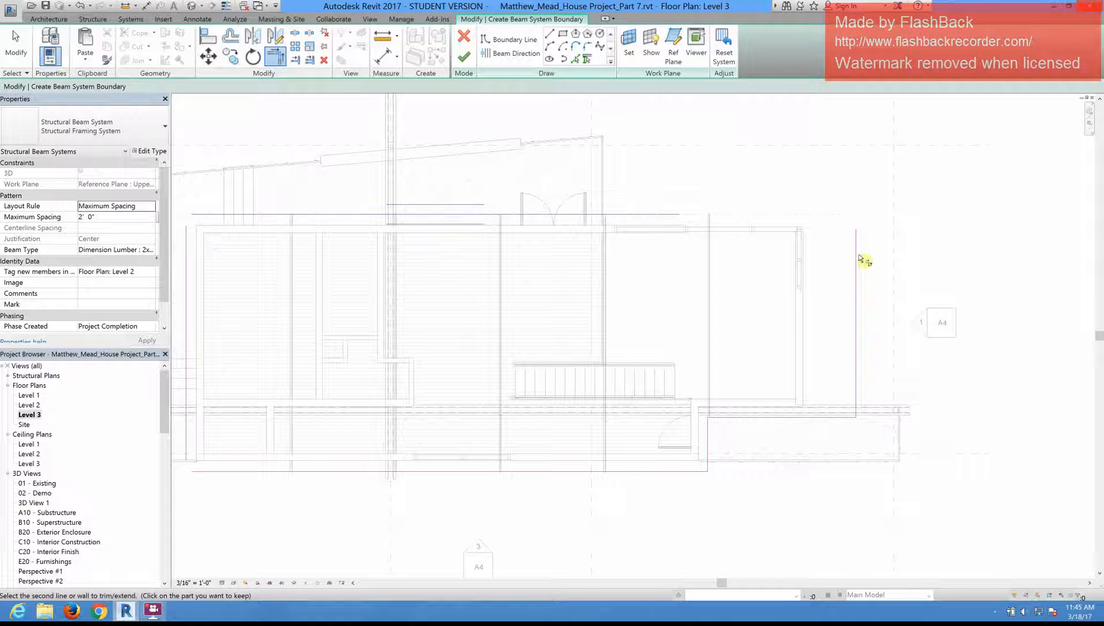
scroll(913, 225, down, 2)
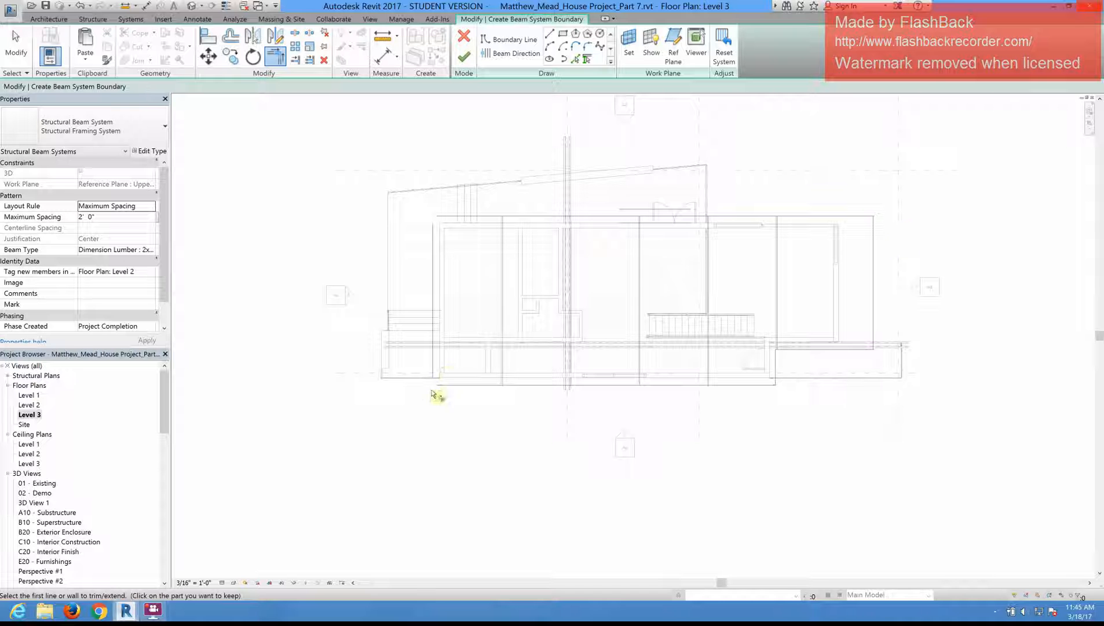
click(433, 359)
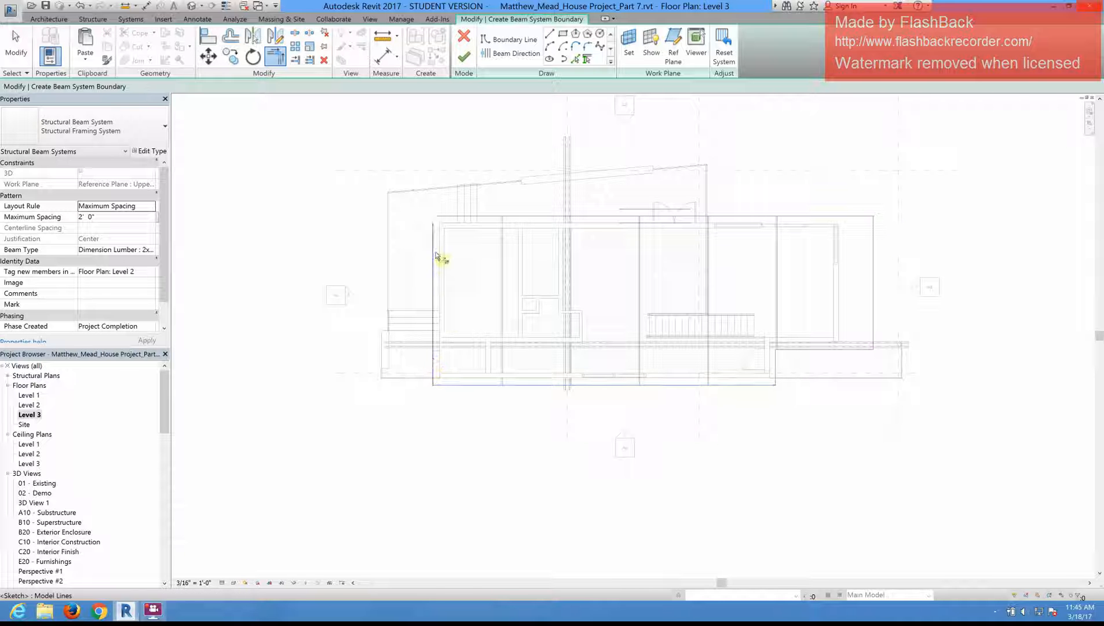
click(450, 222)
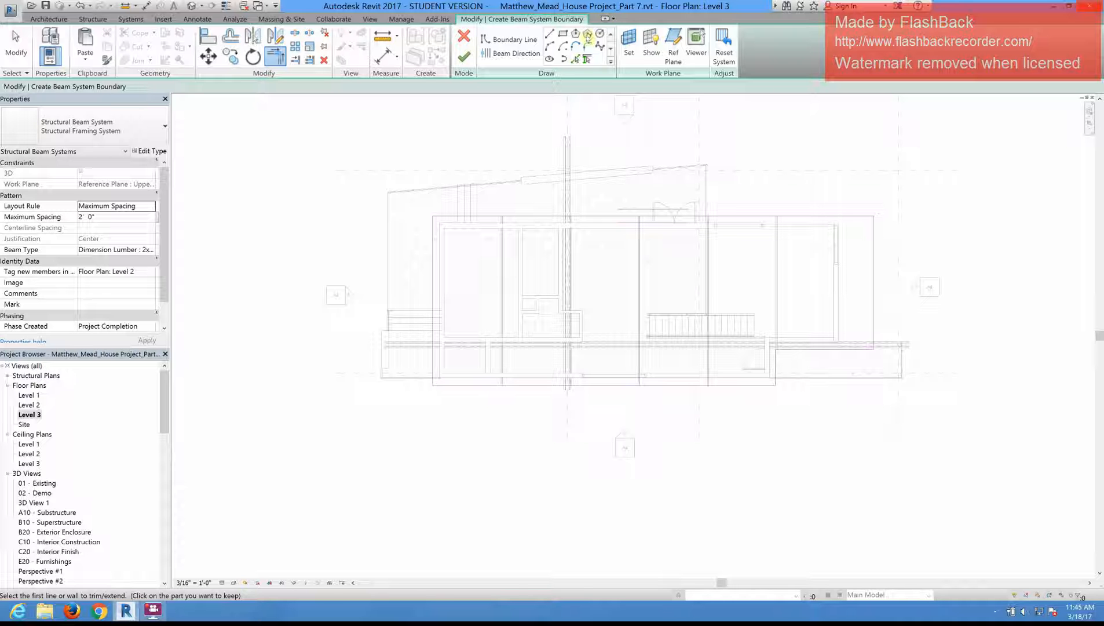
Step: Draw a horizontal beam direction line from the outline's left edge to its right edge, and finish the upper roof beam system
click(499, 53)
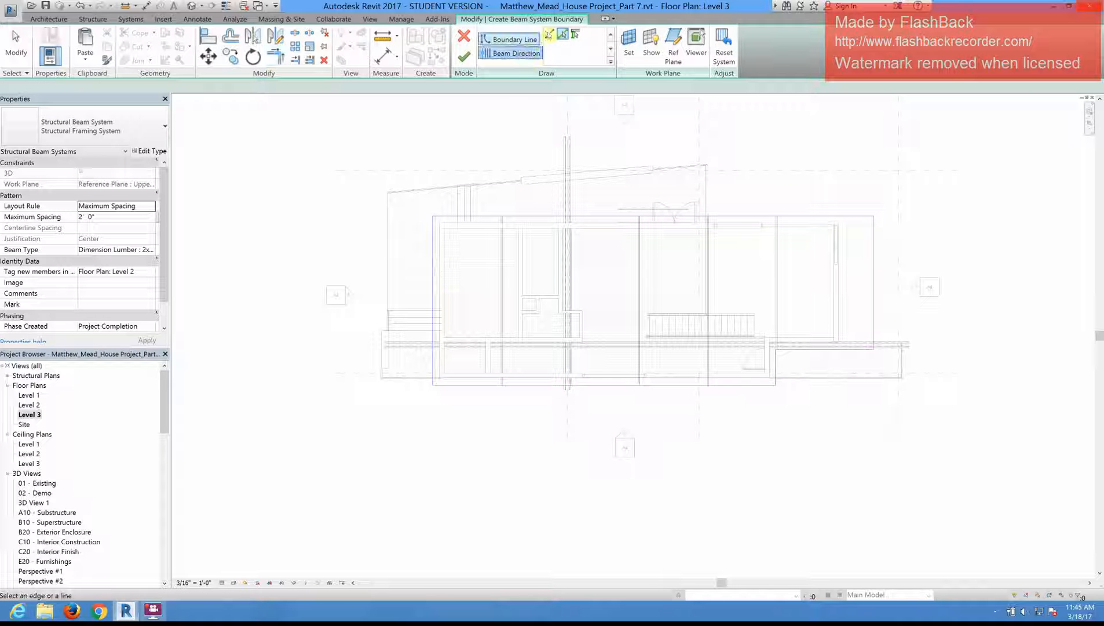
click(549, 34)
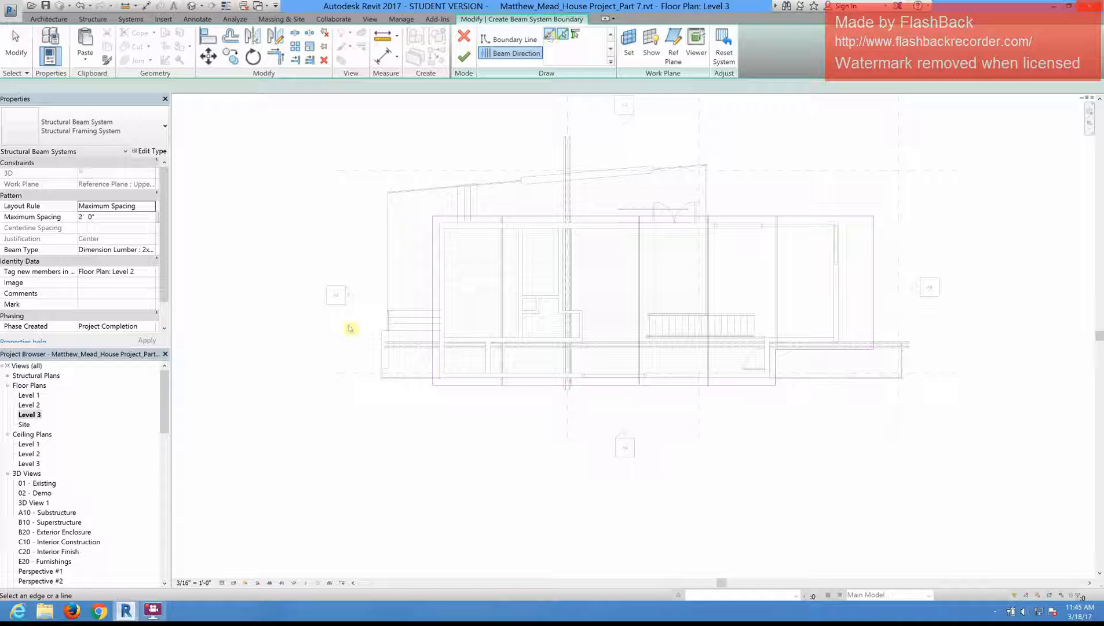
click(434, 271)
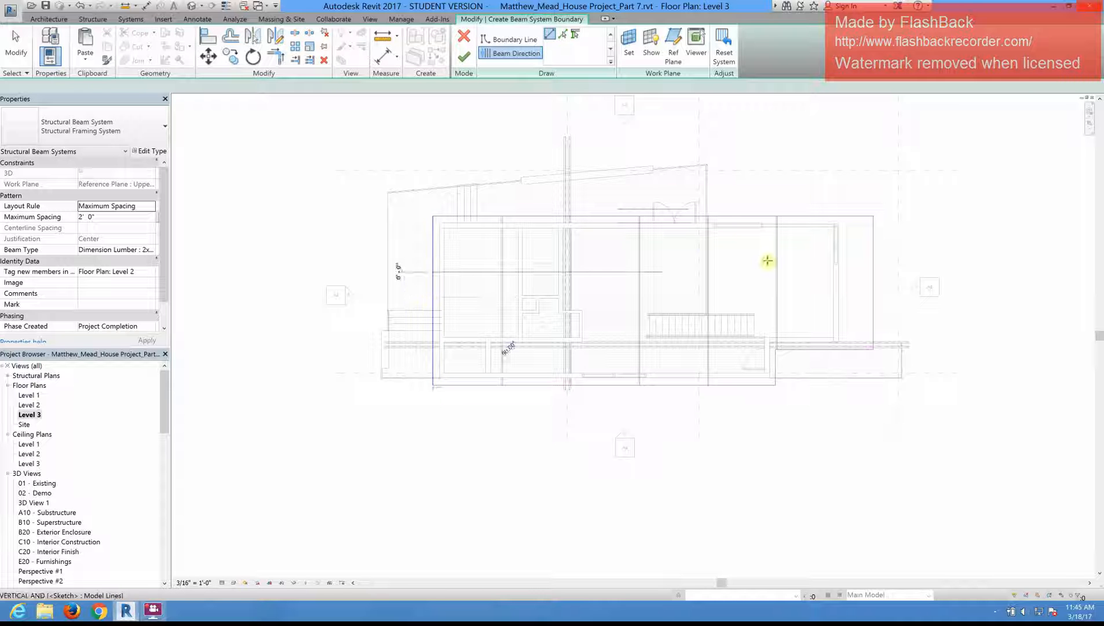
click(873, 271)
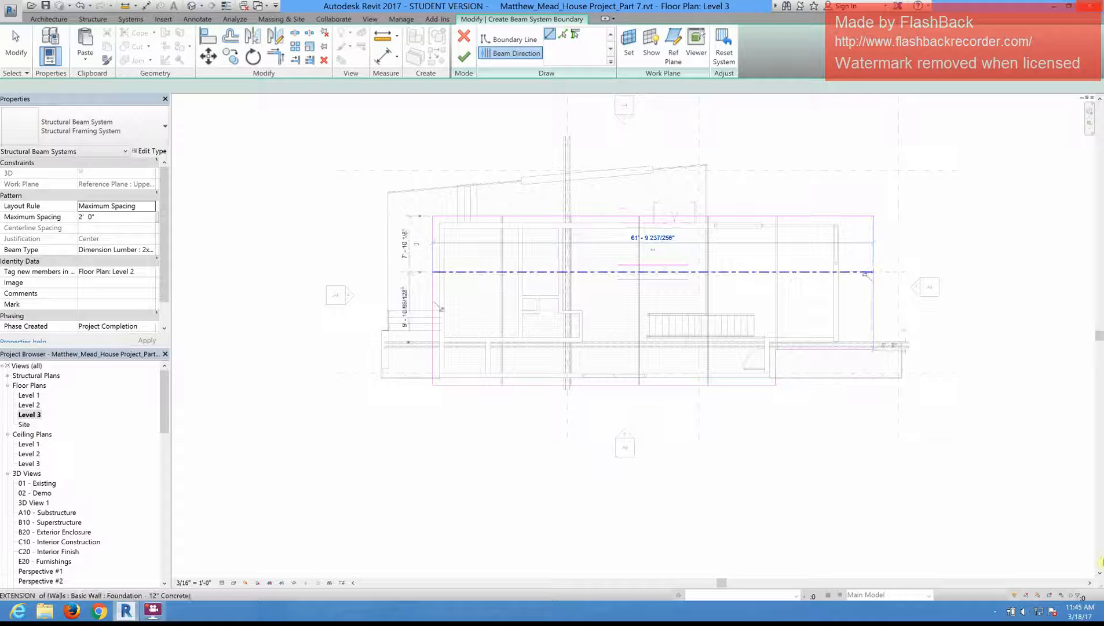
click(464, 56)
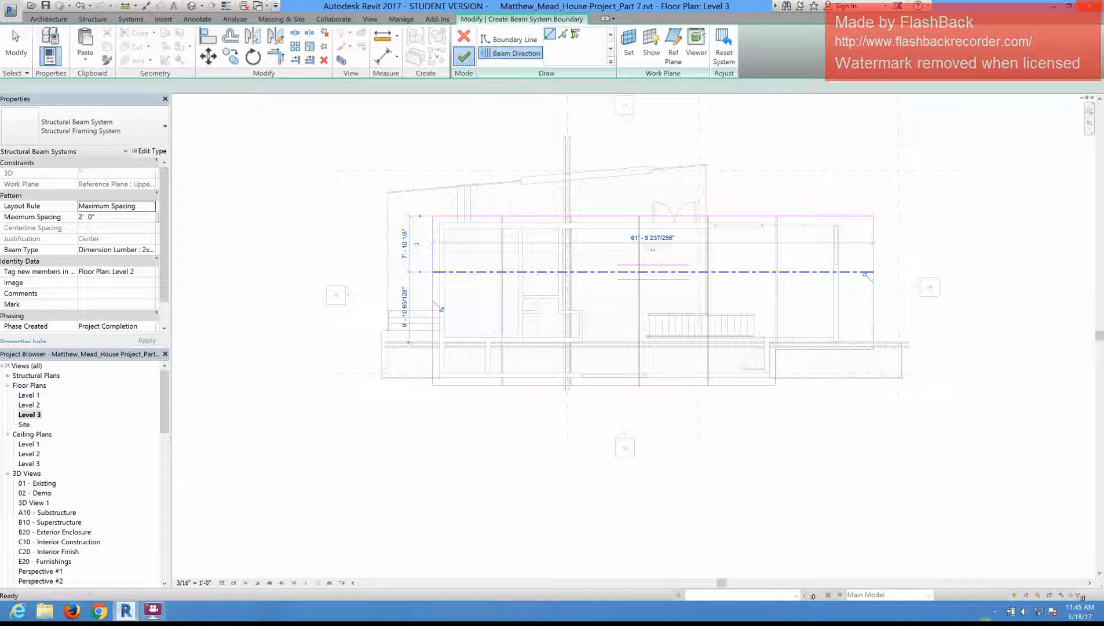
Step: Reopen the upper roof beam system's boundary sketch for inspection and finish it without edits
scroll(656, 363, up, 2)
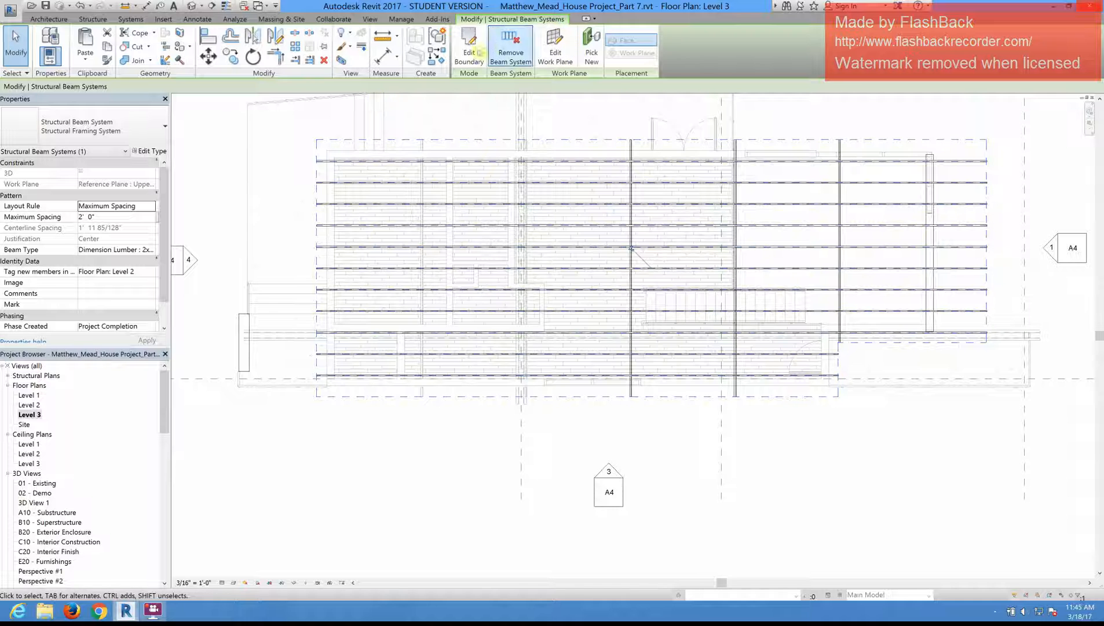
click(469, 47)
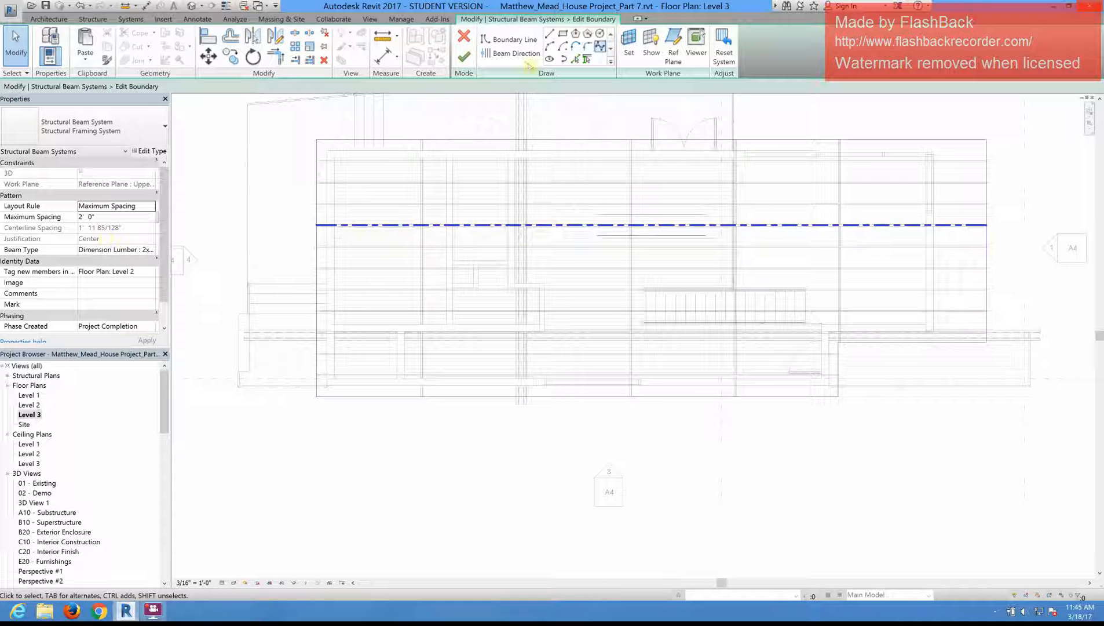
click(464, 56)
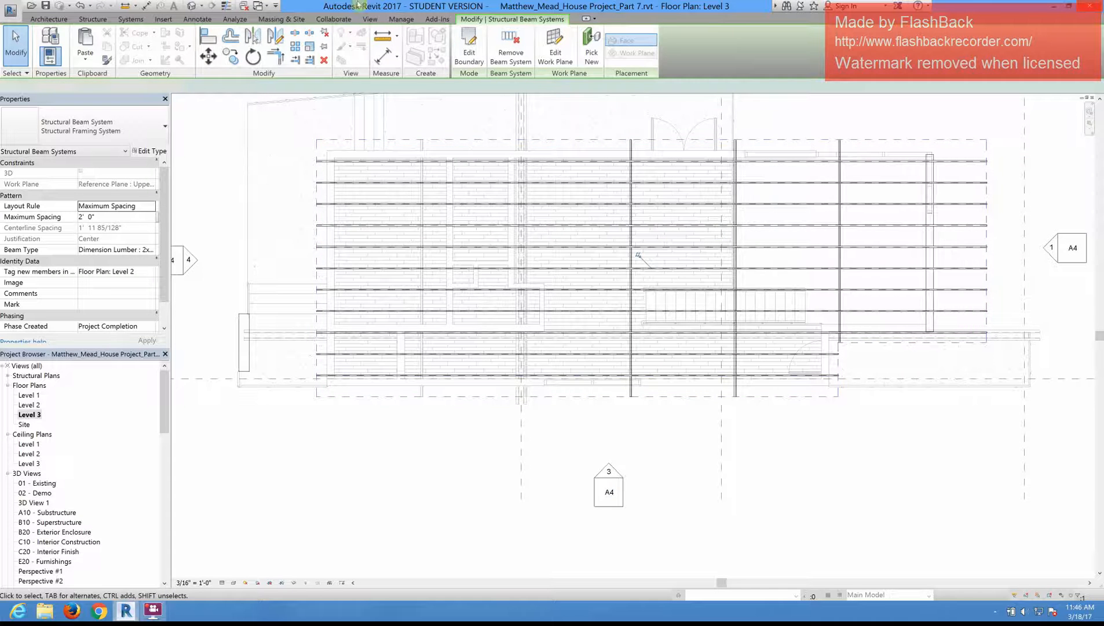
click(682, 452)
Step: Examine the upper roof framing over the whole house in the default 3D view
click(191, 7)
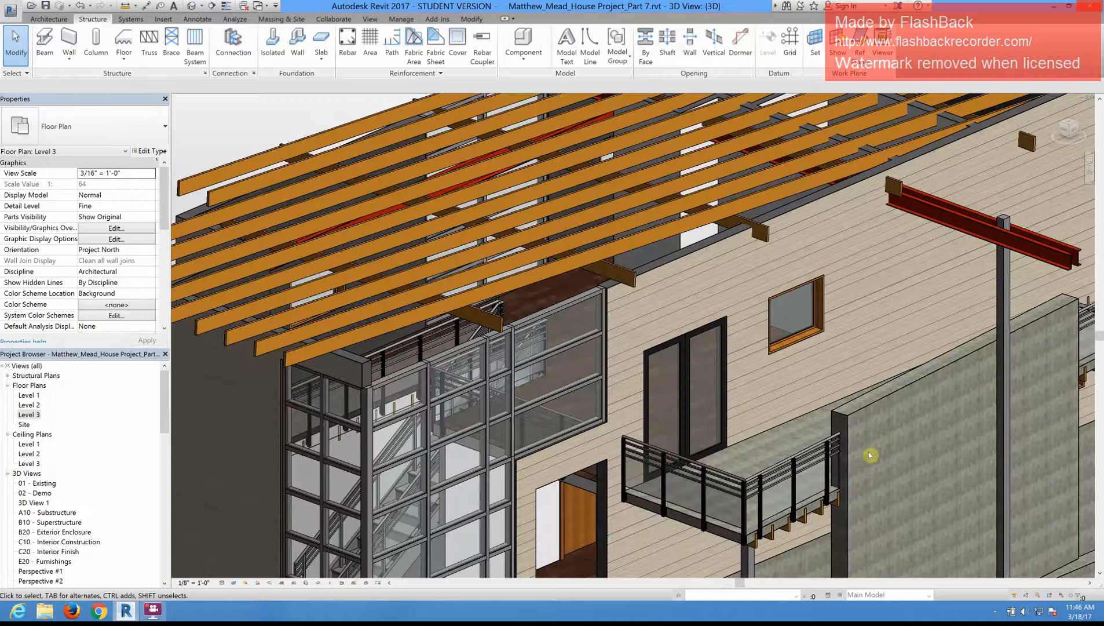
scroll(553, 241, down, 5)
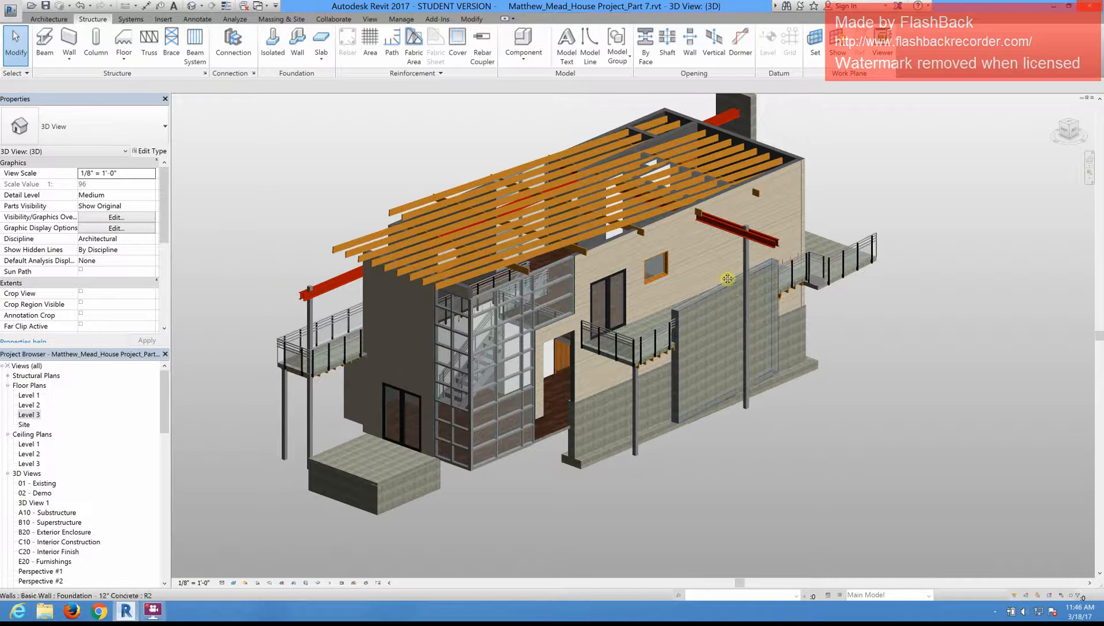
shift+middle_drag(729, 281, 727, 279)
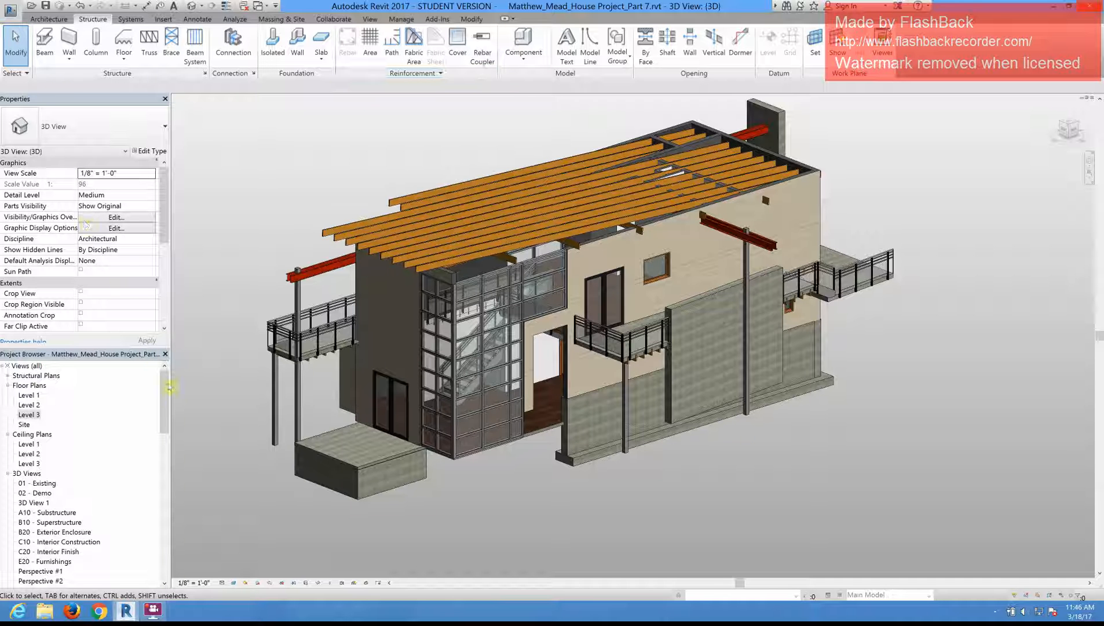
Step: Open the Level 3 floor plan and try to start a roof by footprint
click(30, 414)
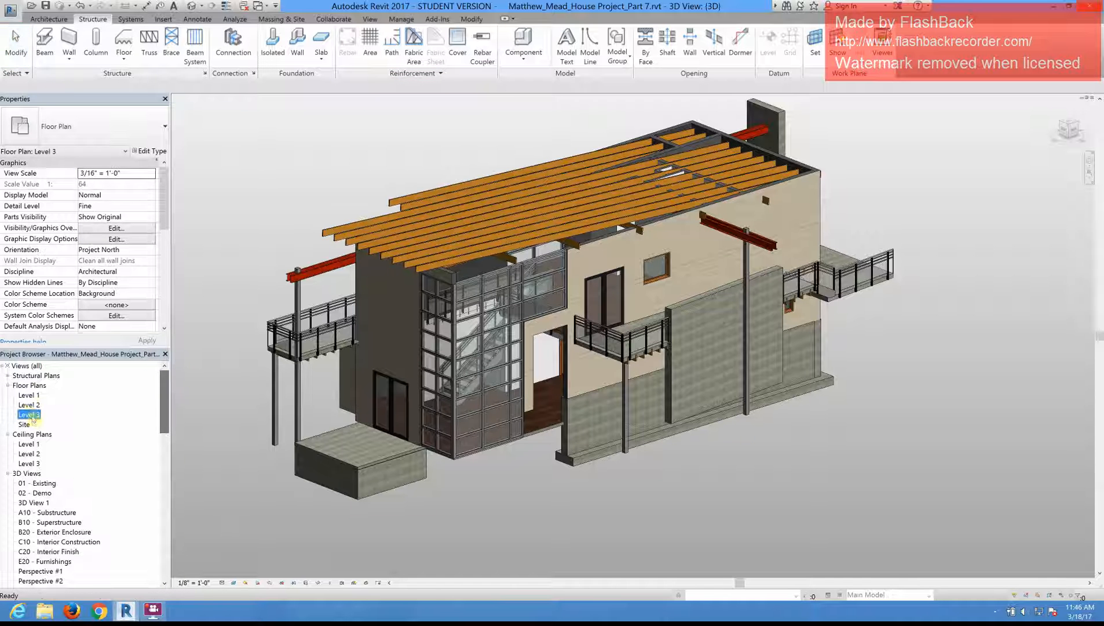
double_click(30, 414)
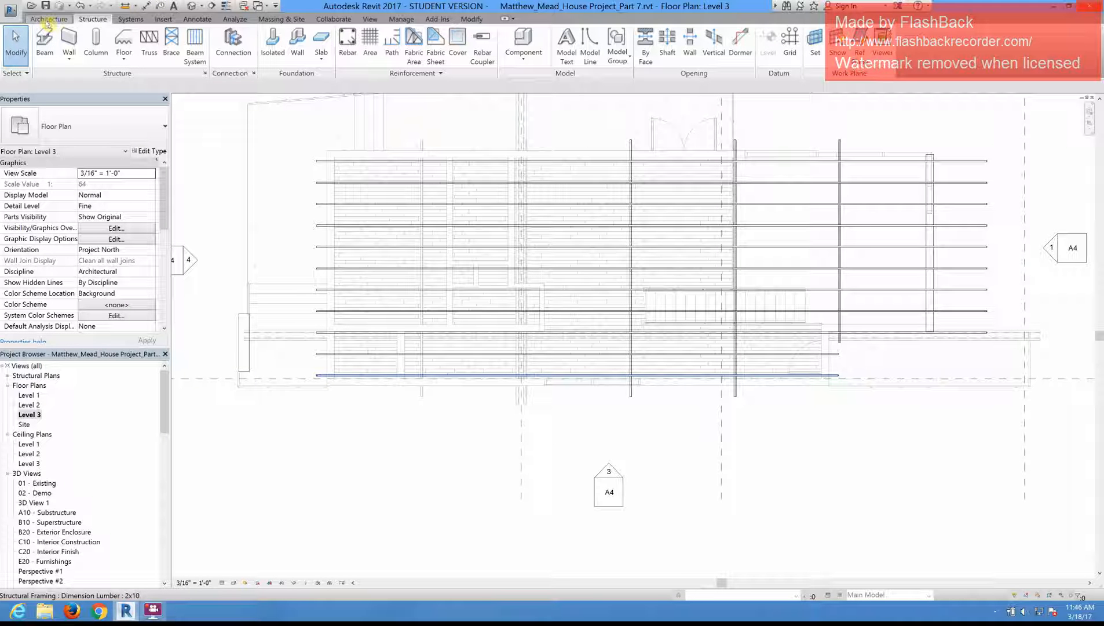
click(50, 19)
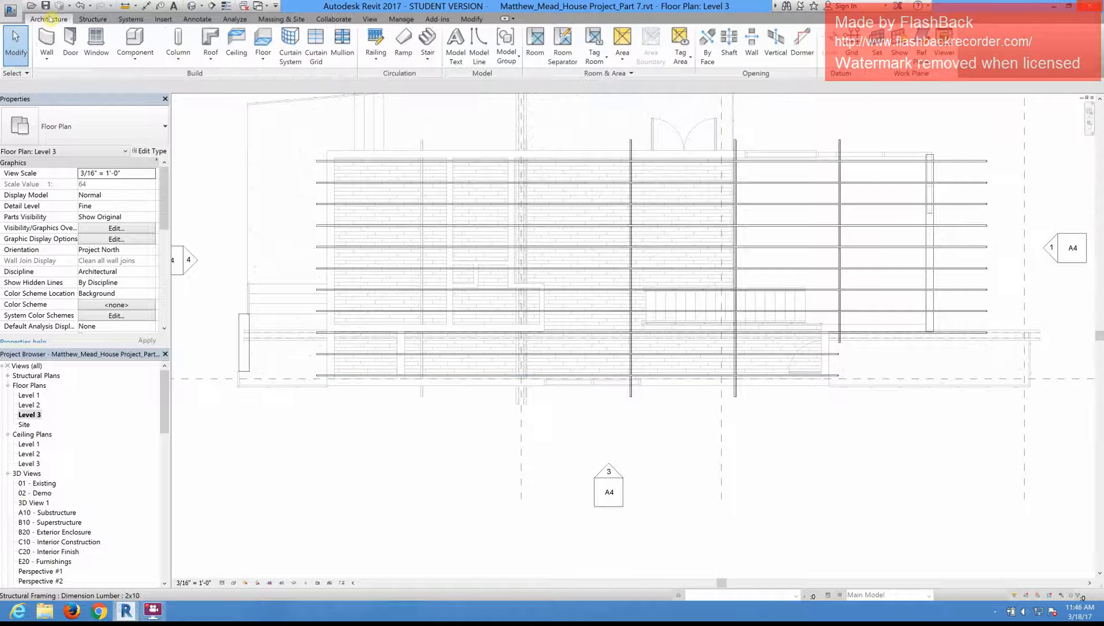
click(211, 63)
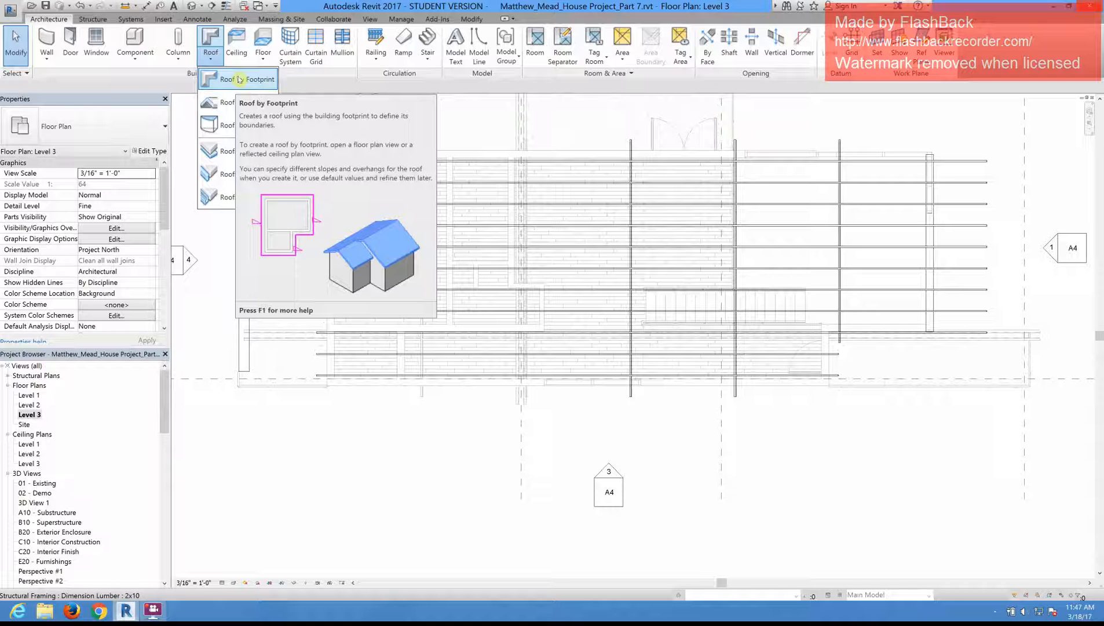
click(239, 80)
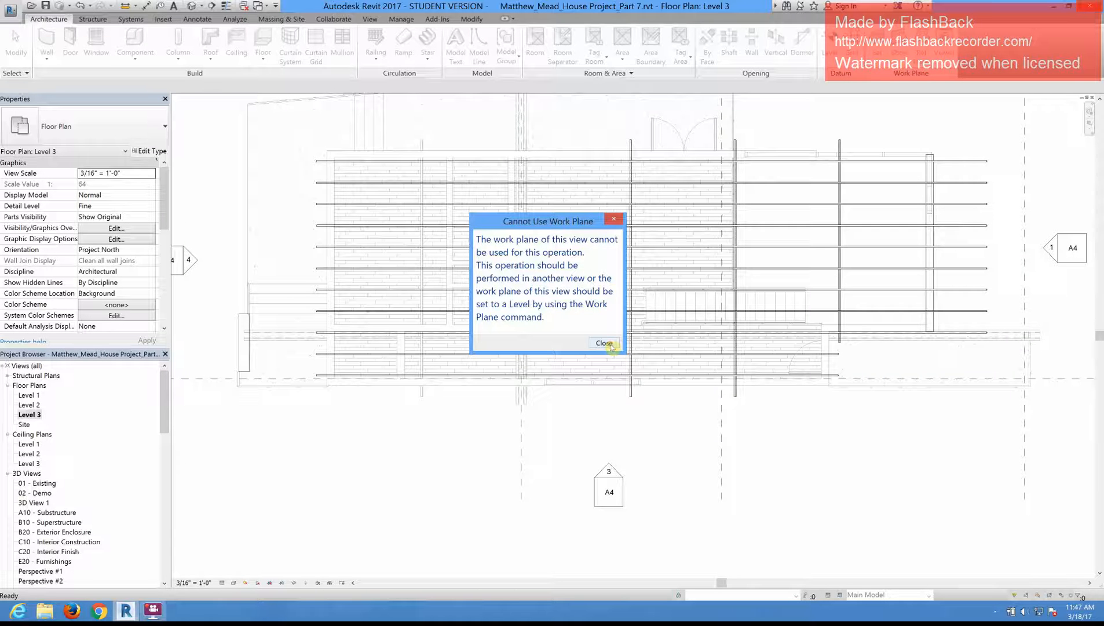
click(605, 343)
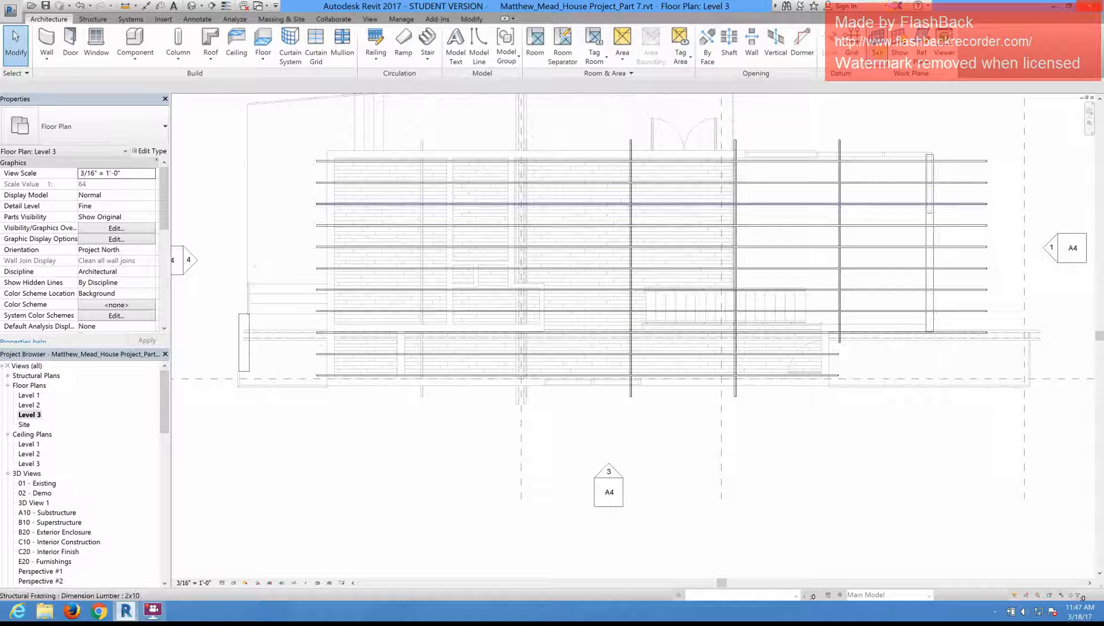
Step: Set the plan's work plane to Level : Level 3
click(878, 44)
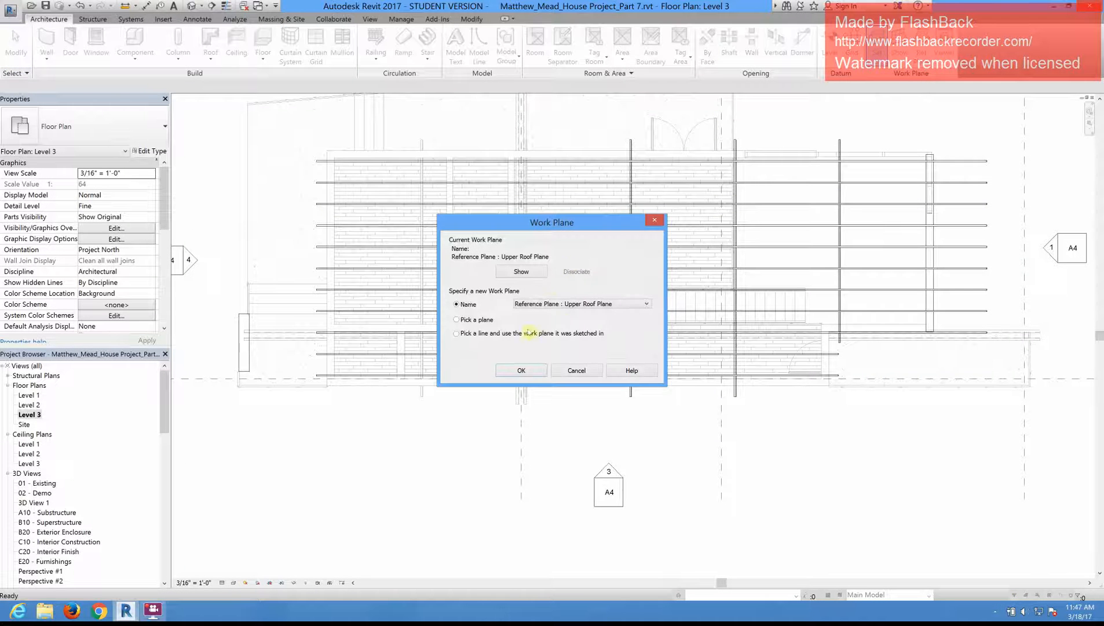
click(577, 304)
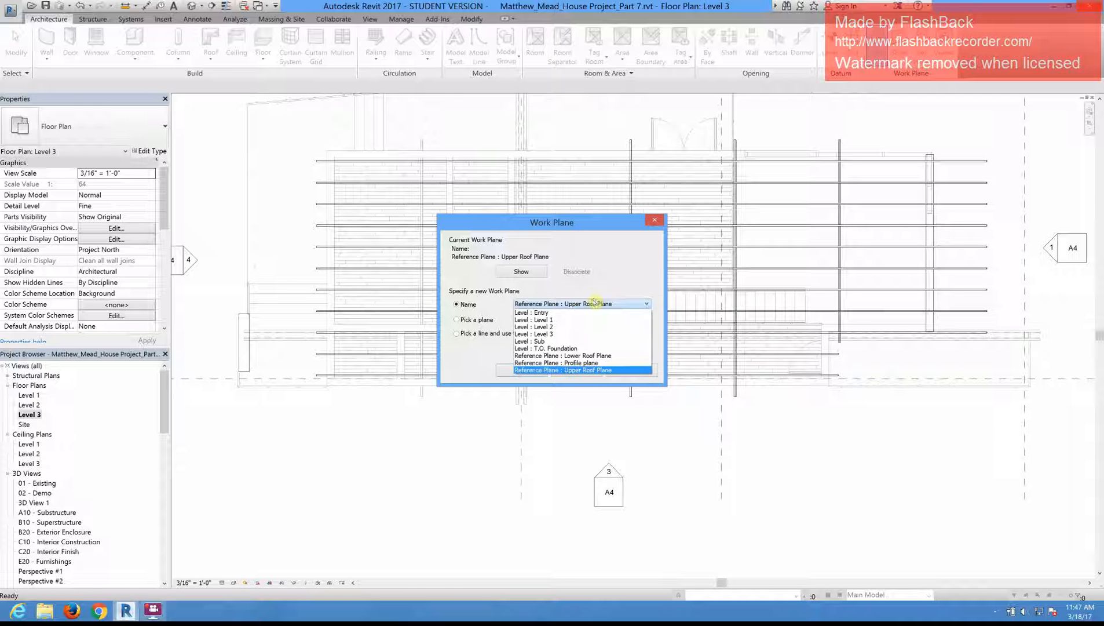
click(585, 335)
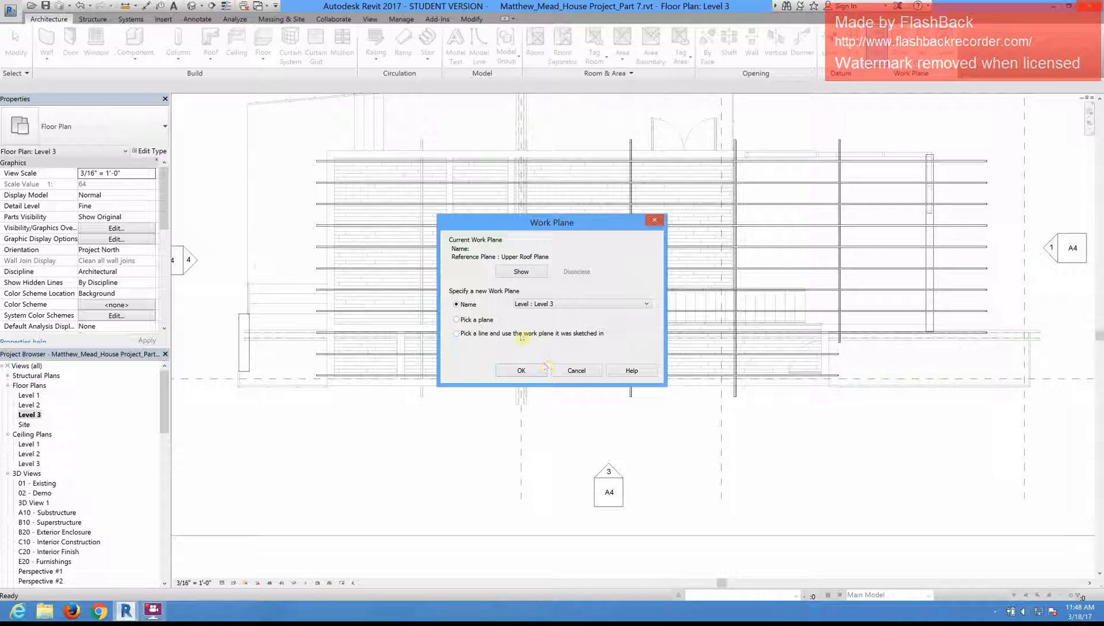
click(525, 371)
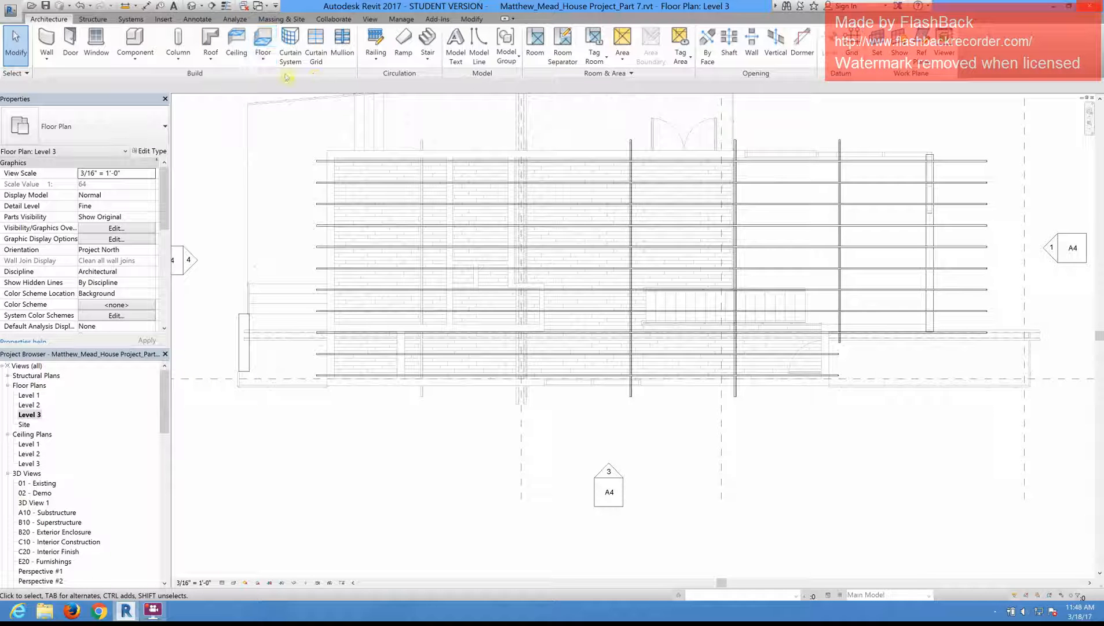
Step: Start a roof by footprint and duplicate the Generic - 12" roof type as "Metal Roof"
click(262, 65)
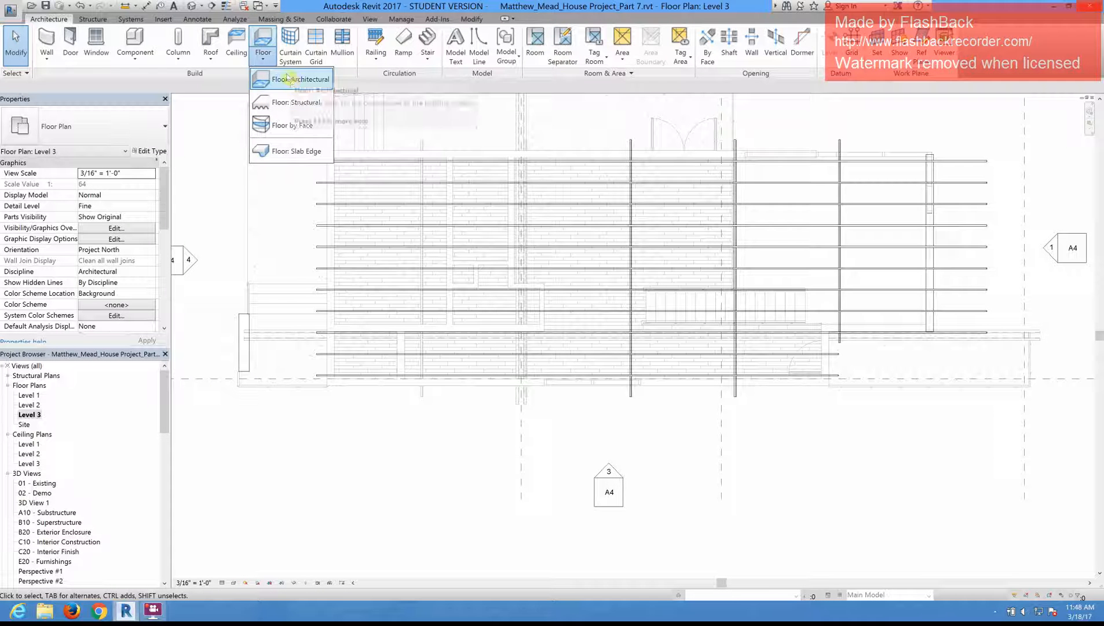
click(212, 59)
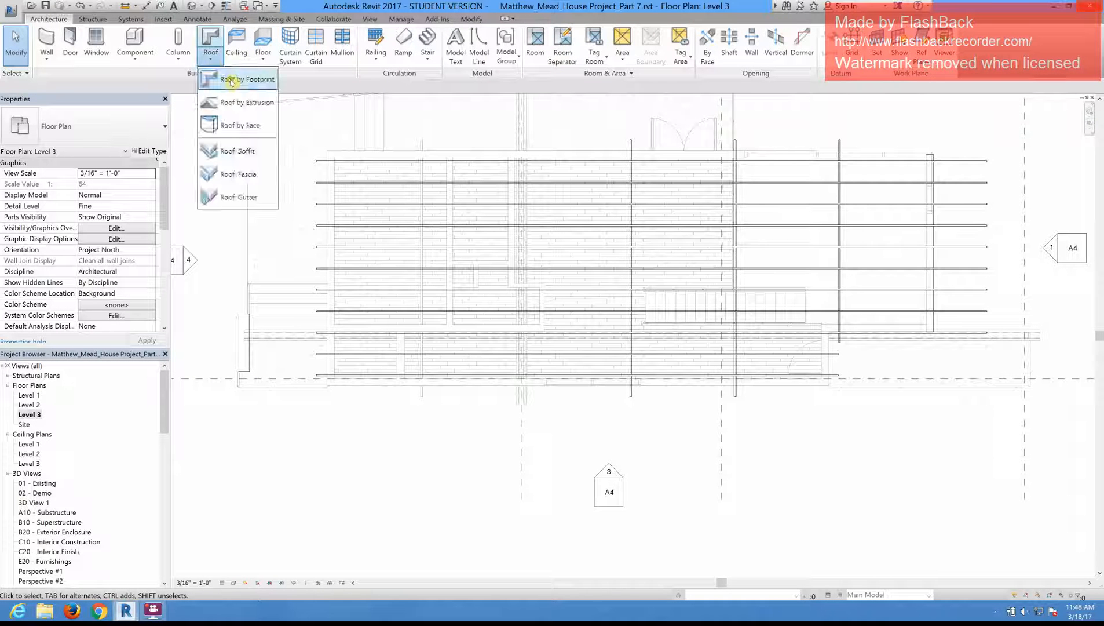
click(230, 79)
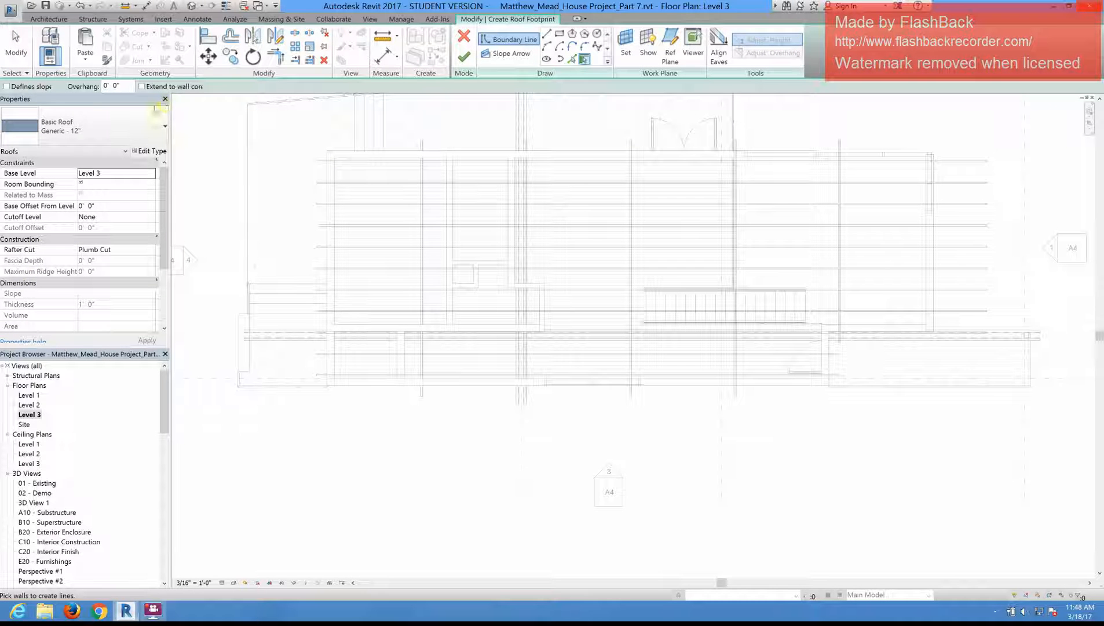
click(146, 152)
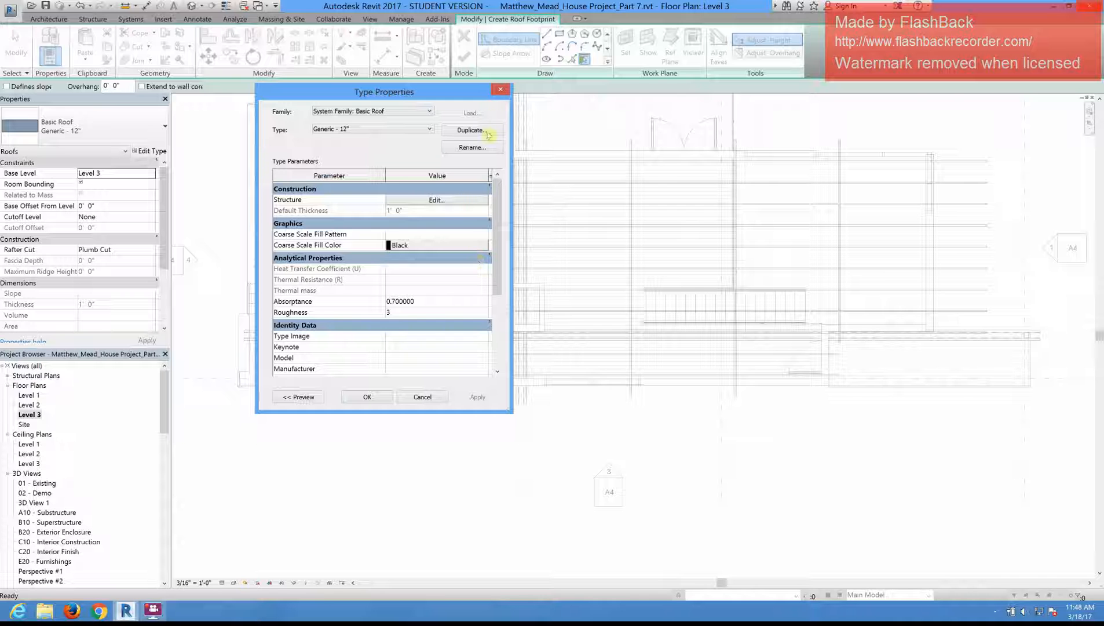
click(488, 130)
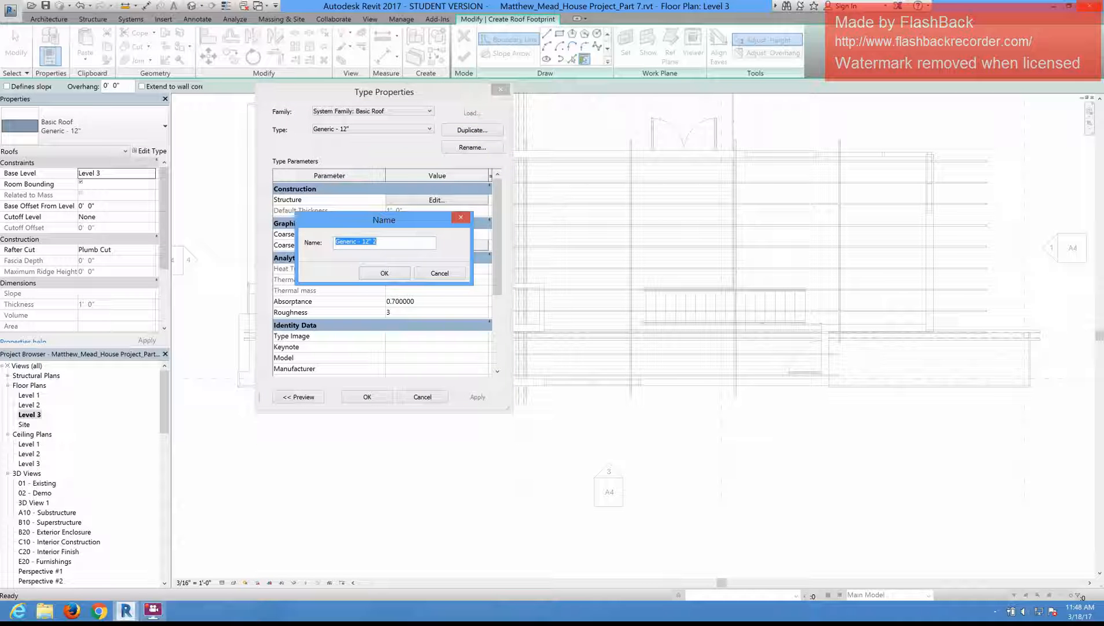
text(Metal Roof)
click(382, 276)
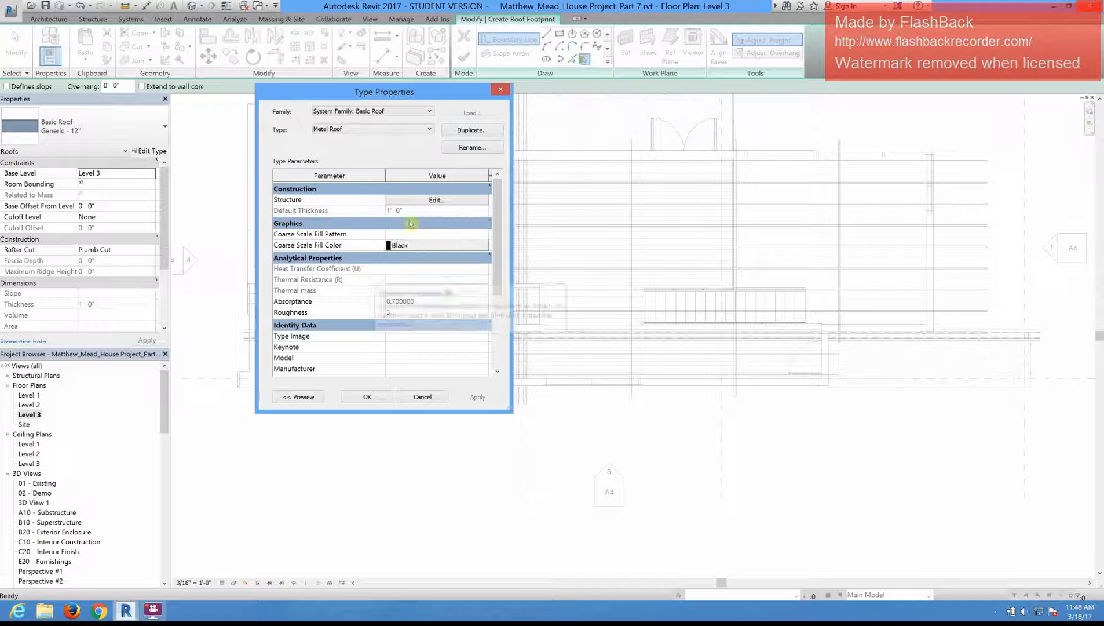
Step: In the Metal Roof assembly, give the structure layer the material Plywood, Sheathing and a thickness of 1/2"
click(424, 202)
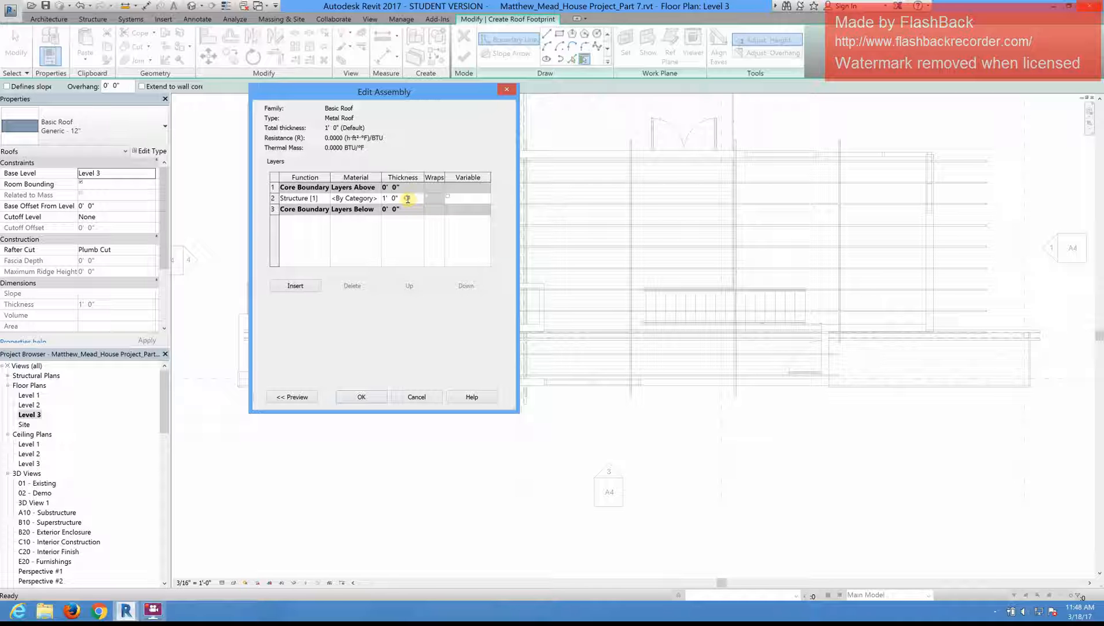
click(408, 199)
click(377, 197)
click(378, 197)
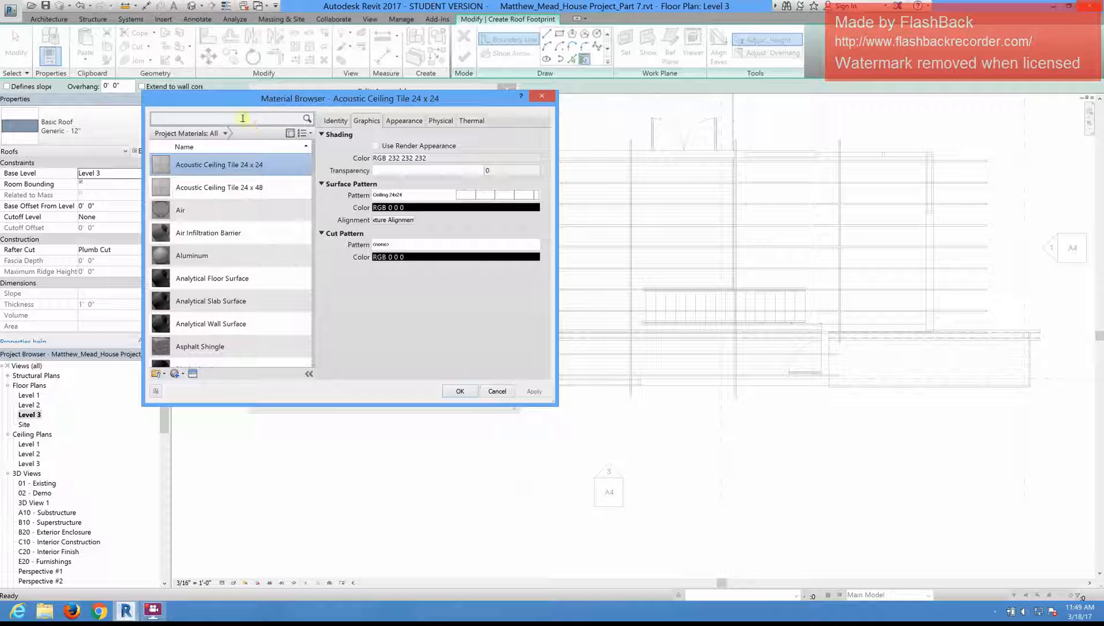
click(238, 120)
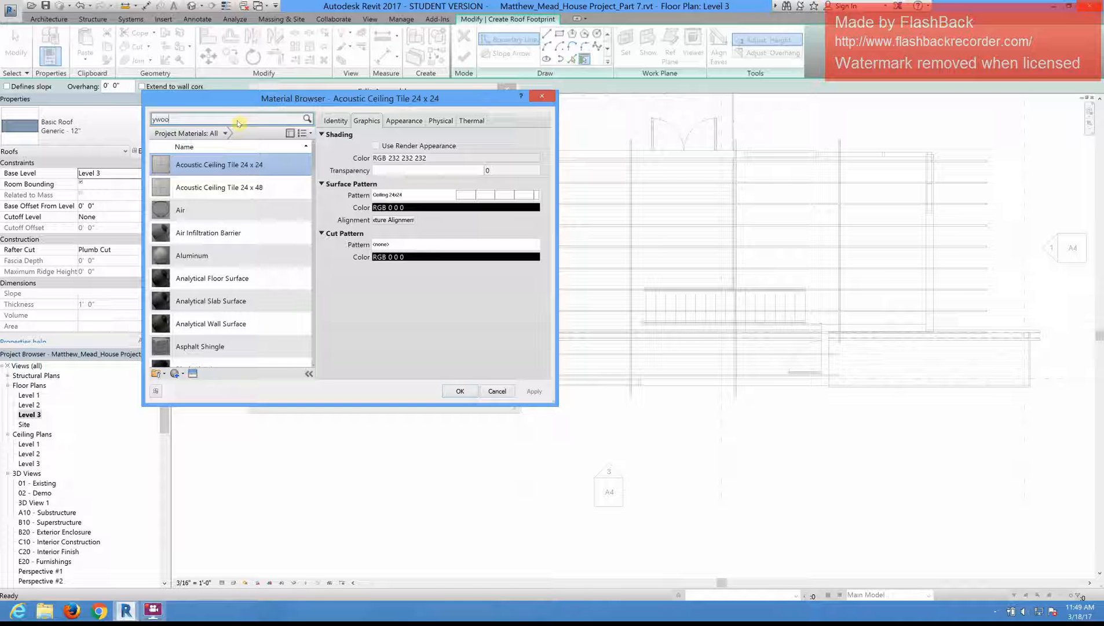
key(BackSpace)
key(BackSpace)
key(BackSpace)
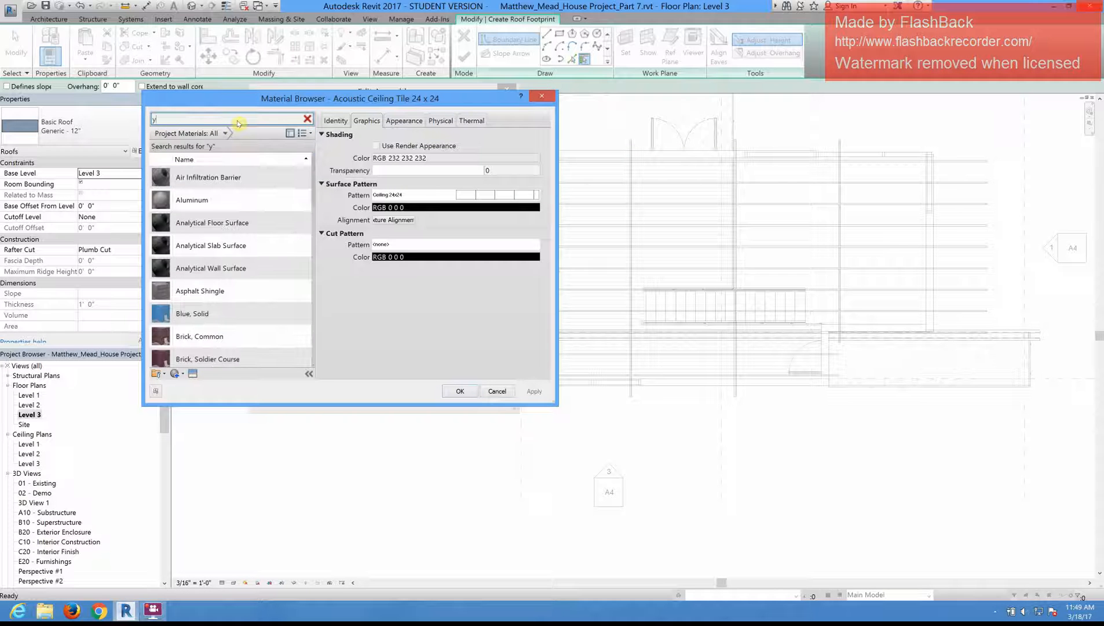
key(BackSpace)
text(ply)
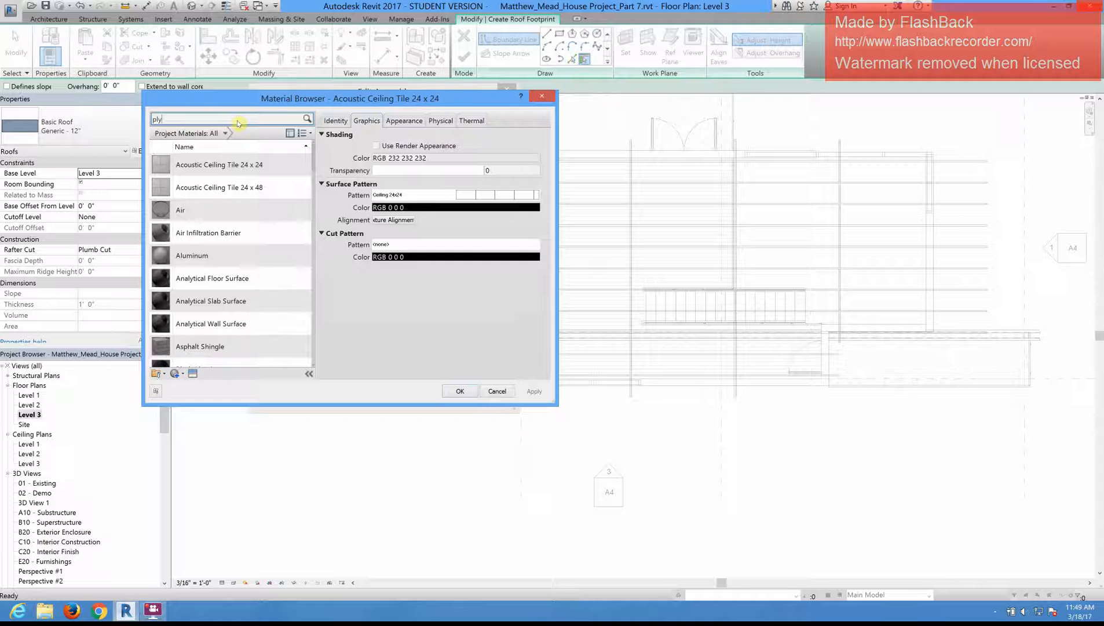
text(w)
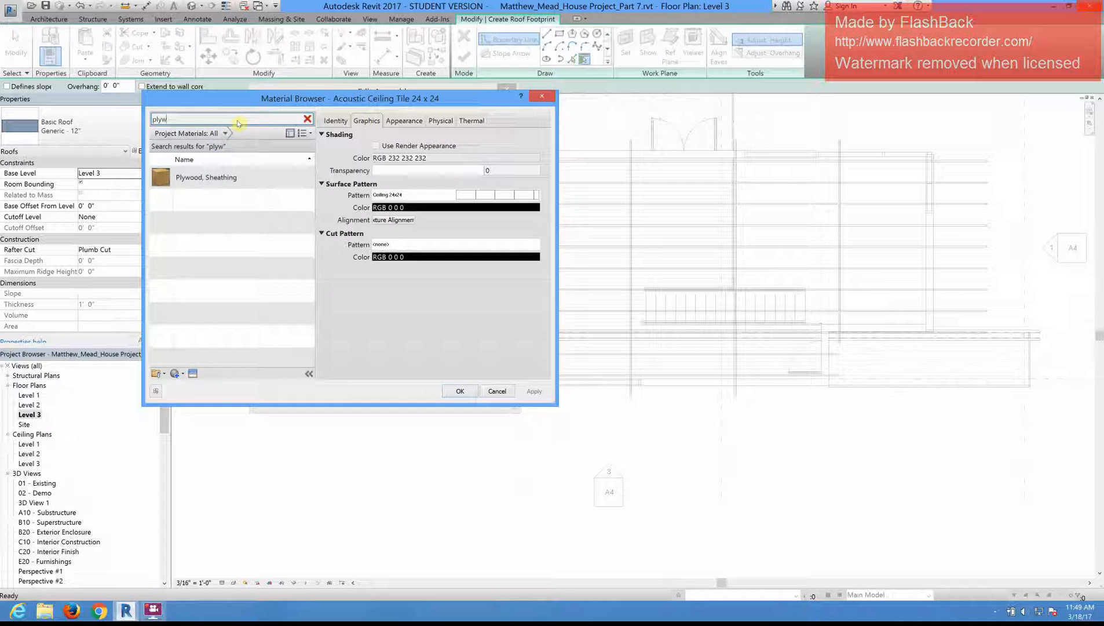
click(204, 183)
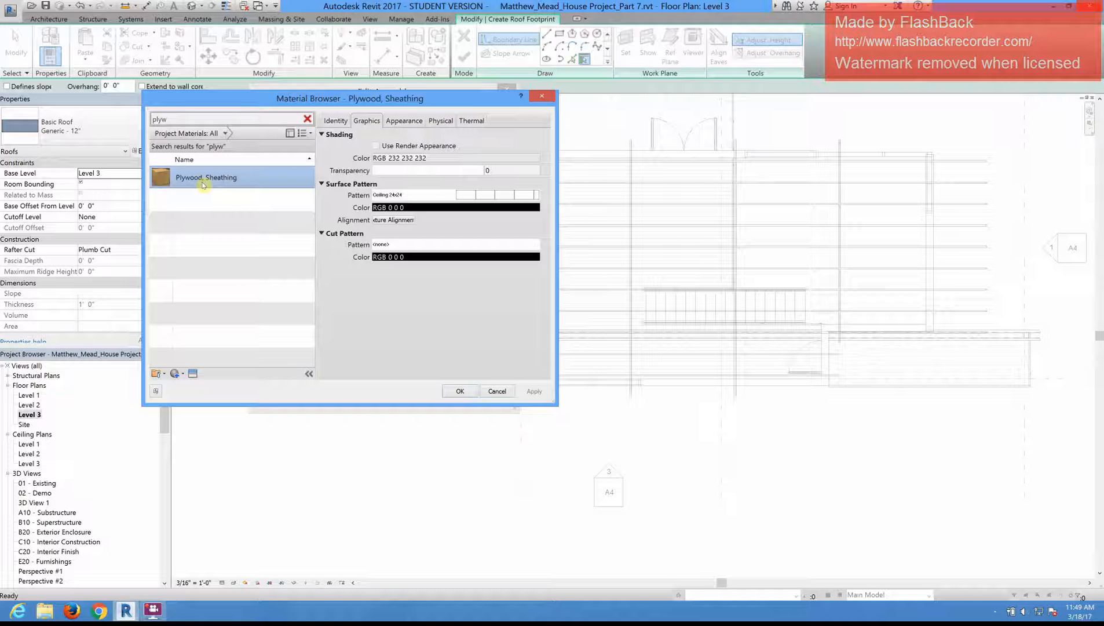
click(457, 391)
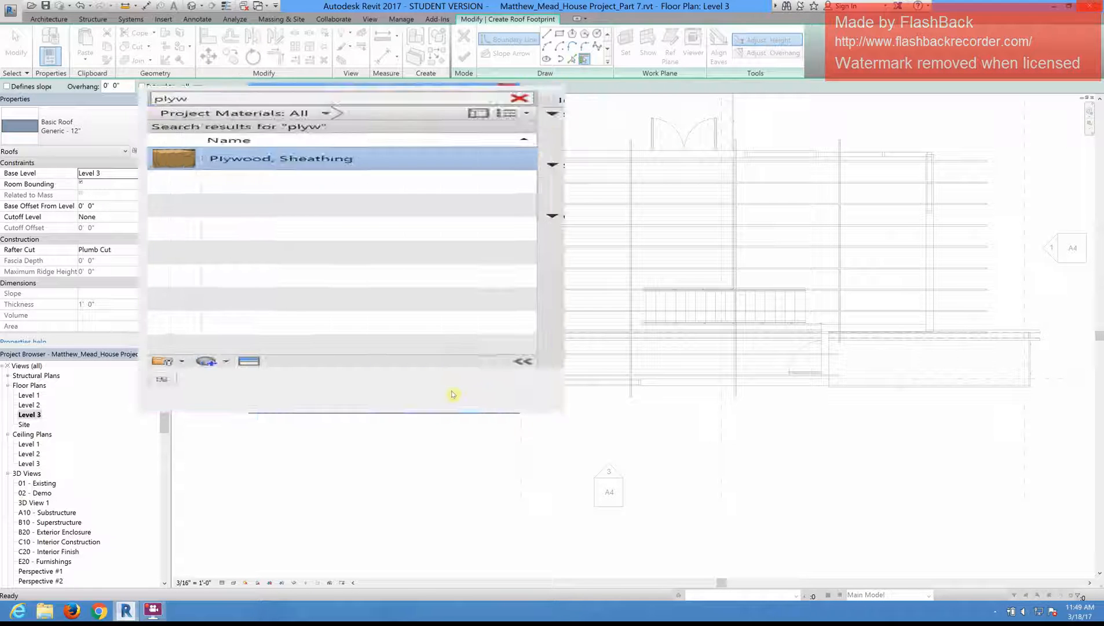
click(411, 198)
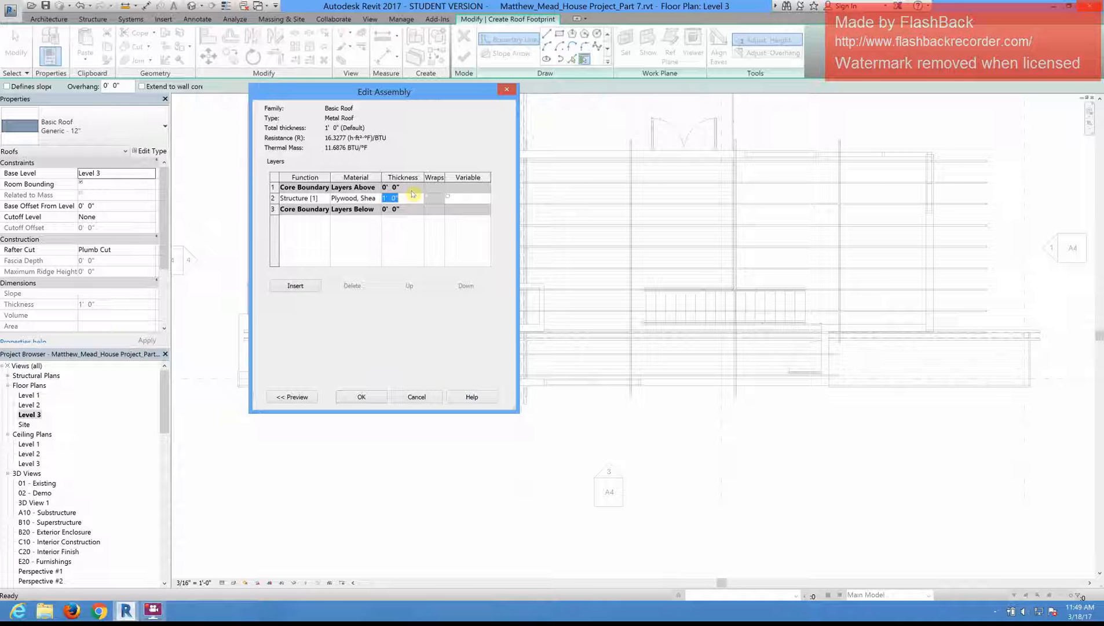
text(1/2)
Step: Insert a layer above the upper core boundary of the Metal Roof assembly and set its function to Finish 1 [4]
click(300, 286)
click(409, 287)
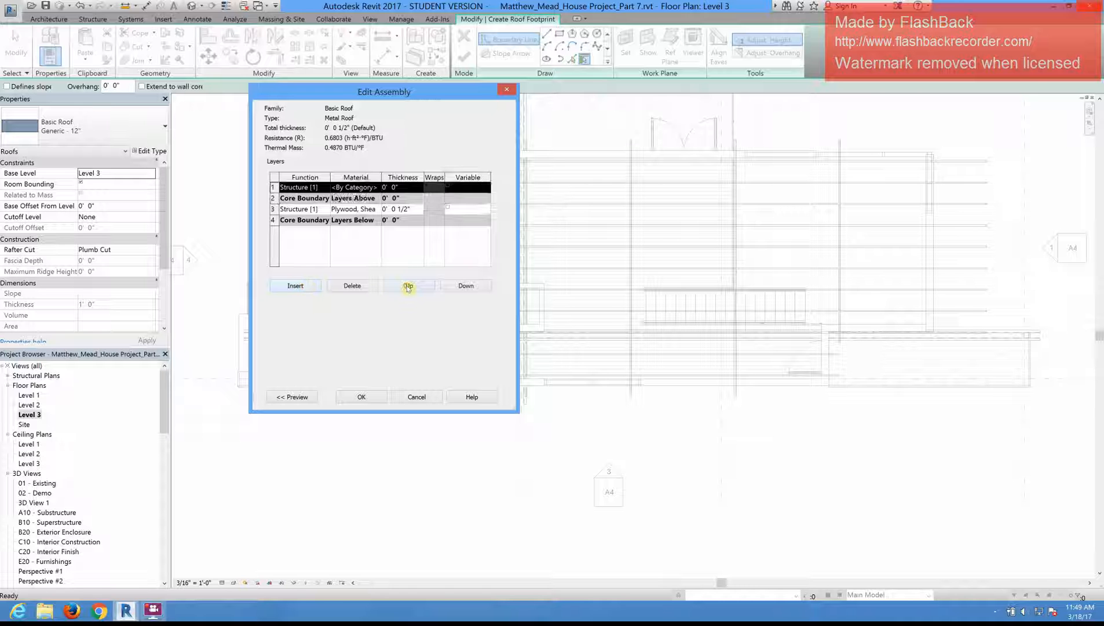
click(326, 187)
click(350, 219)
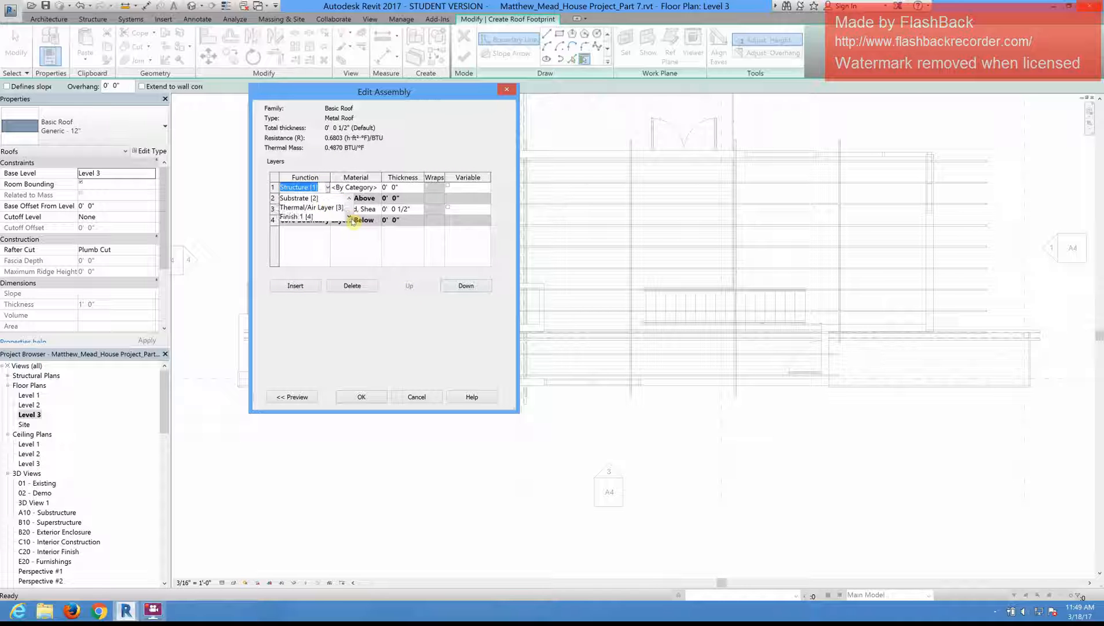
click(350, 218)
click(311, 209)
Step: Open the material selection for the Finish 1 [4] layer and look through the project materials for a suitable metal roofing
click(378, 190)
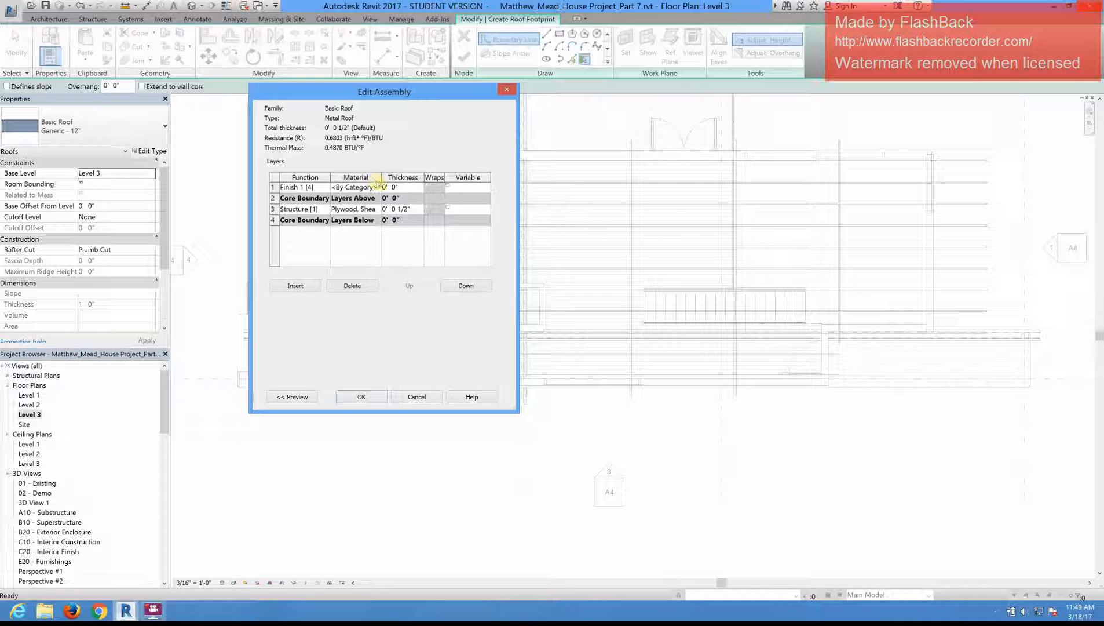
click(378, 187)
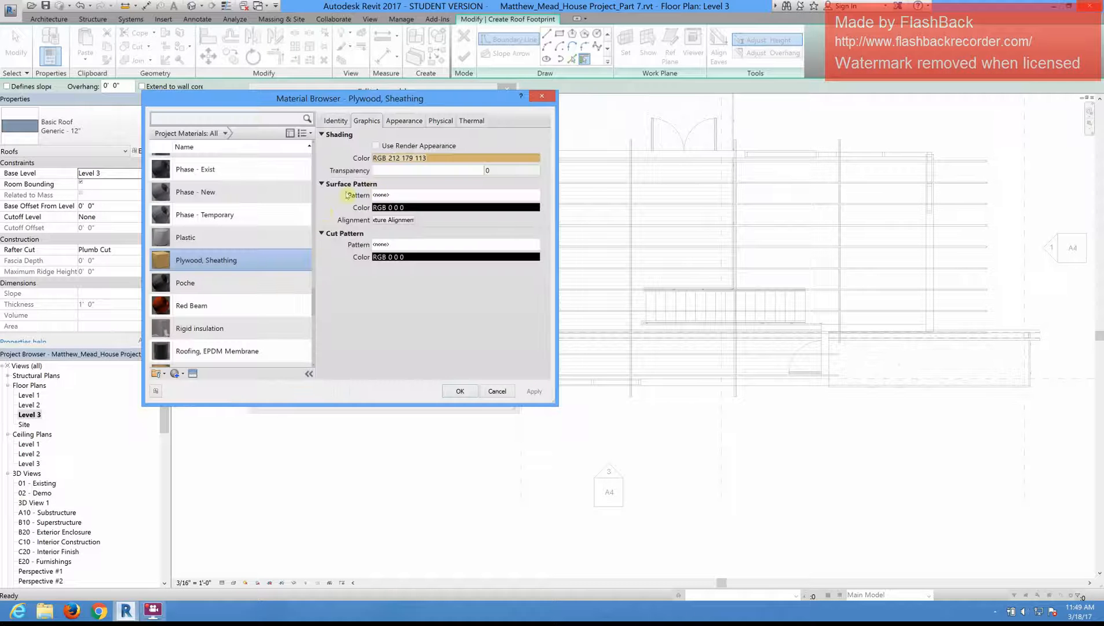
click(178, 374)
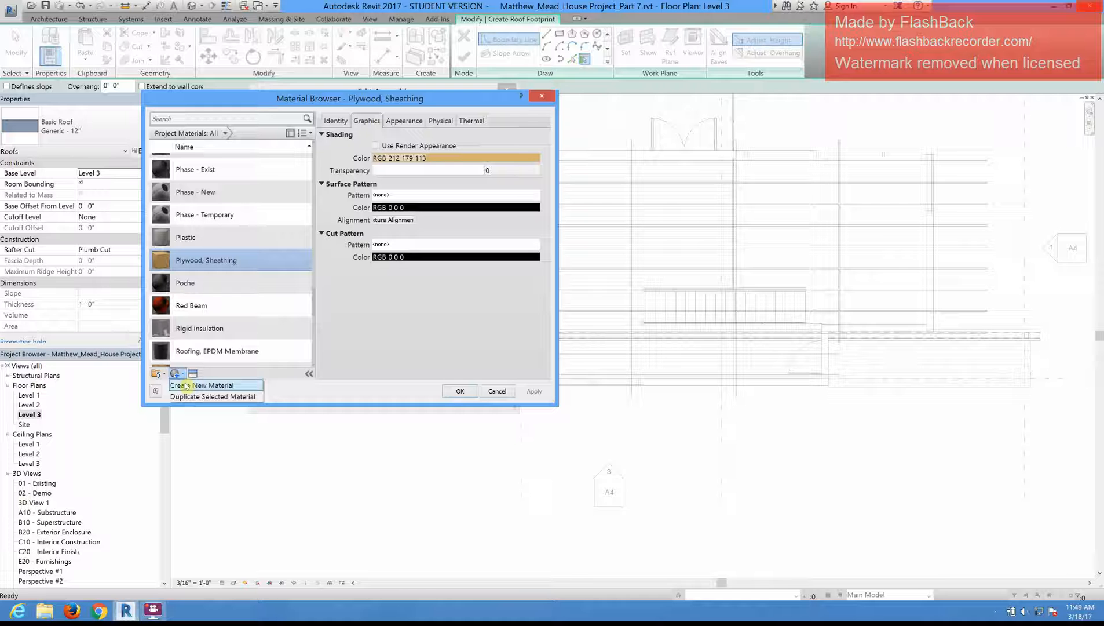
click(186, 385)
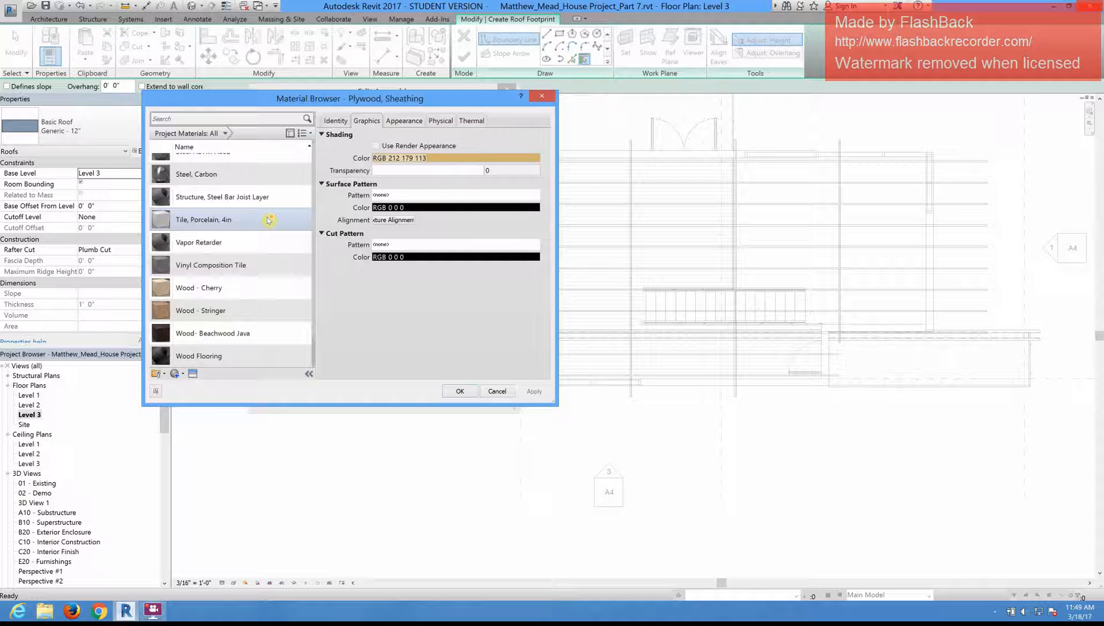
scroll(271, 261, up, 10)
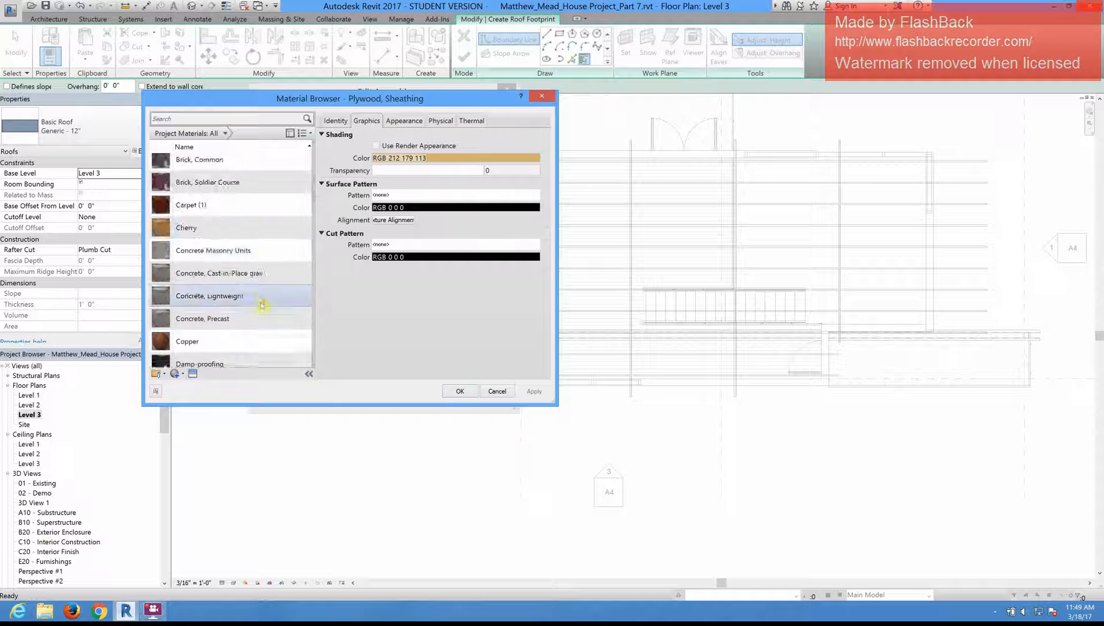
scroll(262, 306, down, 4)
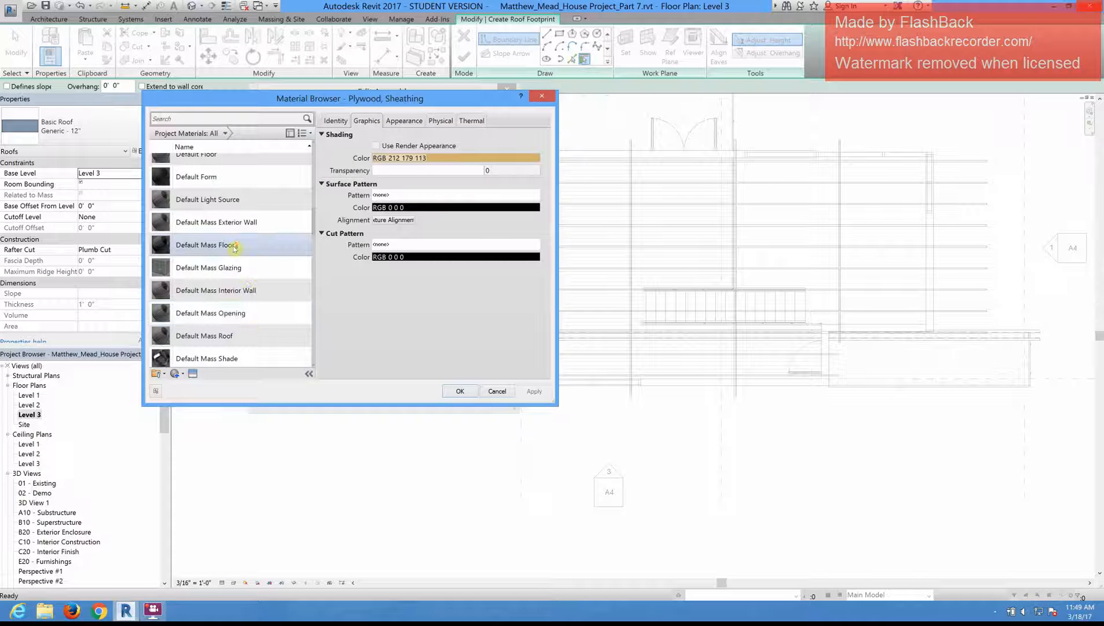
scroll(234, 247, down, 5)
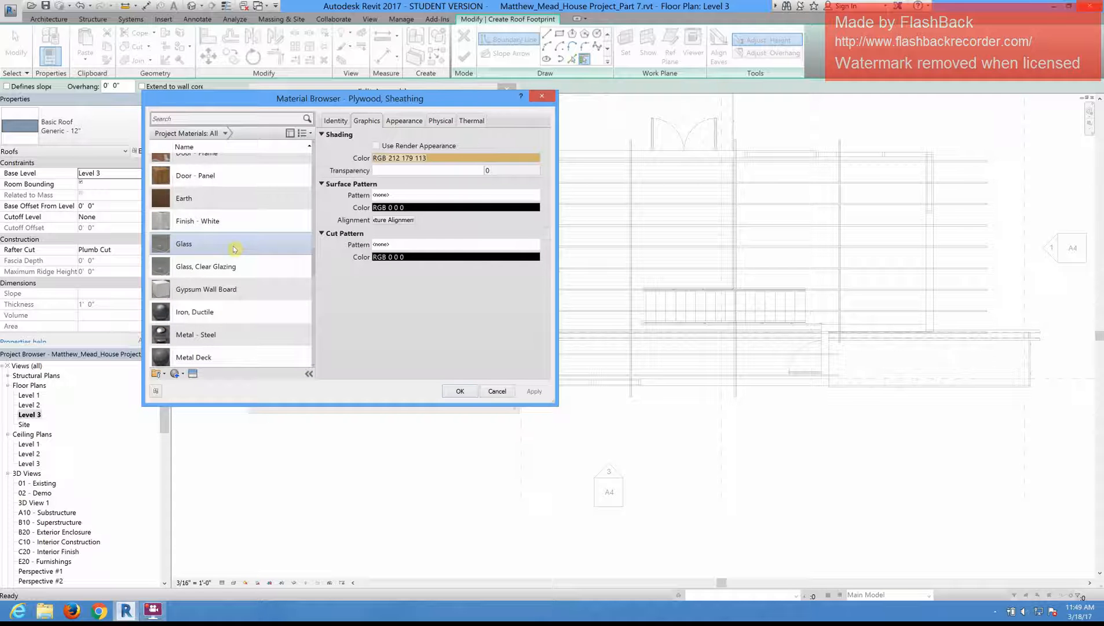
scroll(235, 248, down, 3)
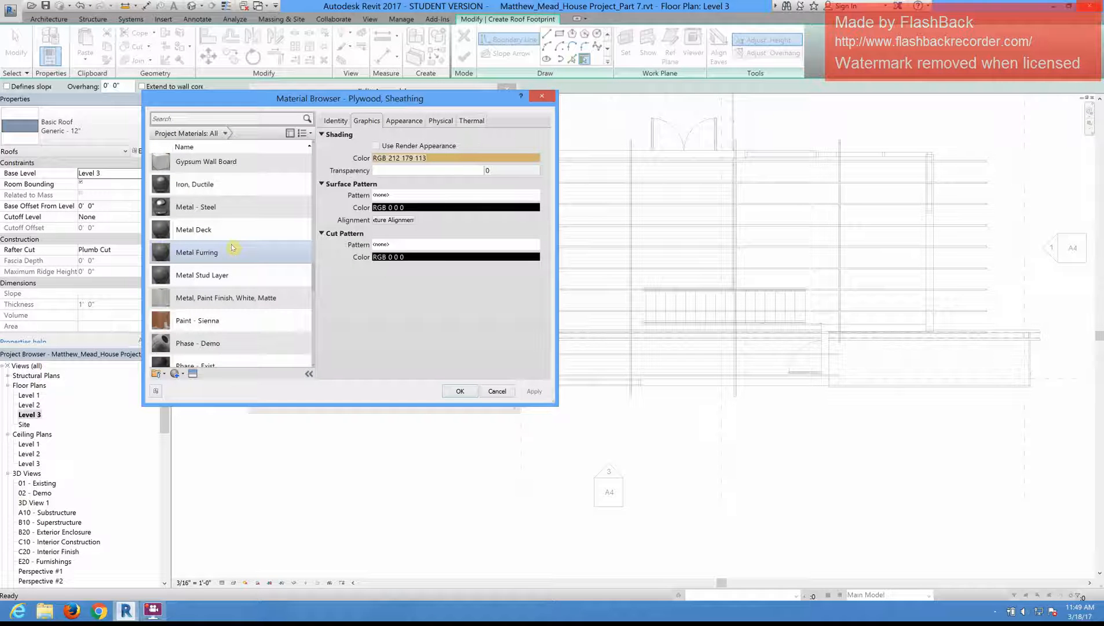
scroll(197, 365, down, 1)
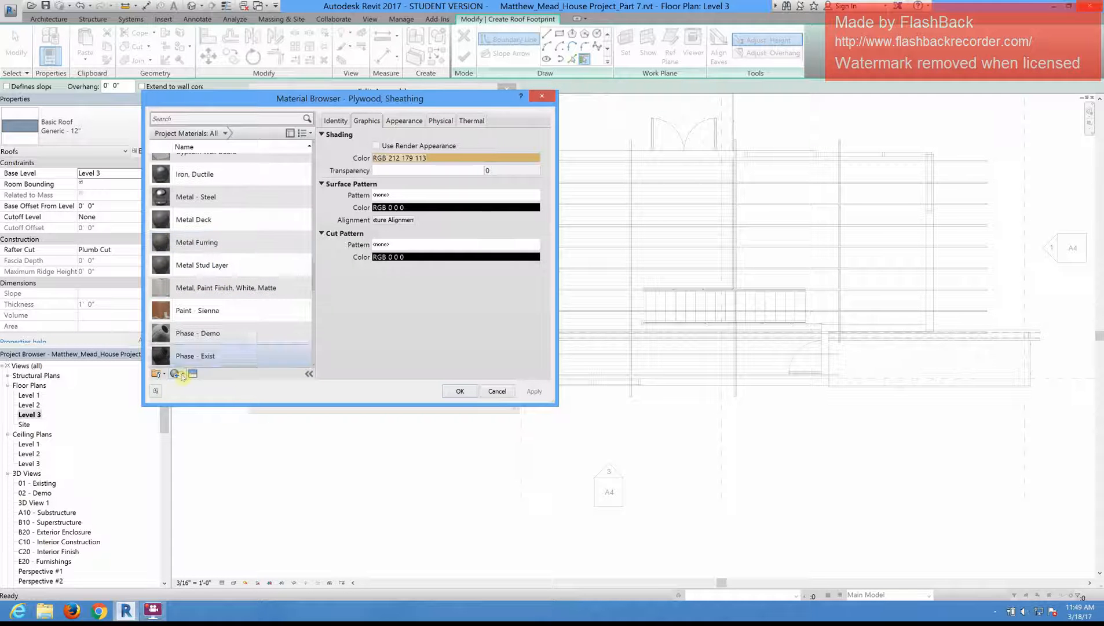
Step: Create a new material and rename it Metal Roof
click(176, 374)
click(194, 385)
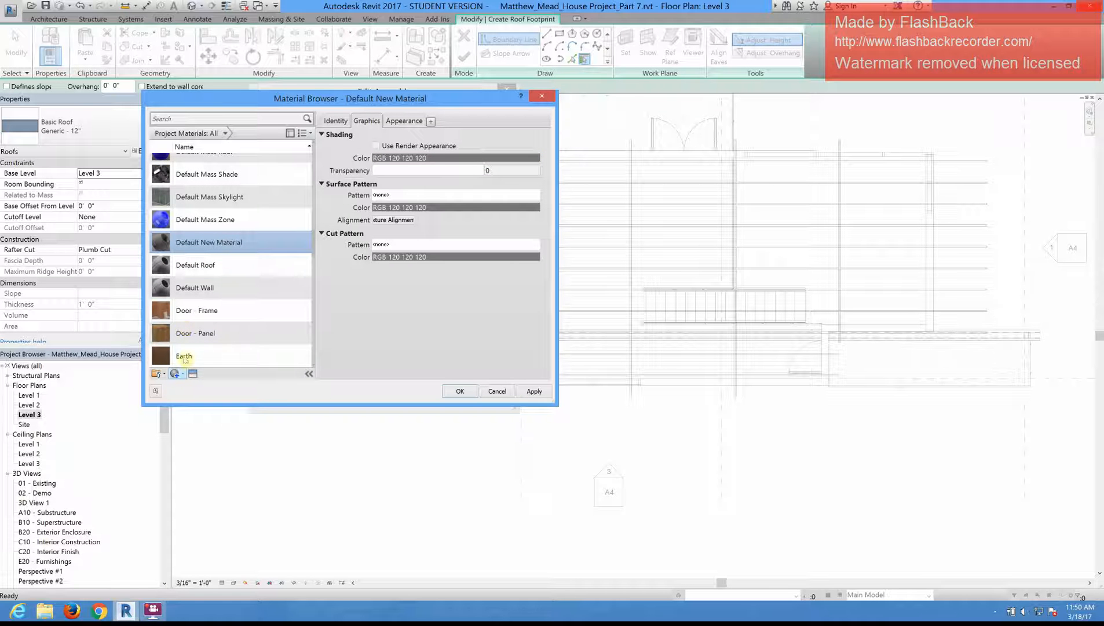
click(176, 373)
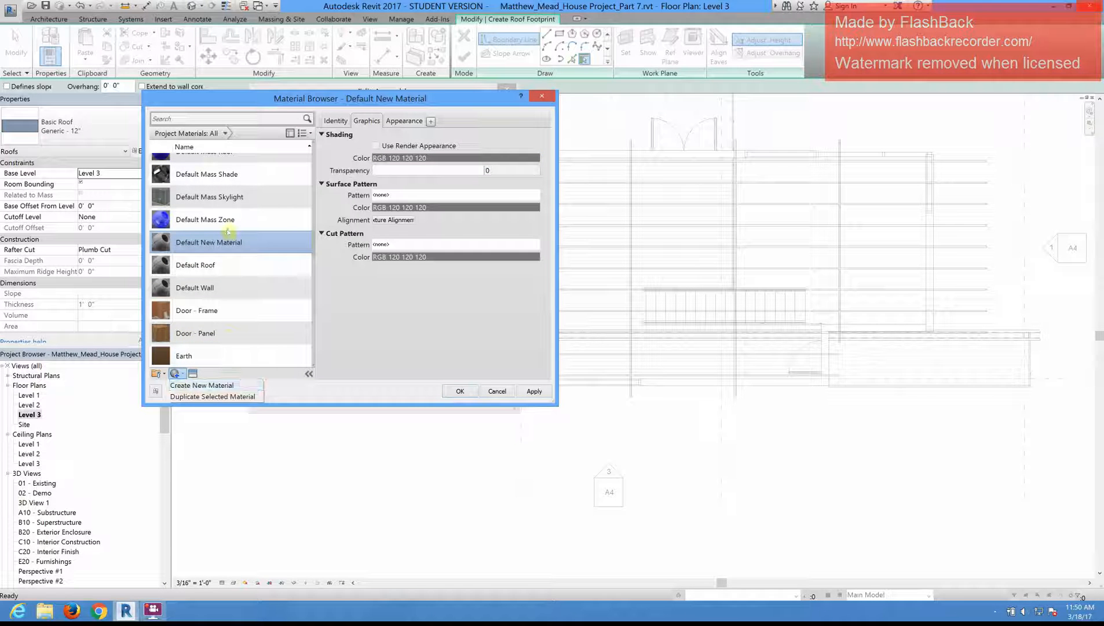
right_click(221, 246)
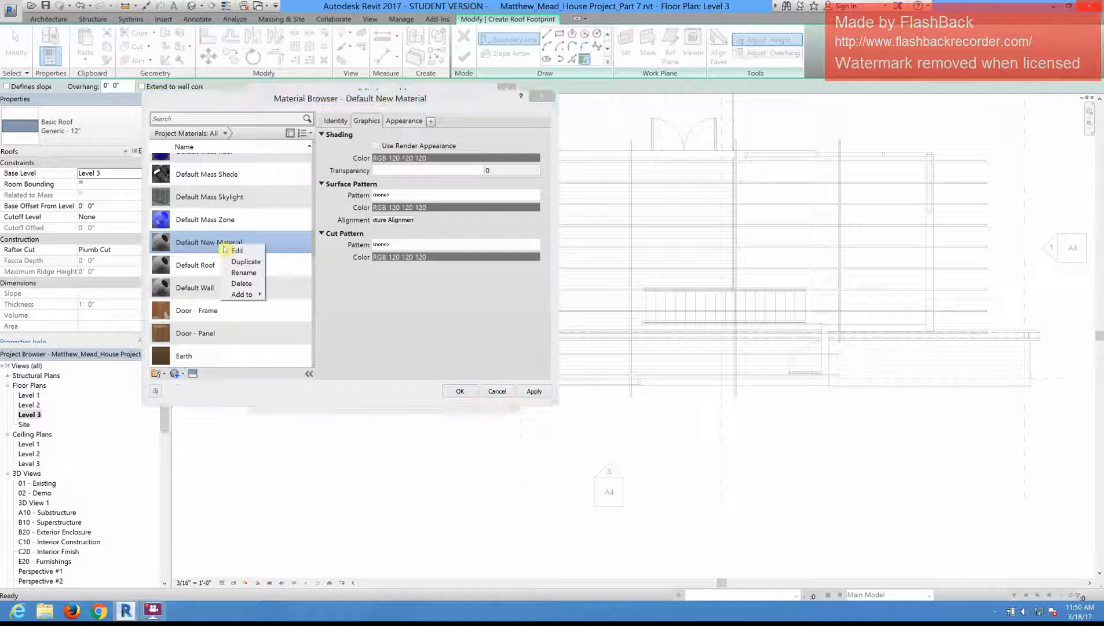
click(244, 272)
text(Metal Roof)
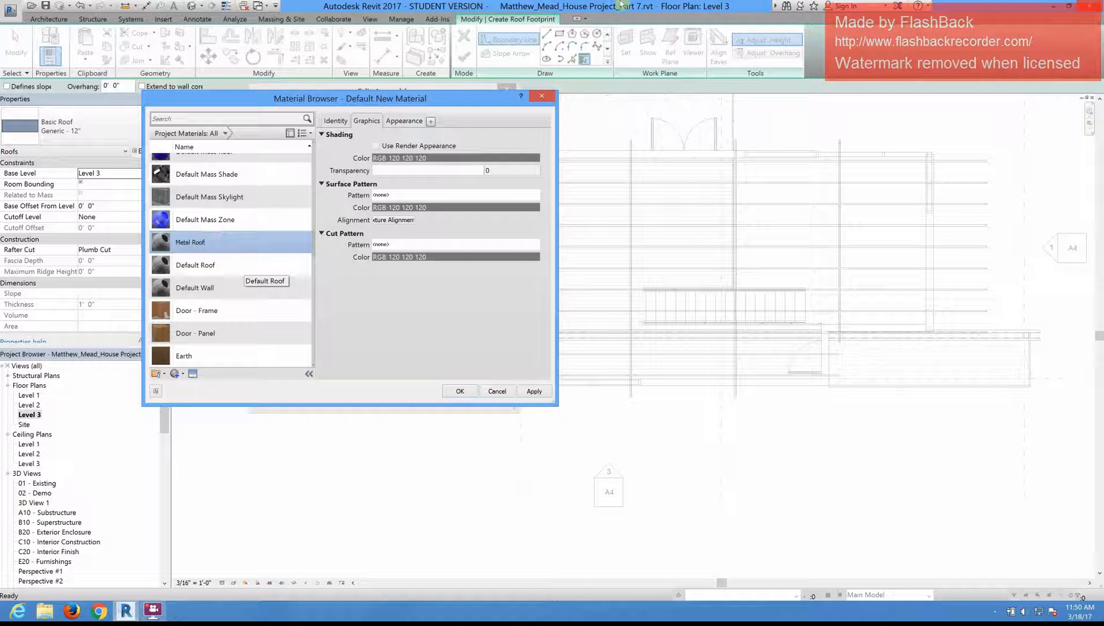
Step: Examine the appearance settings of the Finish - White, Copper and Concrete, Precast materials, including the precast concrete's image source
click(407, 120)
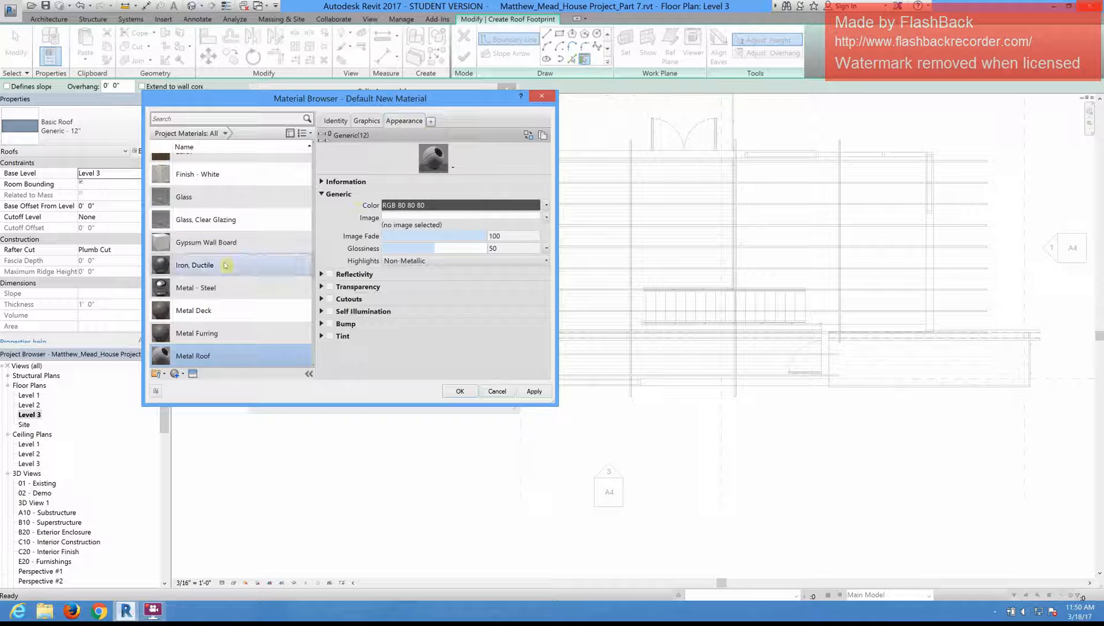
click(230, 175)
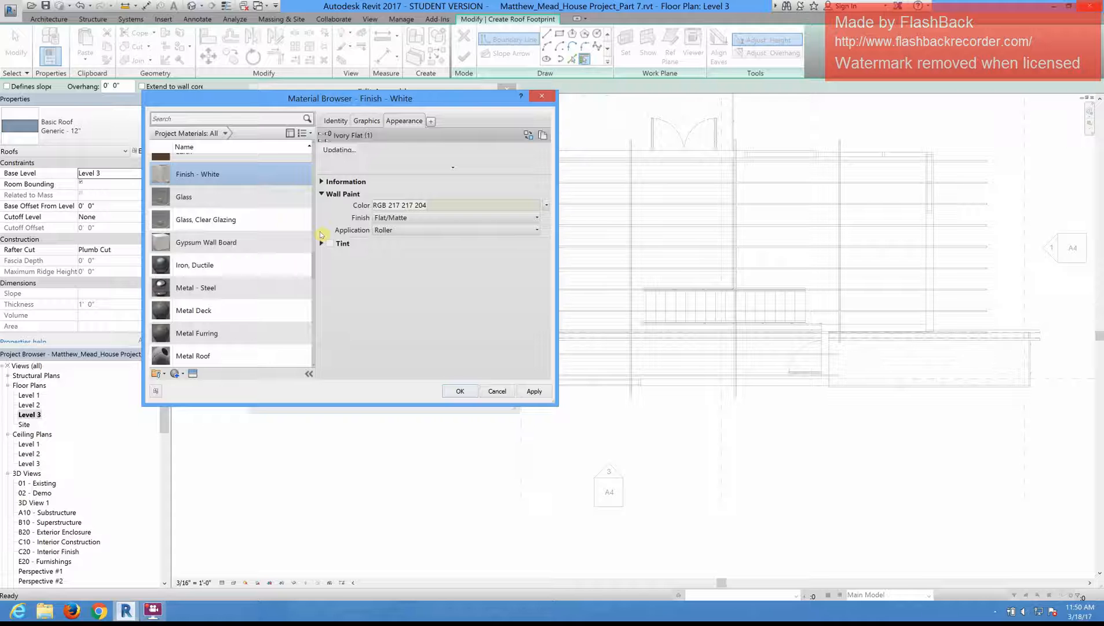
scroll(243, 209, up, 5)
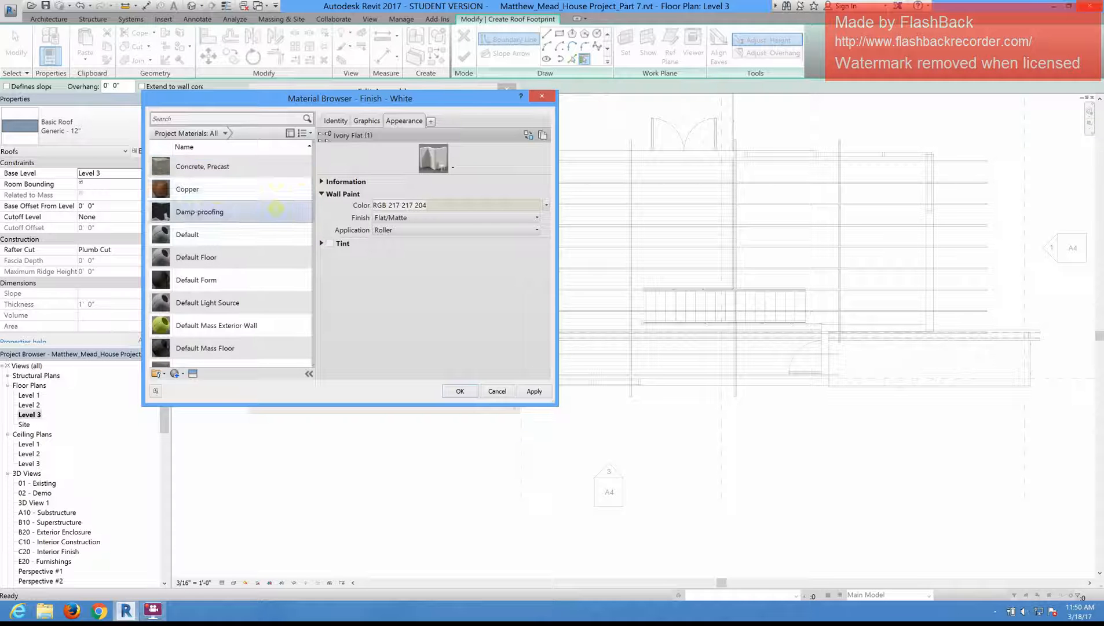
click(217, 196)
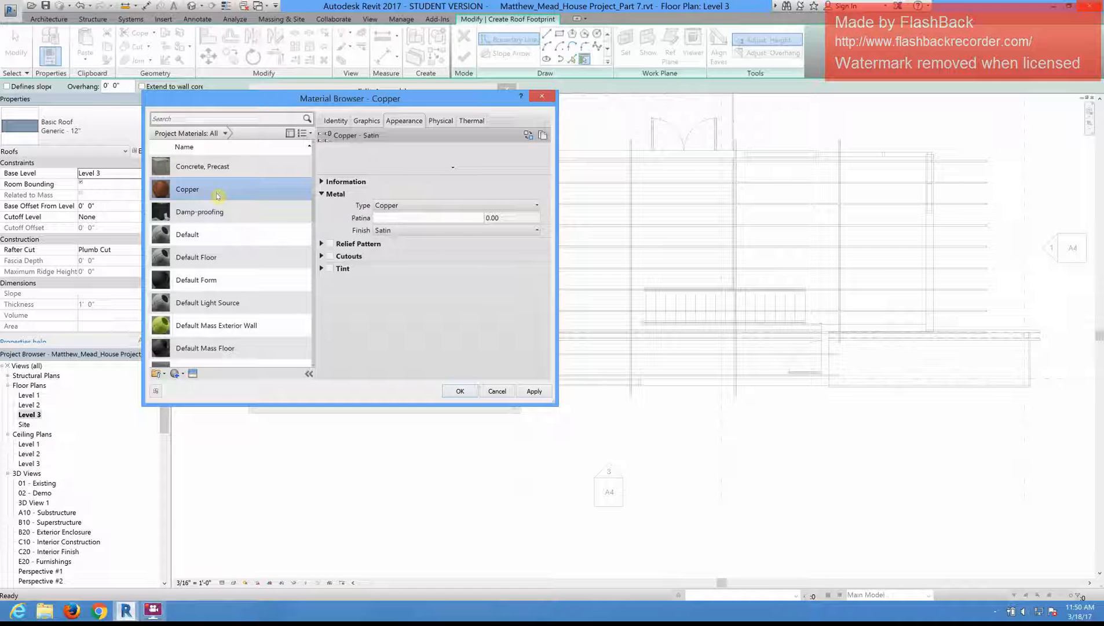
click(202, 164)
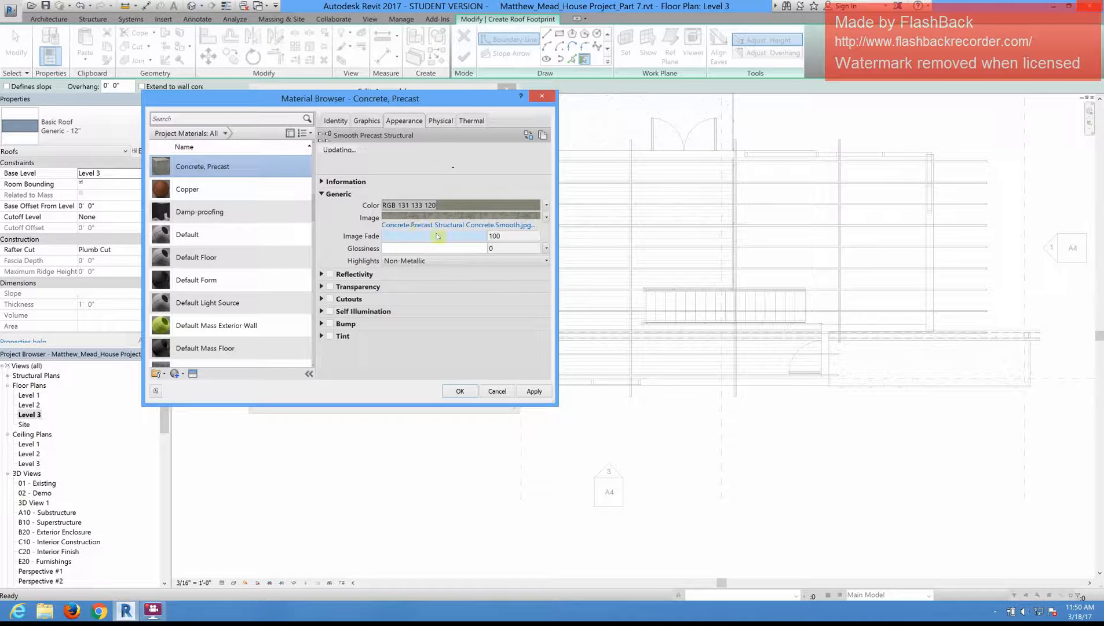
click(438, 215)
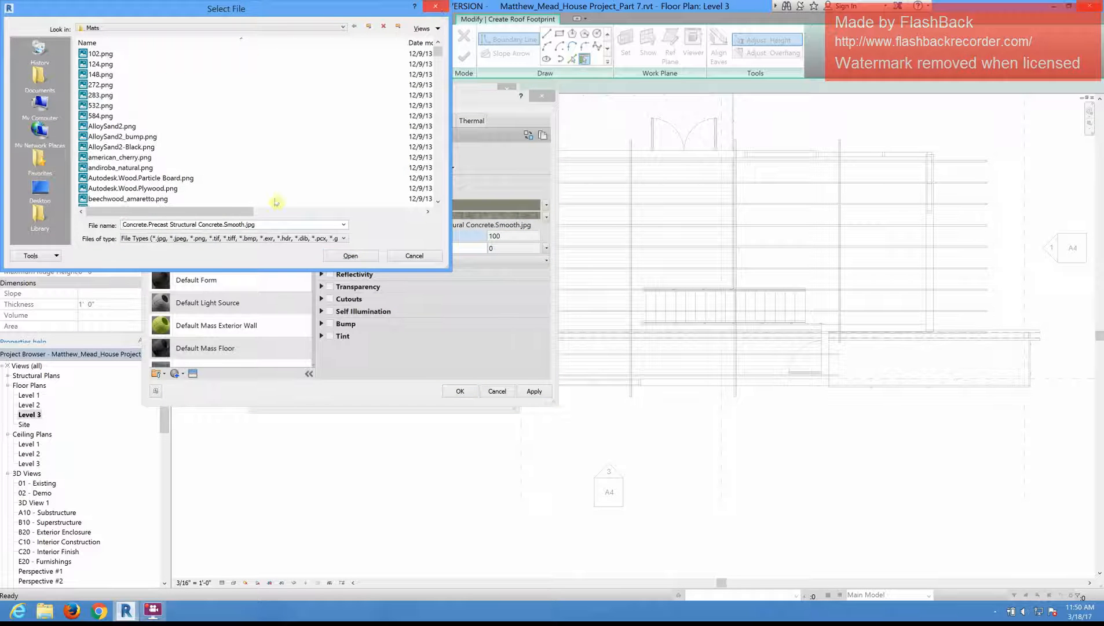
key(Escape)
scroll(256, 301, down, 15)
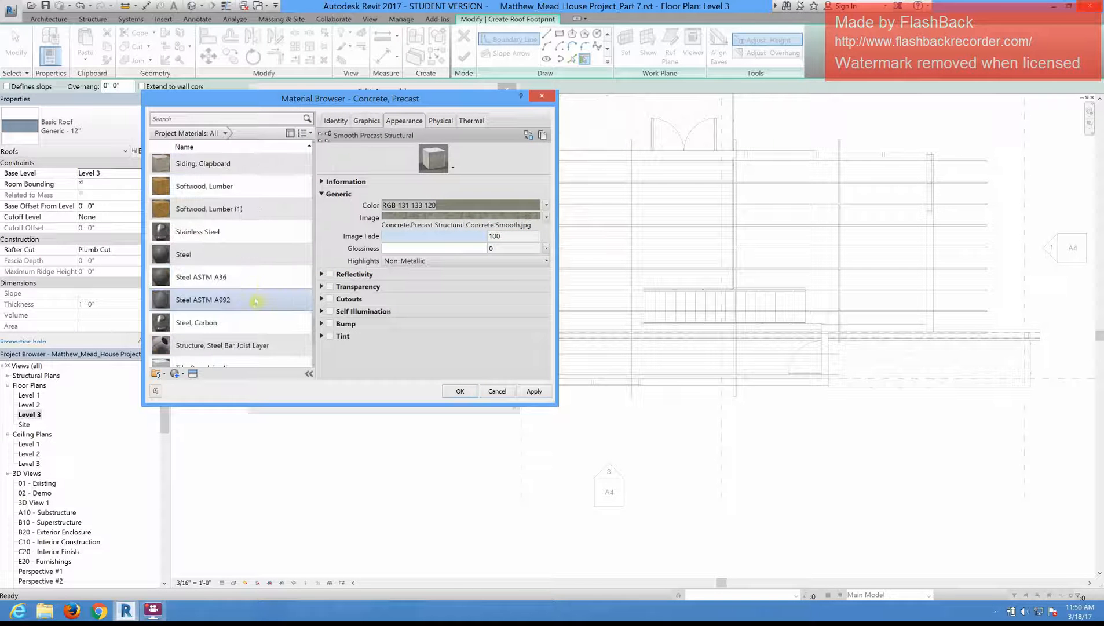
scroll(249, 301, up, 10)
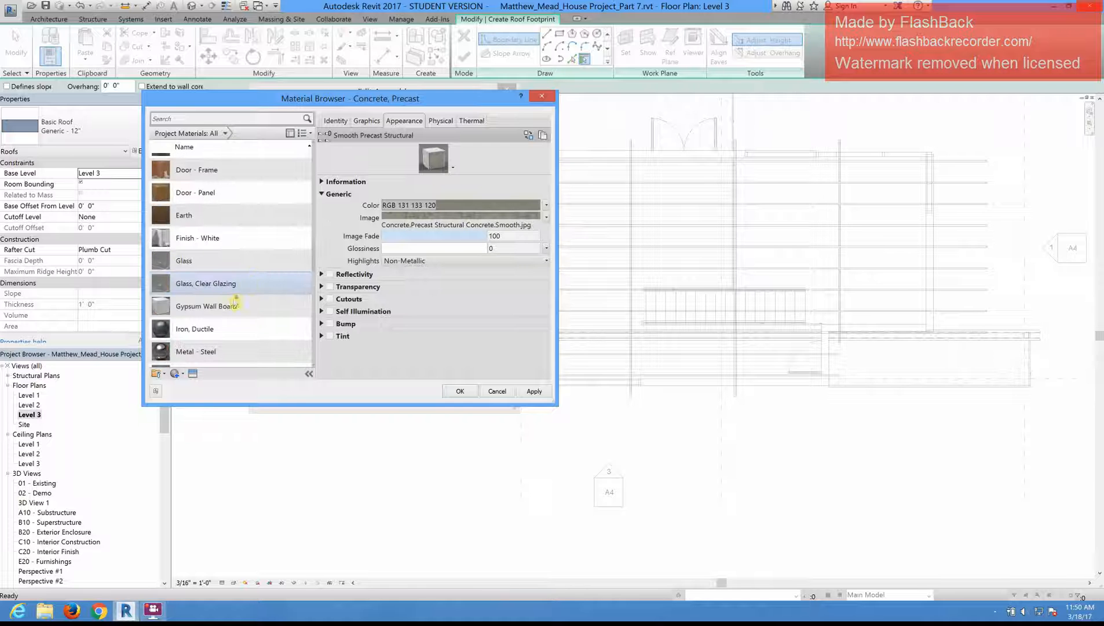
scroll(236, 299, down, 2)
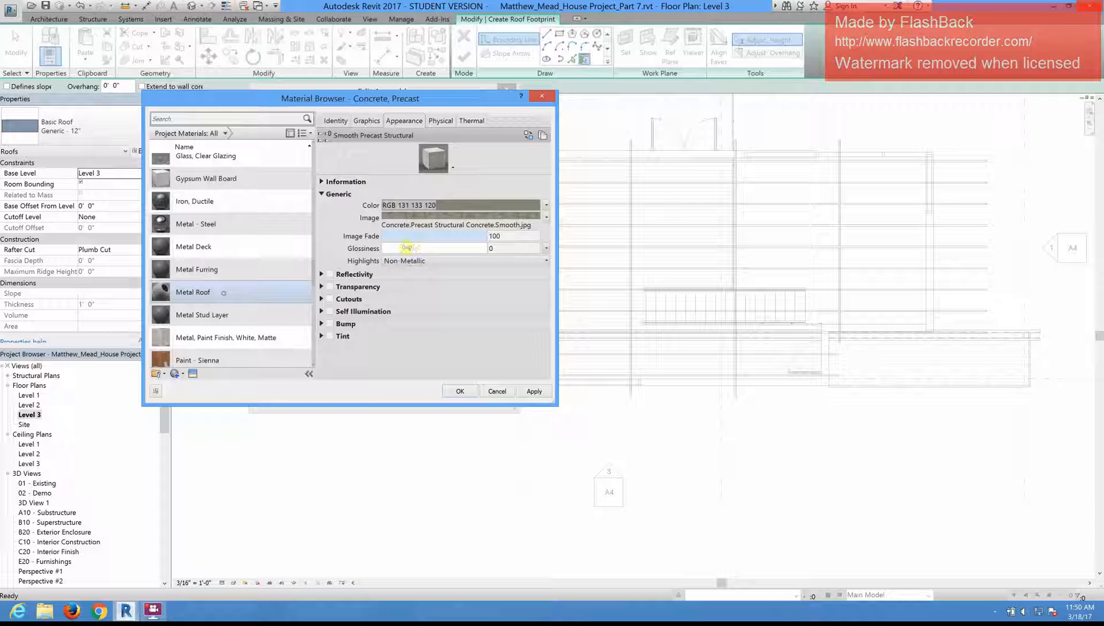
Step: Open the image file selection for the Metal Roof material's appearance, enlarge the dialog and show the files as thumbnails
click(226, 293)
click(409, 226)
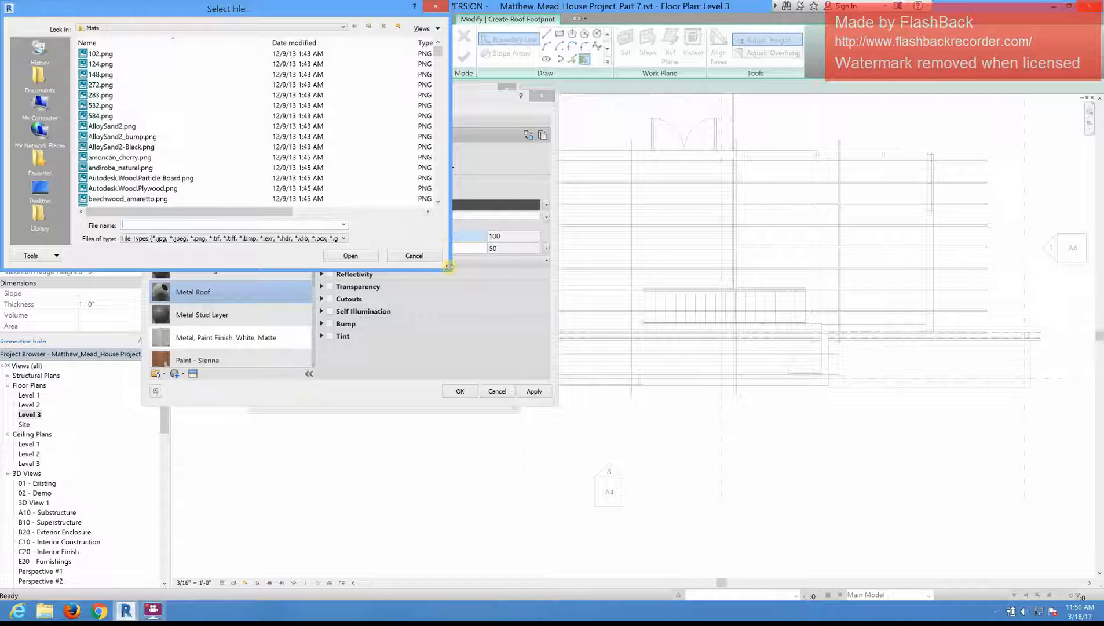
drag(517, 271, 643, 270)
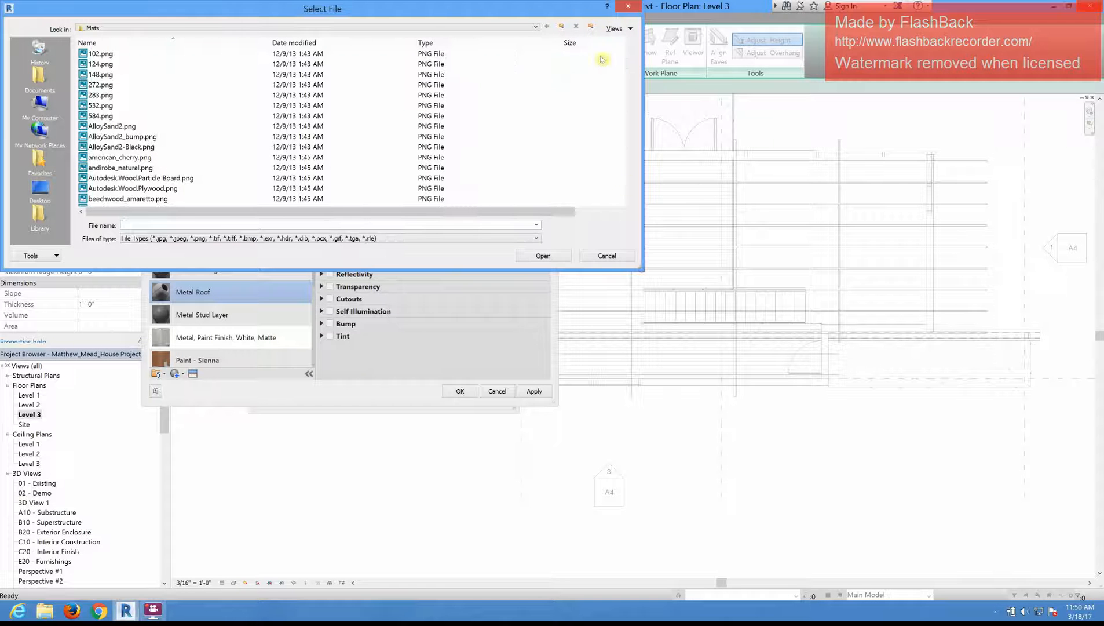
click(612, 29)
click(621, 38)
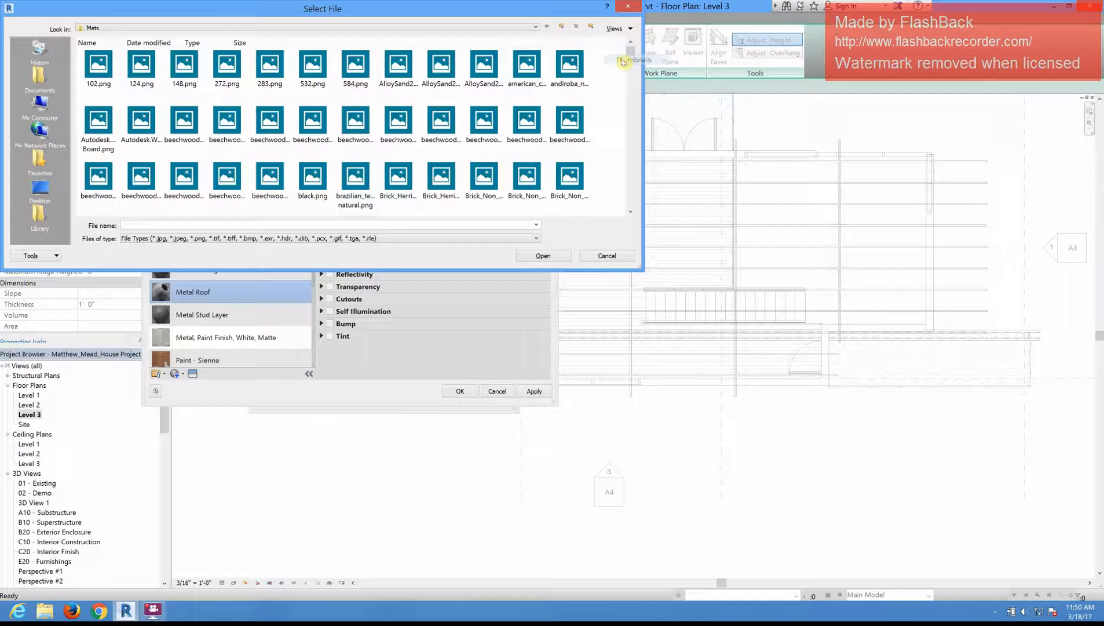
drag(590, 271, 591, 343)
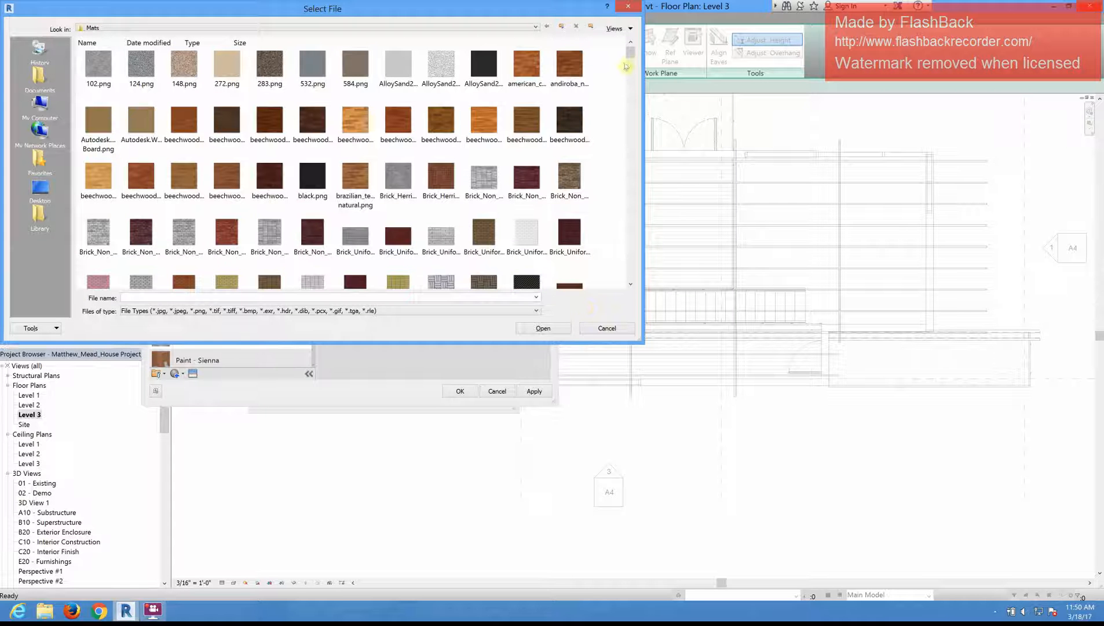
Step: Look through the Mats folder images for a metal roofing texture and check the Metal Ribbed Copper bump and colour images
scroll(630, 81, down, 6)
scroll(630, 106, down, 10)
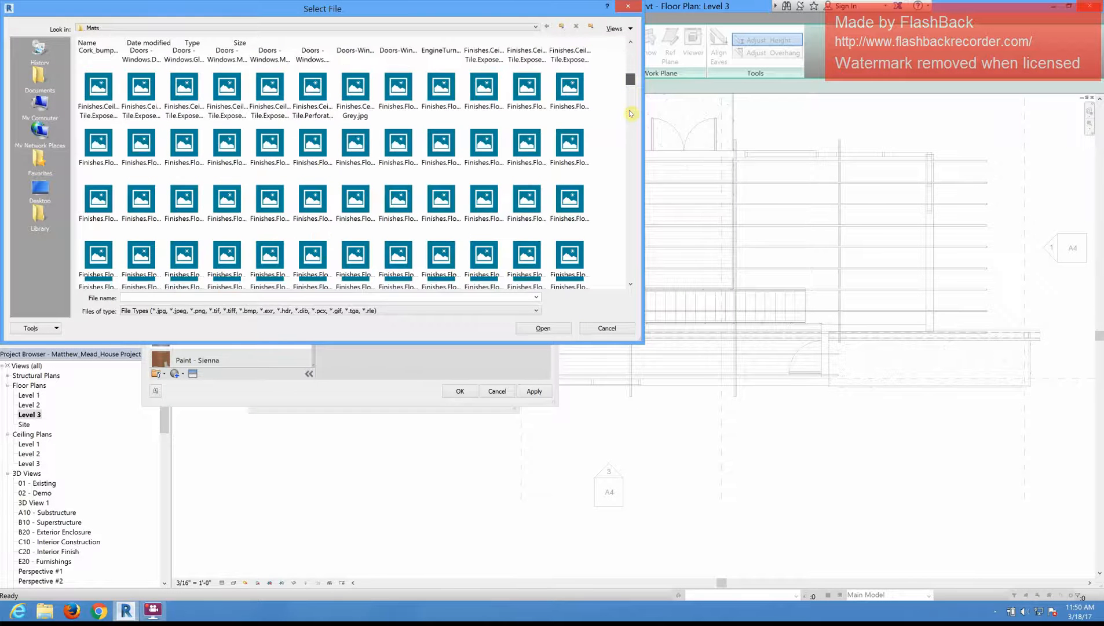
scroll(630, 145, down, 5)
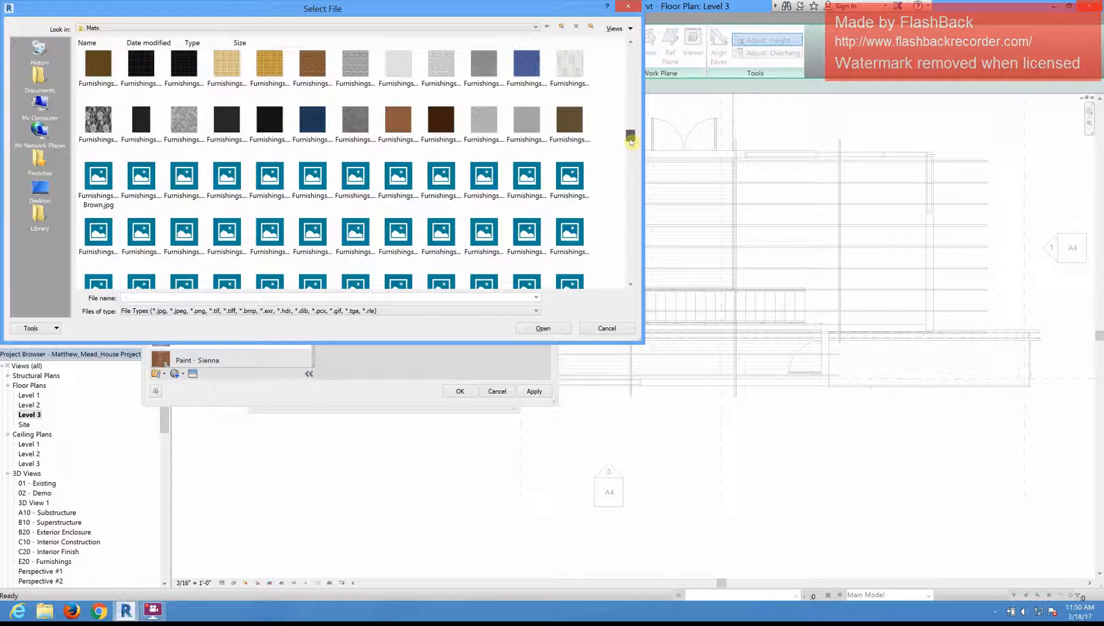
scroll(630, 157, down, 3)
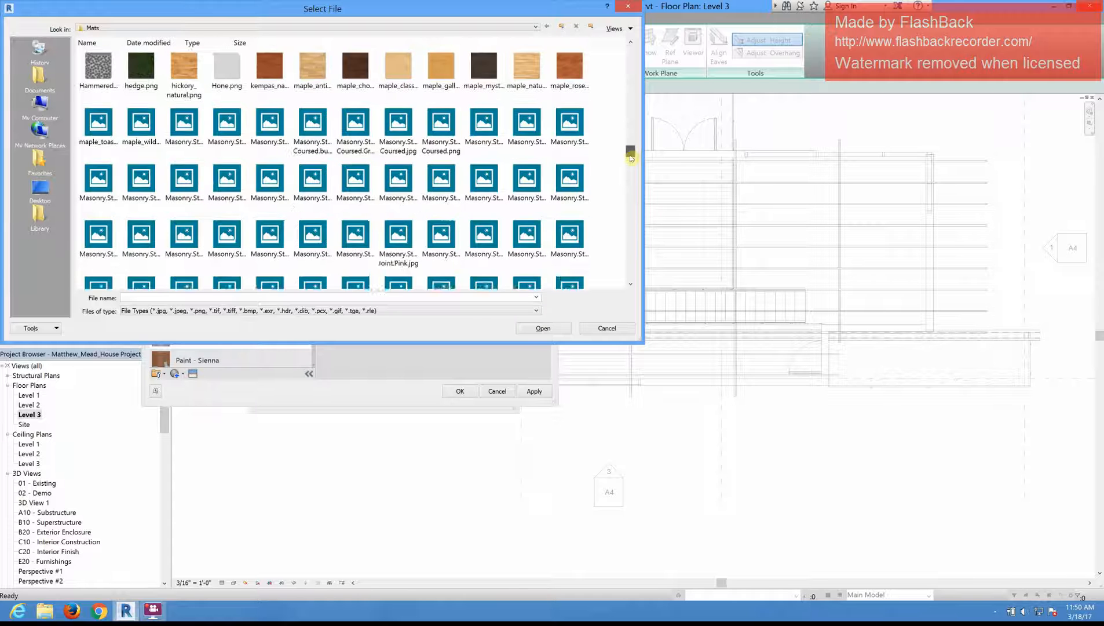
scroll(631, 163, down, 5)
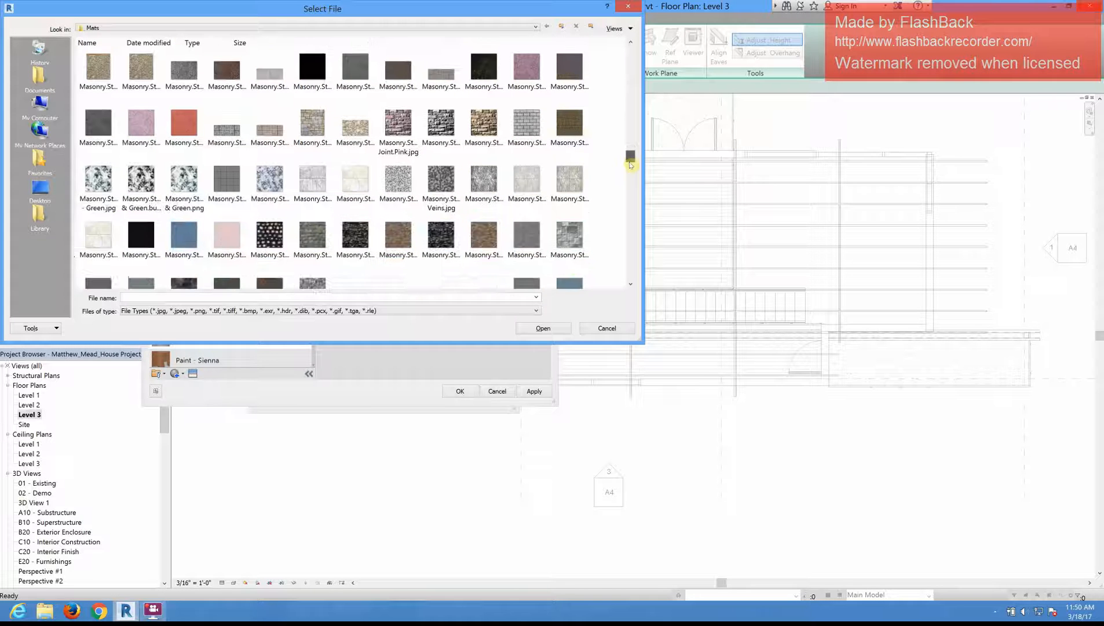
scroll(629, 173, down, 5)
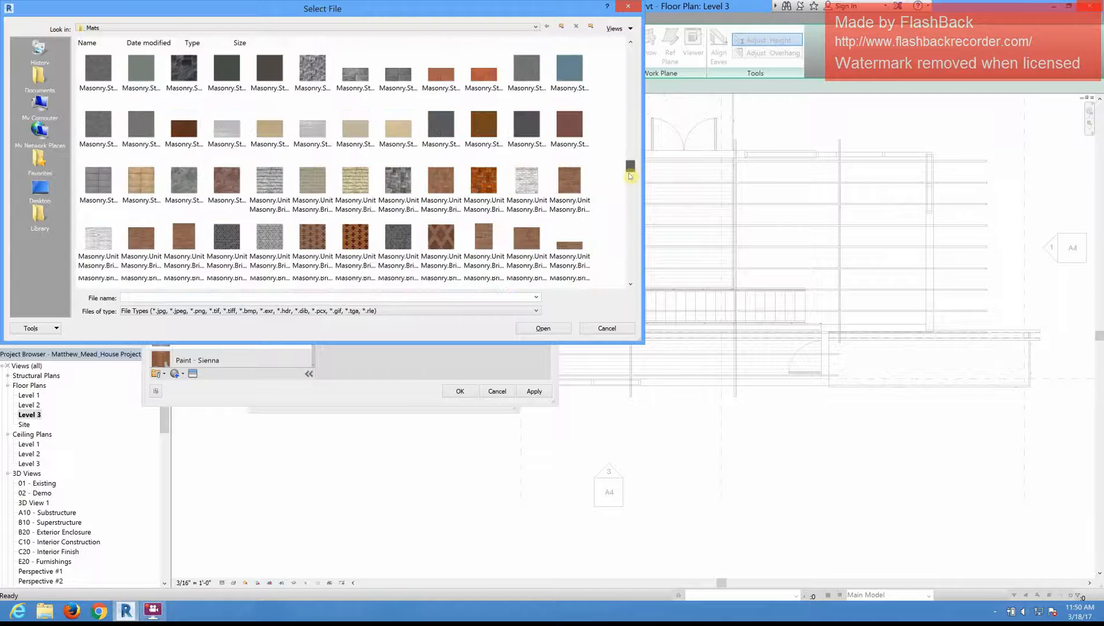
scroll(629, 191, down, 2)
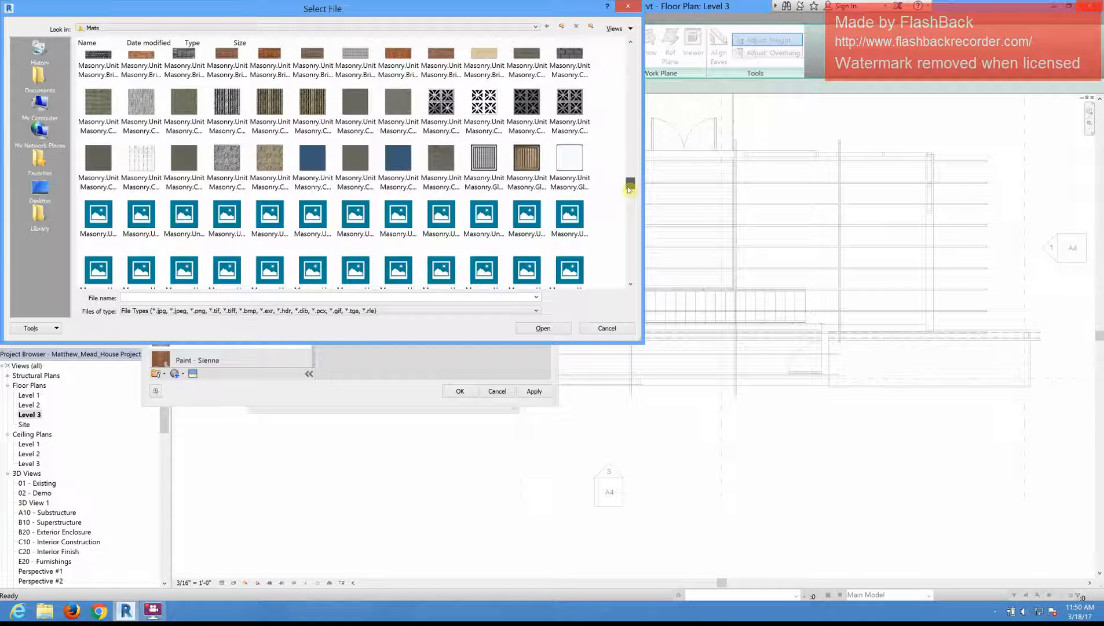
scroll(627, 198, down, 10)
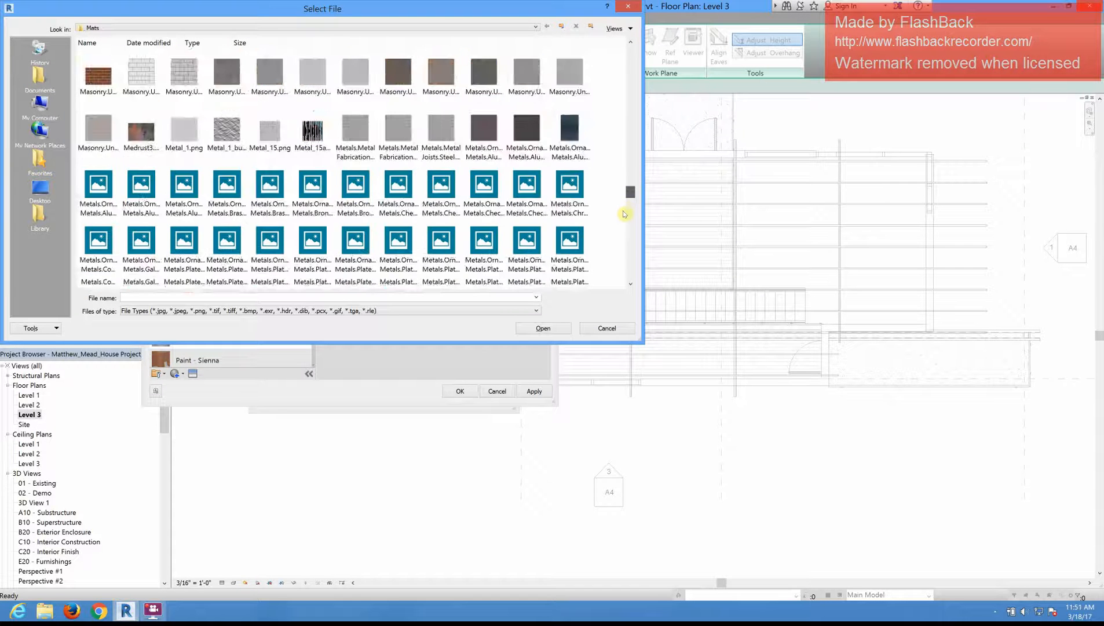
scroll(622, 228, down, 10)
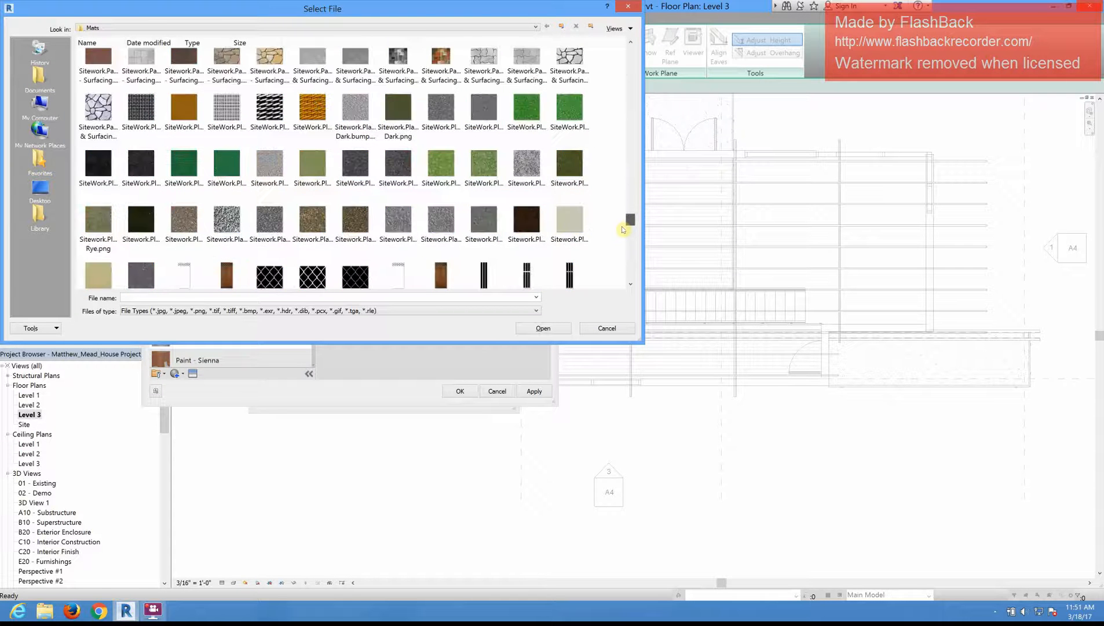
scroll(621, 238, down, 1)
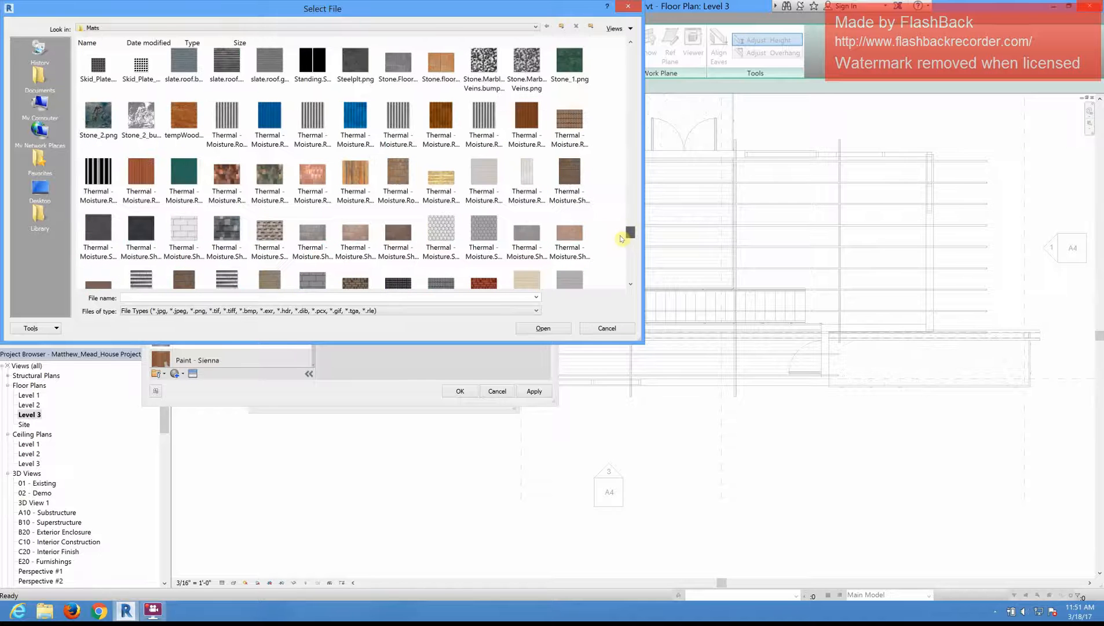
scroll(621, 238, down, 1)
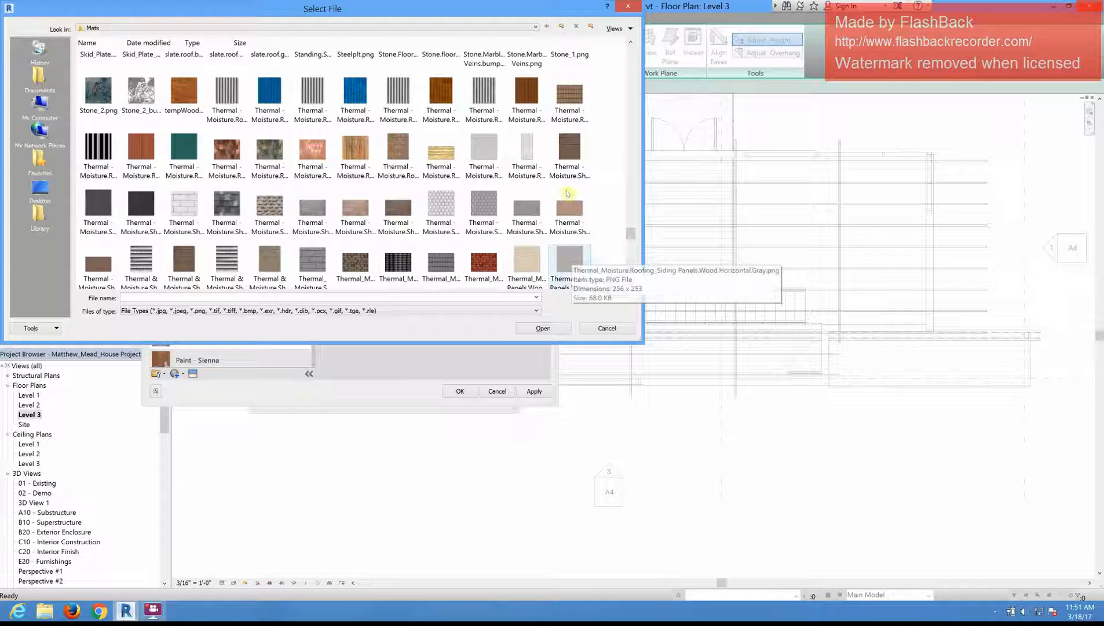
click(103, 154)
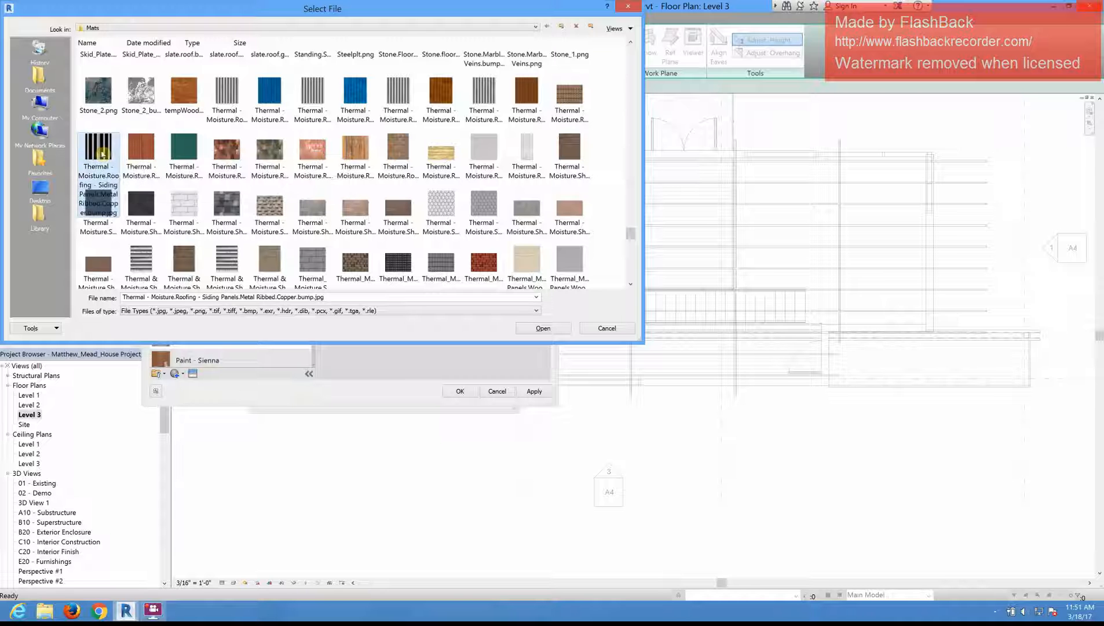
click(153, 149)
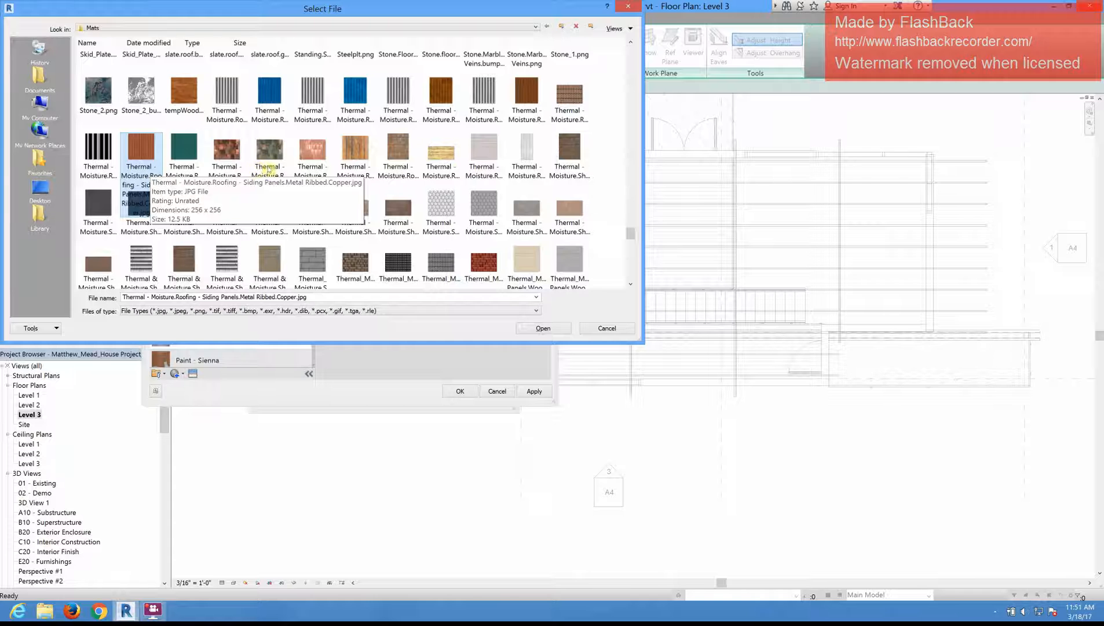
Step: Examine the finishes, masonry, metals and roof tile images in the Mats folder for an alternative roofing texture
scroll(265, 171, down, 1)
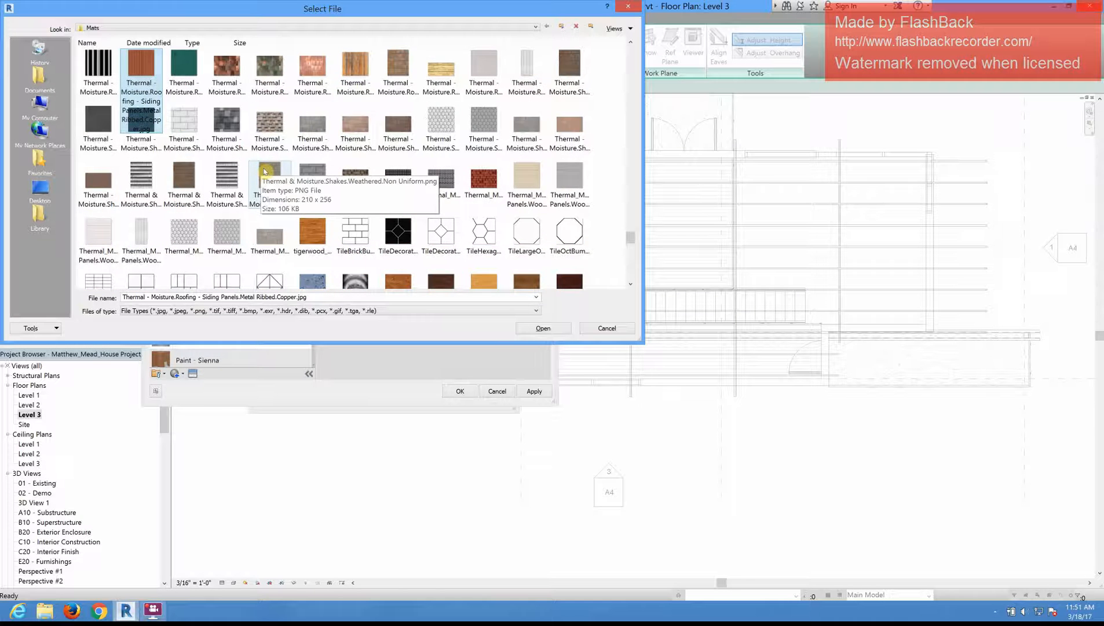
scroll(265, 172, down, 2)
scroll(429, 142, up, 10)
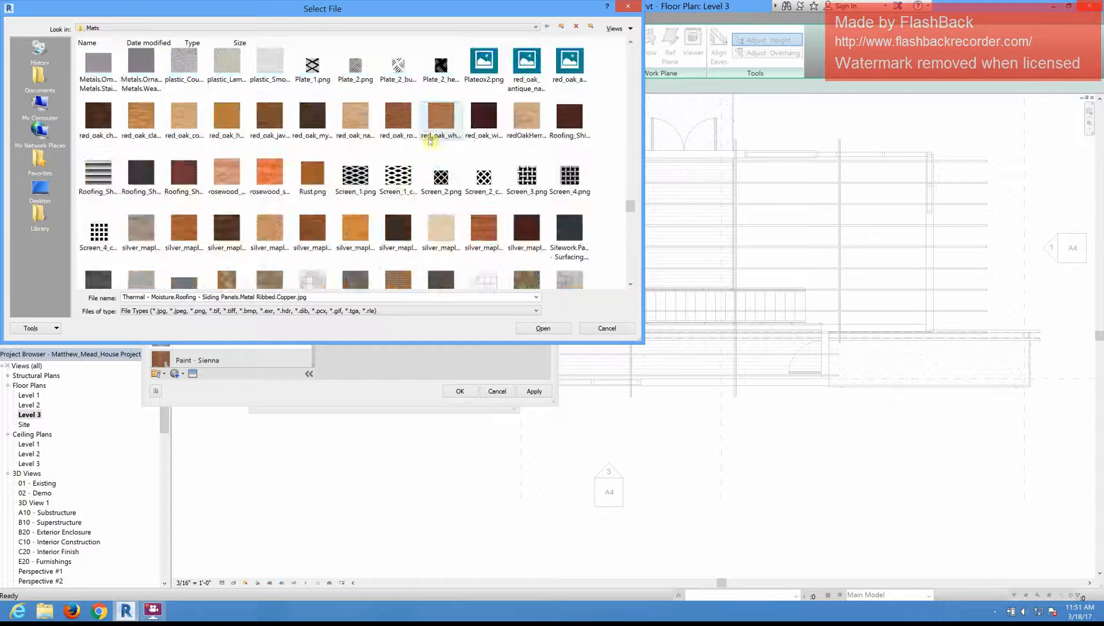
scroll(429, 141, up, 5)
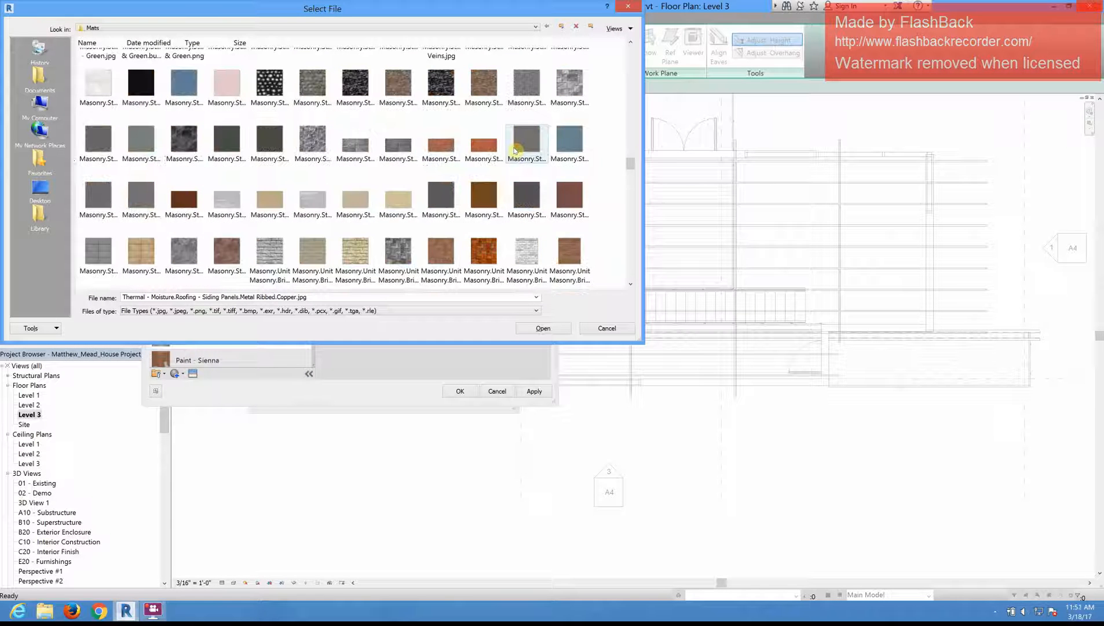
scroll(405, 170, up, 3)
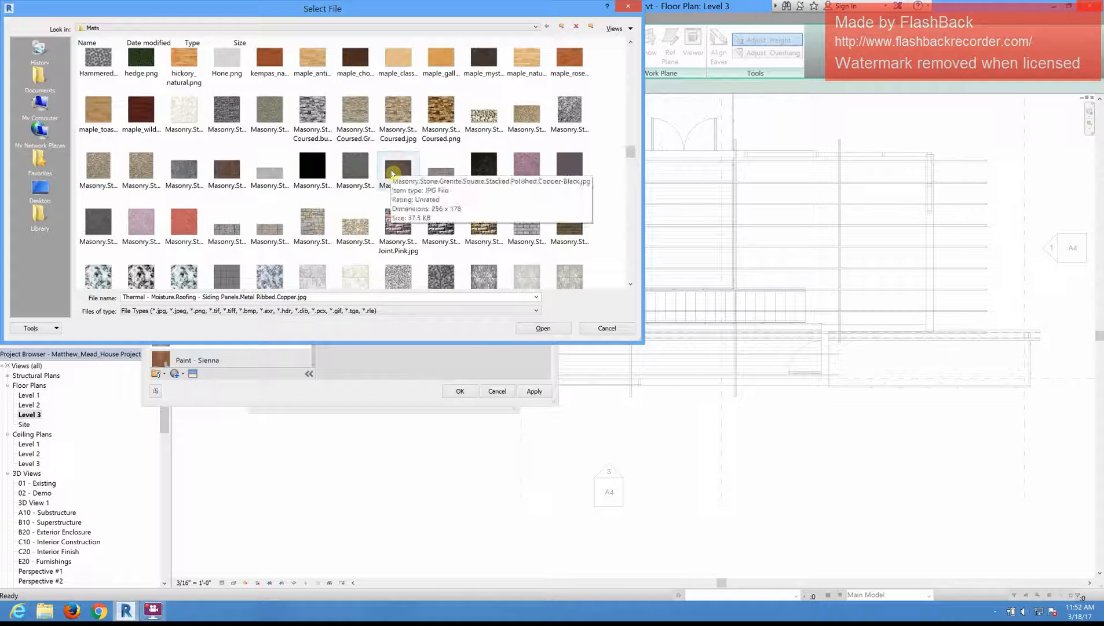
scroll(392, 173, up, 10)
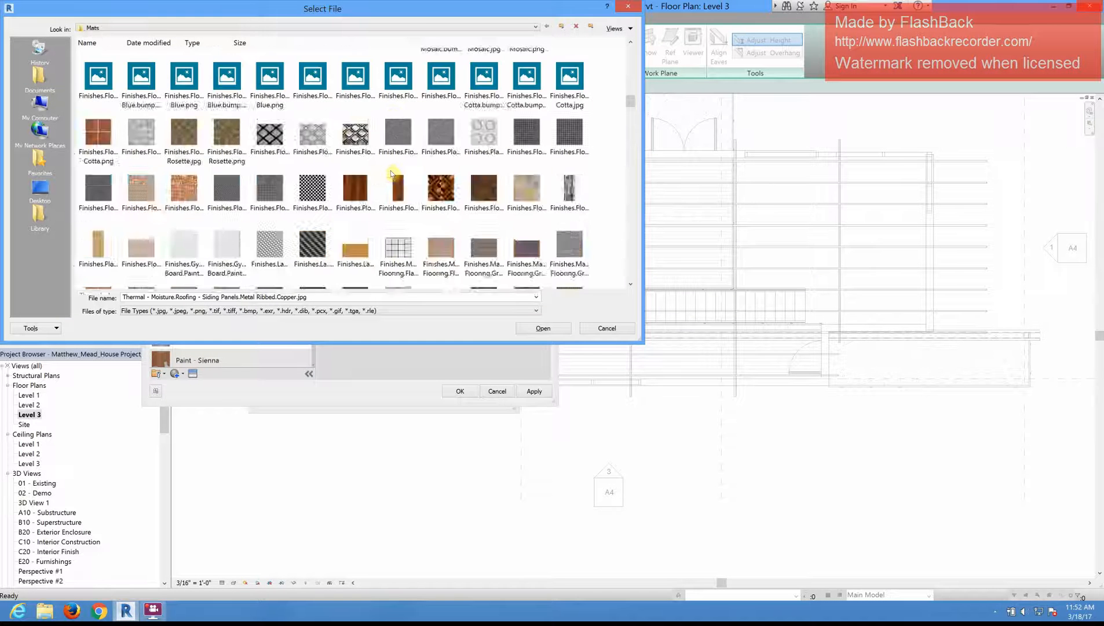
scroll(393, 172, down, 3)
scroll(392, 173, down, 3)
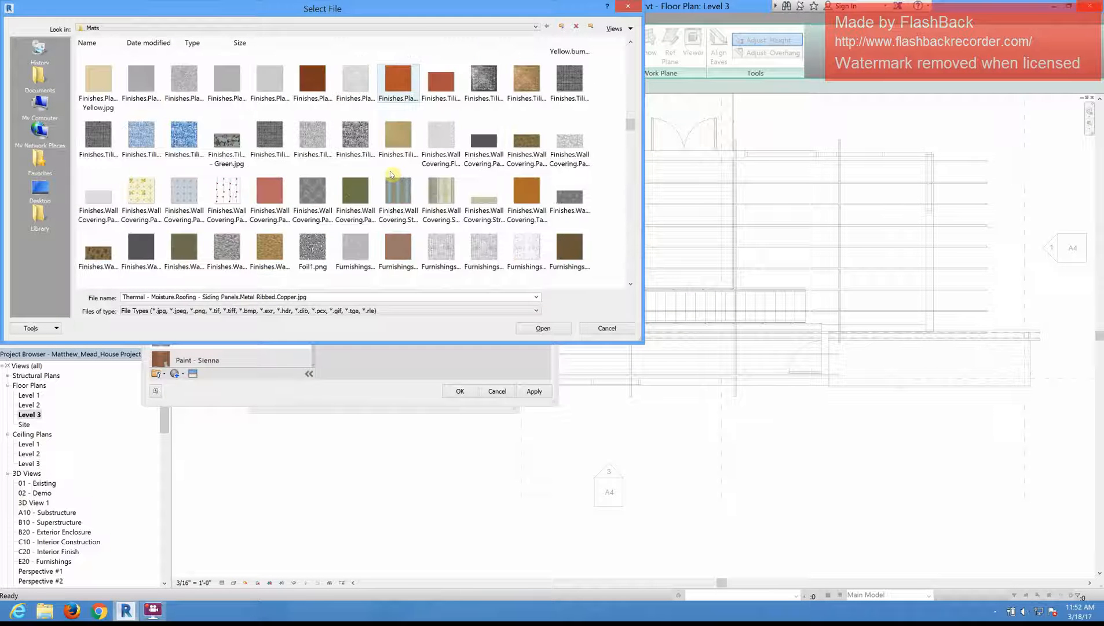
scroll(391, 174, down, 8)
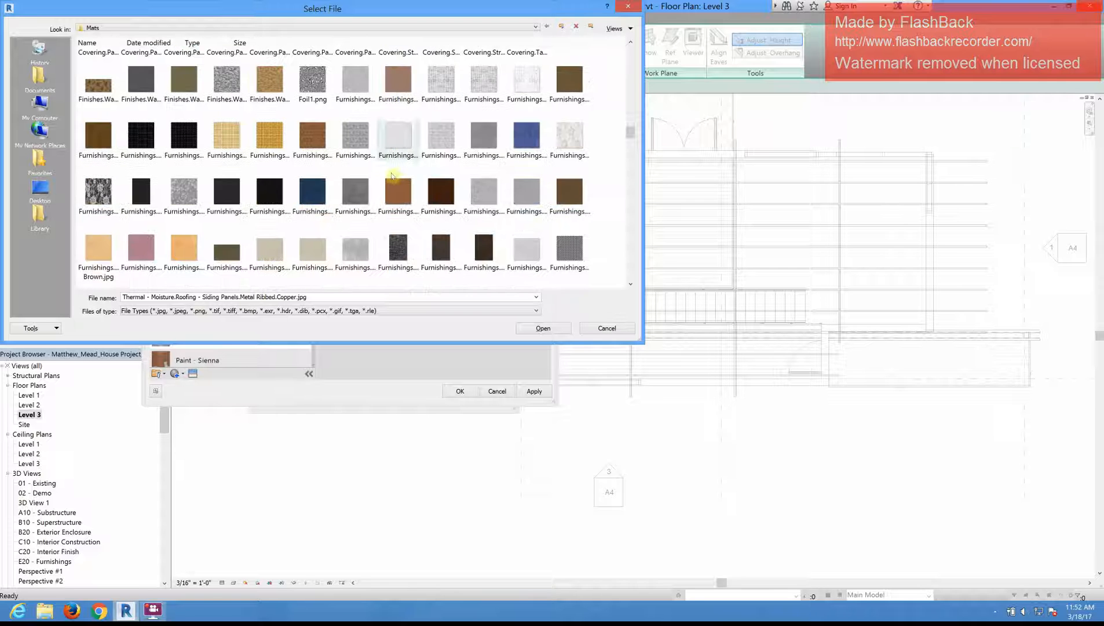
scroll(398, 176, down, 6)
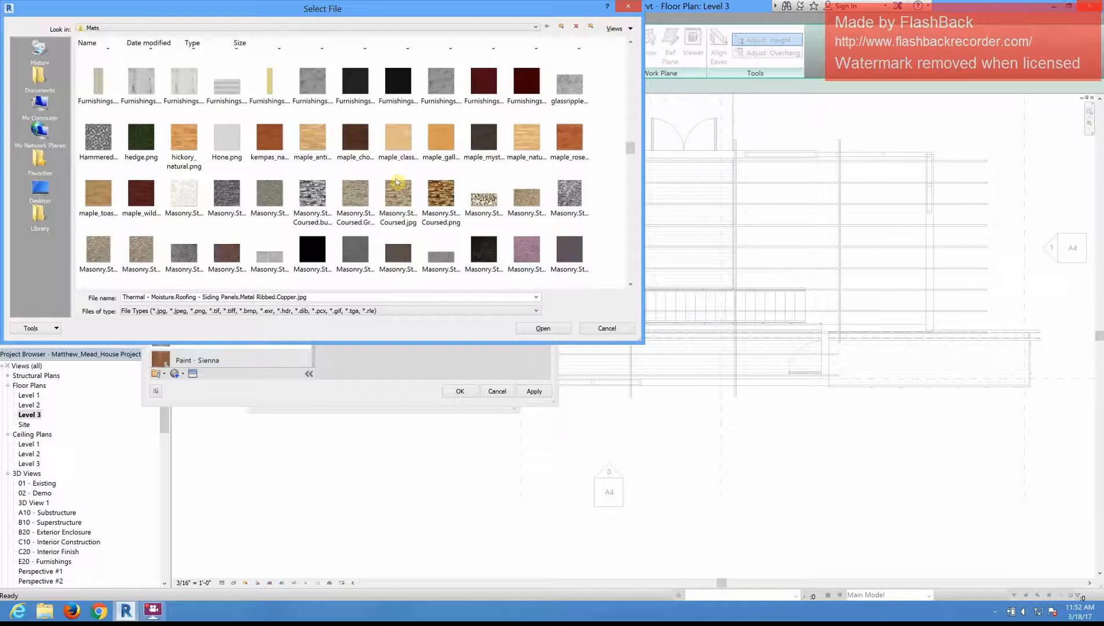
scroll(397, 182, down, 6)
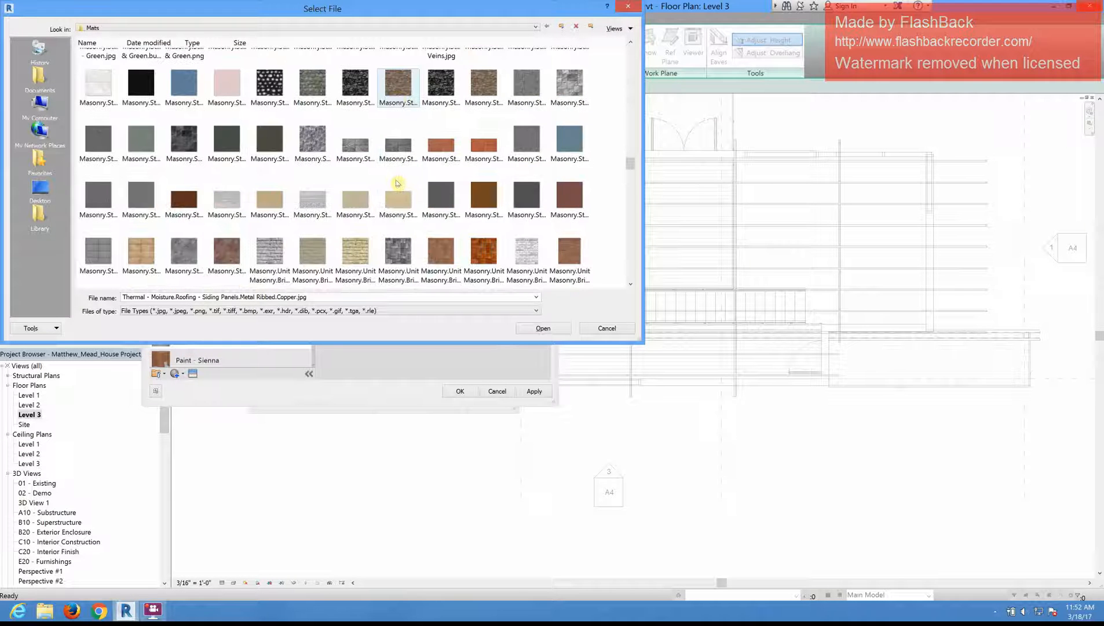
scroll(396, 183, down, 2)
scroll(398, 183, down, 8)
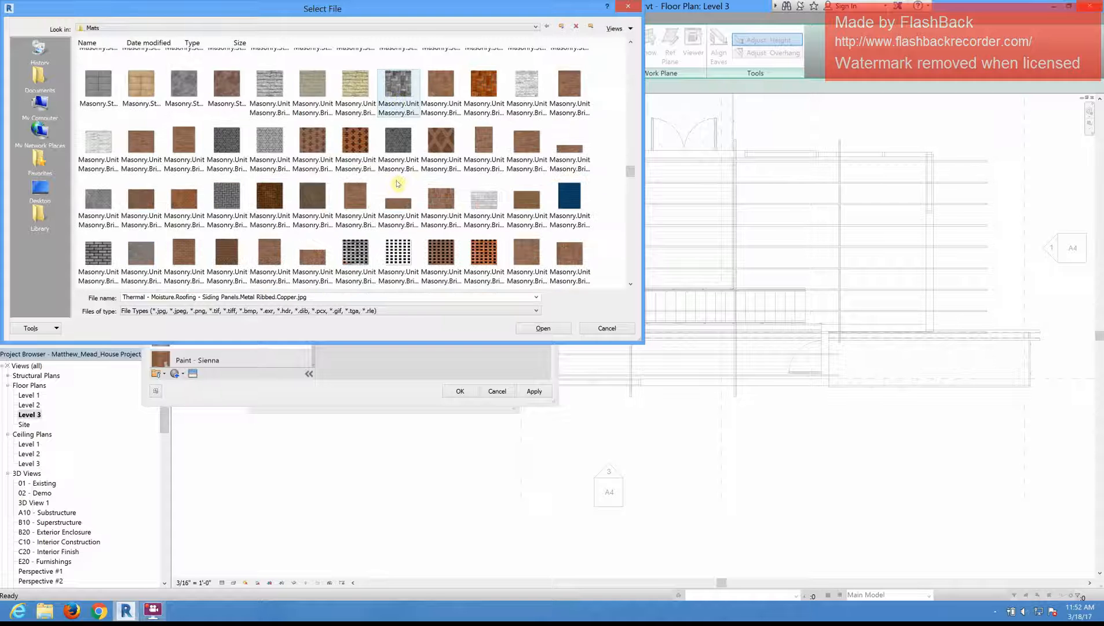
scroll(397, 184, down, 8)
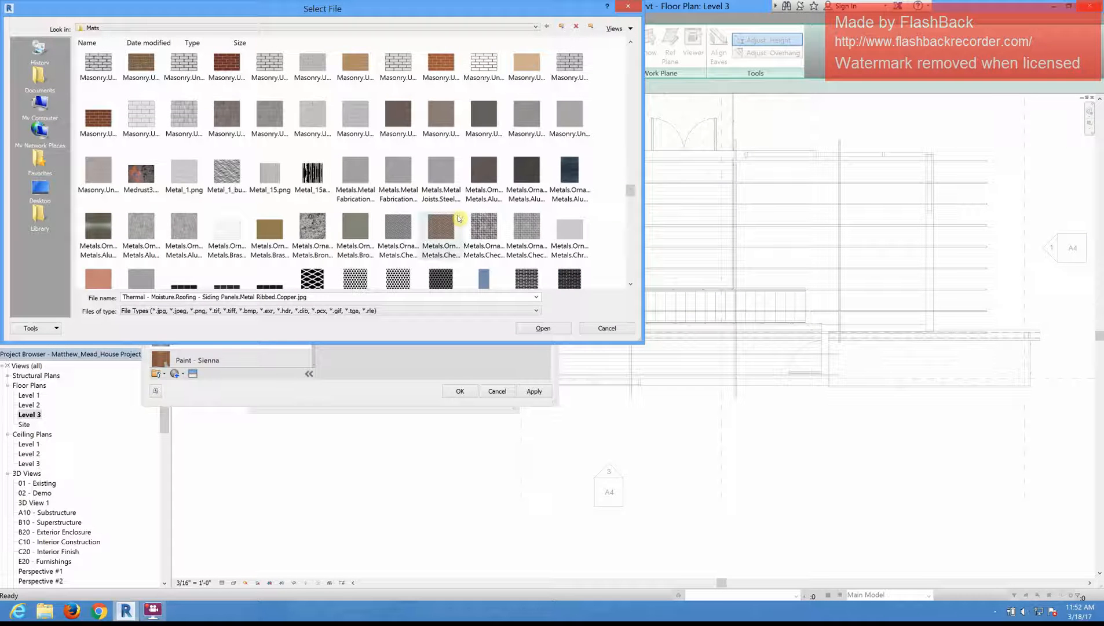
scroll(449, 219, down, 3)
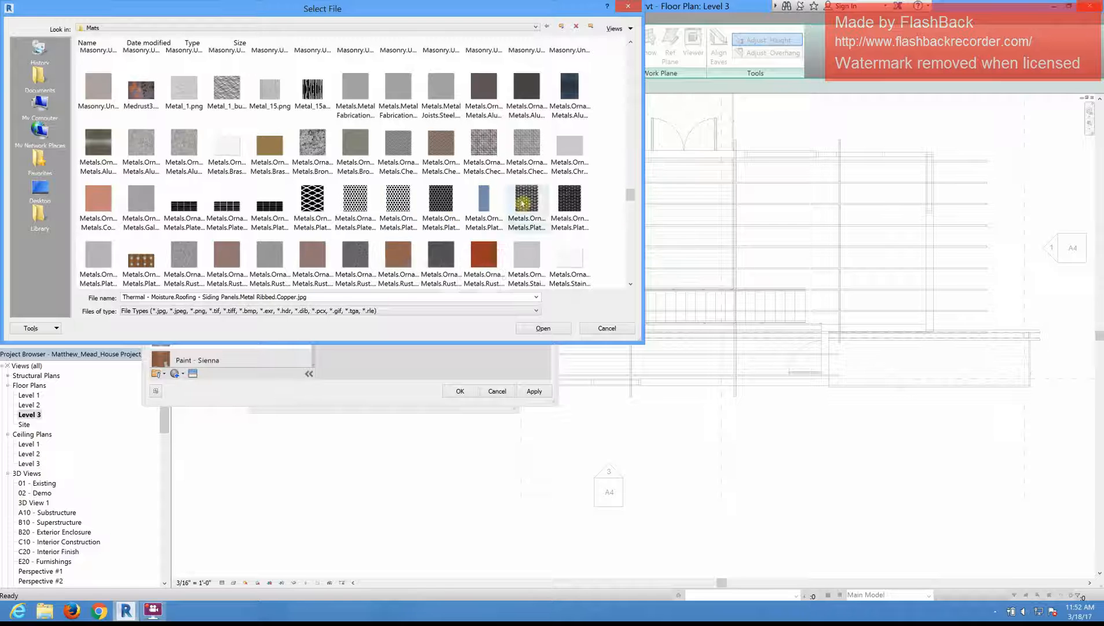
scroll(449, 219, down, 3)
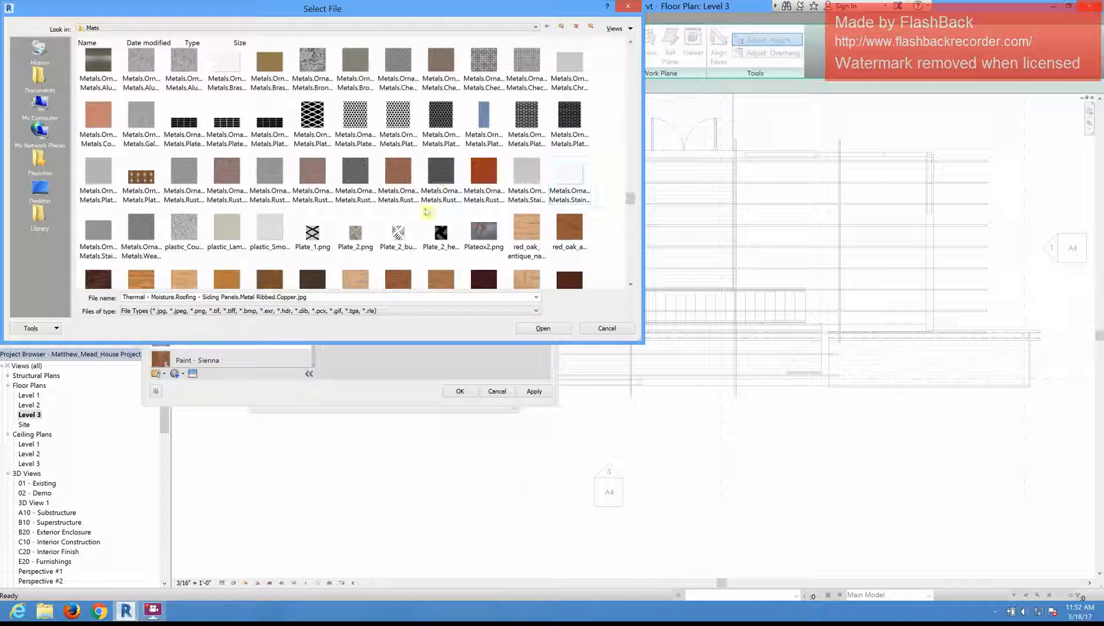
scroll(508, 199, up, 3)
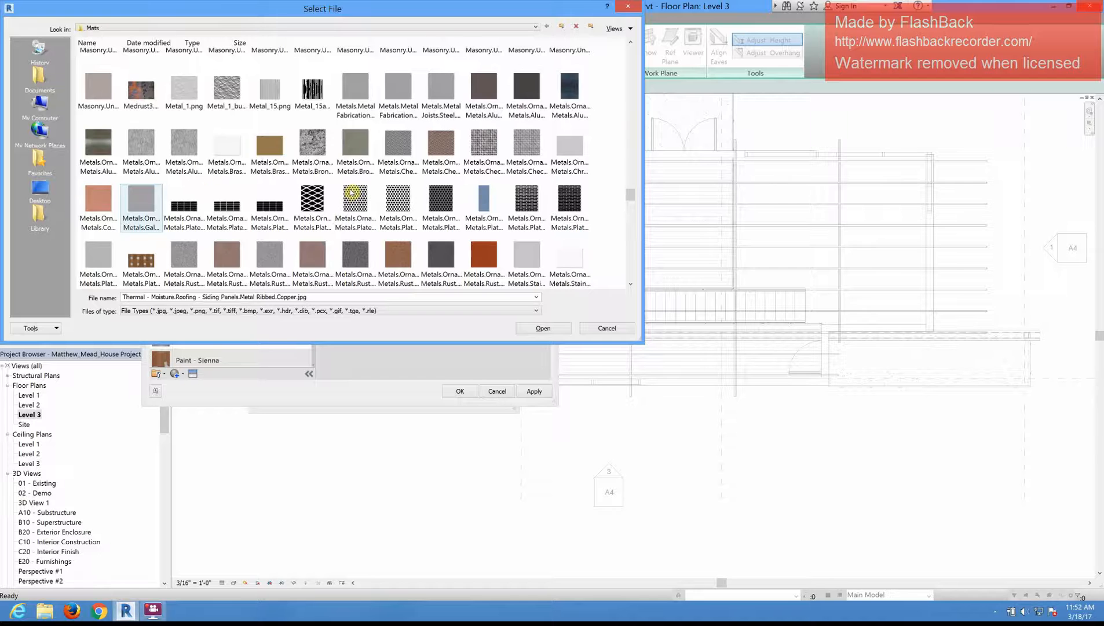
scroll(352, 194, down, 10)
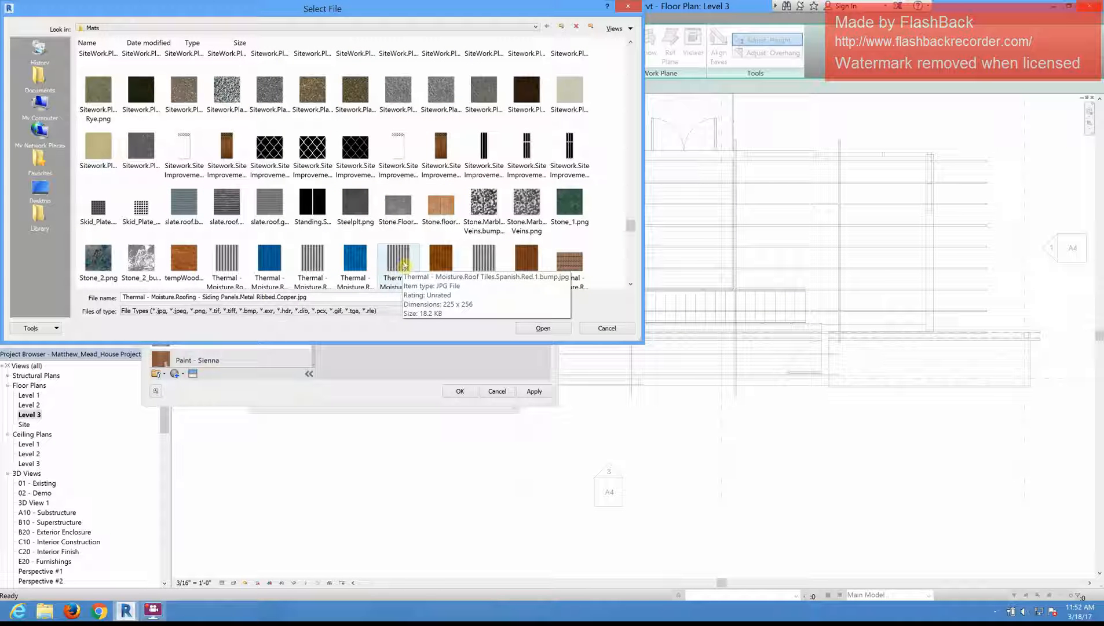
scroll(402, 266, down, 2)
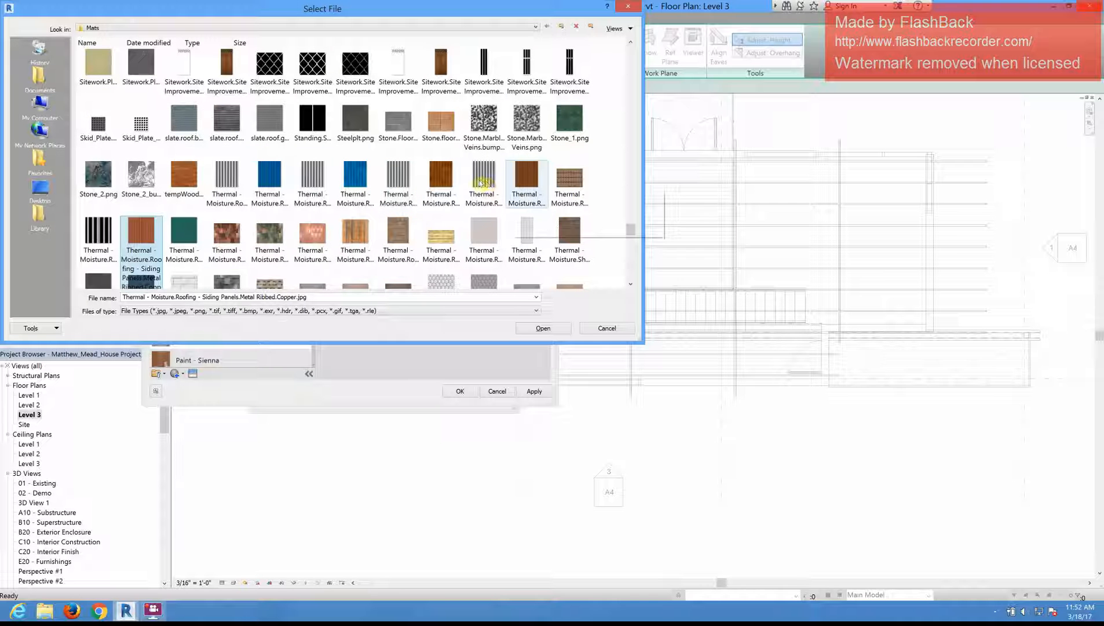
Step: Use Thermal - Moisture.Roof Tiles.Spanish.Blue.1.jpg as the Metal Roof material's appearance image and assign the material to the Finish 1 [4] layer
click(481, 184)
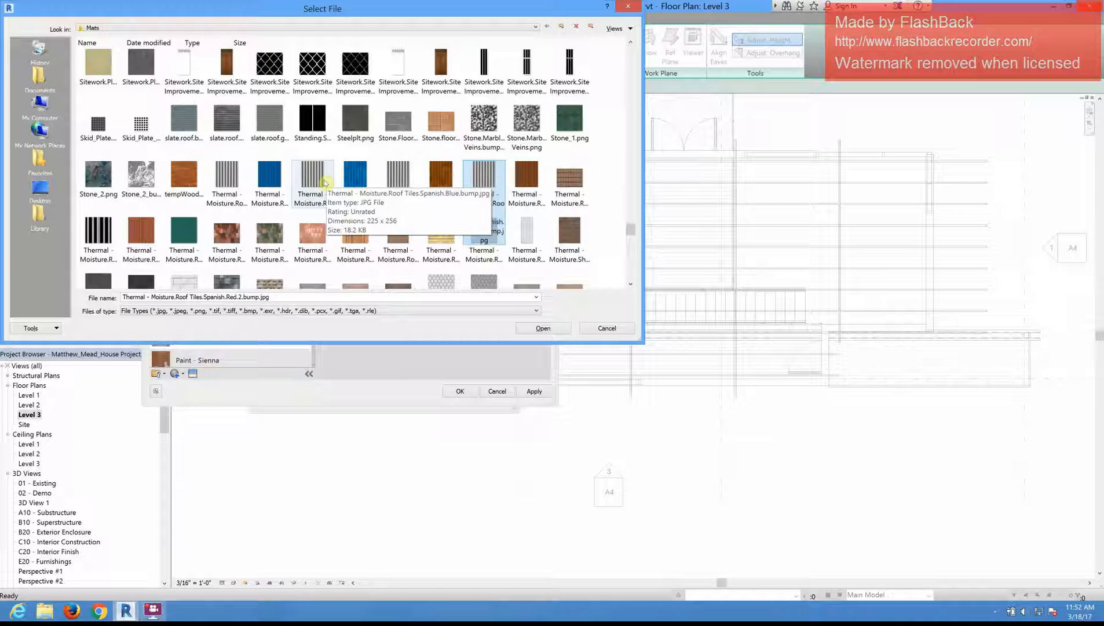
click(324, 183)
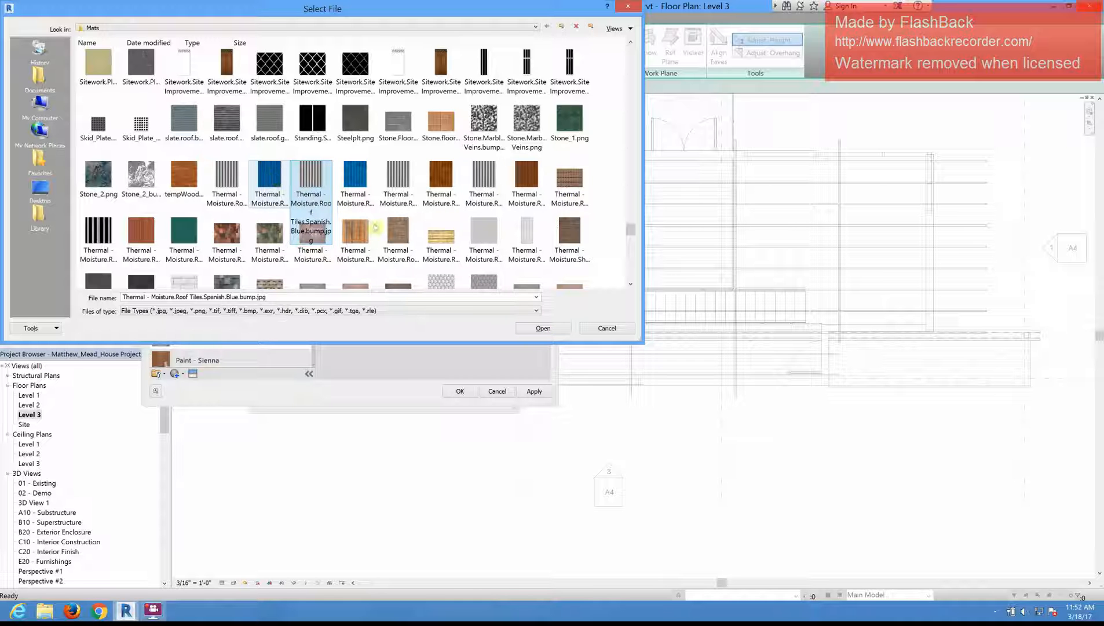
click(277, 185)
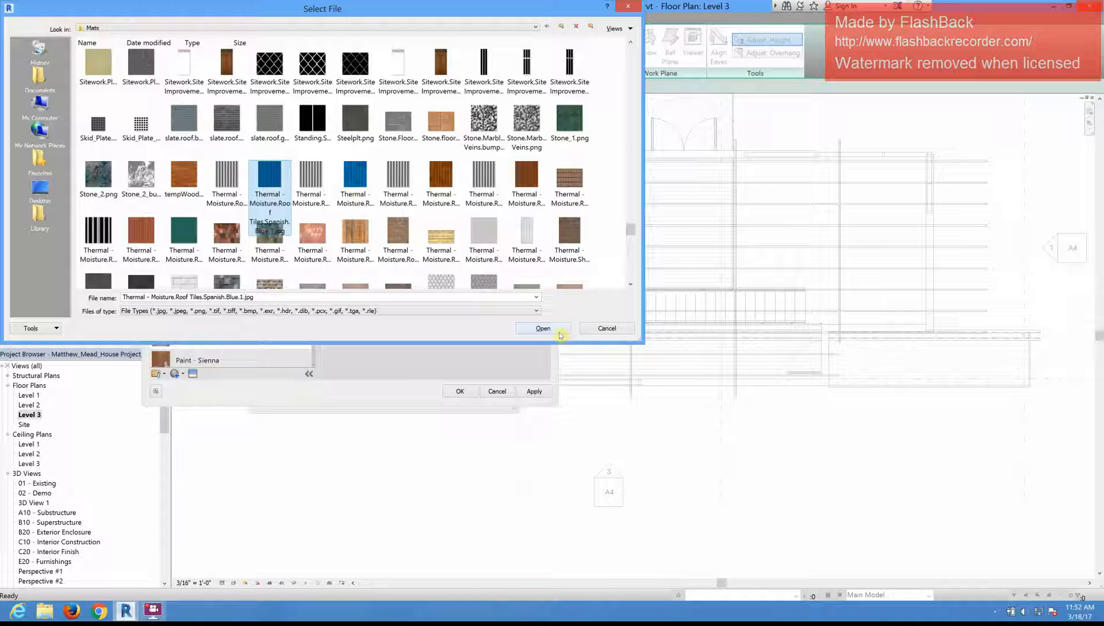
click(547, 328)
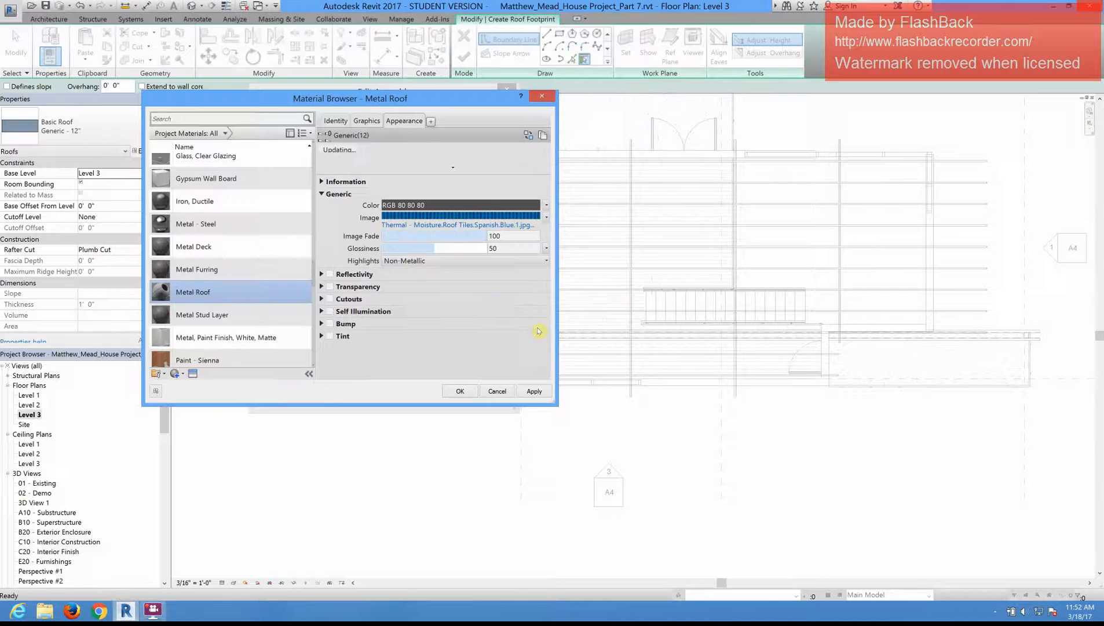
click(459, 391)
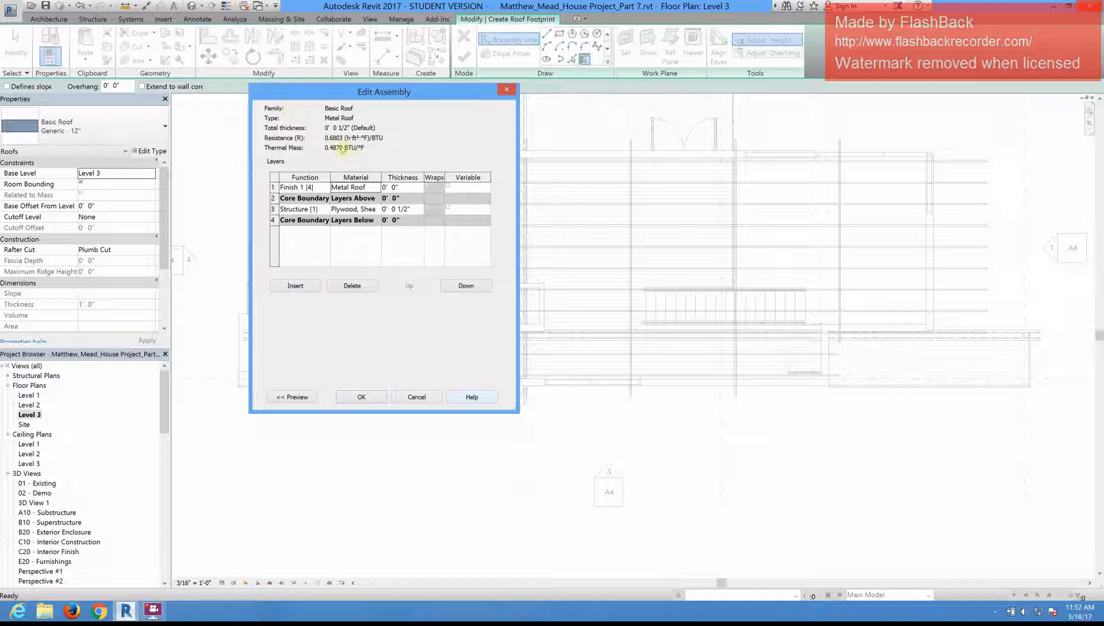
Step: Set the Finish 1 [4] layer's thickness for a total roof thickness of 0' 2" and apply the Metal Roof type
click(407, 188)
text(1.5)
click(370, 398)
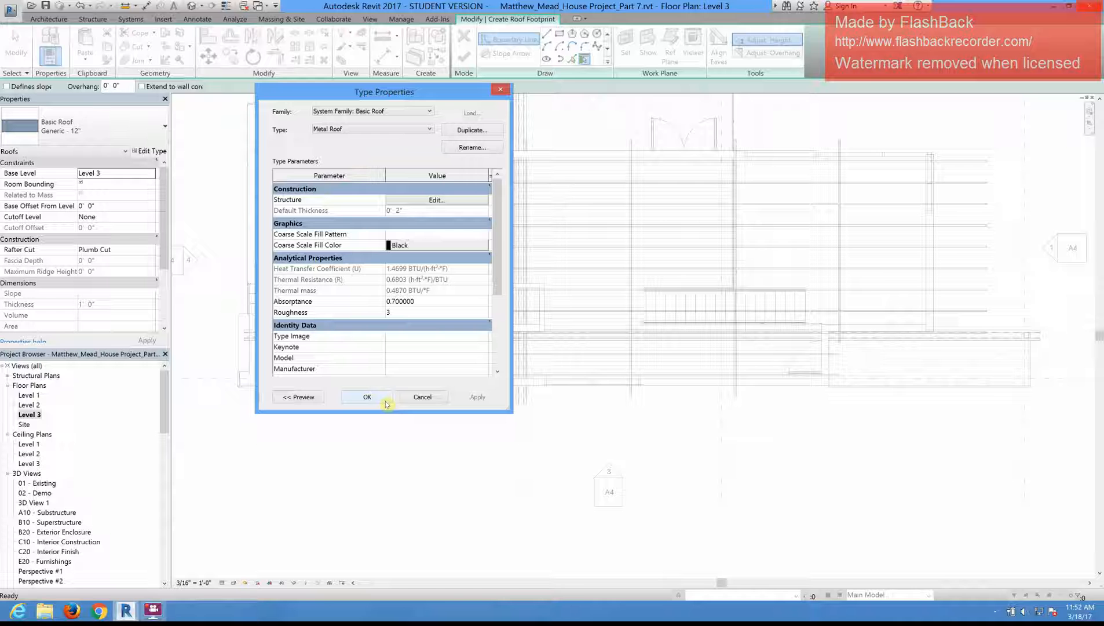
click(377, 399)
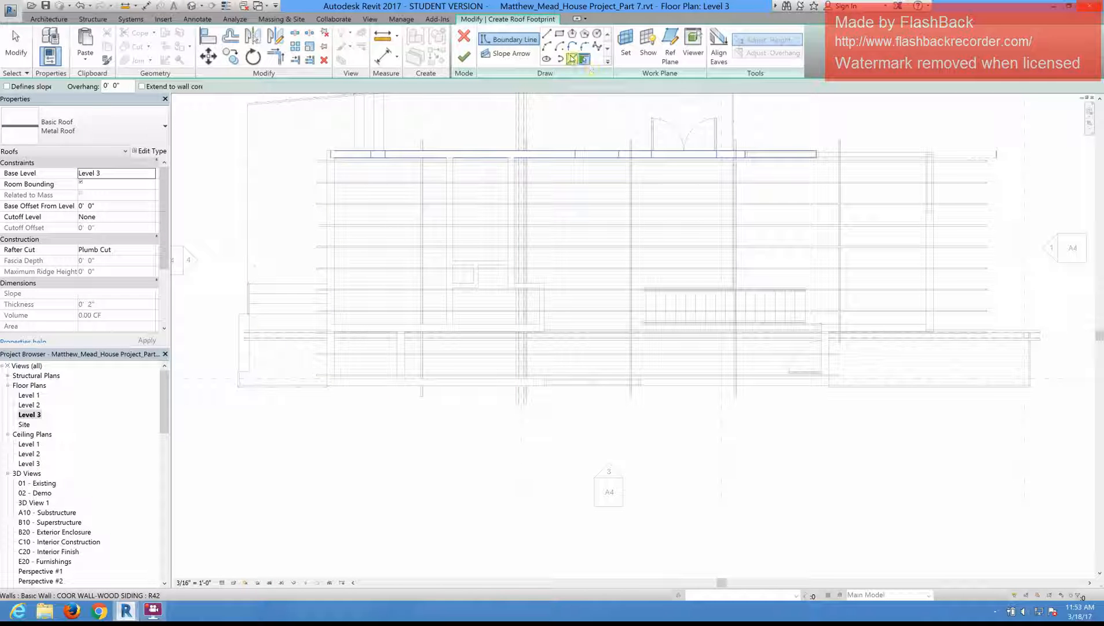
Step: Pick roof boundary lines at a 1' 0" offset along the upper, left, lower and short right-hand walls and the lower-right framing beam
click(573, 58)
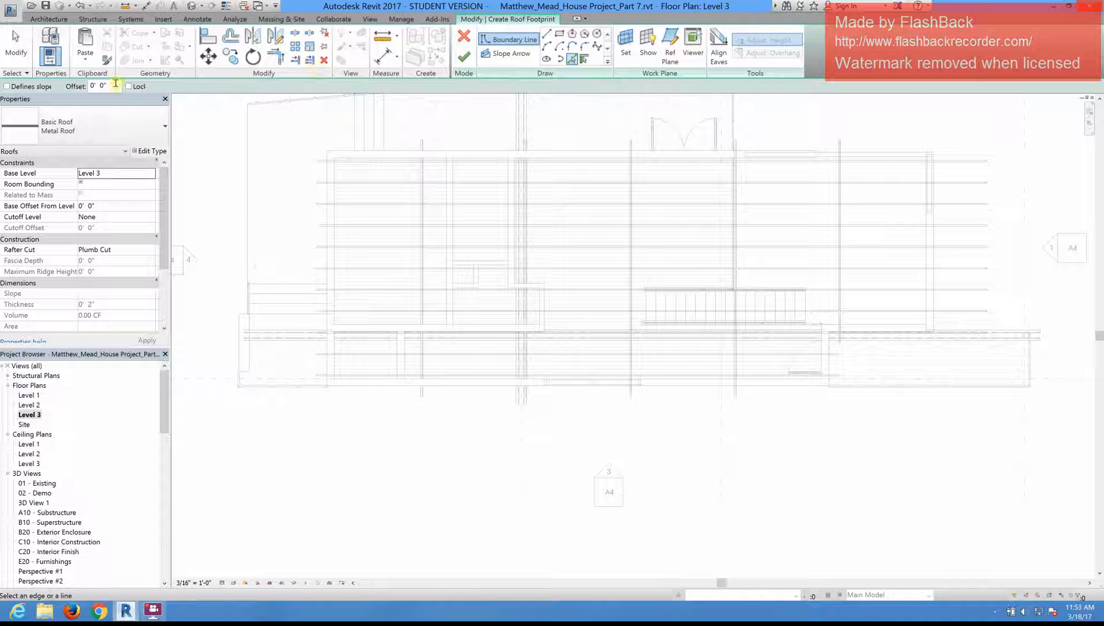
drag(116, 86, 68, 86)
text(1)
key(Return)
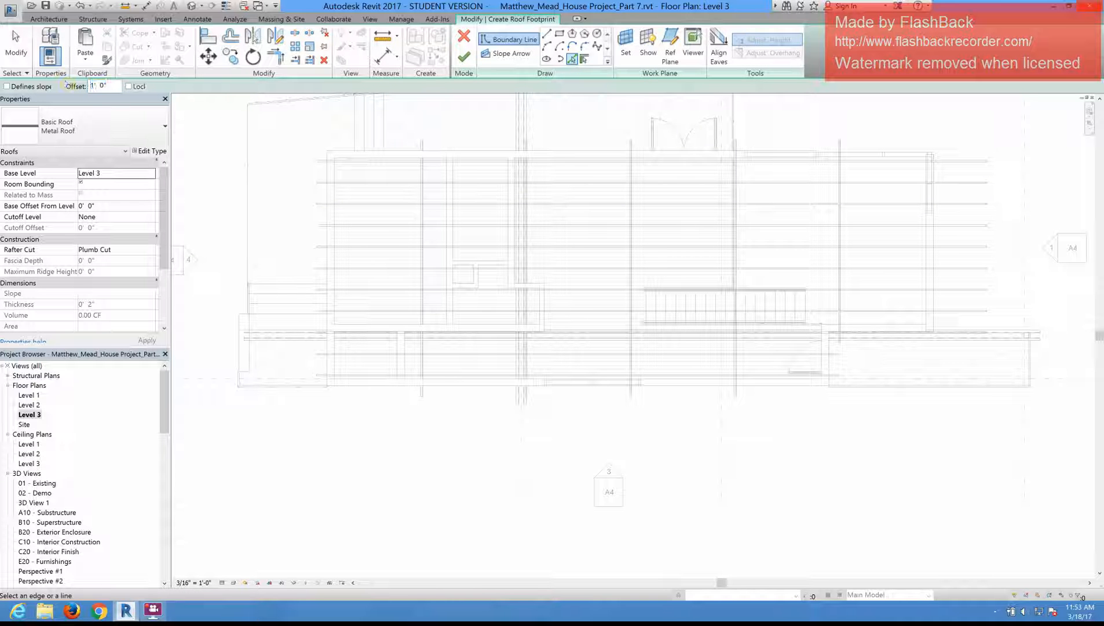
click(480, 154)
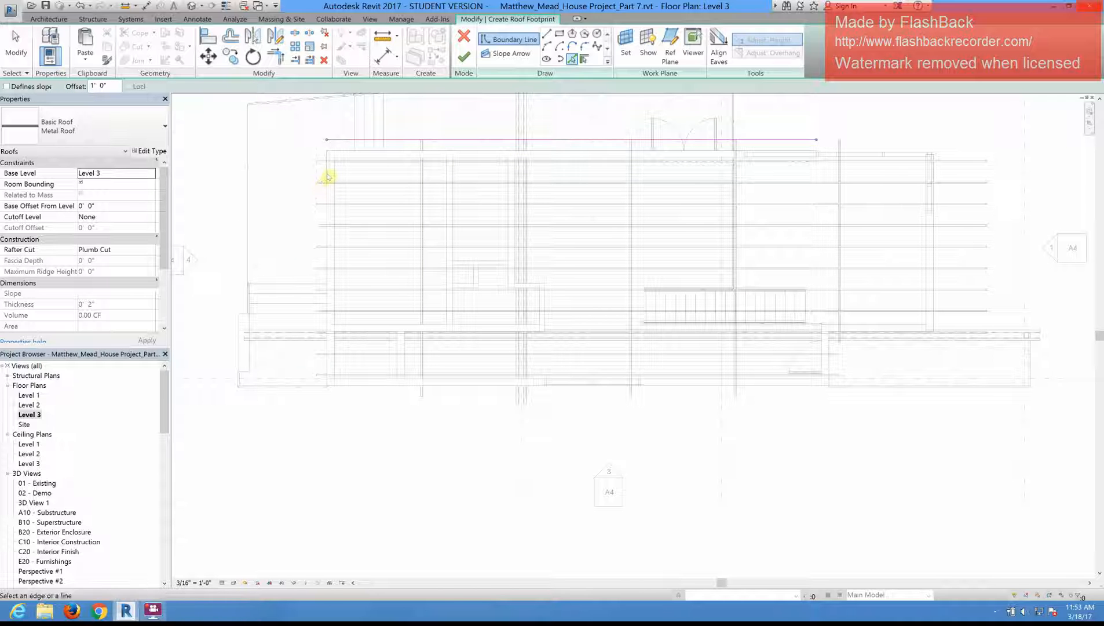
click(328, 176)
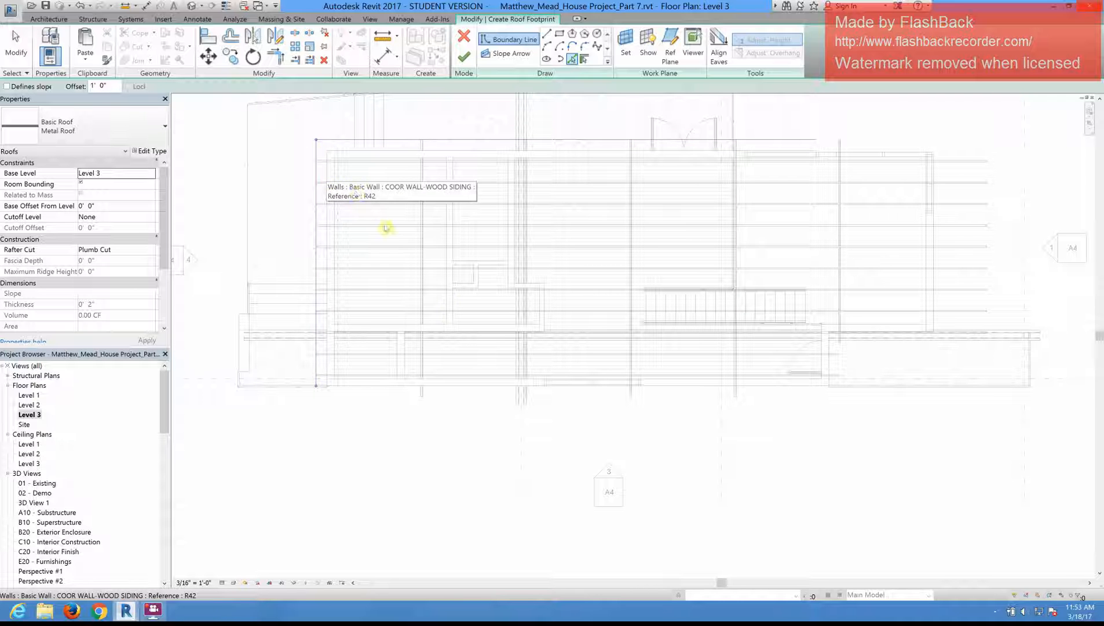
click(408, 393)
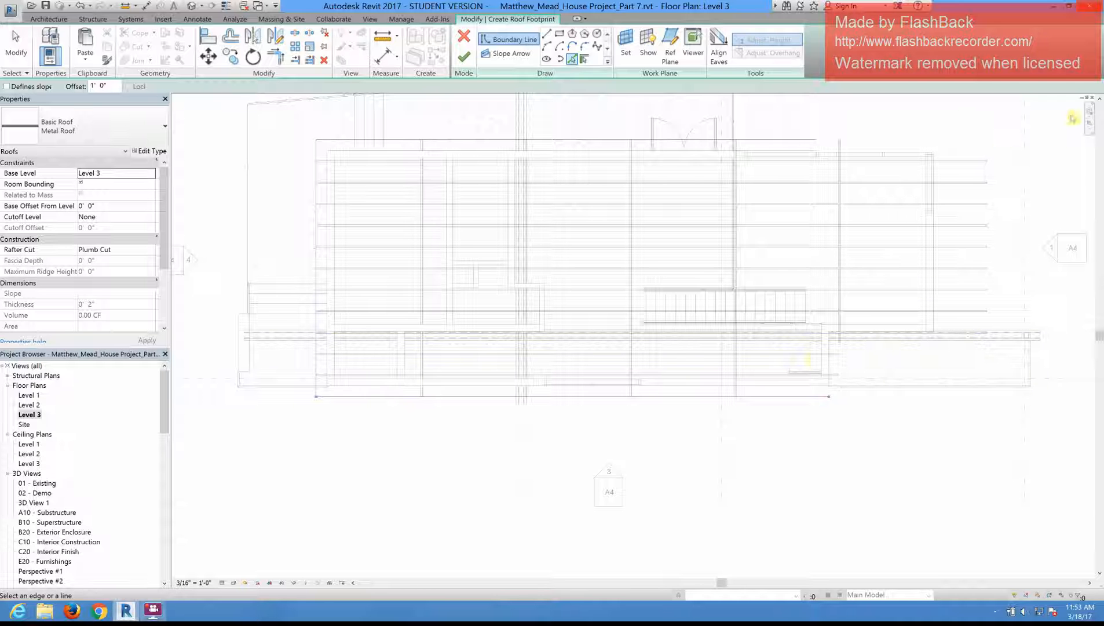
click(832, 366)
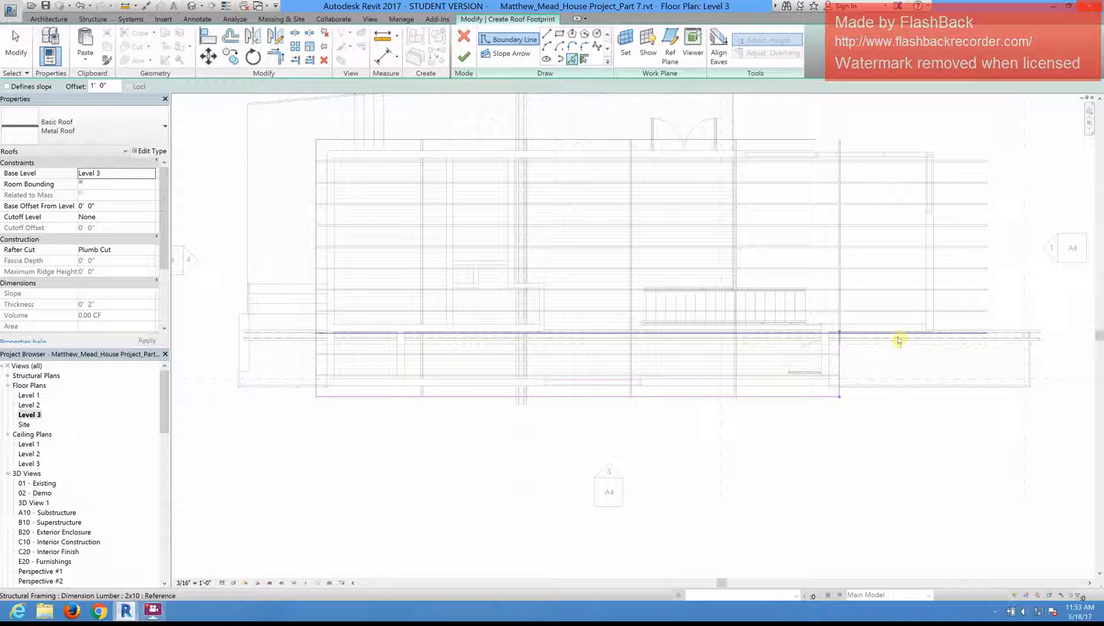
click(899, 340)
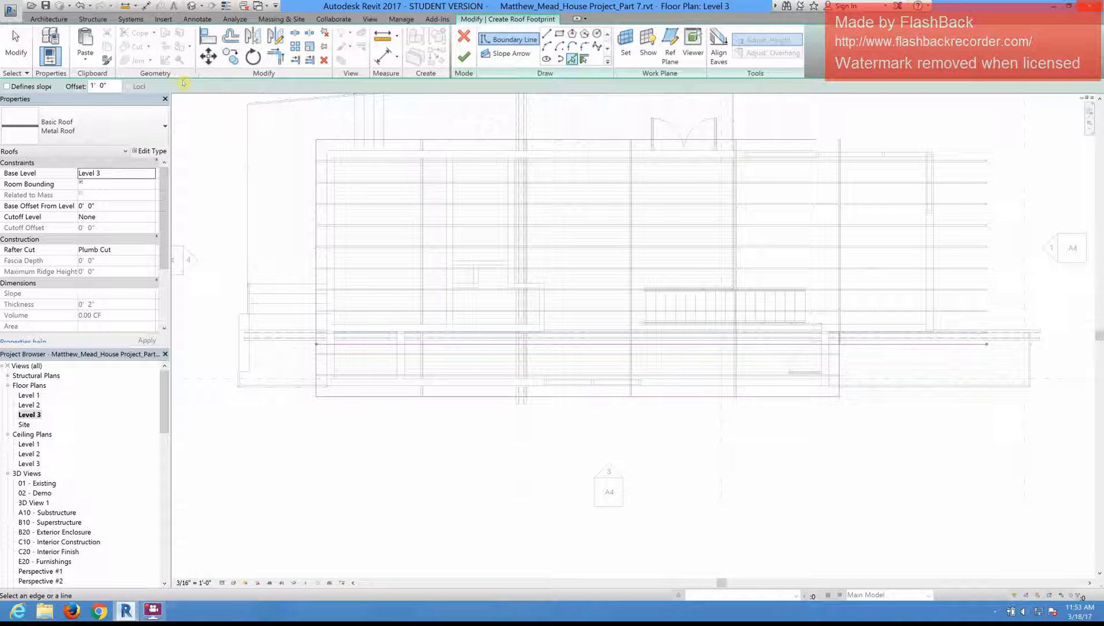
Step: Add a roof boundary line offset 5' 0" outward from the house's far-right exterior wall
double_click(92, 87)
text(5)
key(Return)
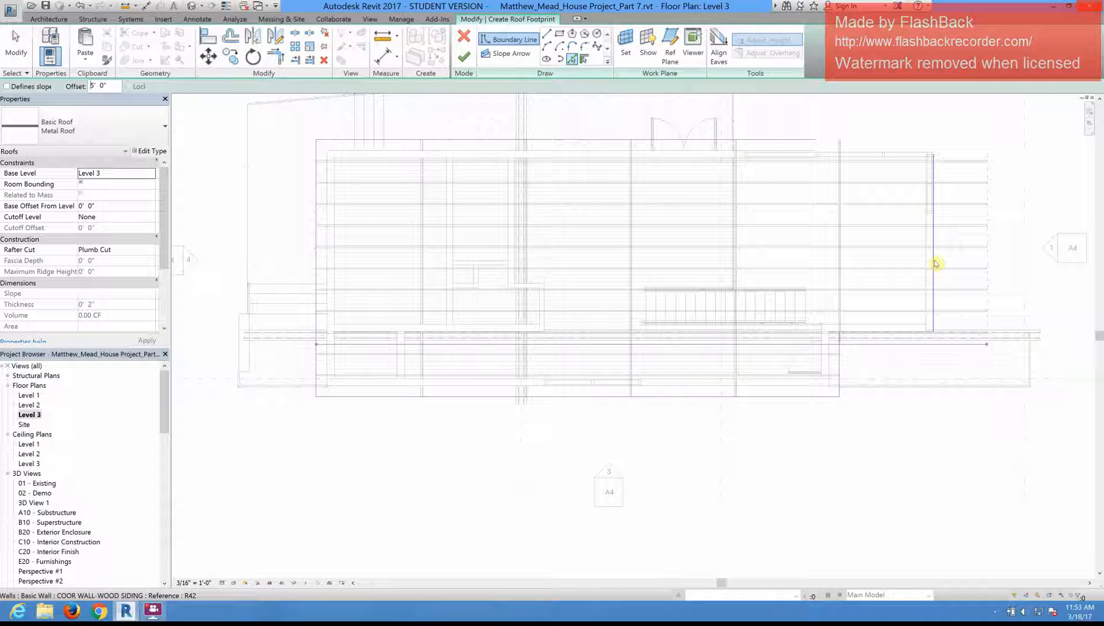
click(935, 264)
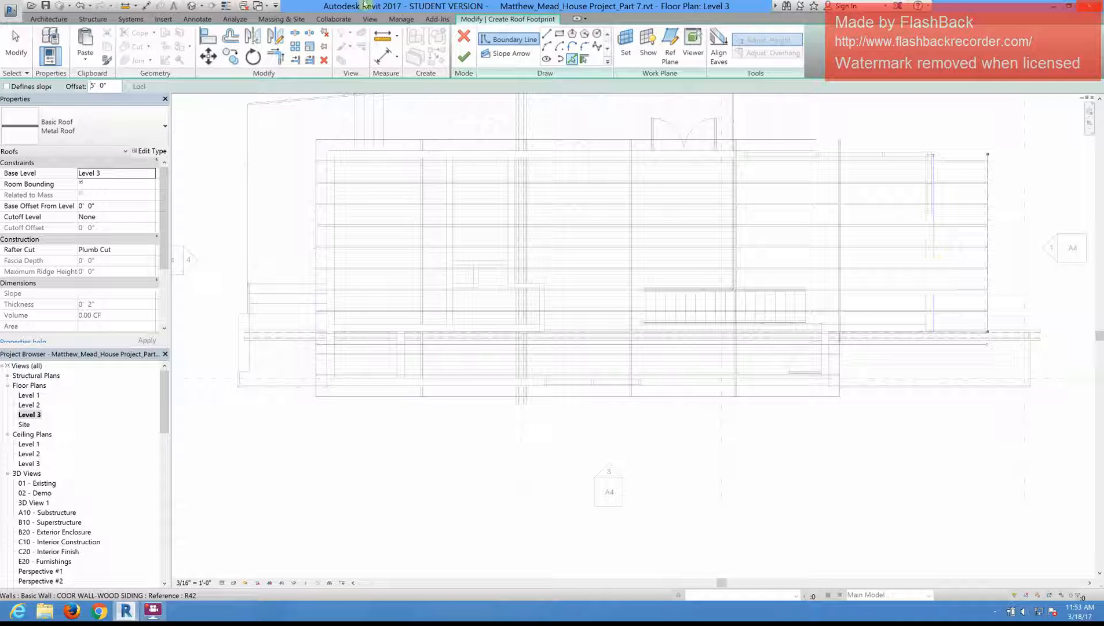
Step: Trim and extend the boundary lines at the right-hand corners and the lower-right notch to close the roof footprint
click(279, 59)
click(979, 328)
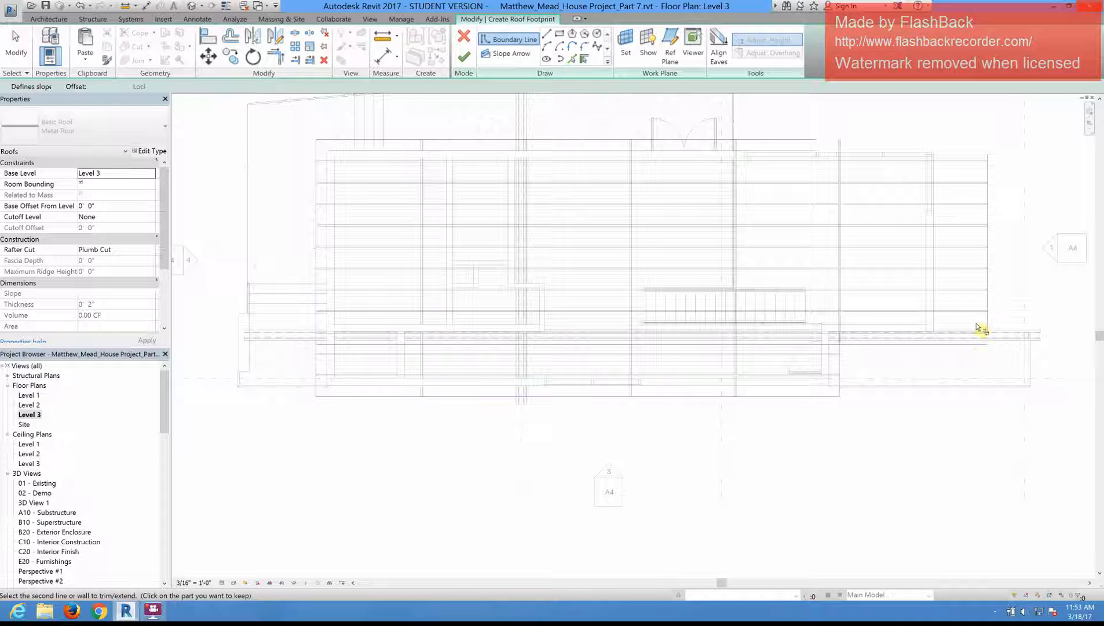
click(992, 317)
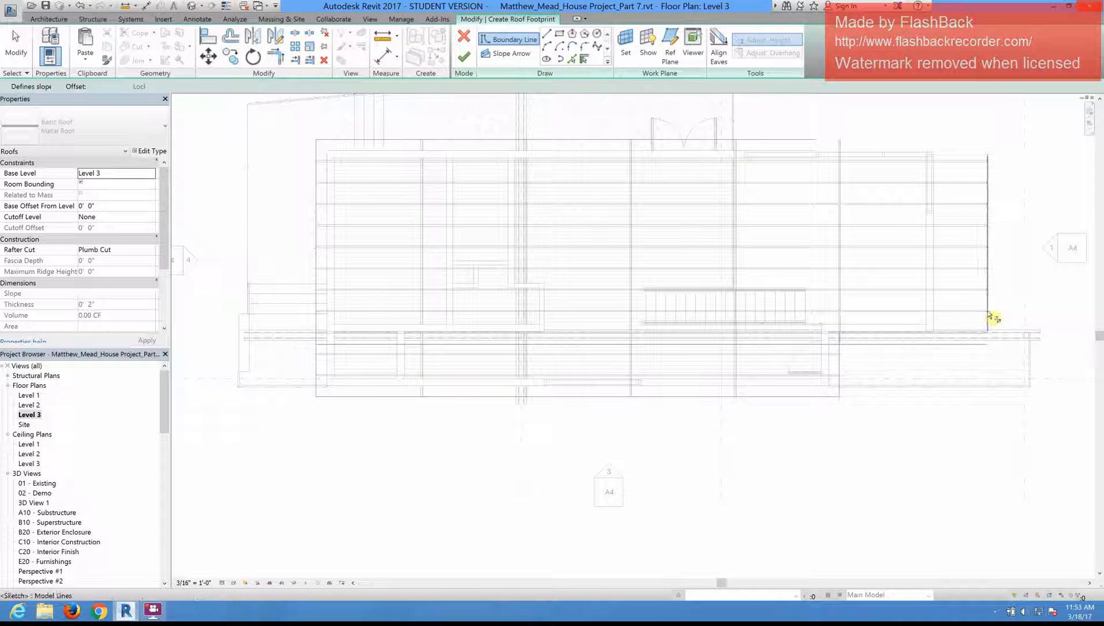
click(840, 363)
click(848, 344)
click(839, 392)
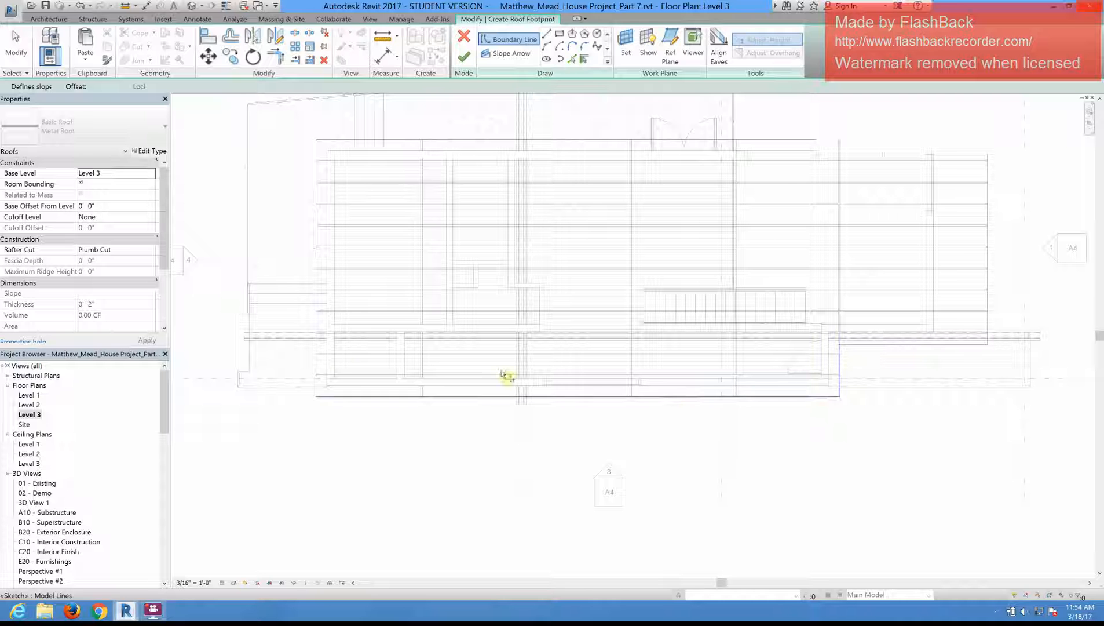
click(987, 195)
click(789, 141)
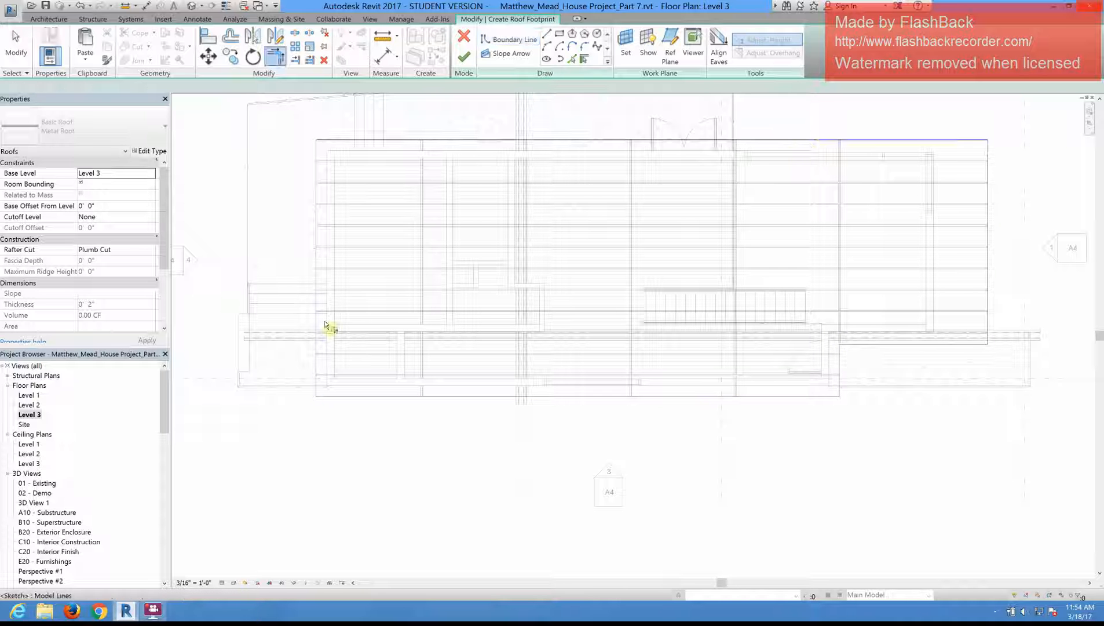
scroll(328, 173, down, 2)
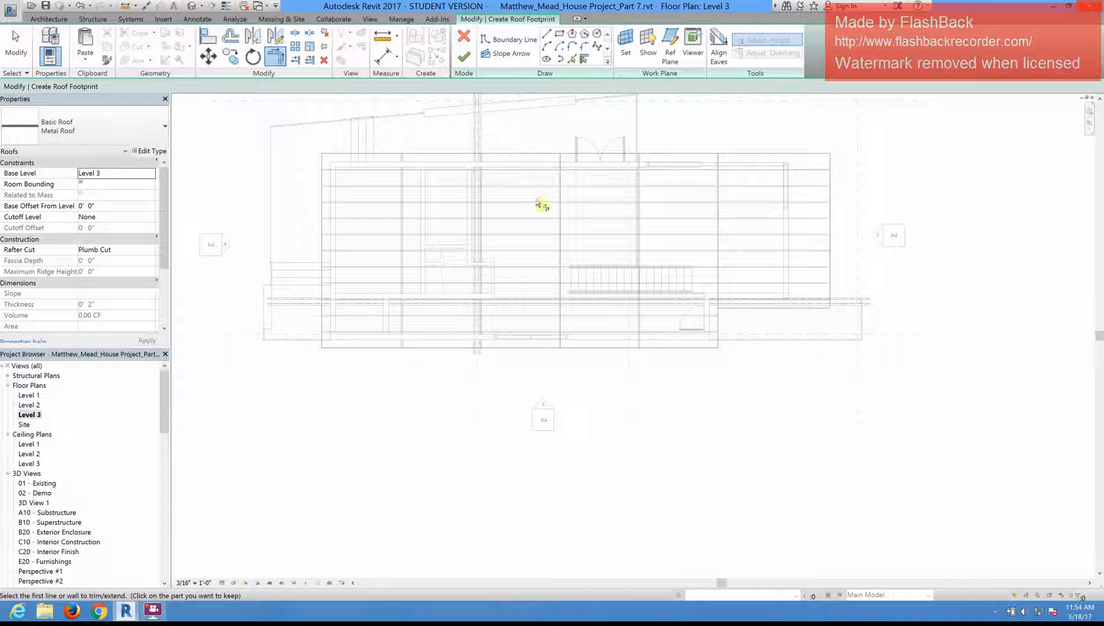
key(Escape)
key(Escape)
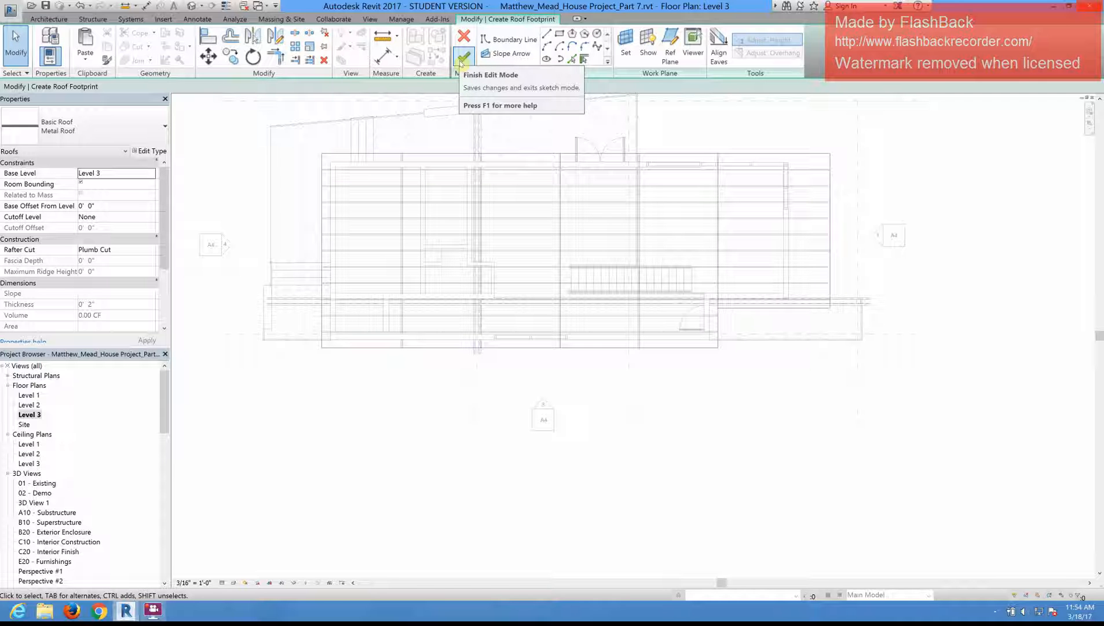
Step: Make the footprint's left boundary line slope-defining
click(322, 210)
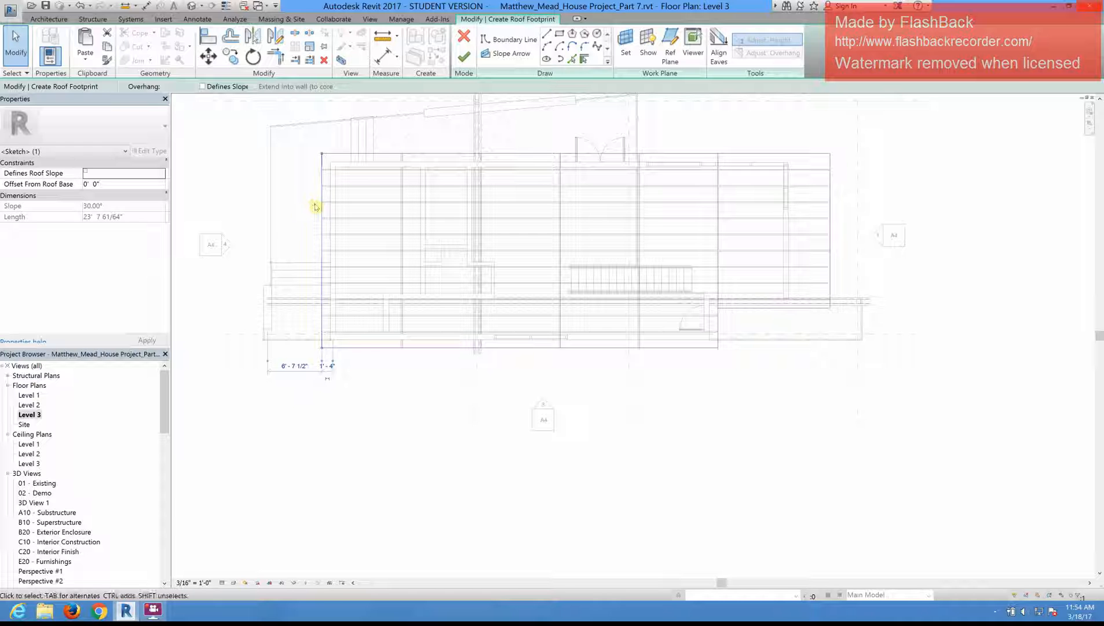
click(202, 86)
scroll(325, 240, up, 1)
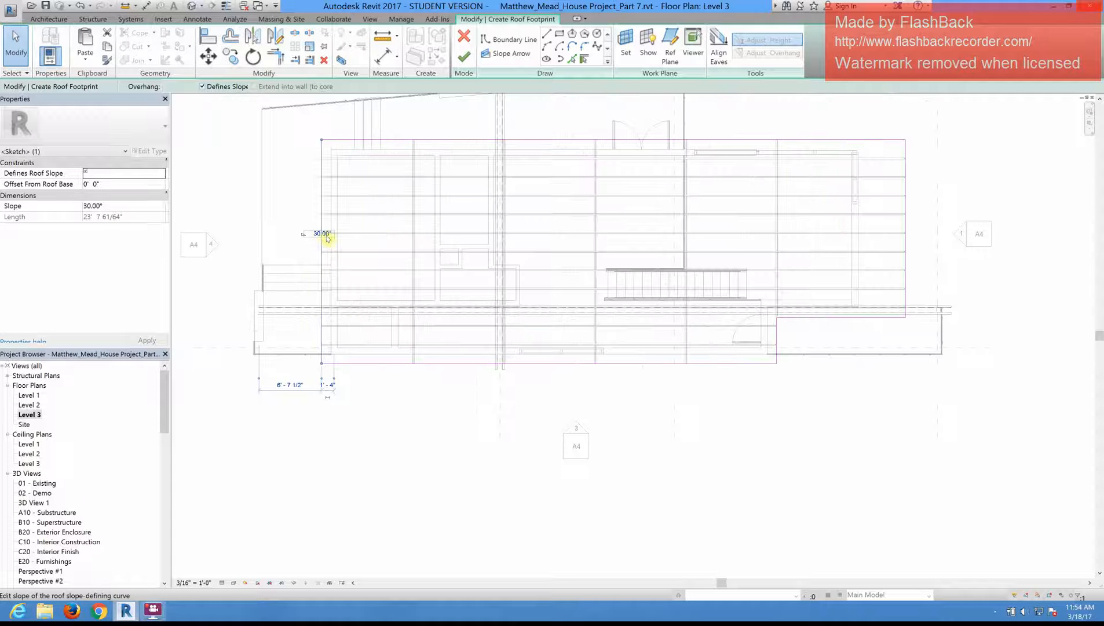
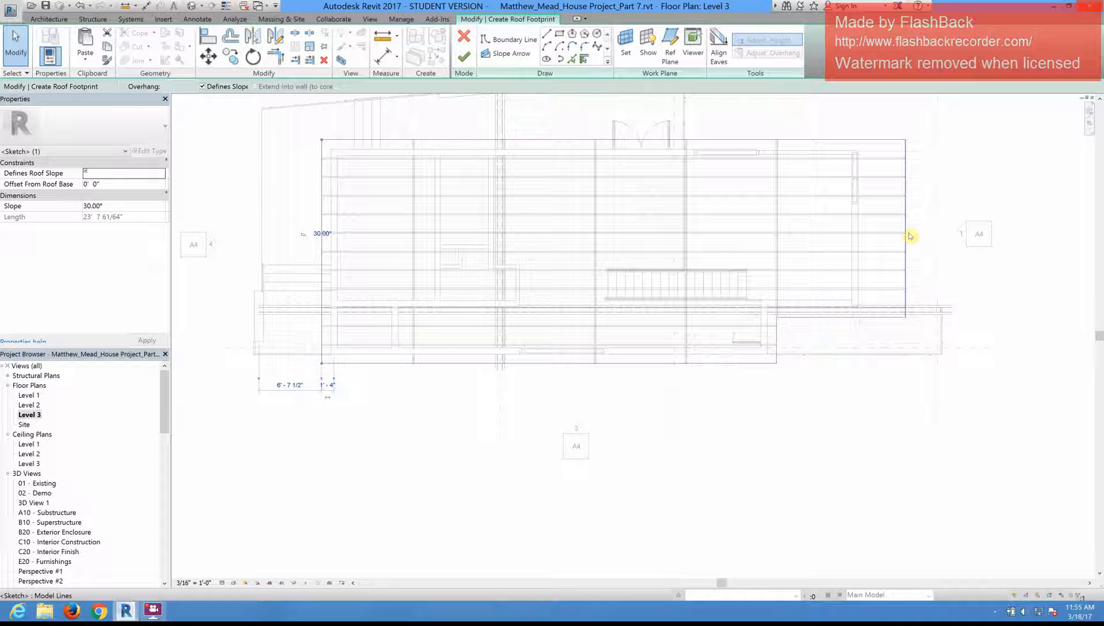
Step: Set the slope of the roof footprint's left boundary line to 3.58°
click(217, 259)
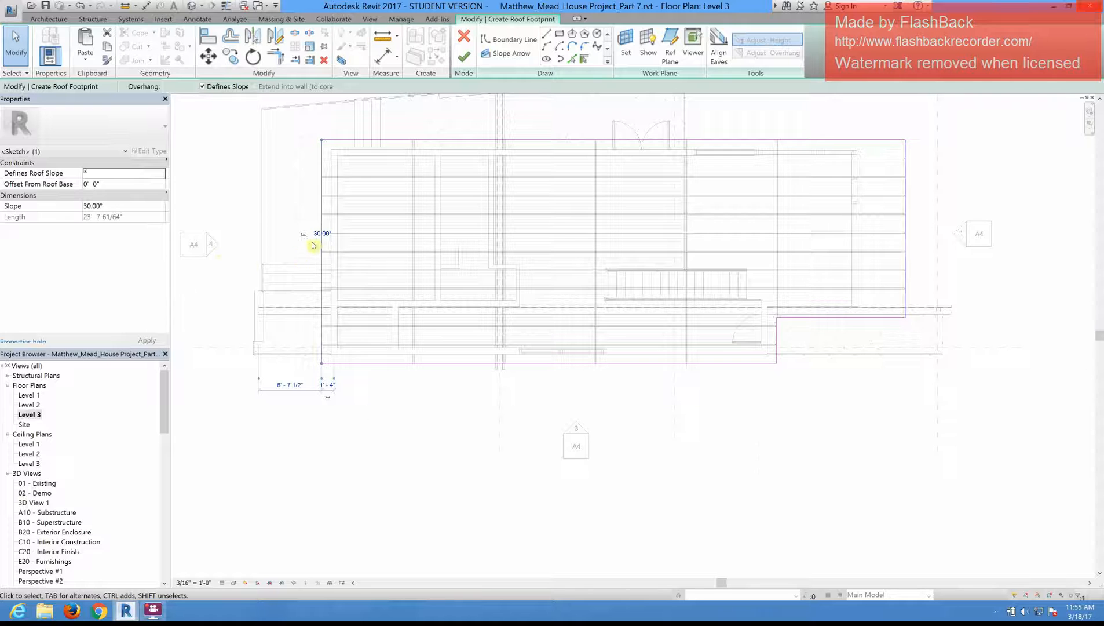
scroll(346, 237, up, 1)
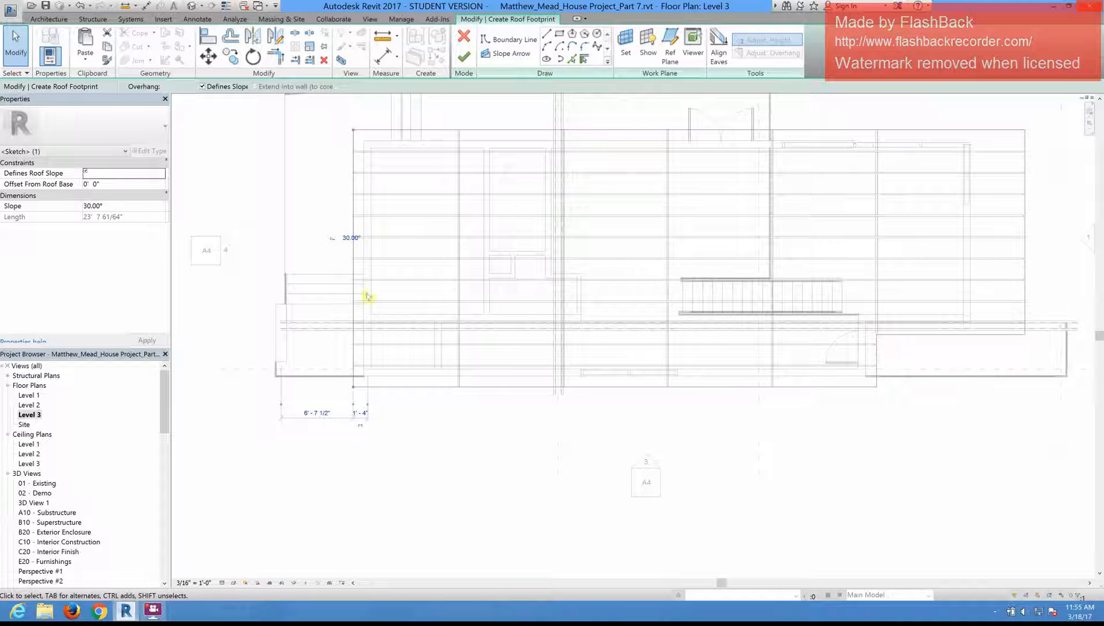
click(352, 208)
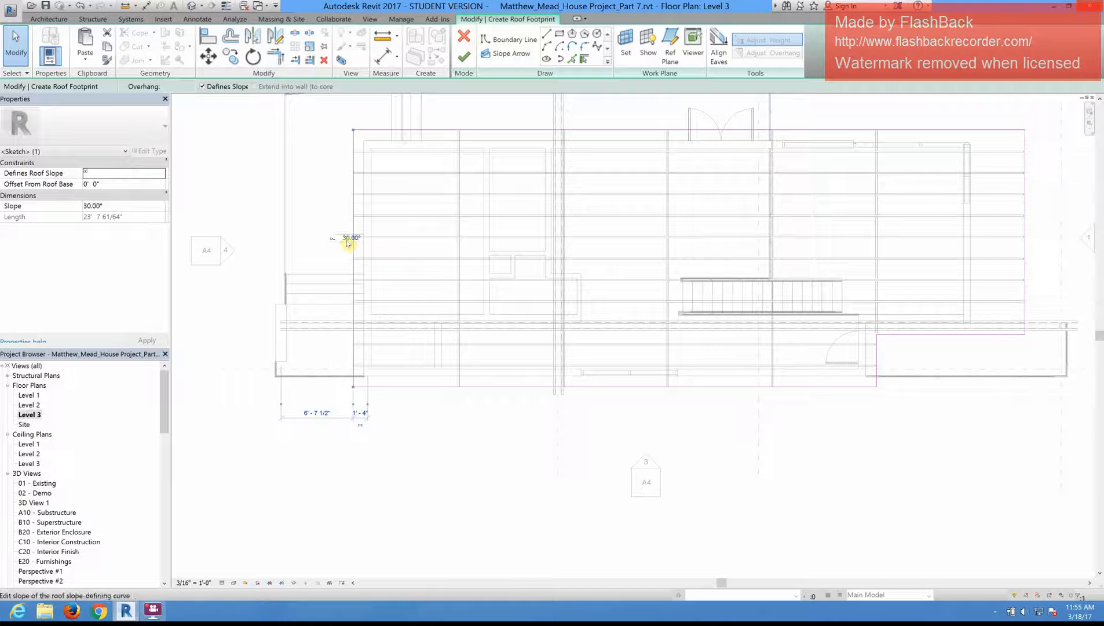
scroll(348, 240, up, 2)
scroll(333, 239, up, 1)
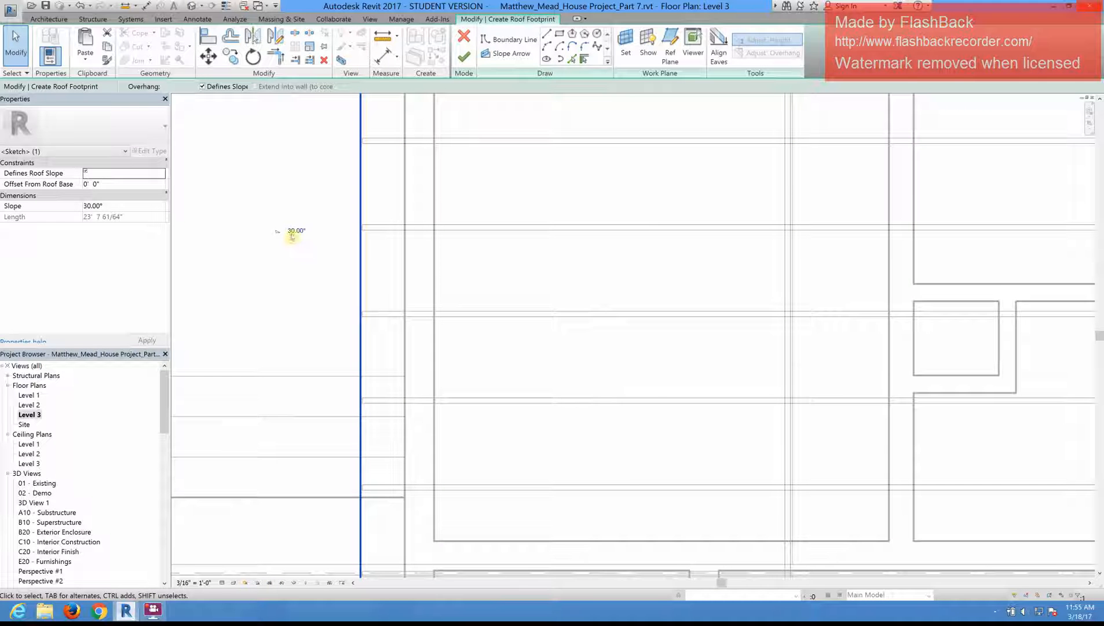
click(296, 231)
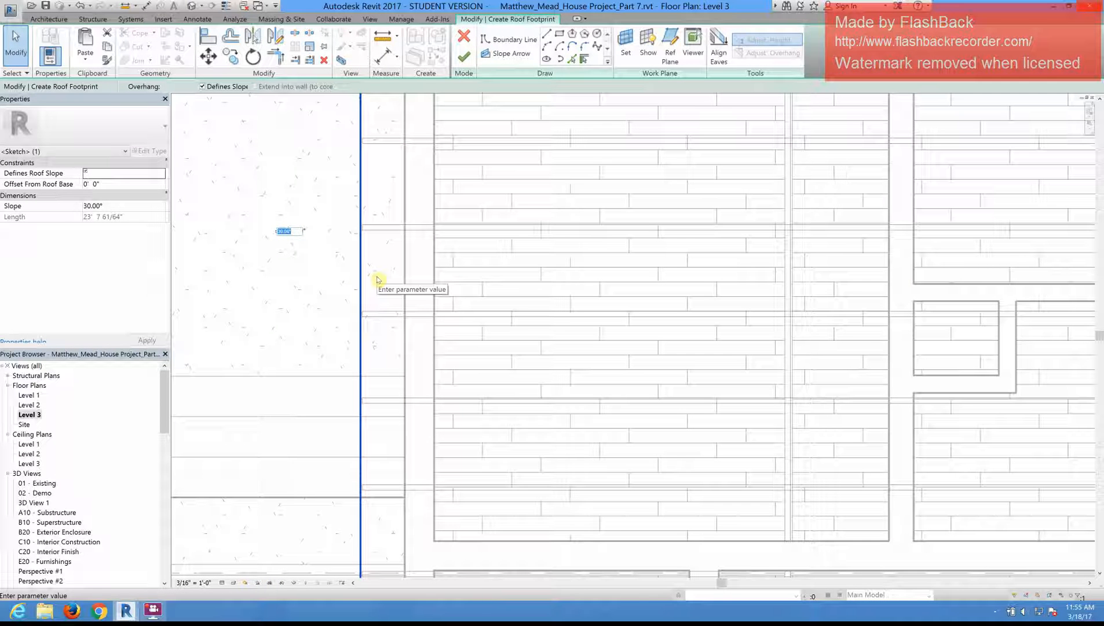
text(3.50)
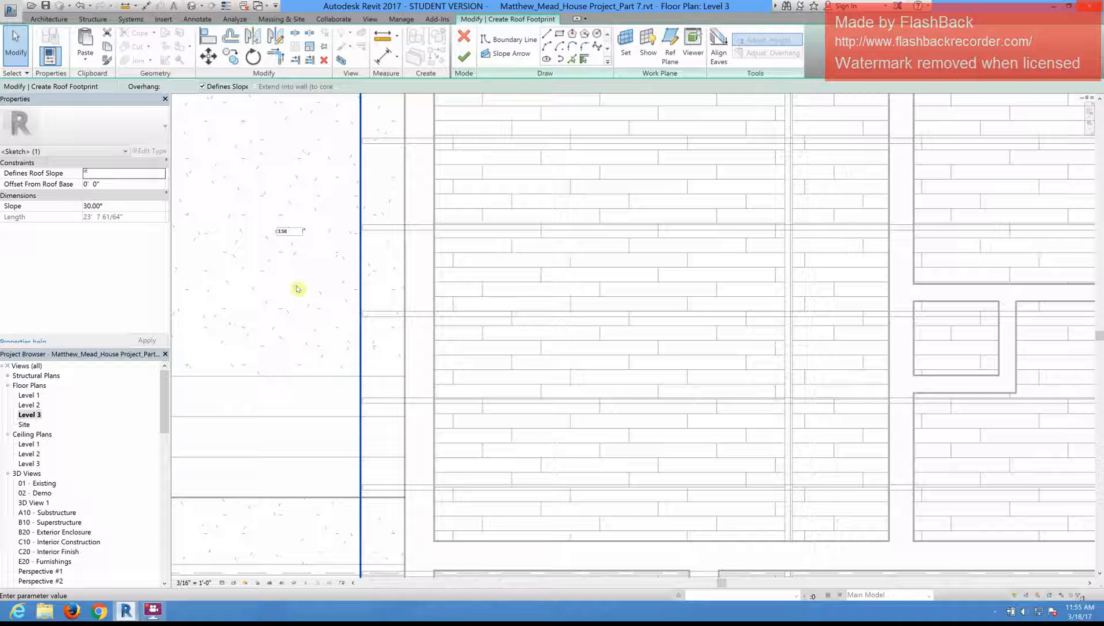
key(Return)
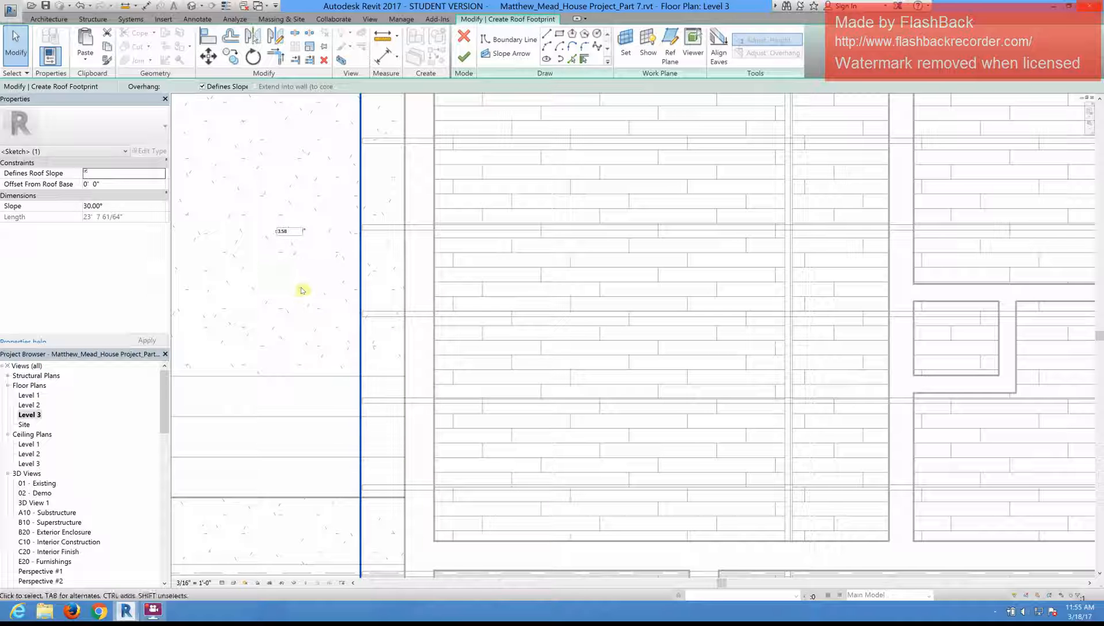
scroll(322, 251, down, 5)
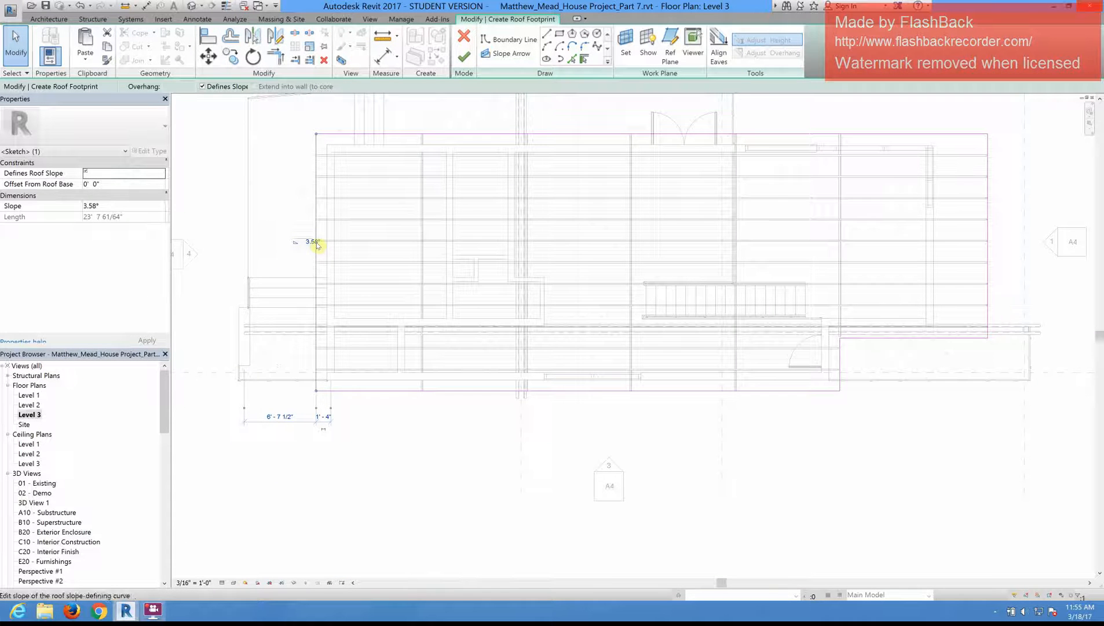
Step: Finish the roof footprint and resolve the curtain wall mullion errors by deleting the affected elements
scroll(309, 239, up, 5)
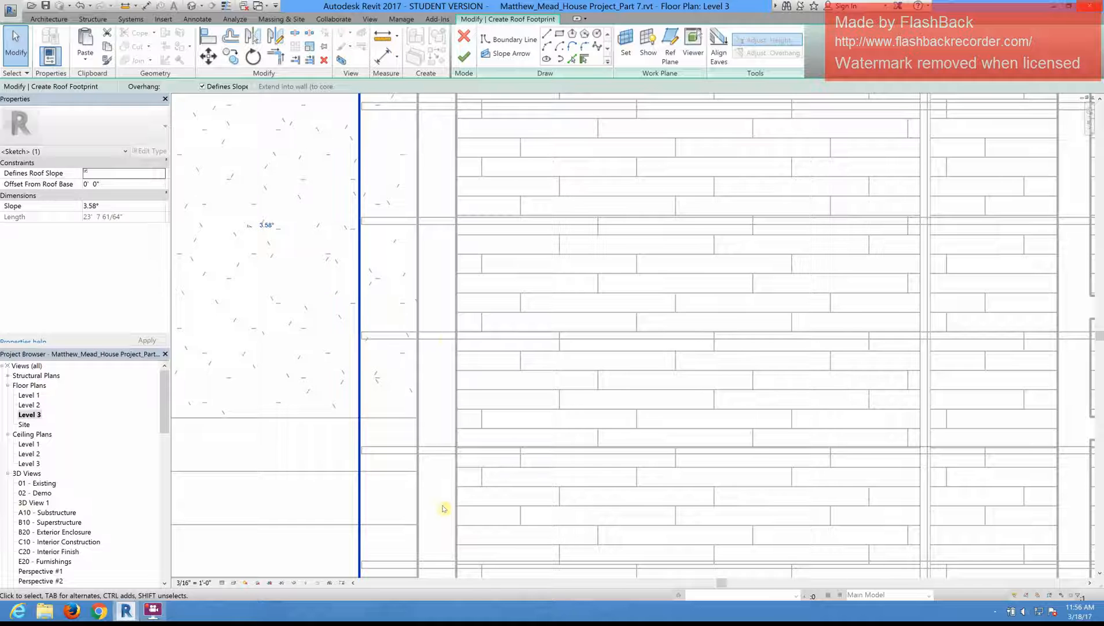
scroll(446, 339, down, 3)
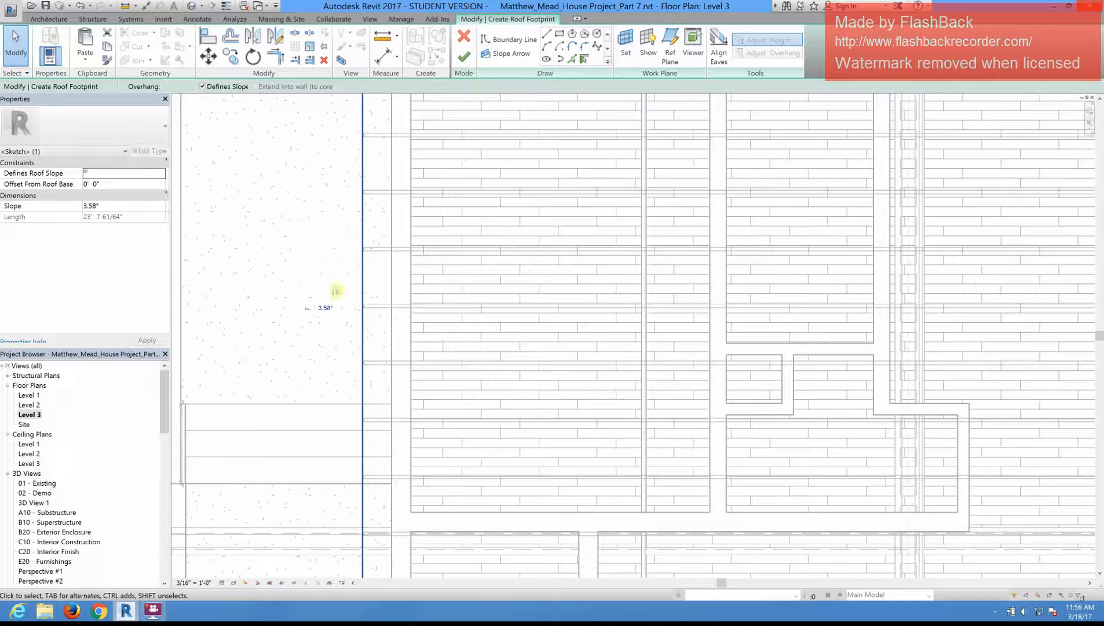
scroll(301, 228, down, 4)
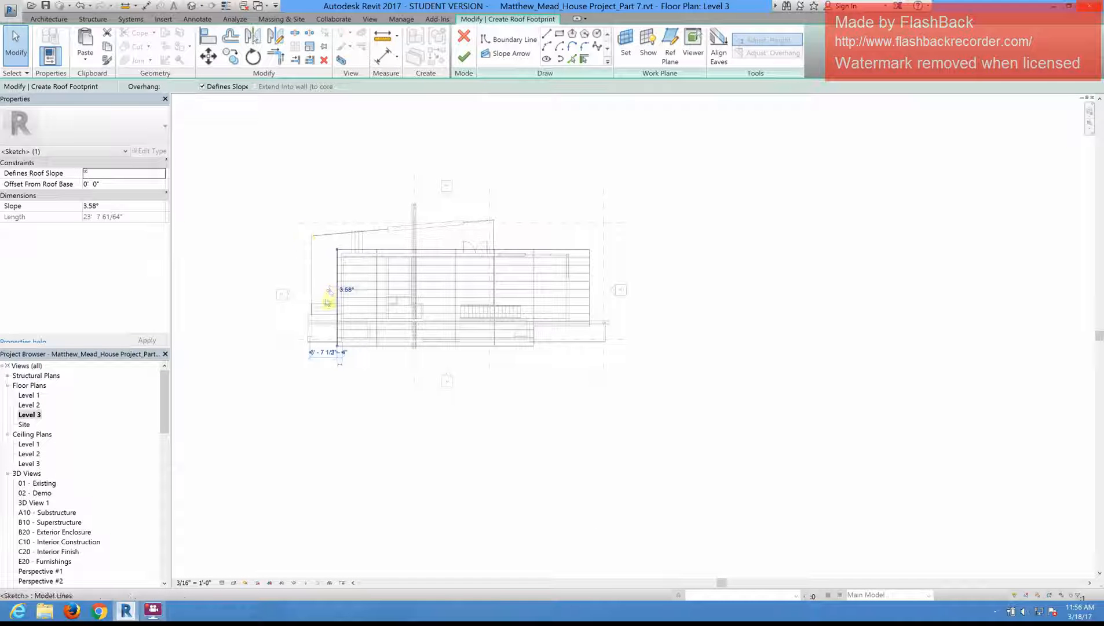
click(464, 56)
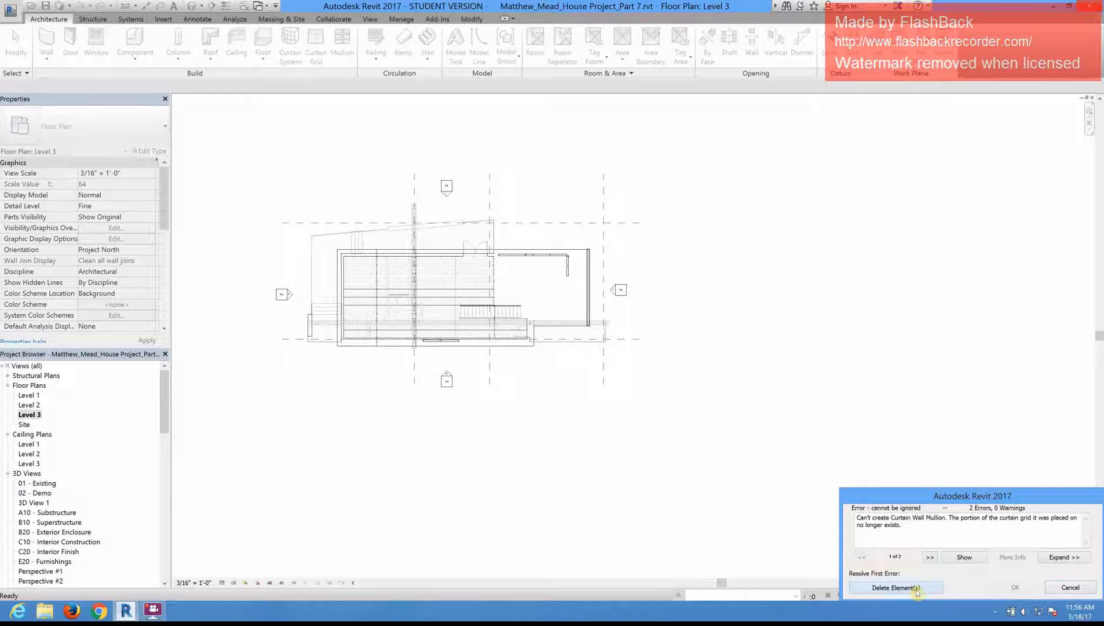
click(921, 588)
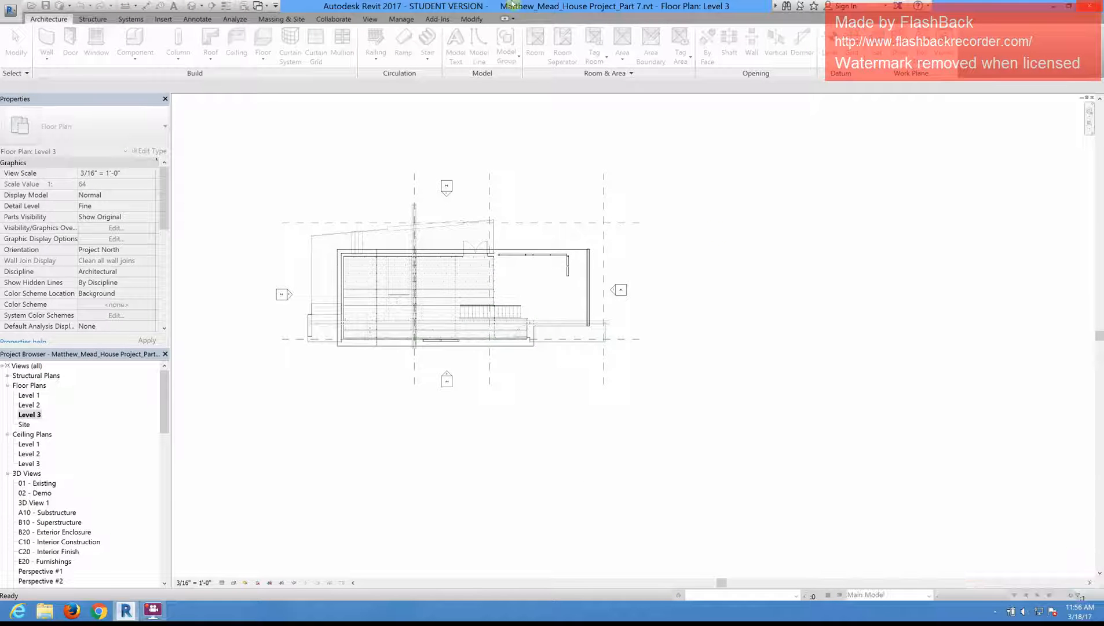
Step: Open the default 3D view and examine how the roof sits on the beam framing and the walls
click(409, 149)
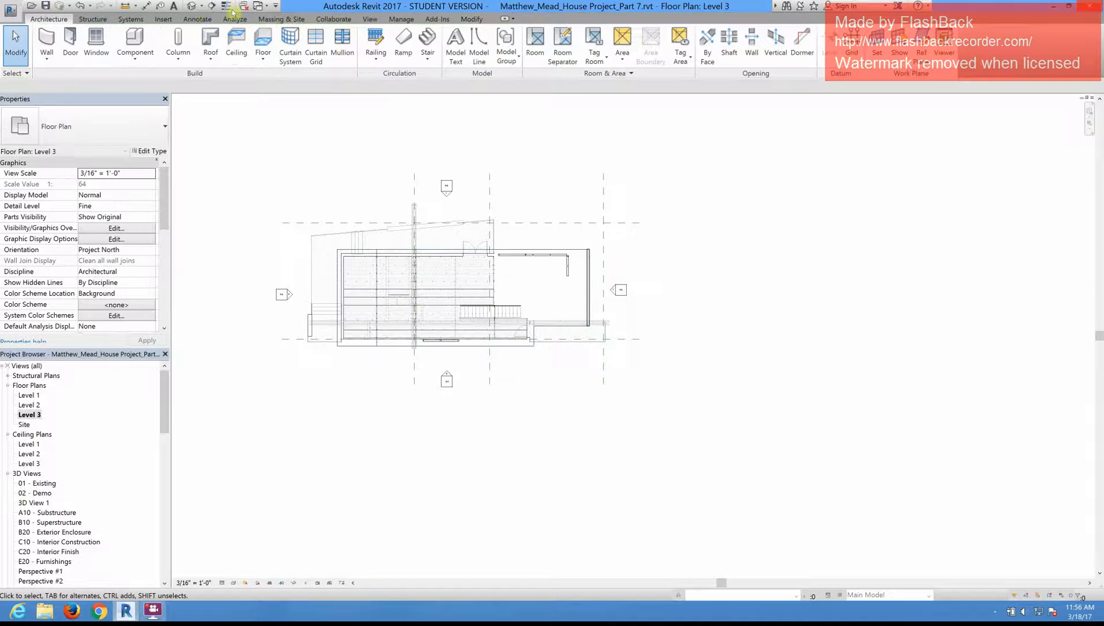
click(193, 6)
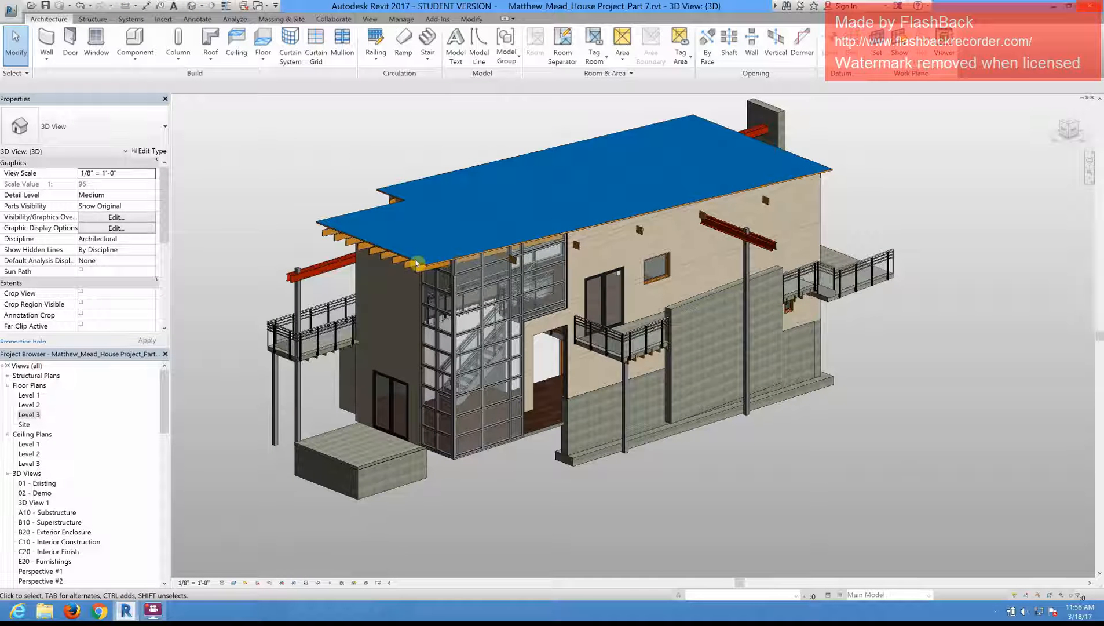
scroll(416, 261, up, 1)
scroll(417, 264, up, 3)
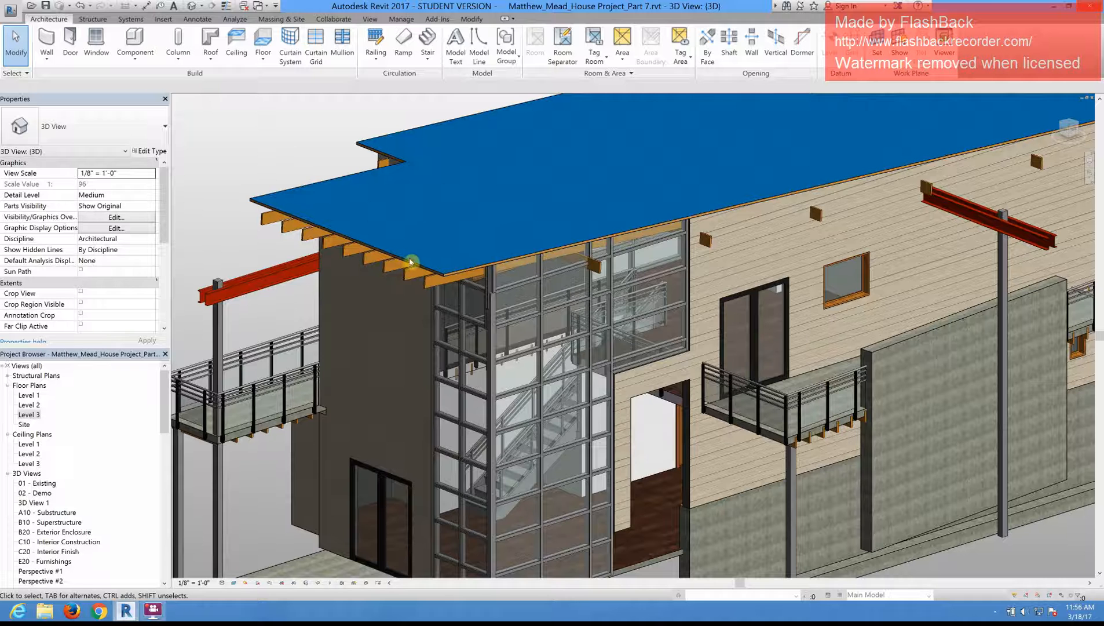
scroll(411, 264, down, 5)
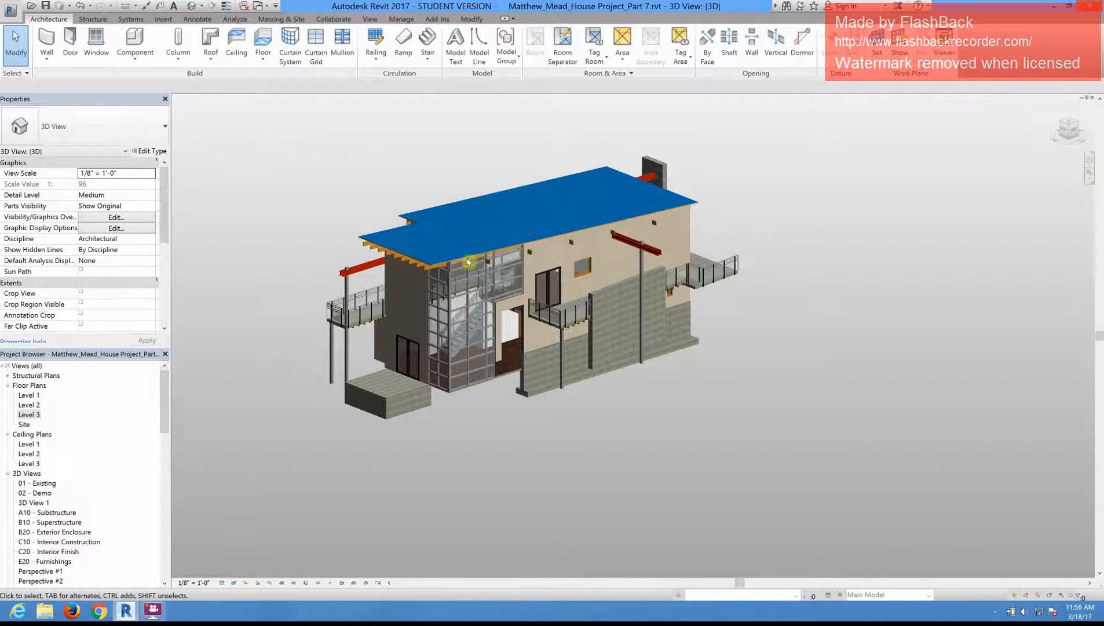
scroll(461, 249, up, 2)
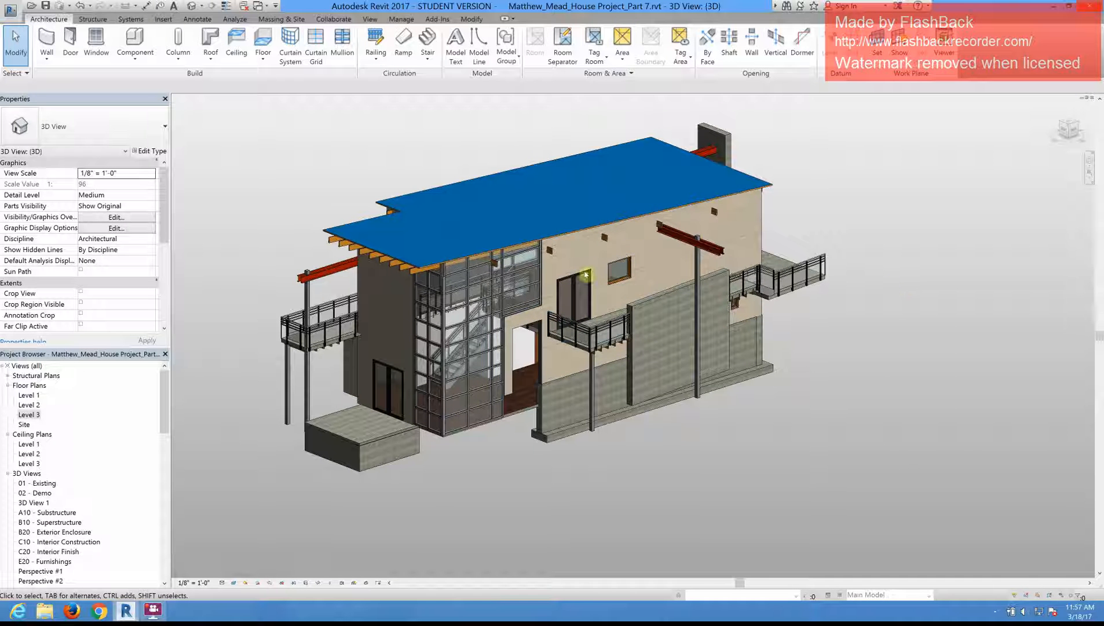
scroll(573, 275, up, 1)
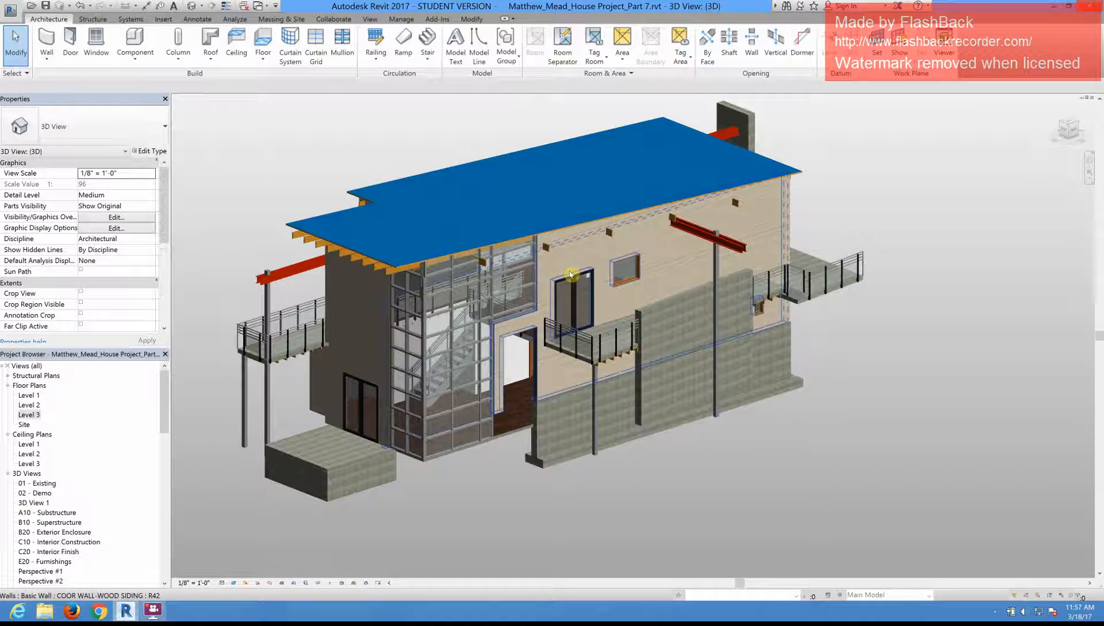
scroll(570, 274, up, 1)
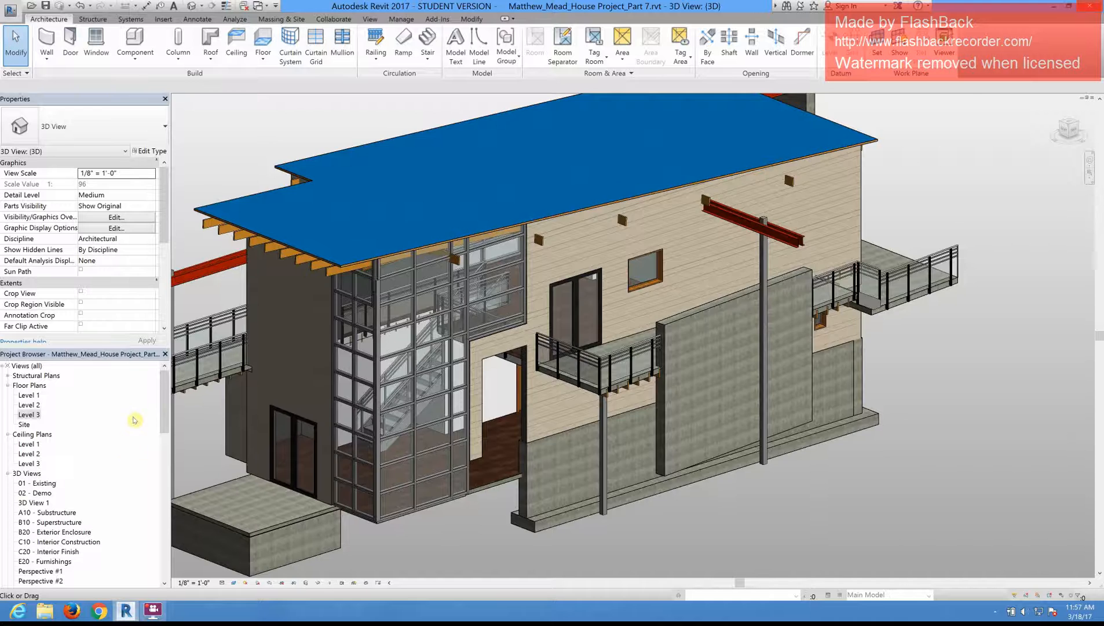
scroll(172, 404, down, 3)
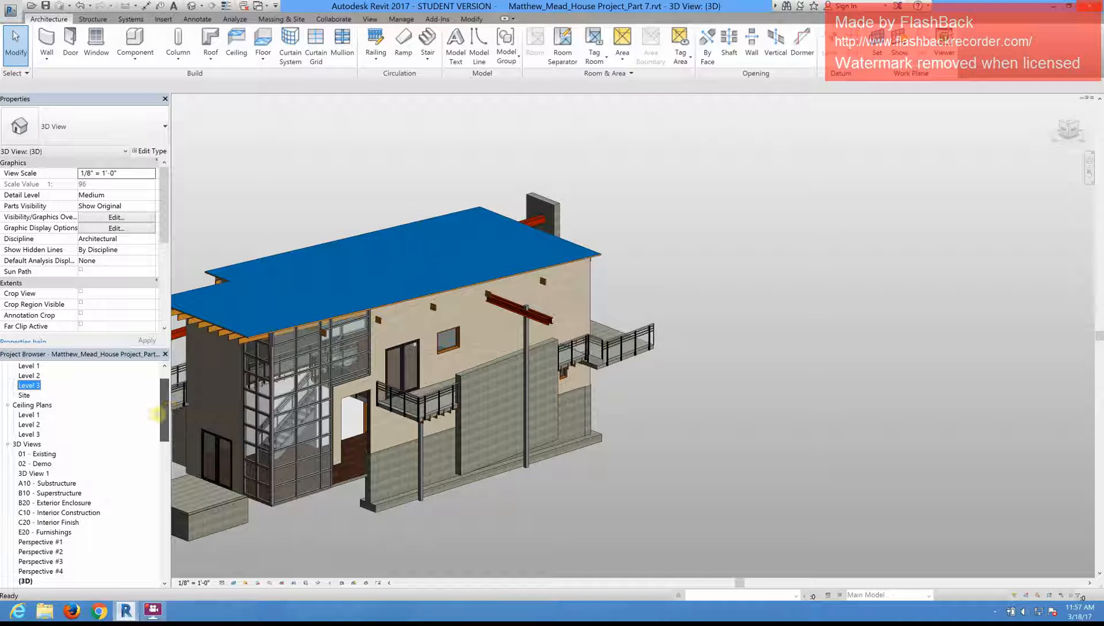
Step: Open the North- Working elevation and undo the attachment of the walls to the roof
click(28, 414)
scroll(43, 458, down, 1)
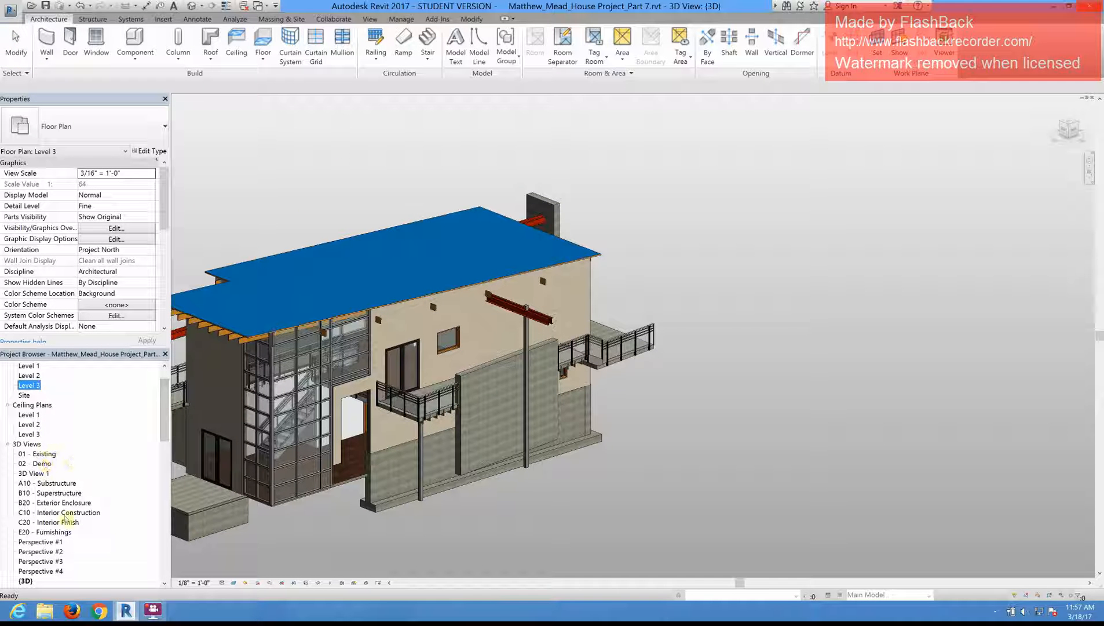
scroll(54, 498, down, 5)
double_click(37, 483)
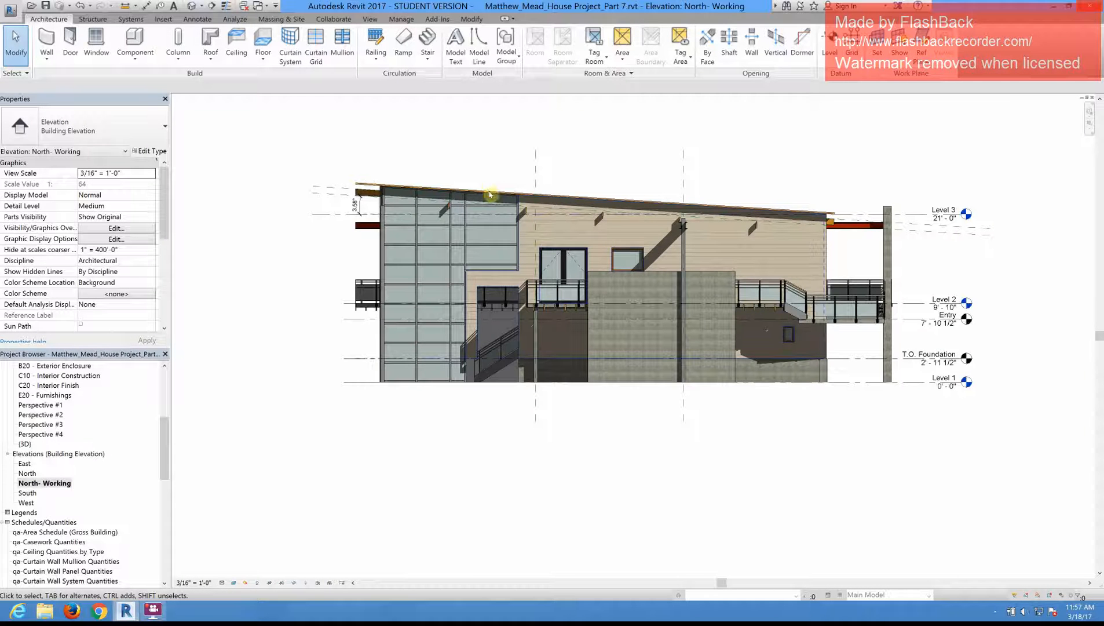
scroll(488, 186, up, 4)
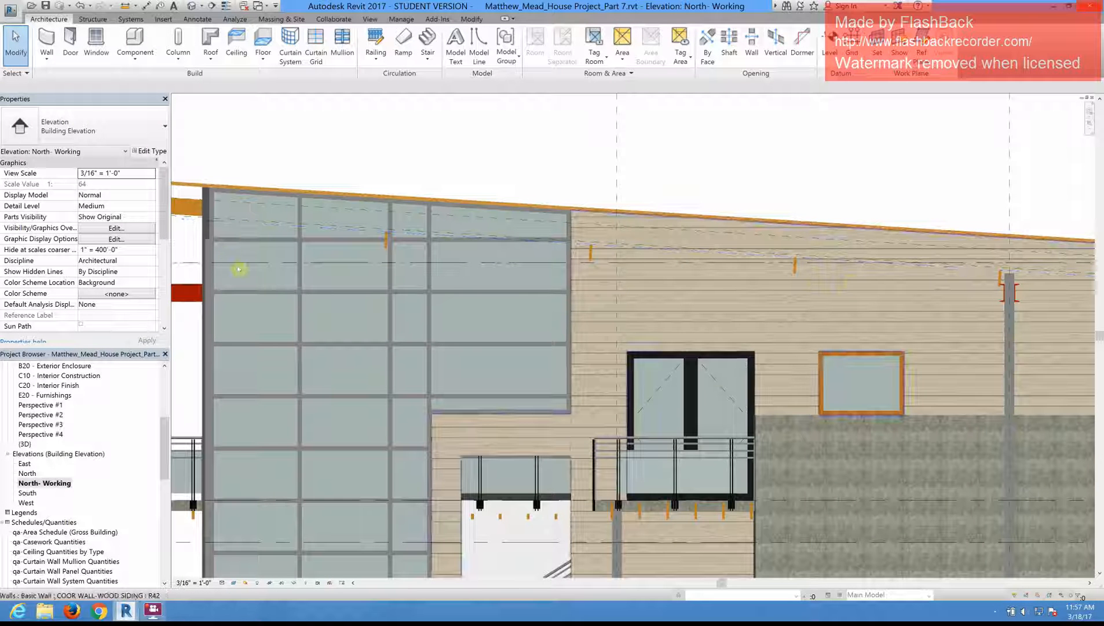
scroll(663, 287, down, 1)
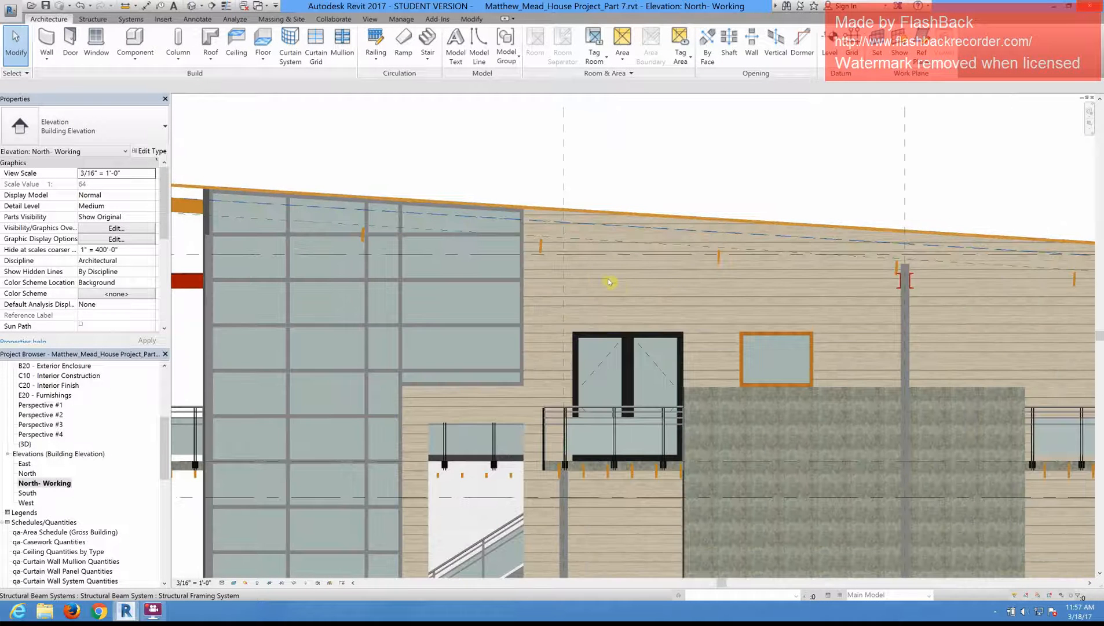
scroll(579, 267, down, 1)
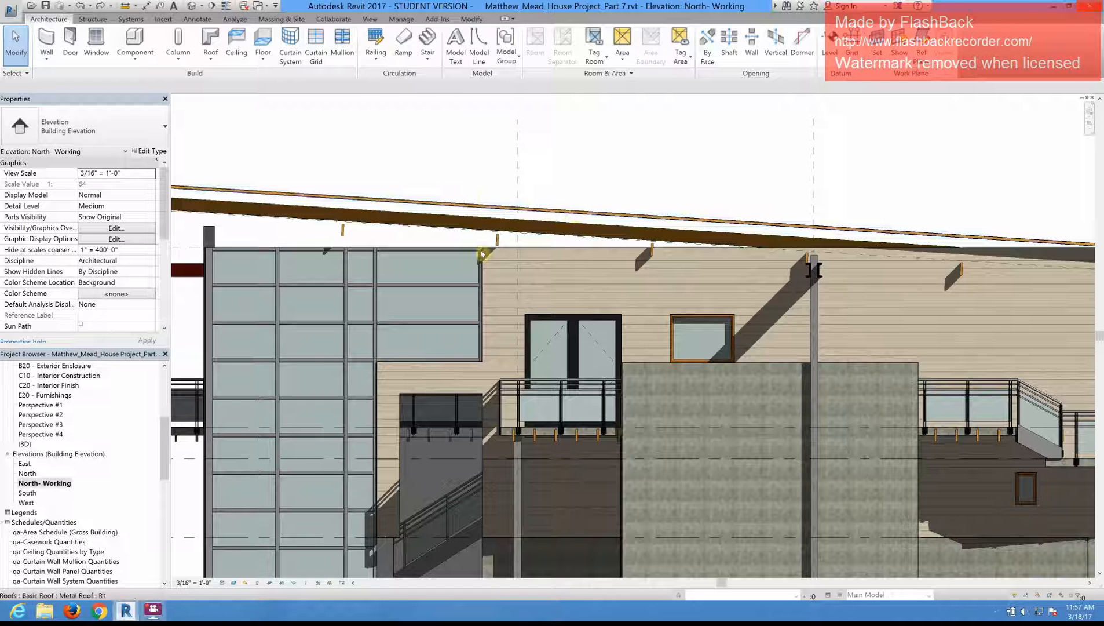
Step: Move the metal roof about 7 inches down, perpendicular to its slope, so its underside rests on top of the framing beams
scroll(515, 241, down, 2)
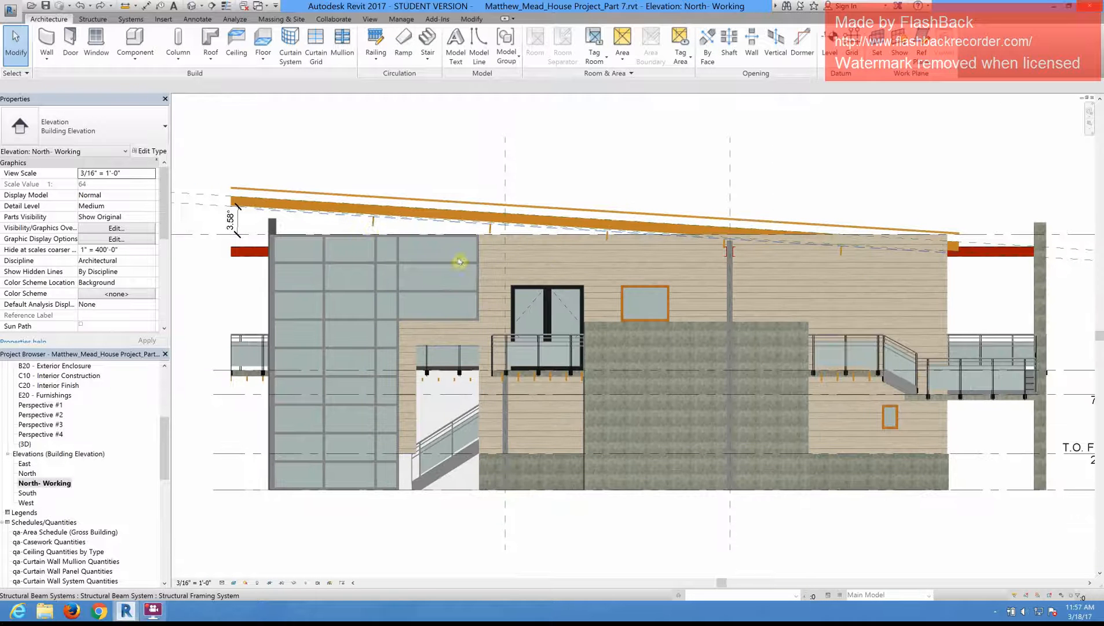
scroll(454, 188, up, 1)
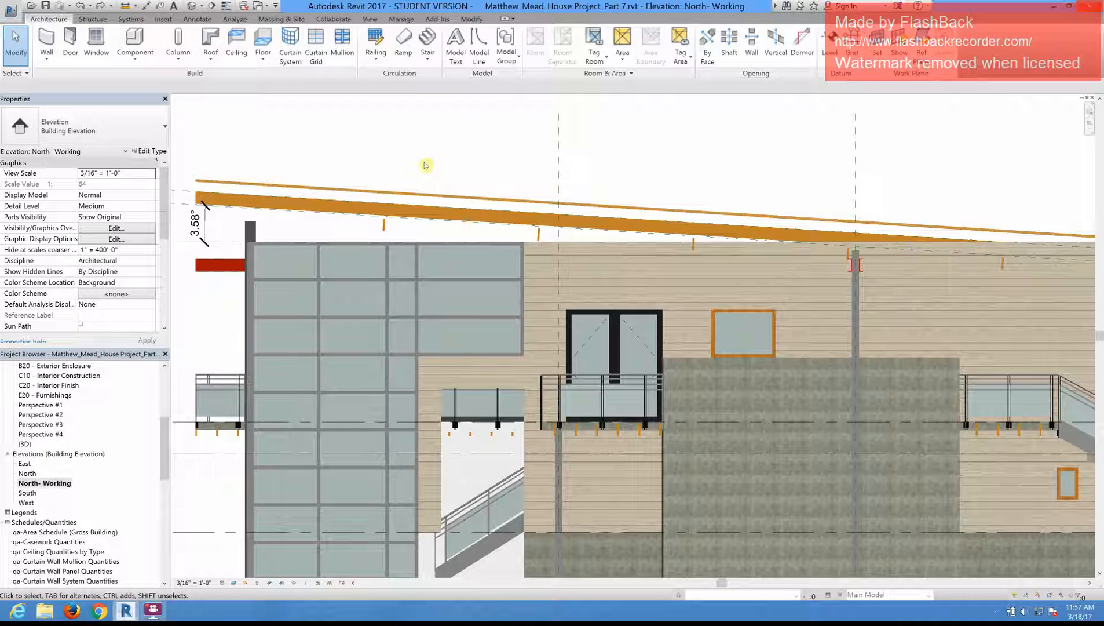
click(460, 200)
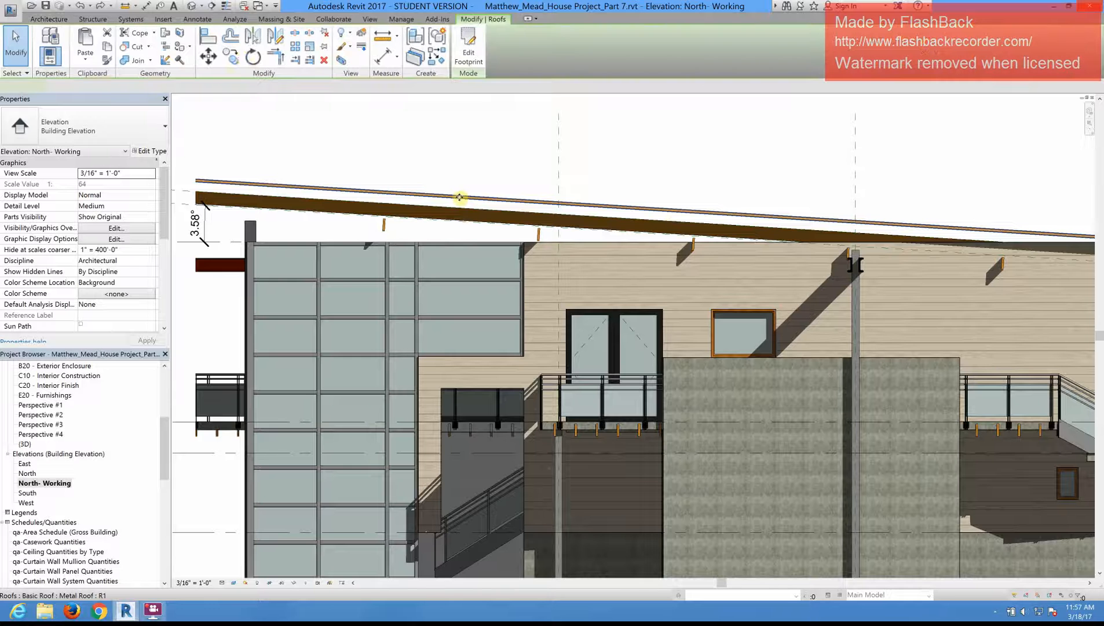
click(210, 56)
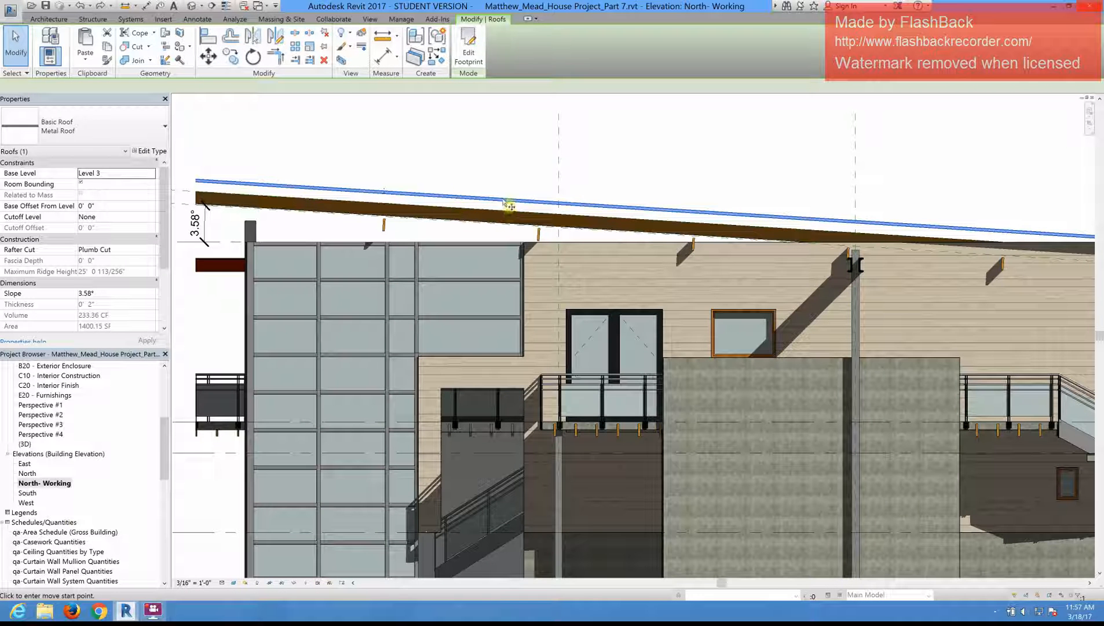
scroll(509, 205, up, 4)
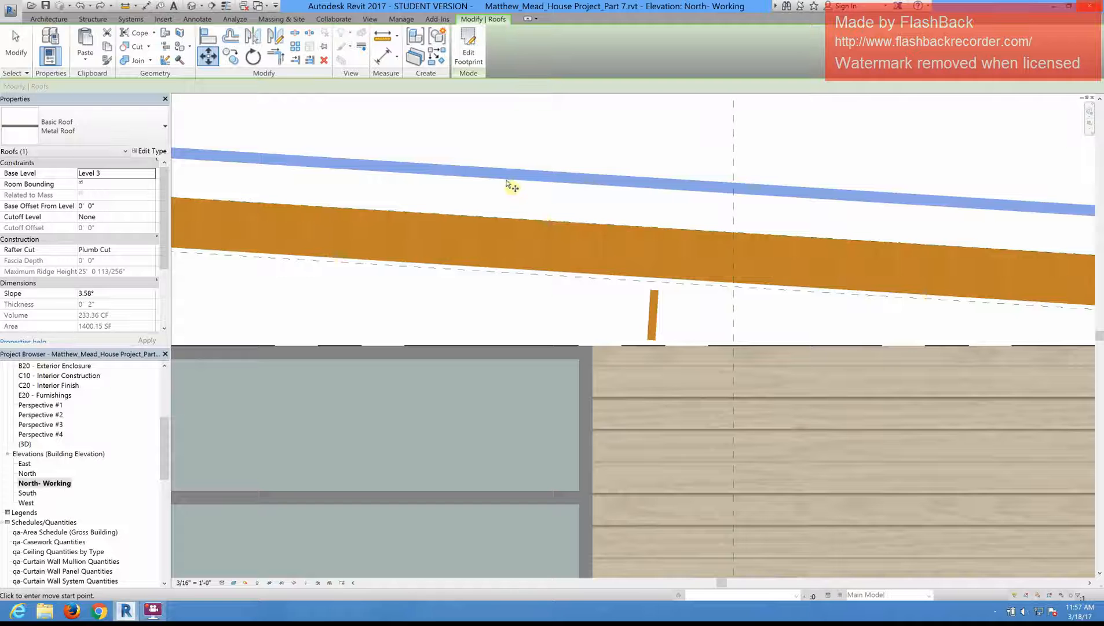
click(510, 185)
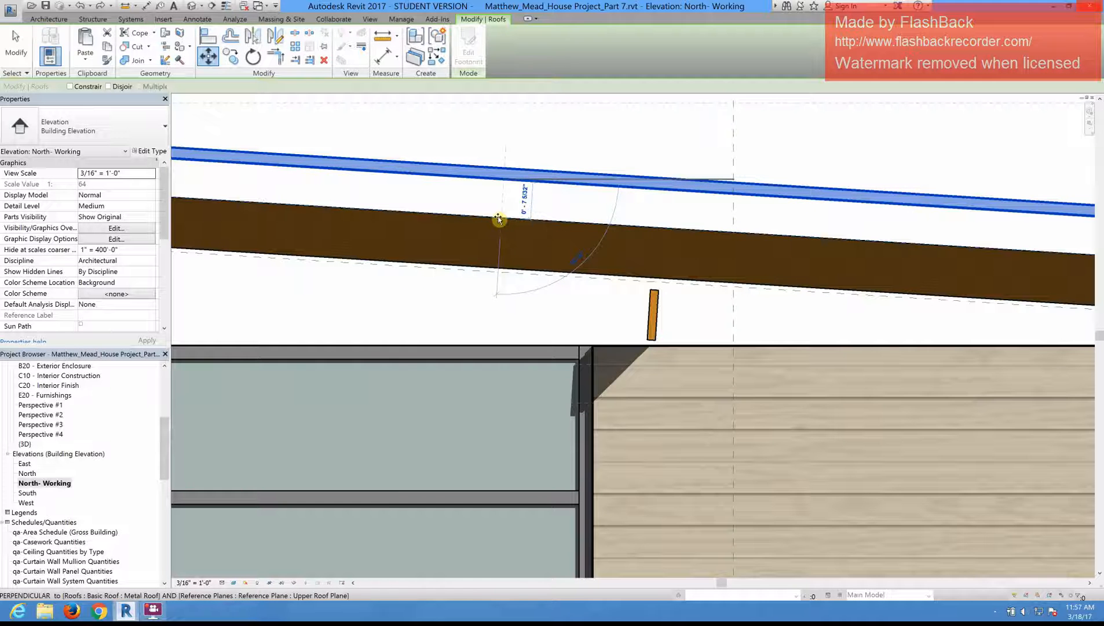
click(505, 234)
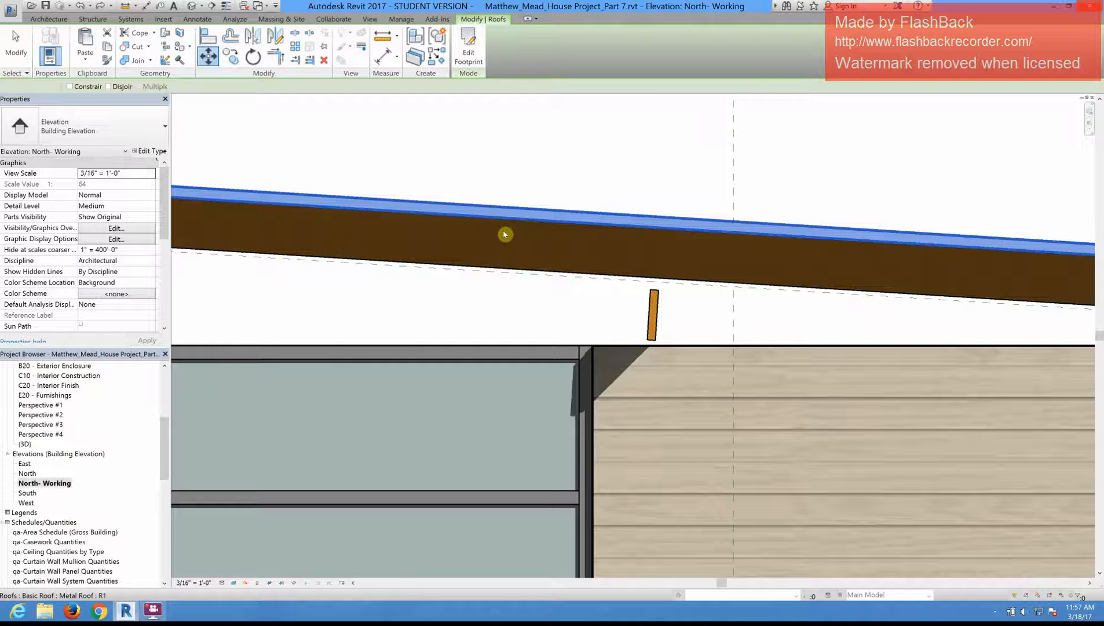
scroll(544, 168, down, 6)
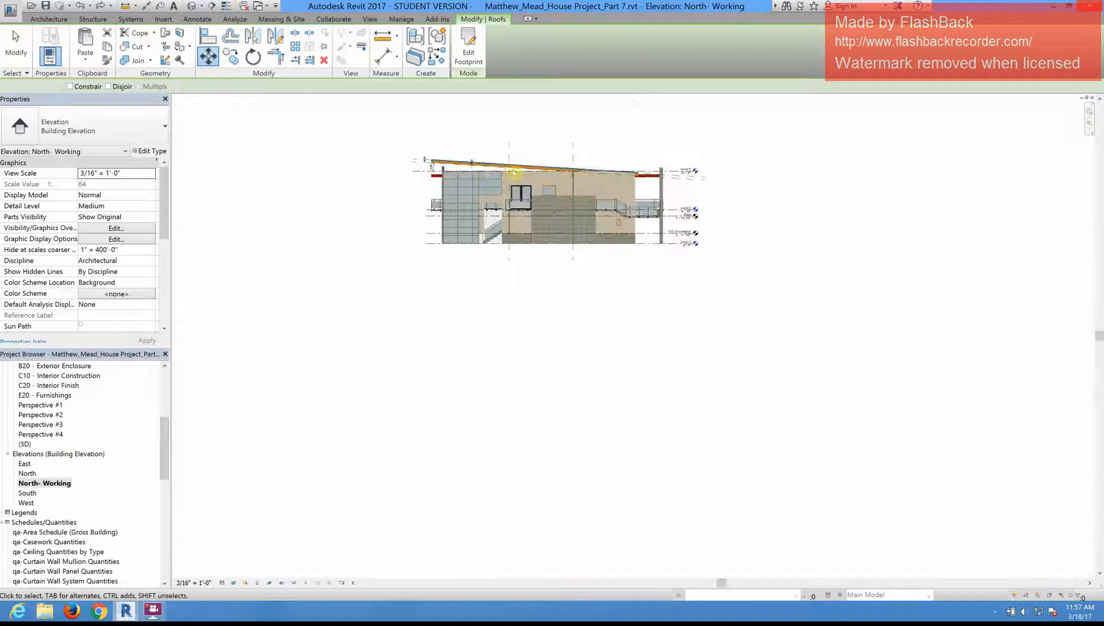
scroll(493, 171, up, 1)
scroll(480, 170, up, 4)
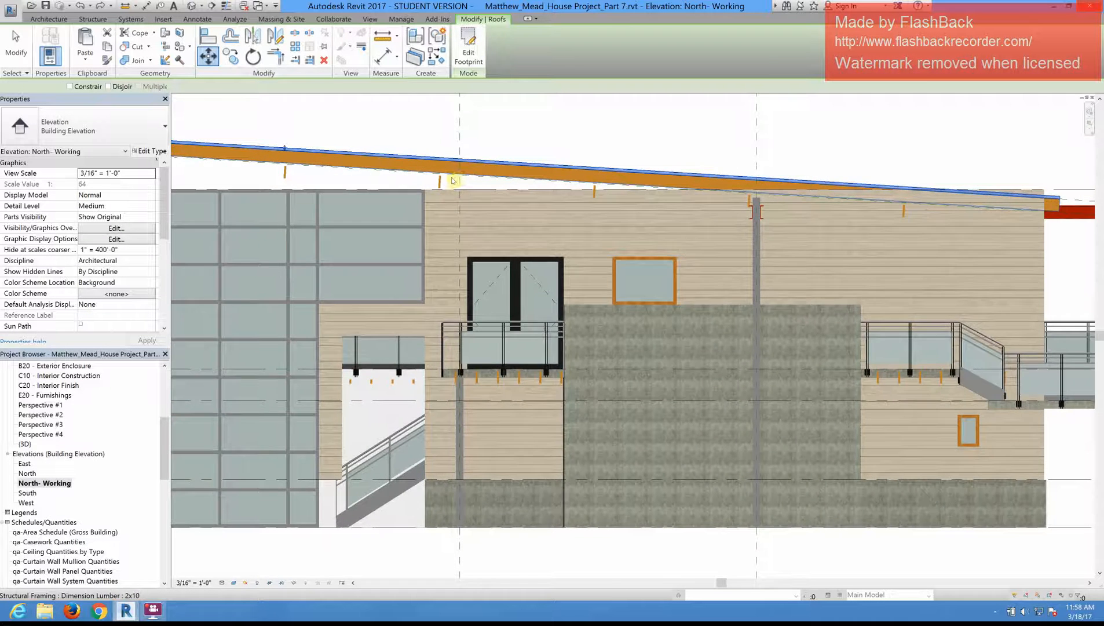
Step: Leave the Move command and examine how the roof and its framing beams sit above the wall tops in the North- Working elevation
scroll(440, 181, up, 1)
scroll(445, 180, up, 1)
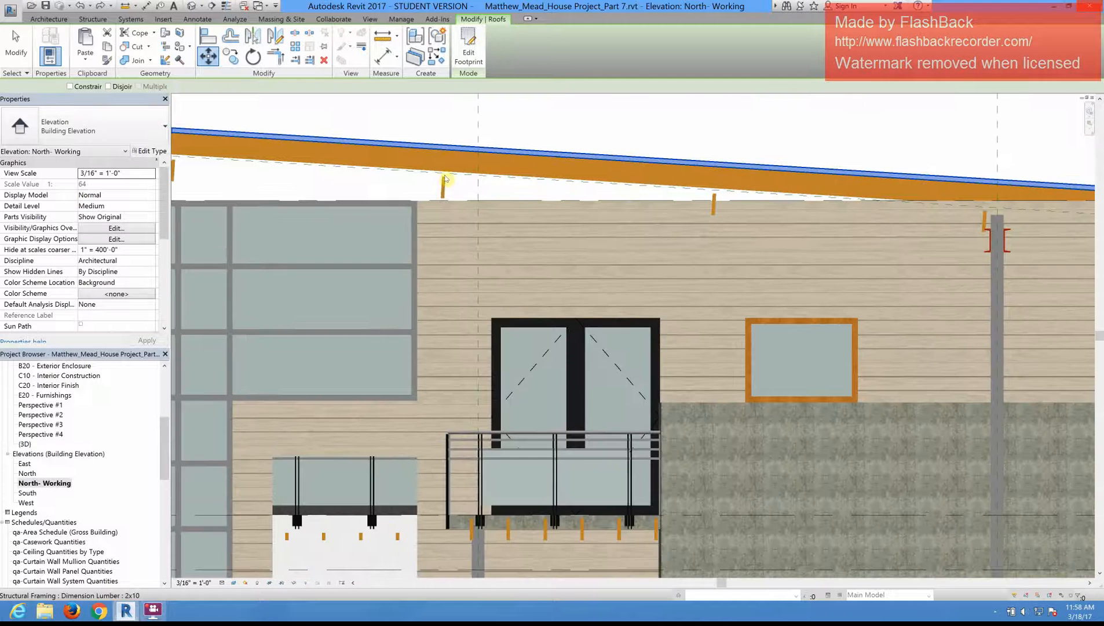
scroll(446, 181, up, 2)
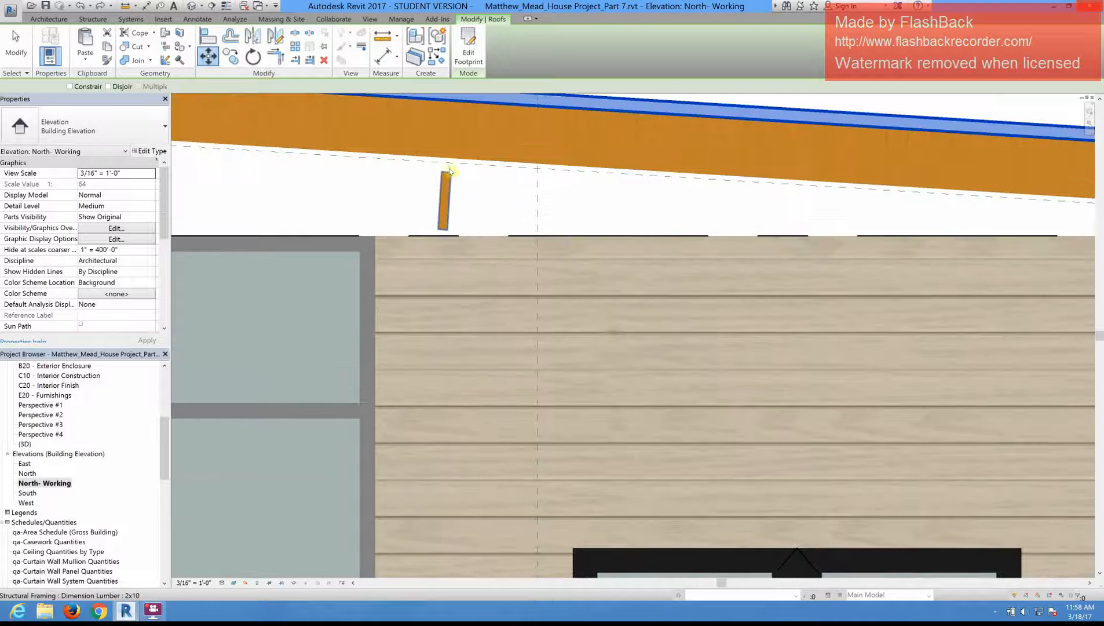
click(554, 194)
key(Escape)
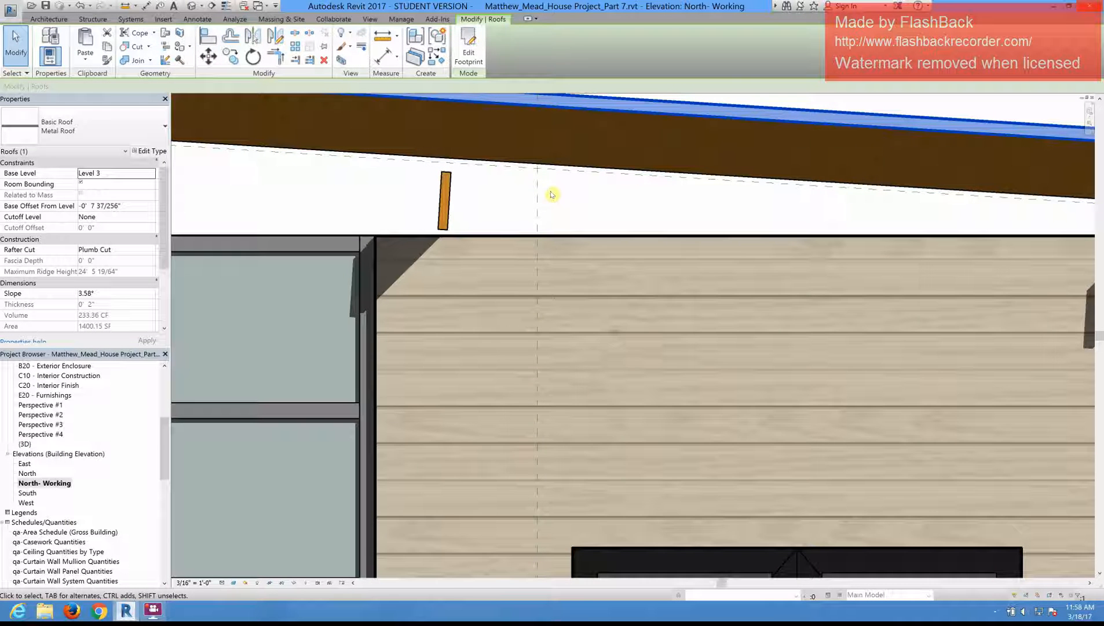
scroll(565, 188, down, 1)
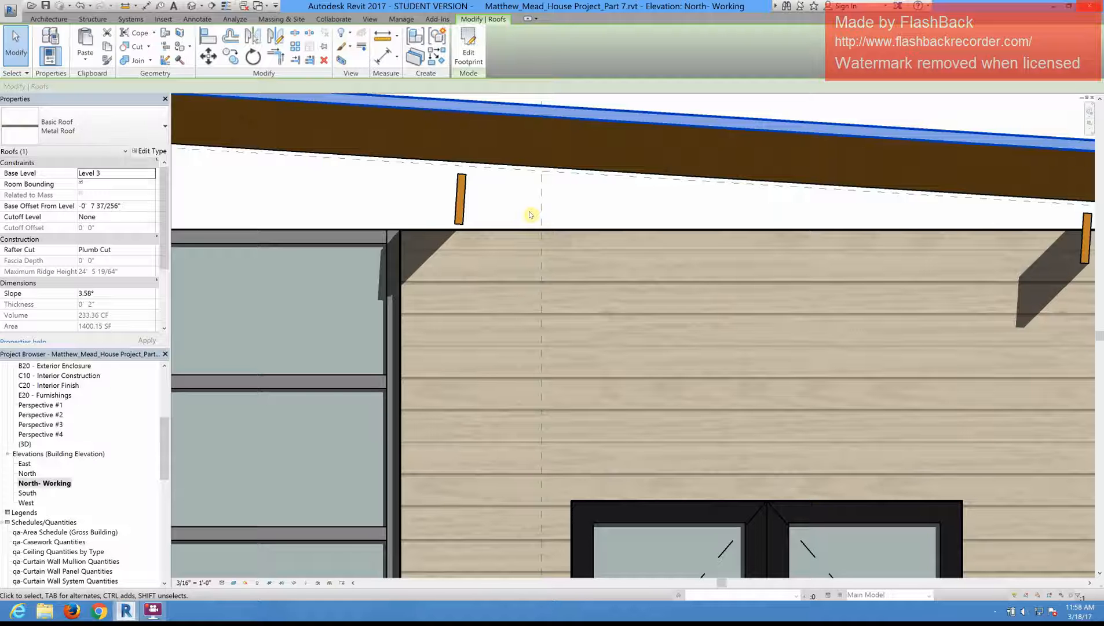
click(48, 19)
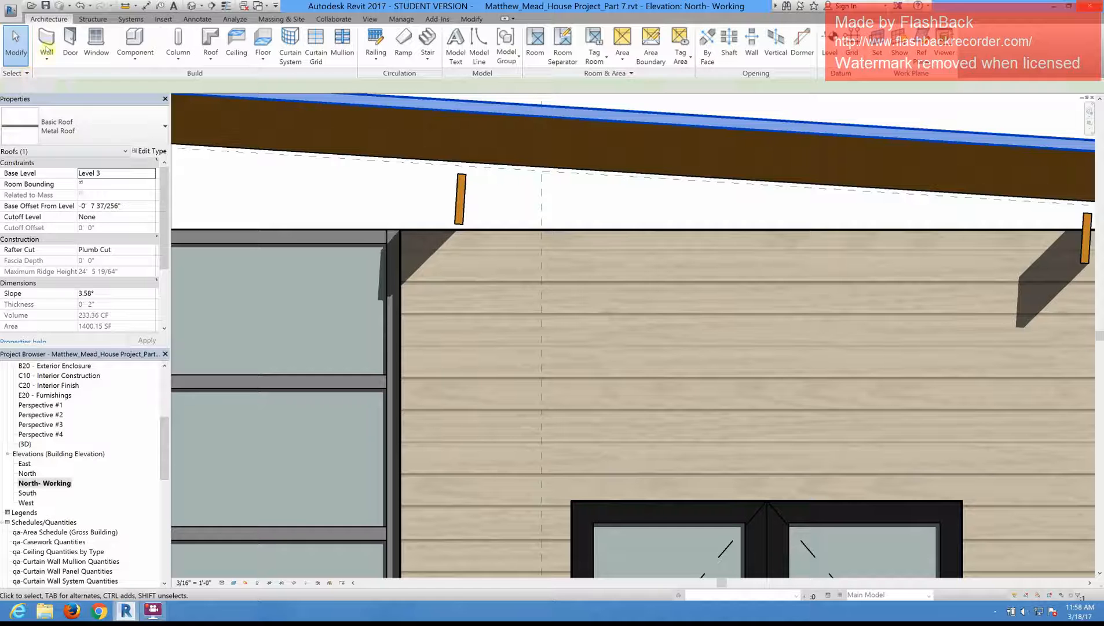
key(Escape)
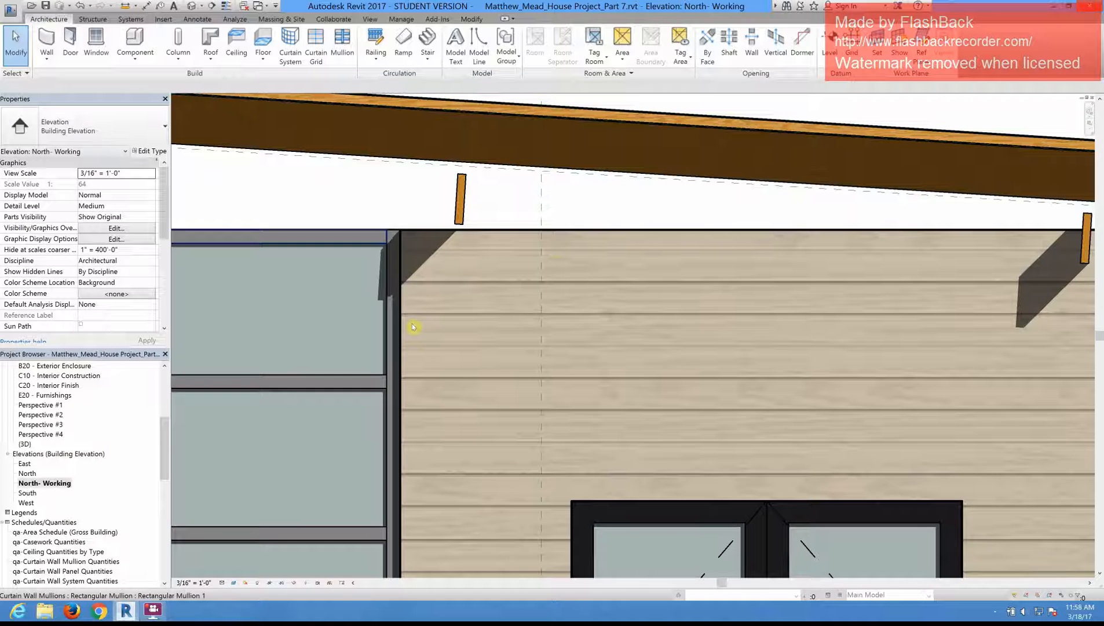
scroll(412, 323, down, 1)
scroll(534, 225, down, 4)
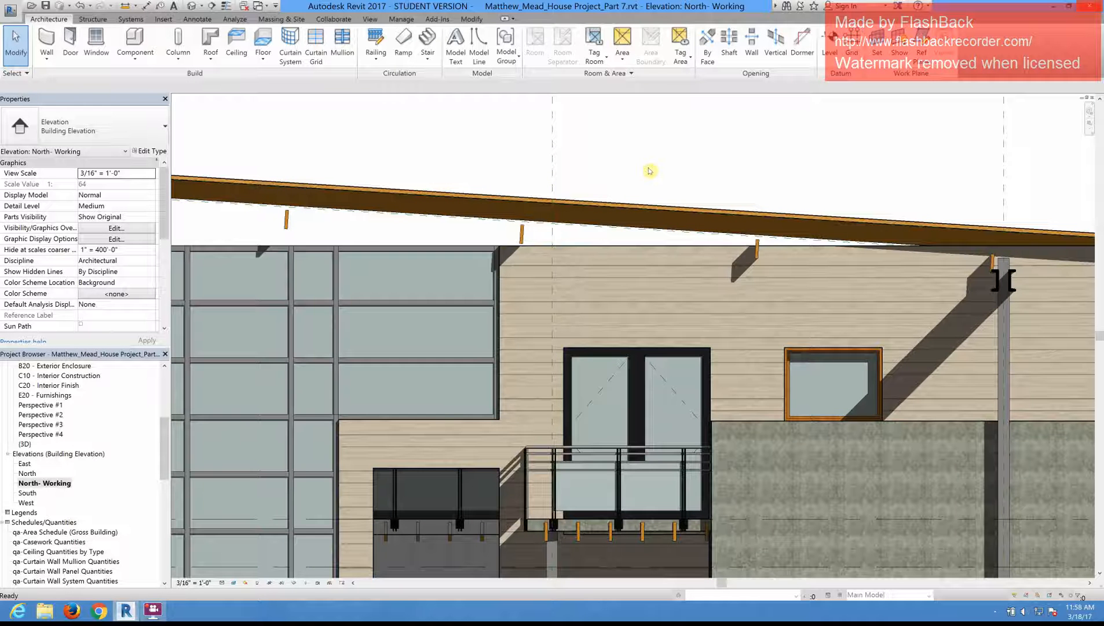
Step: Select the wood siding wall, save the project and open the default 3D view
click(573, 249)
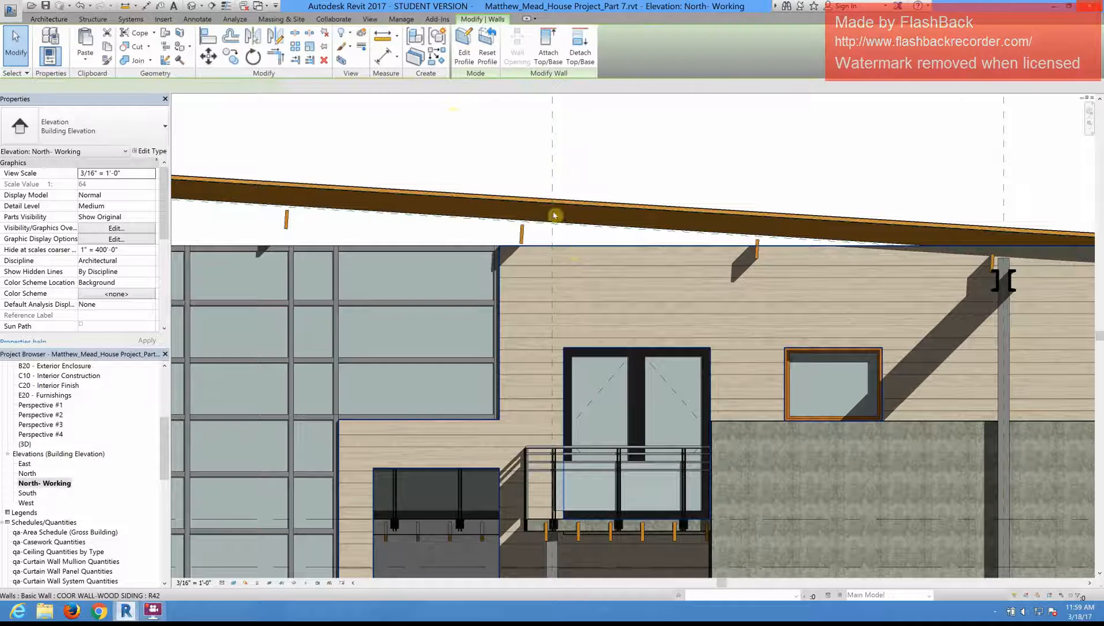
middle_drag(468, 164, 490, 185)
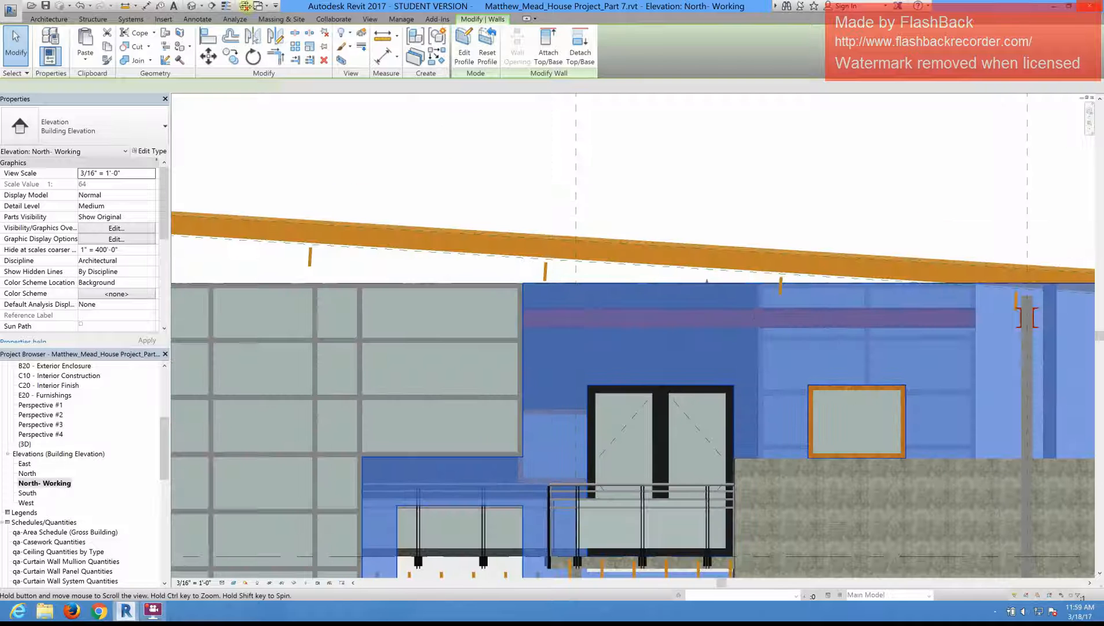
click(191, 7)
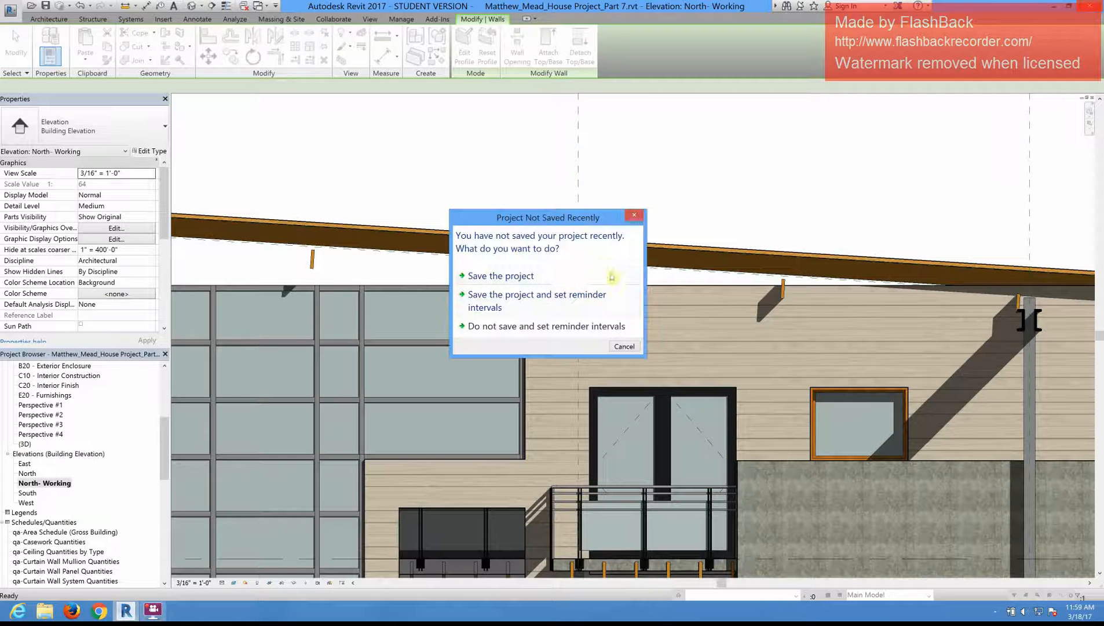
click(573, 276)
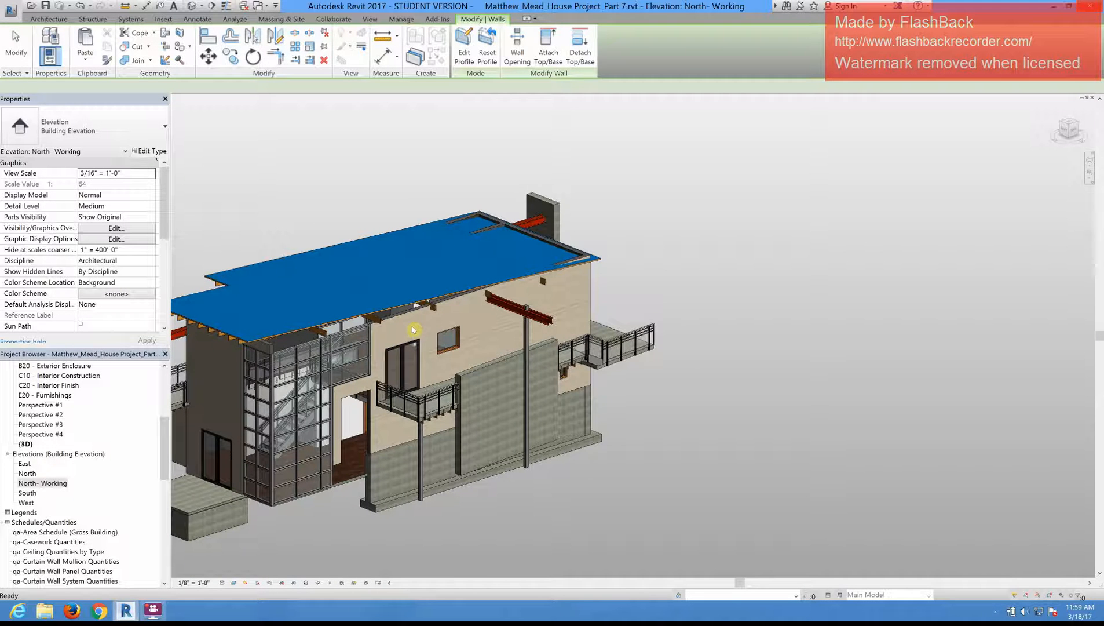
Step: Attach the top of the long wood siding wall on the north side to the underside of the metal roof
scroll(413, 333, up, 1)
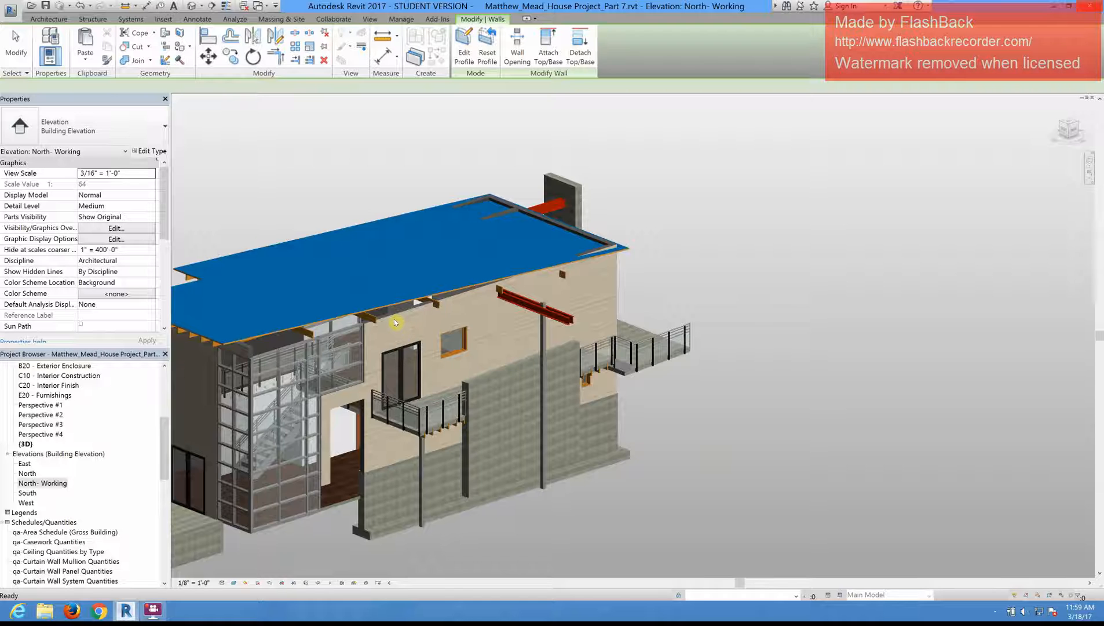
scroll(394, 318, up, 2)
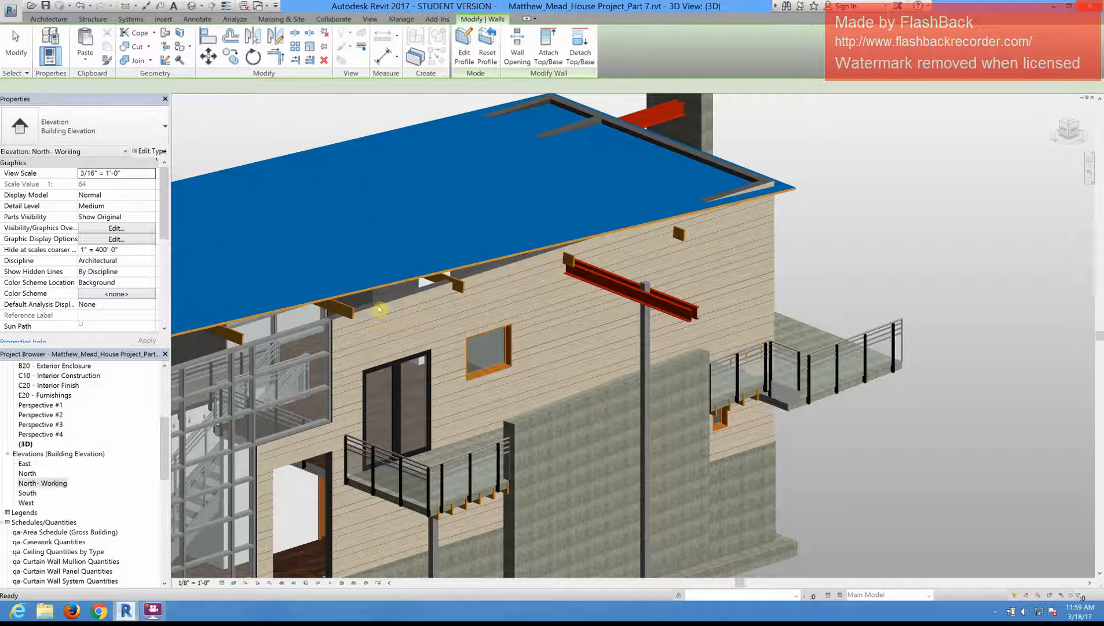
click(378, 305)
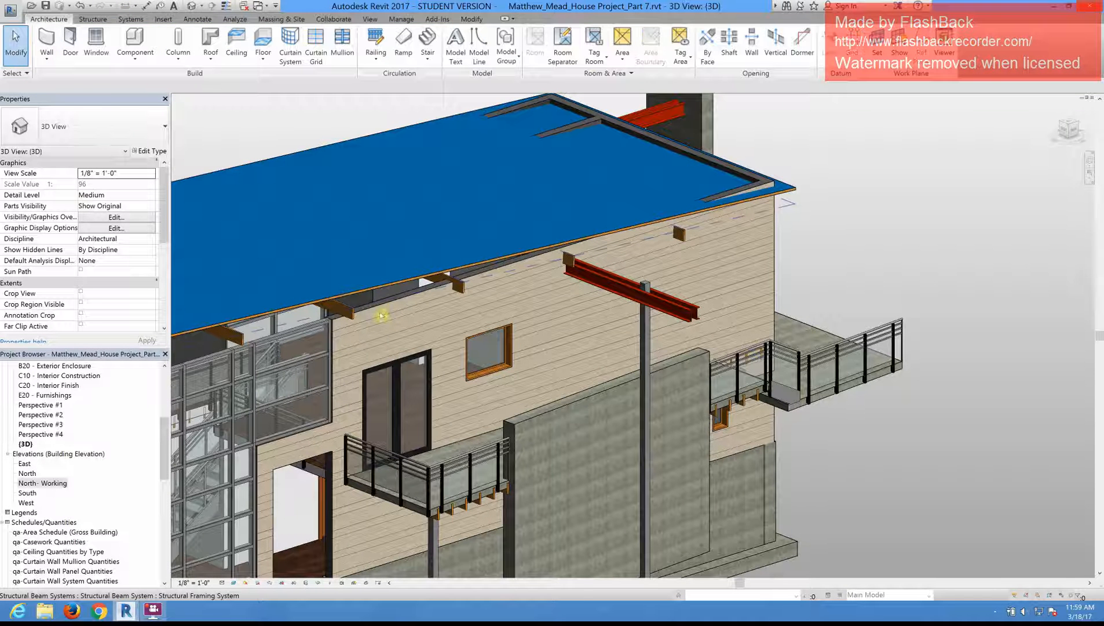
click(522, 329)
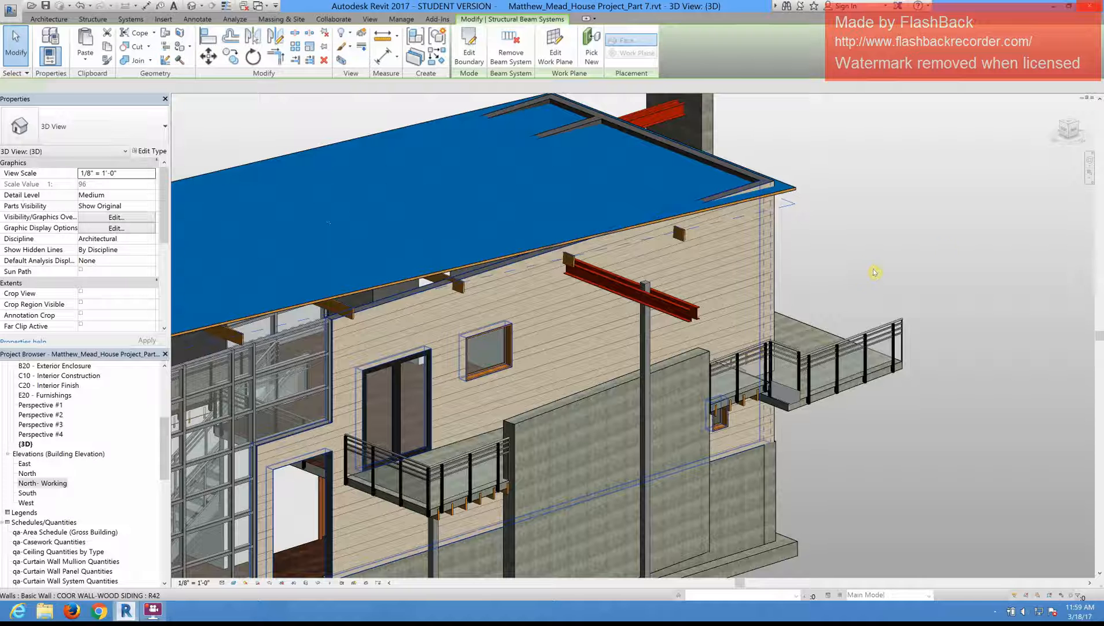
click(929, 239)
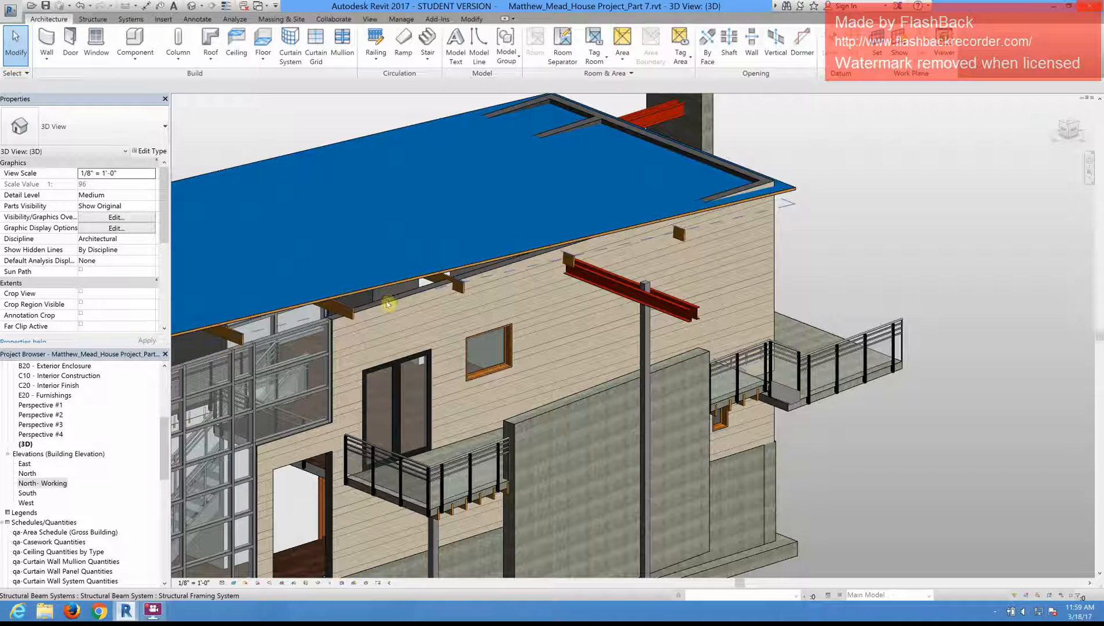
scroll(392, 301, up, 3)
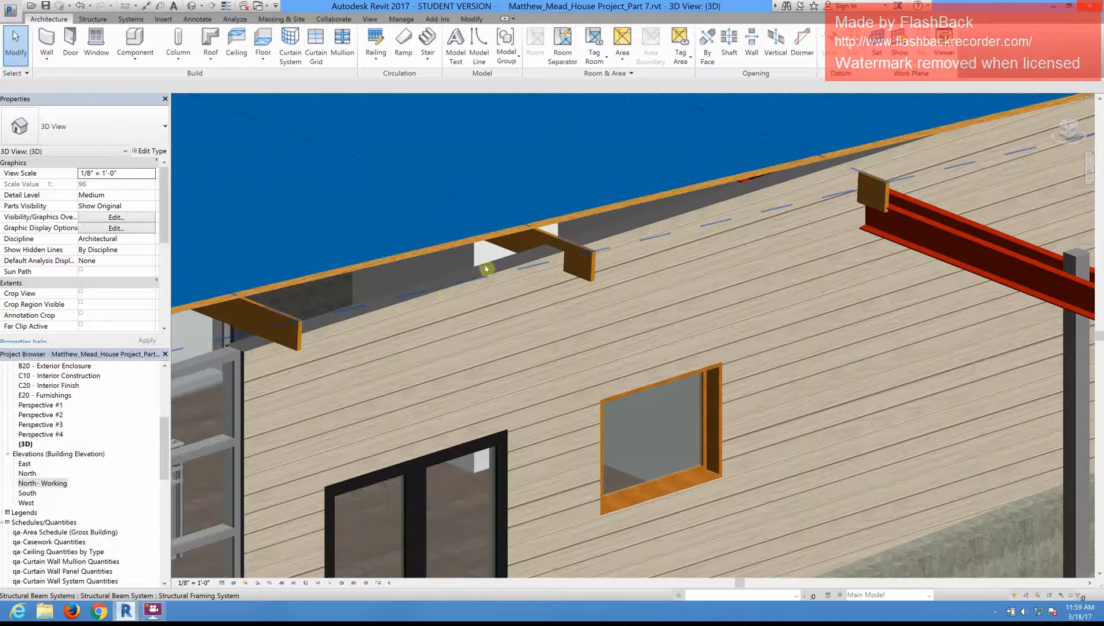
click(541, 260)
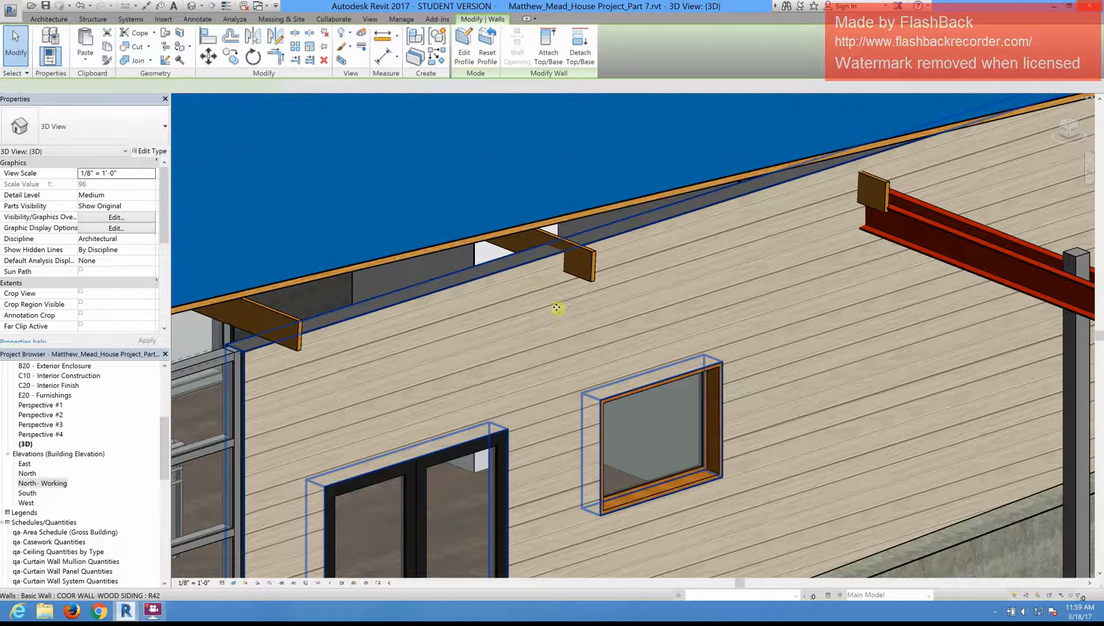
scroll(581, 313, down, 5)
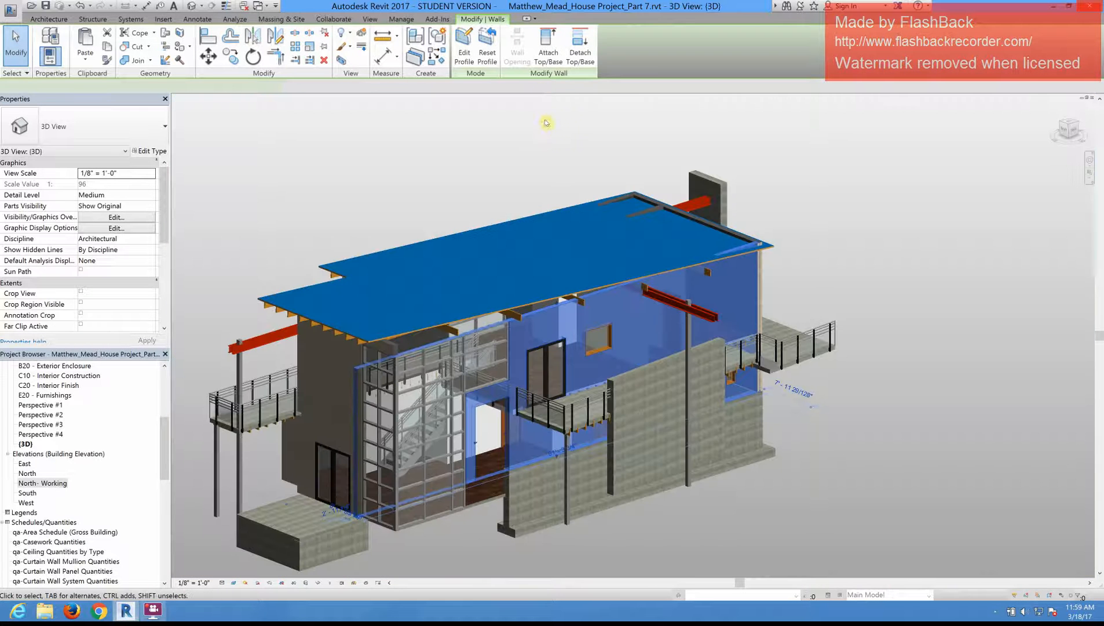
click(549, 55)
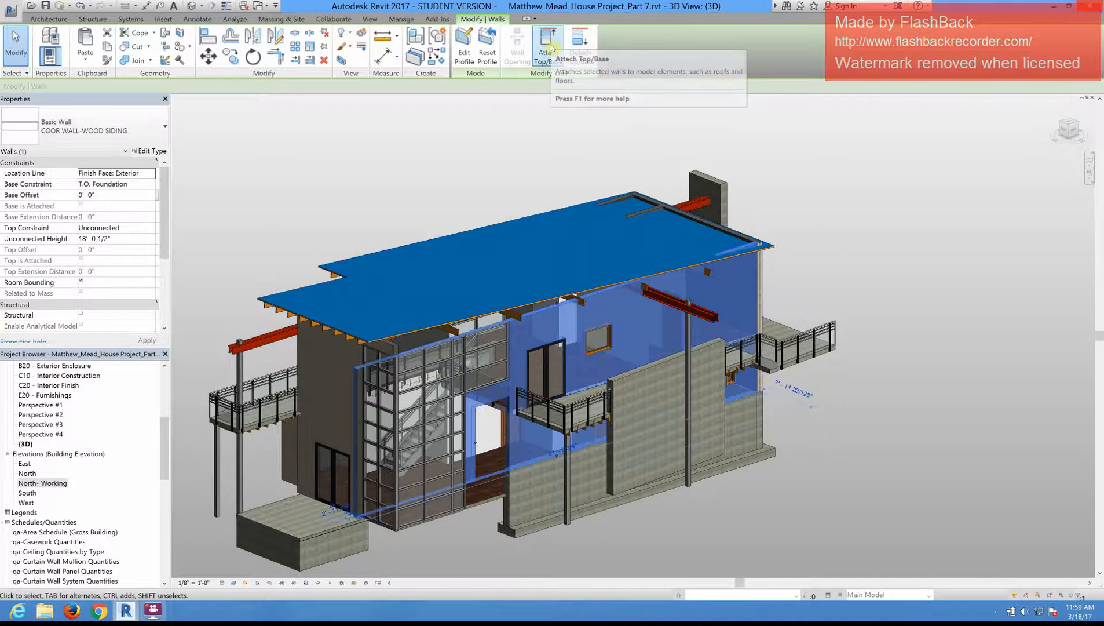
click(544, 307)
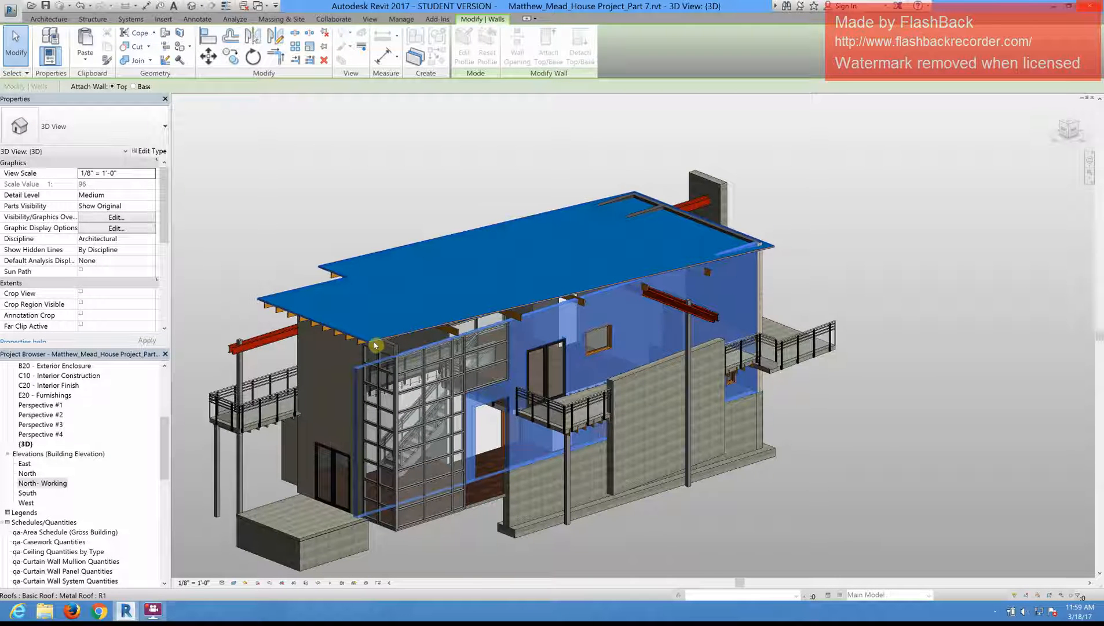
scroll(375, 346, up, 2)
scroll(370, 346, up, 2)
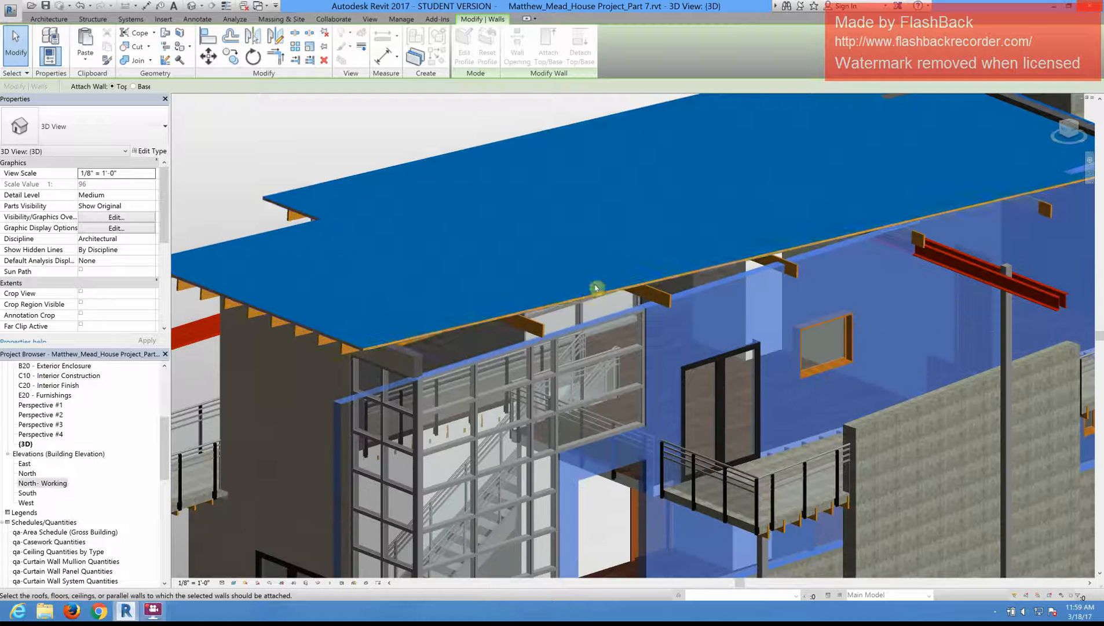
click(585, 298)
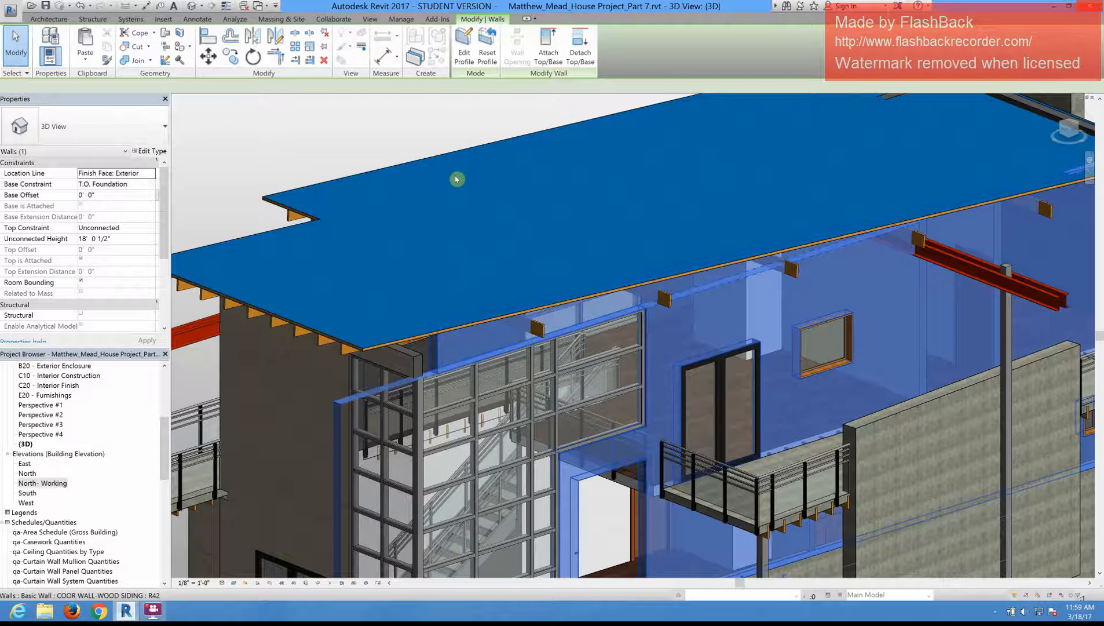
Step: Attach the top of the end wood siding wall beside the corner curtain wall to the metal roof
scroll(604, 300, down, 3)
shift+middle_drag(606, 297, 541, 158)
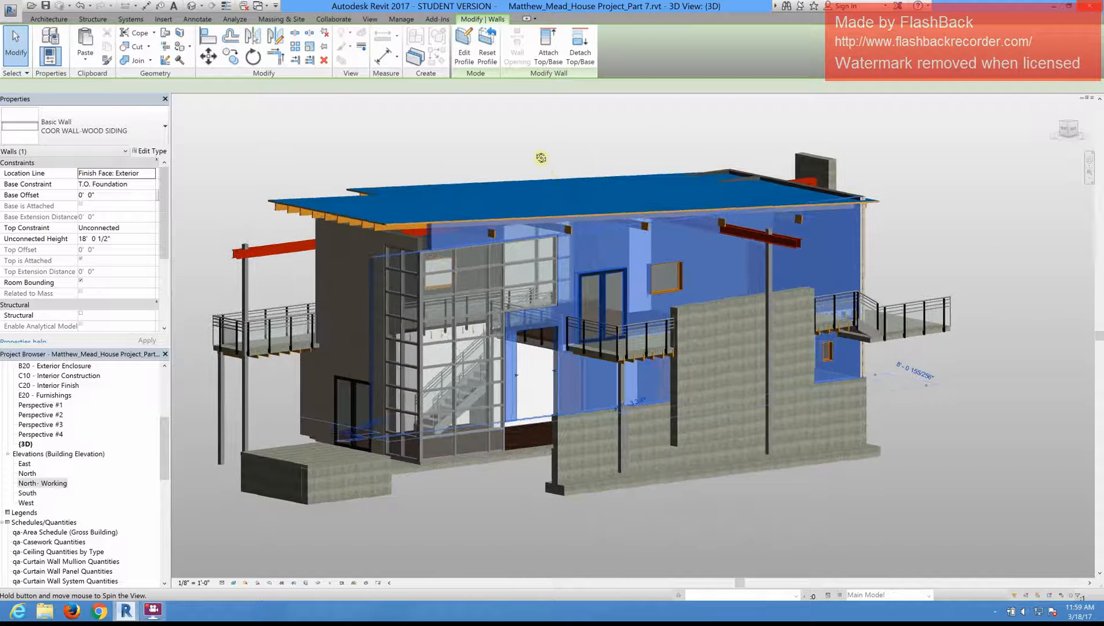
click(537, 163)
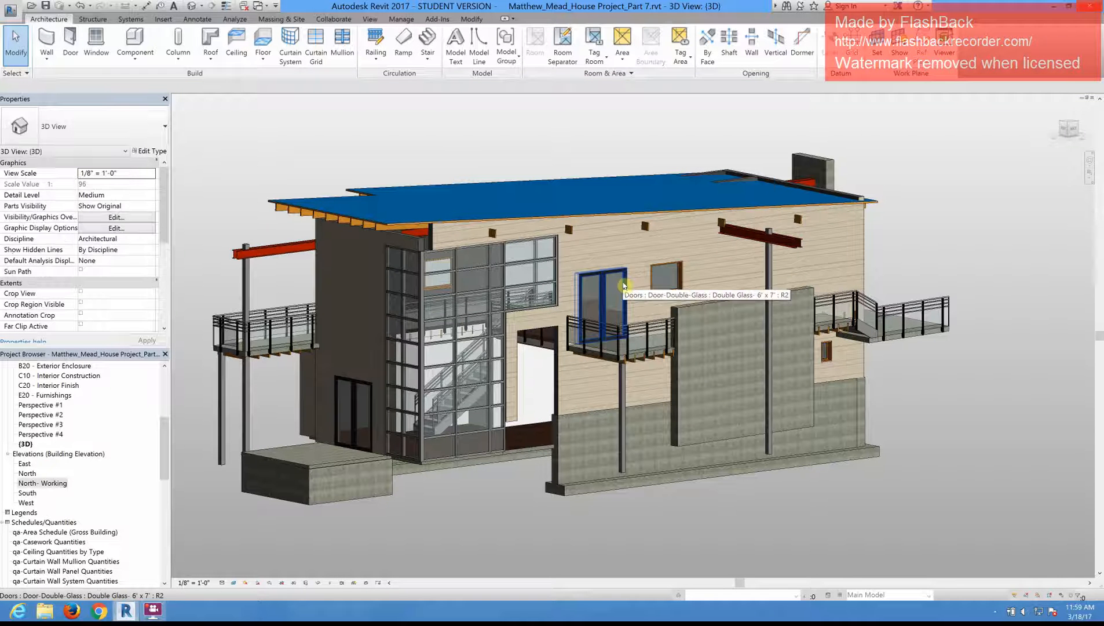
click(423, 247)
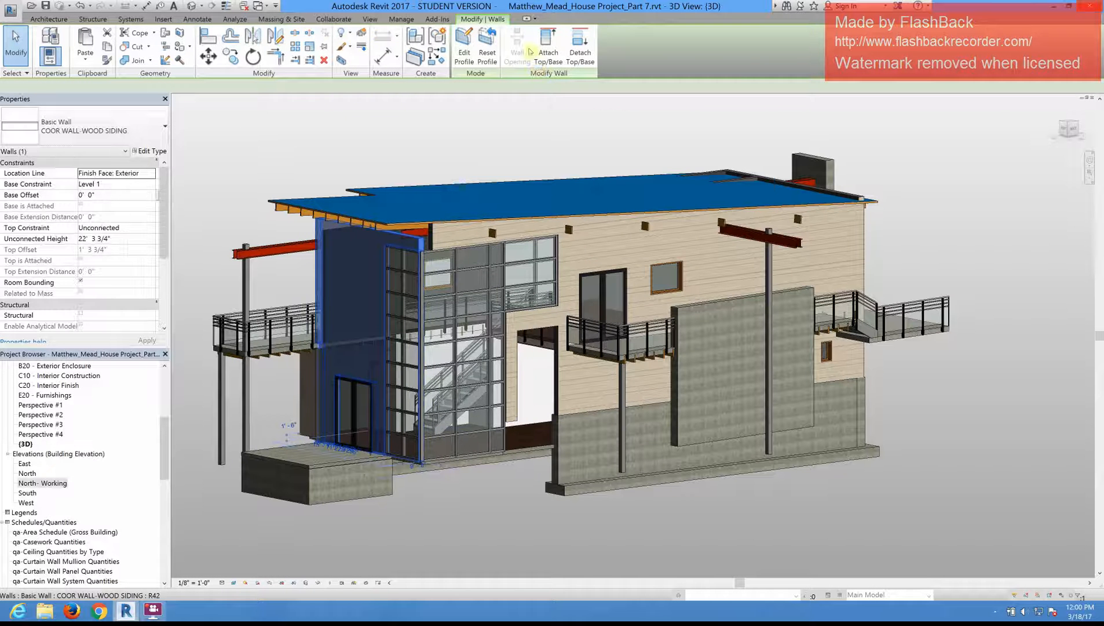
click(549, 55)
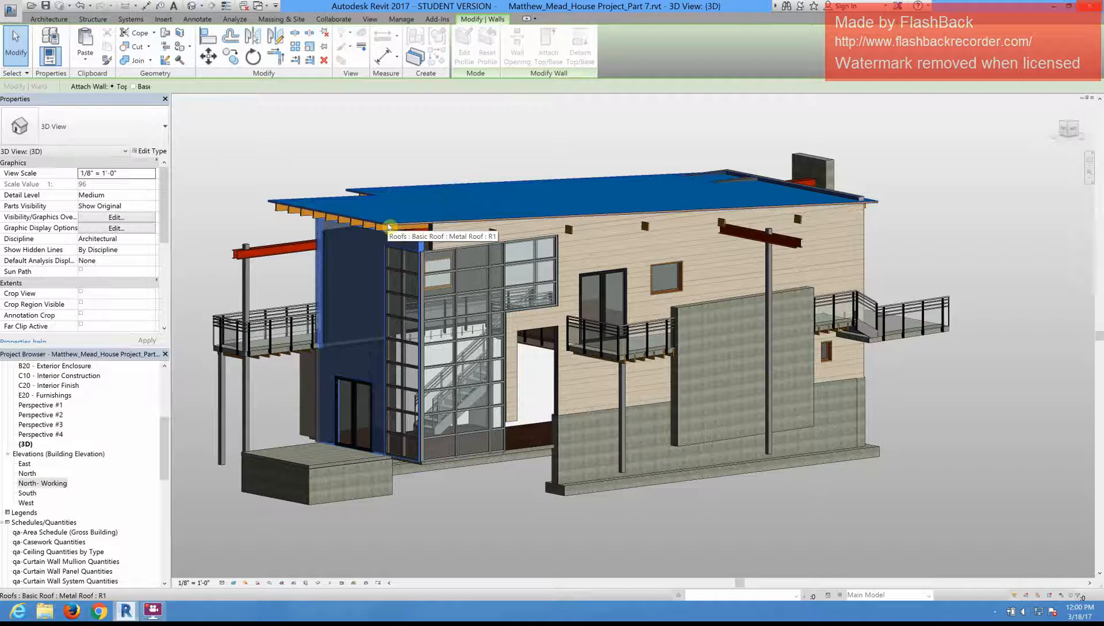
click(389, 226)
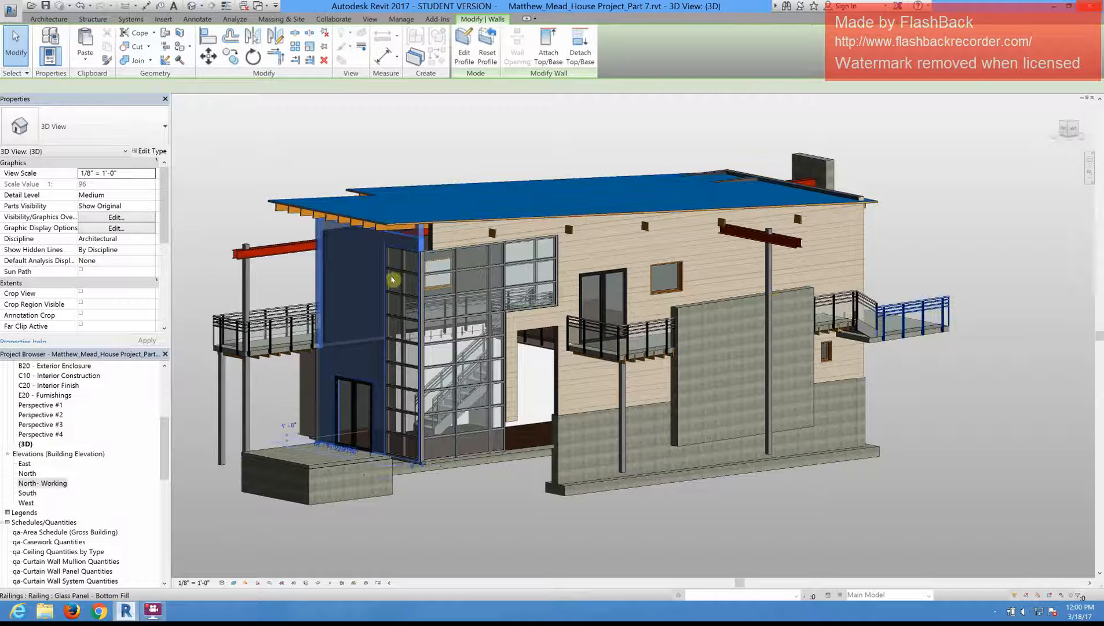
key(Escape)
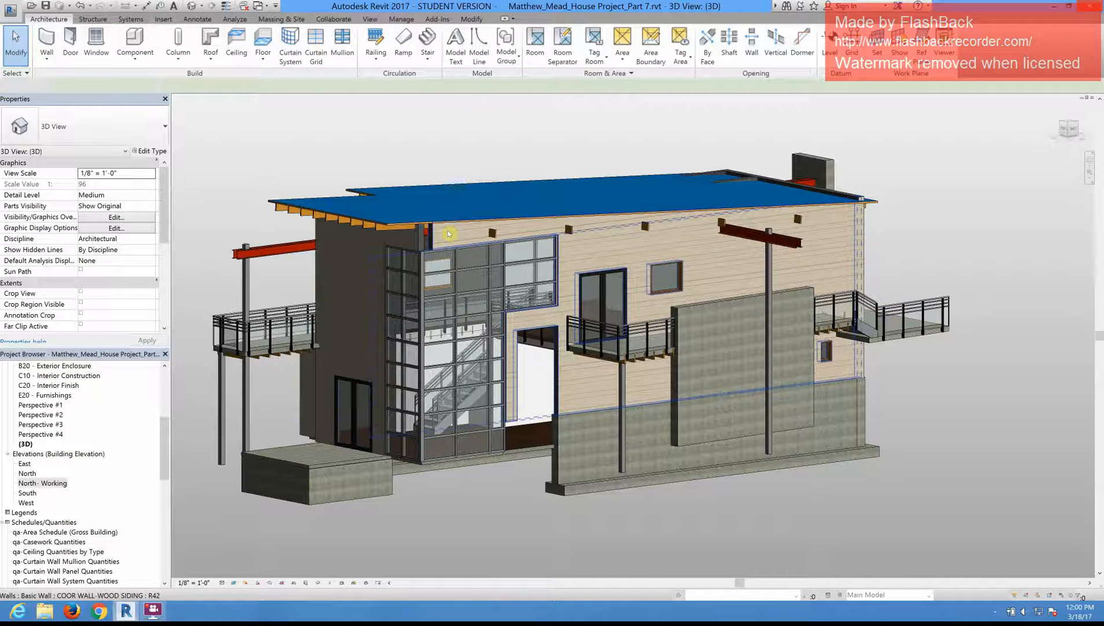
Step: Select the Generic - 8" wall that pokes through the roof at its low end
scroll(430, 237, up, 1)
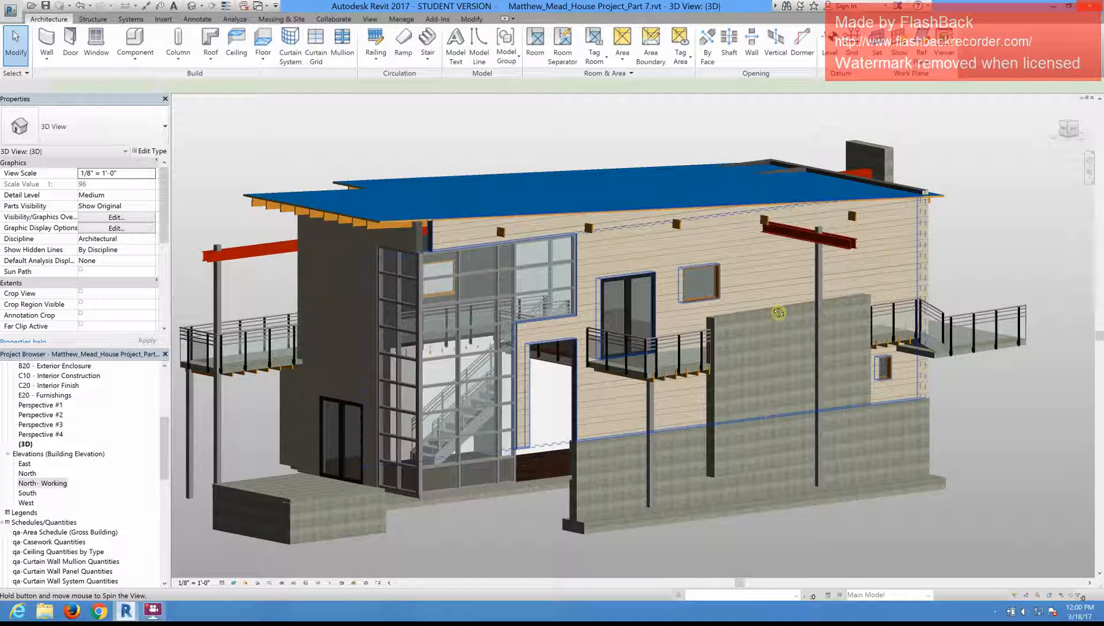
shift+middle_drag(779, 312, 1031, 176)
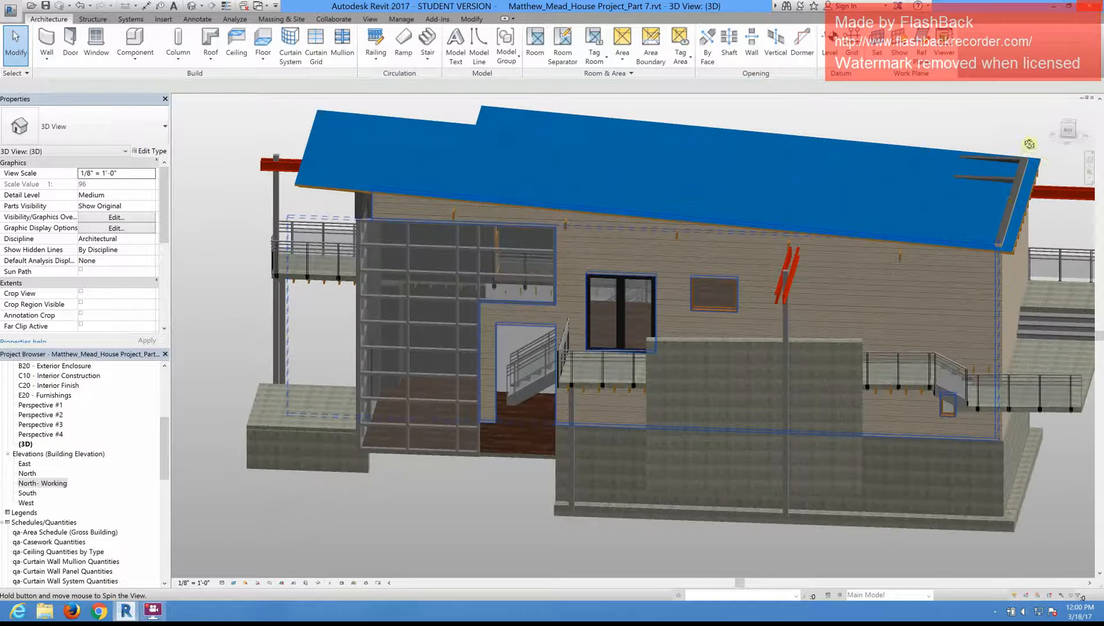
click(1011, 200)
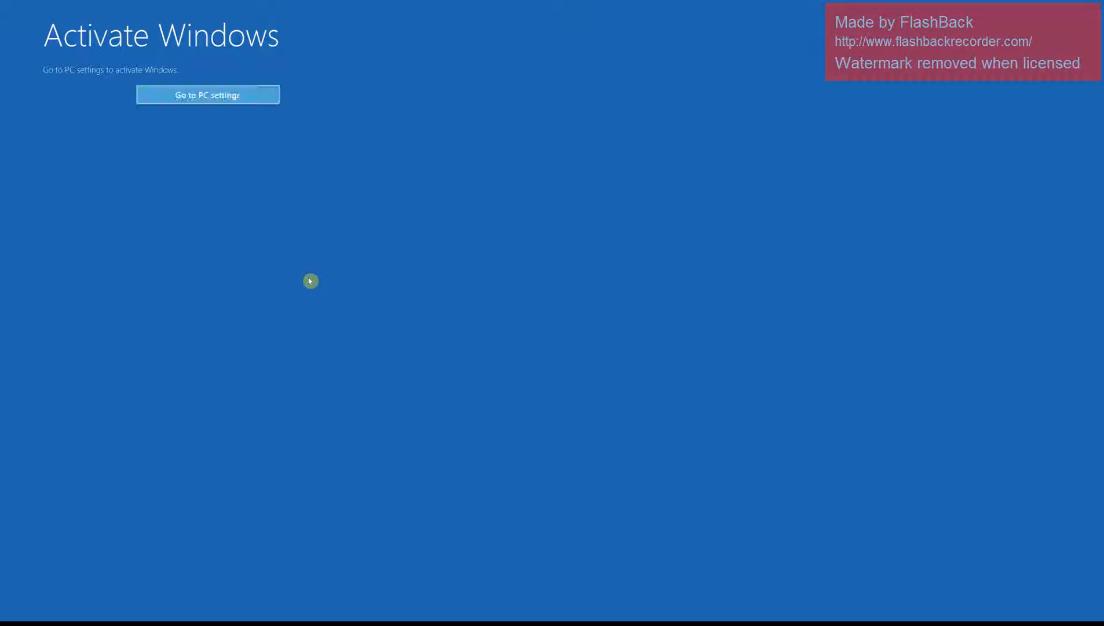
Step: Leave the Windows activation screen through PC settings and switch back to Revit
click(222, 100)
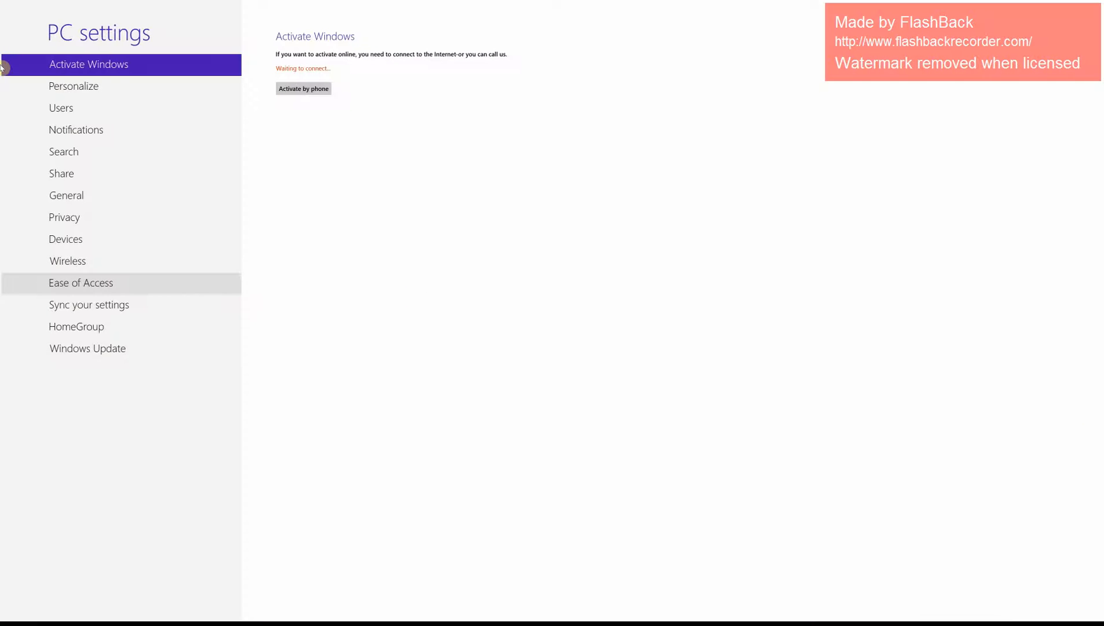
mouse_move(2, 4)
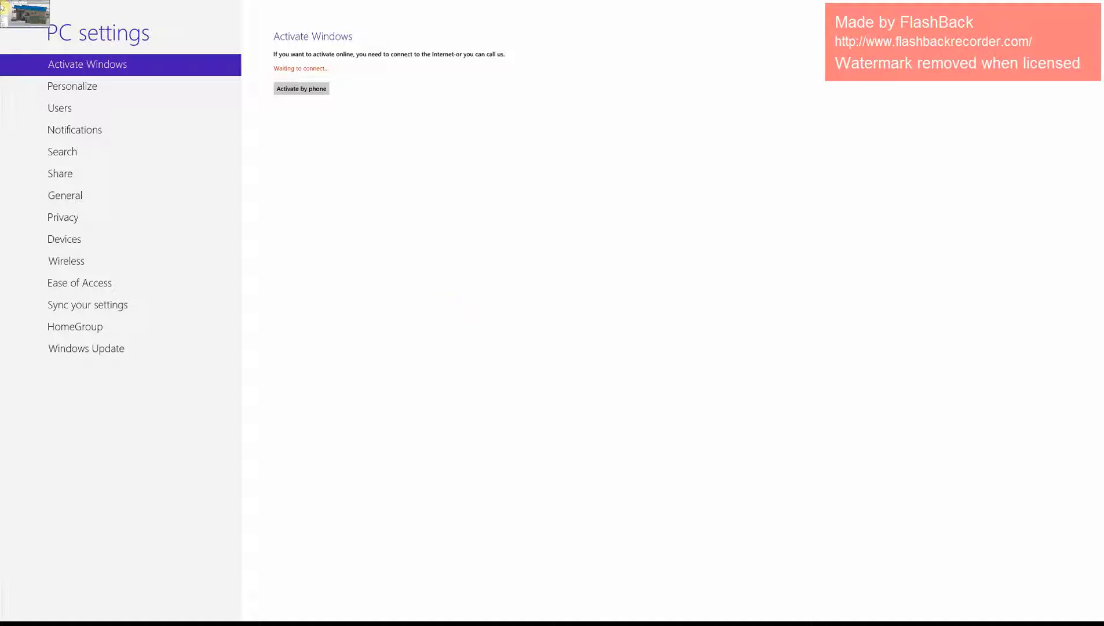
click(2, 6)
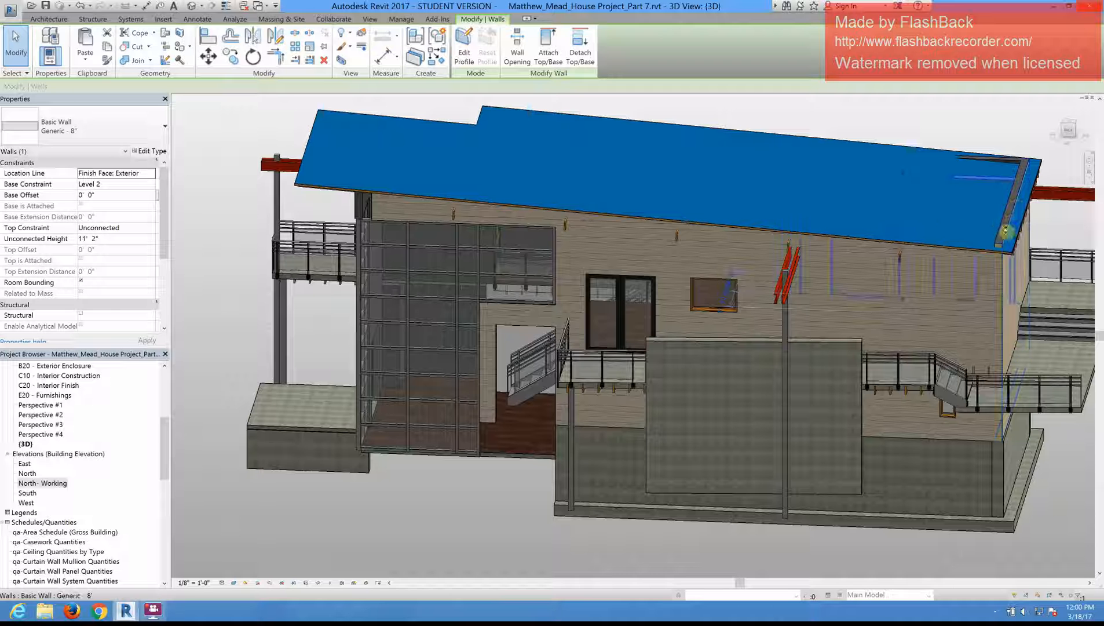
Step: Attach the top of the wood siding end wall at the roof's low end to the metal roof
key(Escape)
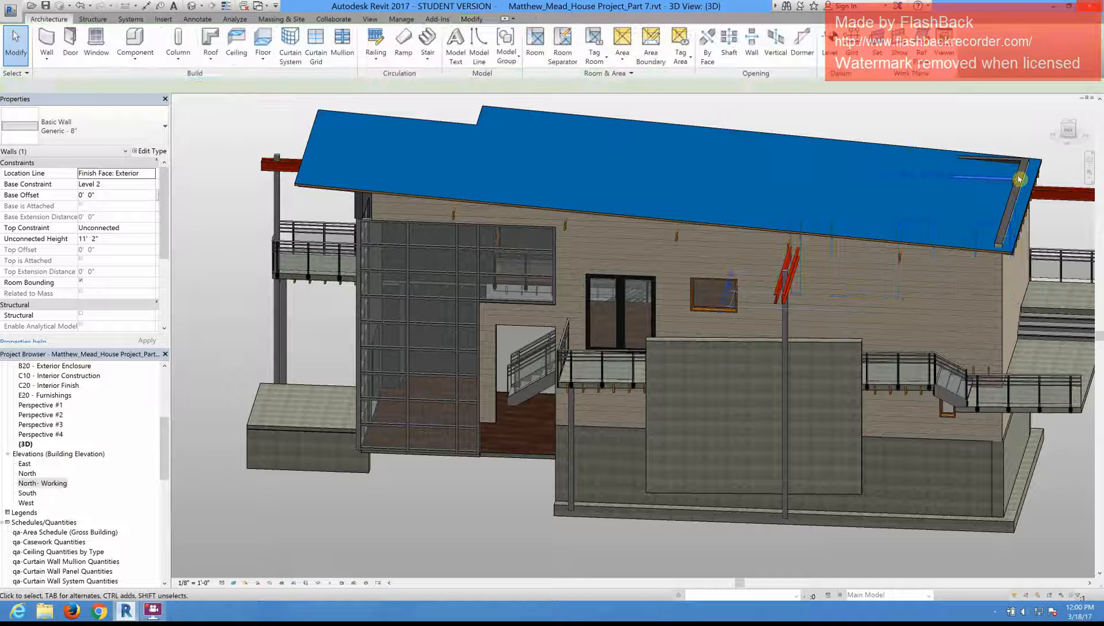
click(1008, 222)
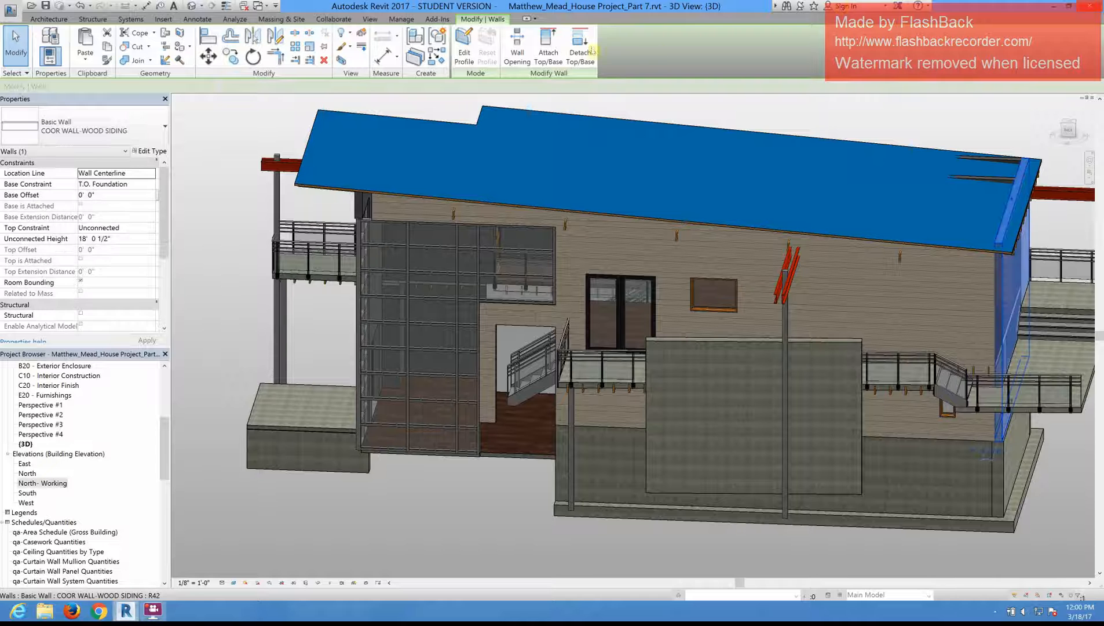
click(543, 51)
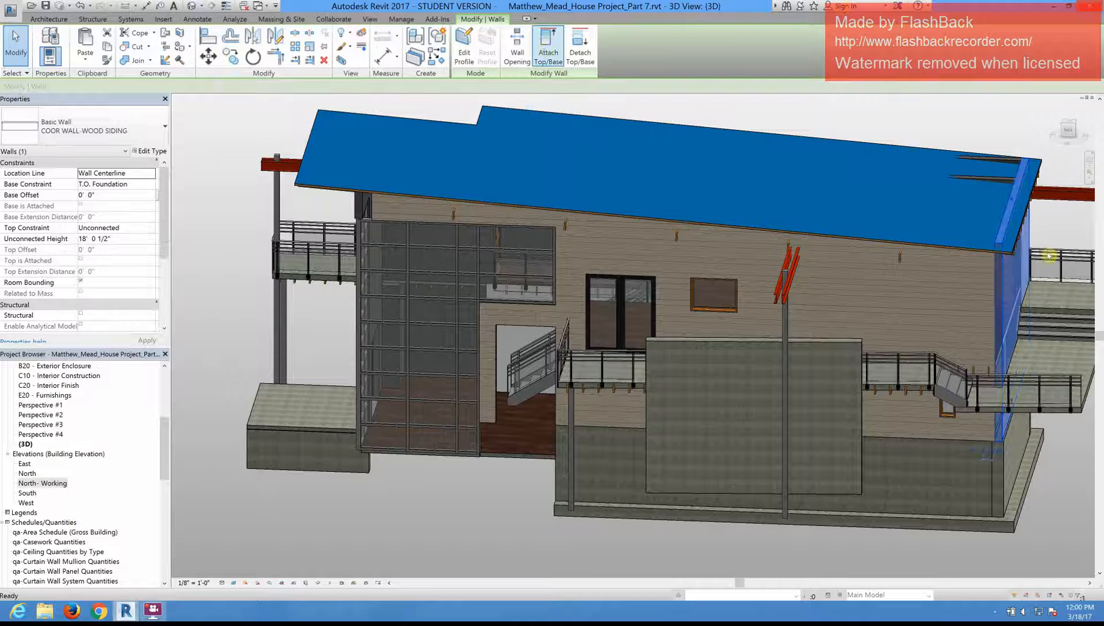
click(989, 255)
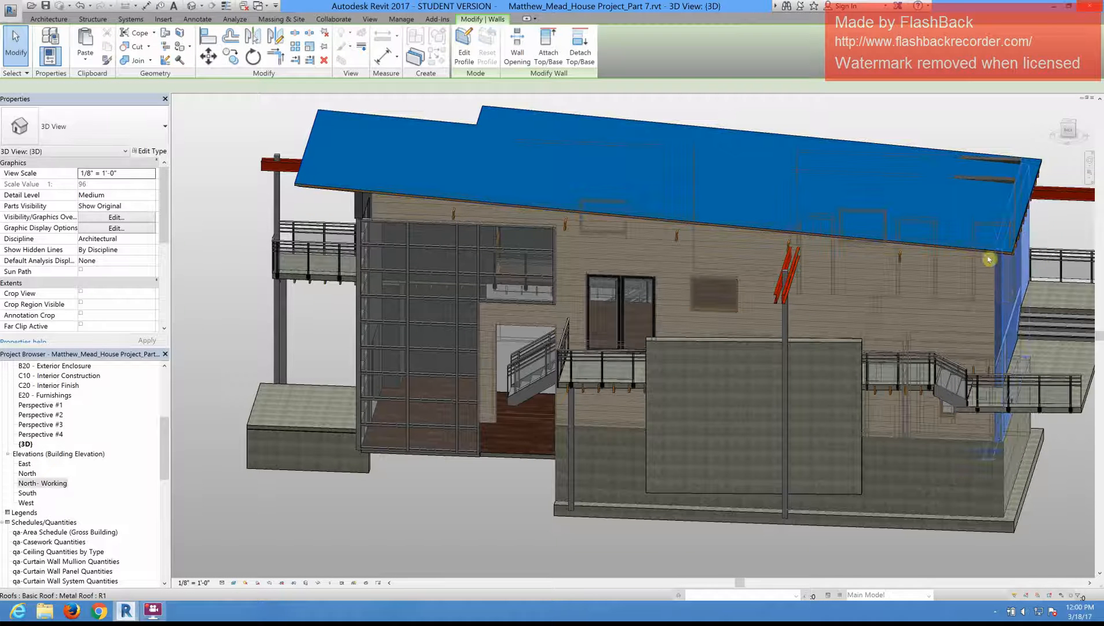
Step: Attach the top of the Generic - 8" wall that pokes through the roof at its low end to the metal roof
click(1006, 177)
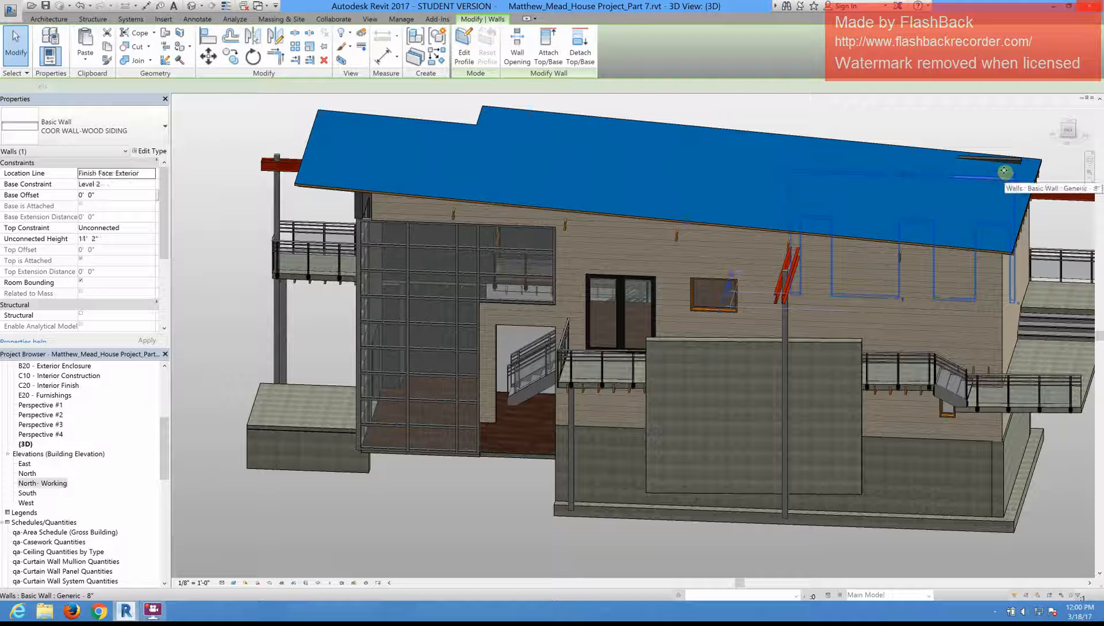
ctrl+click(1005, 159)
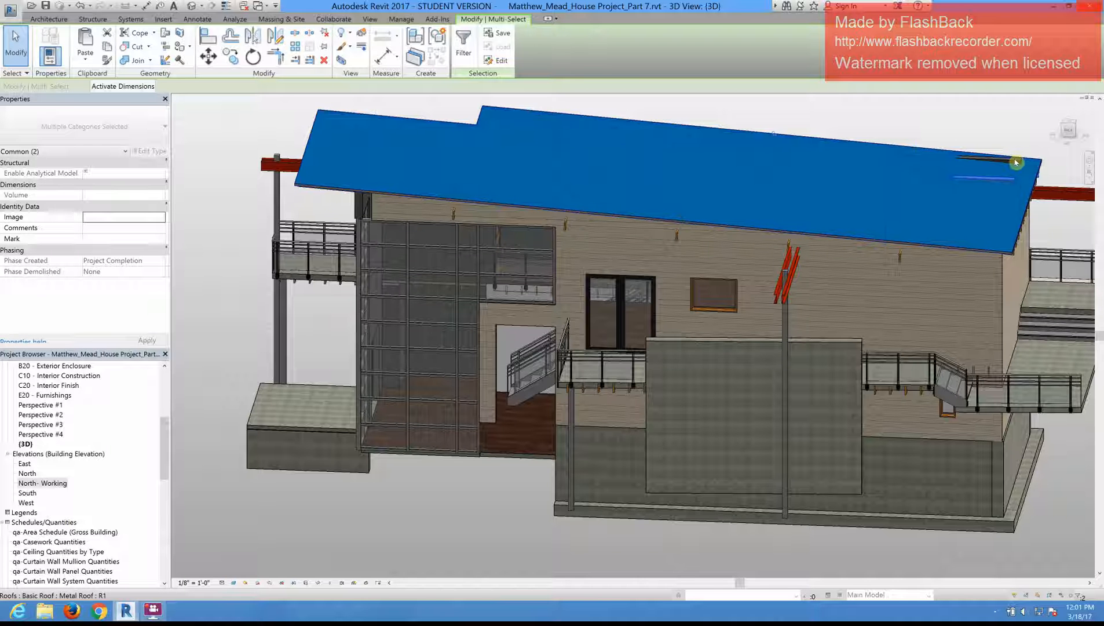
key(alt)
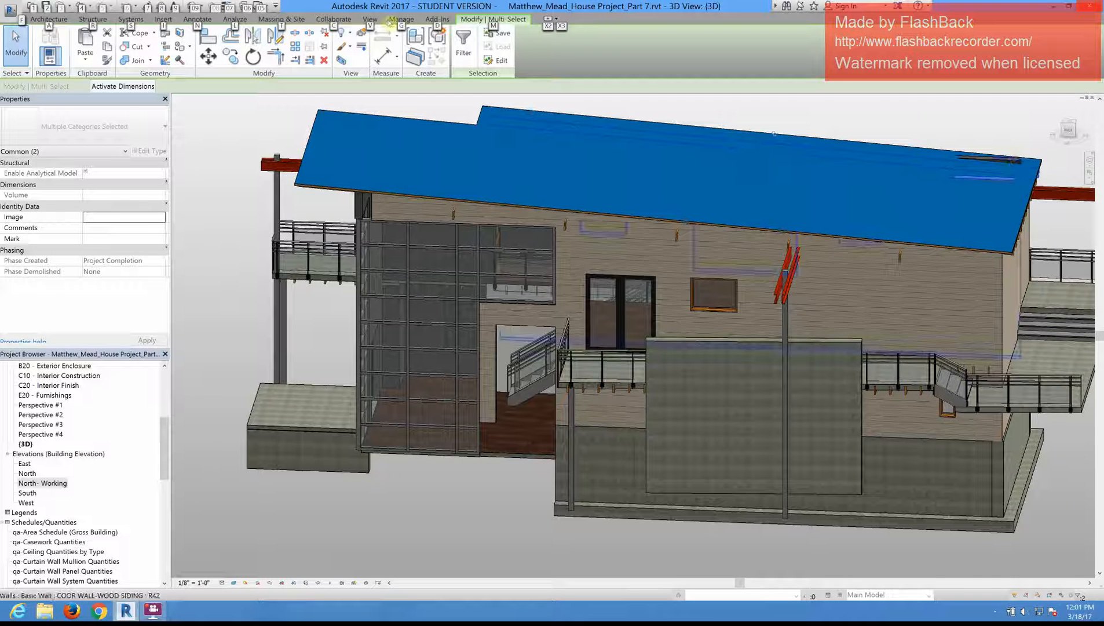
click(943, 133)
key(Tab)
key(Tab)
click(991, 180)
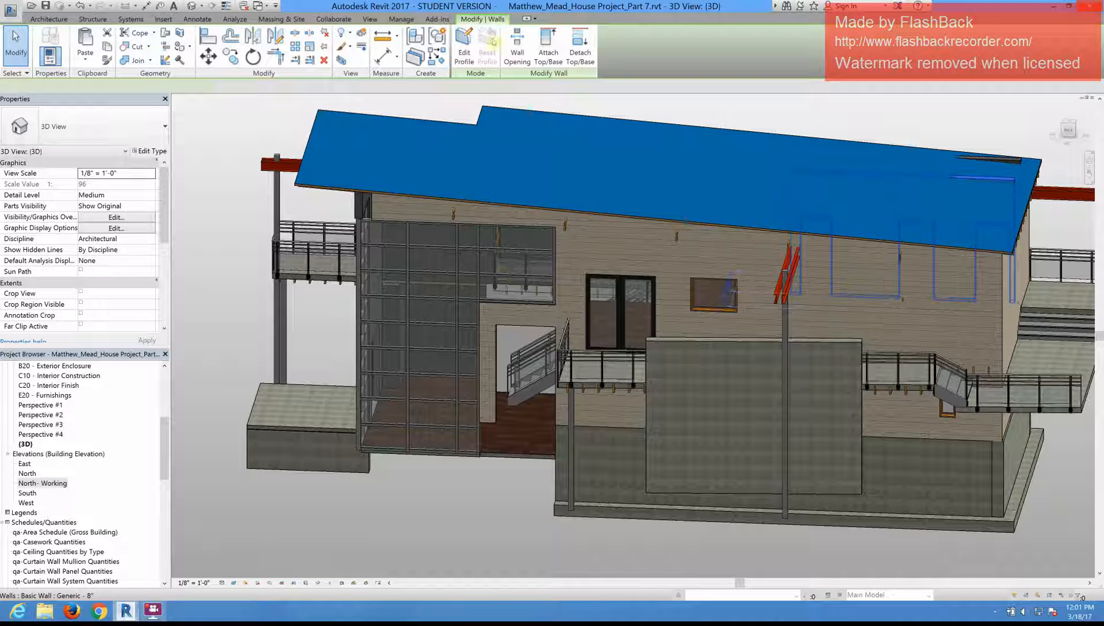
click(548, 47)
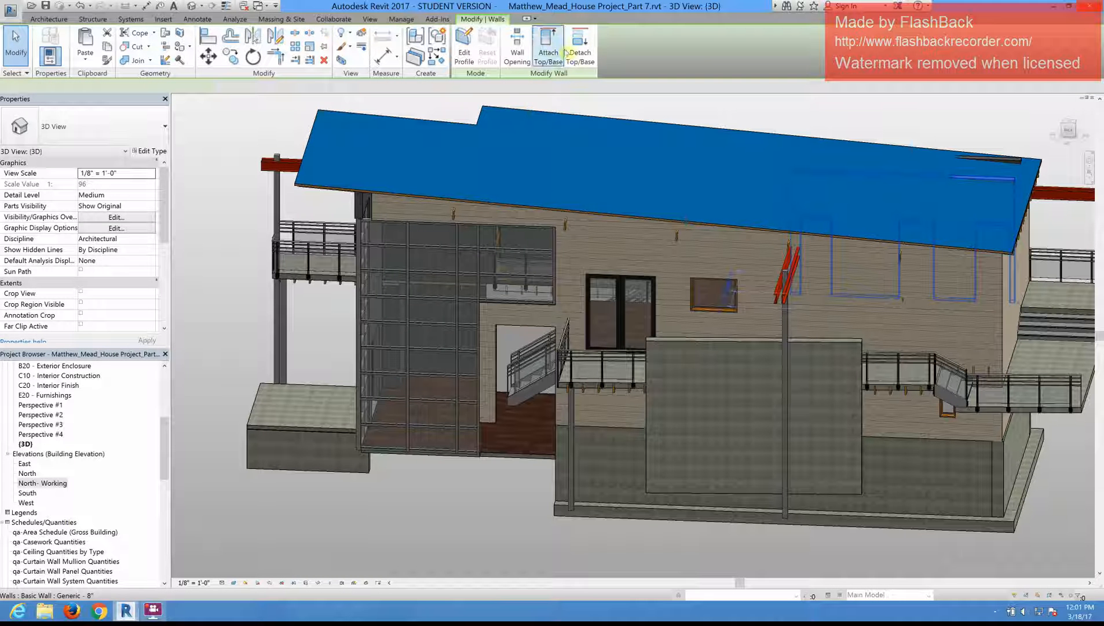
click(945, 248)
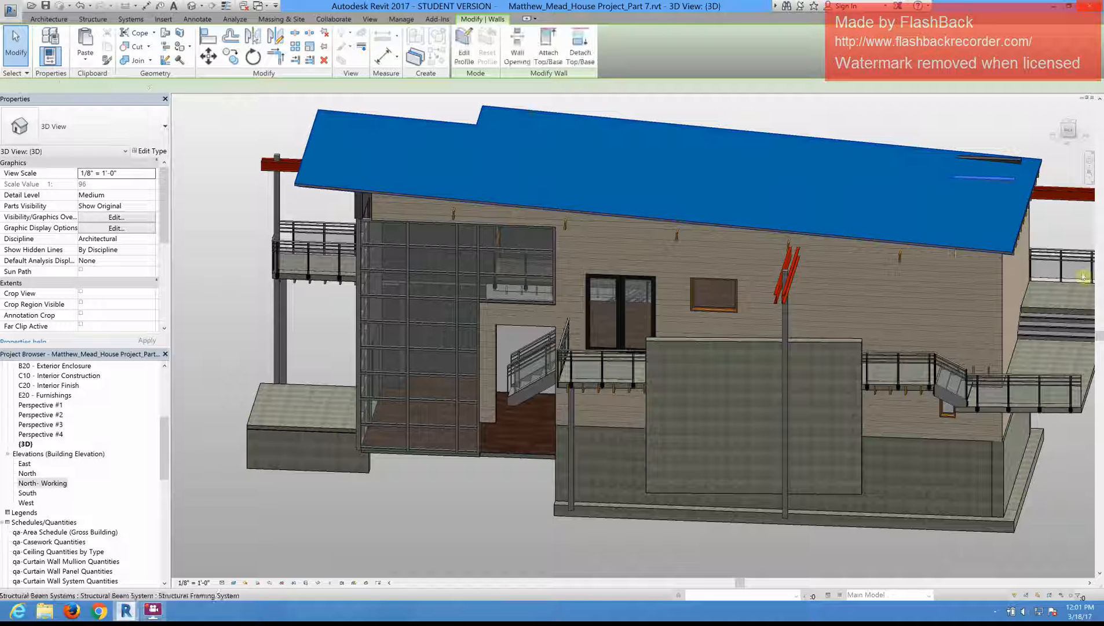
Step: Attach the top of the remaining wood siding wall that shows through near the roof's upper low-end corner to the metal roof
click(1014, 163)
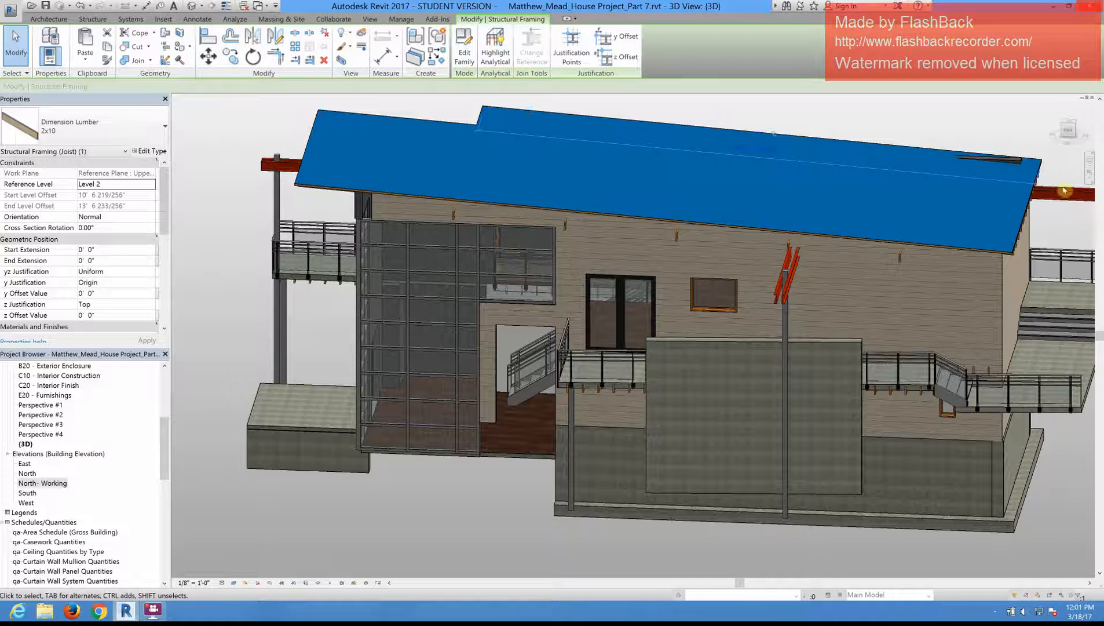
key(Escape)
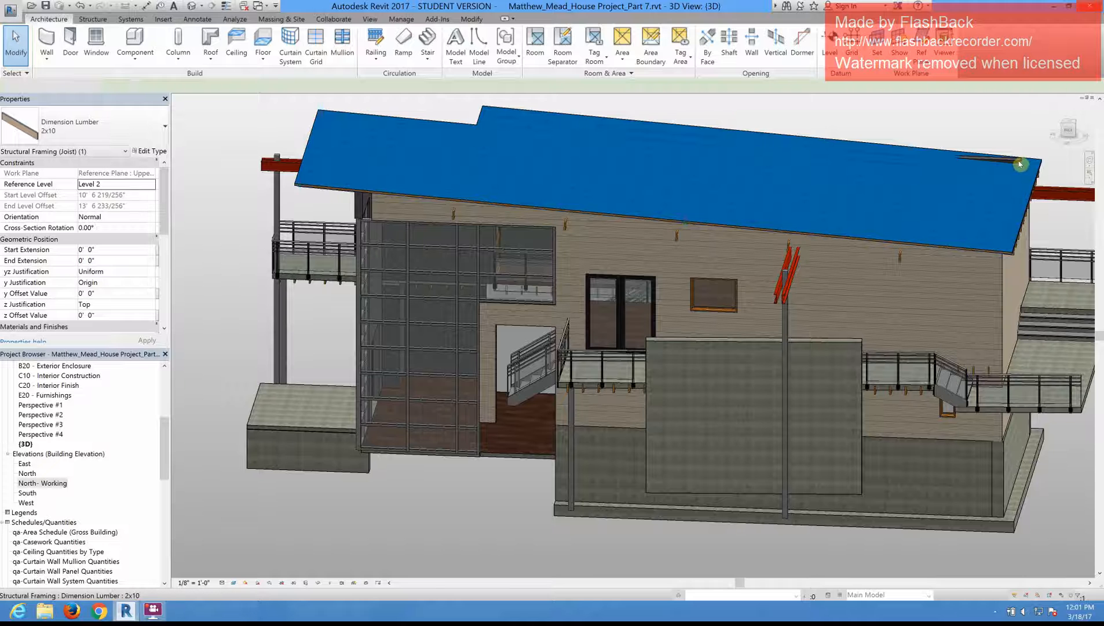
scroll(1022, 165, up, 5)
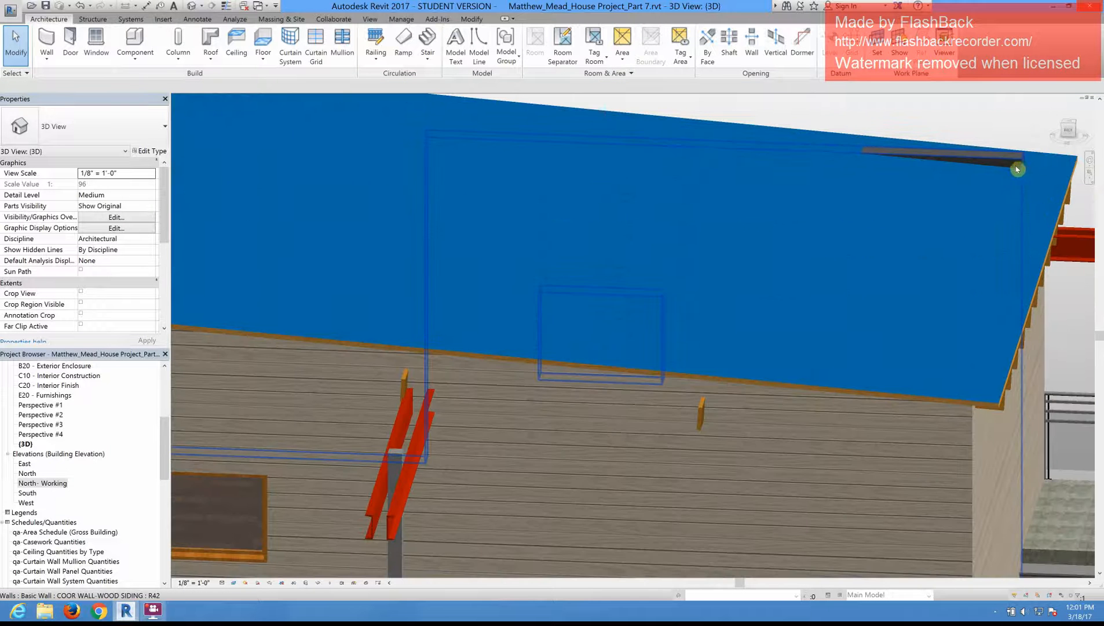
click(793, 98)
click(533, 47)
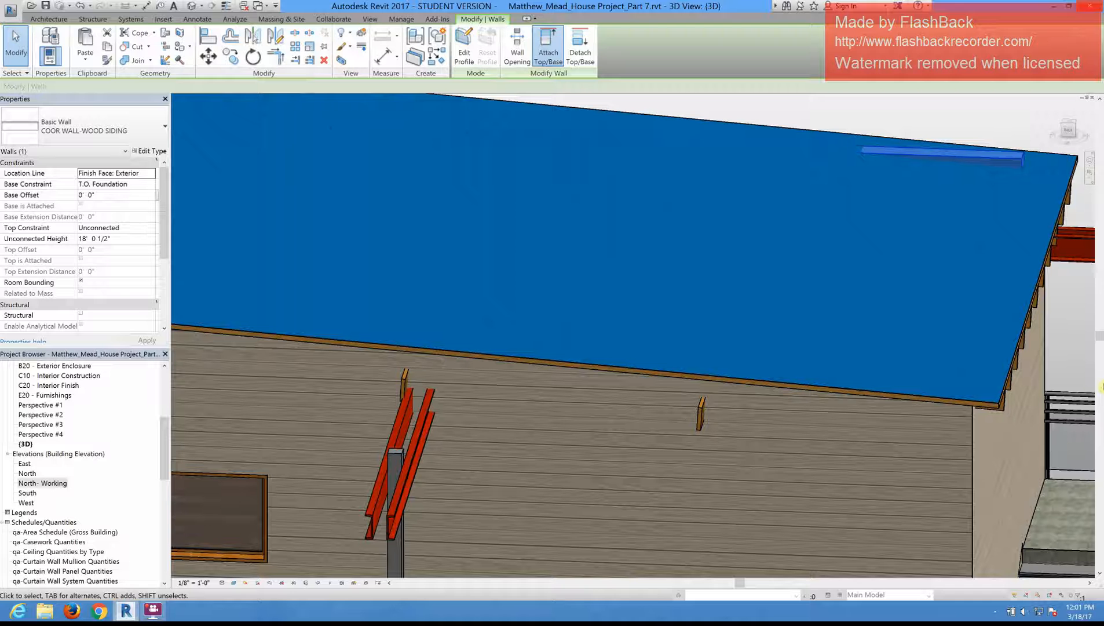
click(977, 404)
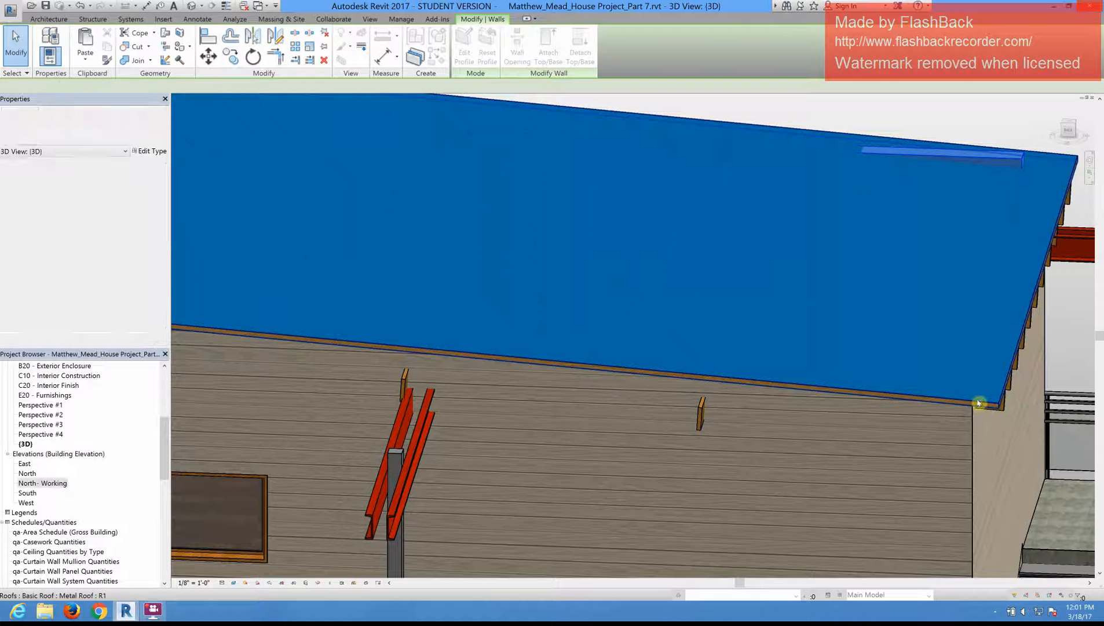
key(Escape)
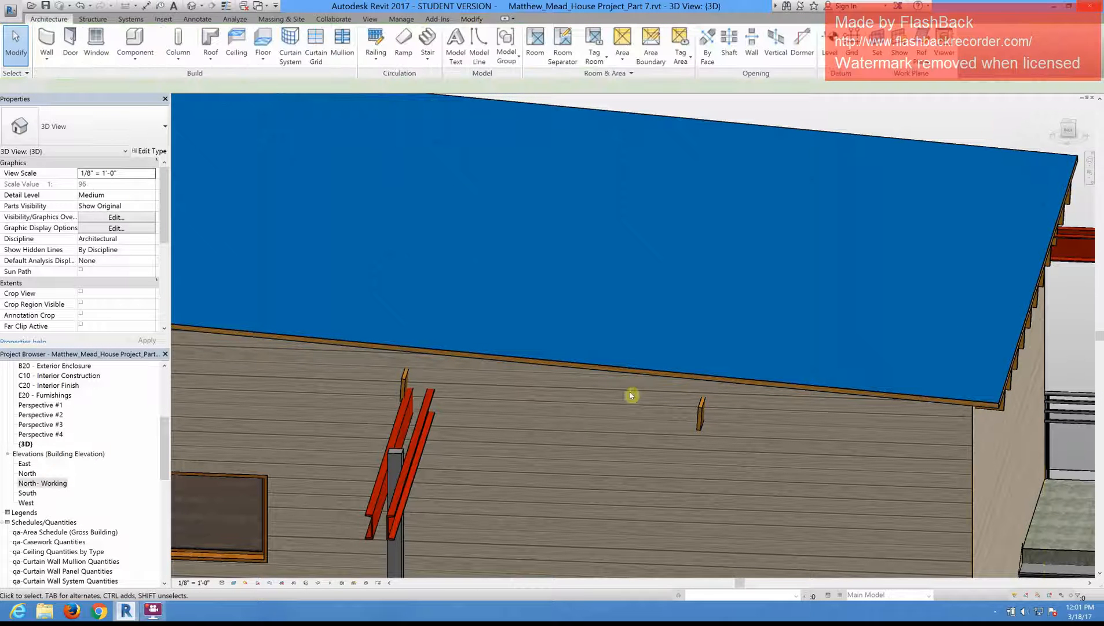
Step: Examine the roof and the walls beneath it from several angles for wall tops that still poke through
scroll(657, 461, down, 2)
scroll(636, 446, down, 2)
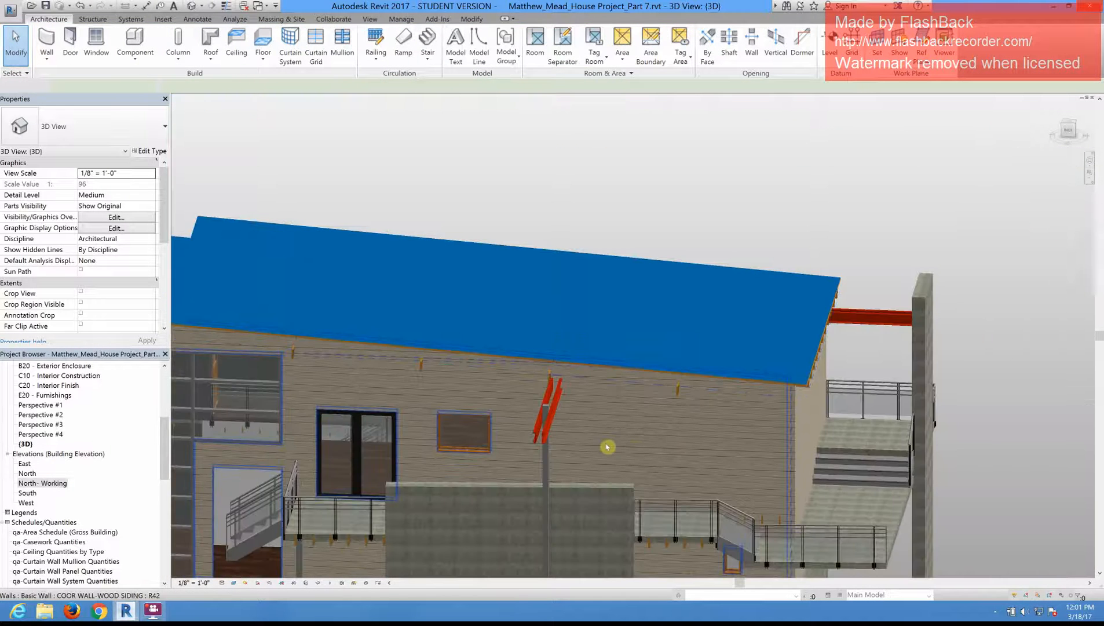
shift+middle_drag(584, 442, 749, 328)
scroll(748, 328, down, 2)
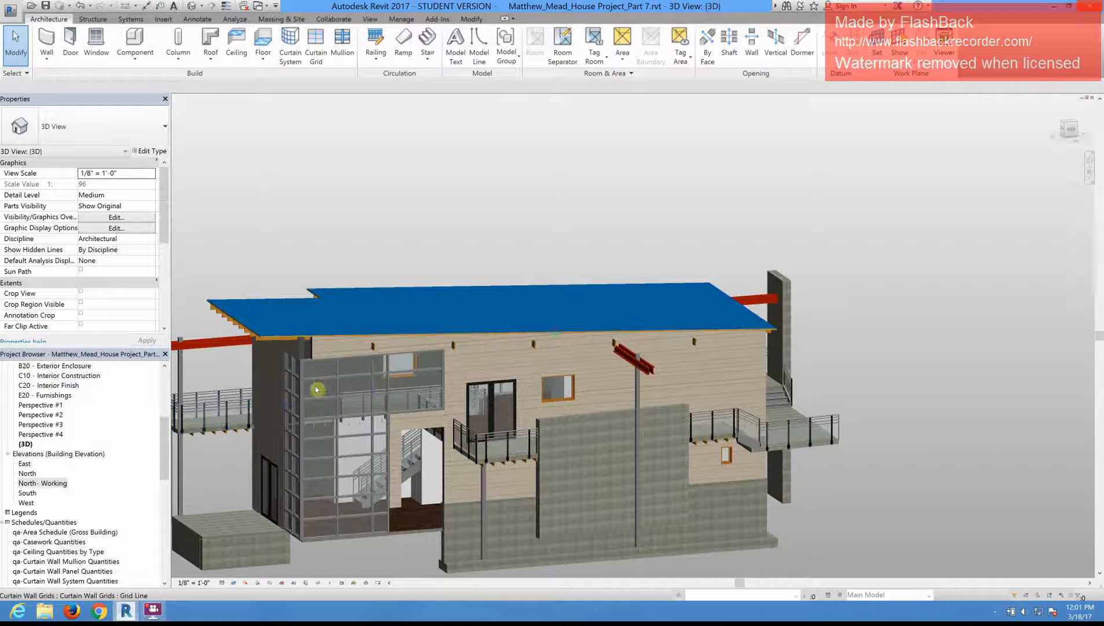
scroll(292, 371, up, 1)
scroll(342, 342, up, 1)
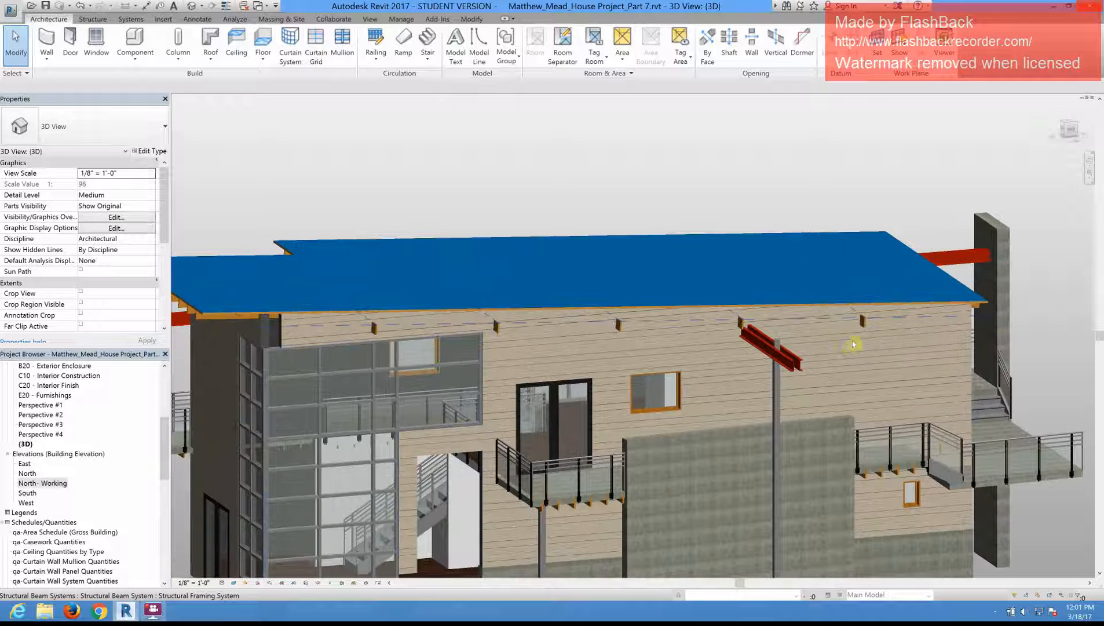
shift+middle_drag(806, 377, 773, 264)
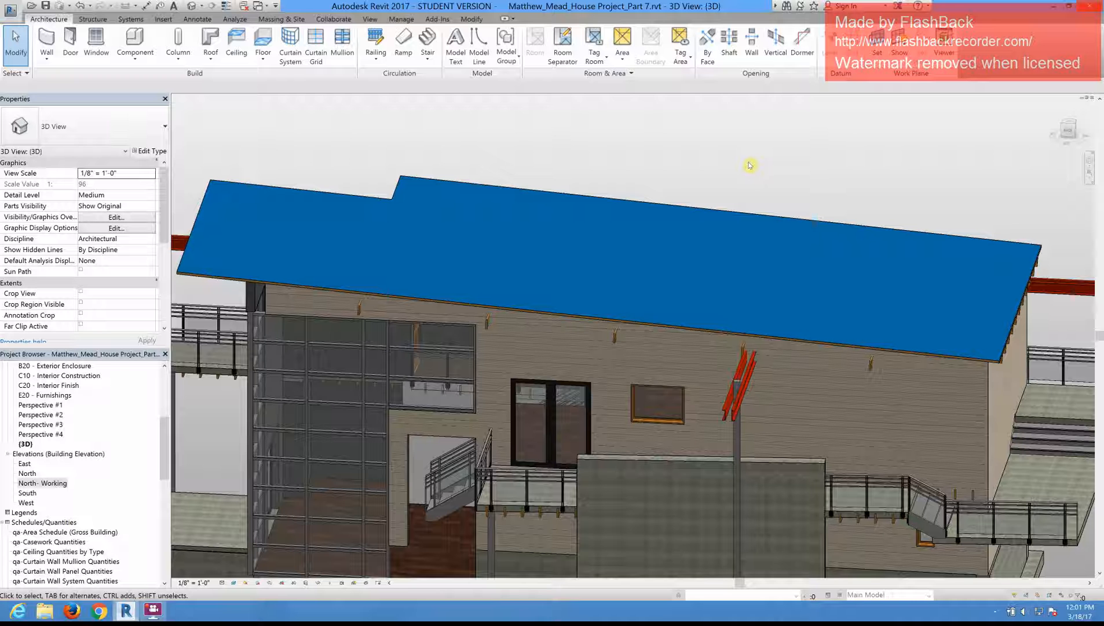
Step: Create an in-place model in the Generic Models category and name it Standing Metal Roof
click(136, 60)
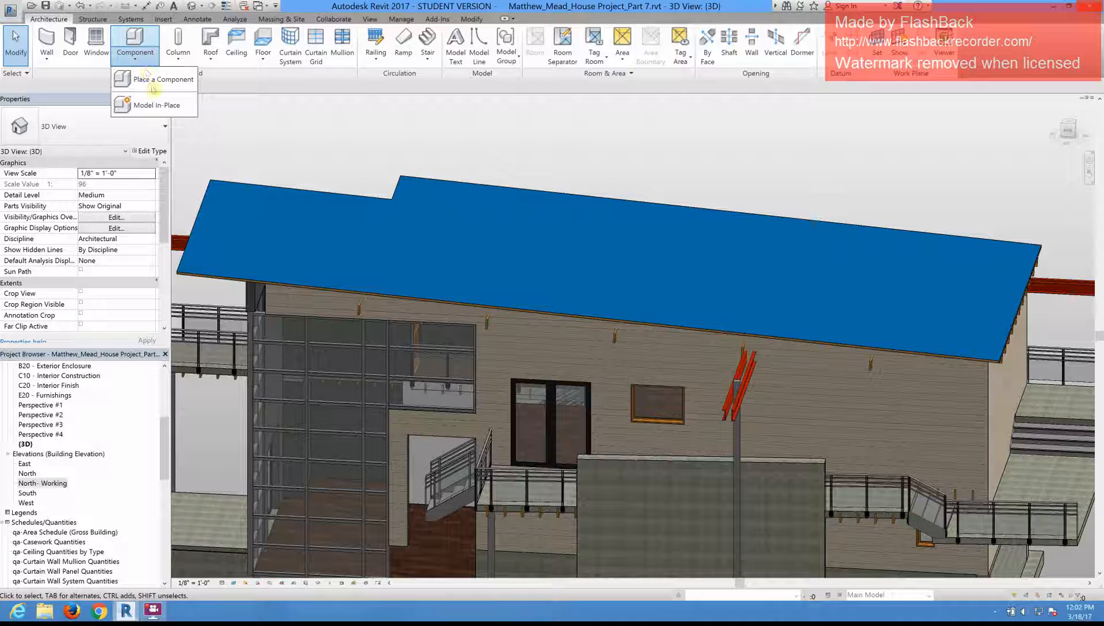
click(155, 108)
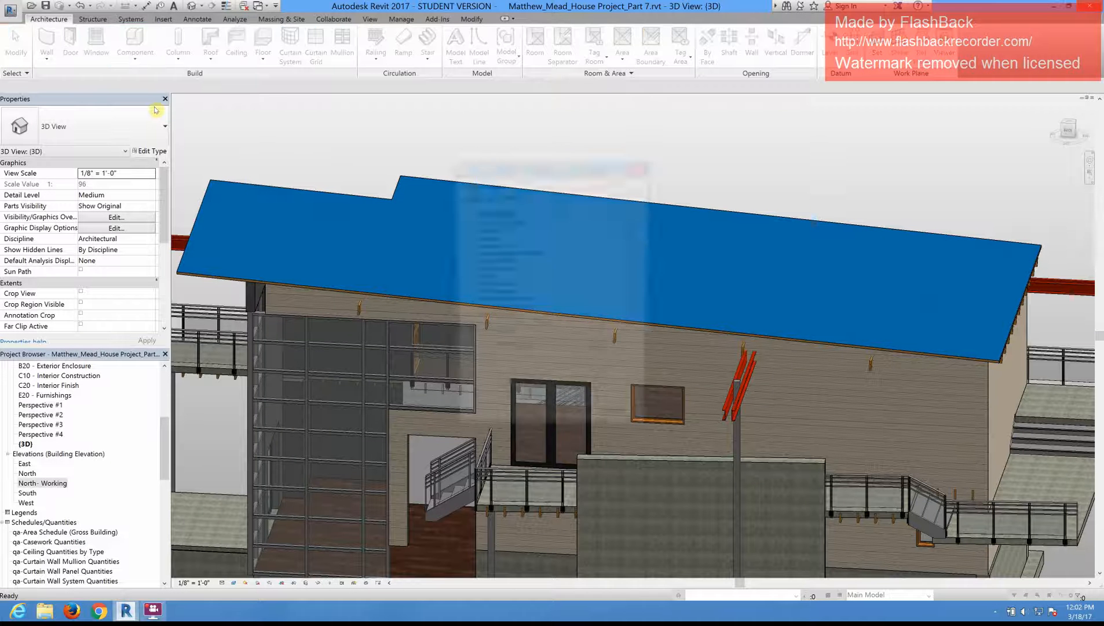
click(632, 317)
click(632, 317)
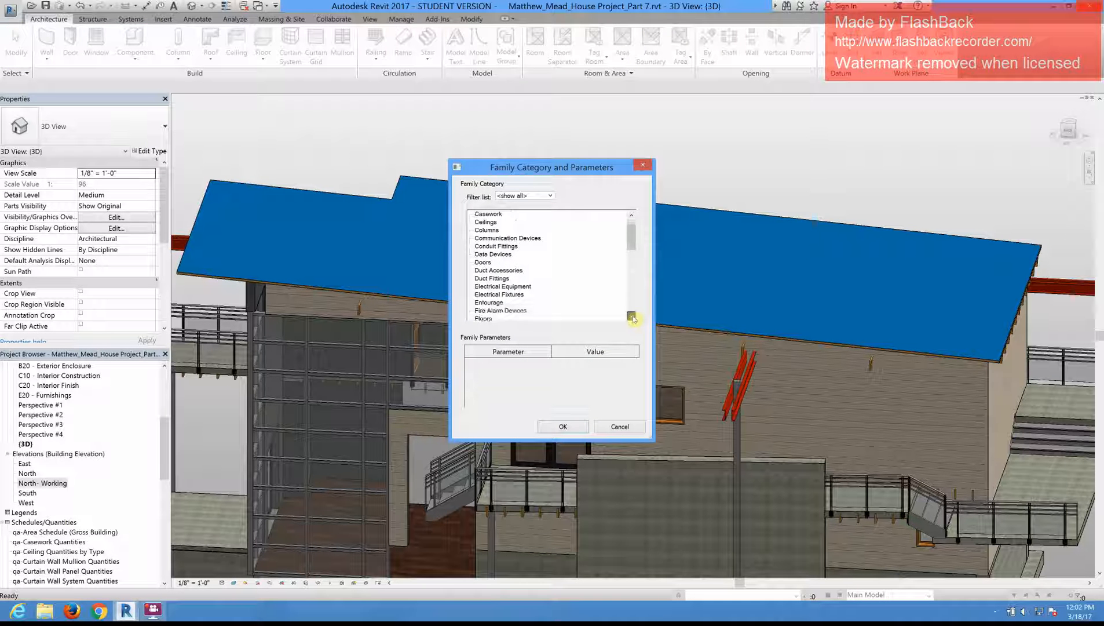
click(632, 318)
click(632, 317)
click(632, 317)
click(632, 317)
click(633, 317)
click(633, 317)
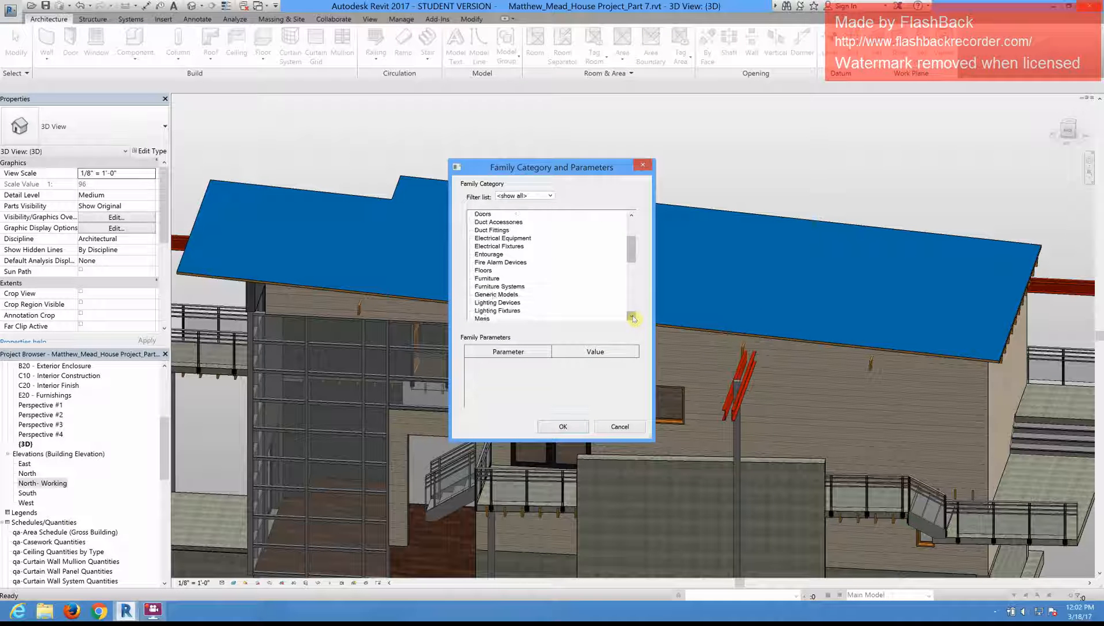
click(632, 317)
click(633, 317)
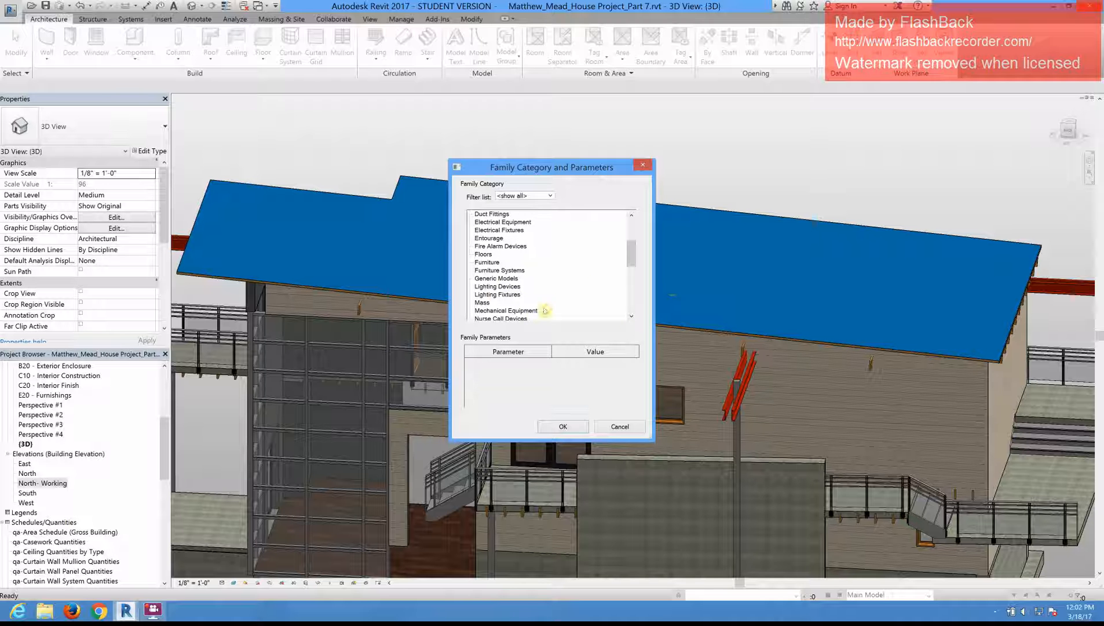
click(495, 278)
click(561, 426)
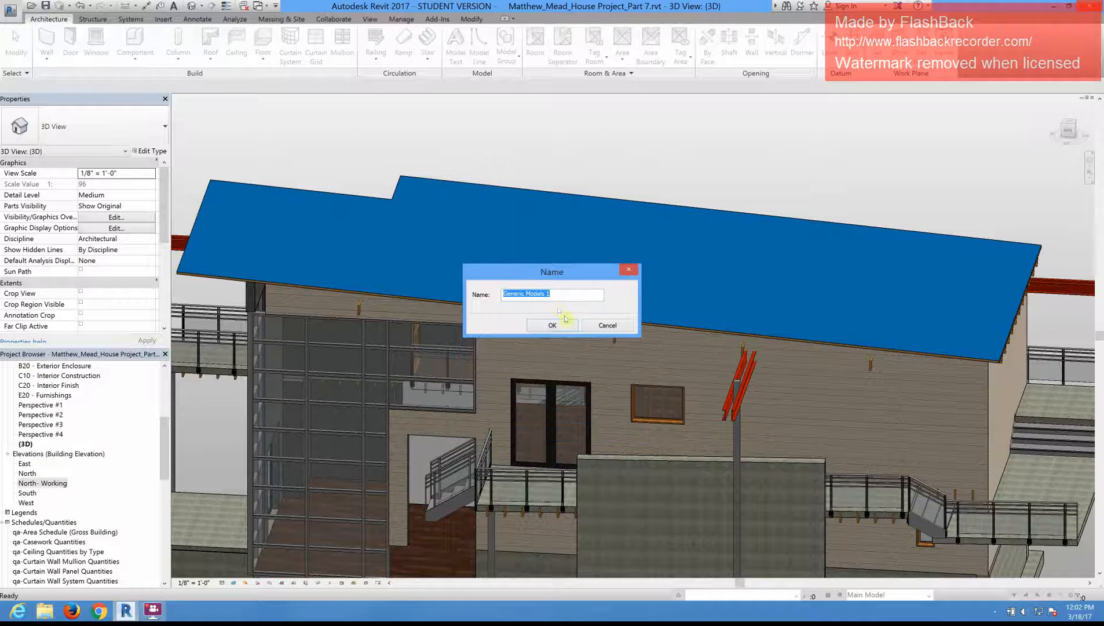
text(Standing Metal Roof)
click(552, 326)
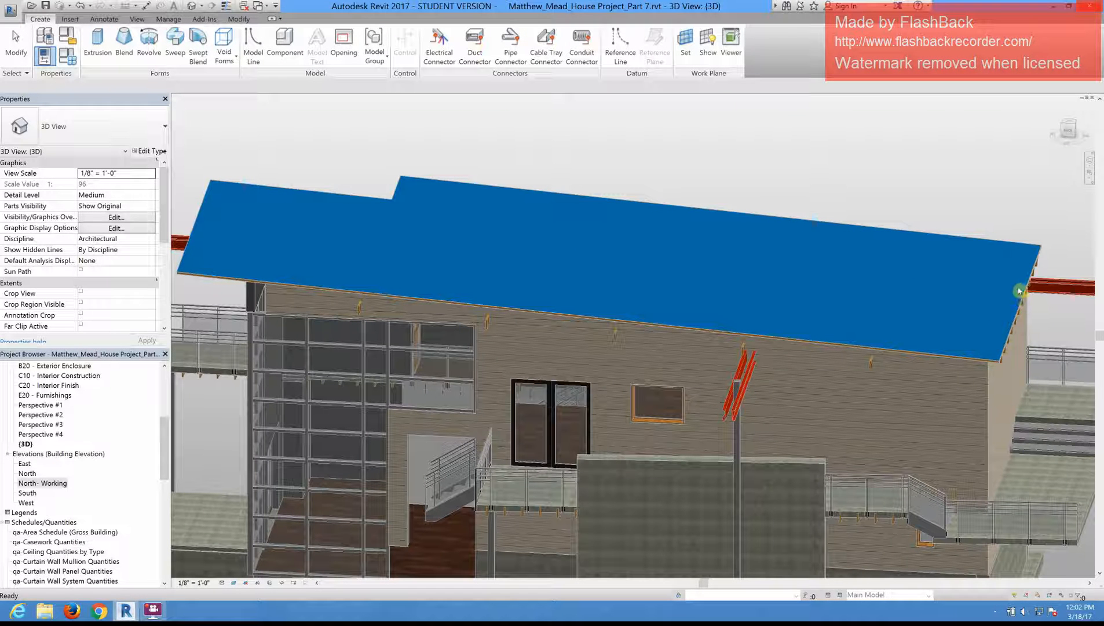
Step: Start a solid extrusion and set its work plane by picking the metal roof's sloped top plane
shift+middle_drag(944, 307, 912, 322)
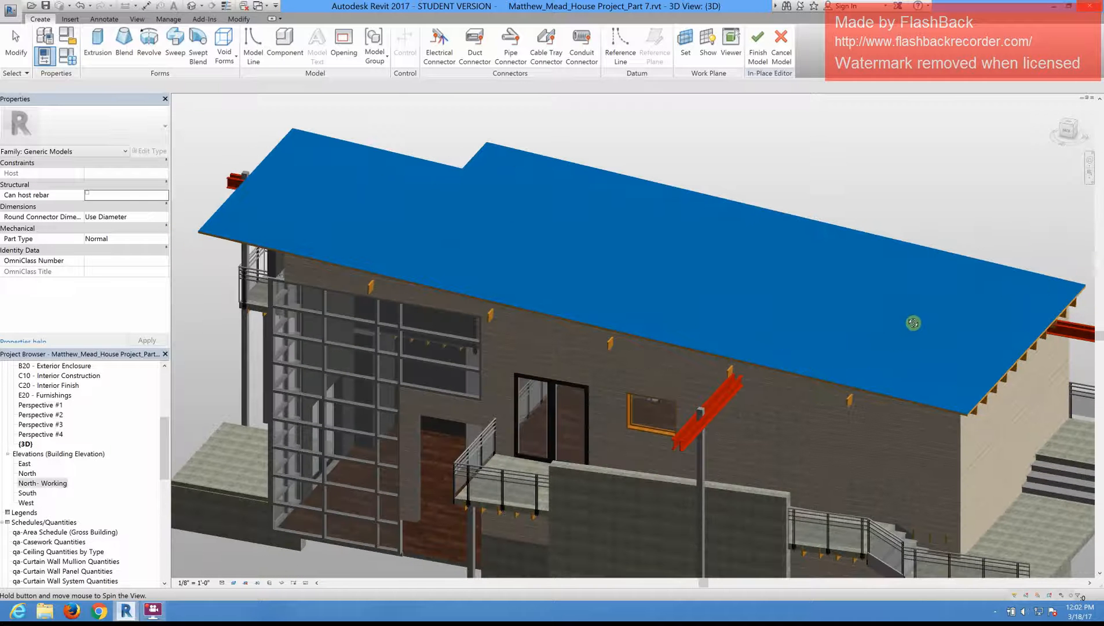
click(97, 41)
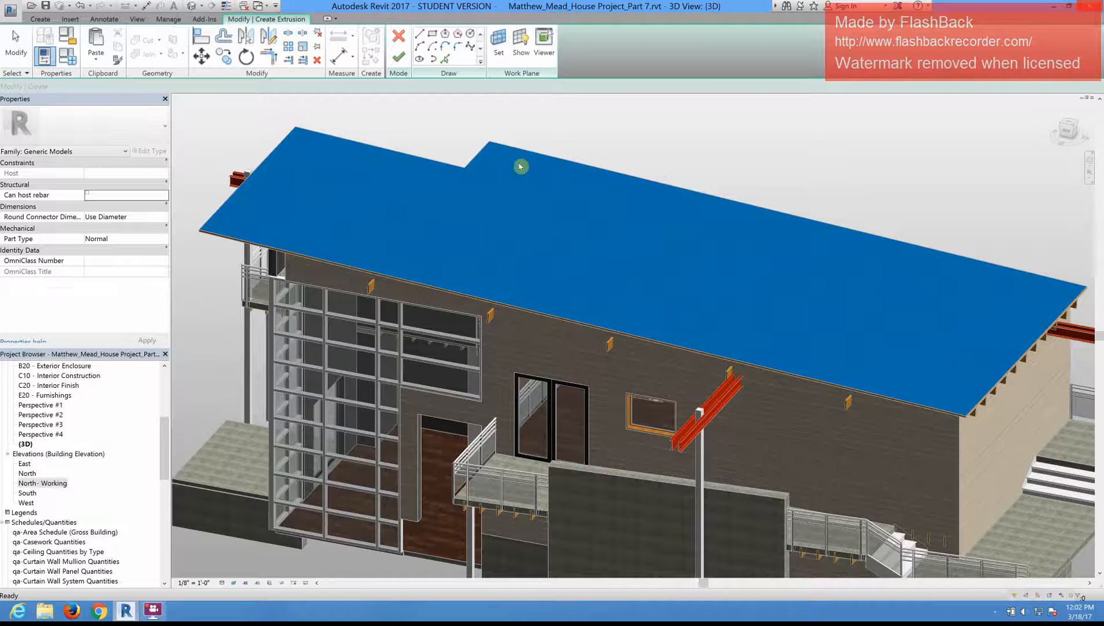
click(498, 50)
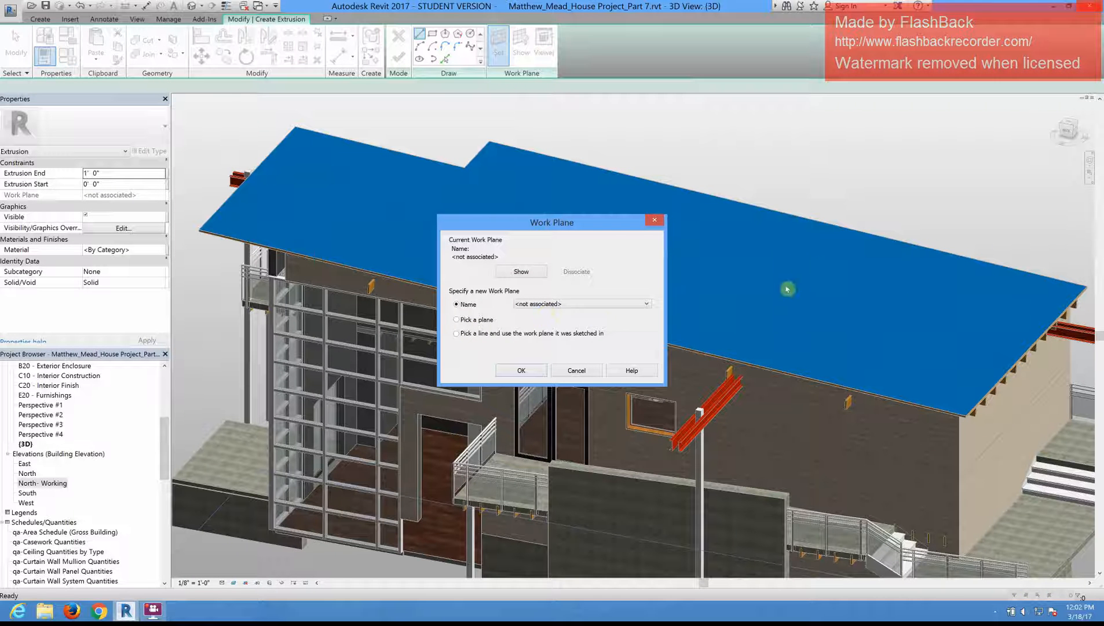
click(457, 320)
click(513, 372)
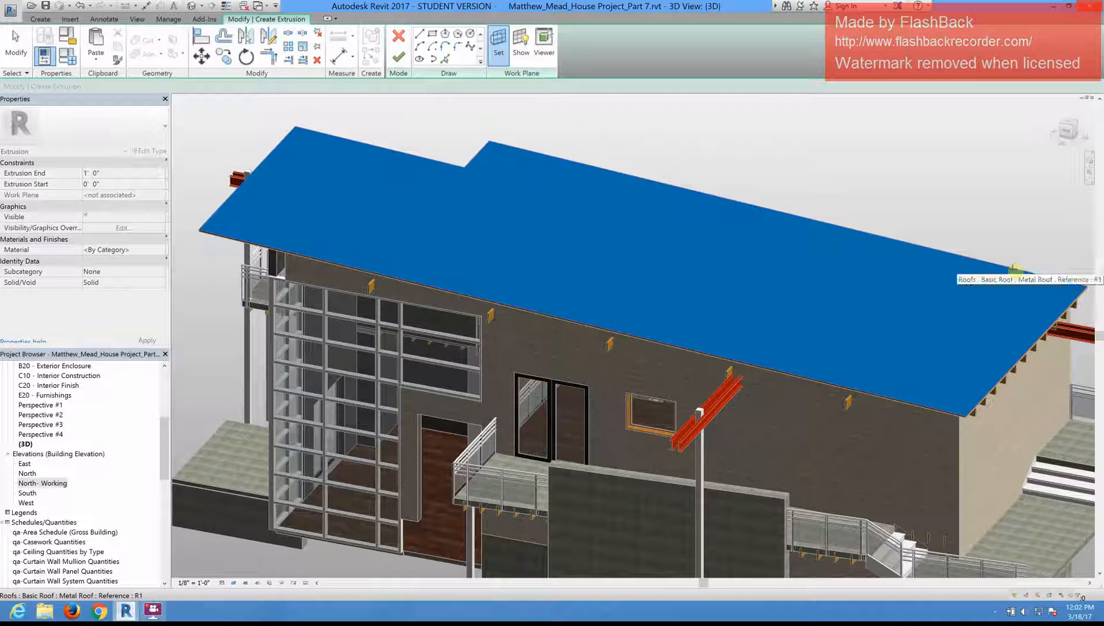
click(909, 310)
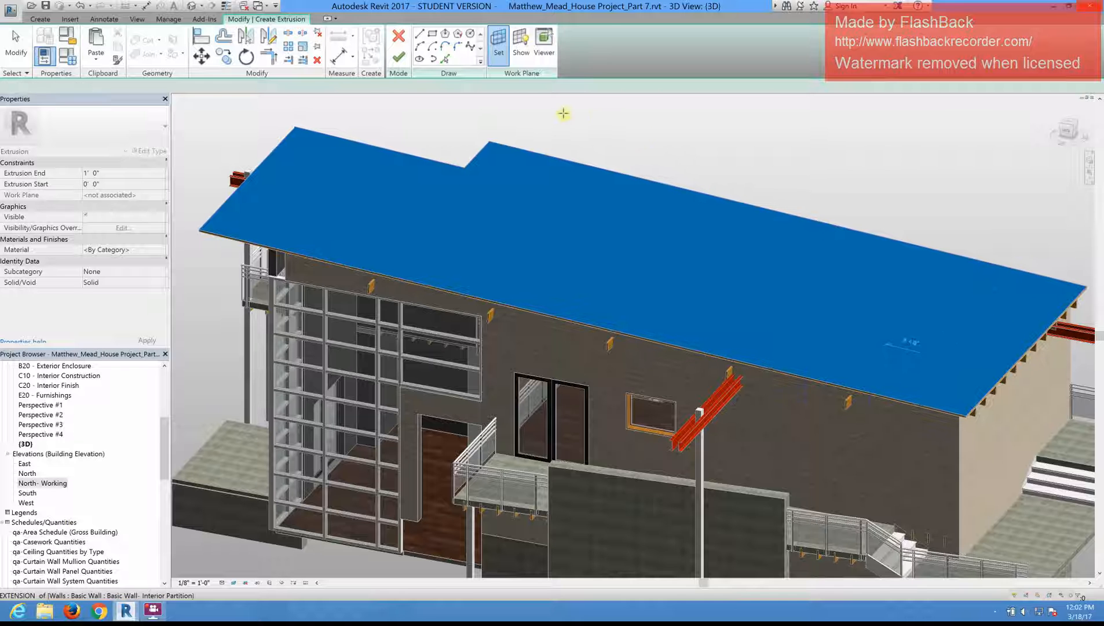
Step: Sketch the extrusion's first line by picking the metal roof's upper edge above the row of exposed rafter ends
middle_drag(946, 298, 857, 289)
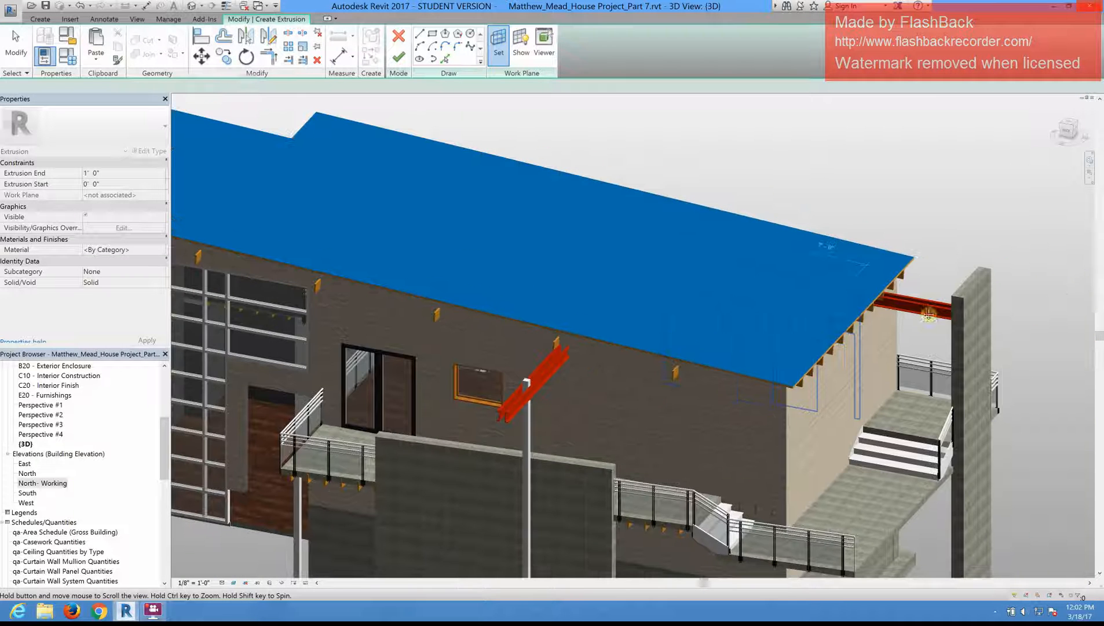
middle_drag(929, 314, 825, 307)
scroll(820, 374, up, 2)
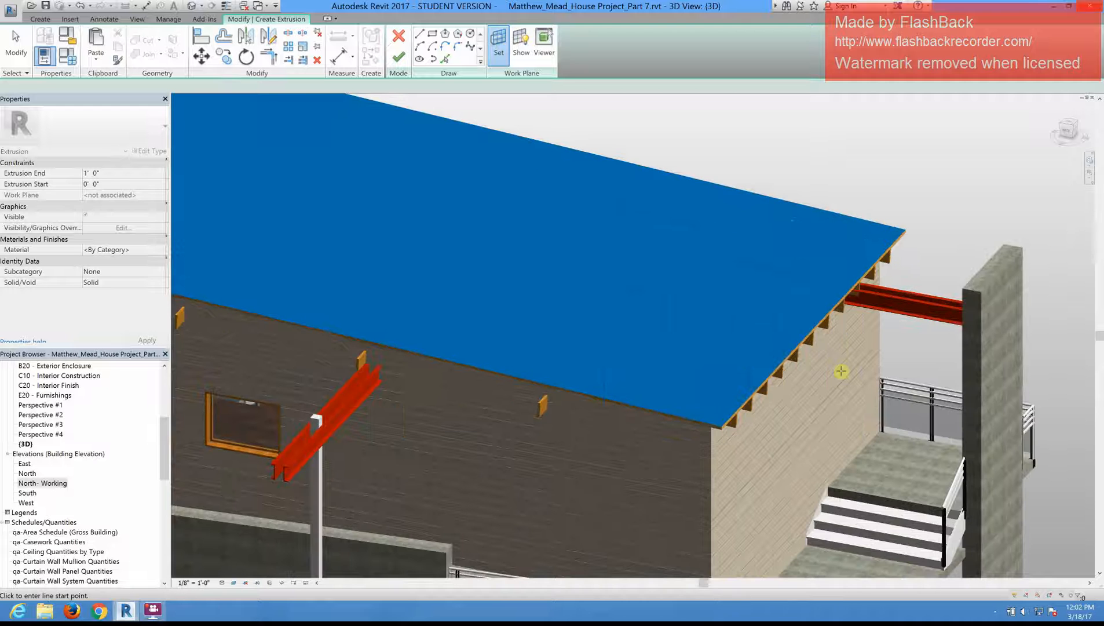
scroll(834, 362, up, 1)
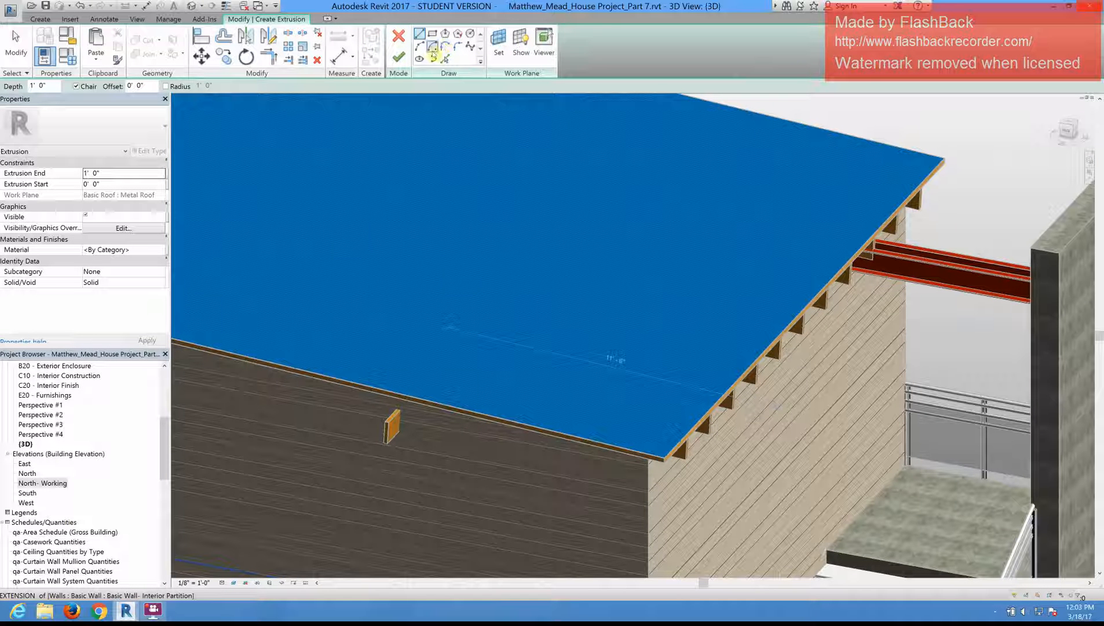
click(419, 34)
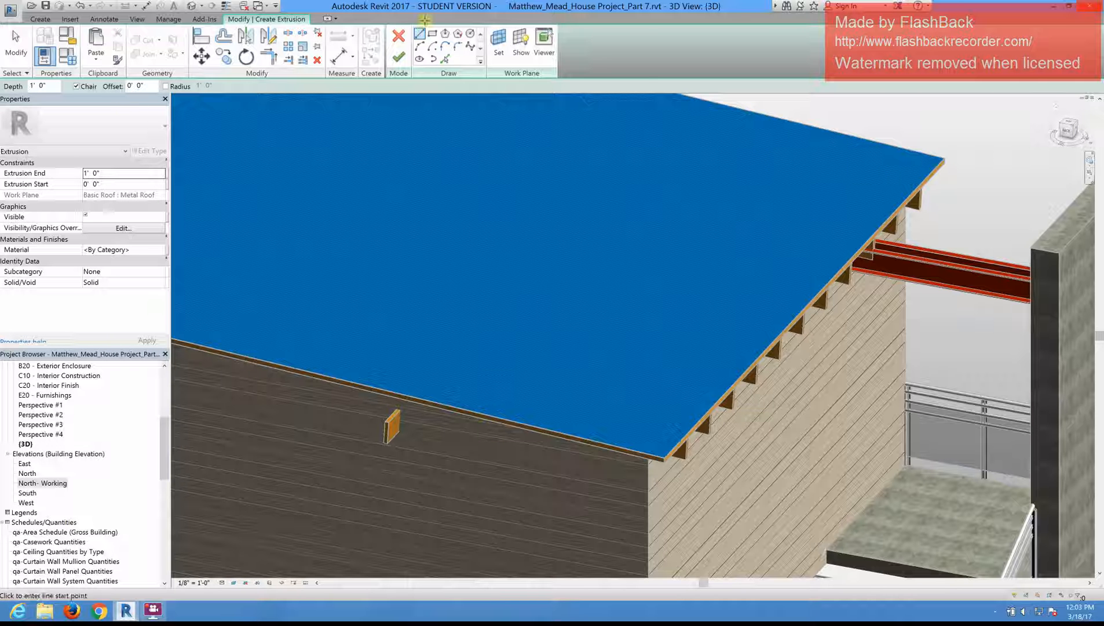
click(446, 59)
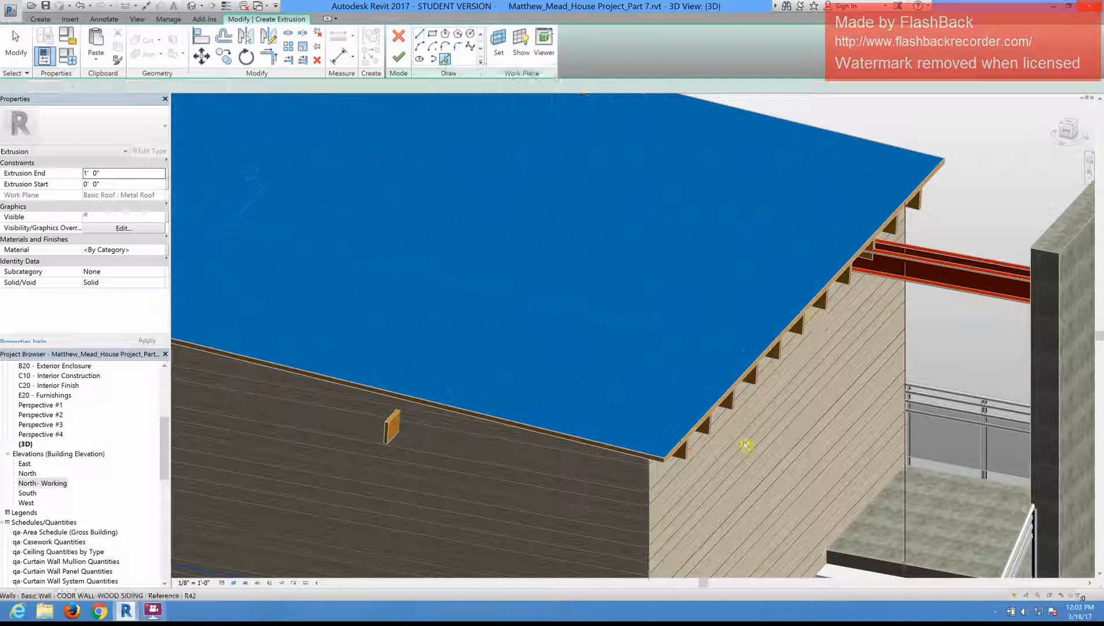
scroll(716, 398, up, 2)
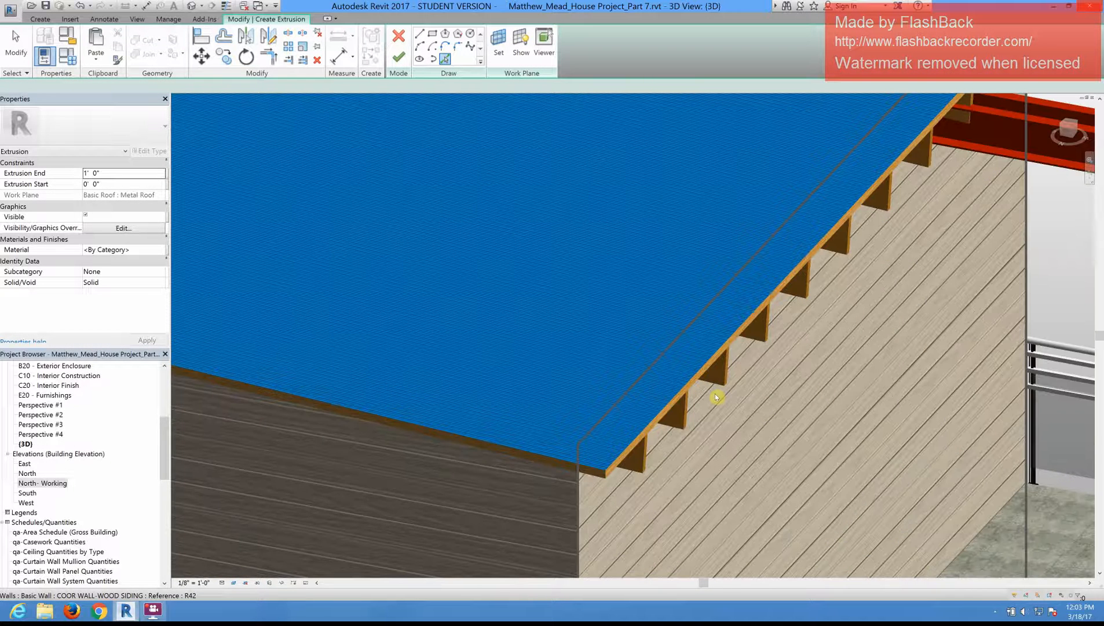
scroll(657, 378, up, 1)
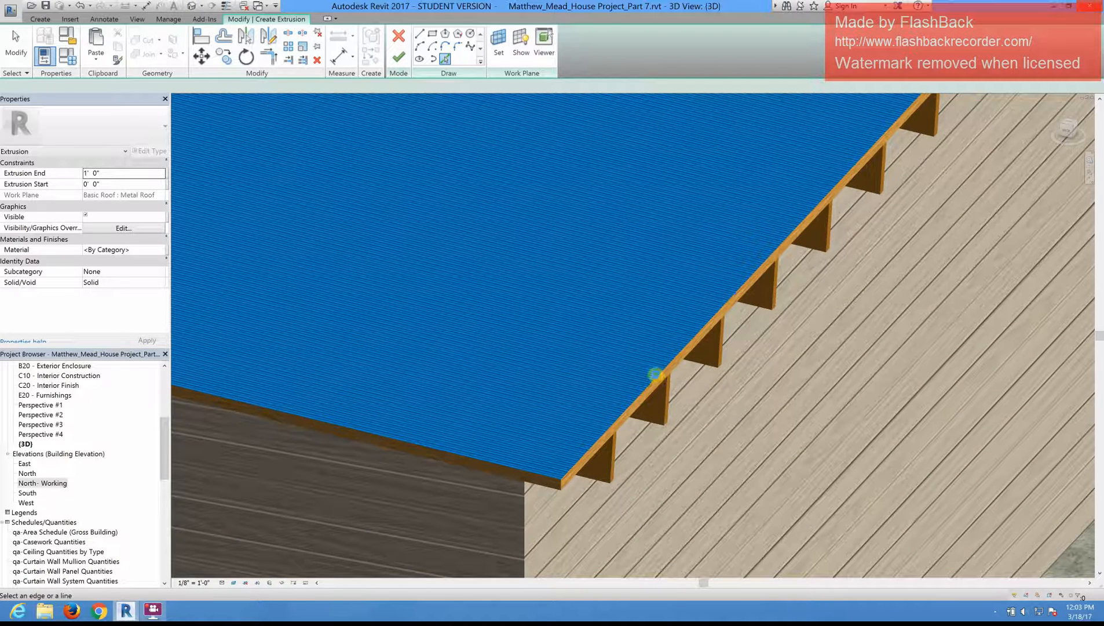
click(657, 377)
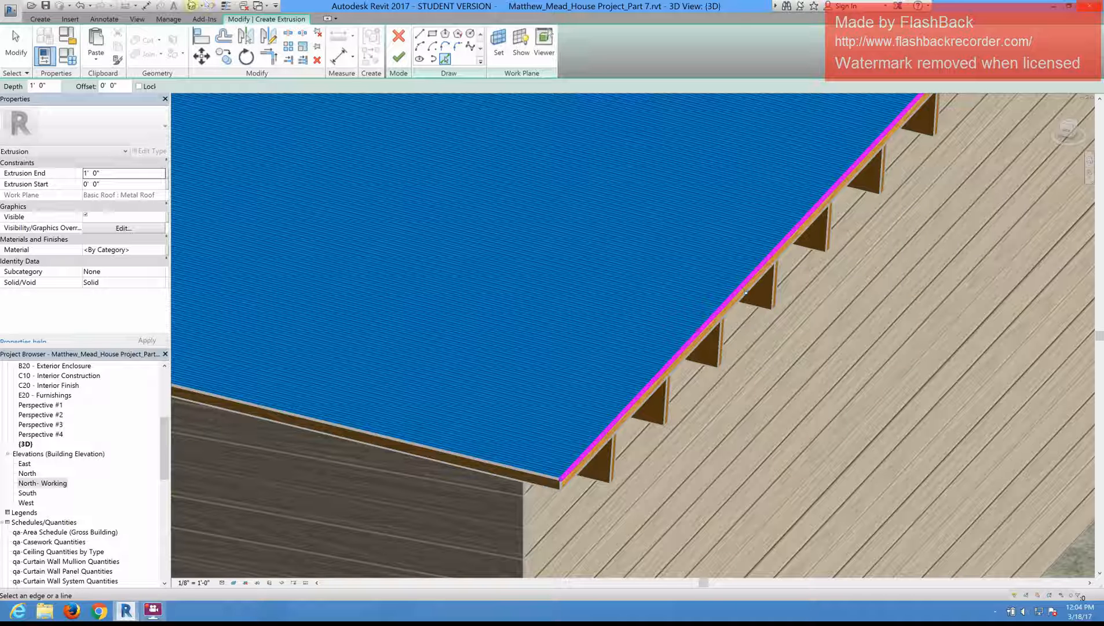
Step: Sketch a short line from the end of the picked edge at the roof's near corner
click(419, 34)
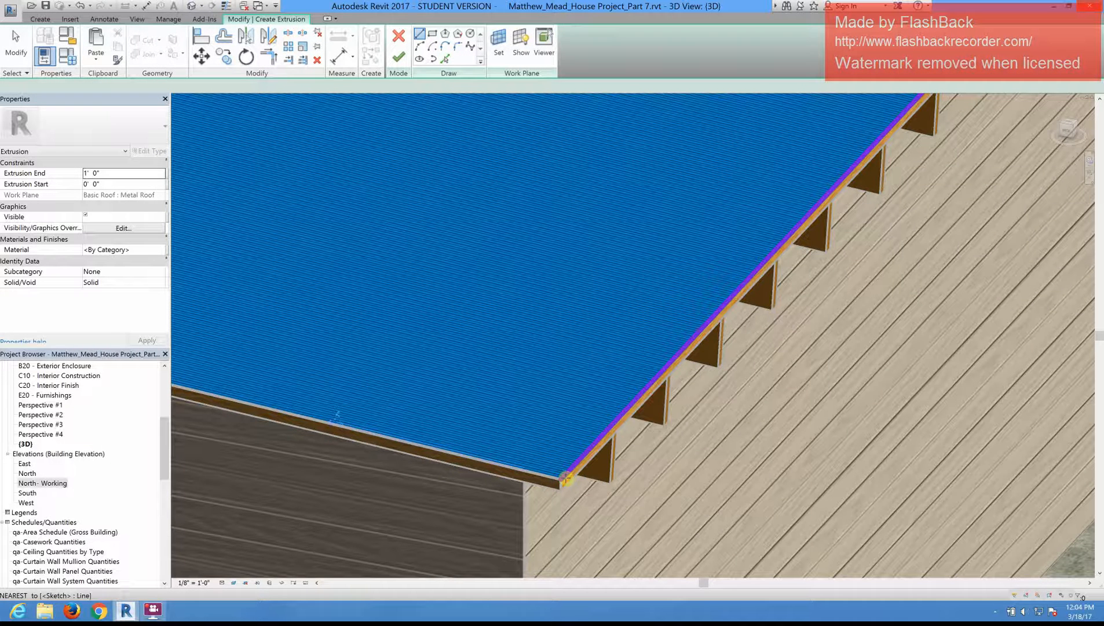
scroll(566, 479, up, 1)
scroll(564, 482, up, 2)
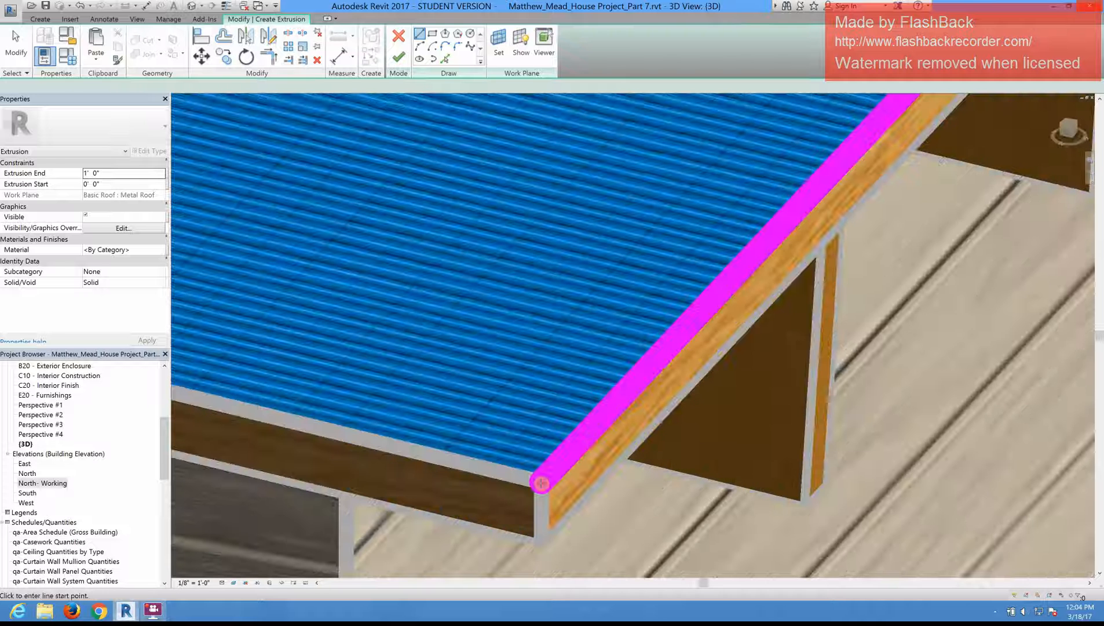
click(542, 483)
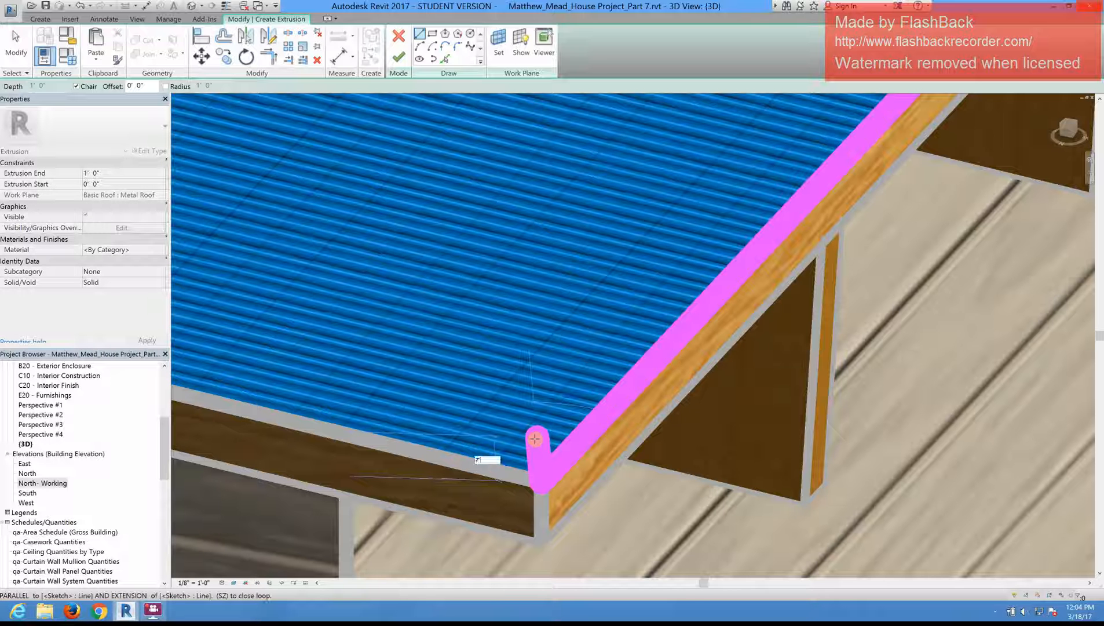
click(535, 439)
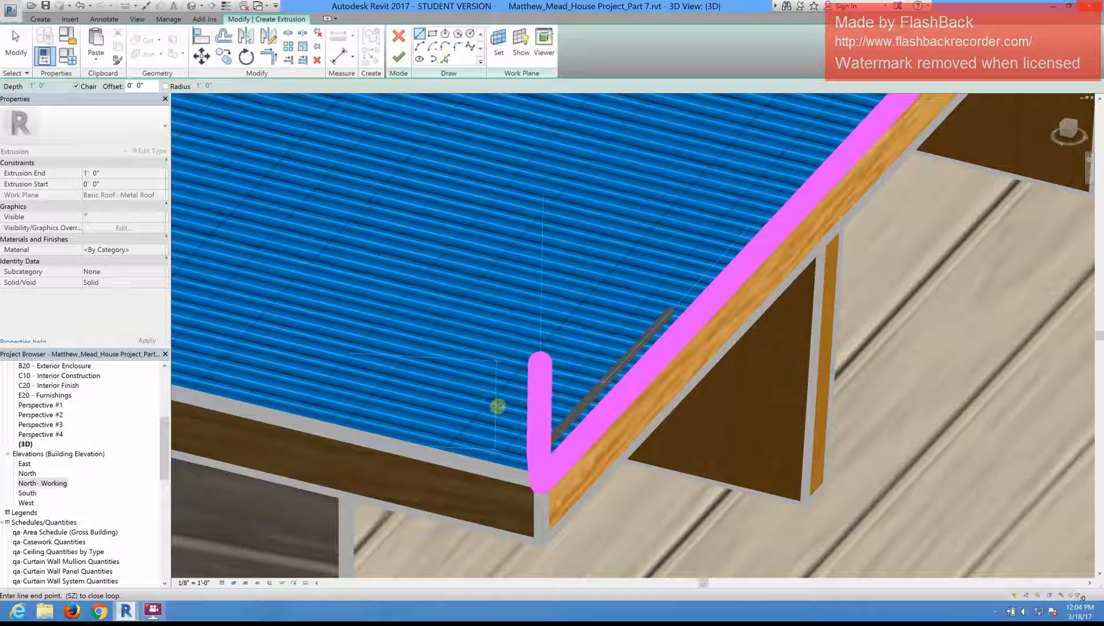
key(Escape)
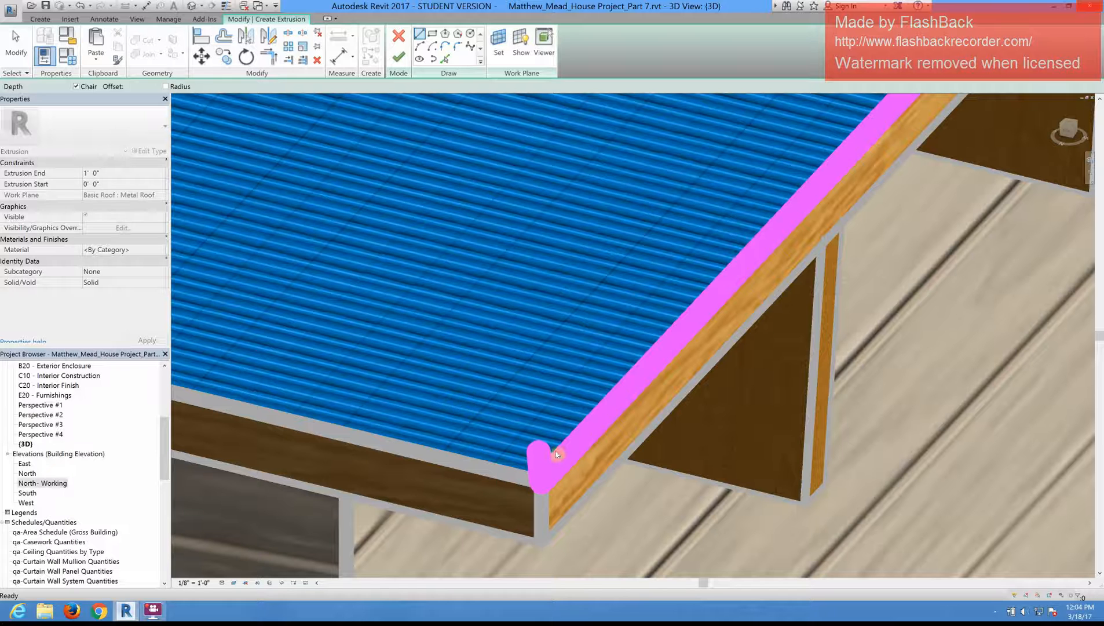
key(Escape)
Step: Turn on Thin Lines for the close-up of the sketch lines at the roof corner
scroll(456, 397, down, 5)
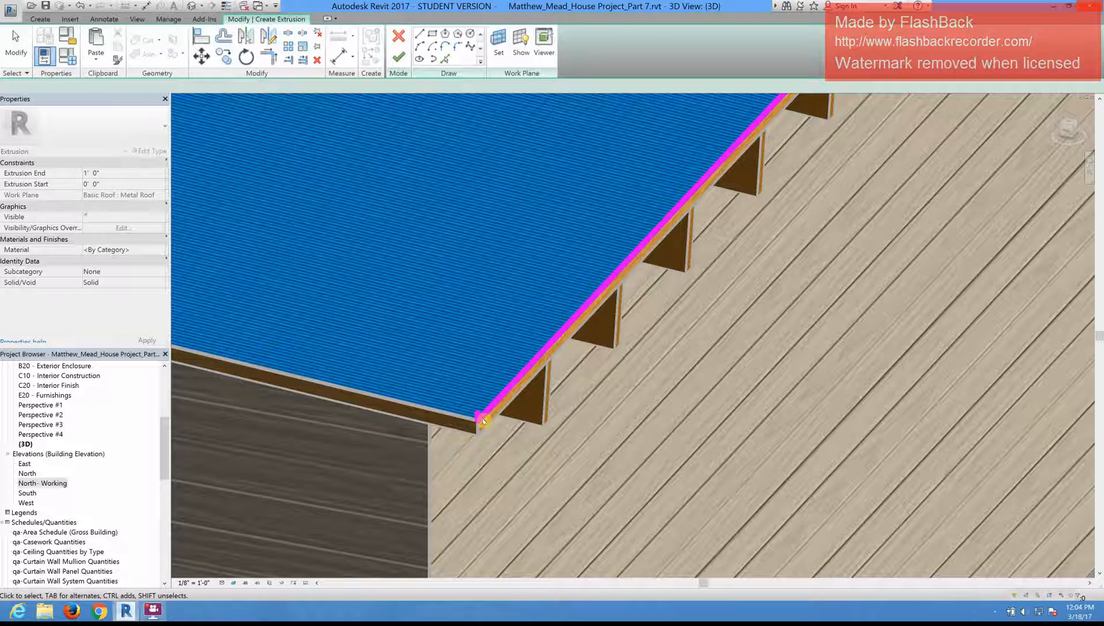
scroll(484, 421, up, 4)
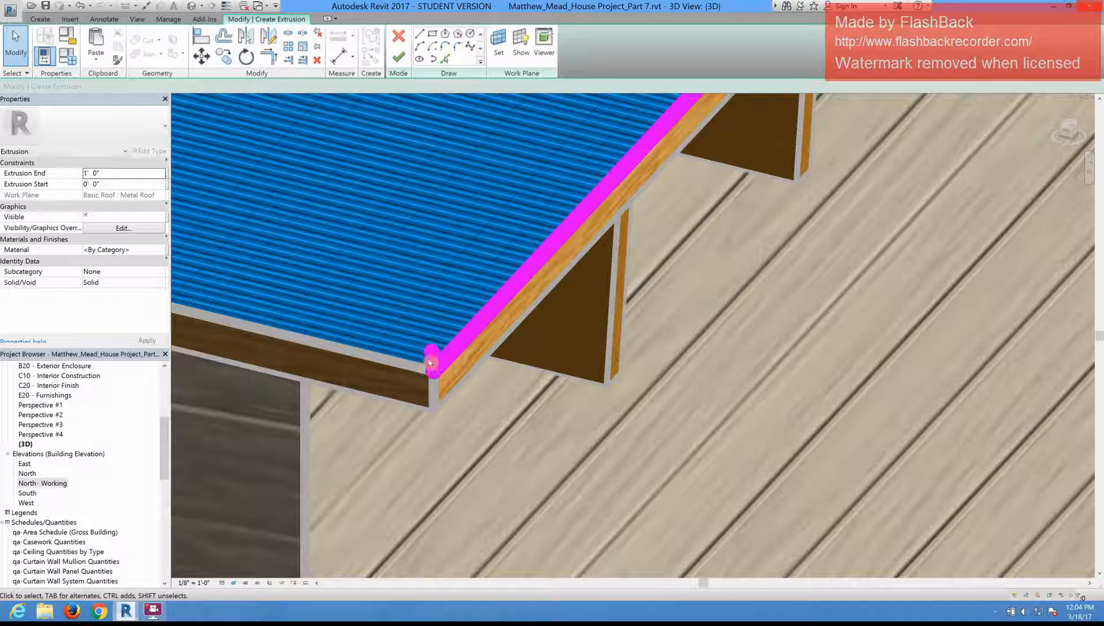
click(437, 365)
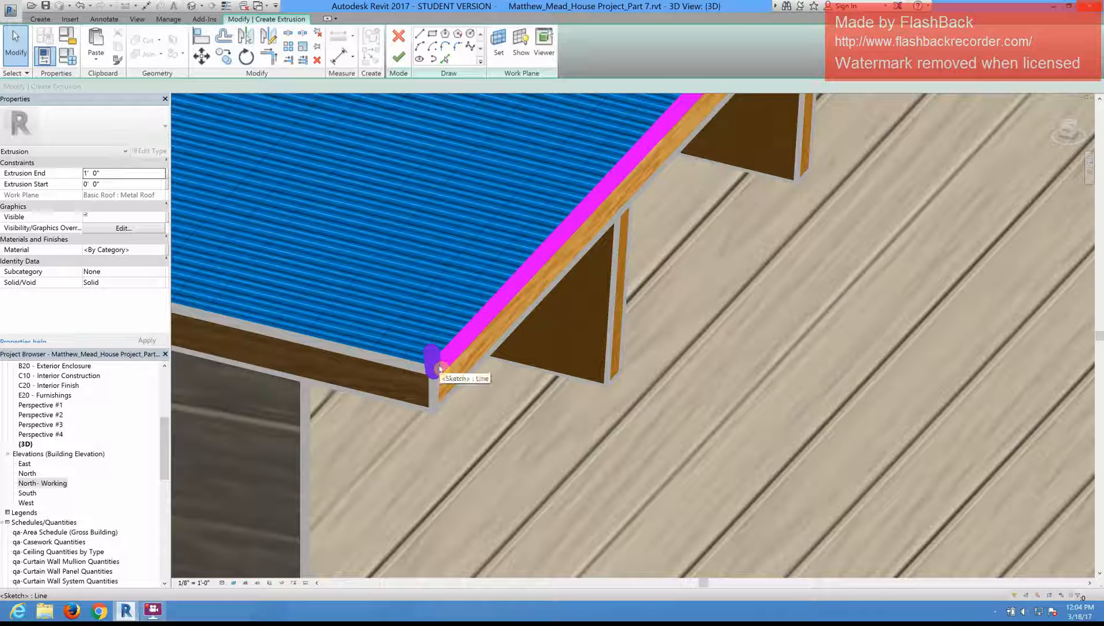
click(442, 359)
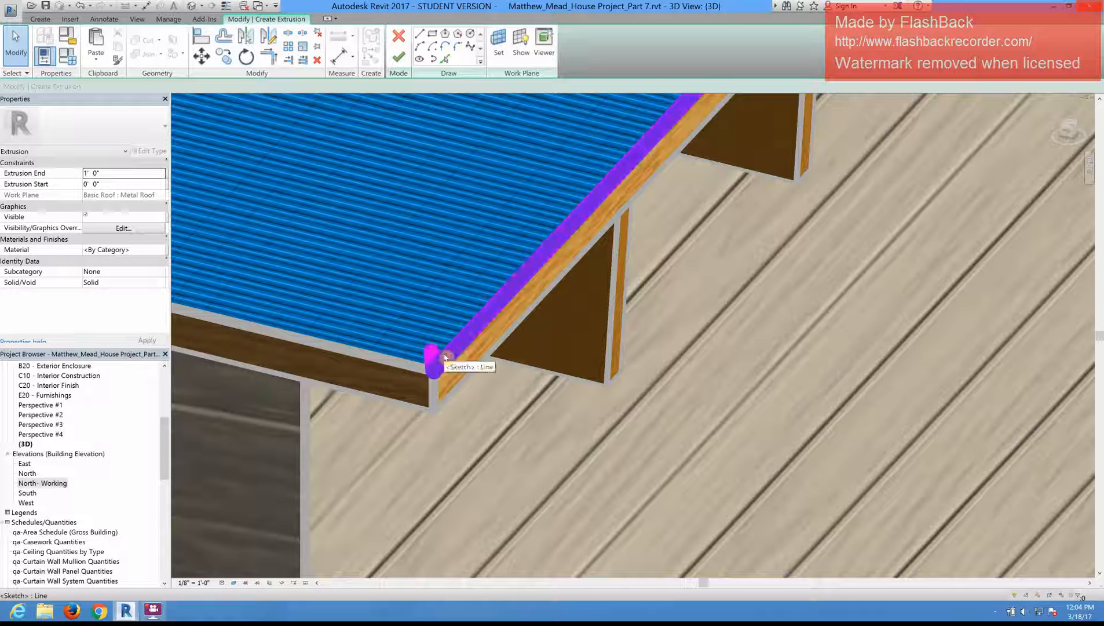
key(Escape)
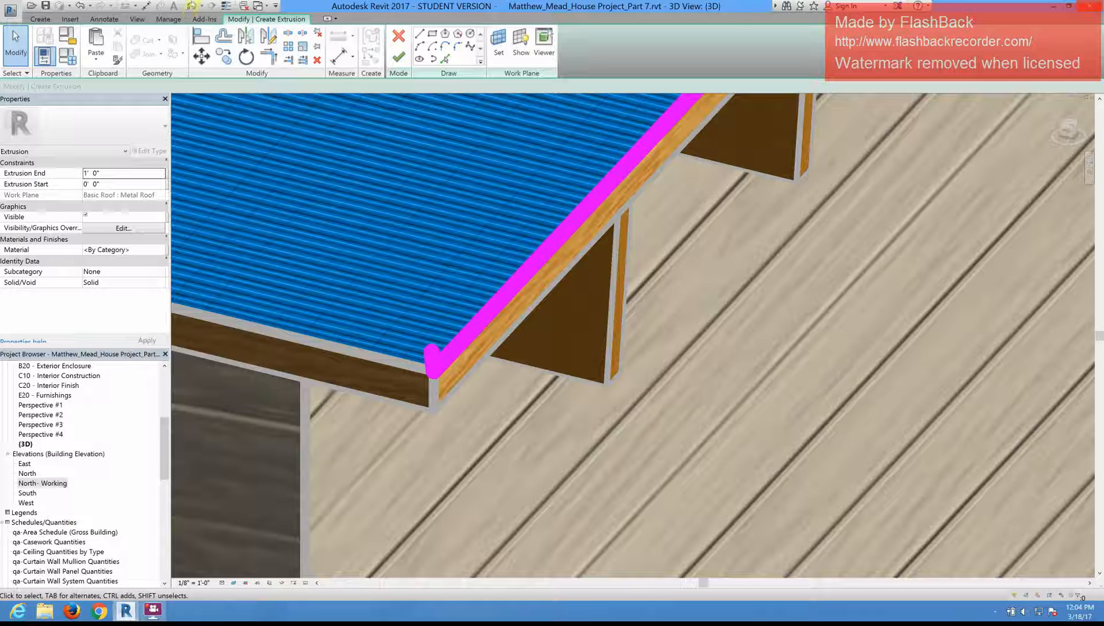
click(225, 6)
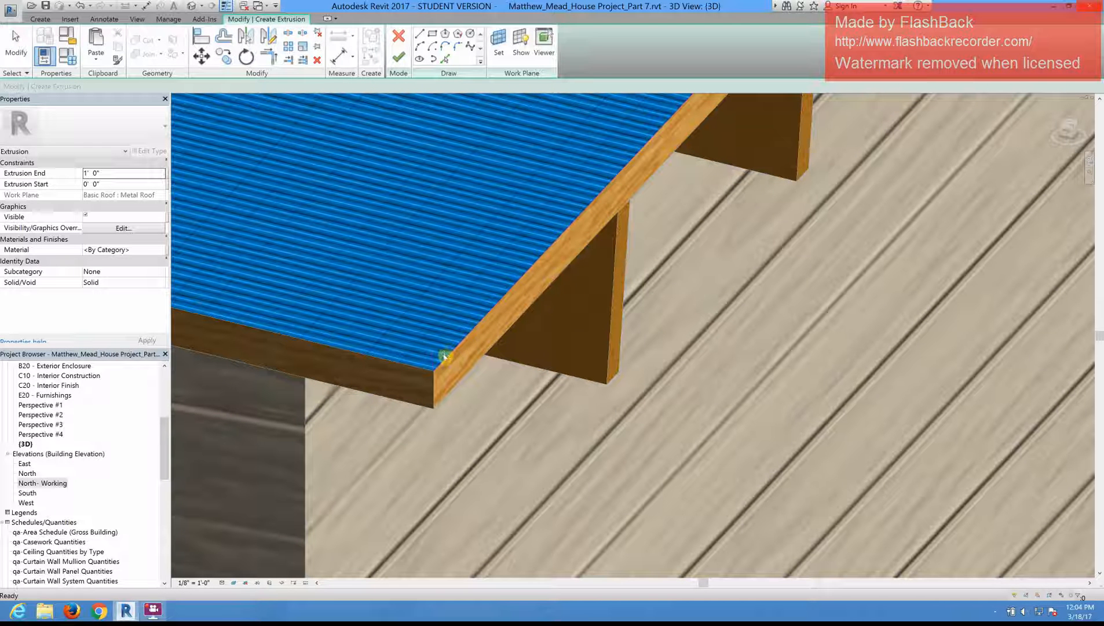
key(Escape)
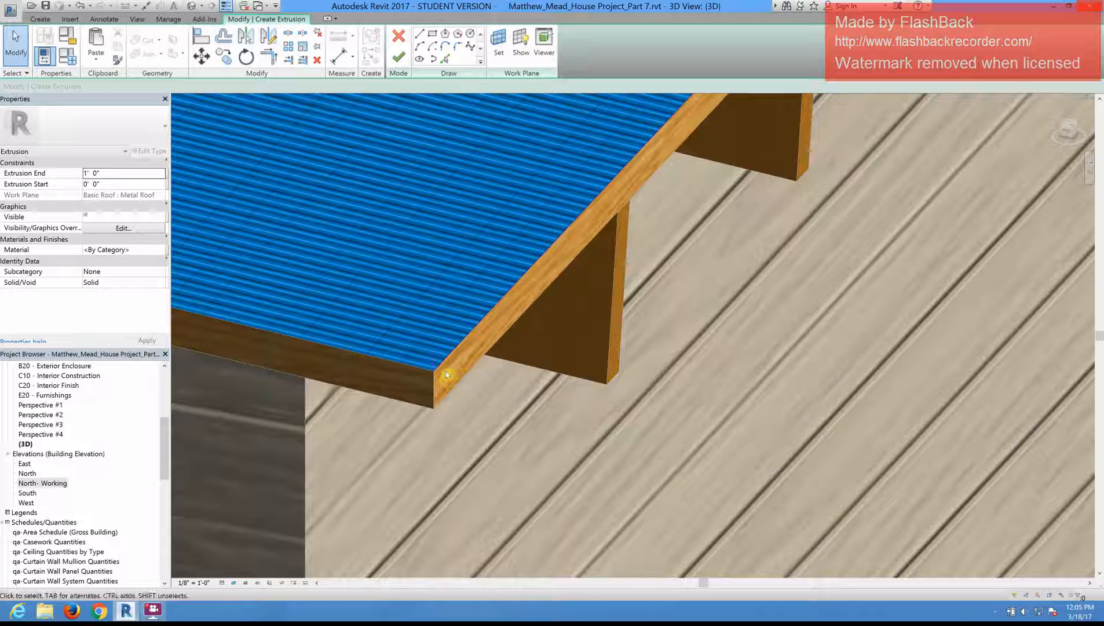
Step: Sketch a horizontal line from the free end of the short line at the roof corner, with a length value of 1
scroll(447, 374, up, 3)
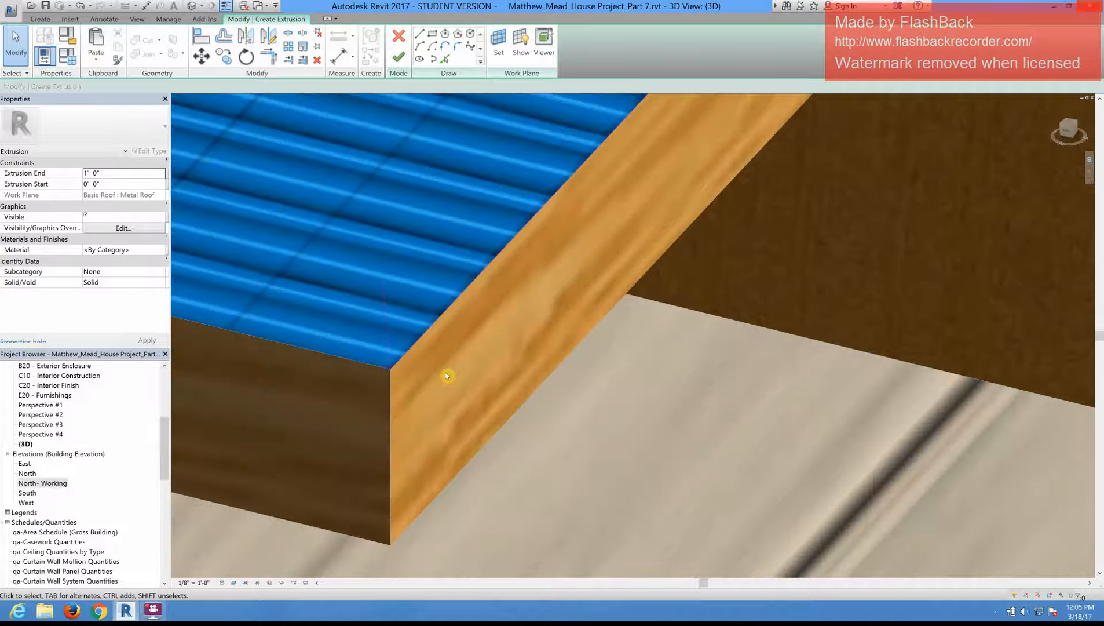
scroll(443, 370, down, 1)
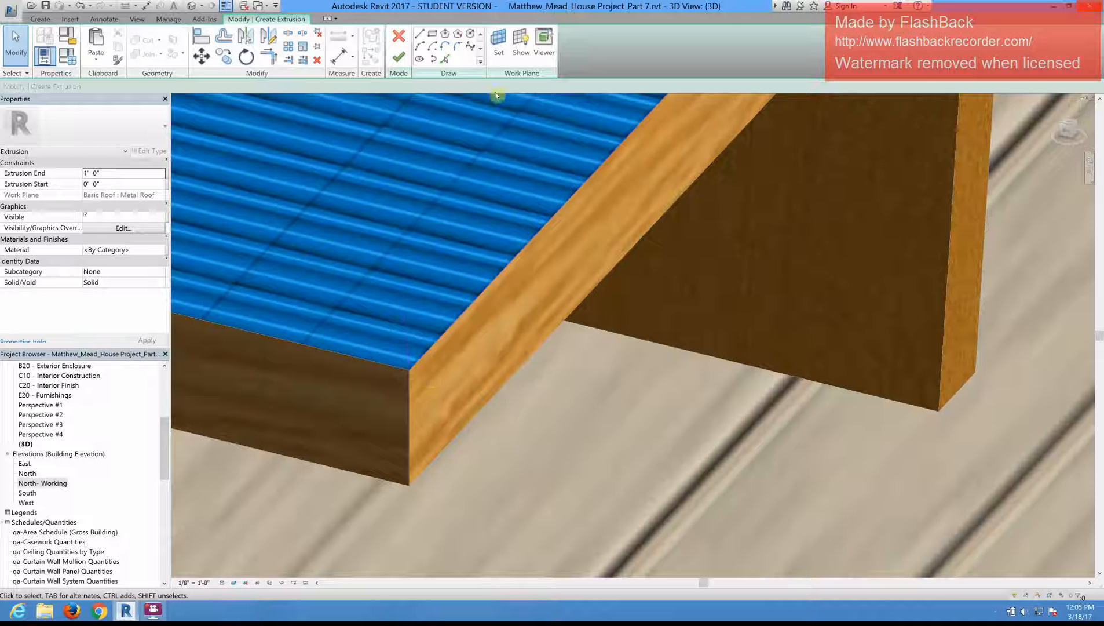
click(419, 34)
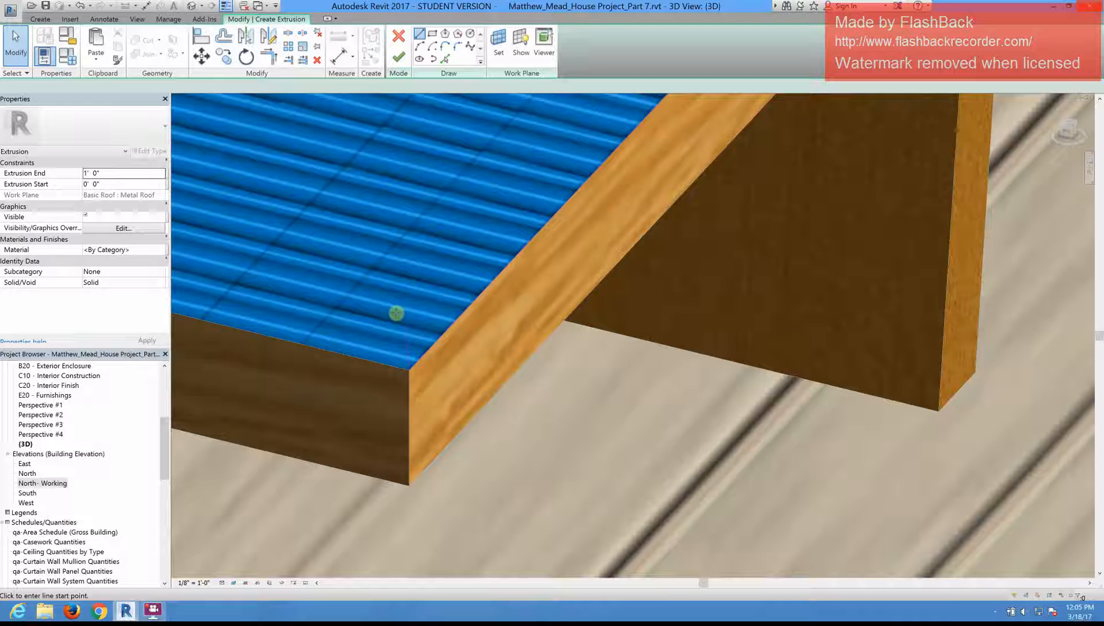
click(408, 312)
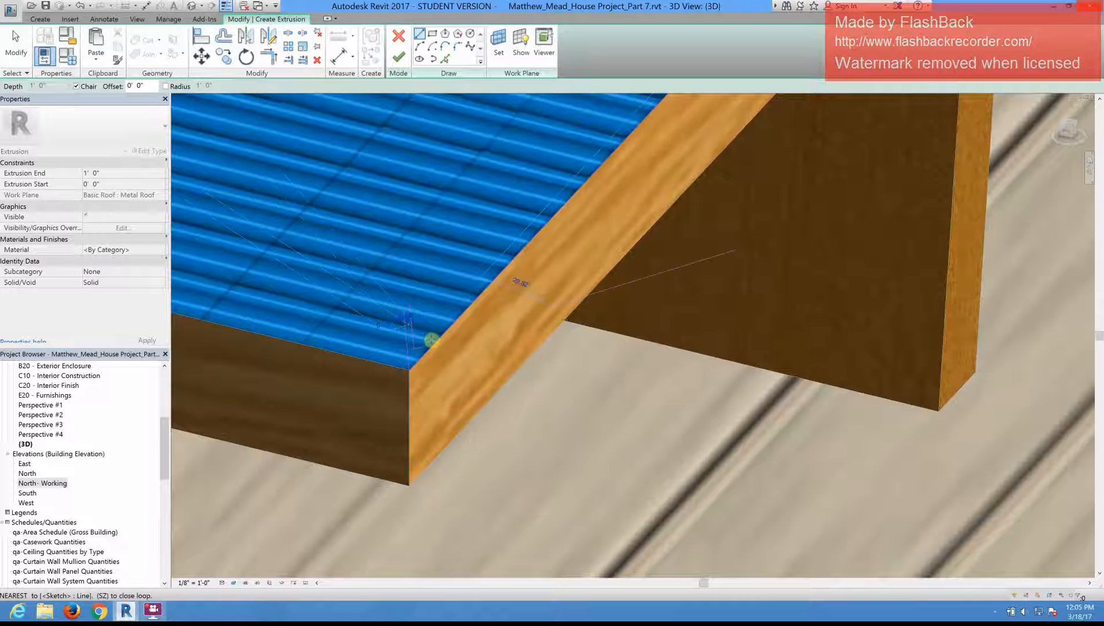
scroll(432, 339, down, 1)
scroll(436, 324, down, 1)
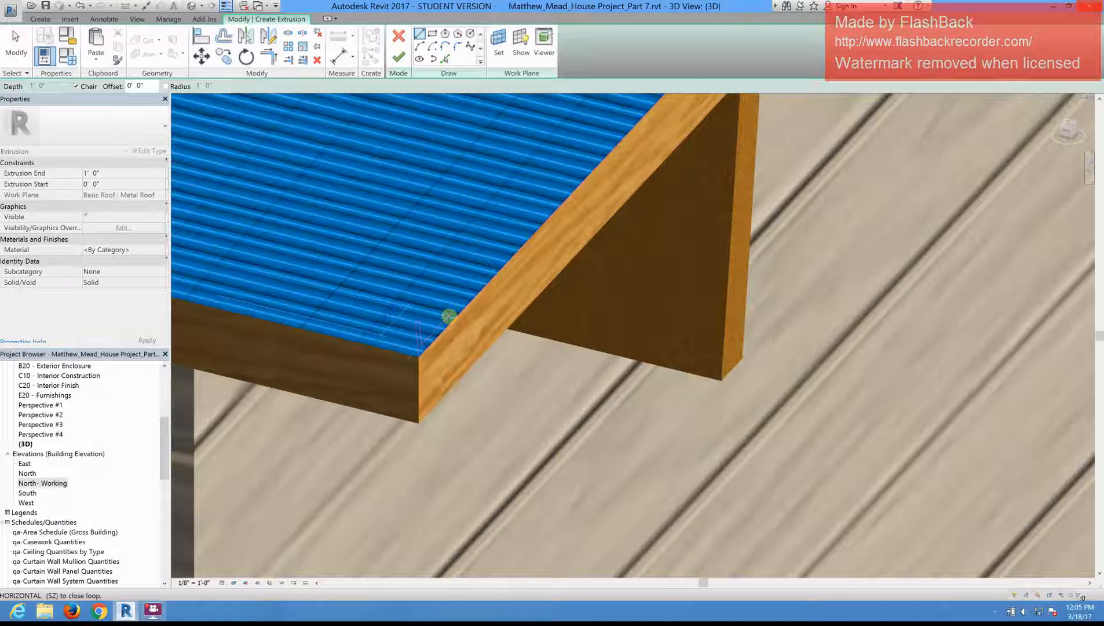
text(1)
key(Return)
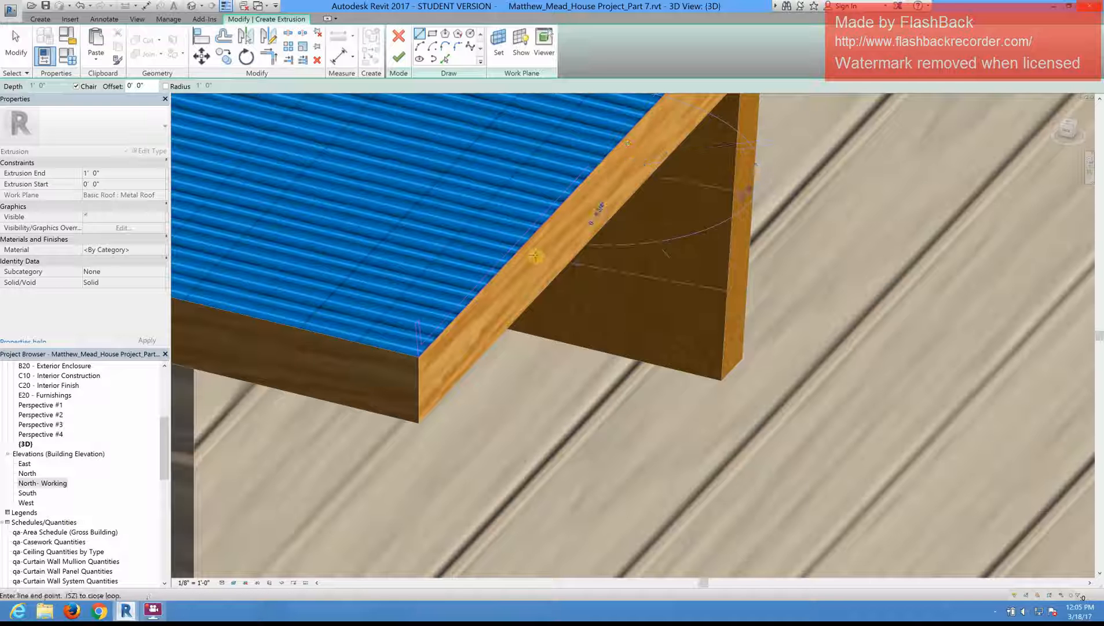
scroll(560, 255, down, 1)
key(Escape)
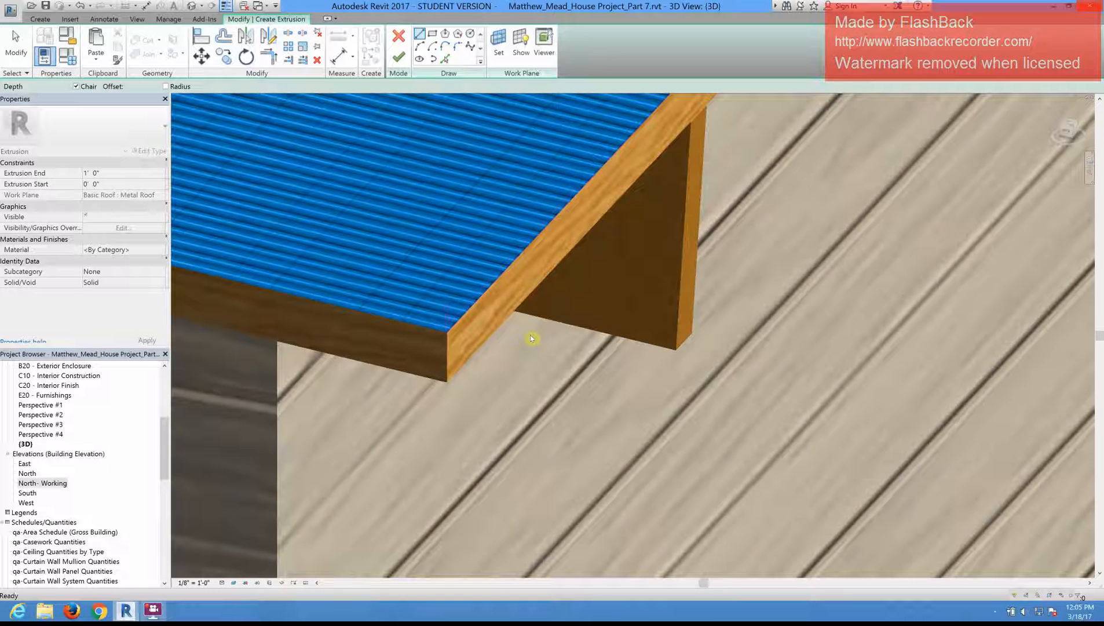
scroll(456, 354, up, 1)
key(Escape)
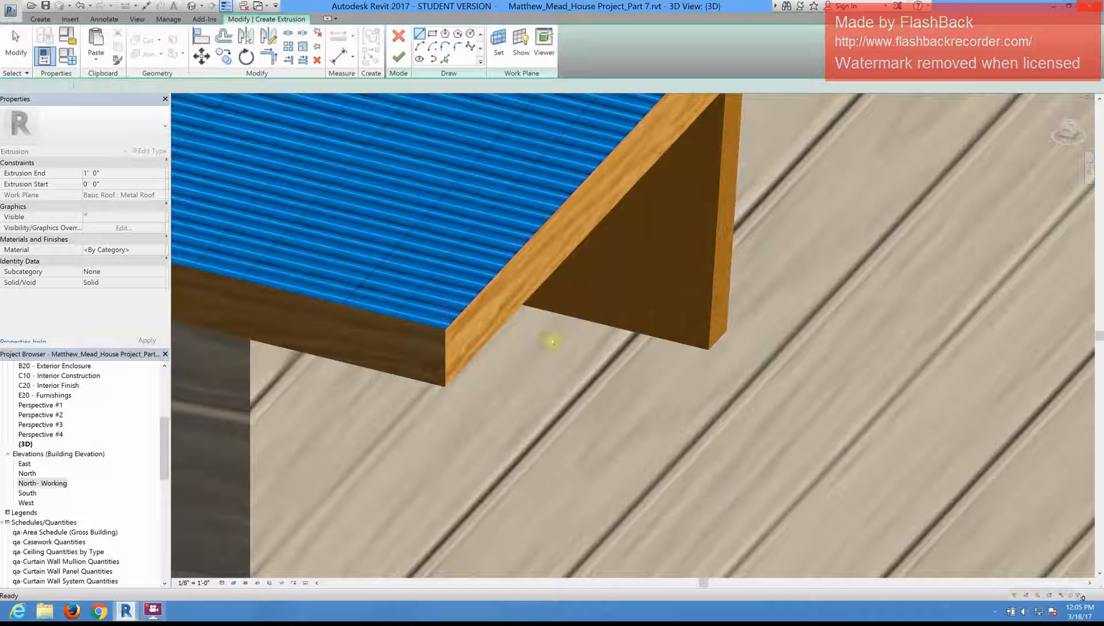
Step: Check the sketch profile at the roof corner by selecting the whole chain of connected lines
scroll(507, 312, down, 1)
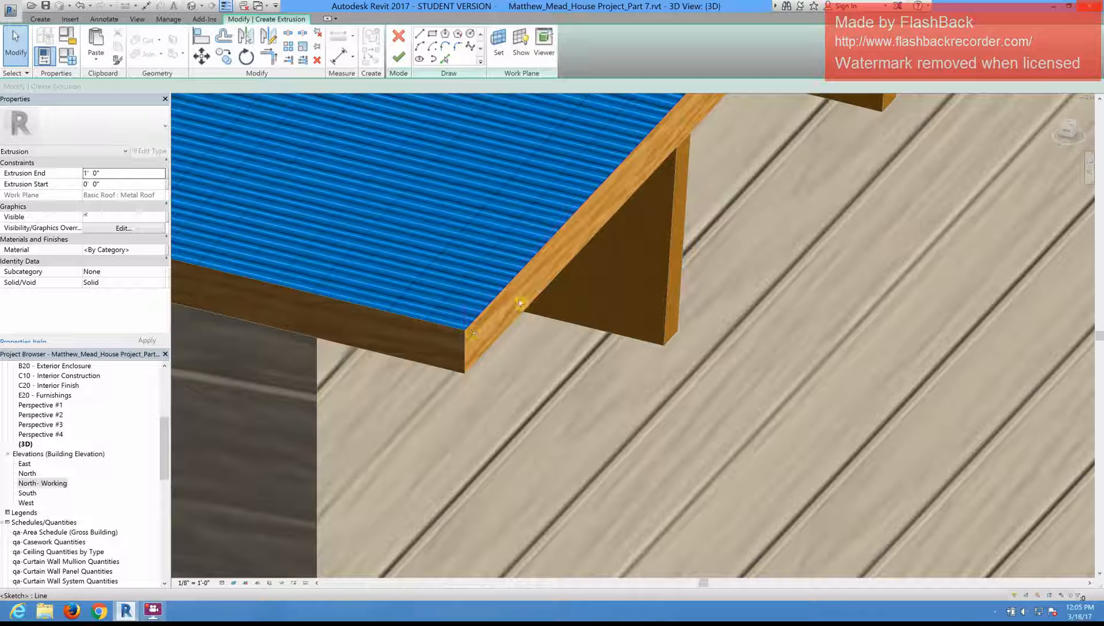
scroll(641, 303, down, 1)
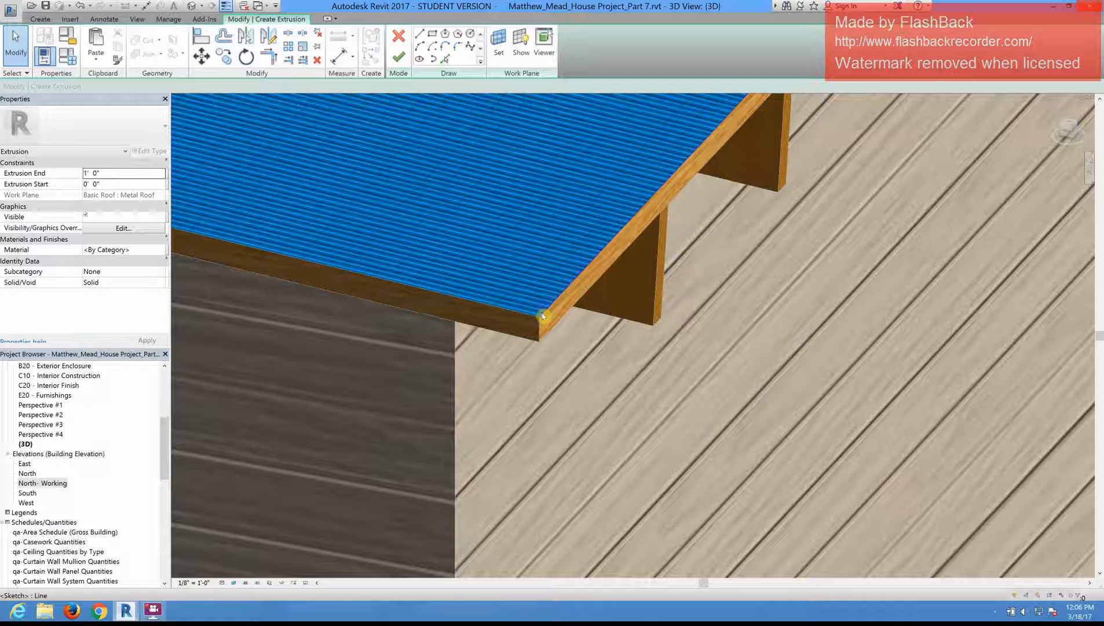
scroll(547, 314, up, 1)
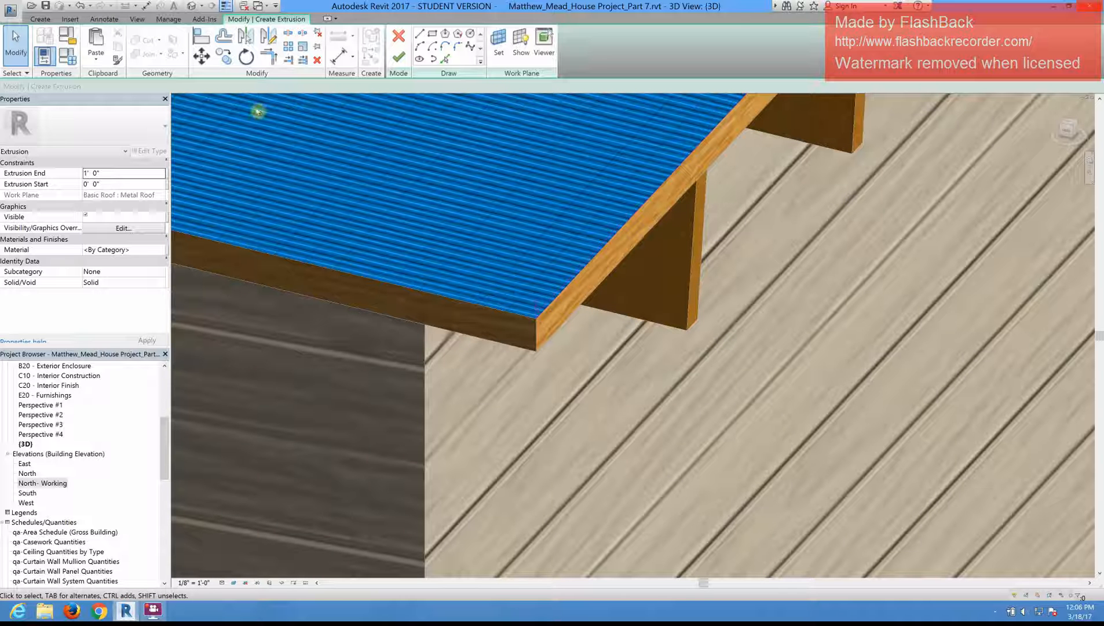
key(Tab)
click(516, 283)
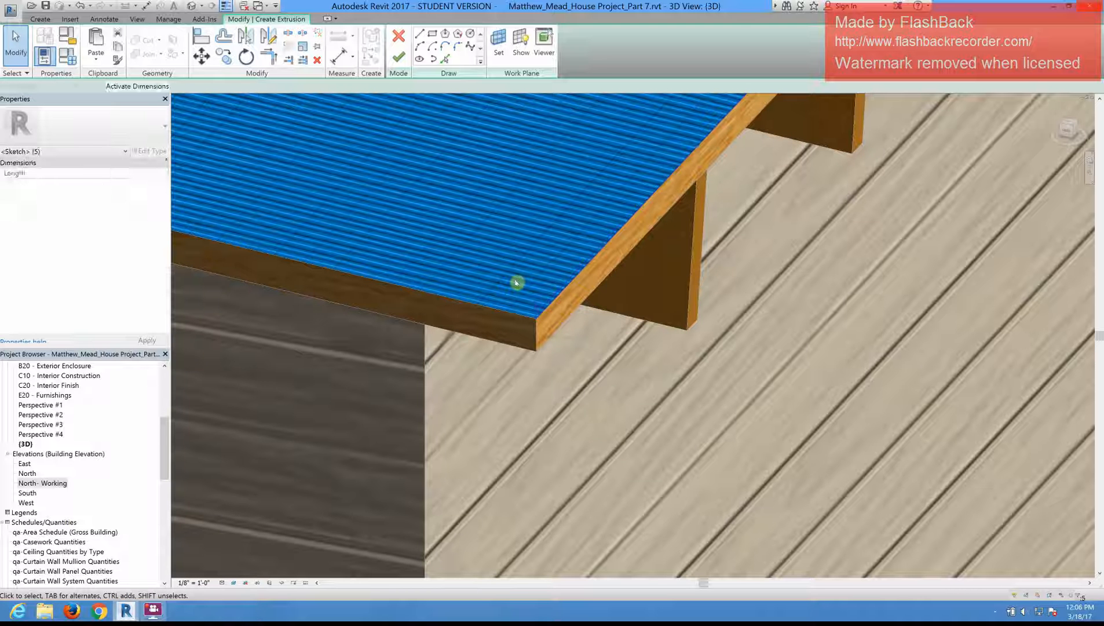
key(Escape)
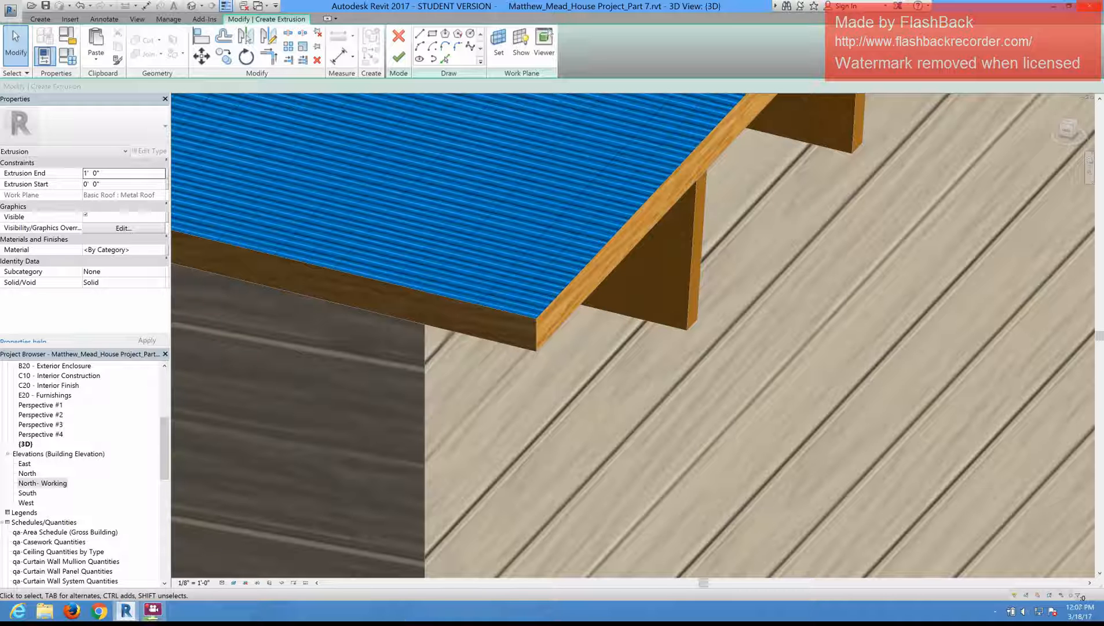
click(152, 610)
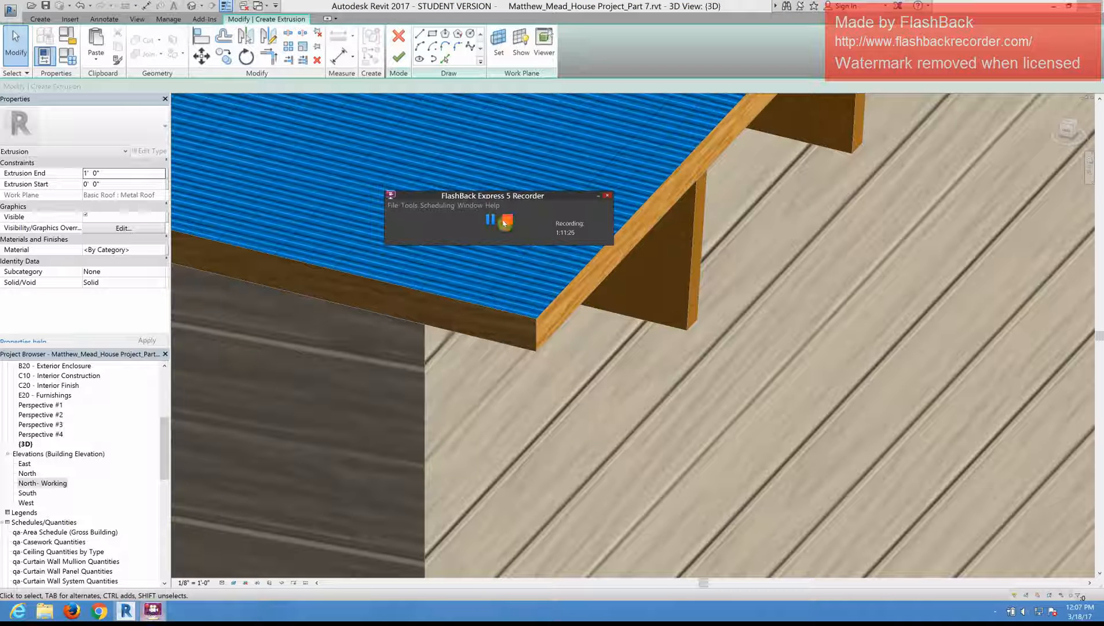